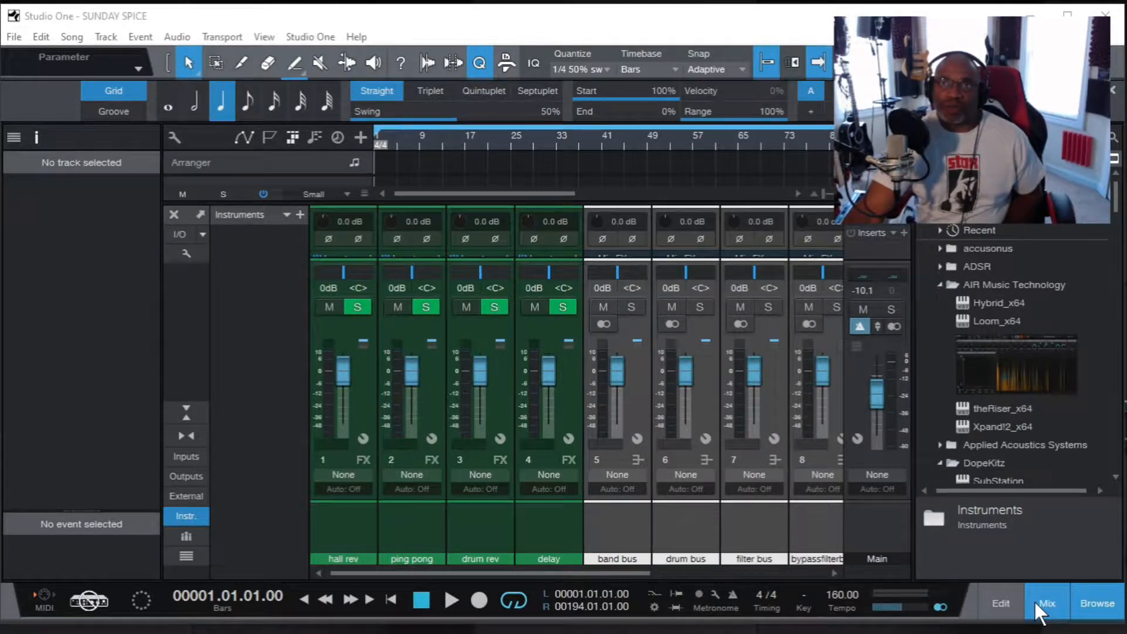
Hide the mixer console and collapse the Loop Pack Sundays Vol. 34 folder in the file browser.
left_click(1035, 599)
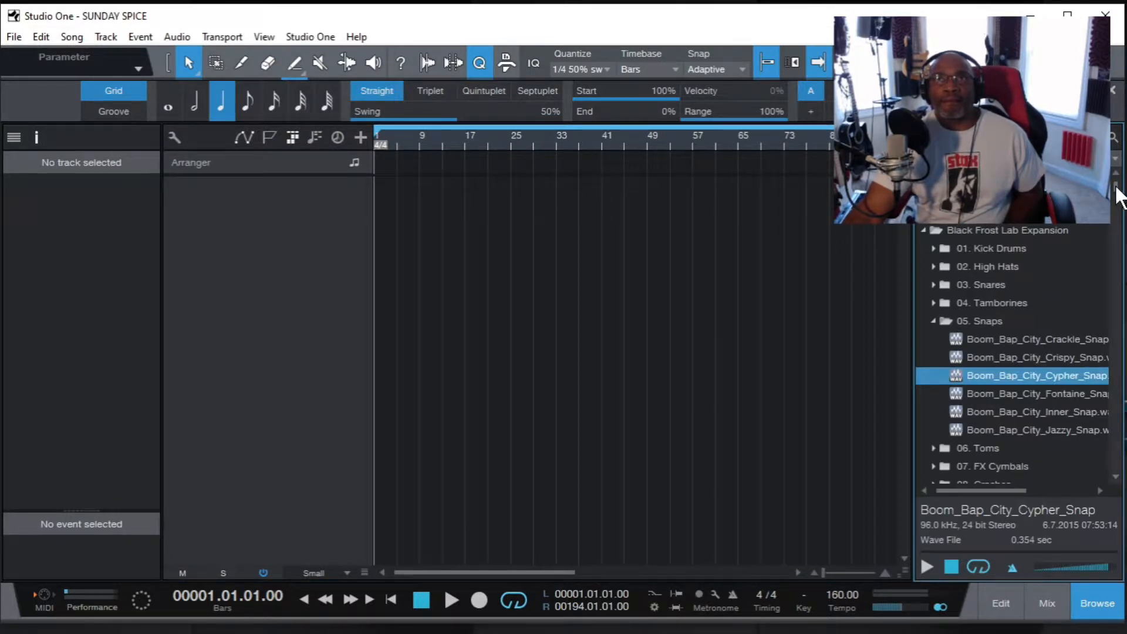
left_click_drag(1118, 197, 1118, 406)
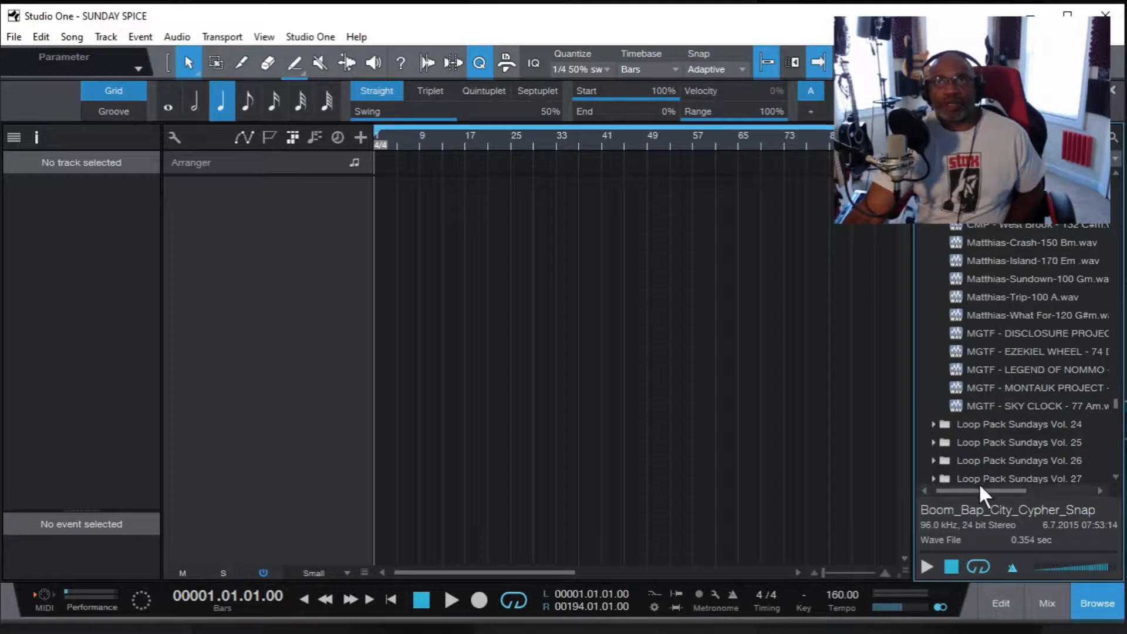
mouse_move(980, 486)
left_mouse_down()
mouse_move(1013, 487)
mouse_move(997, 488)
left_mouse_up()
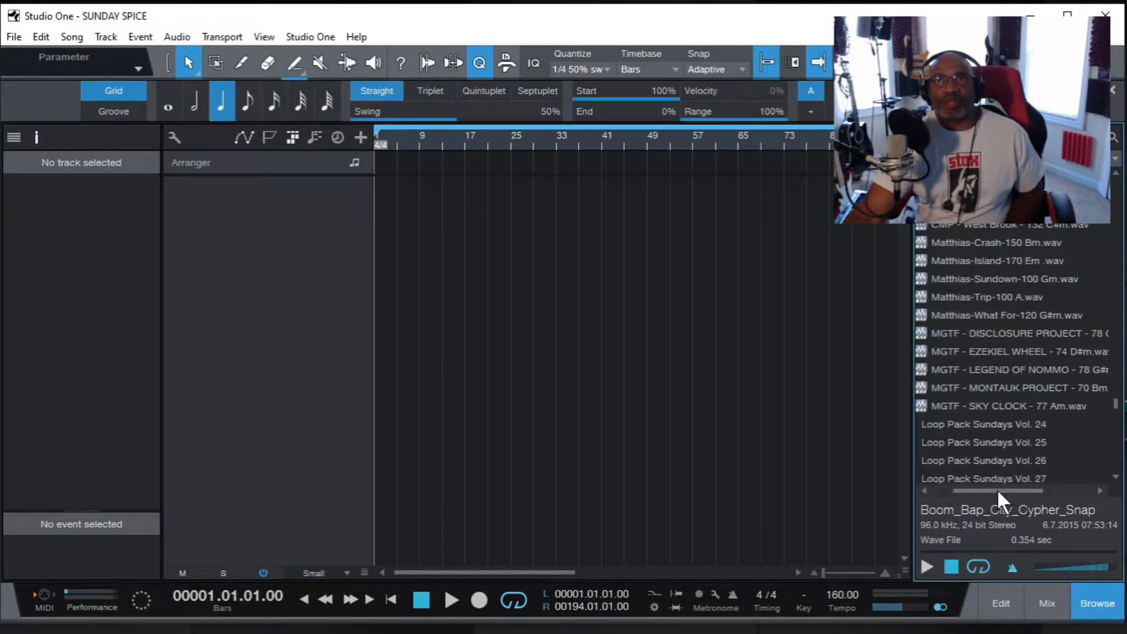
left_click_drag(1117, 407, 1117, 415)
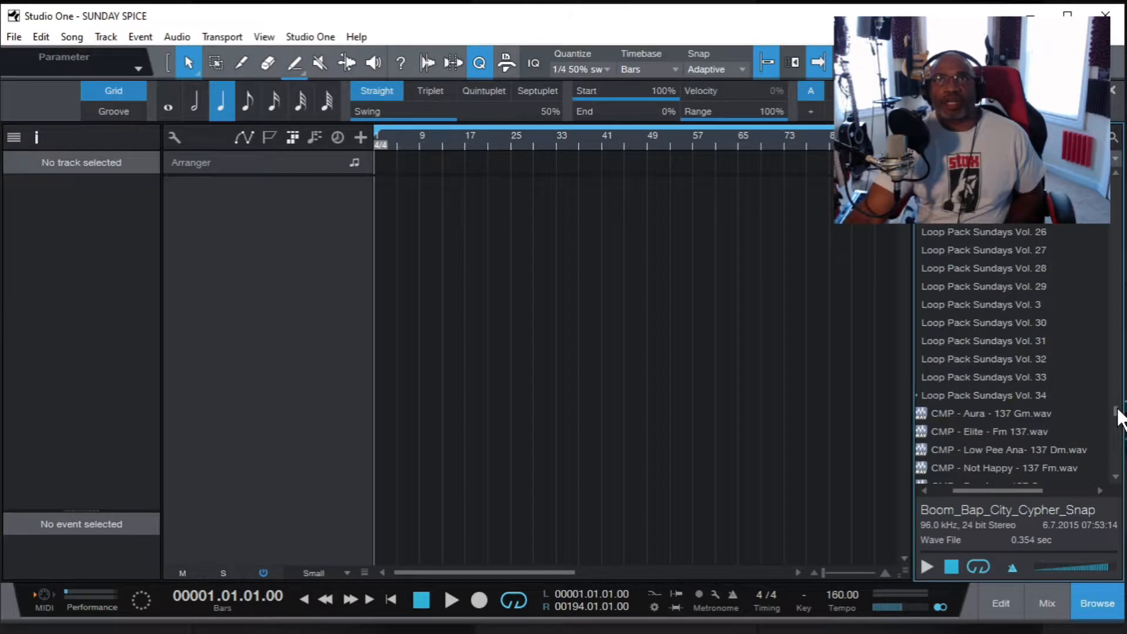
double_click(1016, 395)
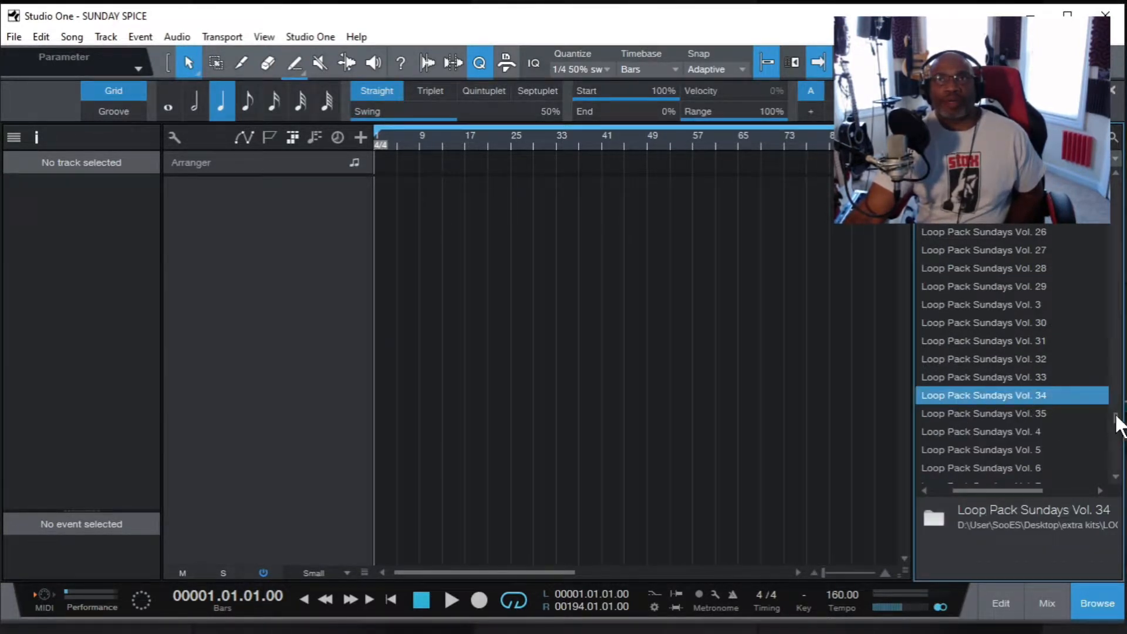
left_click_drag(1117, 416, 1117, 422)
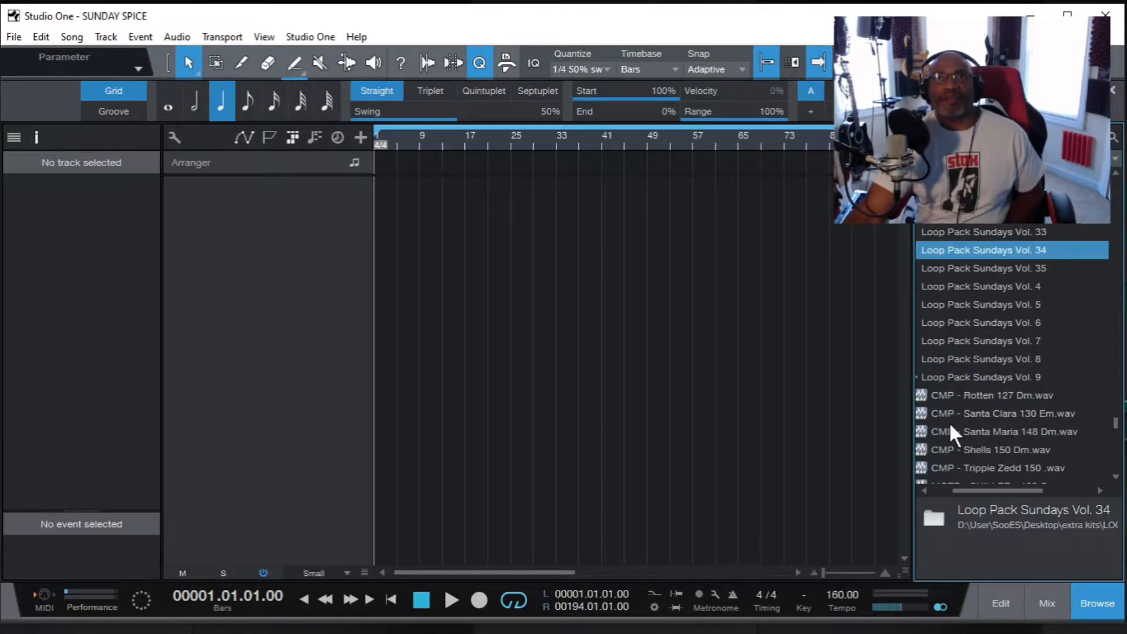
Expand the Loop Pack Sundays Vol. 35 folder to list its loops.
mouse_move(911, 389)
left_mouse_down()
mouse_move(874, 393)
mouse_move(913, 392)
left_mouse_up()
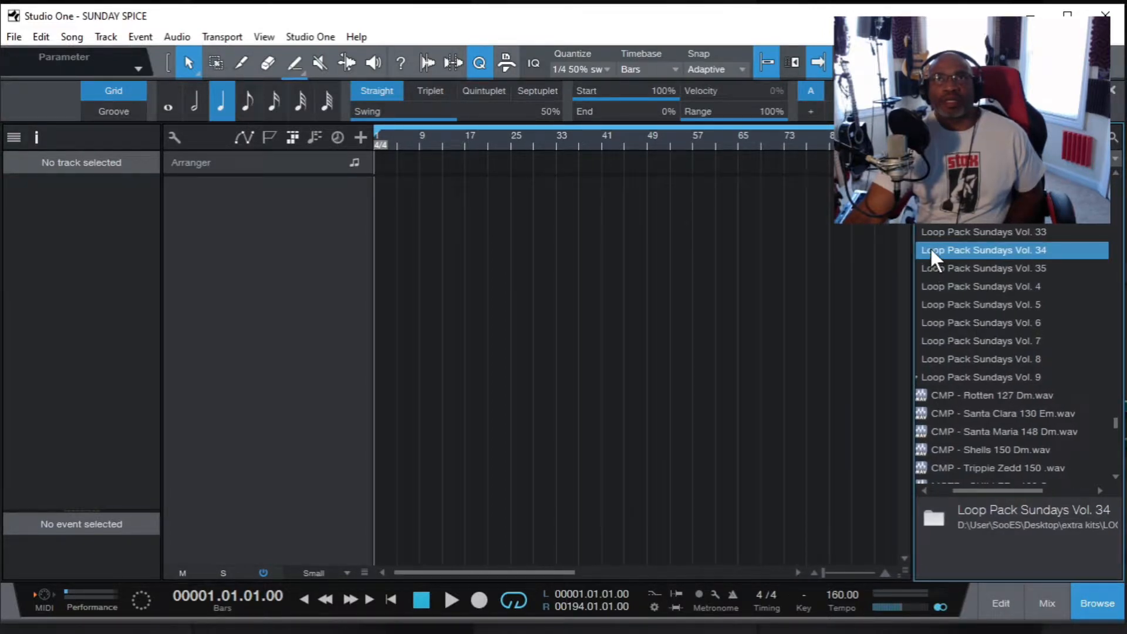
double_click(935, 267)
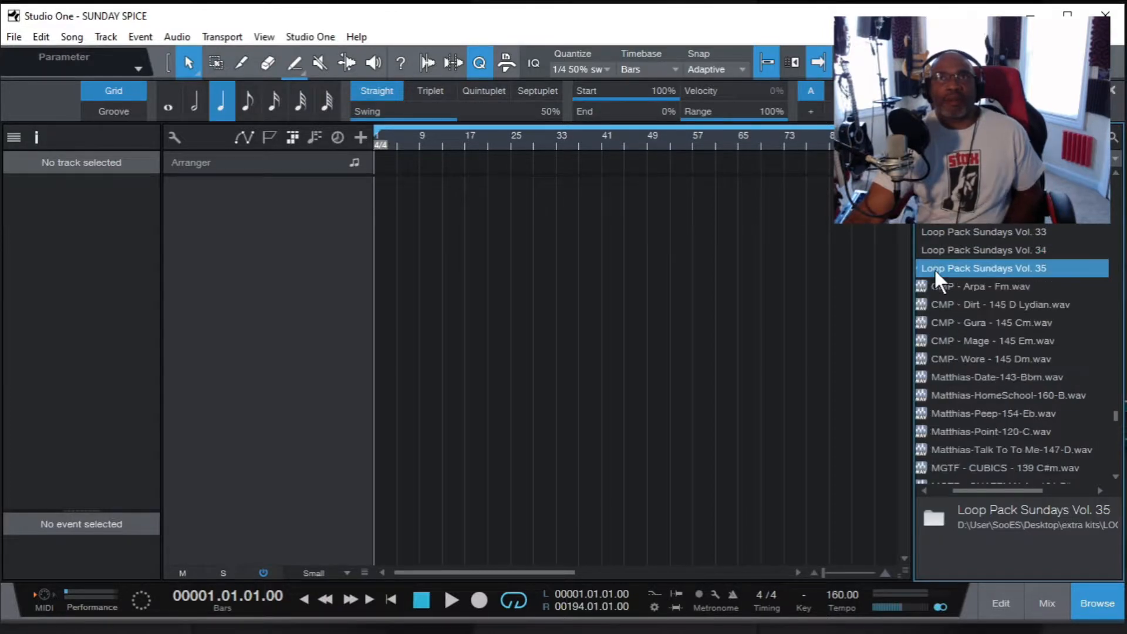
double_click(934, 267)
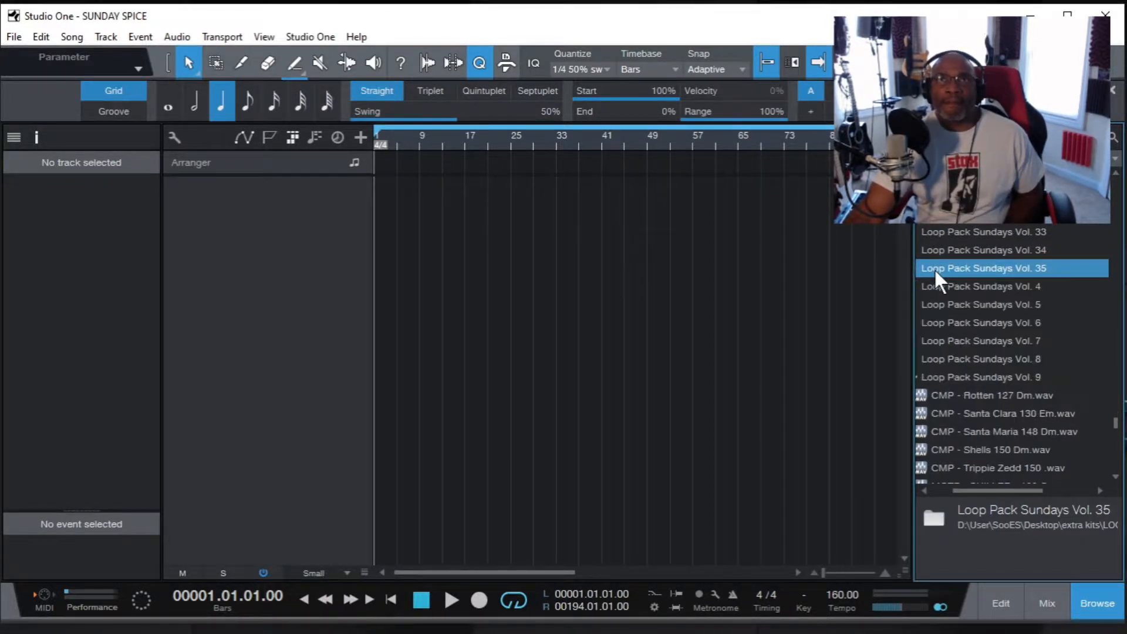
double_click(934, 268)
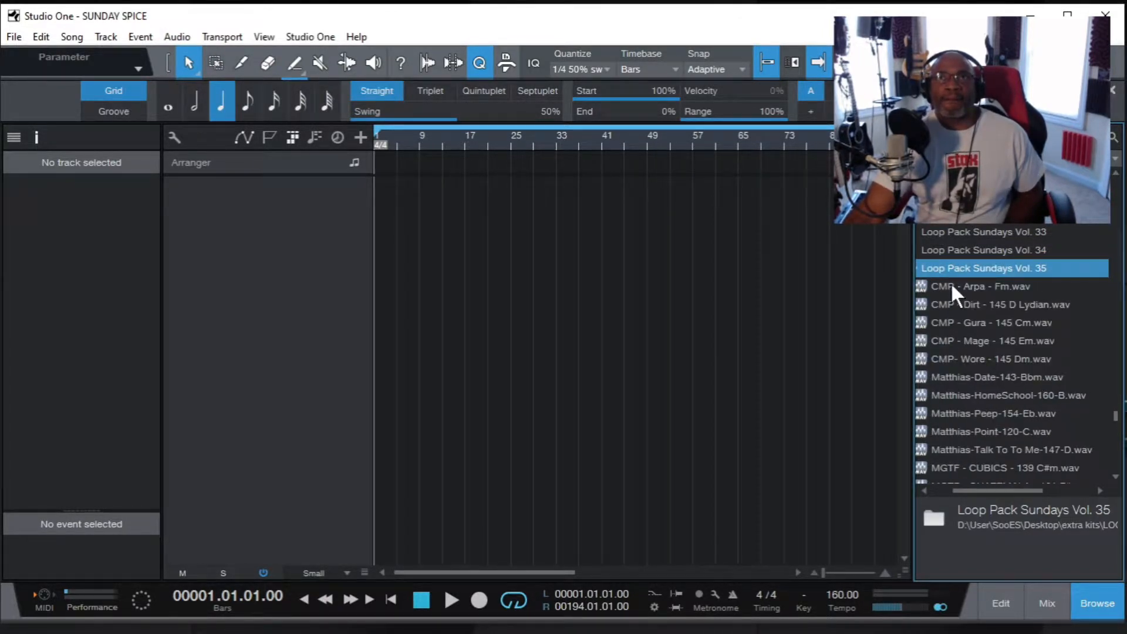
Audition the CMP - Arpa - Fm and CMP - Dirt - 145 D Lydian loops from the Vol. 35 folder.
left_click(954, 284)
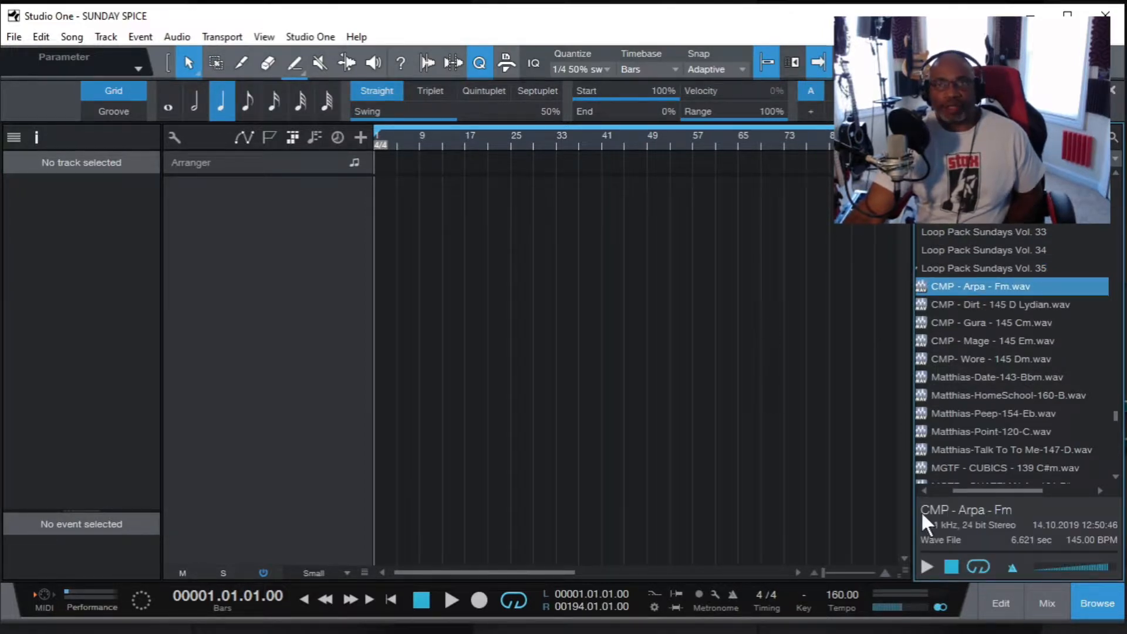
left_click(923, 567)
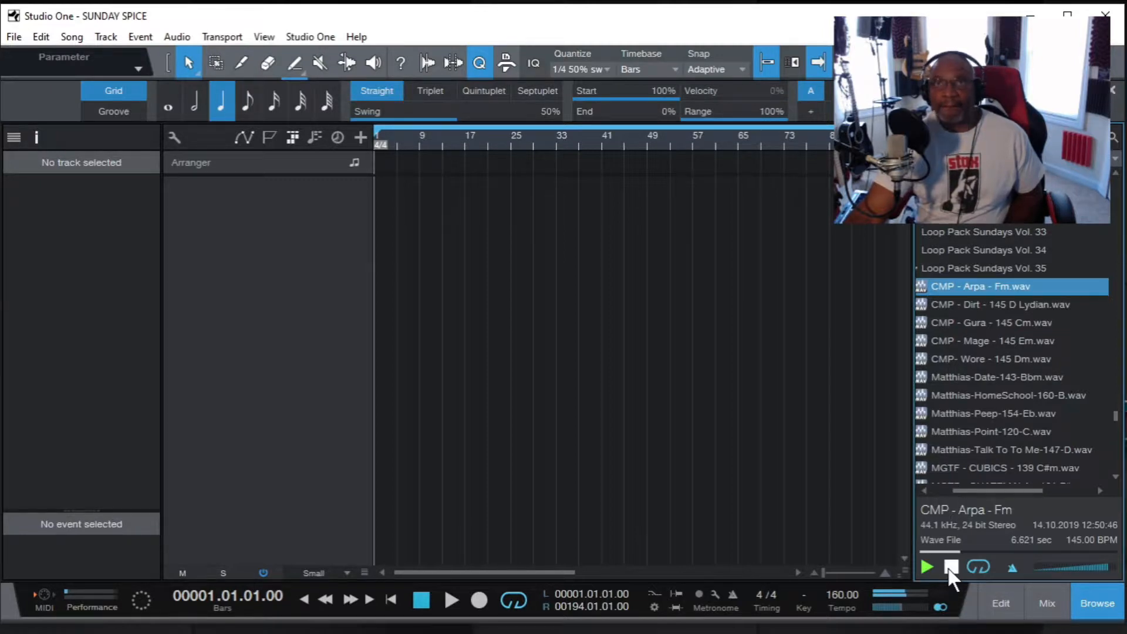
left_click(949, 567)
left_click(995, 303)
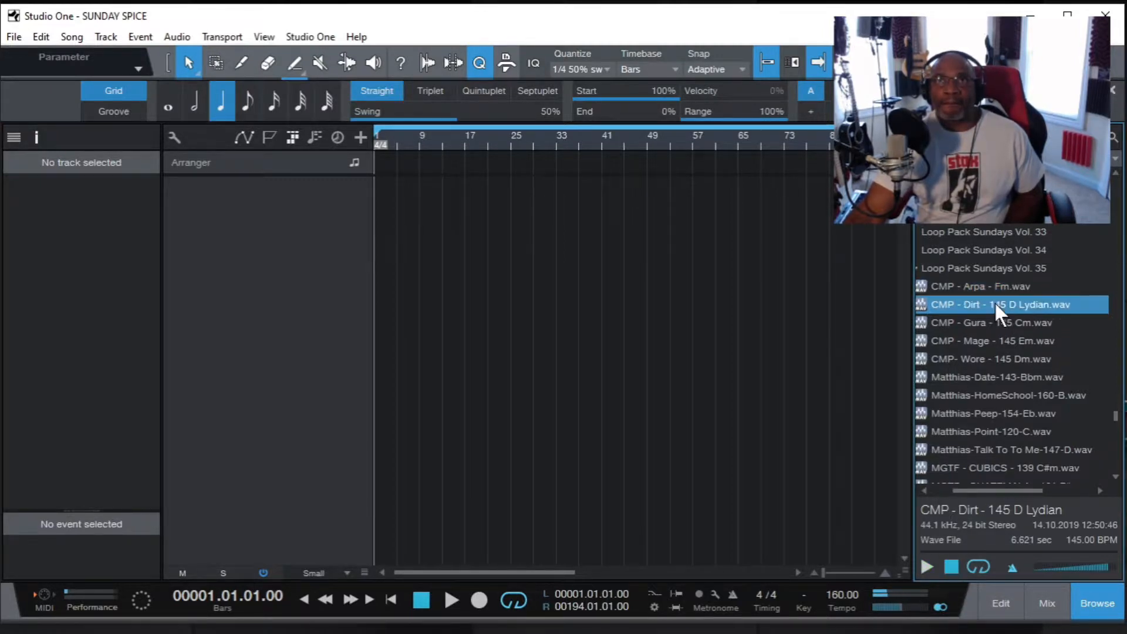
left_click(924, 567)
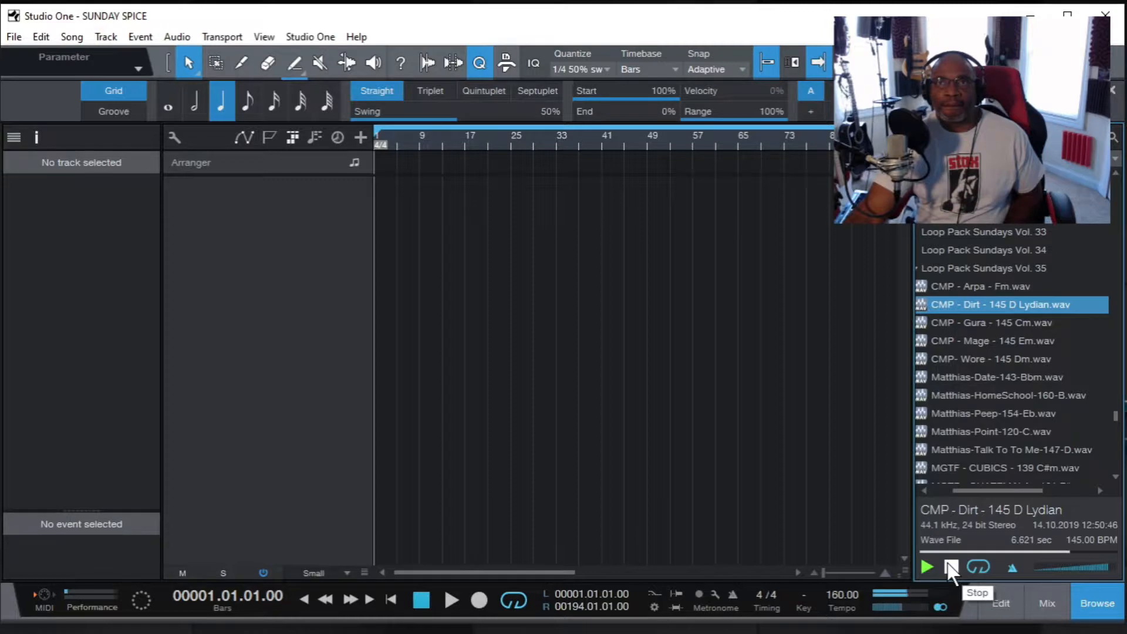
Preview the CMP - Gura - 145 Cm loop, followed by CMP - Mage - 145 Em, stopping playback of each.
left_click(985, 320)
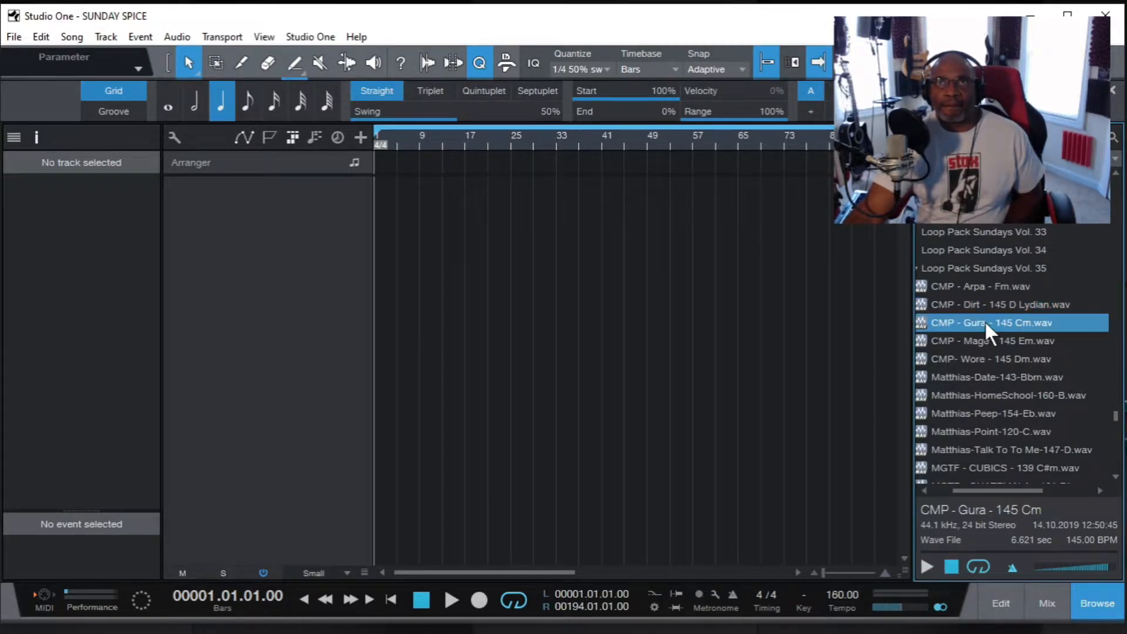
left_click(924, 564)
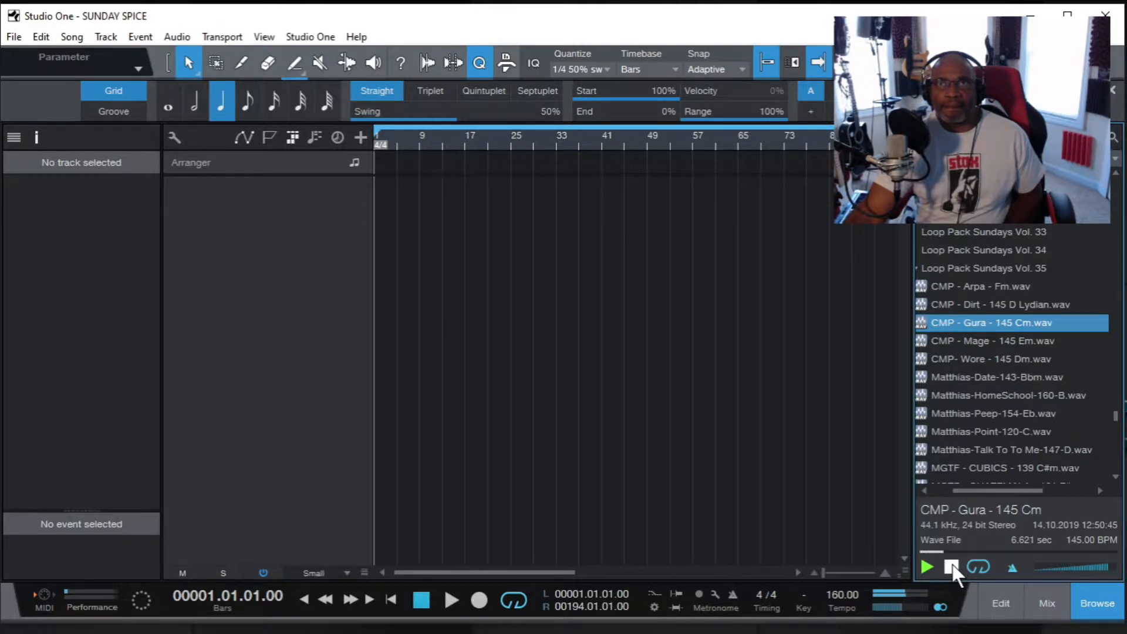
left_click(952, 566)
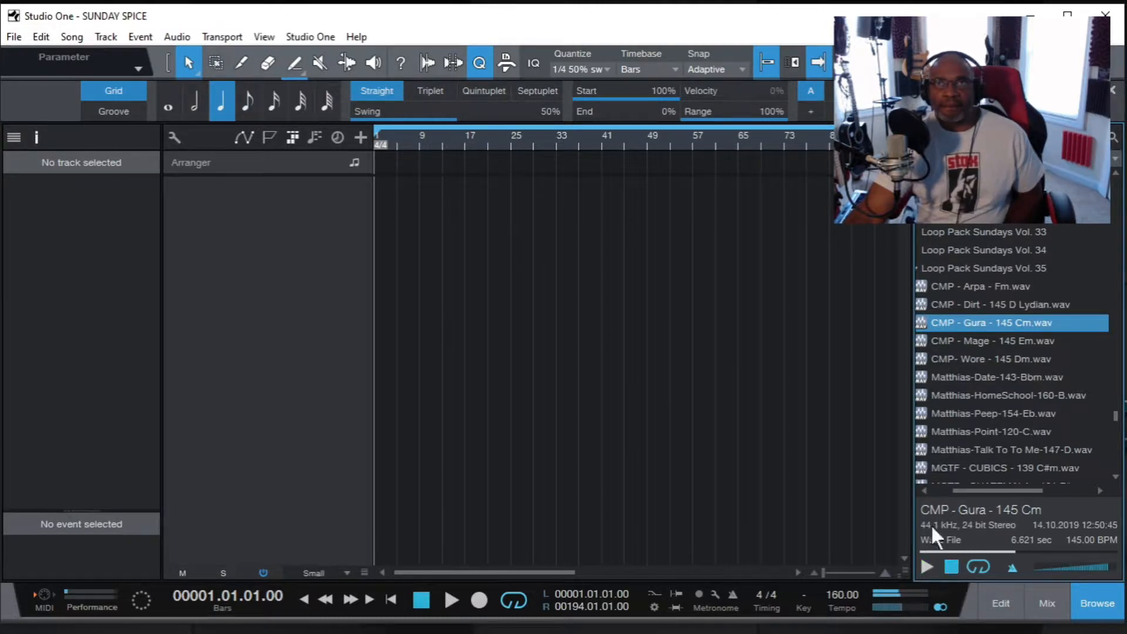
left_click(983, 341)
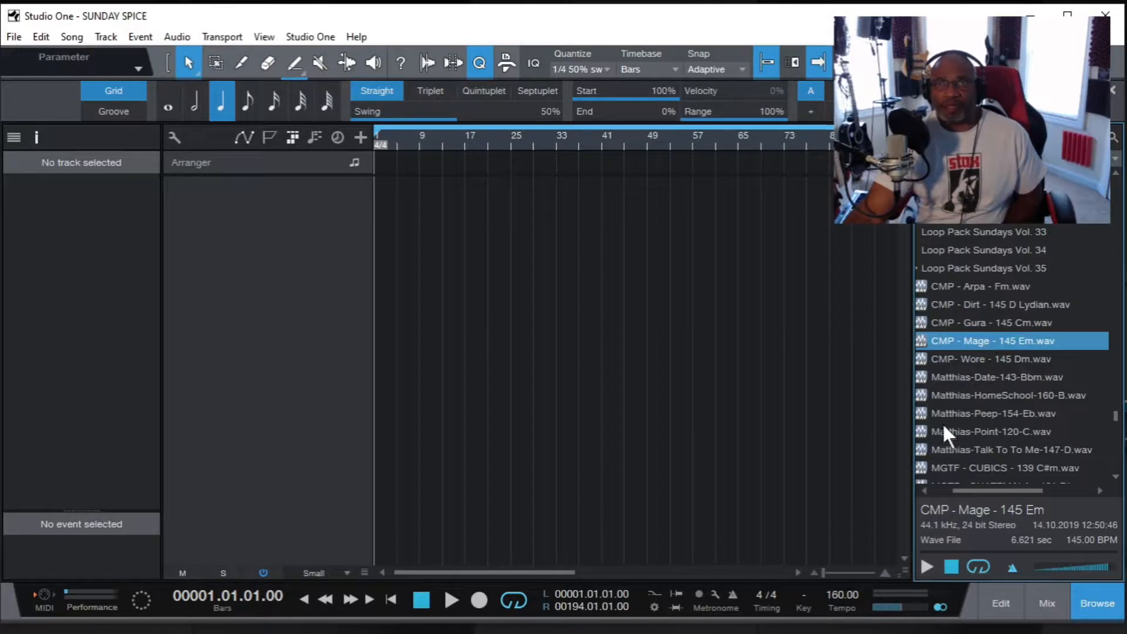
left_click(925, 563)
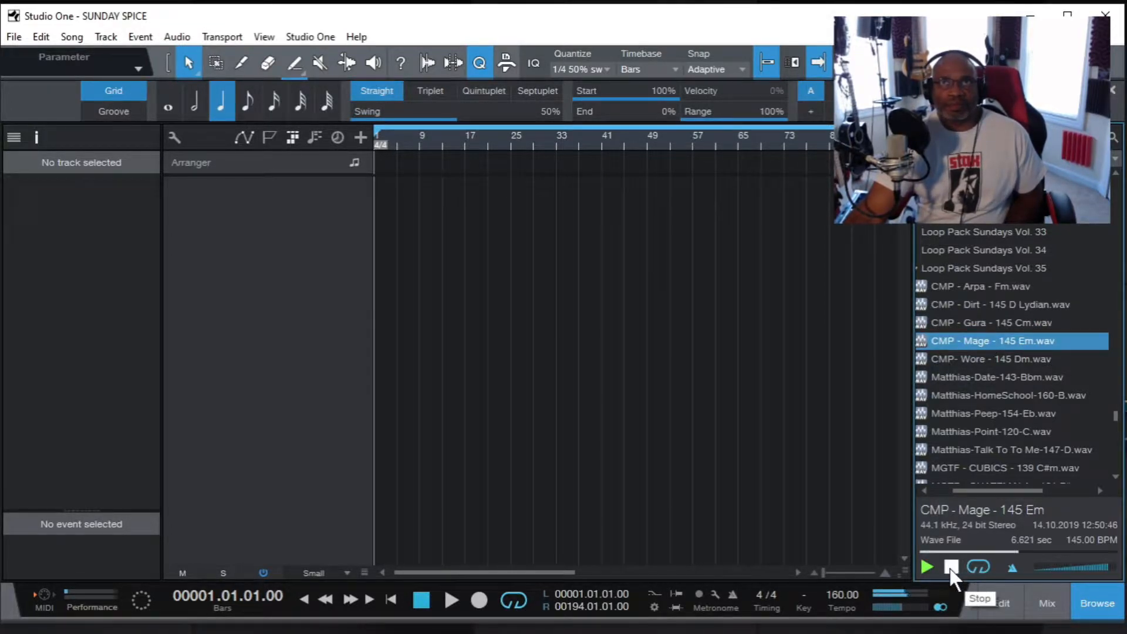
left_click(951, 567)
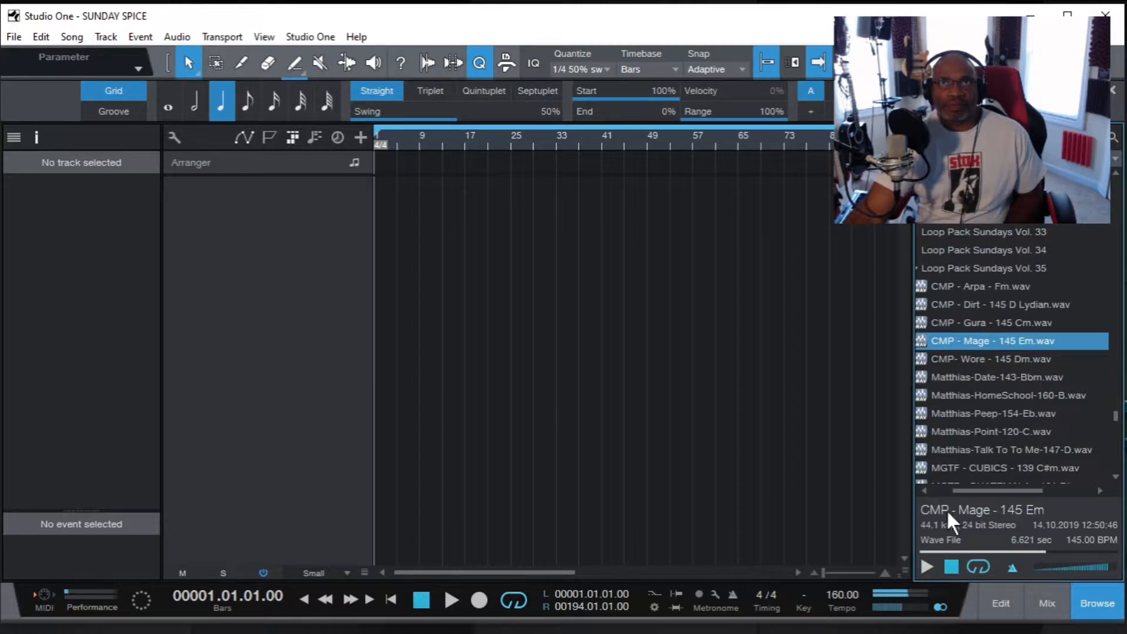
Audition the CMP- Wore - 145 Dm loop and the Date-143-Bbm loop, stopping each preview.
left_click(982, 358)
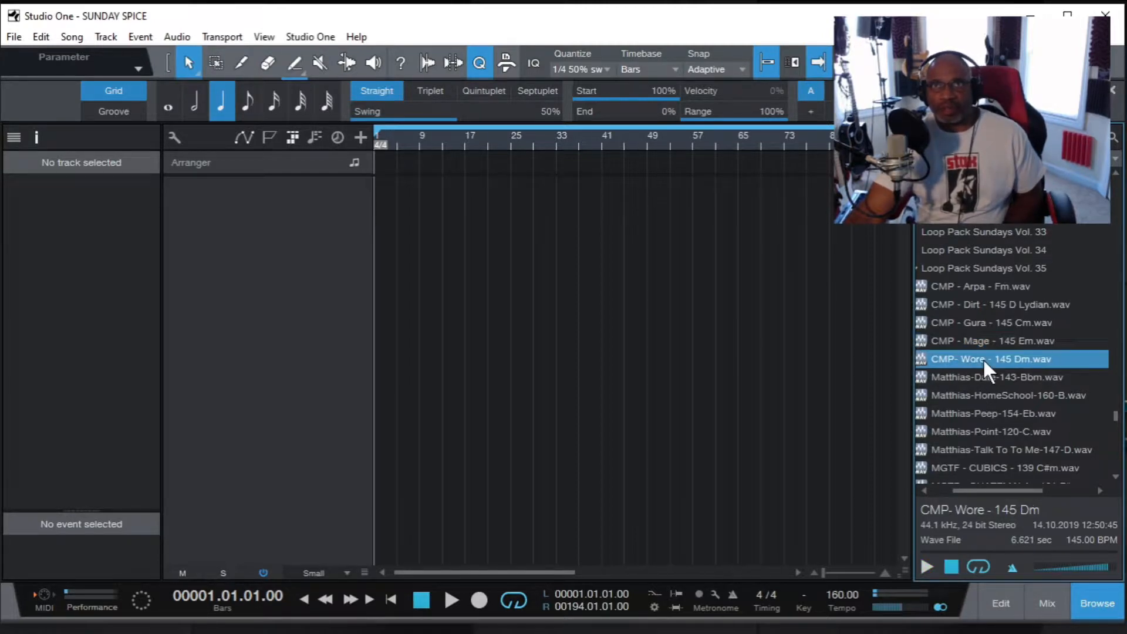
left_click(924, 565)
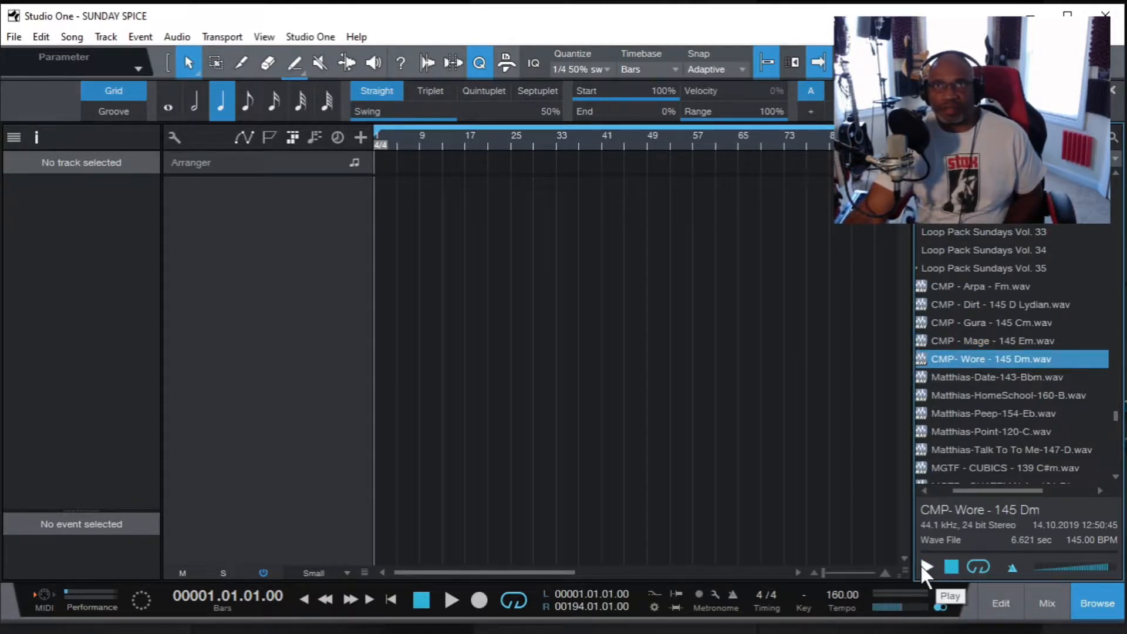
left_click(958, 561)
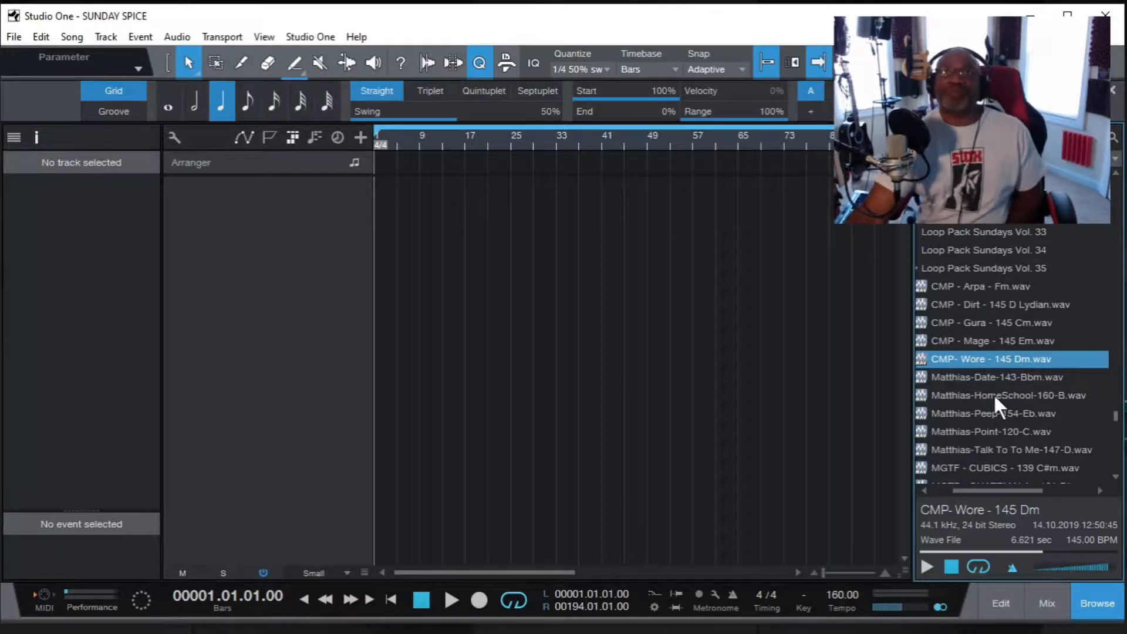
left_click(967, 376)
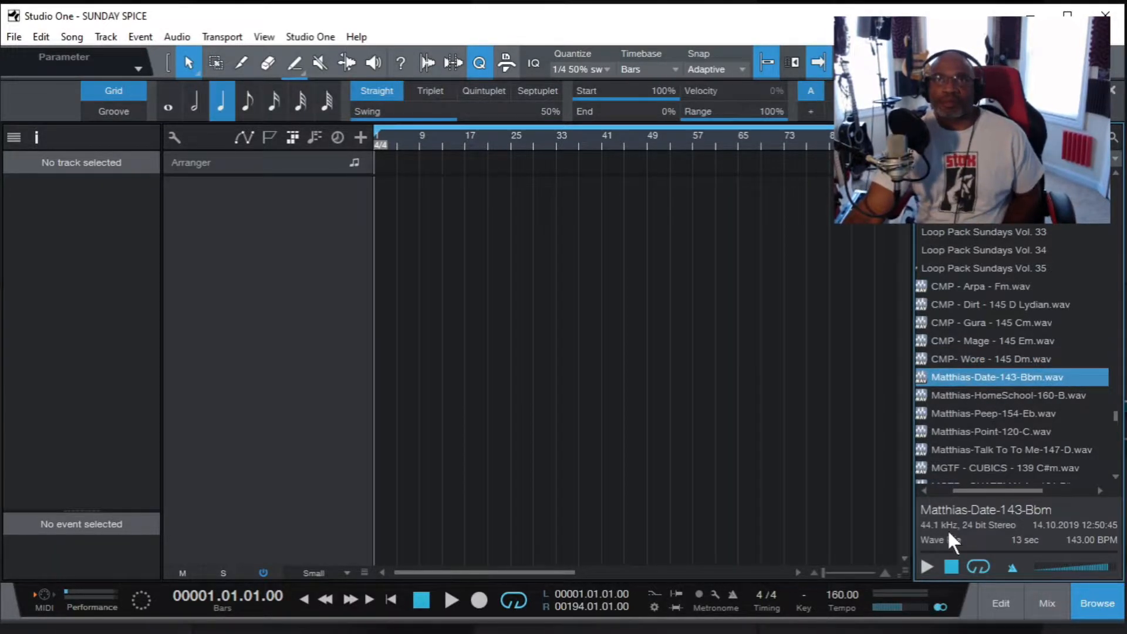
left_click(921, 565)
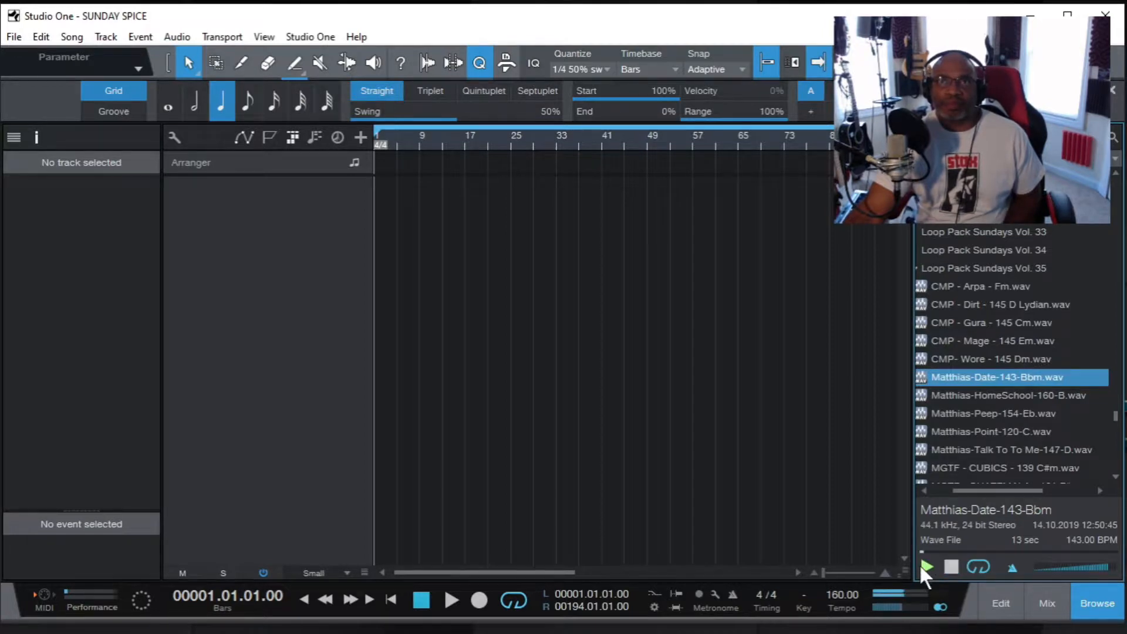
left_click(951, 568)
Preview the HomeSchool-160-B loop and the Point-120-C loop, stopping each one.
left_click(963, 393)
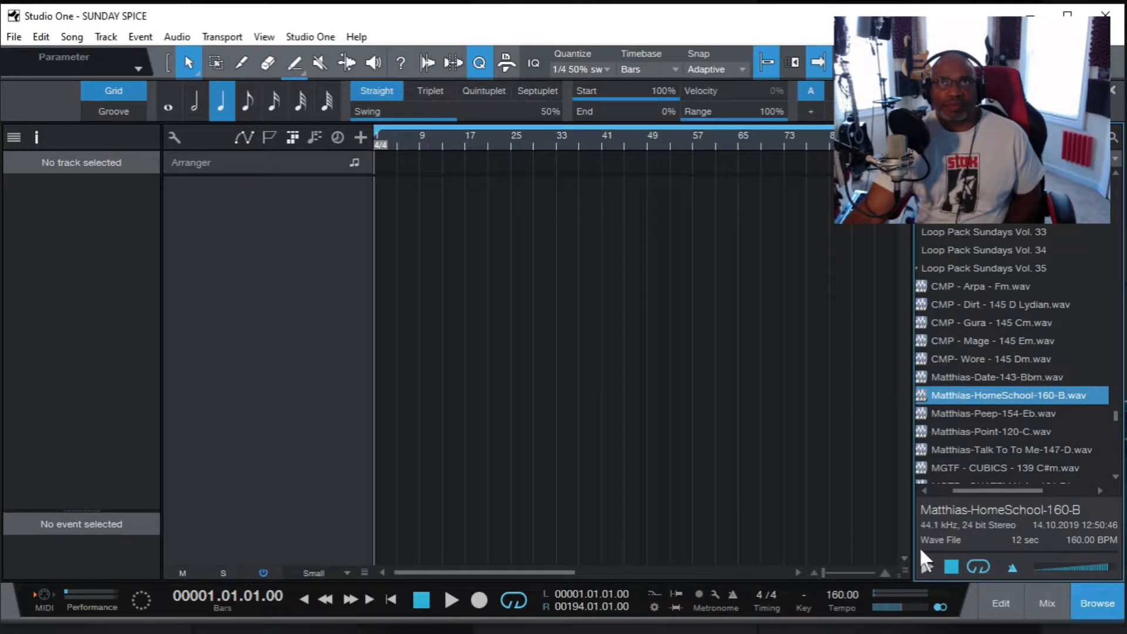
left_click(925, 567)
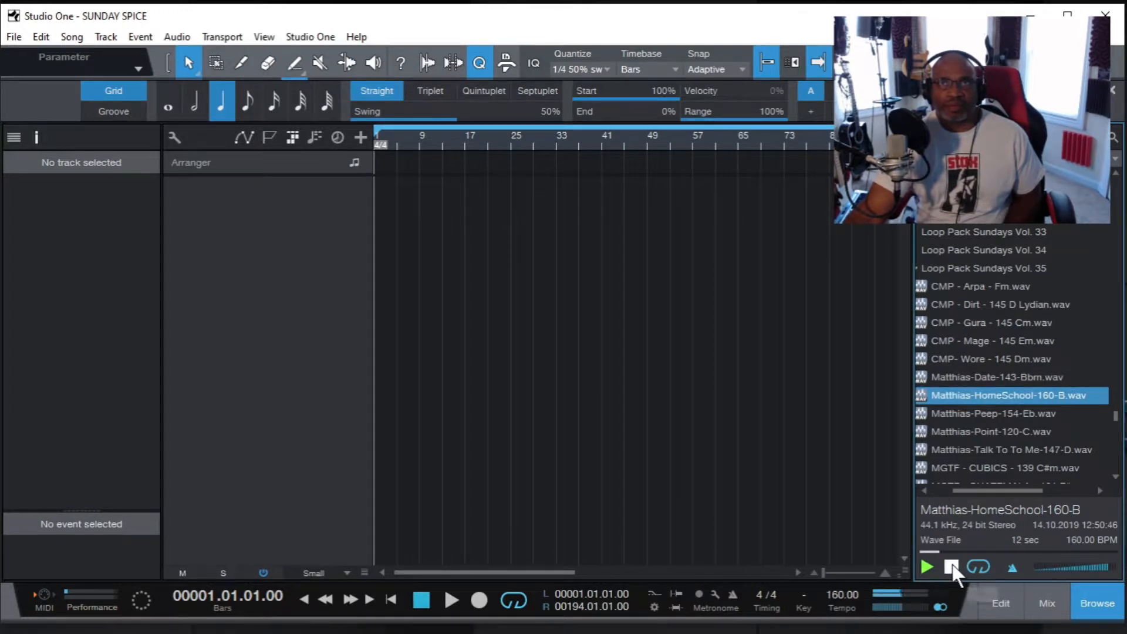
left_click(951, 567)
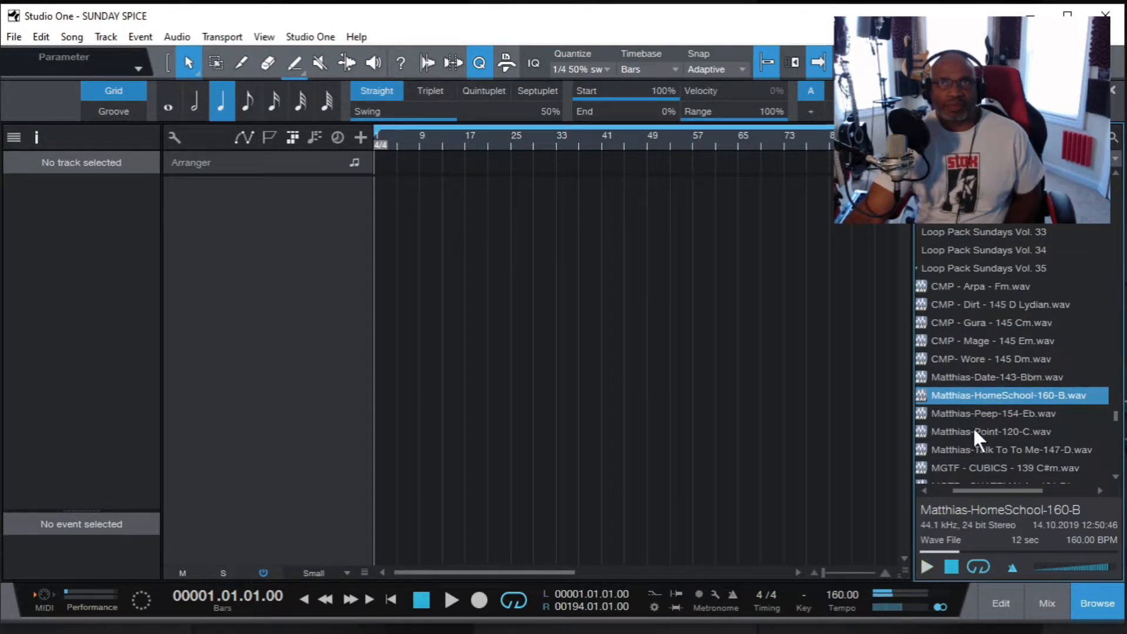
left_click(974, 430)
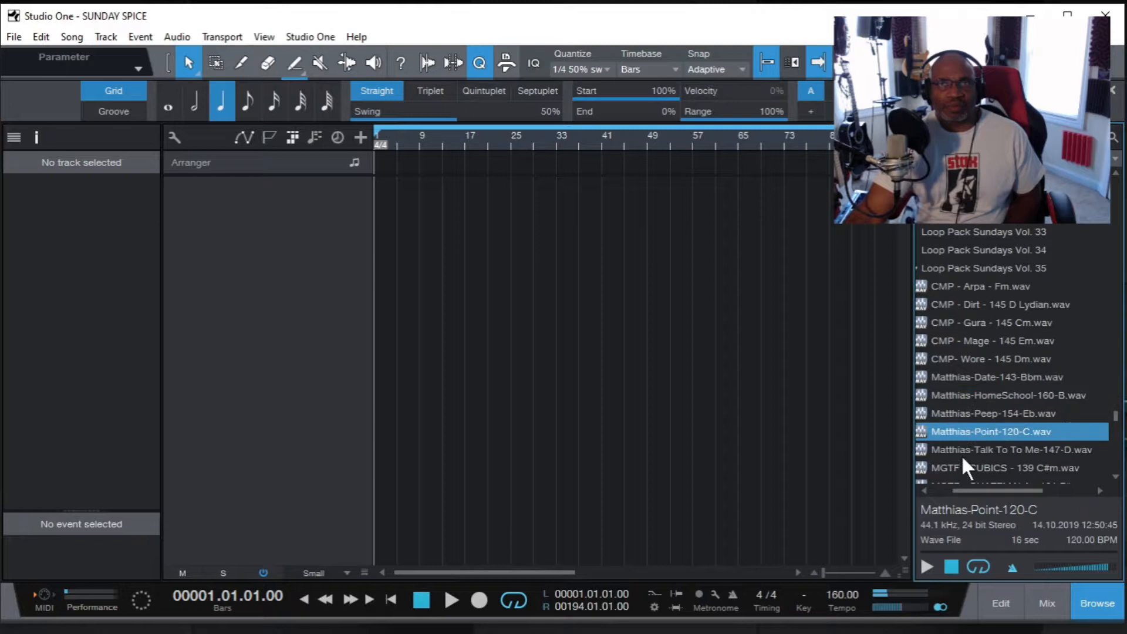
left_click(928, 564)
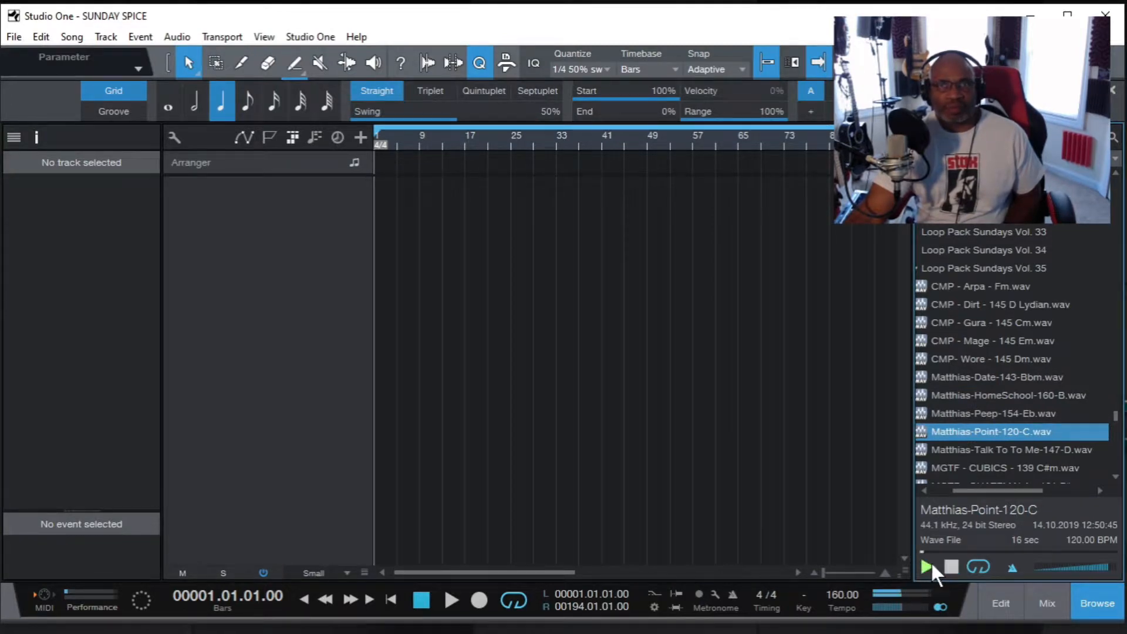
left_click(951, 567)
Audition the Talk To To Me-147-D and MGTF - CUBICS - 139 C#m loops, stopping each preview.
left_click(942, 447)
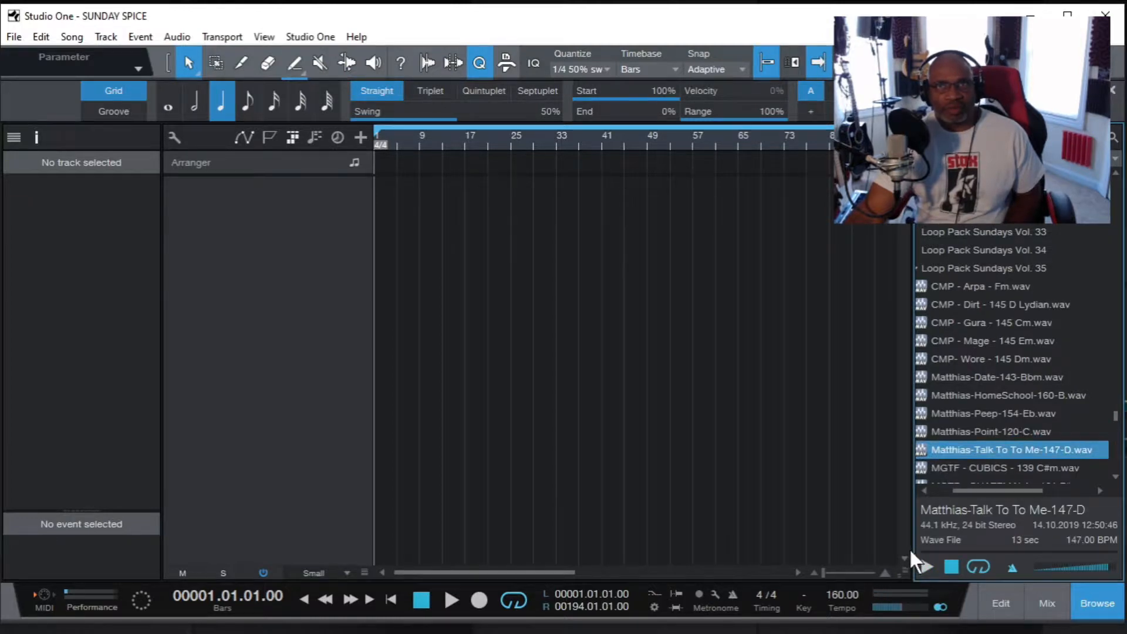
left_click(926, 565)
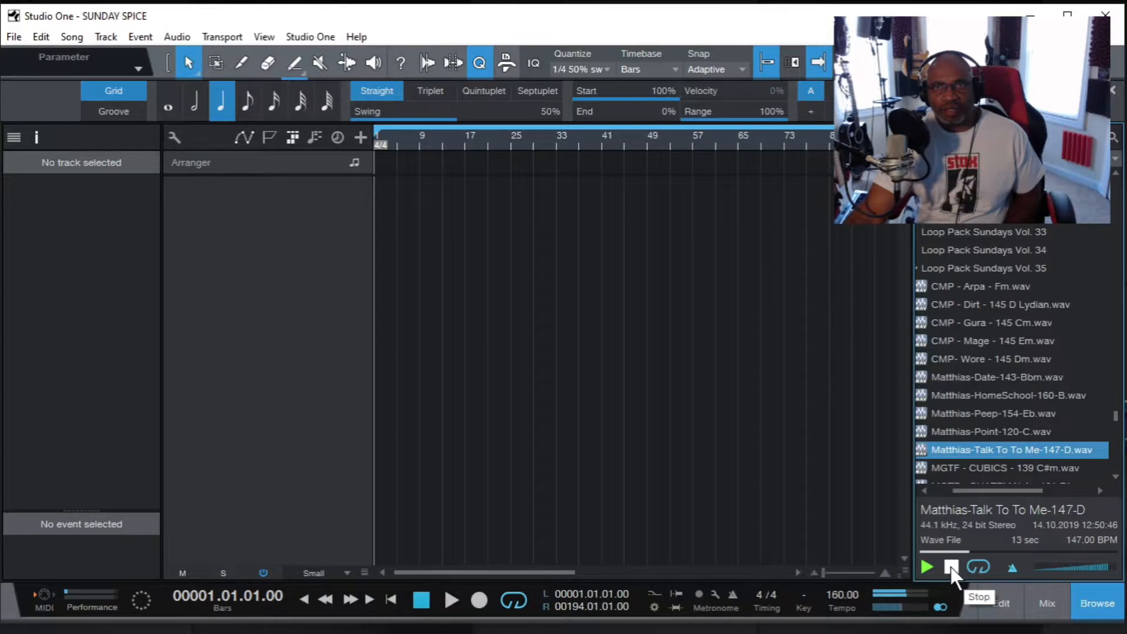
left_click(951, 569)
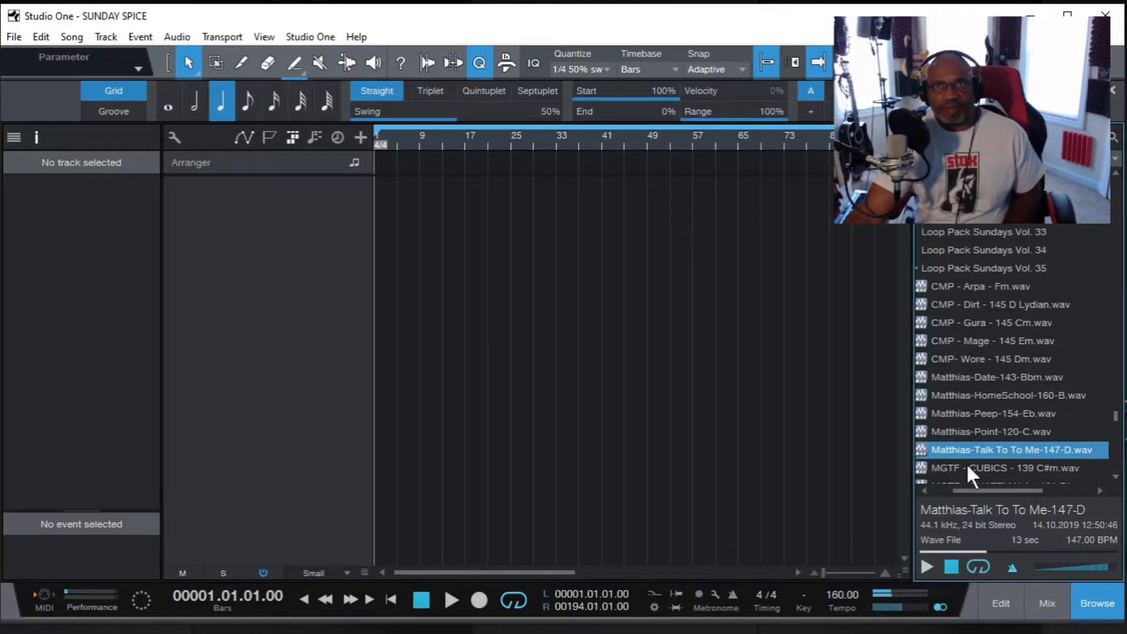
left_click(966, 464)
left_click(924, 565)
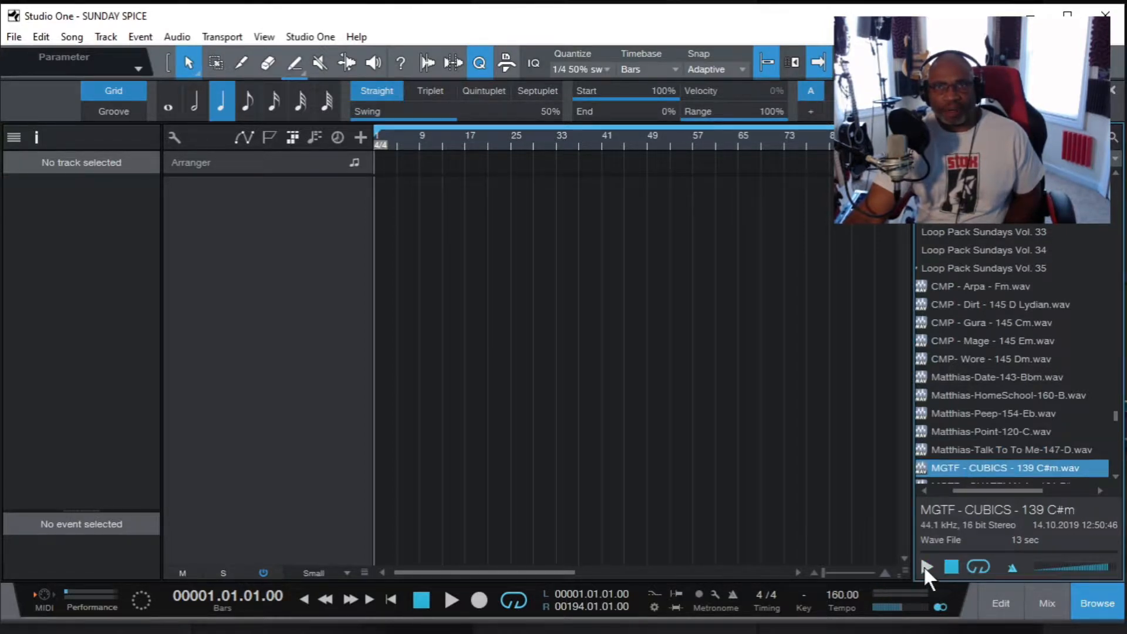
left_click(953, 564)
scroll(1115, 423, "down", 1)
scroll(1117, 423, "down", 3)
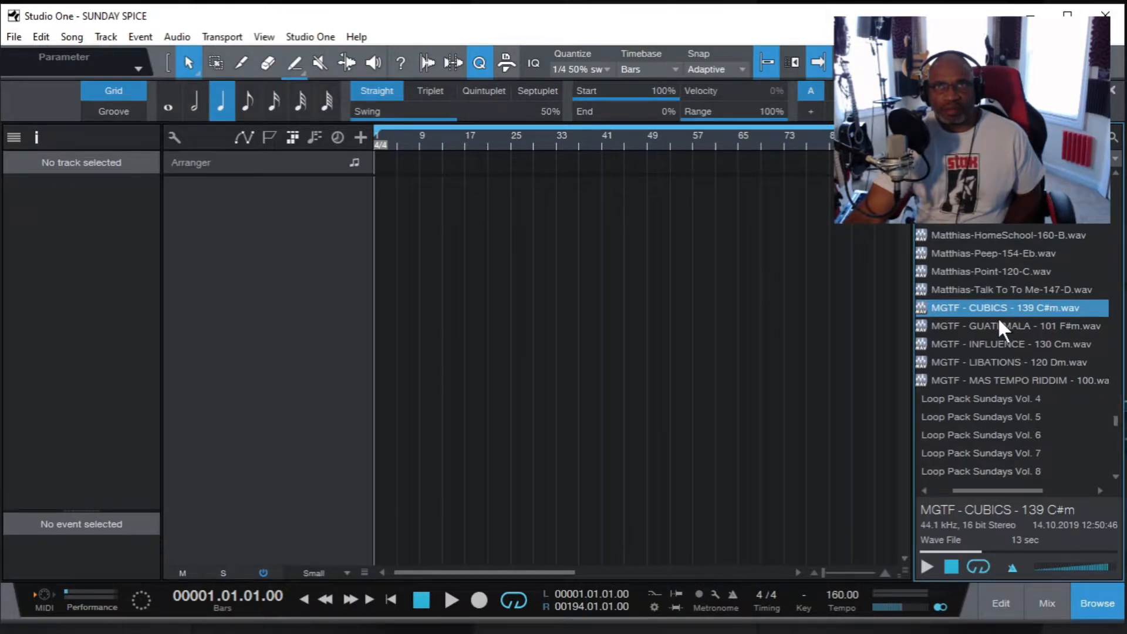
Preview the MGTF - GUATEMALA - 101 F#m loop and the MGTF - INFLUENCE - 130 Cm loop, stopping each one.
left_click(998, 331)
left_click(926, 566)
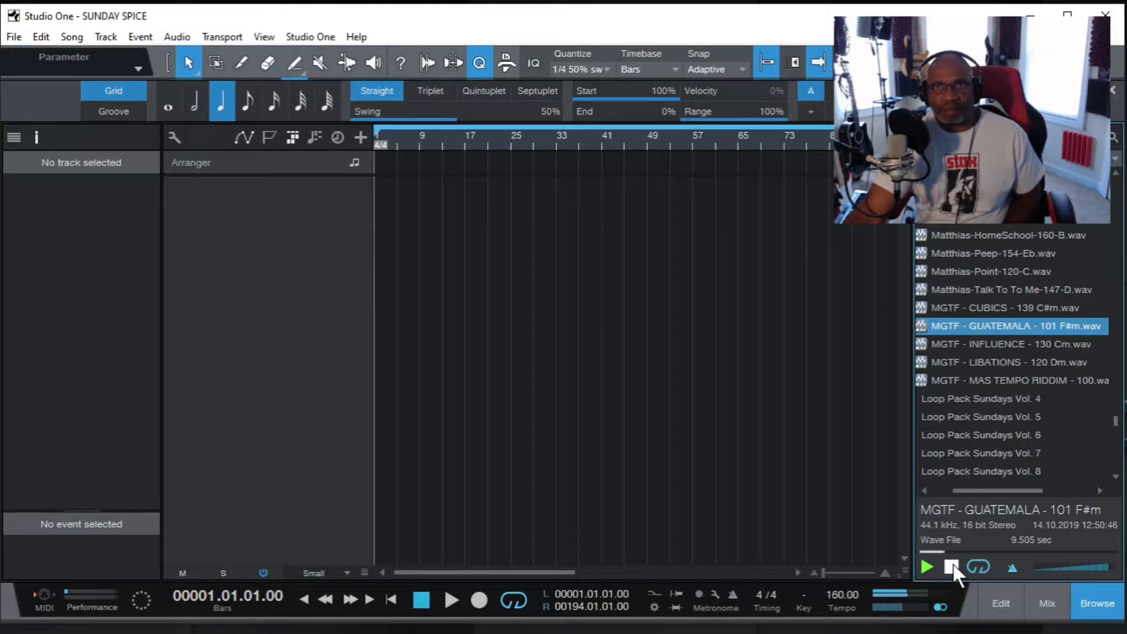
left_click(951, 566)
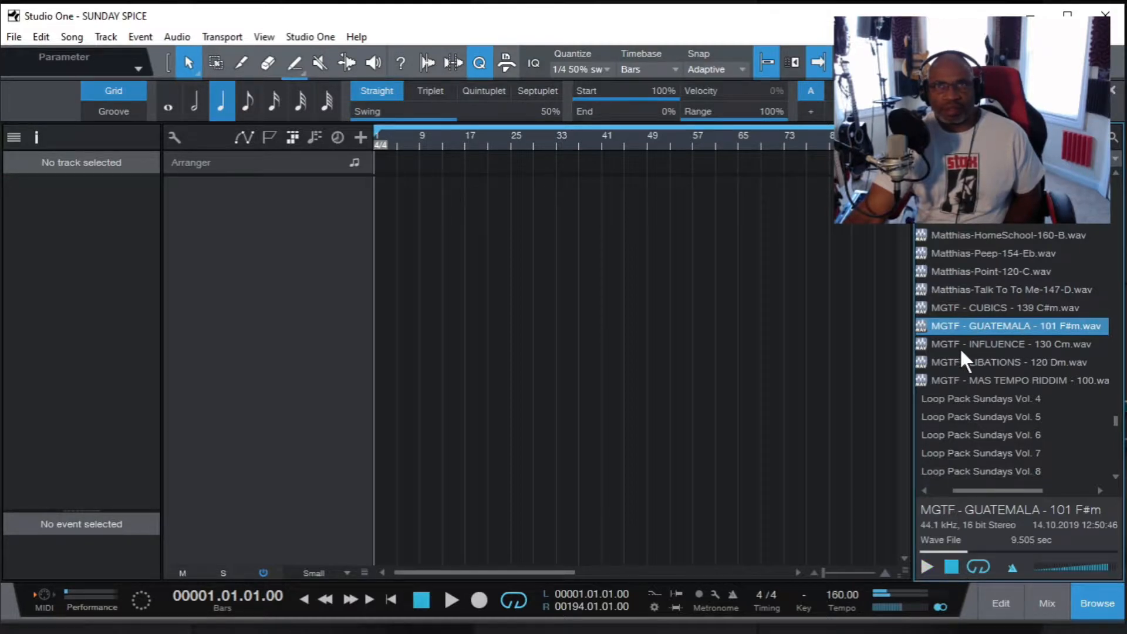
left_click(960, 344)
left_click(926, 567)
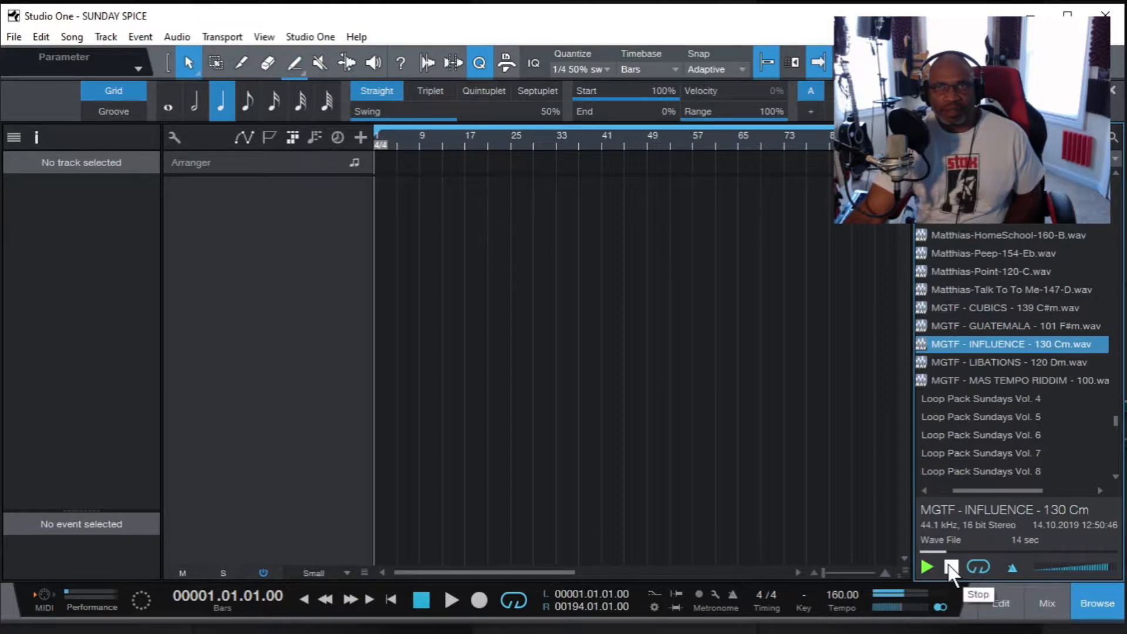
left_click(950, 567)
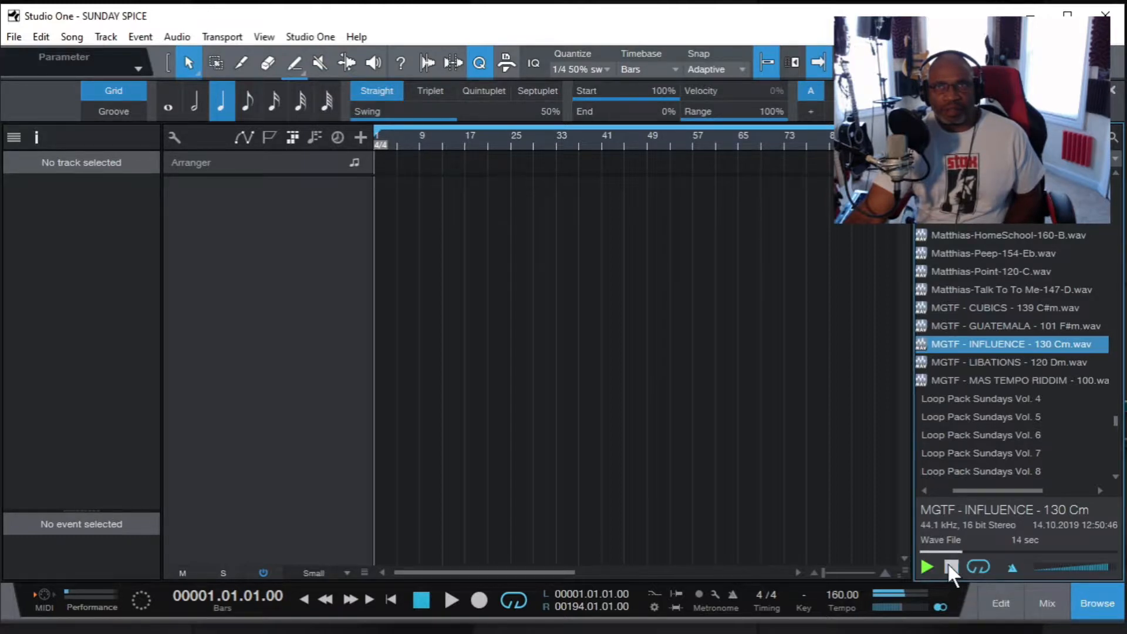
Audition the MGTF - LIBATIONS - 120 Dm loop, followed by MGTF - MAS TEMPO RIDDIM - 100.
left_click(973, 360)
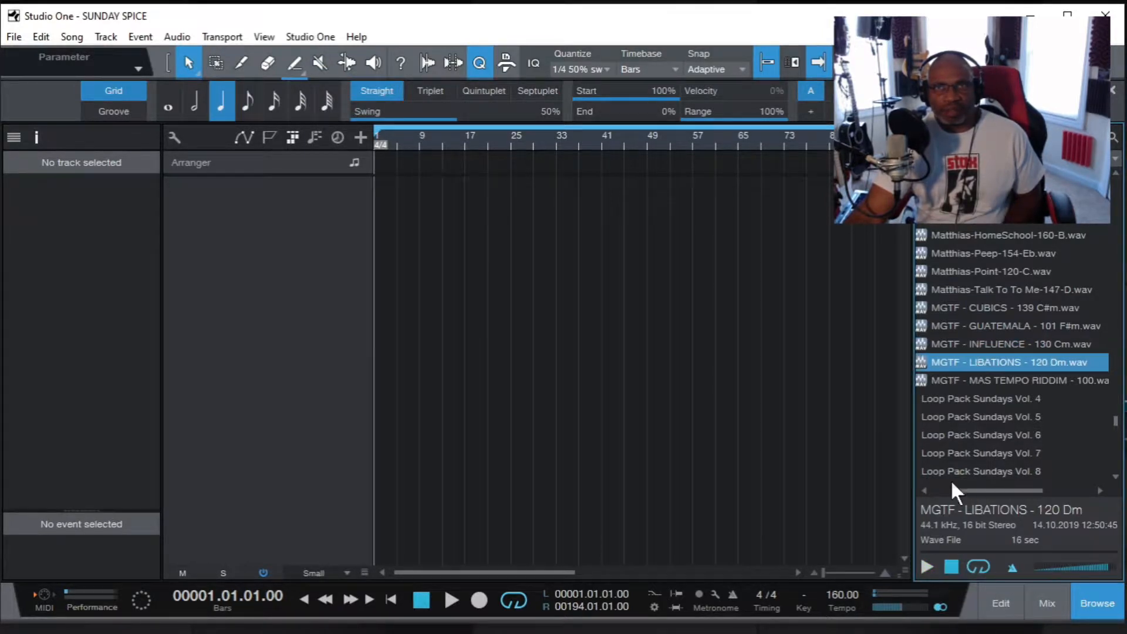
left_click(926, 567)
left_click(952, 567)
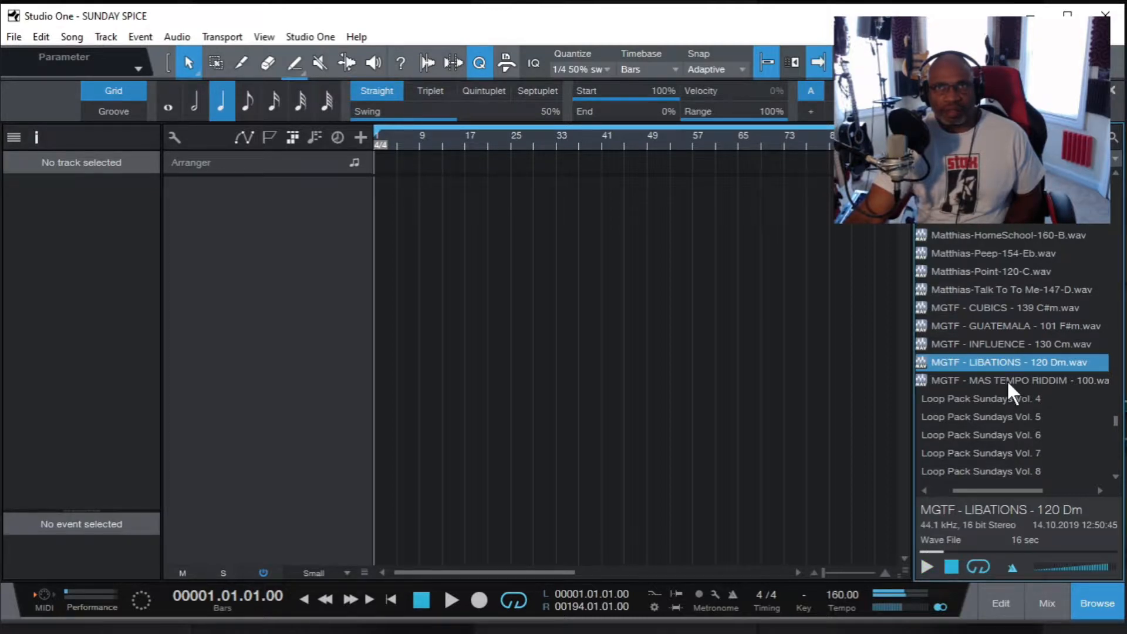
left_click(1007, 380)
left_click(927, 566)
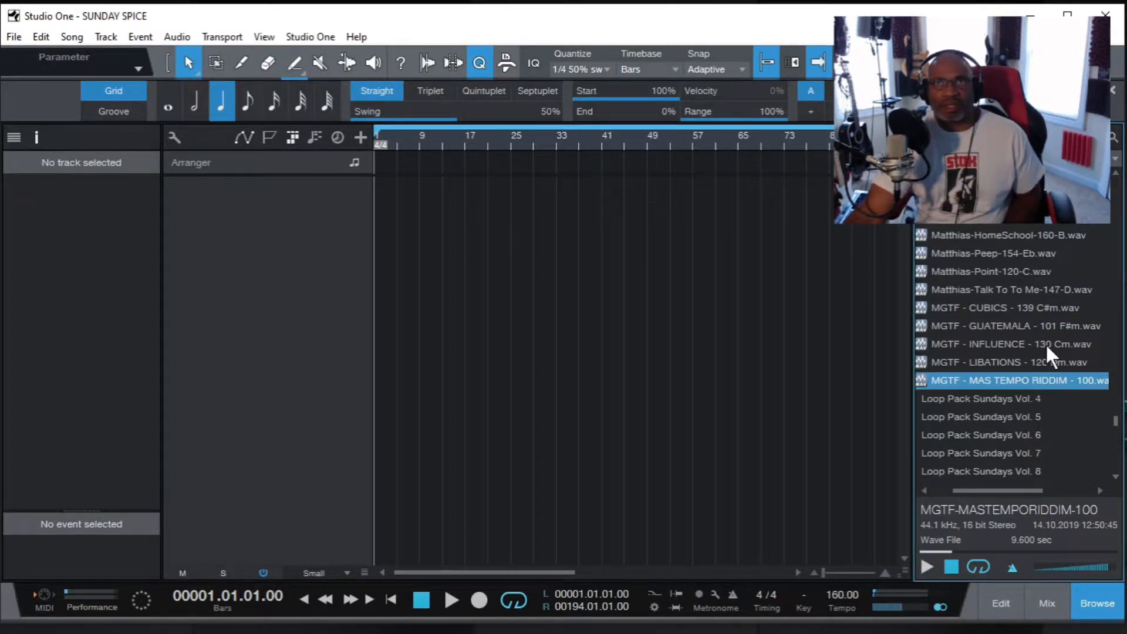
Collapse the Loop Pack Sundays Vol. 35 folder and preview the CMP - Rotten 127 Dm loop from Vol. 9, stopping the playback.
scroll(1122, 422, "down", 3)
scroll(1121, 421, "up", 6)
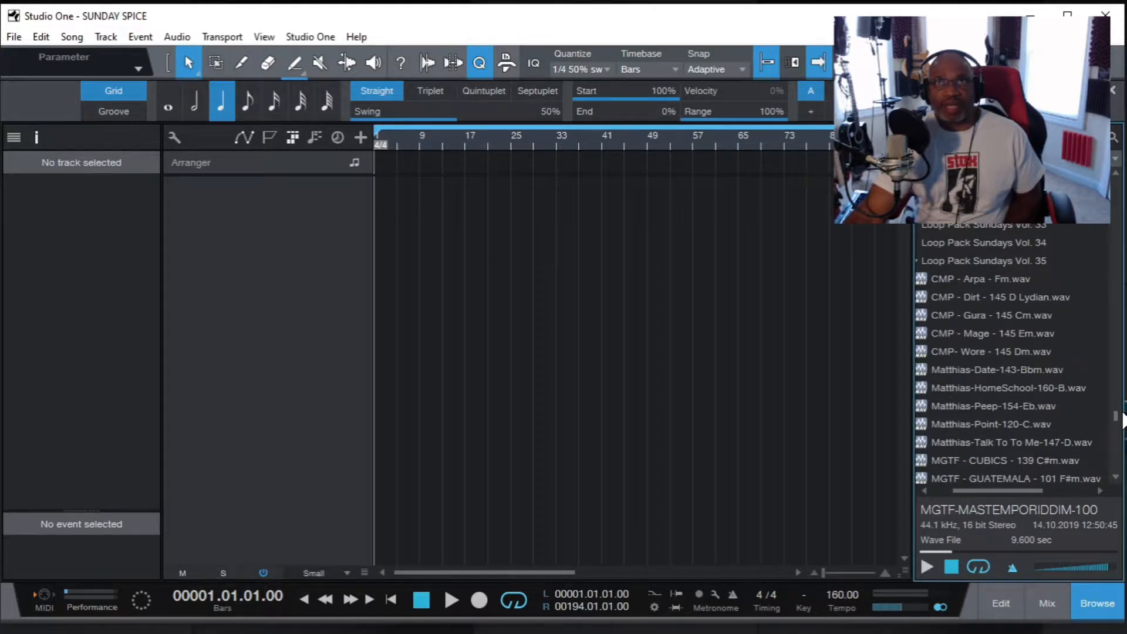
left_click(918, 262)
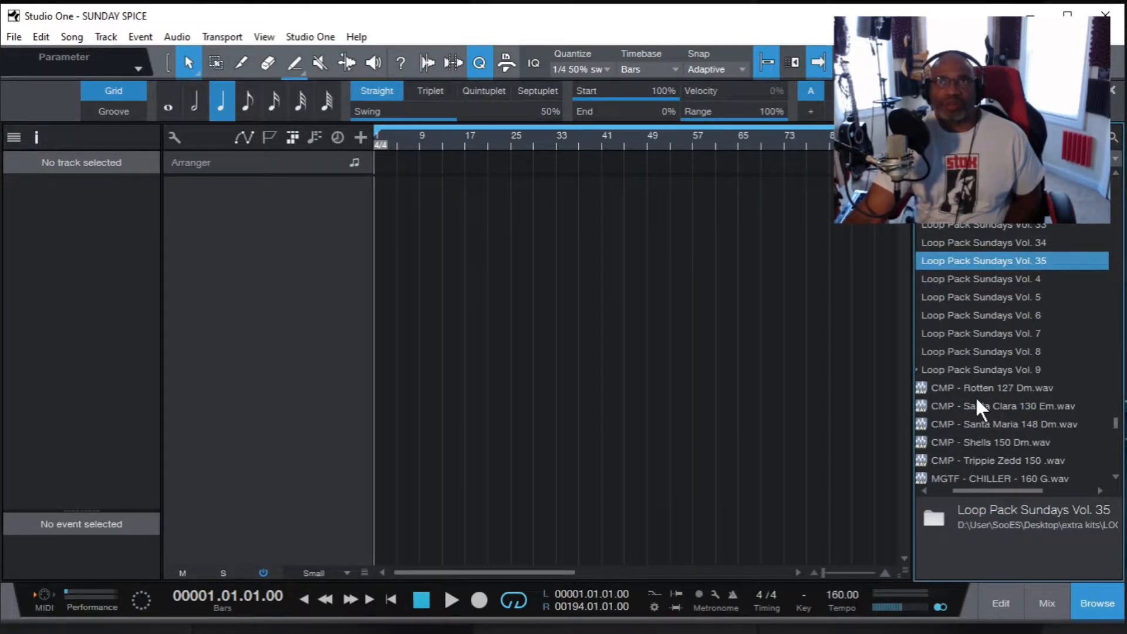
left_click(995, 388)
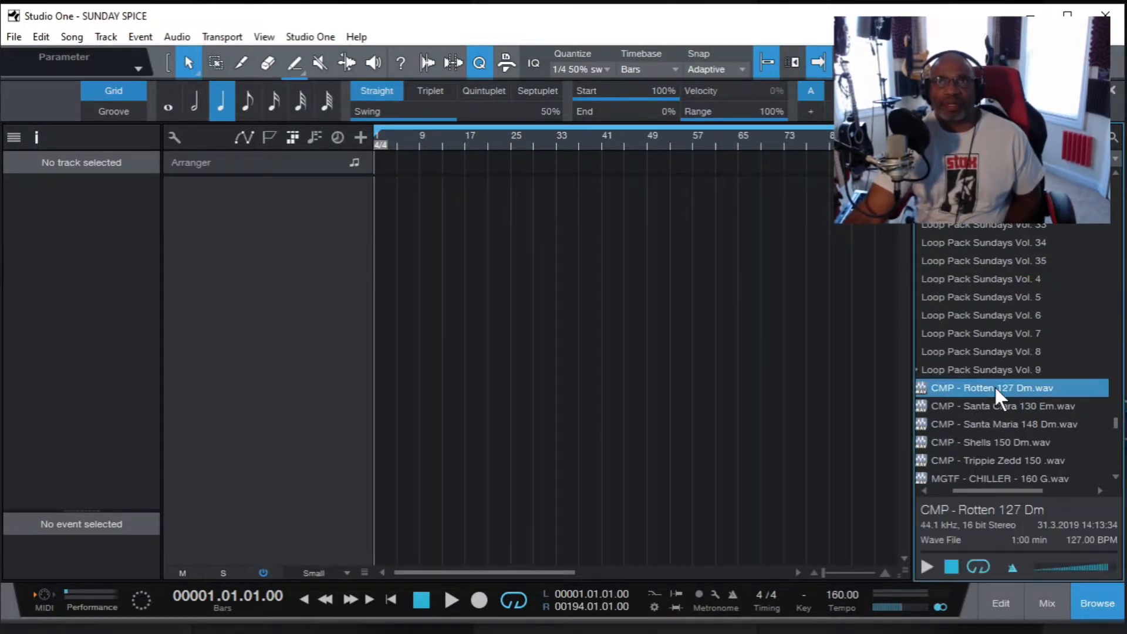
left_click(925, 563)
left_click(951, 566)
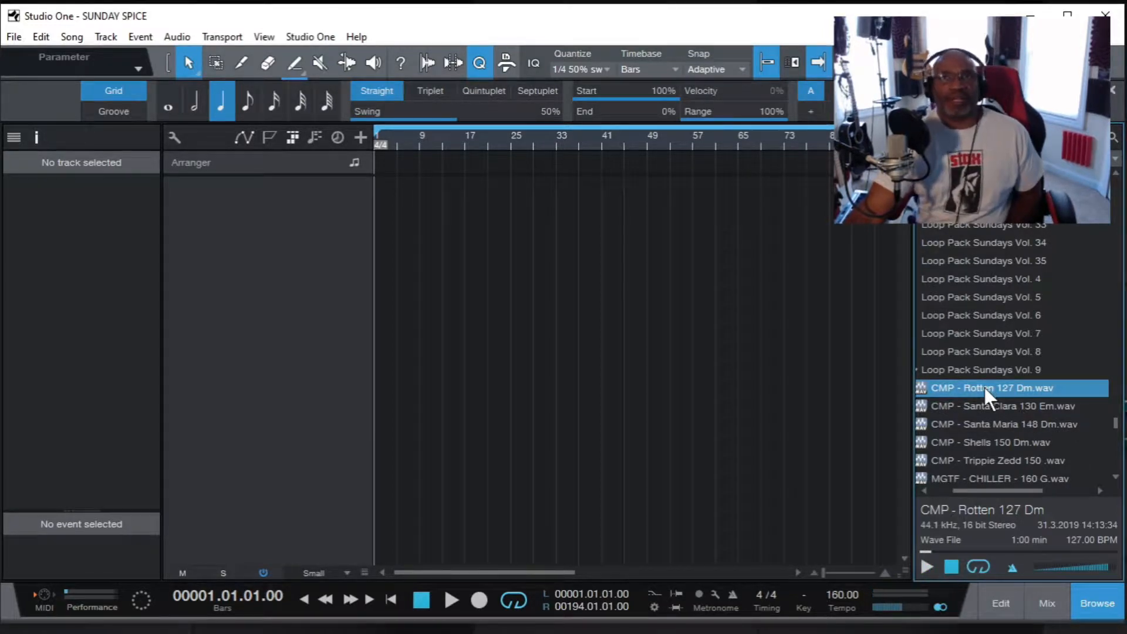
Place the CMP - Rotten 127 Dm loop on a new audio track at bar 1 of the empty arrangement.
left_click_drag(984, 385, 390, 370)
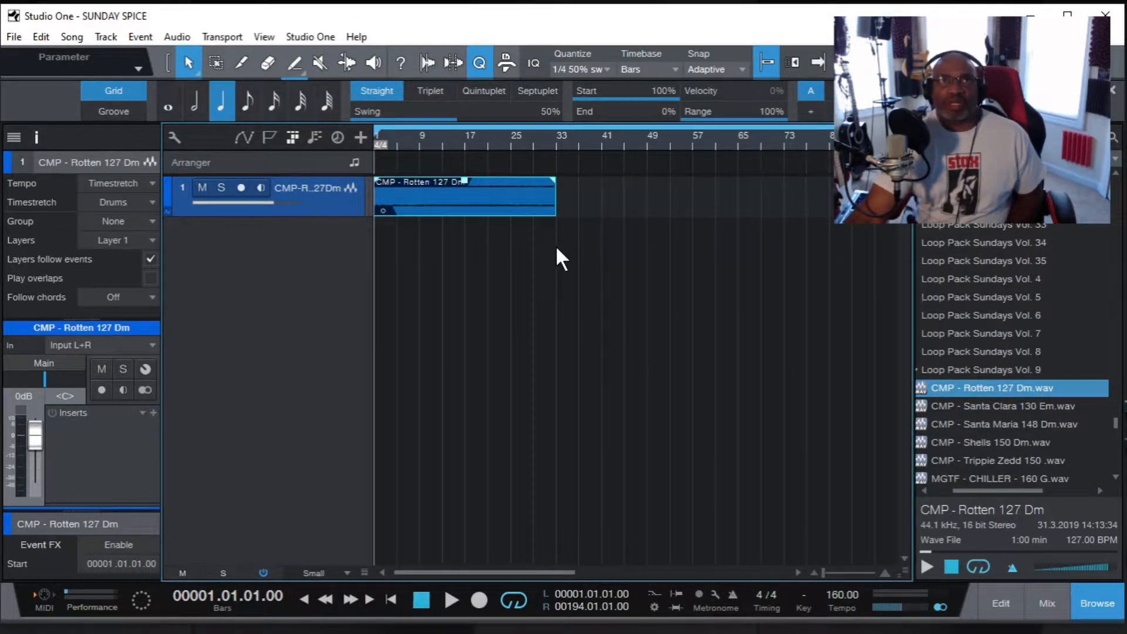
scroll(612, 139, "down", 3)
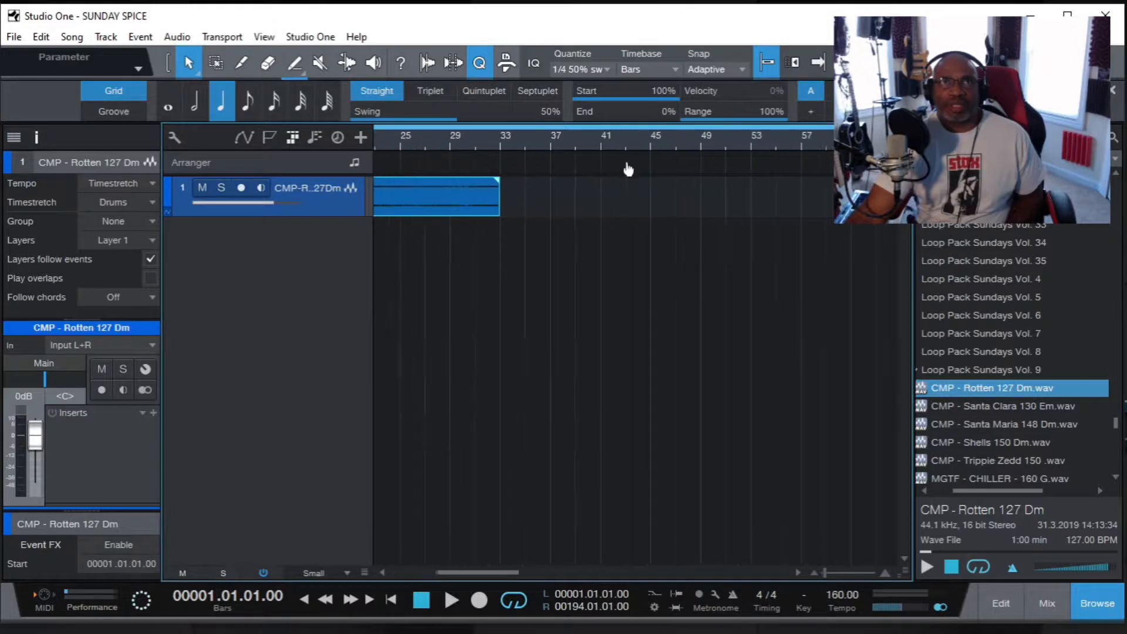
scroll(615, 140, "up", 3)
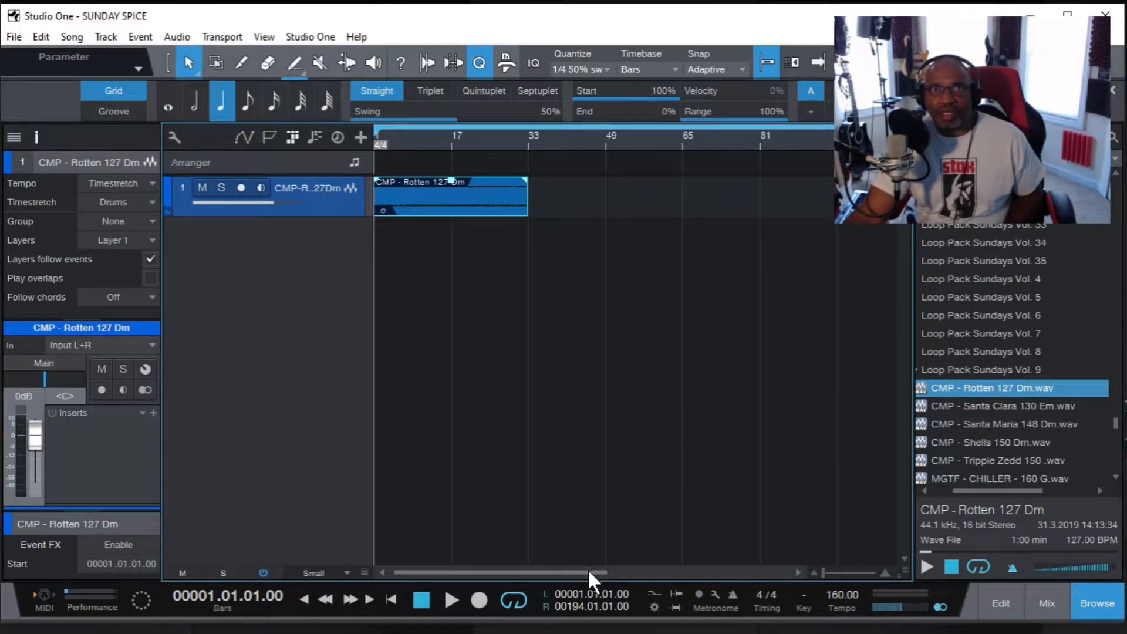
left_click_drag(588, 568, 558, 582)
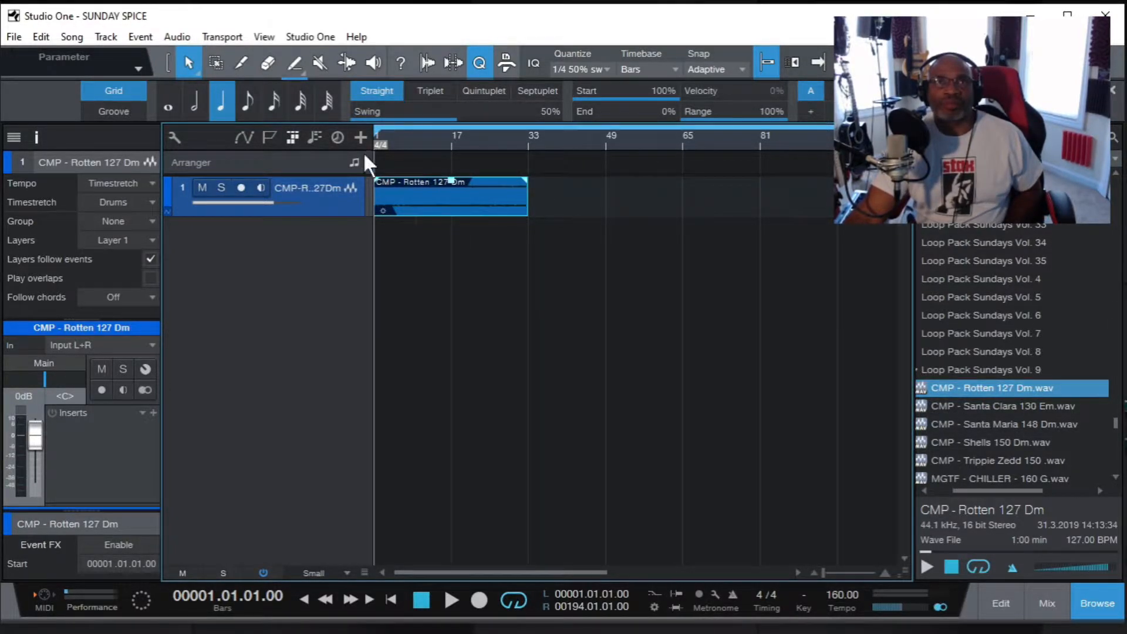
Draw an Intro section on the Arranger track above the loop, from about bar 2 to bar 33.
left_click(697, 593)
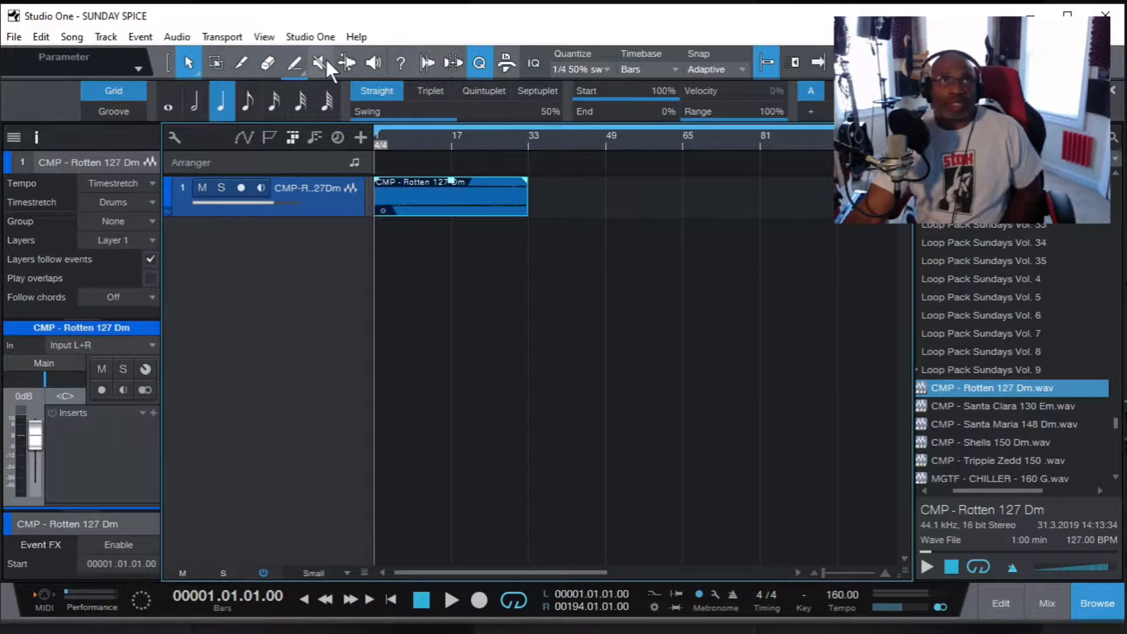
left_click(292, 61)
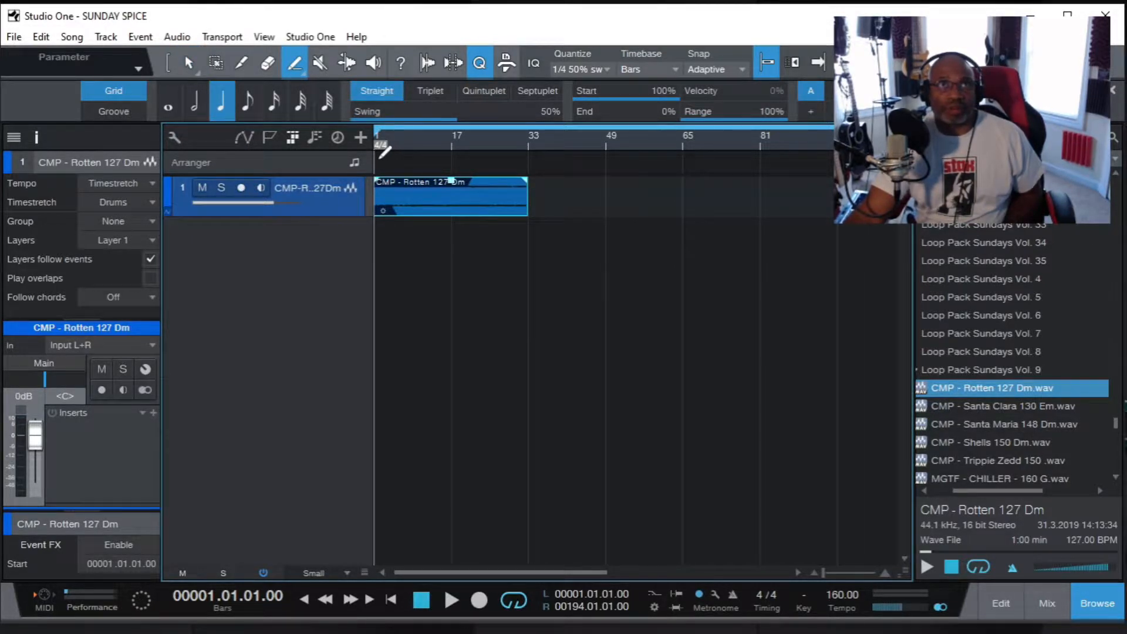
left_click_drag(381, 155, 530, 135)
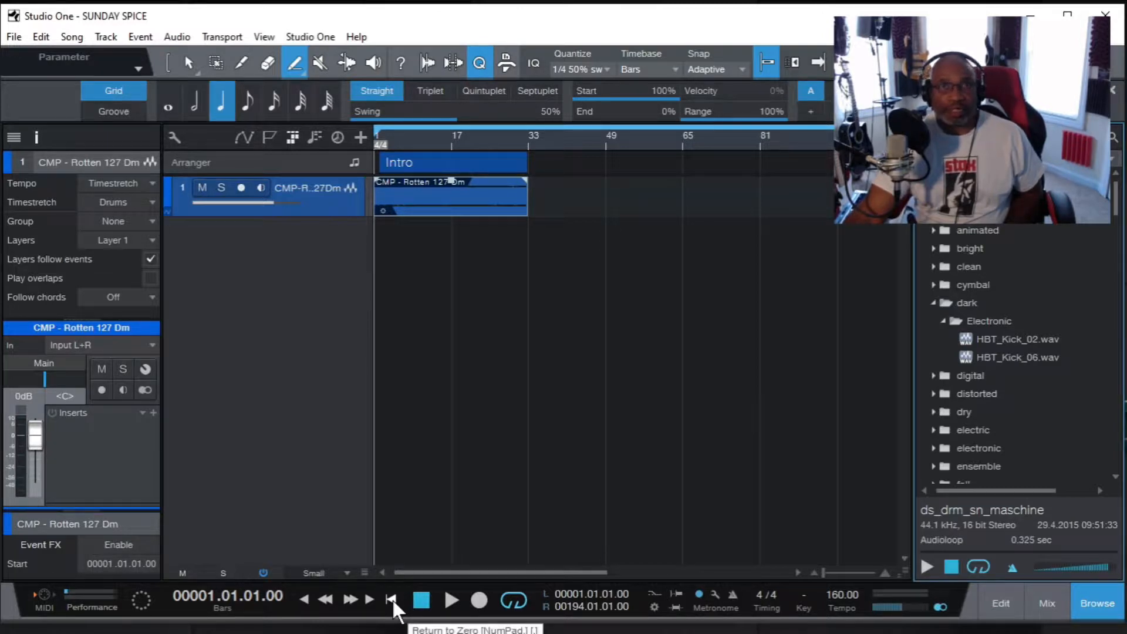
Play the song with the metronome click on, return to the start, and play it again with the click off.
left_click(452, 600)
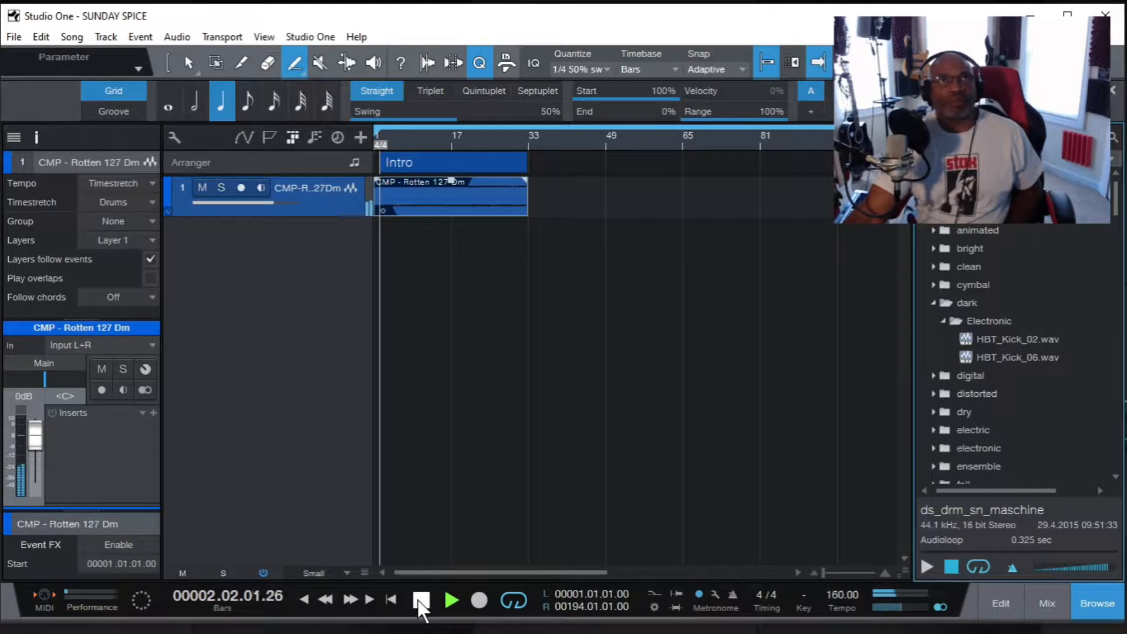
left_click(733, 594)
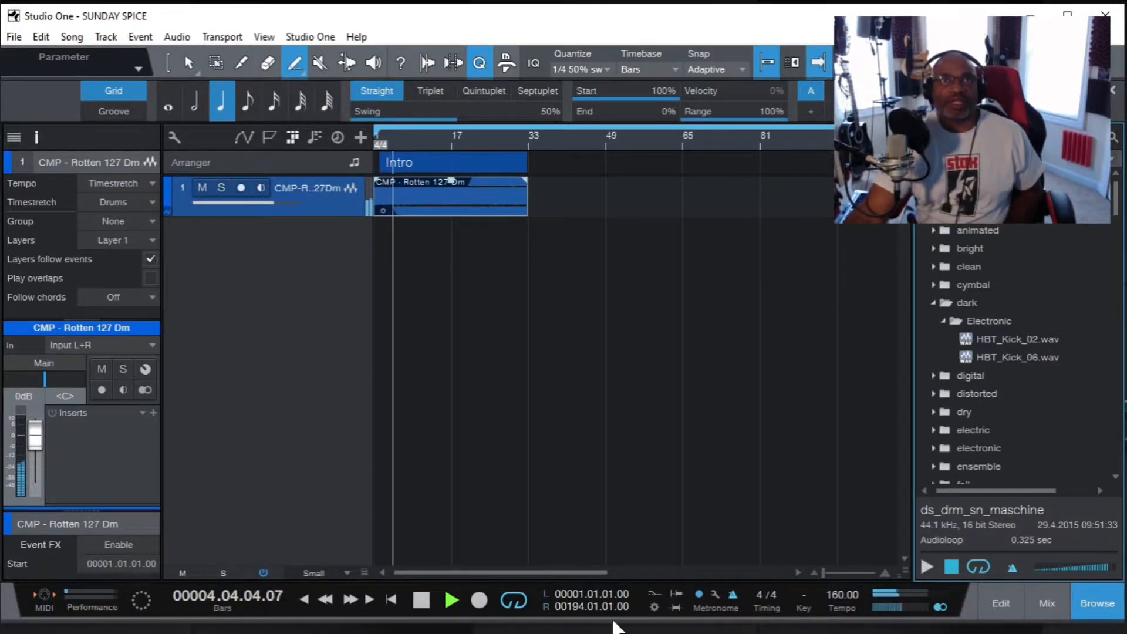
left_click(420, 610)
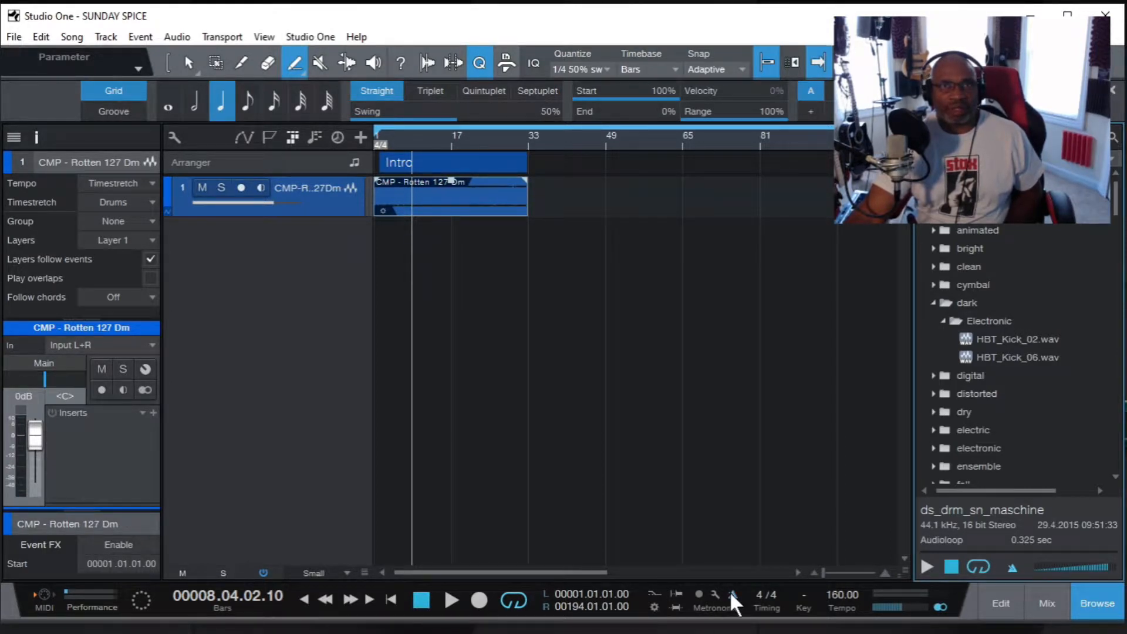
left_click(419, 596)
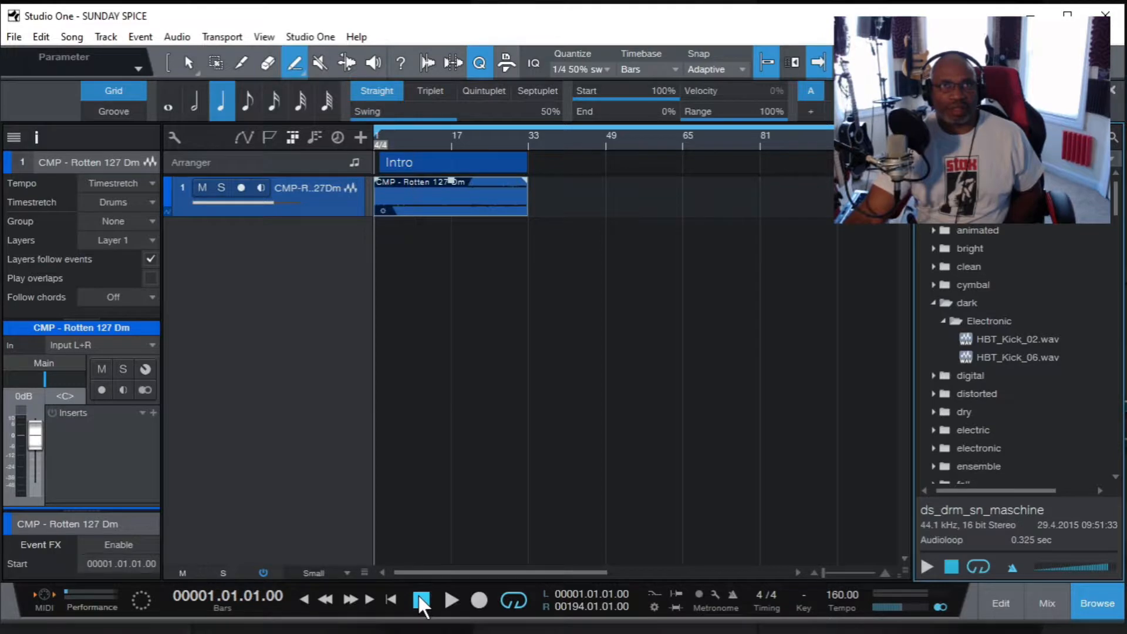
left_click(449, 601)
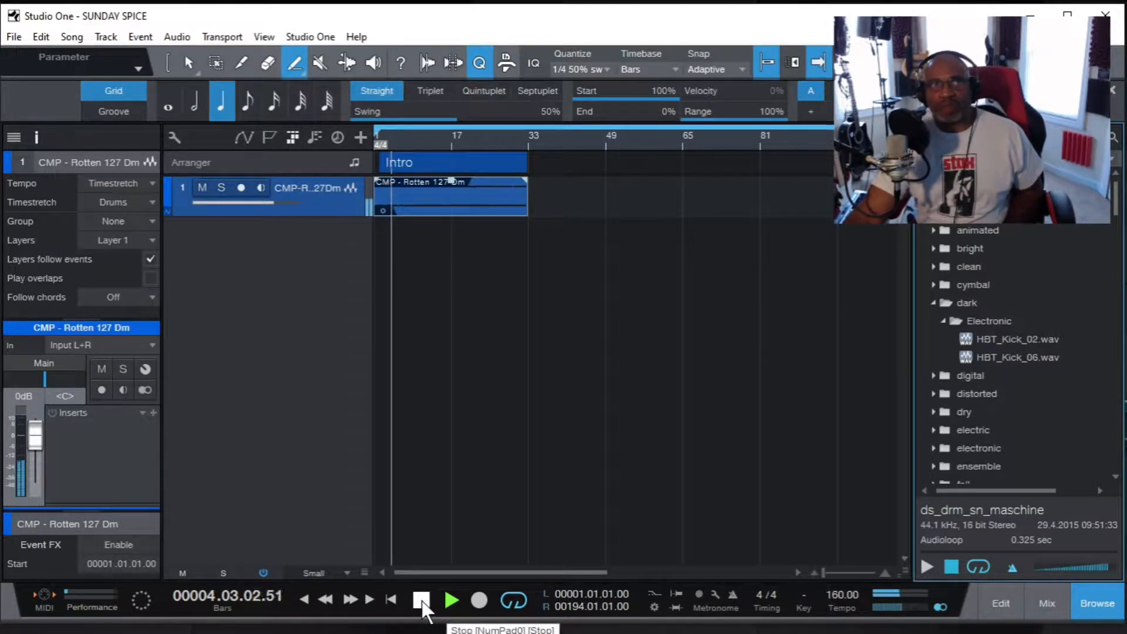
left_click(421, 598)
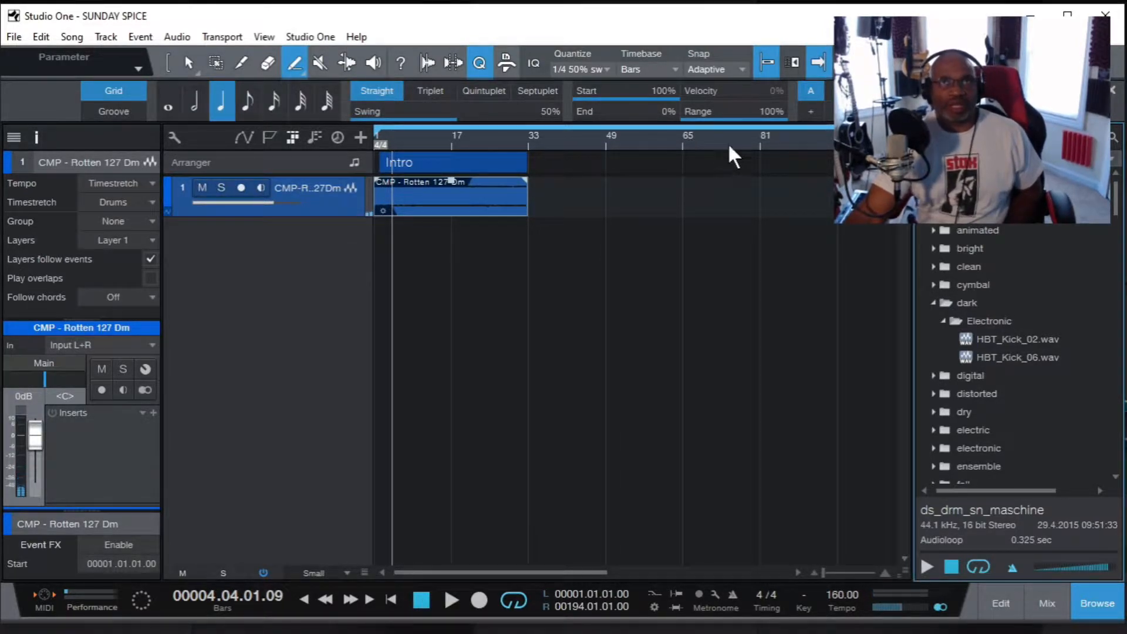
Set the song's loop range to run from bar 1 to bar 9.
left_click_drag(730, 139, 731, 113)
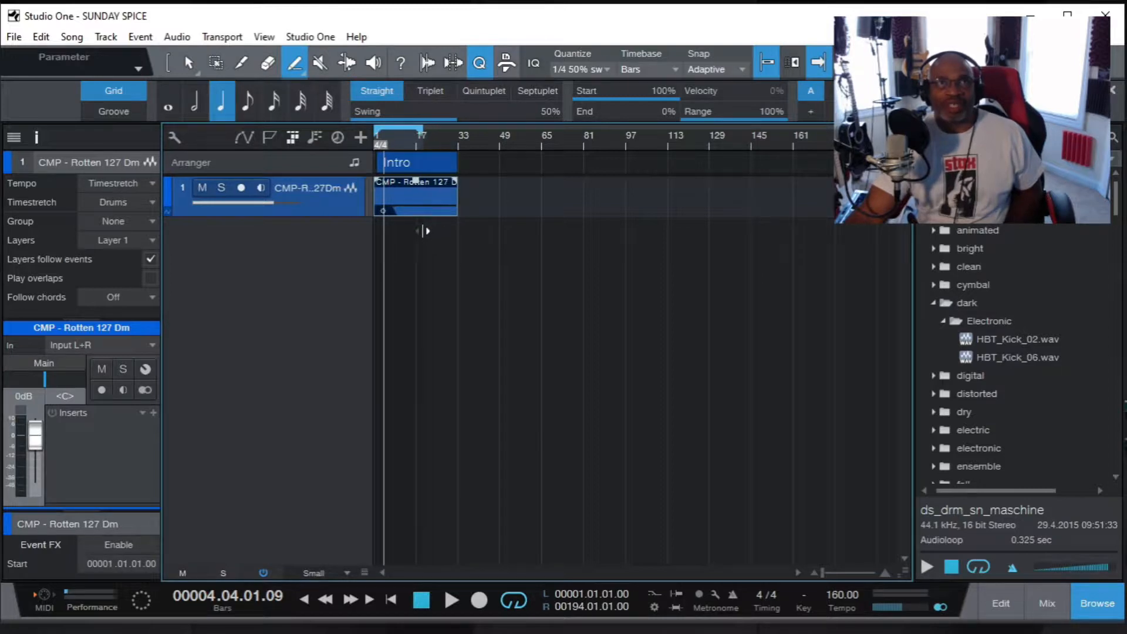
left_click_drag(521, 140, 493, 360)
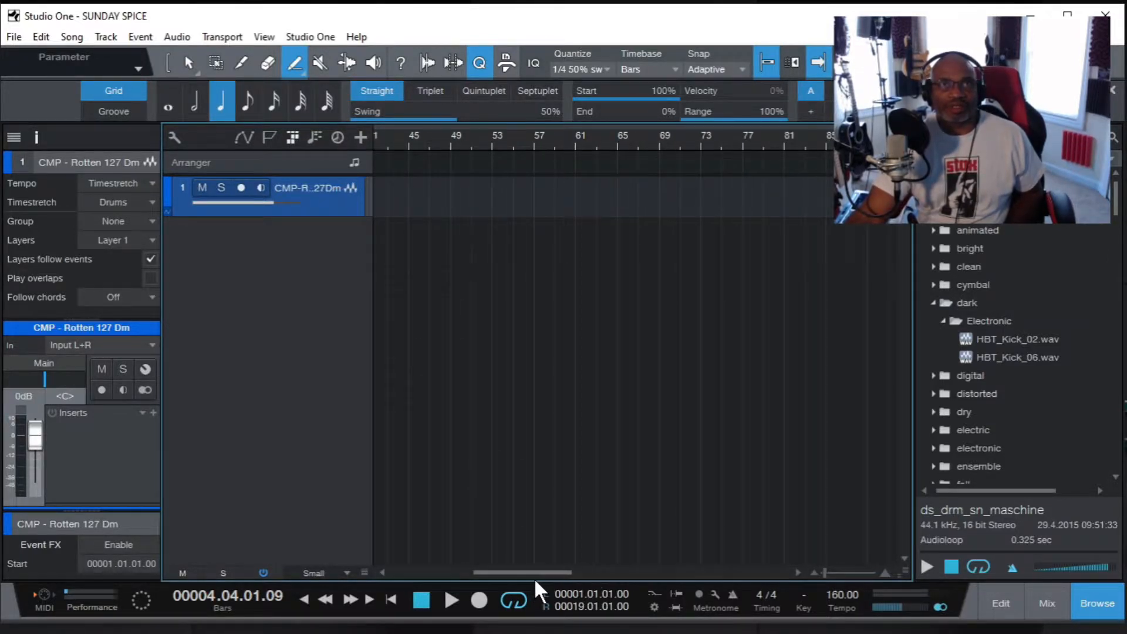
left_click_drag(538, 569, 381, 582)
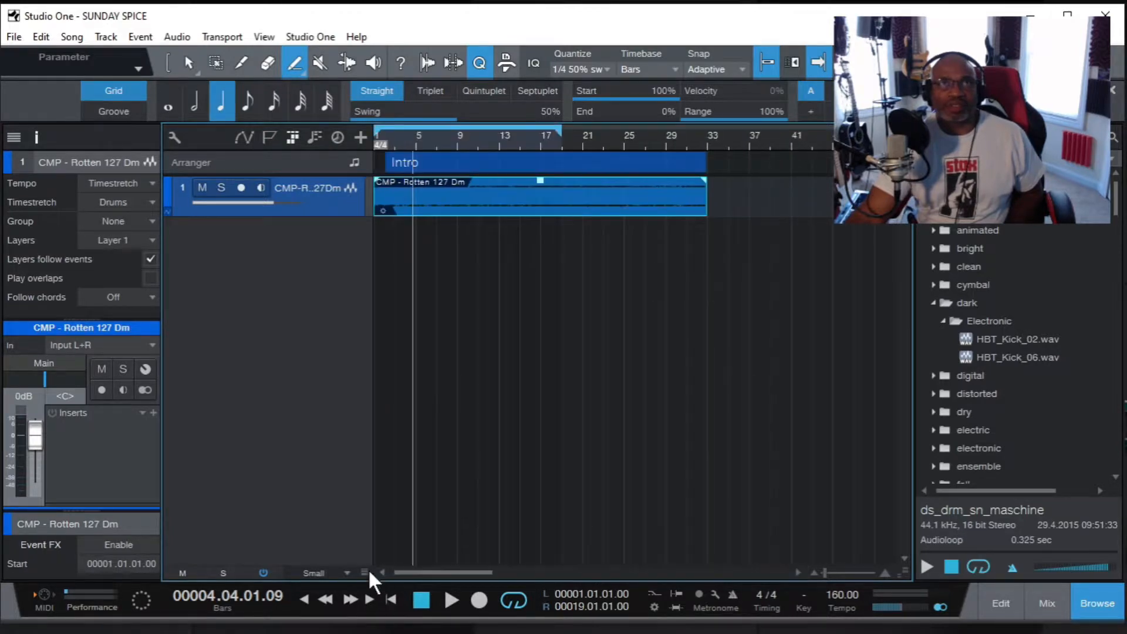
left_click_drag(559, 133, 461, 154)
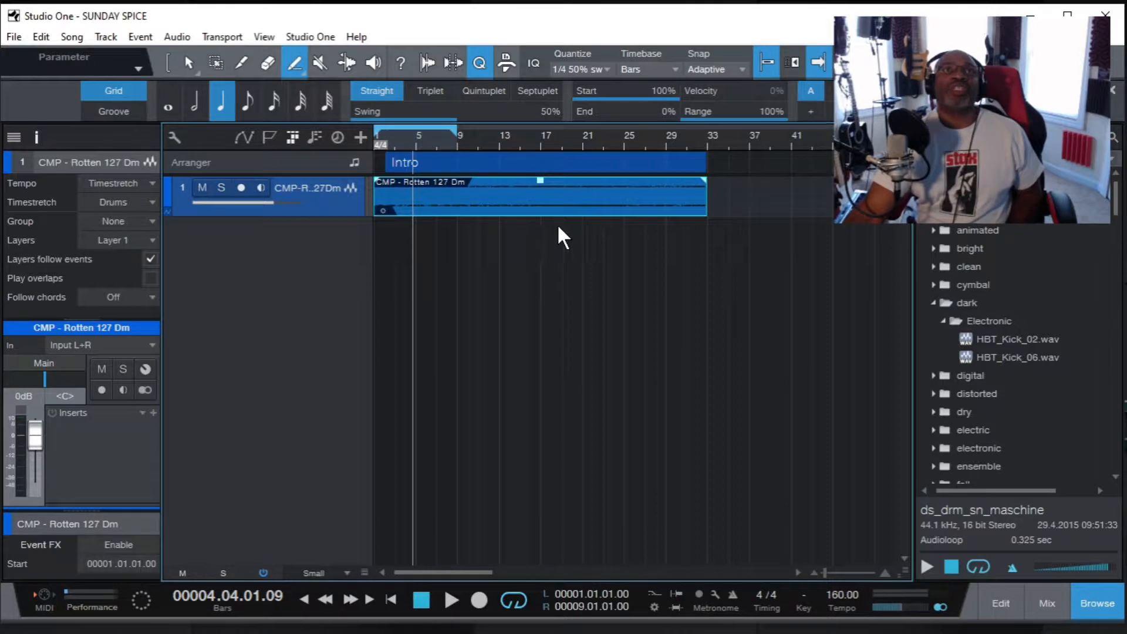
Trim the end of the CMP - Rotten 127 Dm event to bar 9 and play it from the song start.
left_click(186, 61)
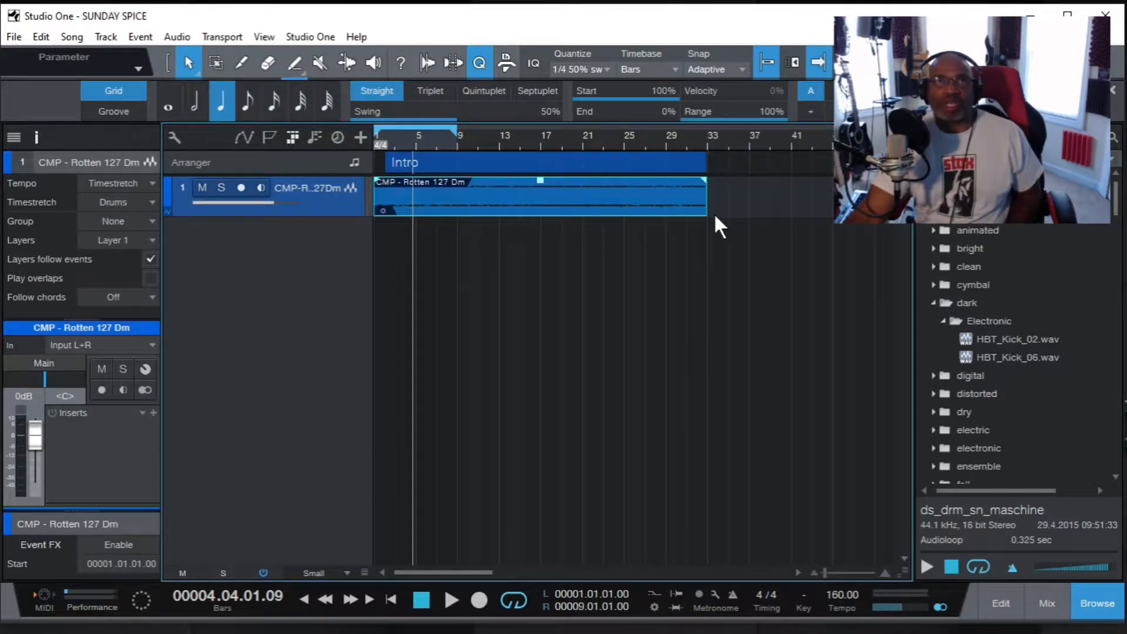
left_click_drag(710, 199, 454, 231)
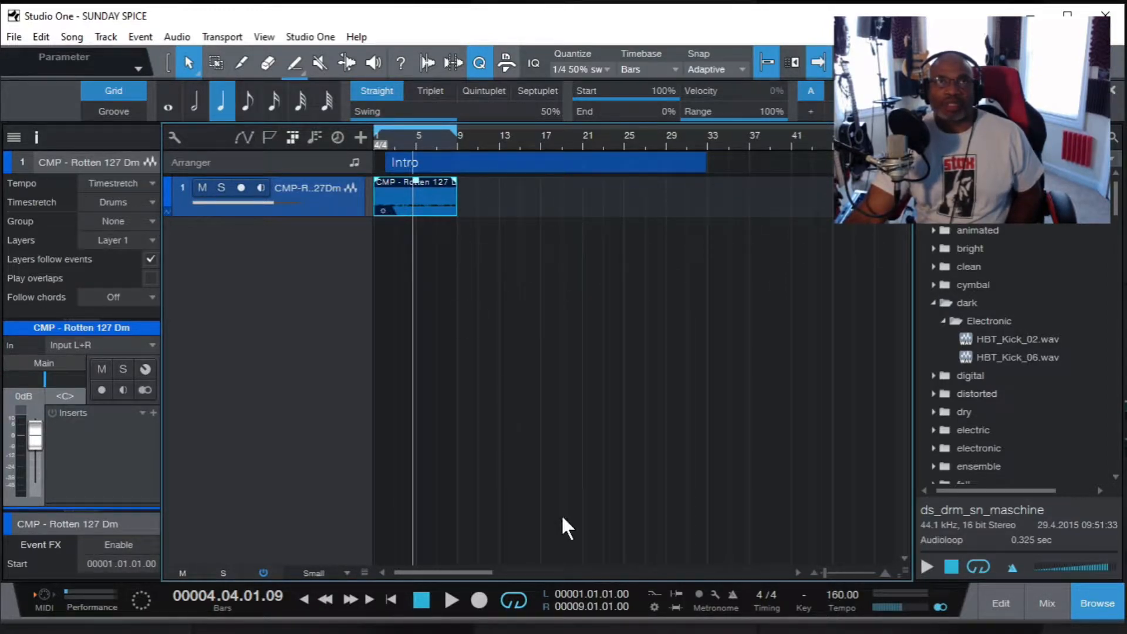
left_click(391, 599)
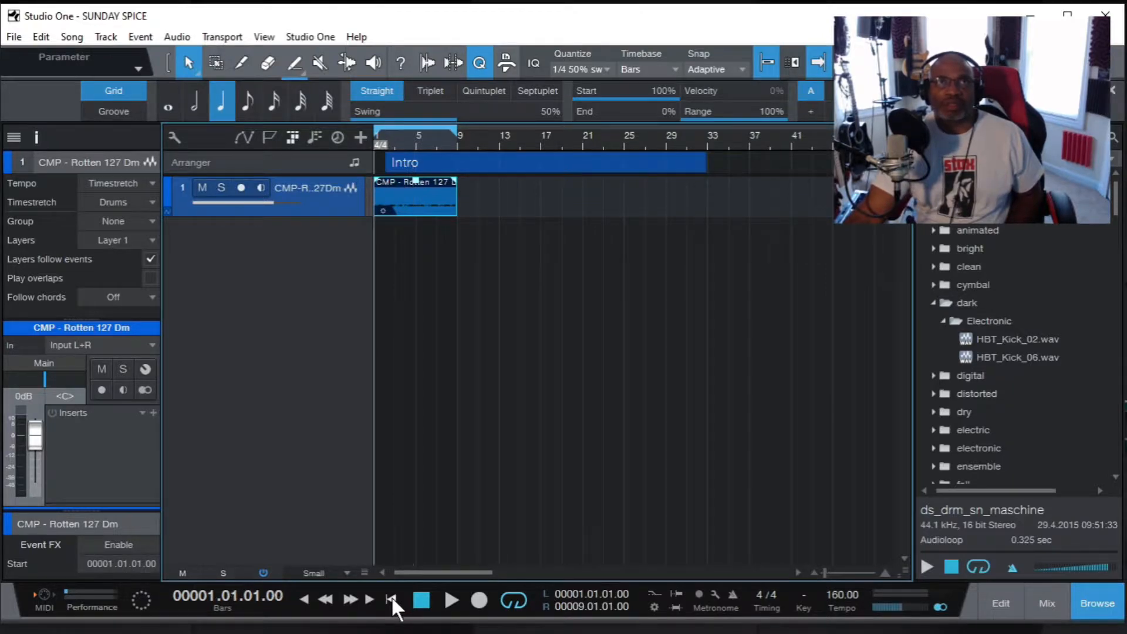
left_click(450, 600)
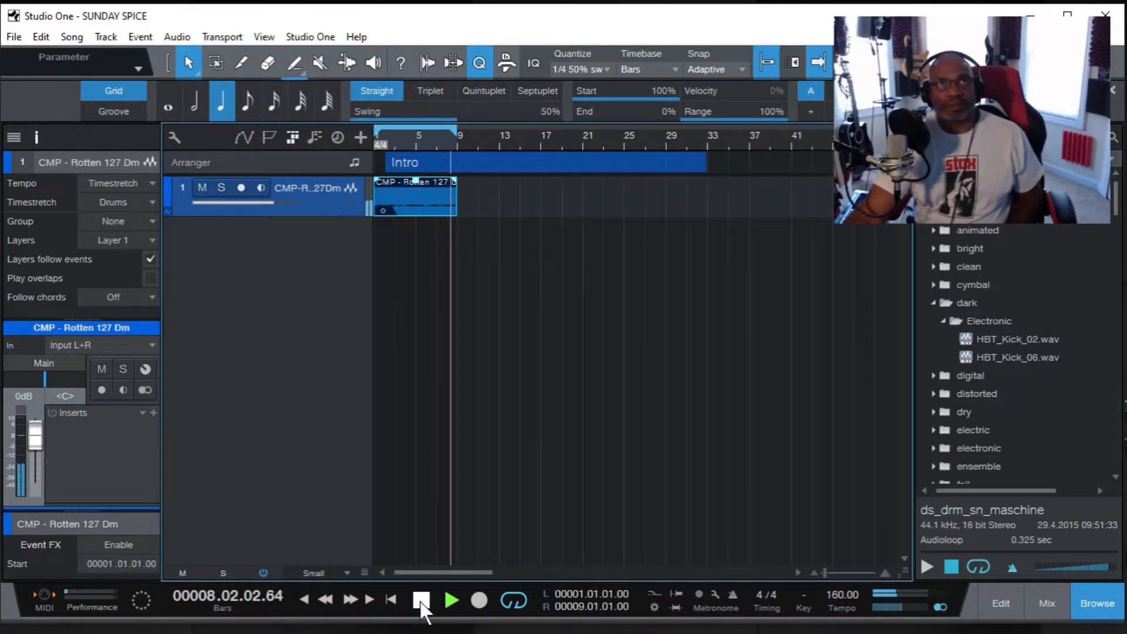
left_click(420, 600)
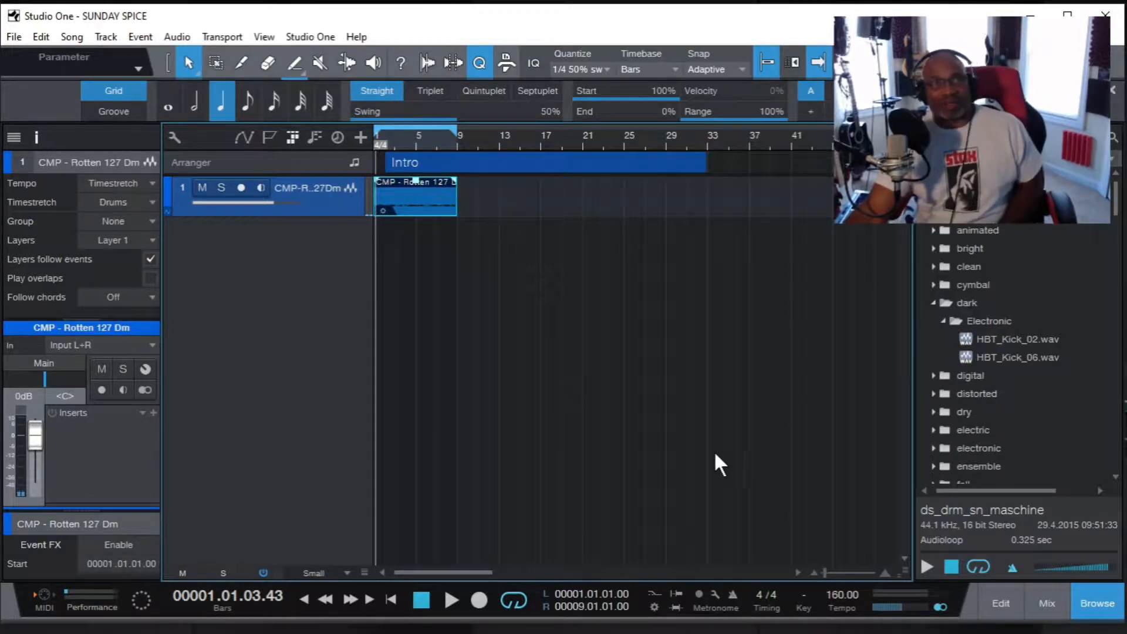
Duplicate the CMP - Rotten 127 Dm track completely, including its audio event.
right_click(322, 205)
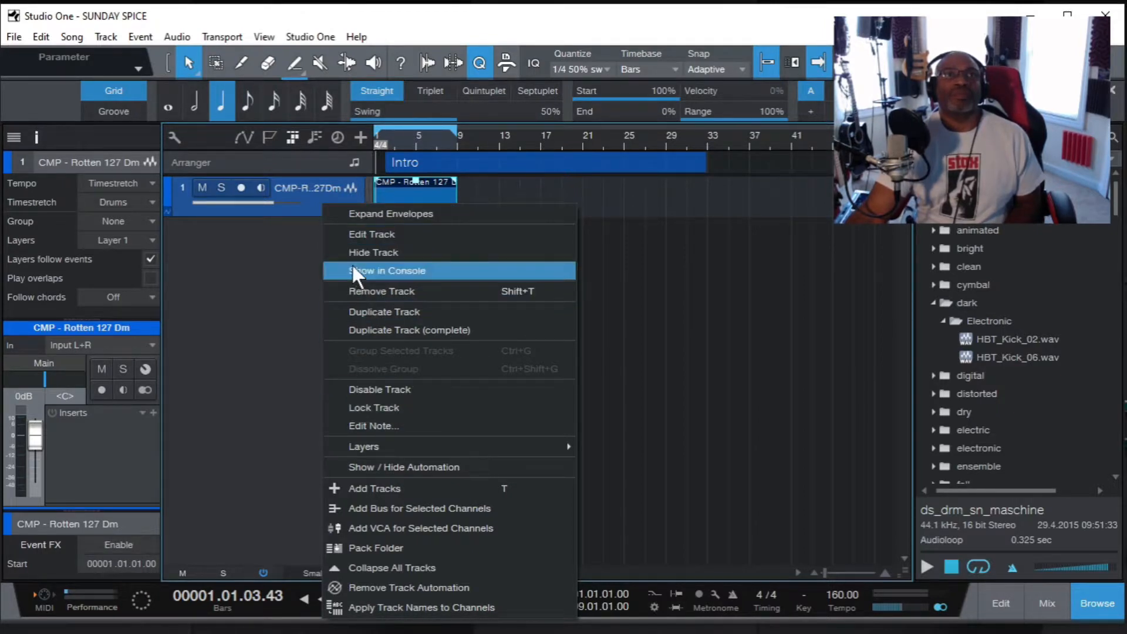
left_click(405, 332)
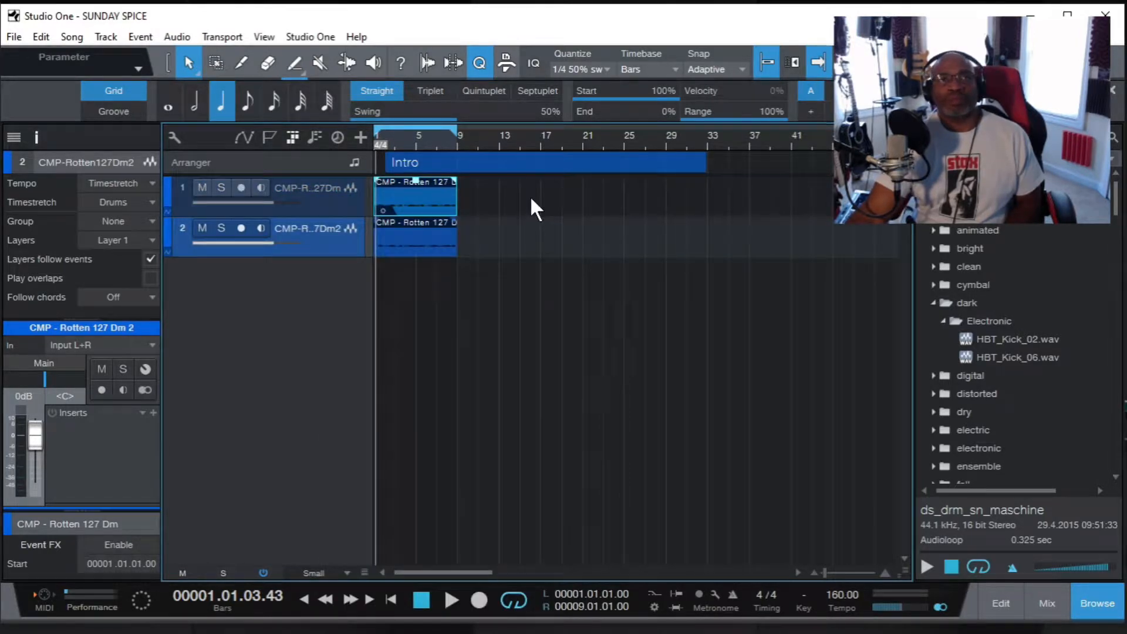
Insert the Cableguys HalfTime-64bit effect on the duplicated CMP - Rotten 127 Dm track.
left_click(411, 235)
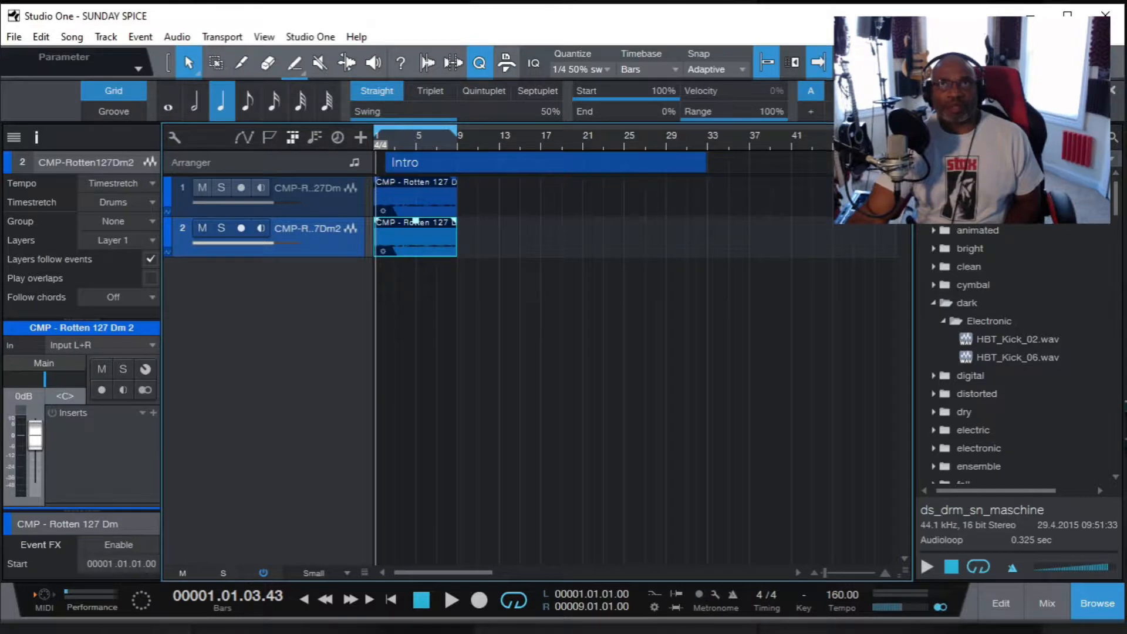
left_click(975, 153)
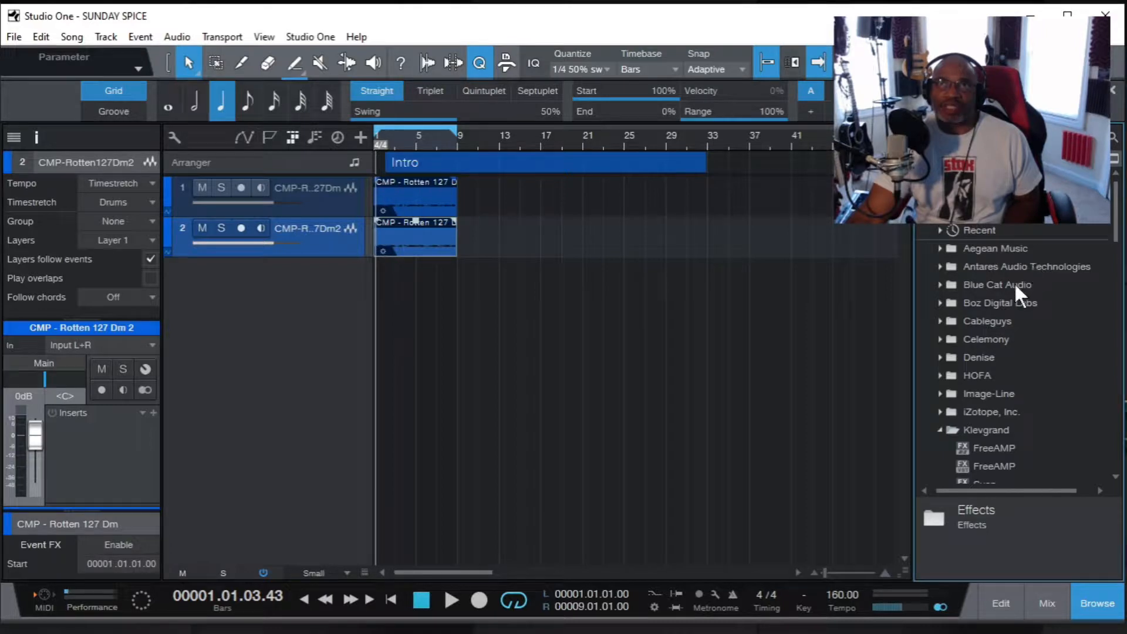
double_click(990, 321)
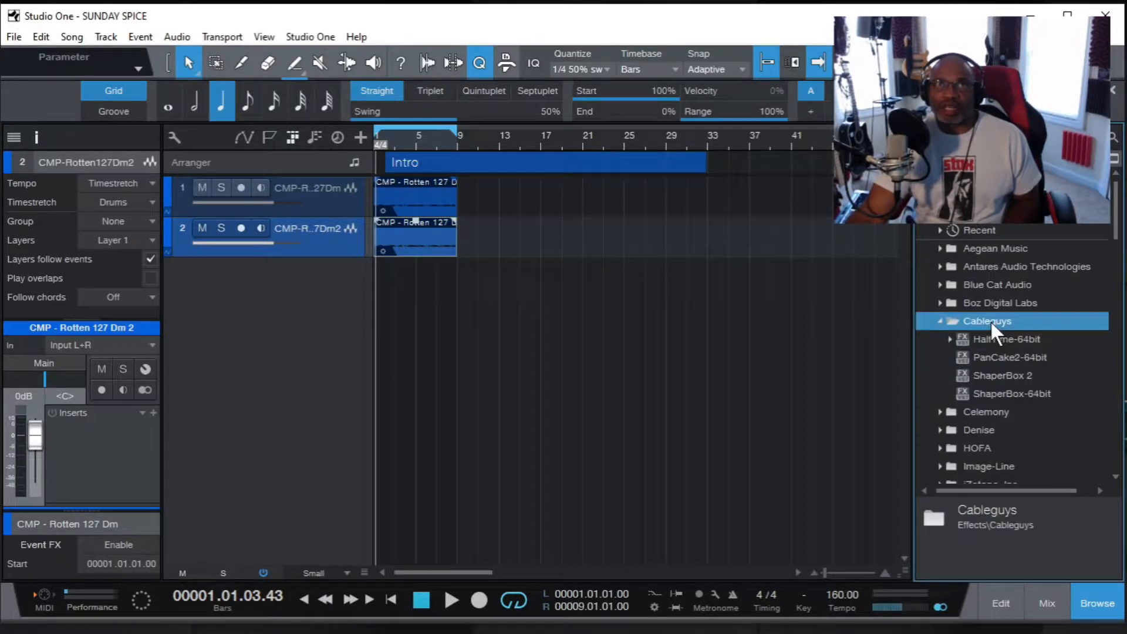
left_click_drag(984, 340, 430, 234)
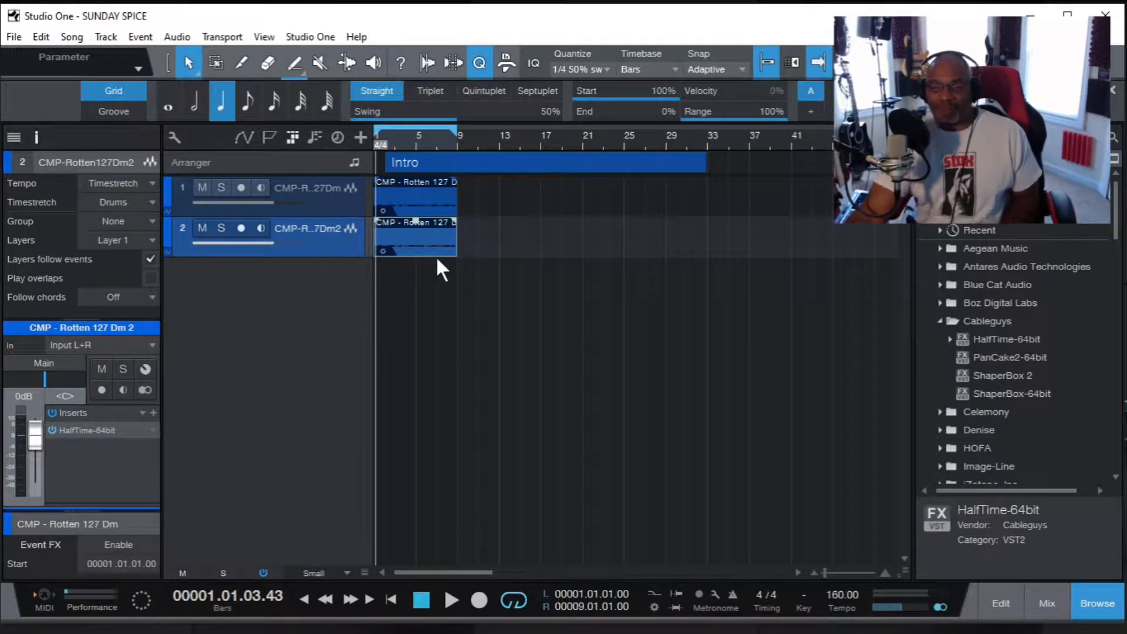
Play the loop from the song start, muting and unmuting the original CMP - Rotten 127 Dm track to compare the sound with HalfTime.
left_click(386, 598)
left_click(448, 599)
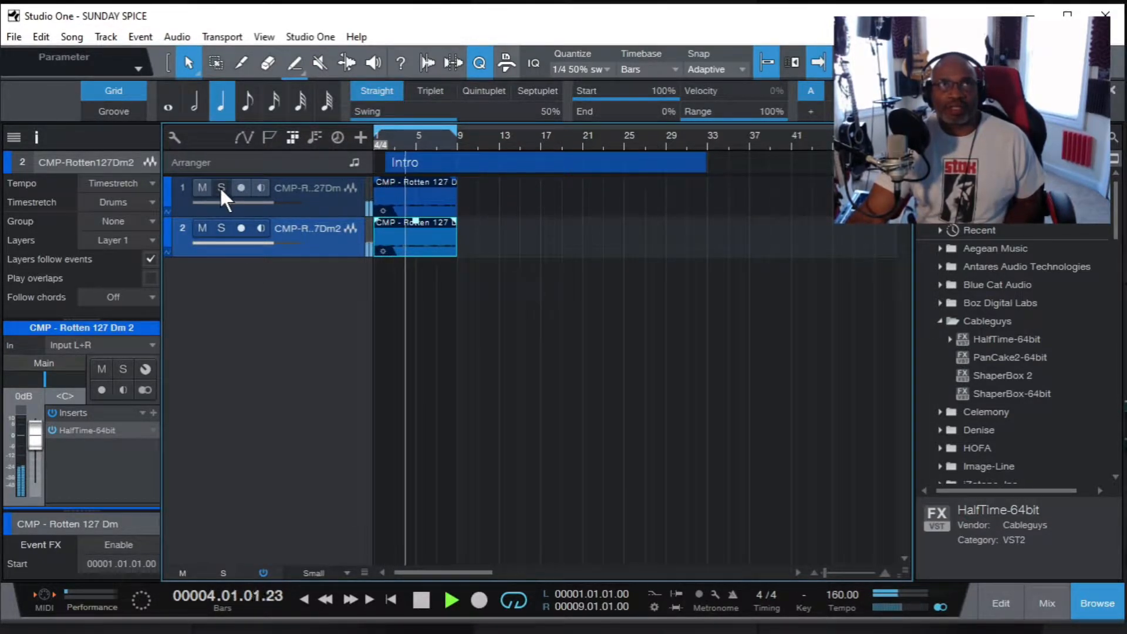
left_click(200, 186)
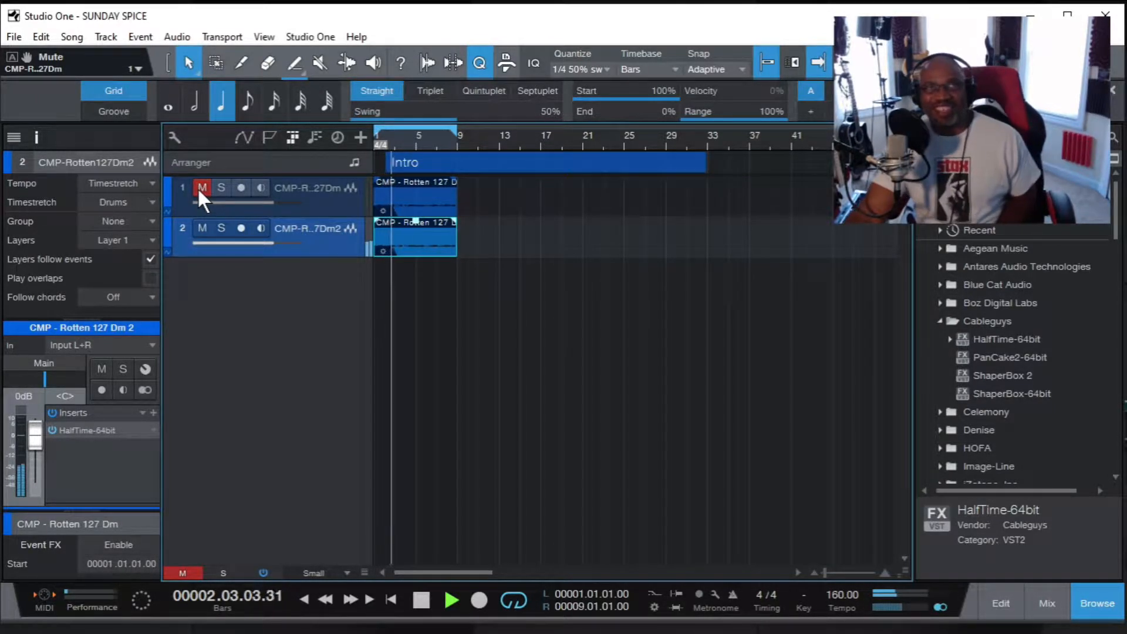
left_click(201, 188)
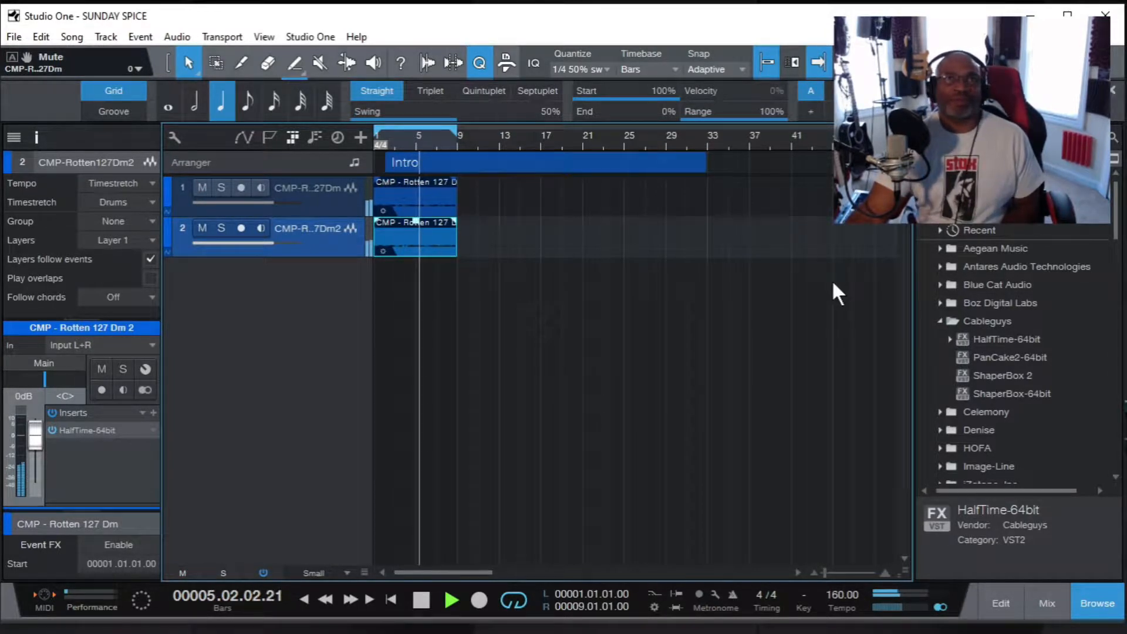
left_click(422, 598)
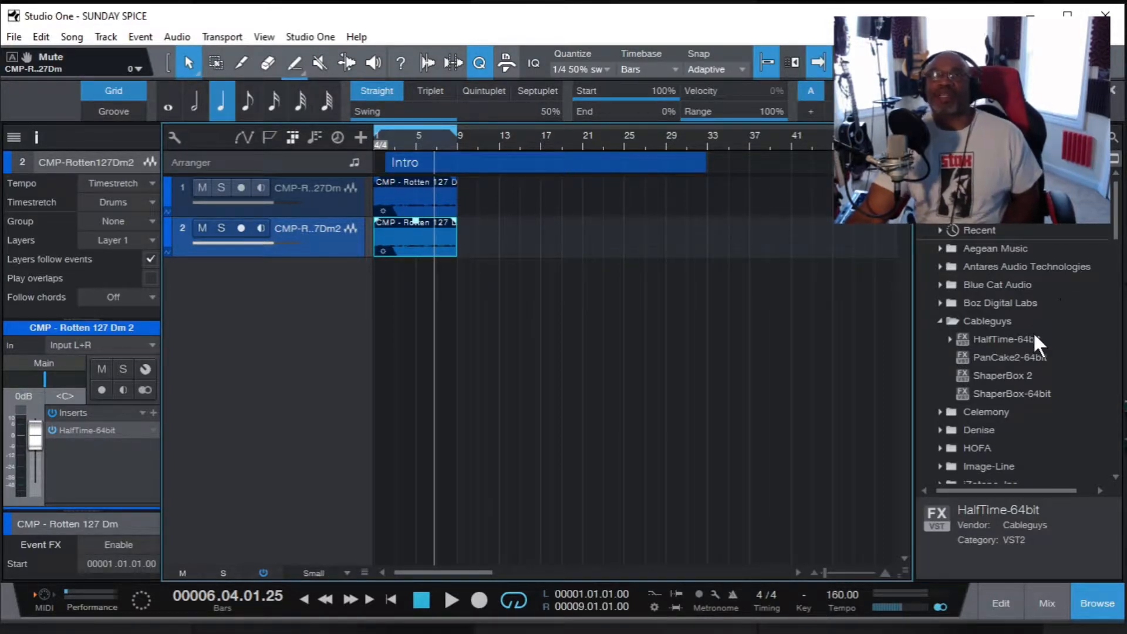
Find Massive X among the instruments and add it as a new instrument track below the two audio tracks.
left_click(957, 137)
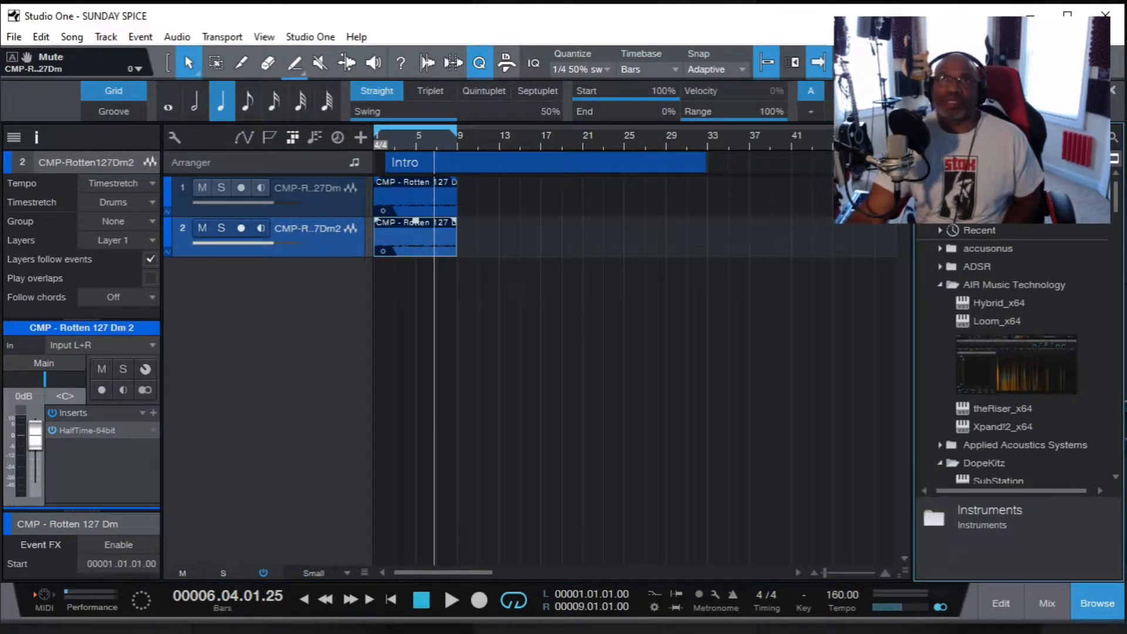
left_click_drag(1118, 207, 1121, 236)
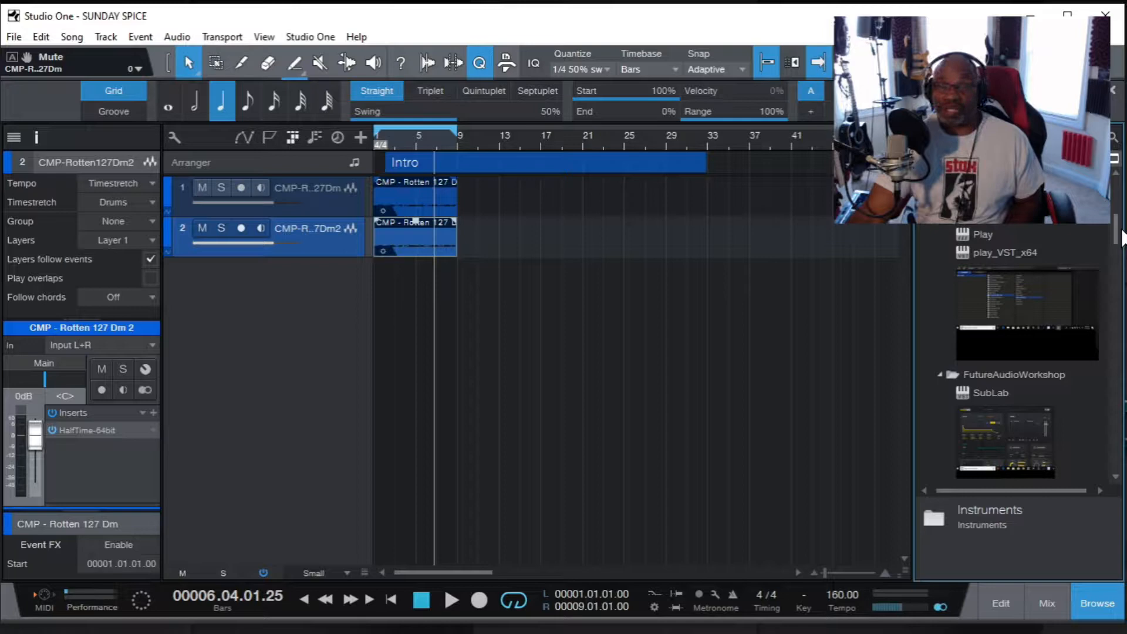
left_click_drag(1122, 236, 1111, 219)
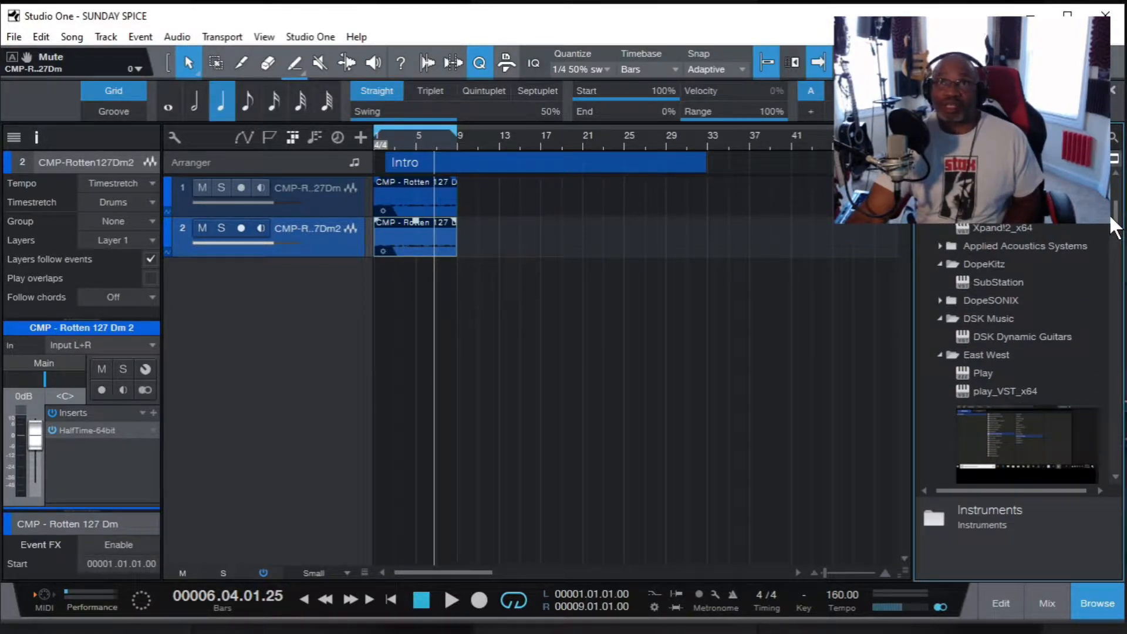
left_click_drag(1111, 218, 1121, 304)
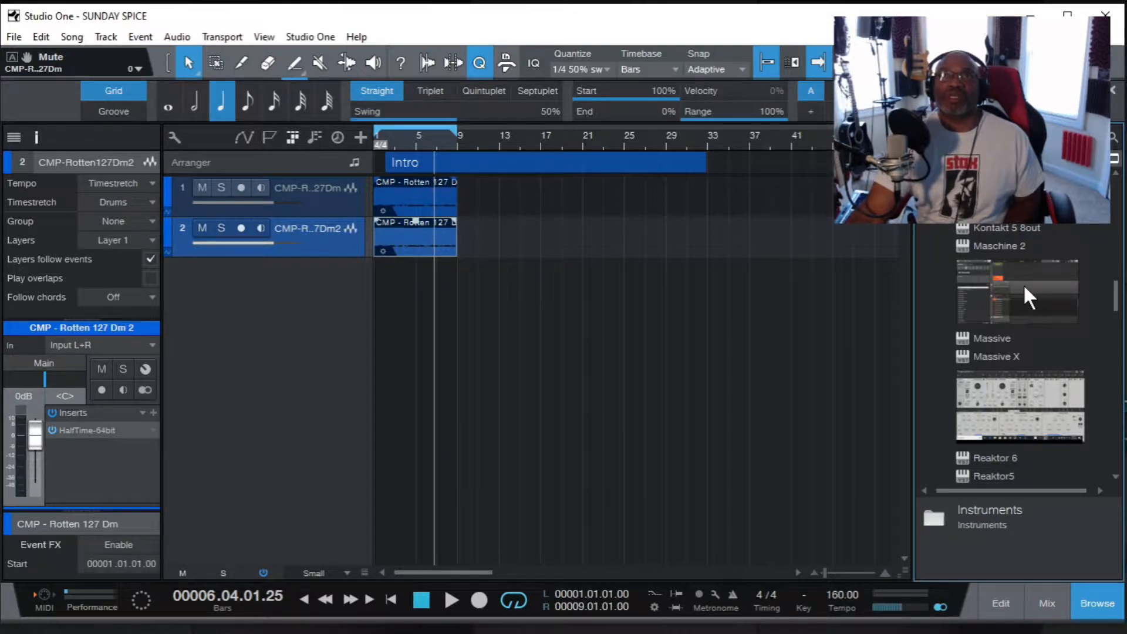
left_click(1030, 407)
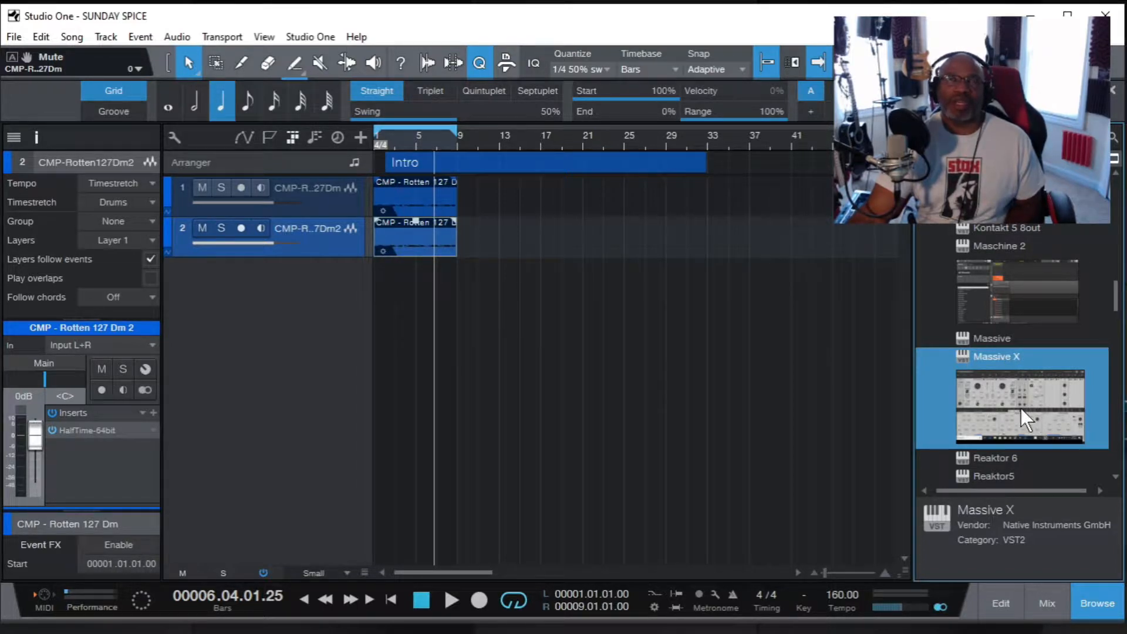
left_click_drag(1020, 408, 498, 338)
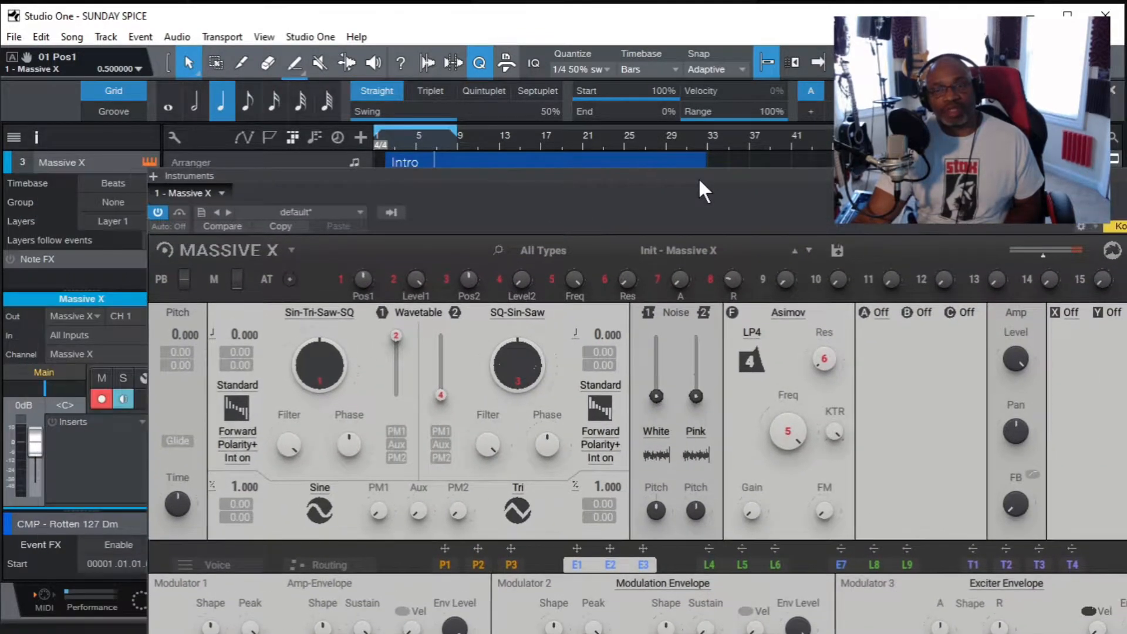
Load the Axiom Metal preset in the Massive X instrument and move its window out of the arrangement's way.
left_click_drag(699, 177, 0, 226)
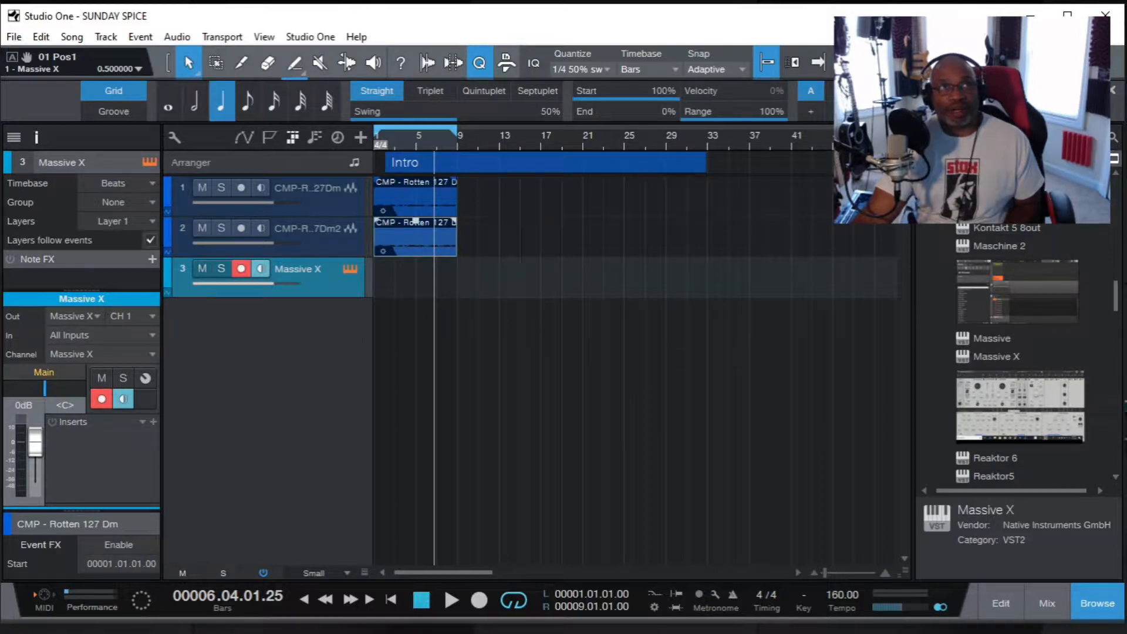
left_click_drag(24, 628, 696, 216)
key("Escape")
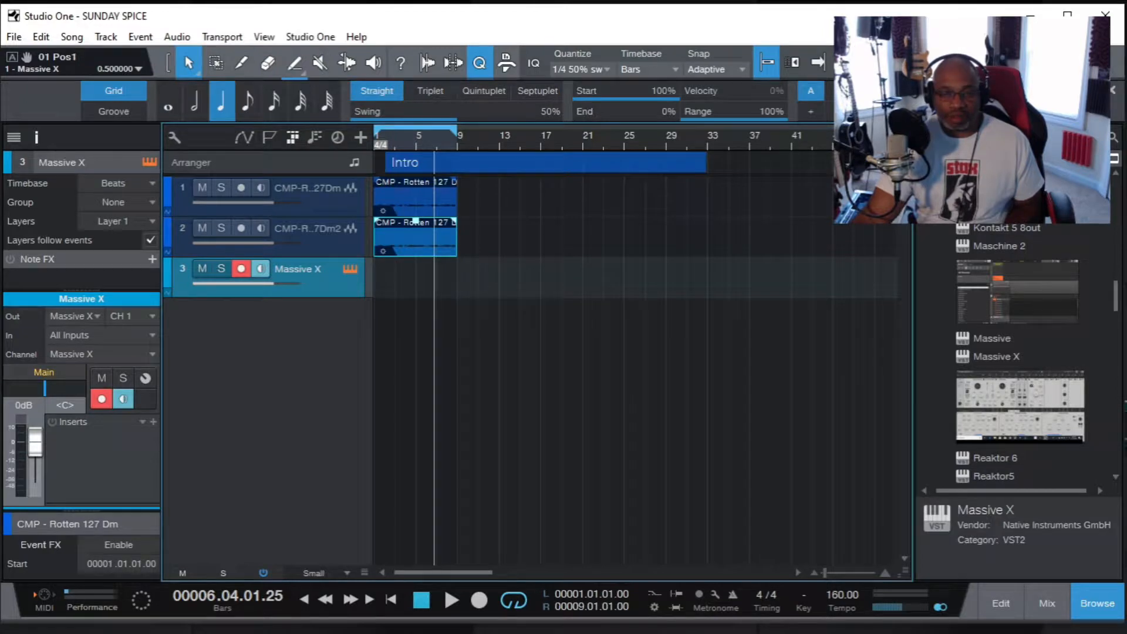
left_click(82, 297)
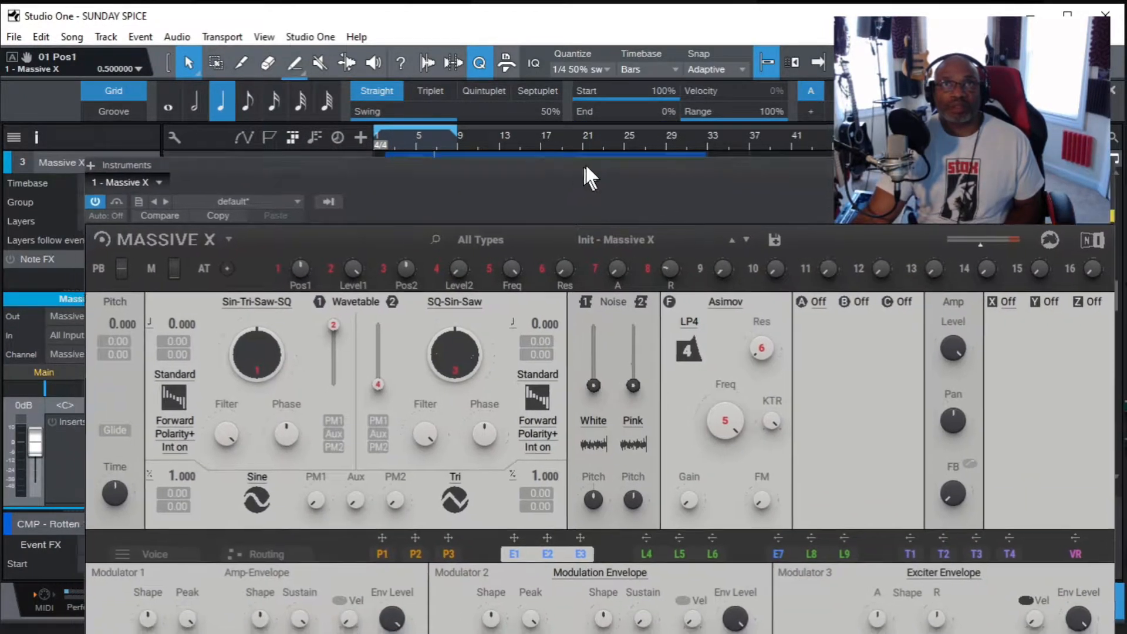
left_click_drag(585, 167, 855, 145)
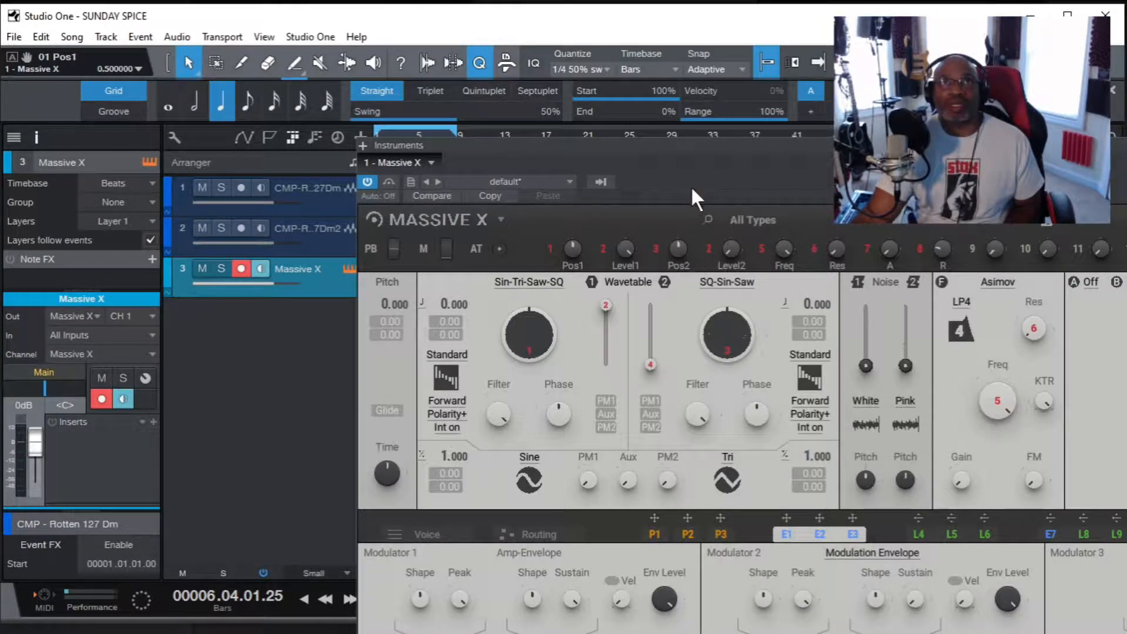
left_click_drag(712, 139, 677, 68)
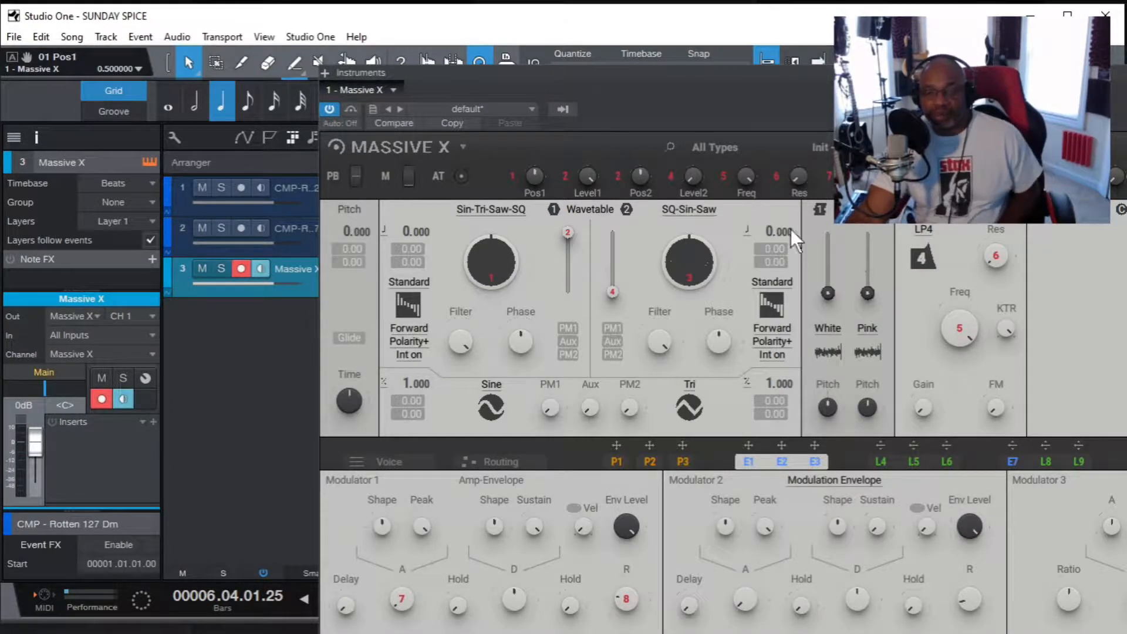
left_click(704, 147)
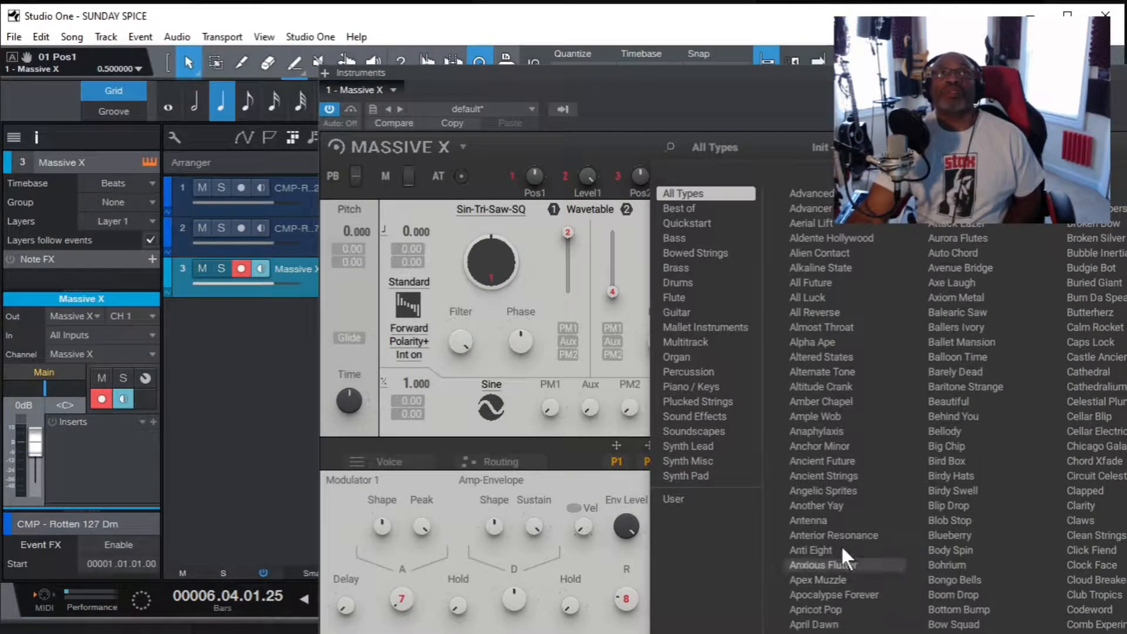
left_click(950, 294)
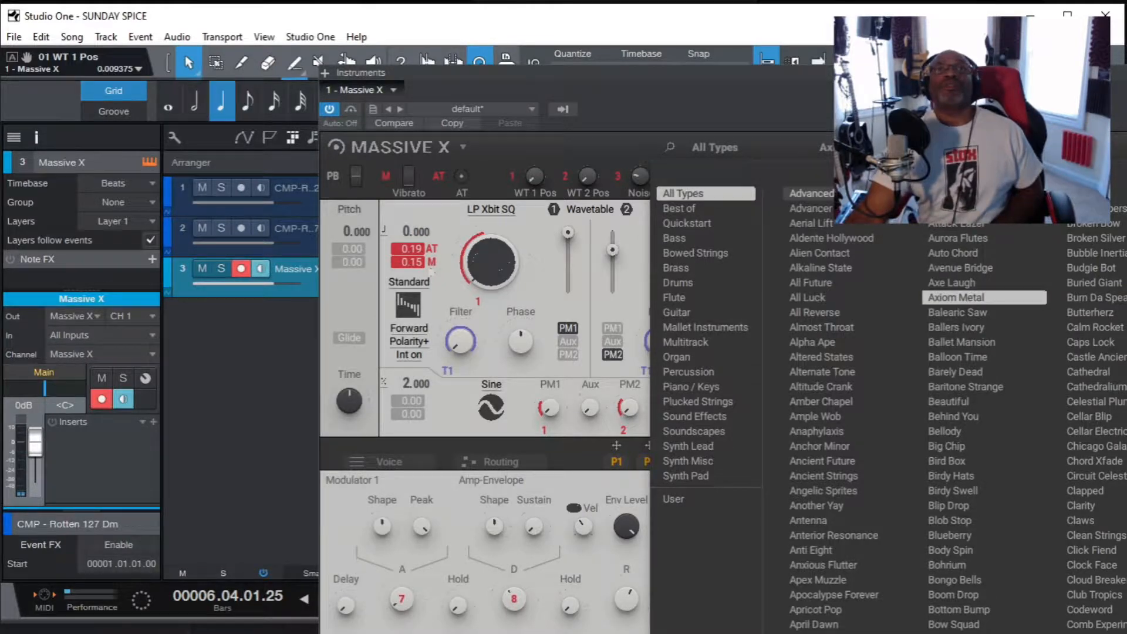
left_click_drag(791, 73, 793, 633)
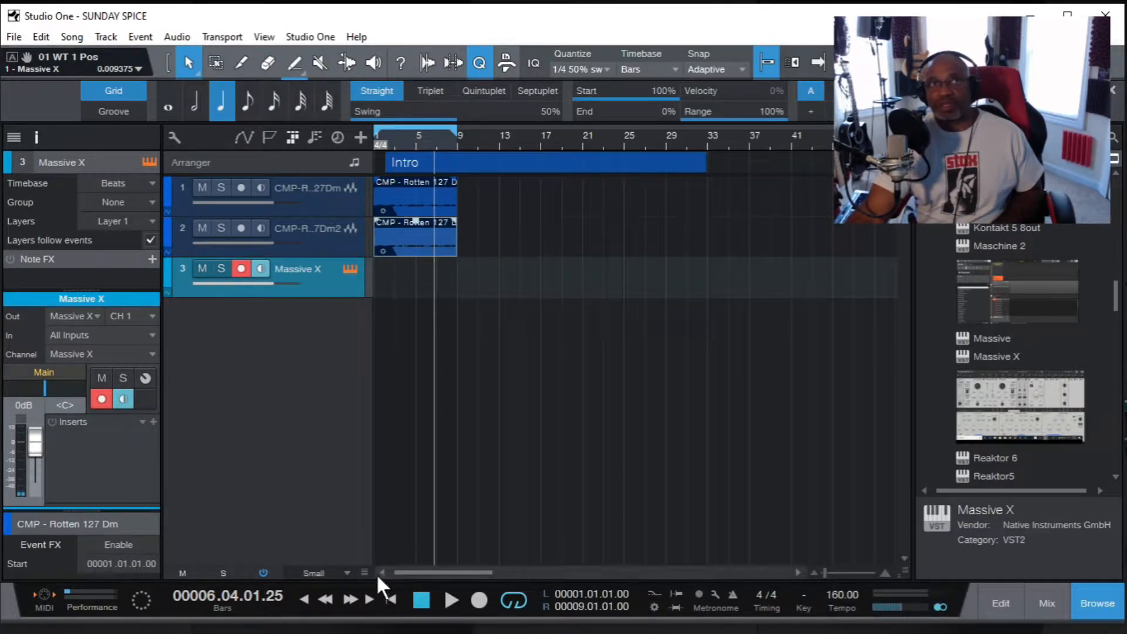
Delete the existing Intro arranger section and draw a new one from bar 1 to bar 9 with the Paint tool.
left_click(390, 598)
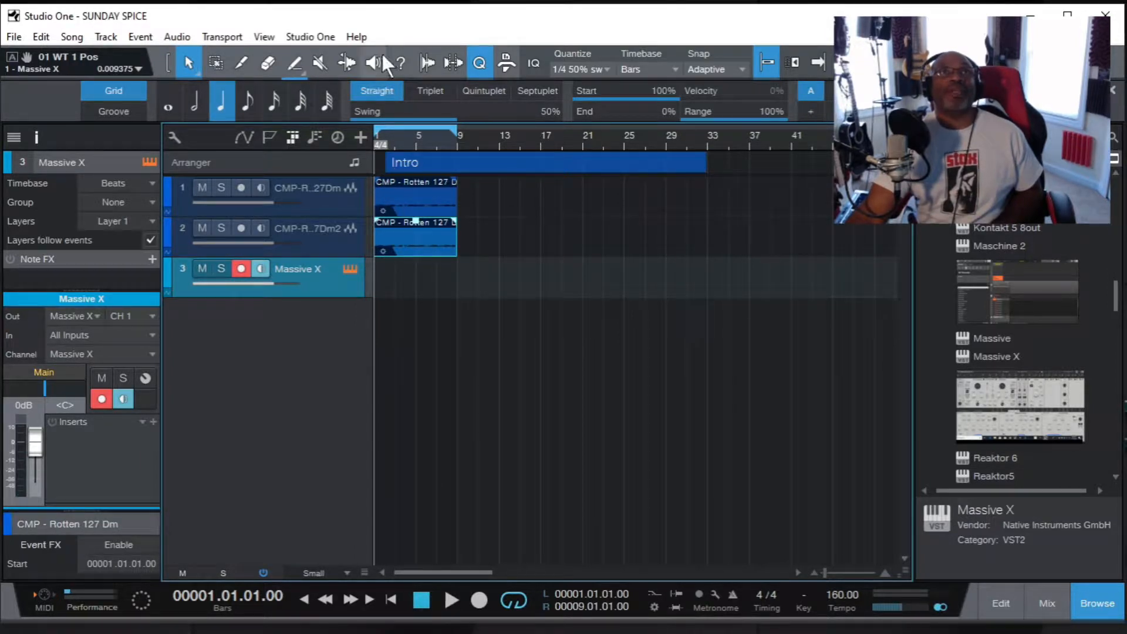
left_click(293, 61)
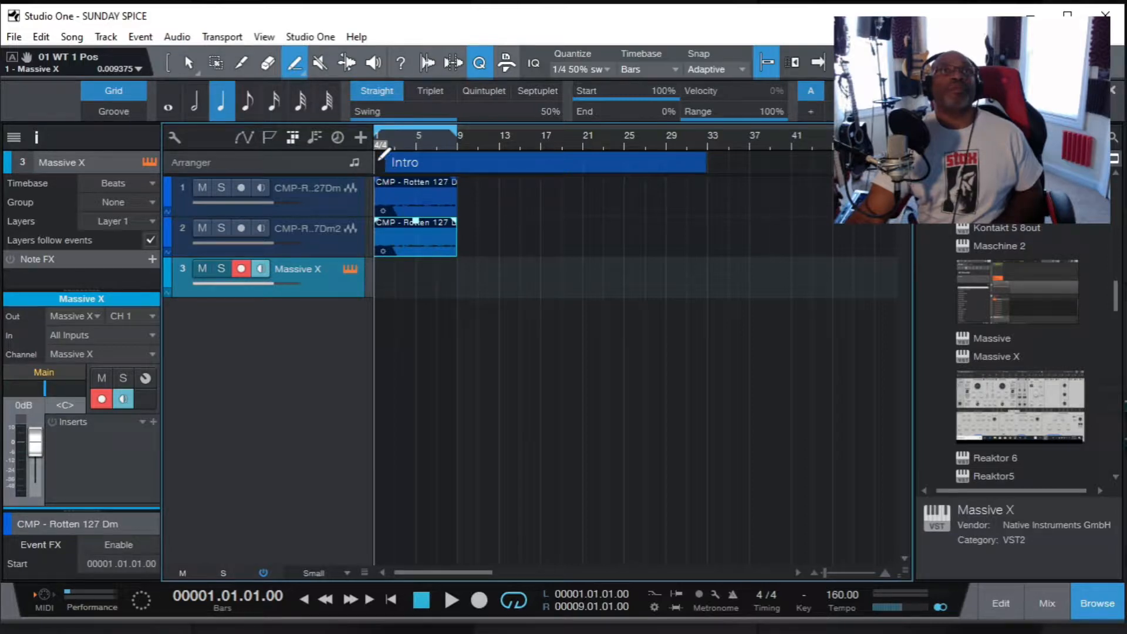
right_click(419, 161)
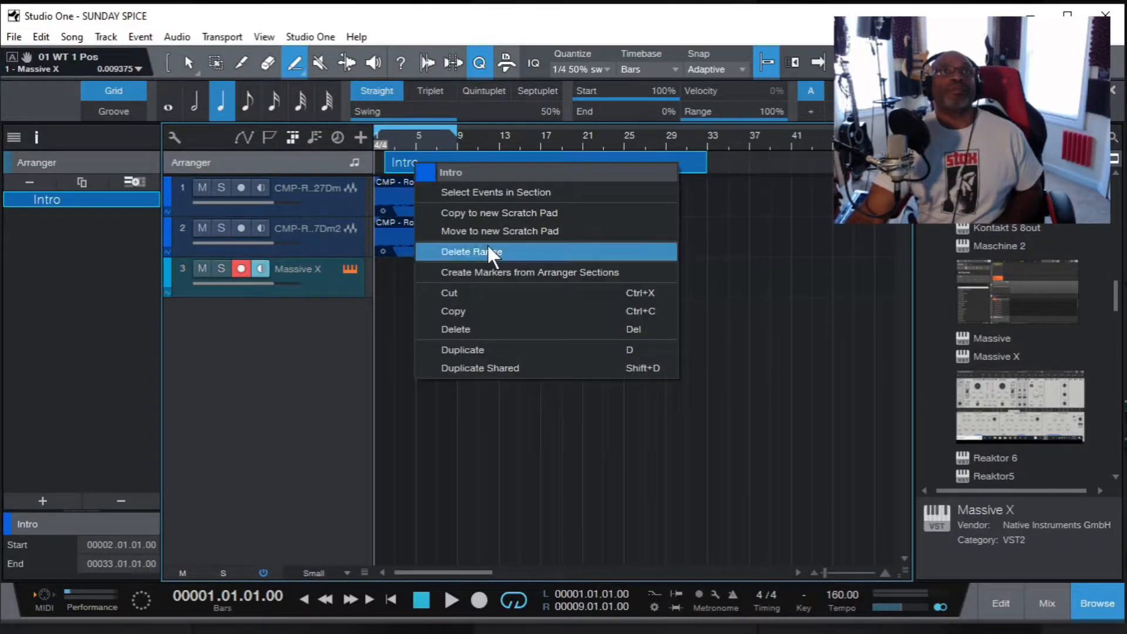
left_click(464, 329)
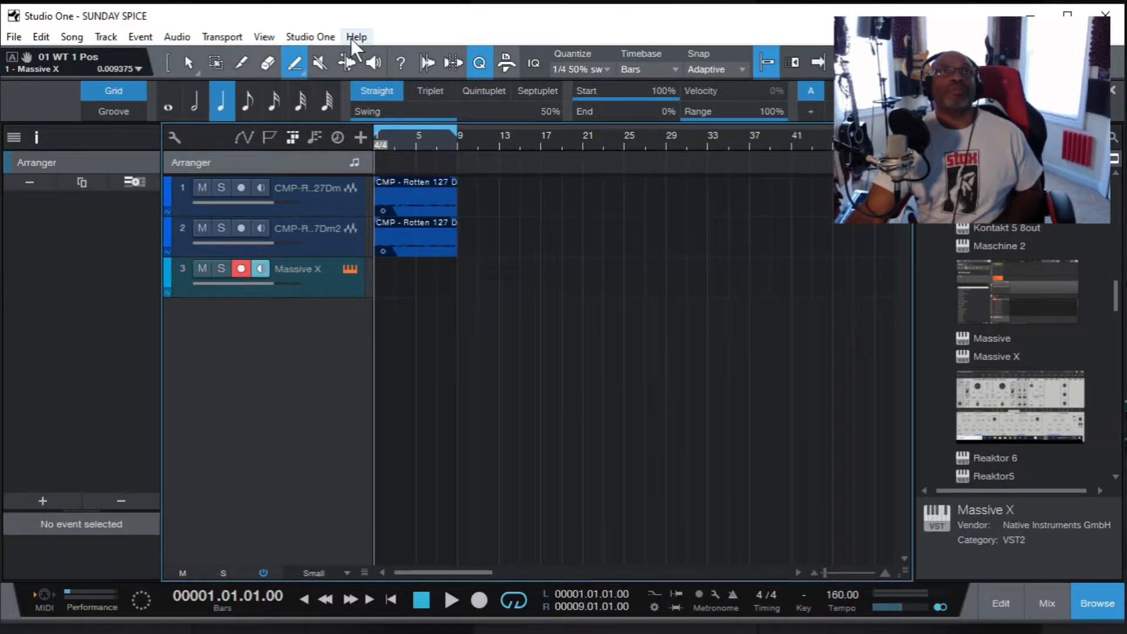
left_click(297, 65)
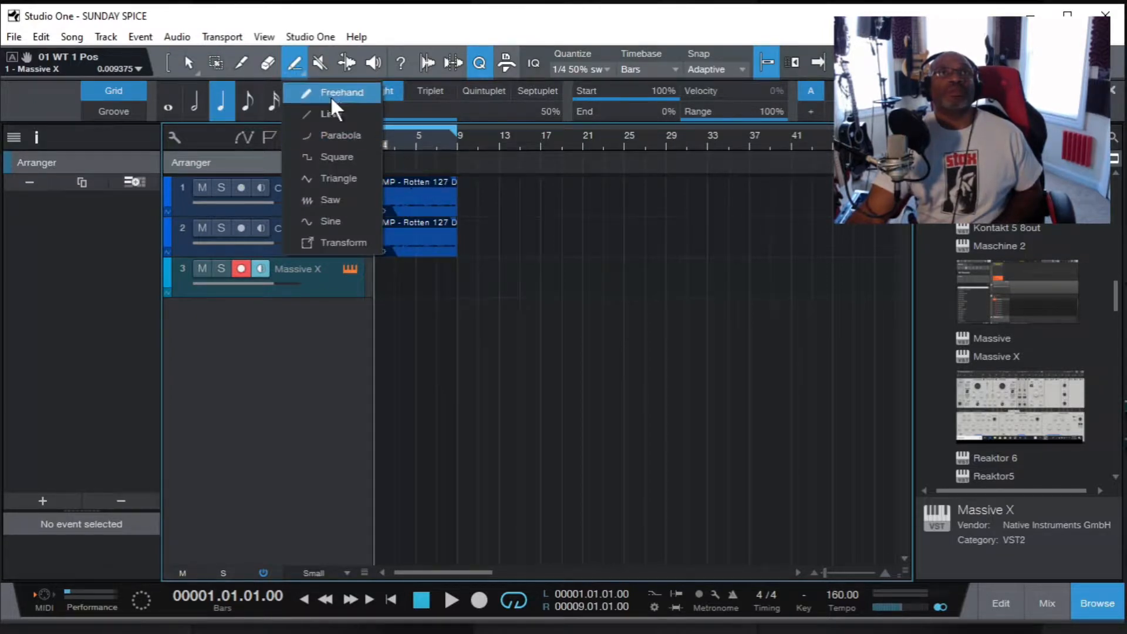
left_click(491, 18)
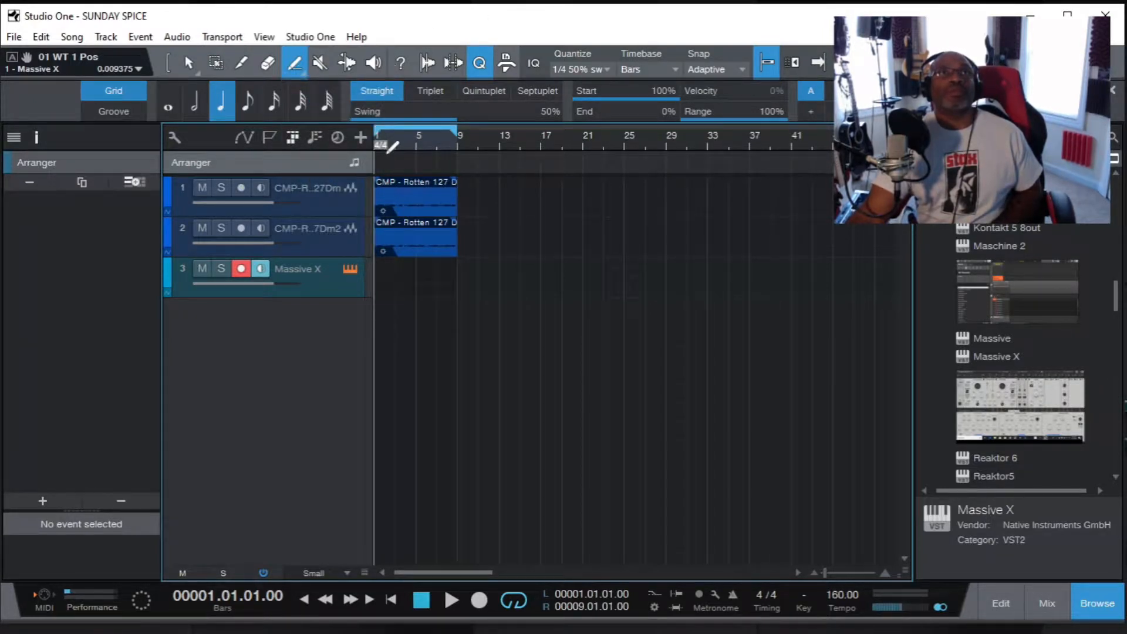
left_click_drag(377, 157, 460, 154)
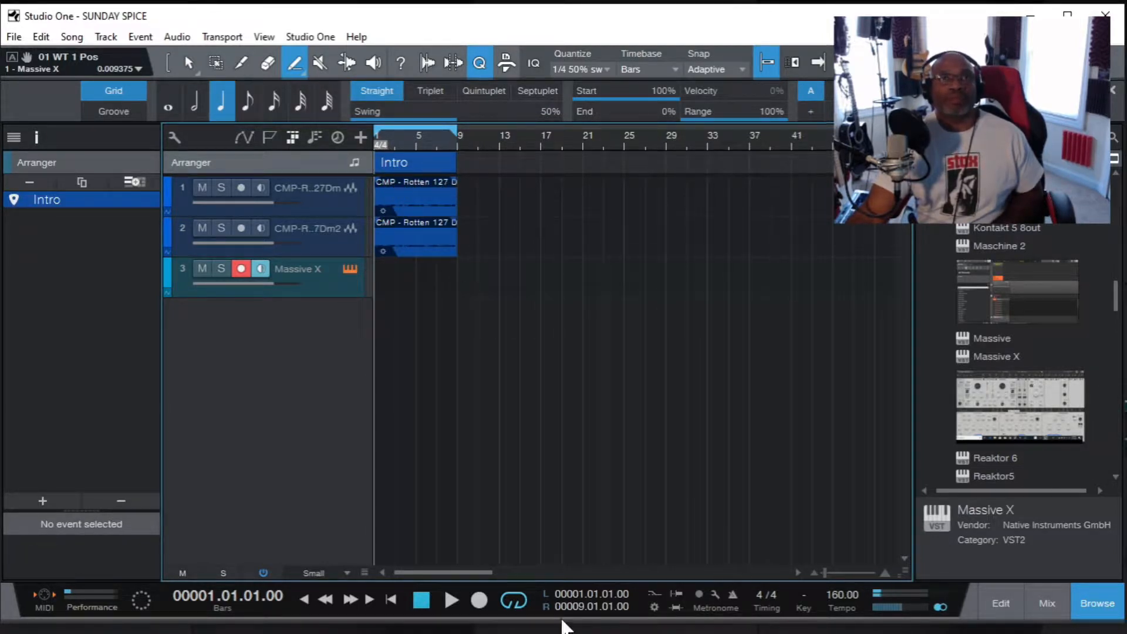
Play through the Intro section and return the playhead to the song start.
left_click(449, 600)
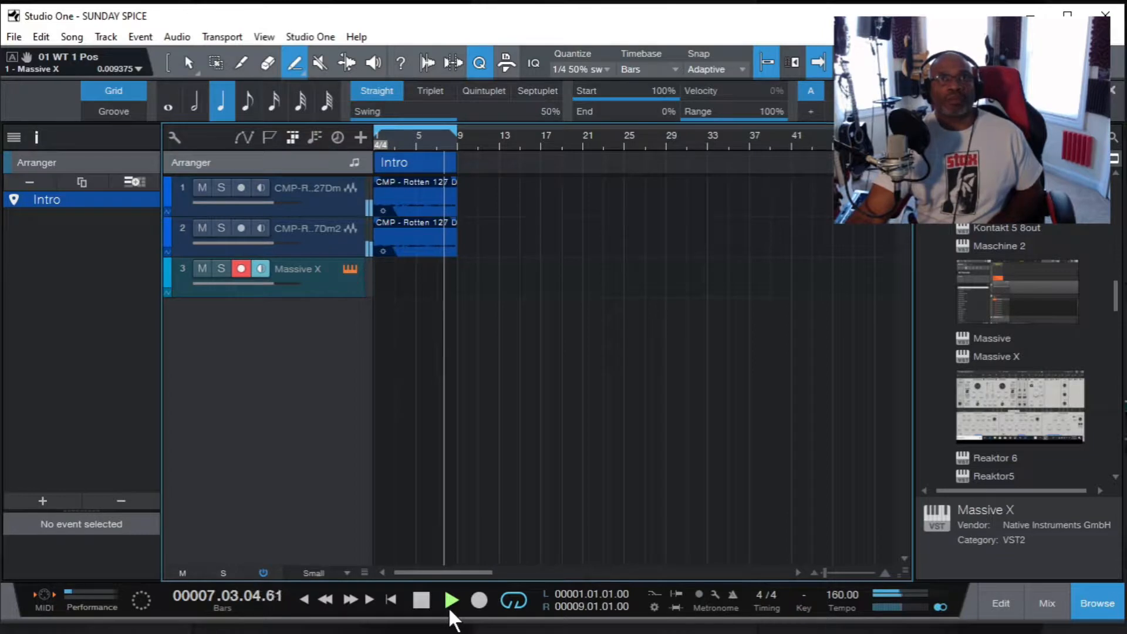
left_click(421, 600)
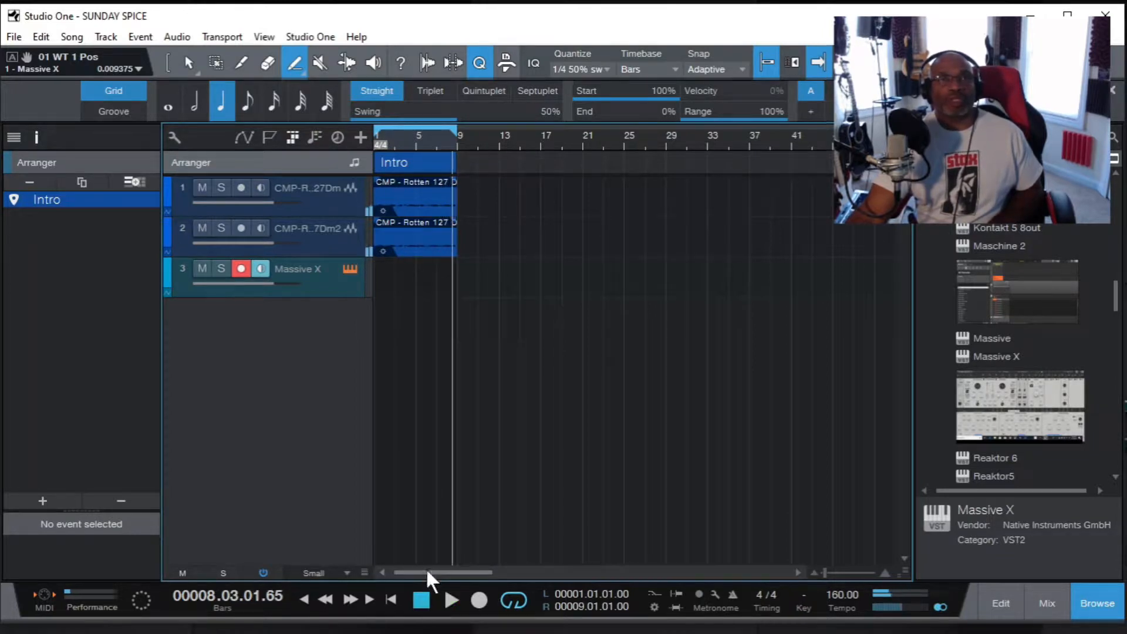
left_click(389, 597)
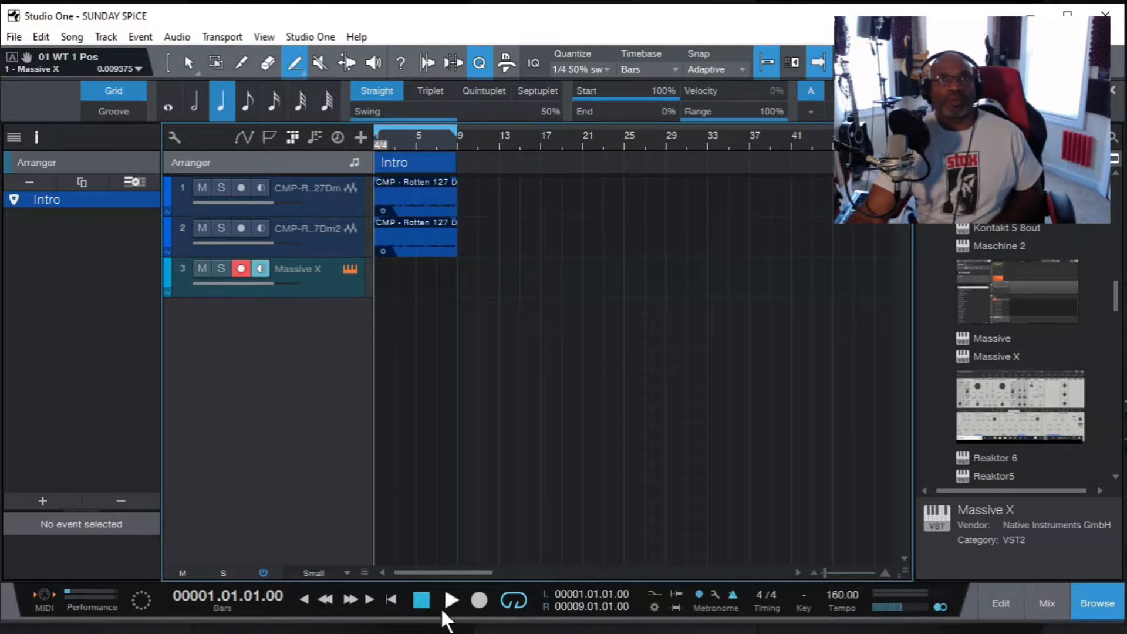
Record a Massive X part from bar 1 to bar 9 with the metronome precount on, and switch back to the Arrow tool.
left_click(479, 599)
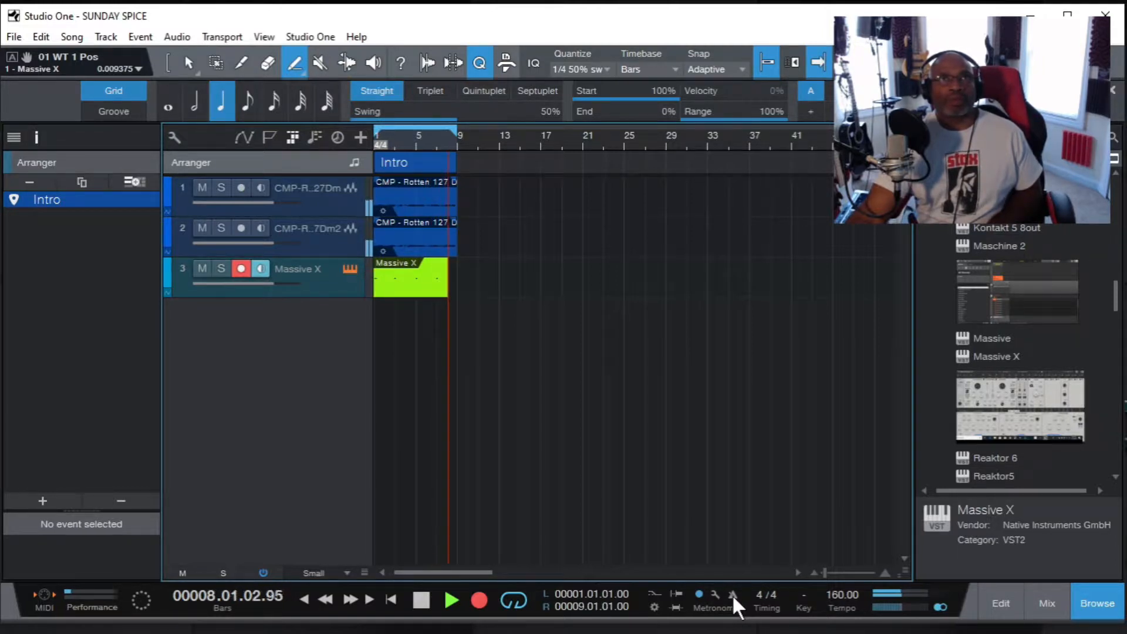
left_click(419, 598)
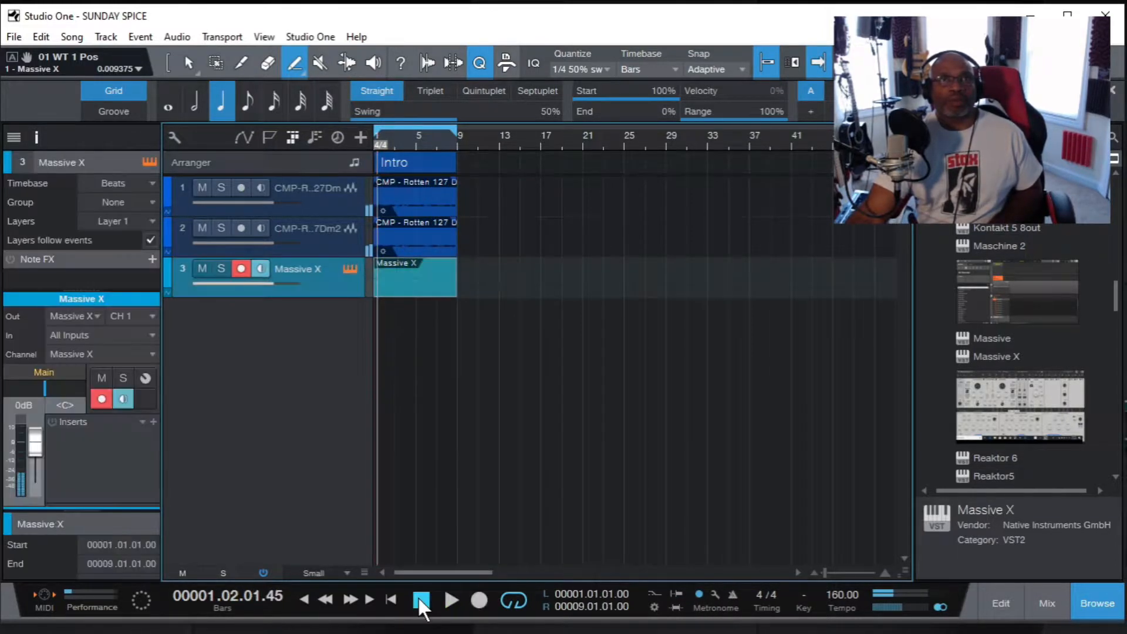
left_click(184, 60)
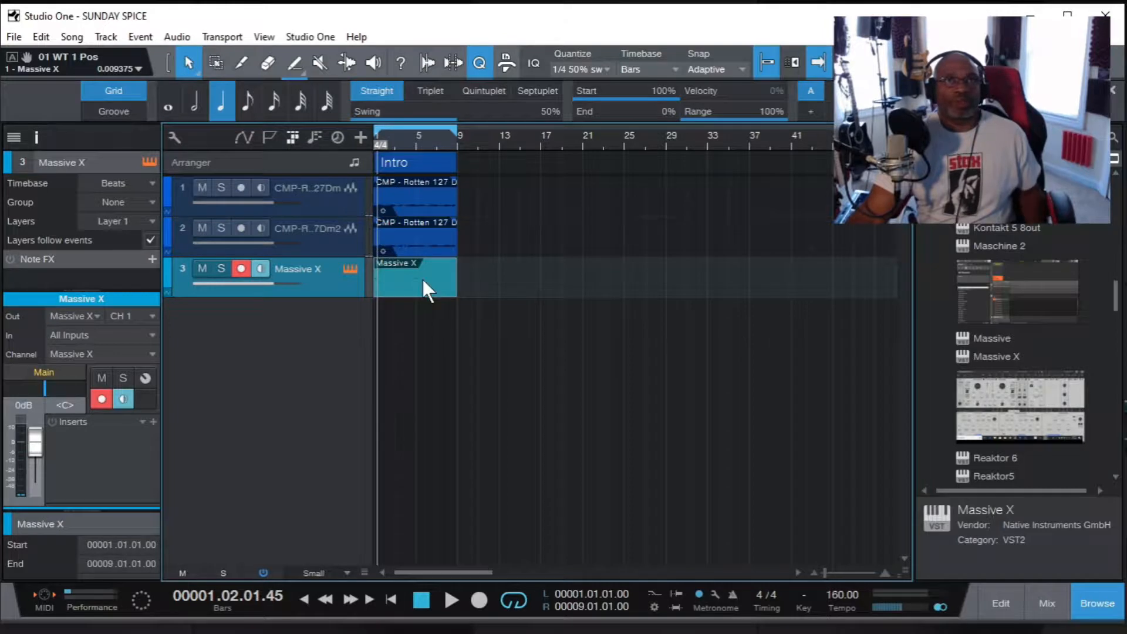
double_click(410, 263)
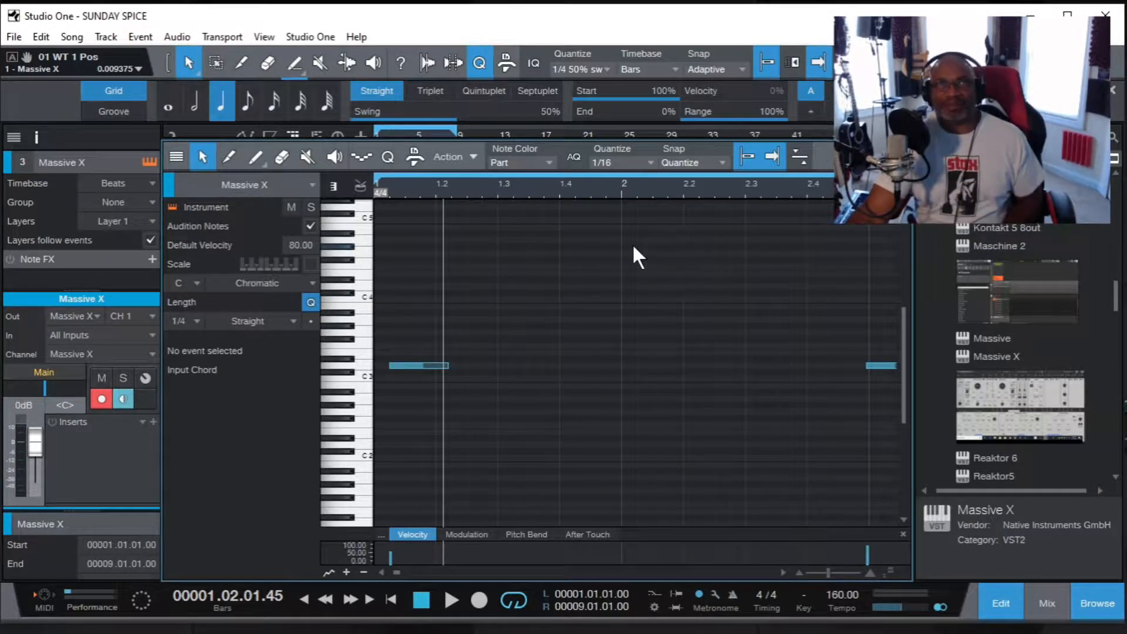
right_click(587, 268)
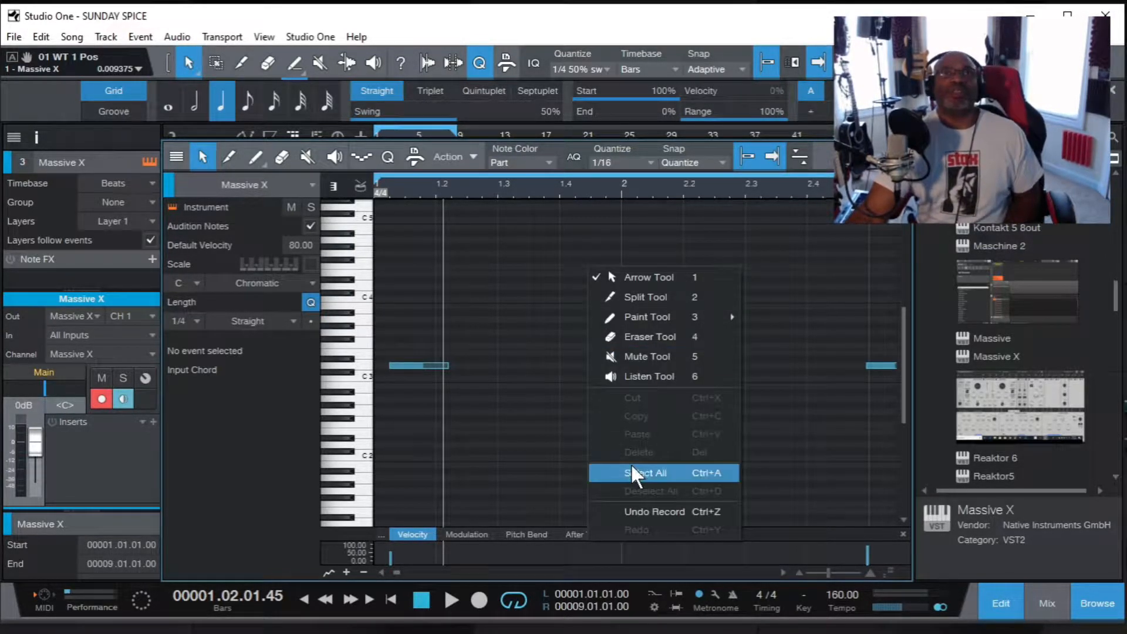
left_click(636, 470)
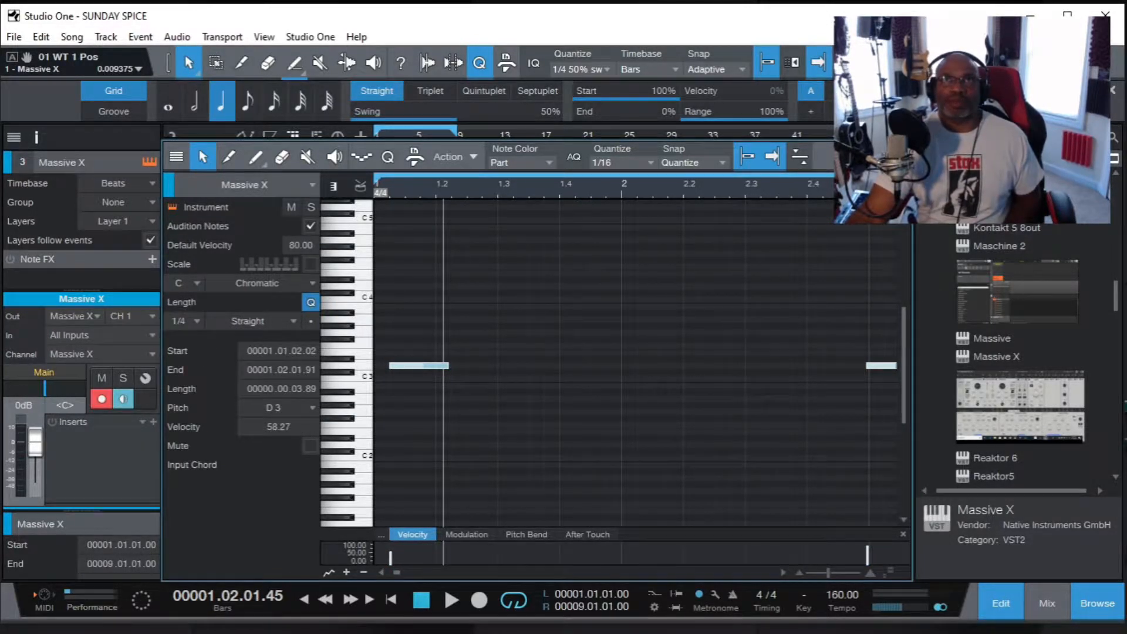
key("F2")
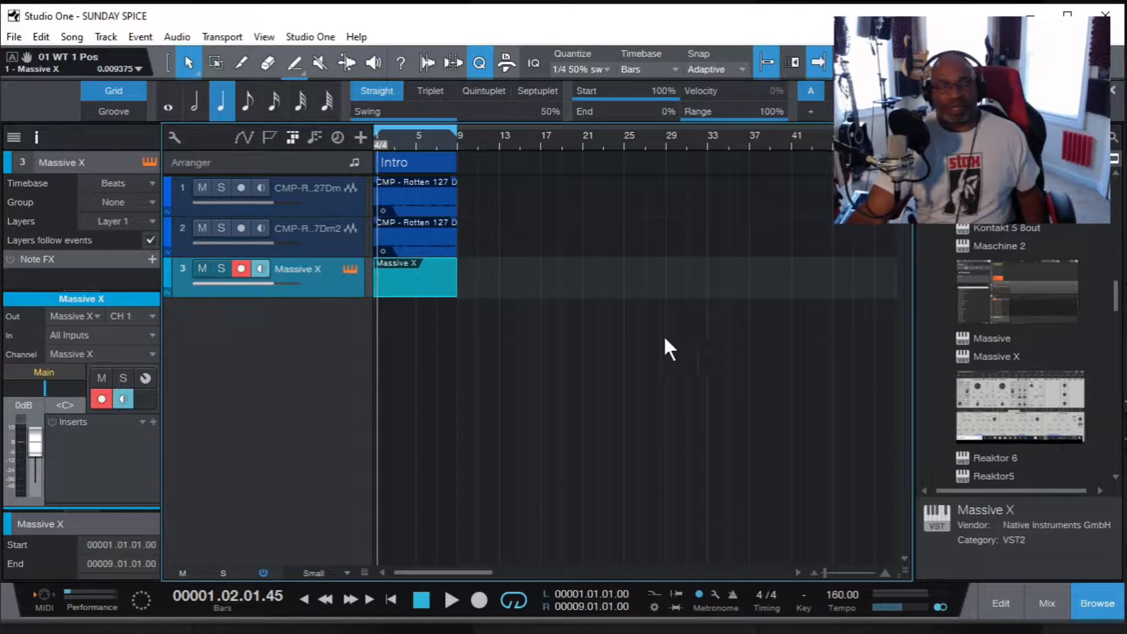
Open the Massive X part in the note editor and play it back from the song start.
double_click(411, 273)
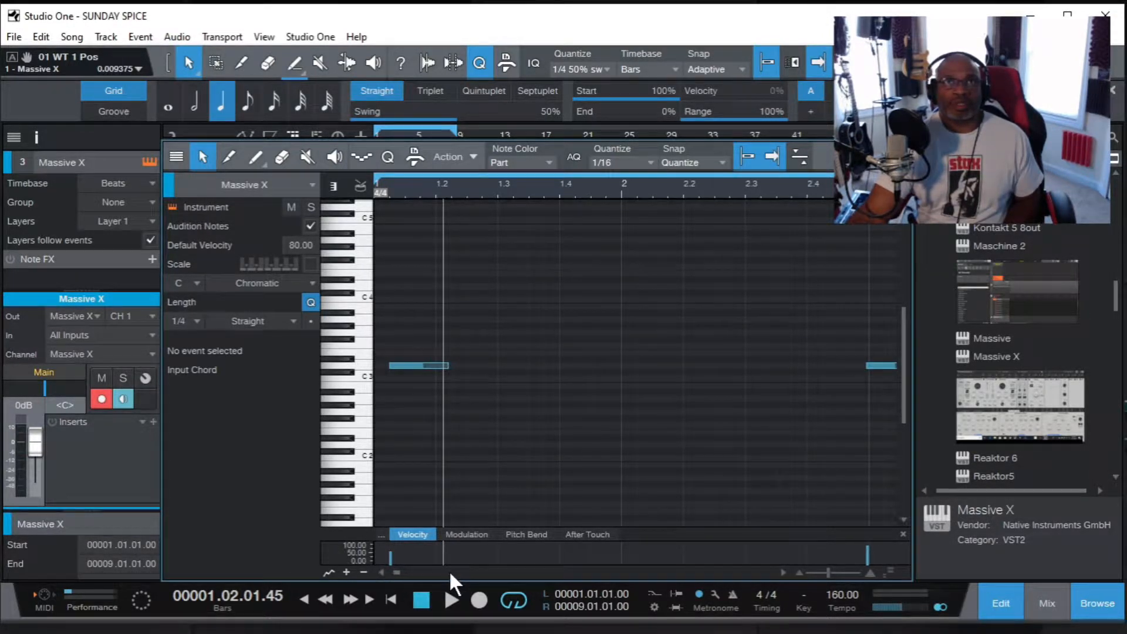
mouse_move(391, 570)
left_mouse_down()
mouse_move(424, 569)
mouse_move(389, 570)
left_mouse_up()
left_click(388, 599)
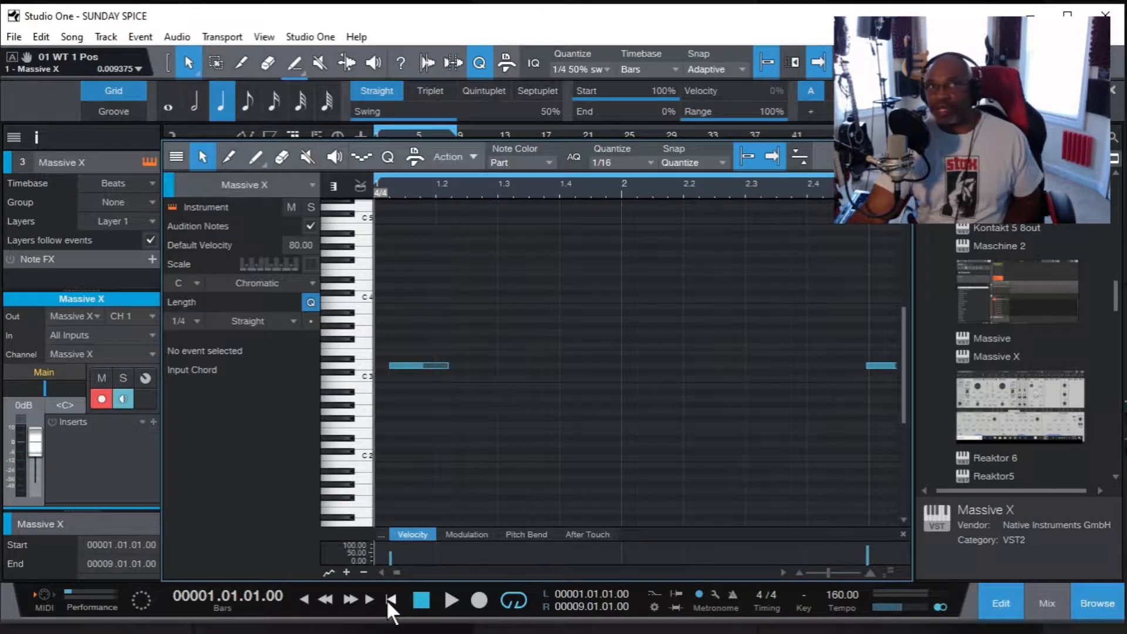
left_click(451, 600)
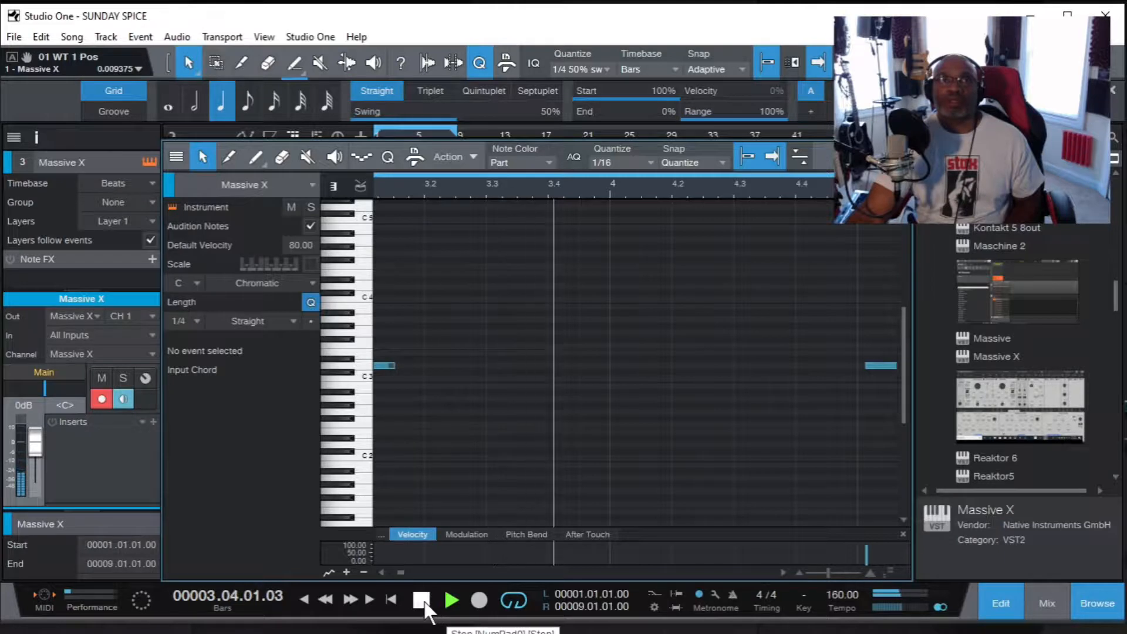
left_click_drag(398, 571, 388, 573)
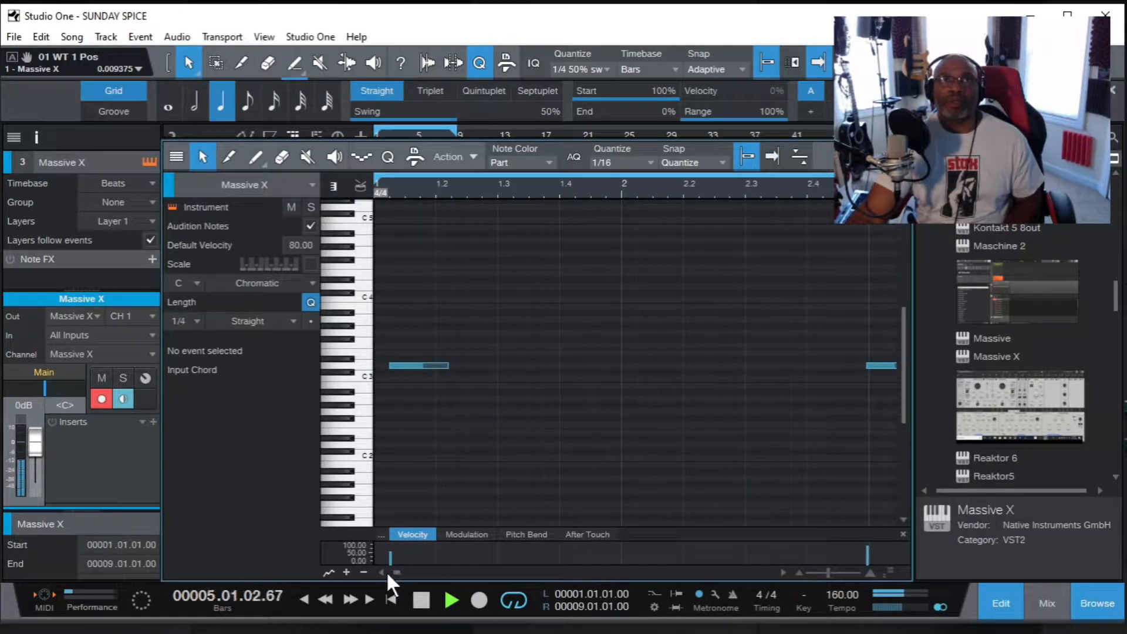
left_click(421, 601)
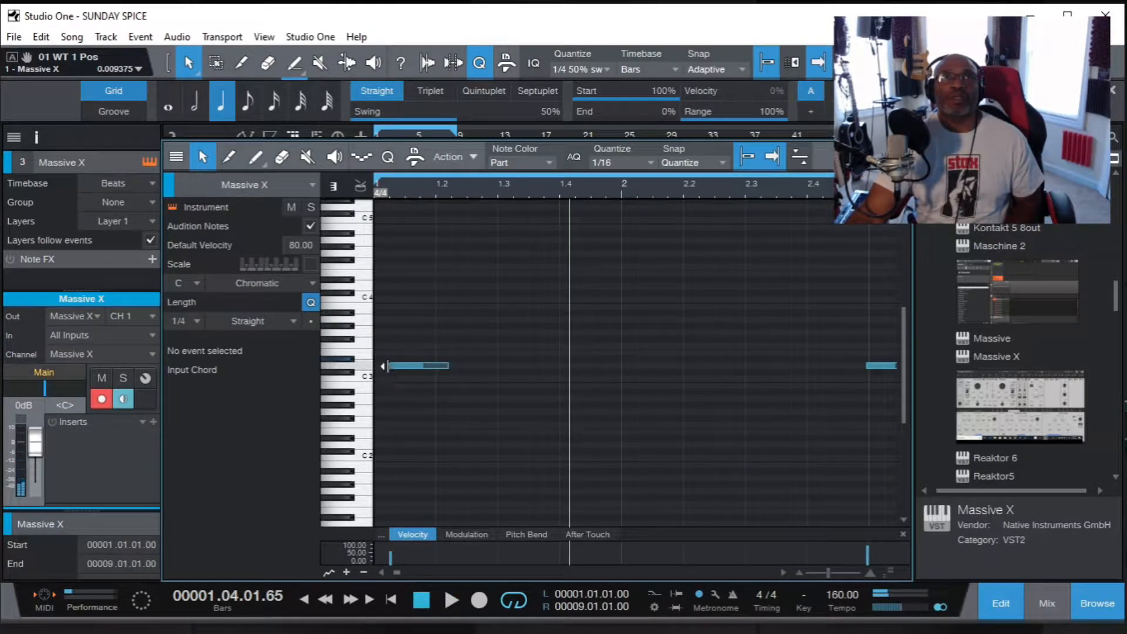
Extend the starts of the four recorded D3 notes so they begin exactly on bars 1, 3, 5 and 7.
left_click_drag(391, 367, 371, 370)
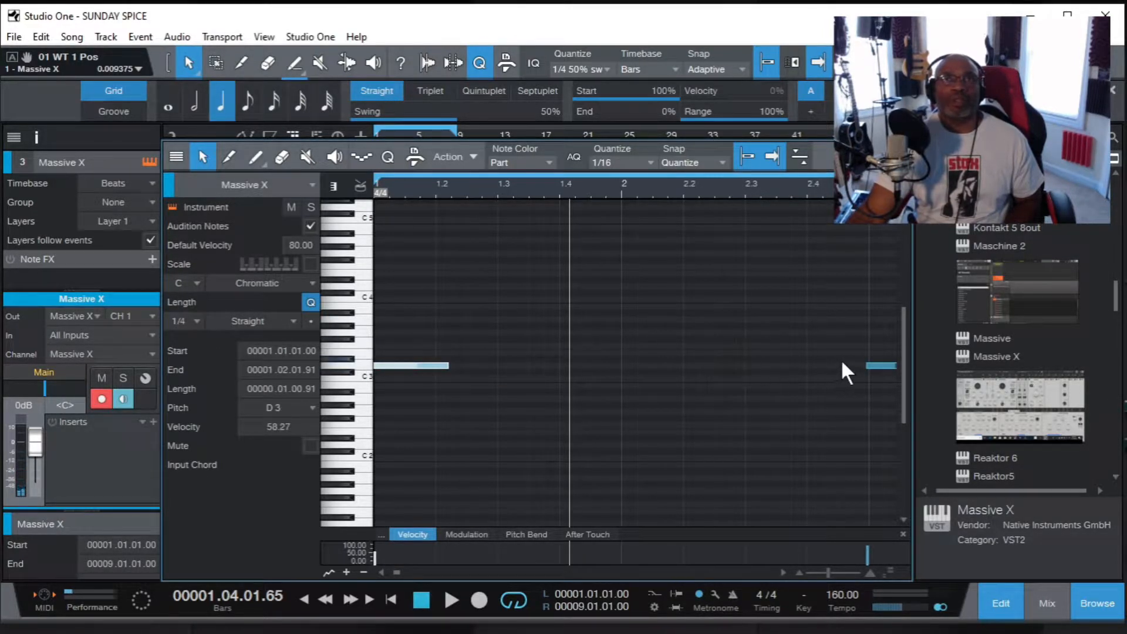
left_click(864, 367)
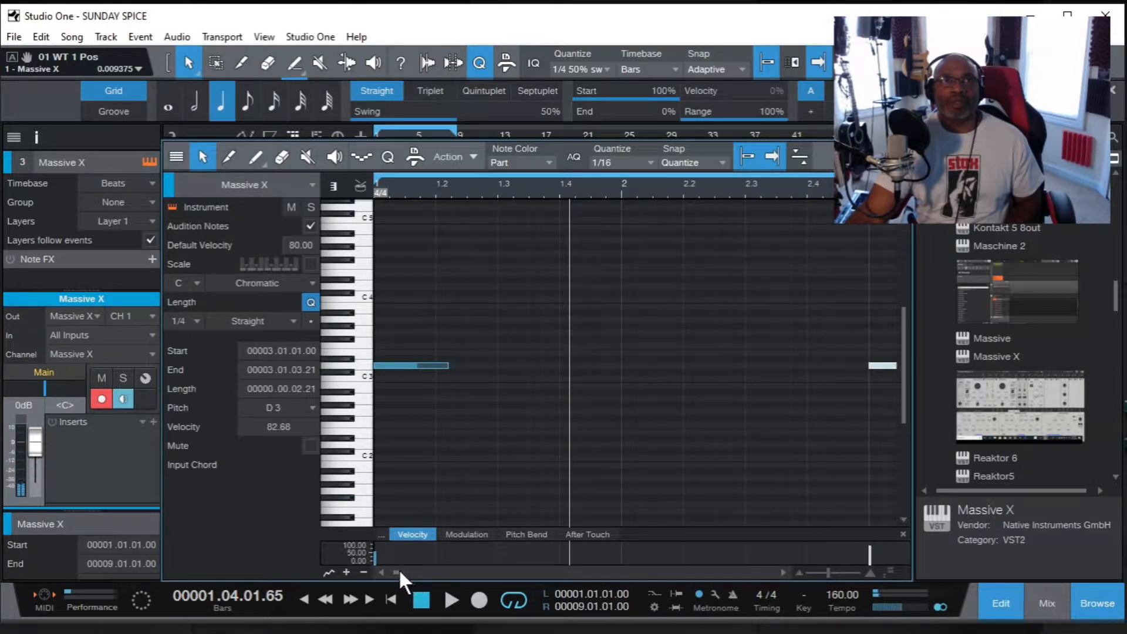
left_click_drag(397, 568, 404, 572)
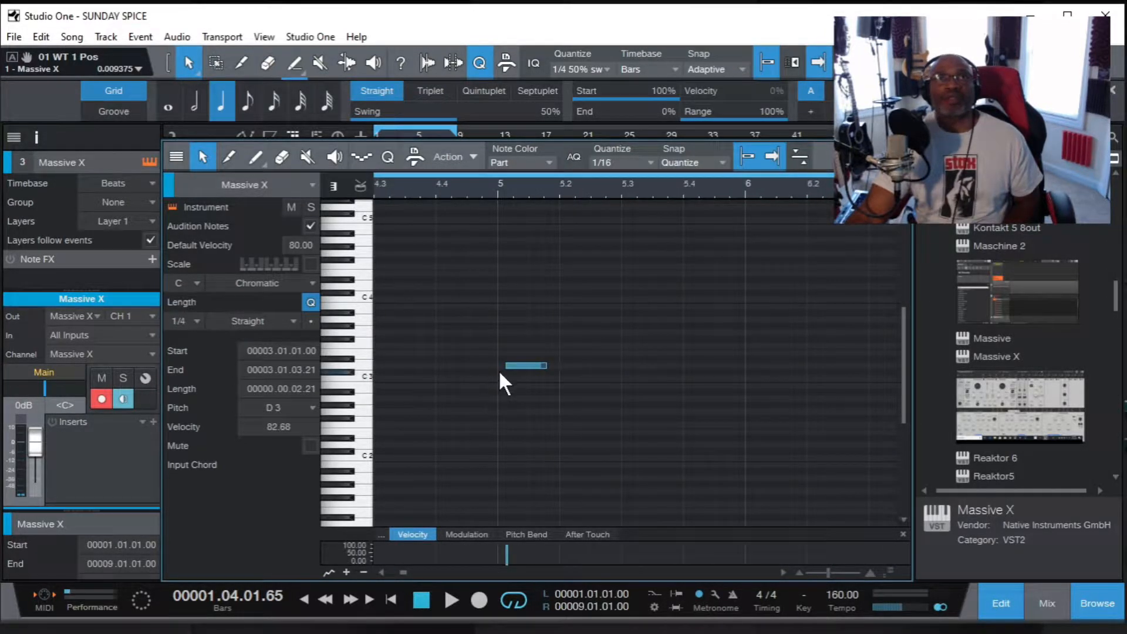
left_click_drag(501, 369, 501, 368)
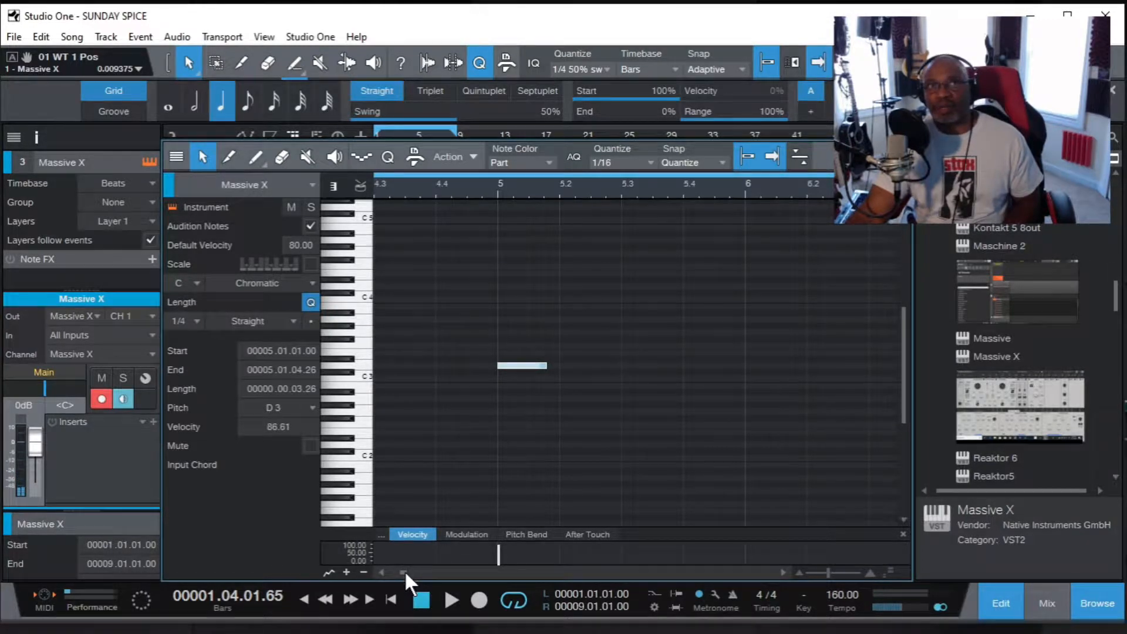
scroll(404, 569, "left", 3)
left_click_drag(403, 573, 407, 574)
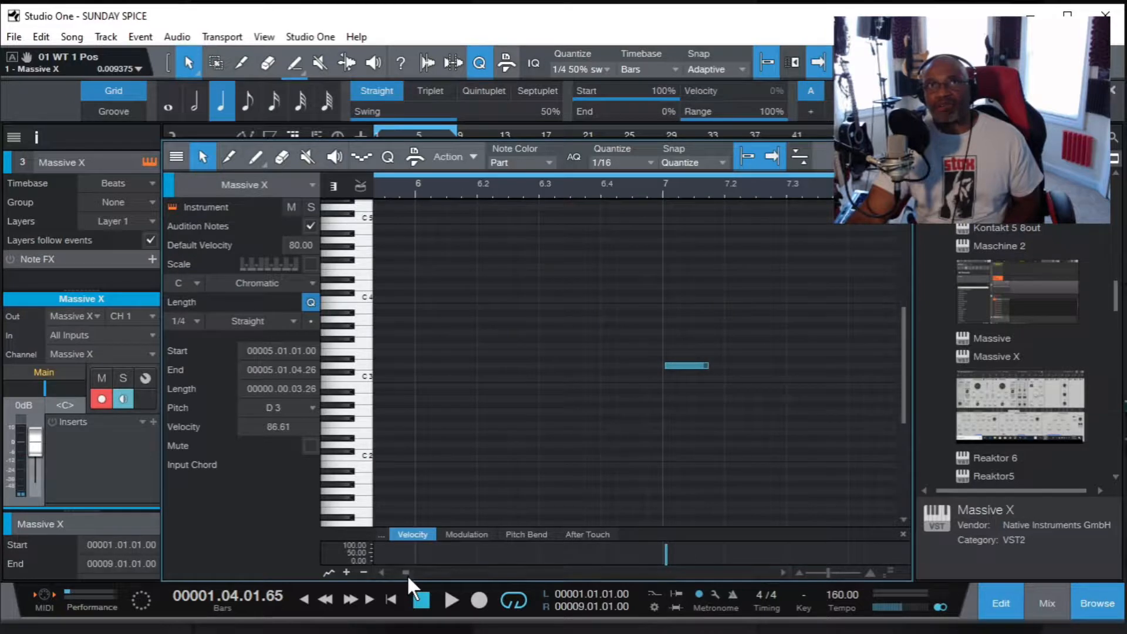
left_click_drag(665, 365, 659, 367)
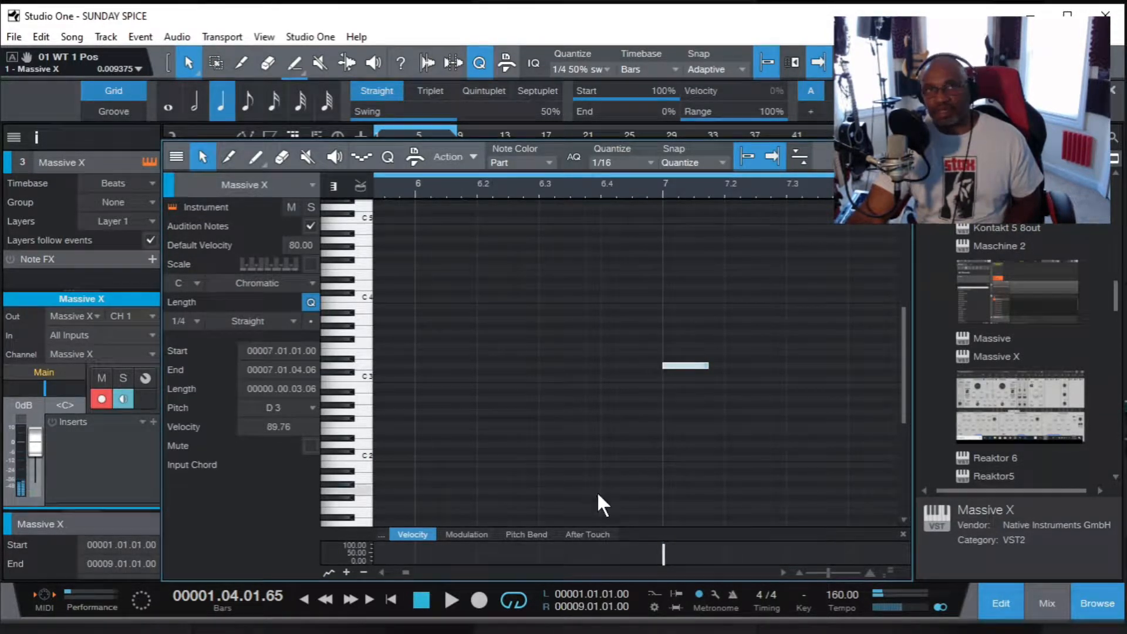
Play the aligned Massive X notes from the song start, stop playback and close the note editor.
left_click(392, 595)
left_click(452, 595)
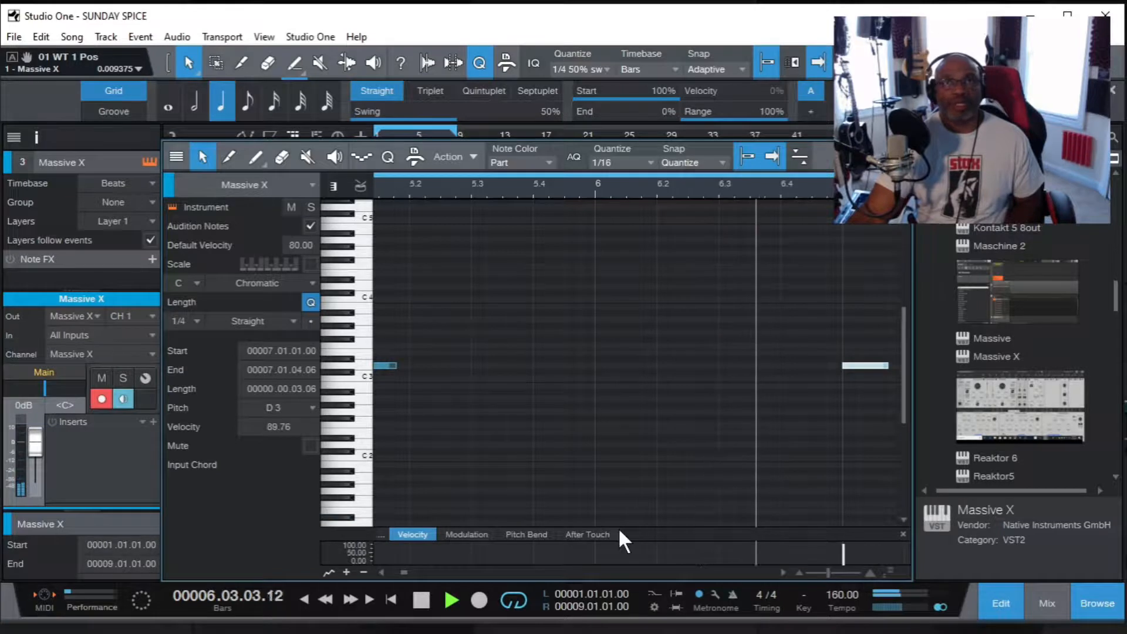
left_click(421, 599)
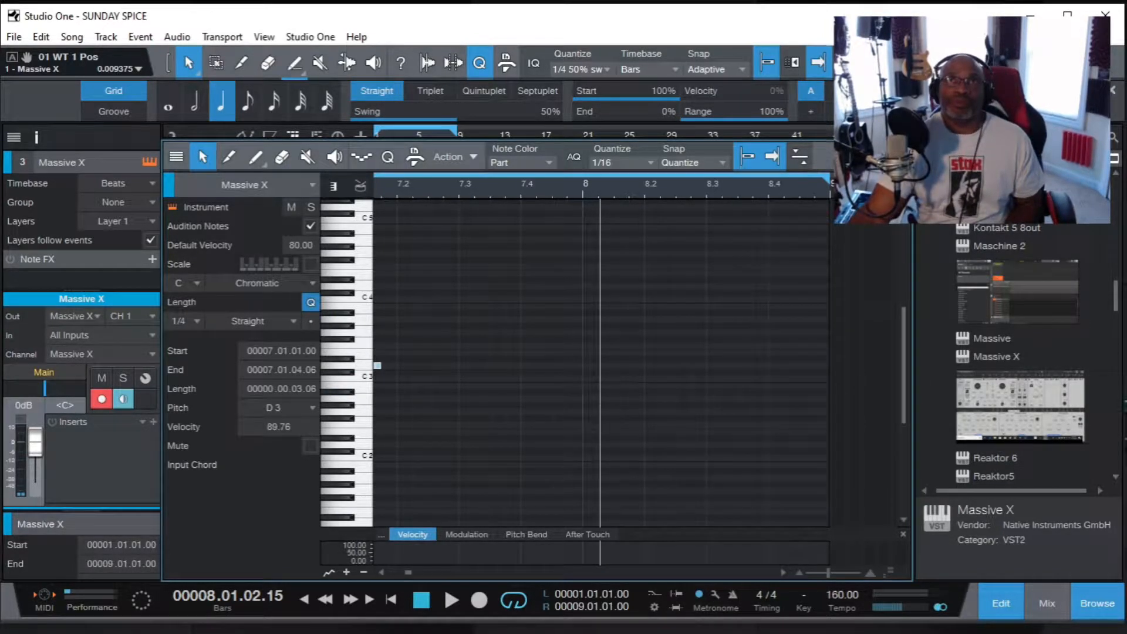
key("F2")
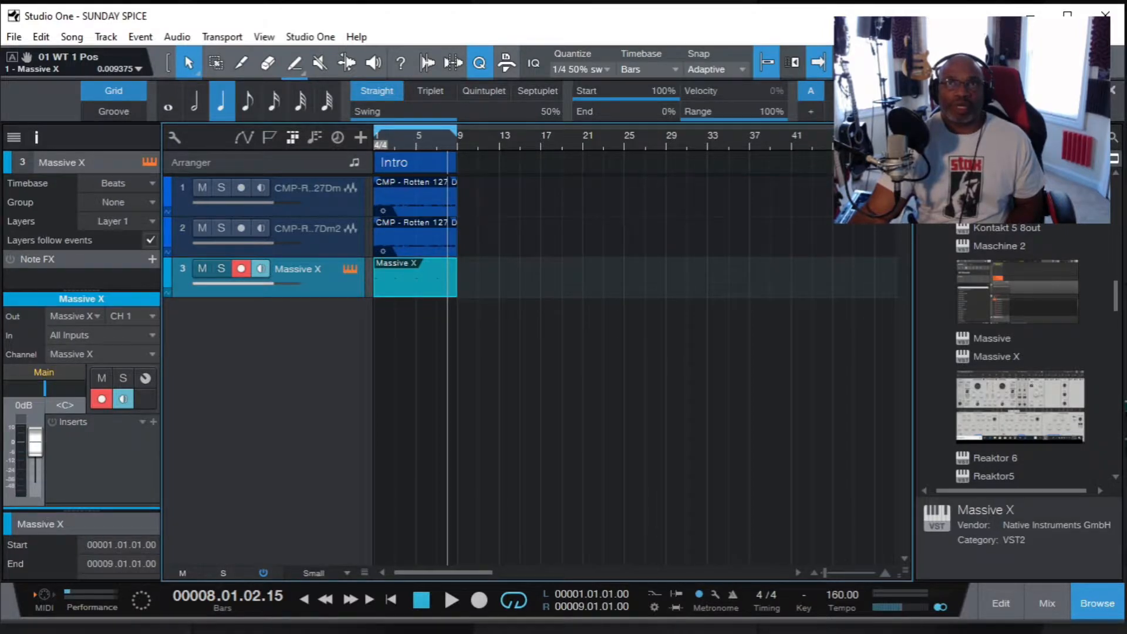
Make a complete duplicate of the Massive X track, including its own instrument instance and recorded part.
key("F11")
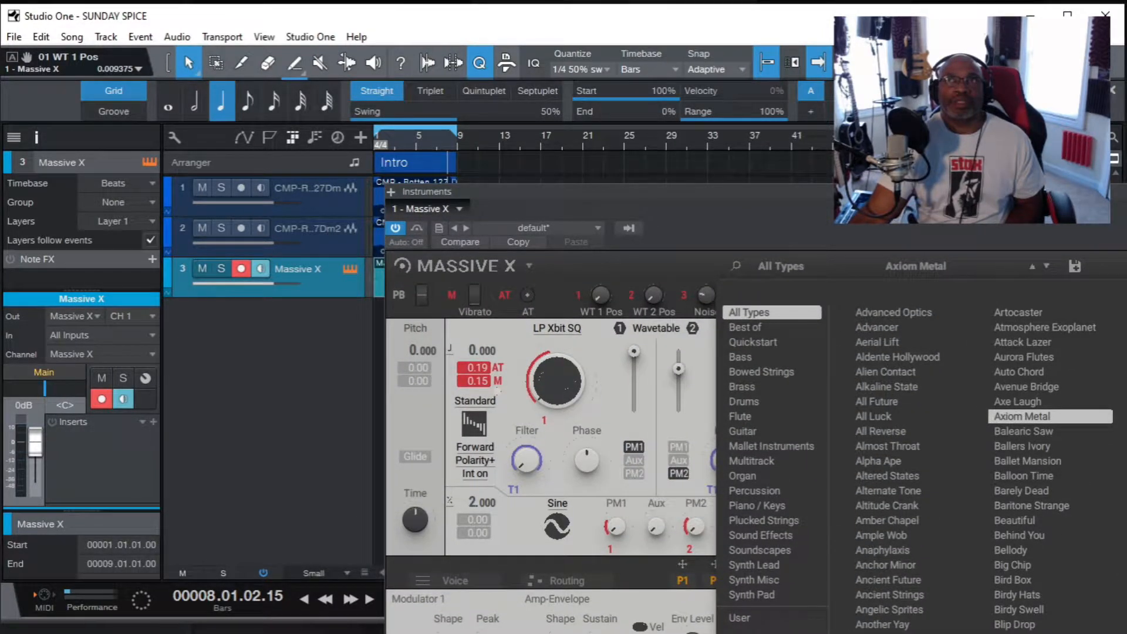
key("F11")
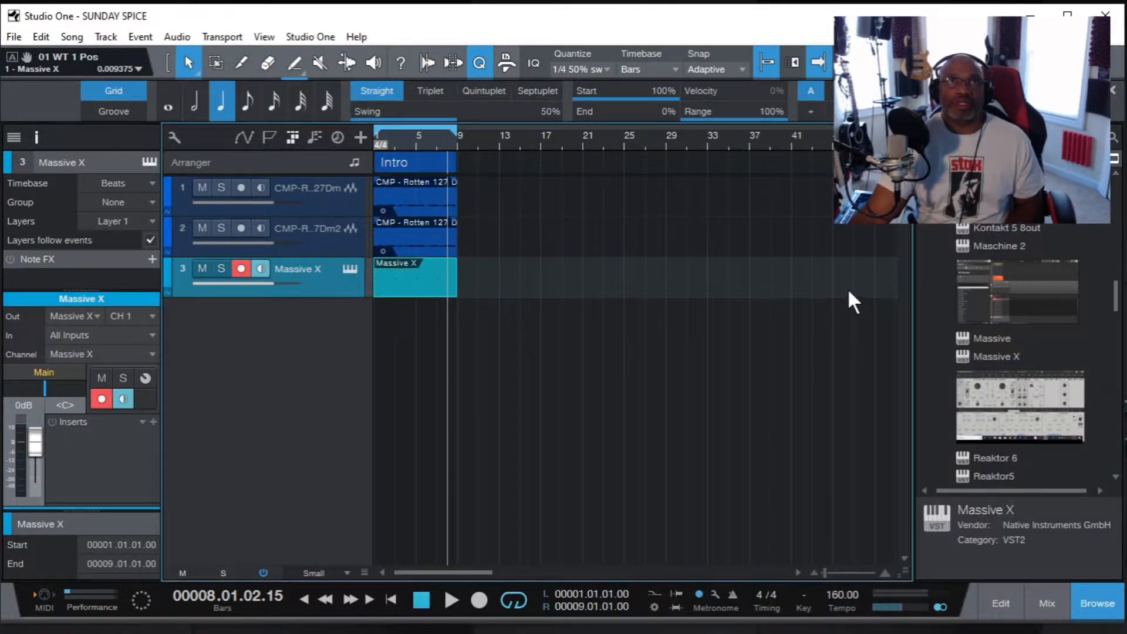
right_click(317, 287)
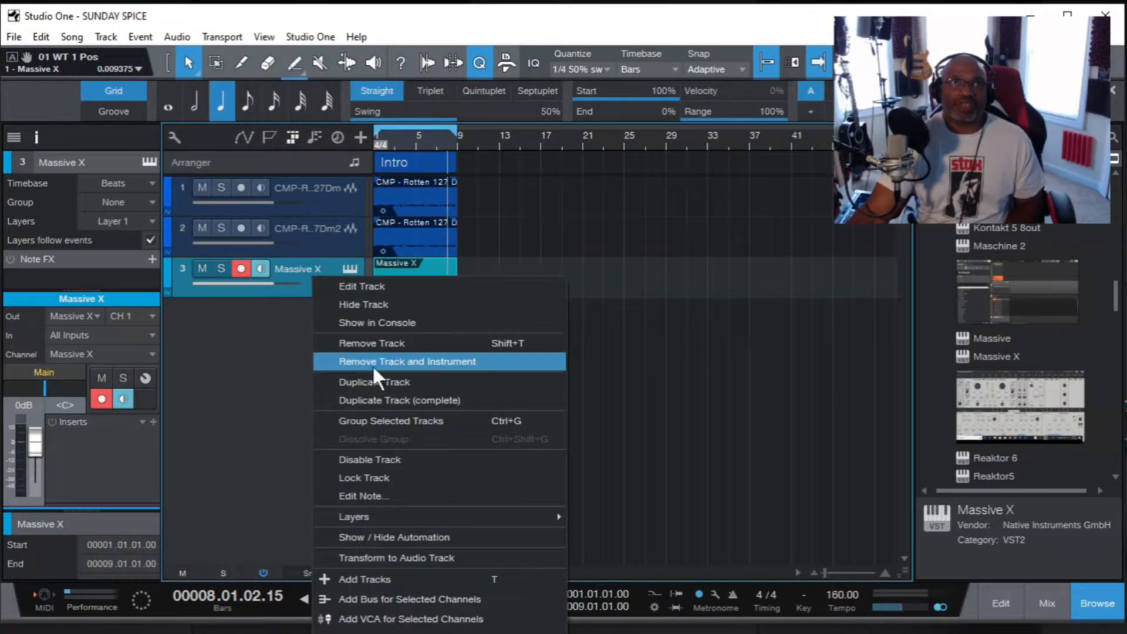
left_click(385, 404)
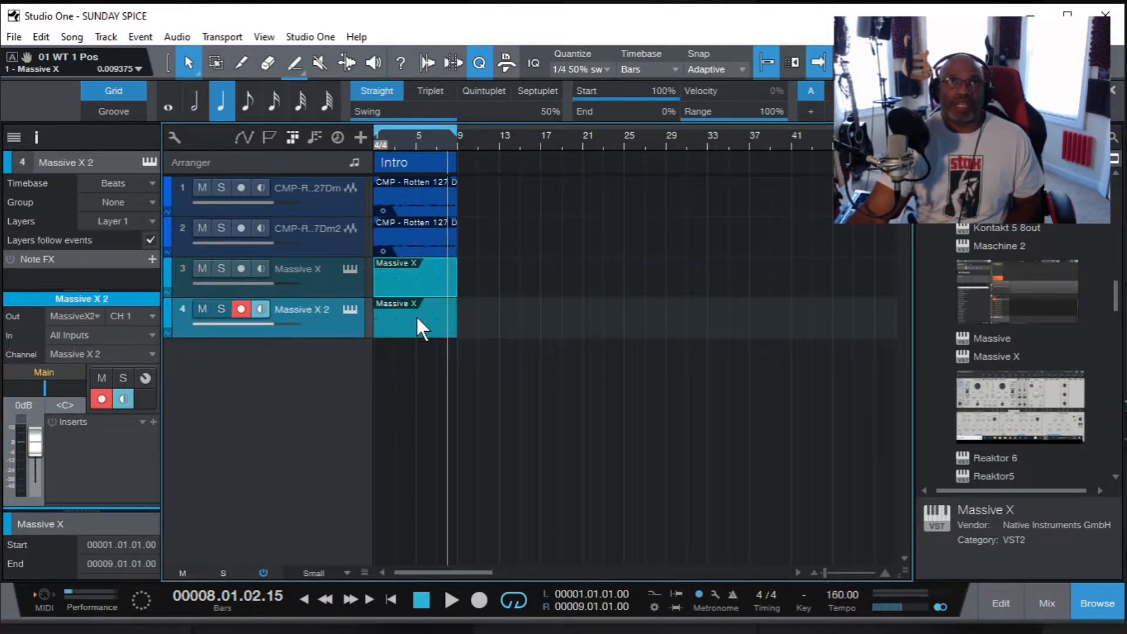
Open the Massive X 2 track's instrument and move its window clear of the Intro events.
left_click(349, 310)
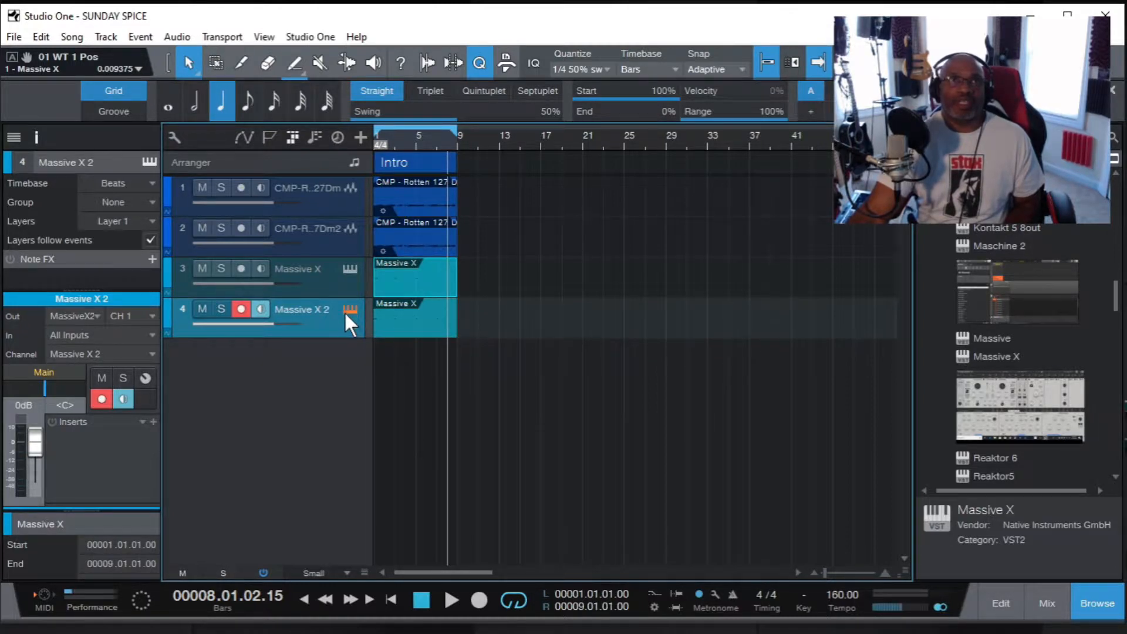
left_click(345, 311)
left_click(332, 320)
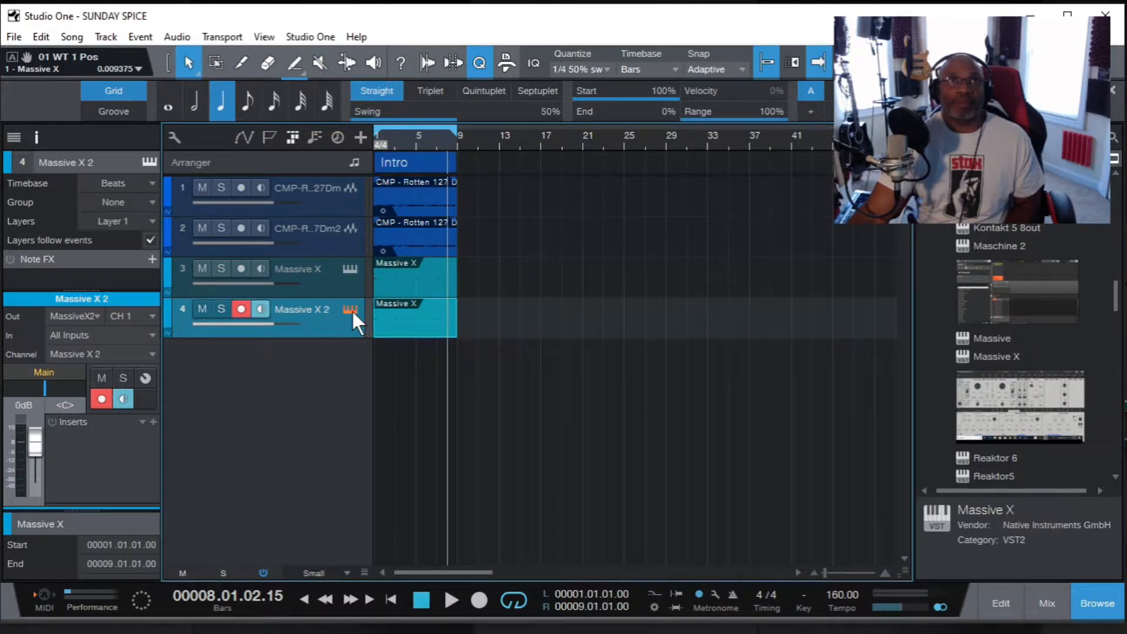
left_click(351, 310)
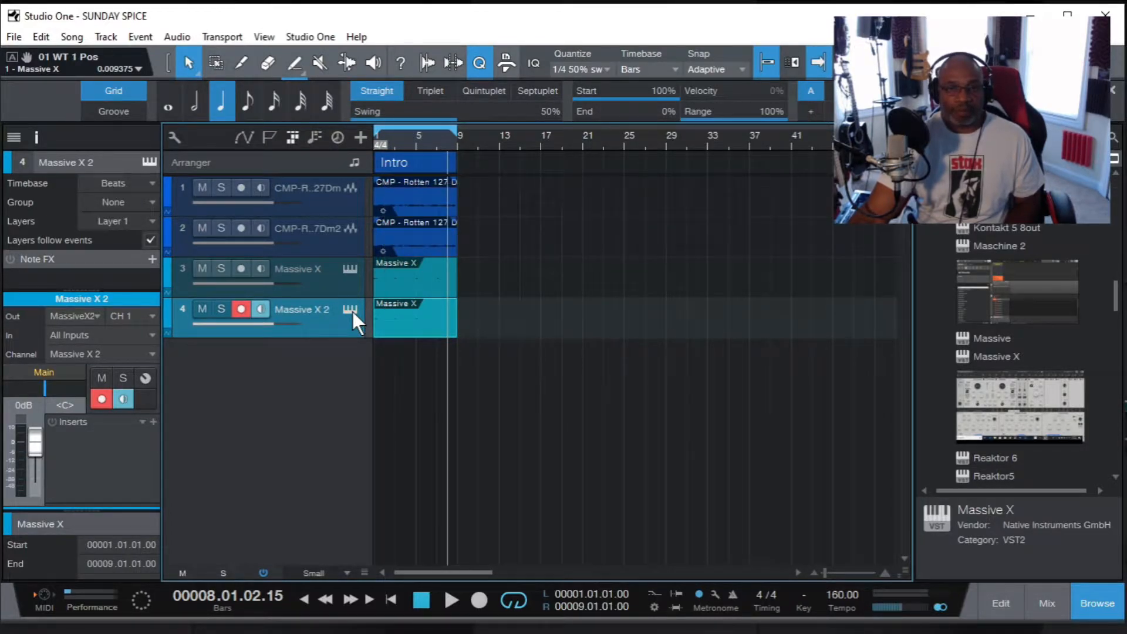
left_click(349, 310)
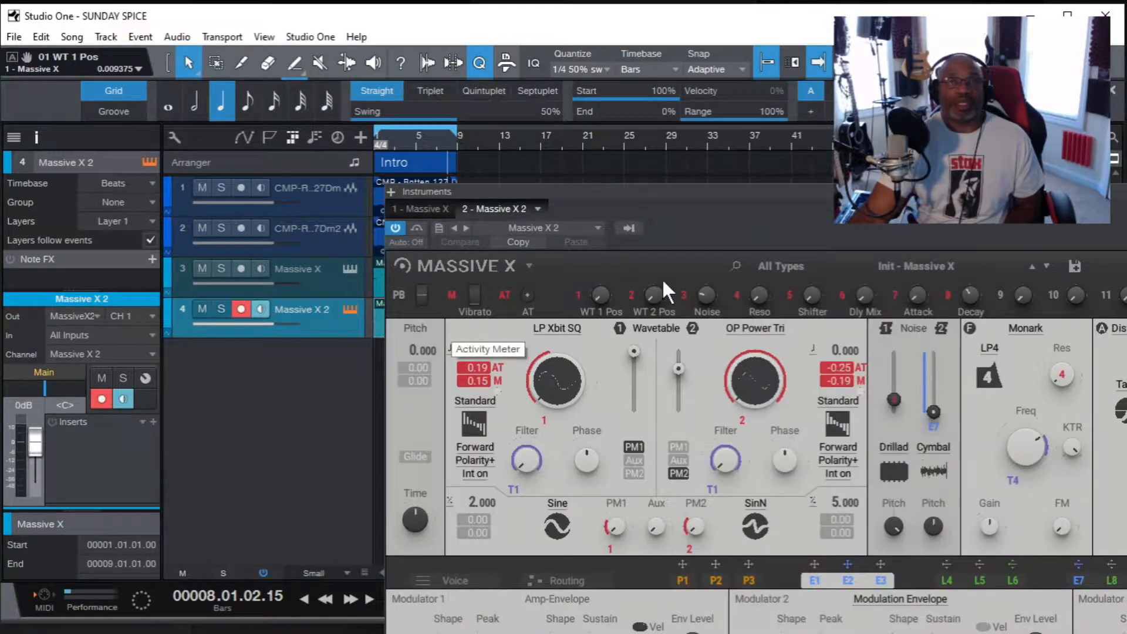
left_click_drag(756, 191, 864, 203)
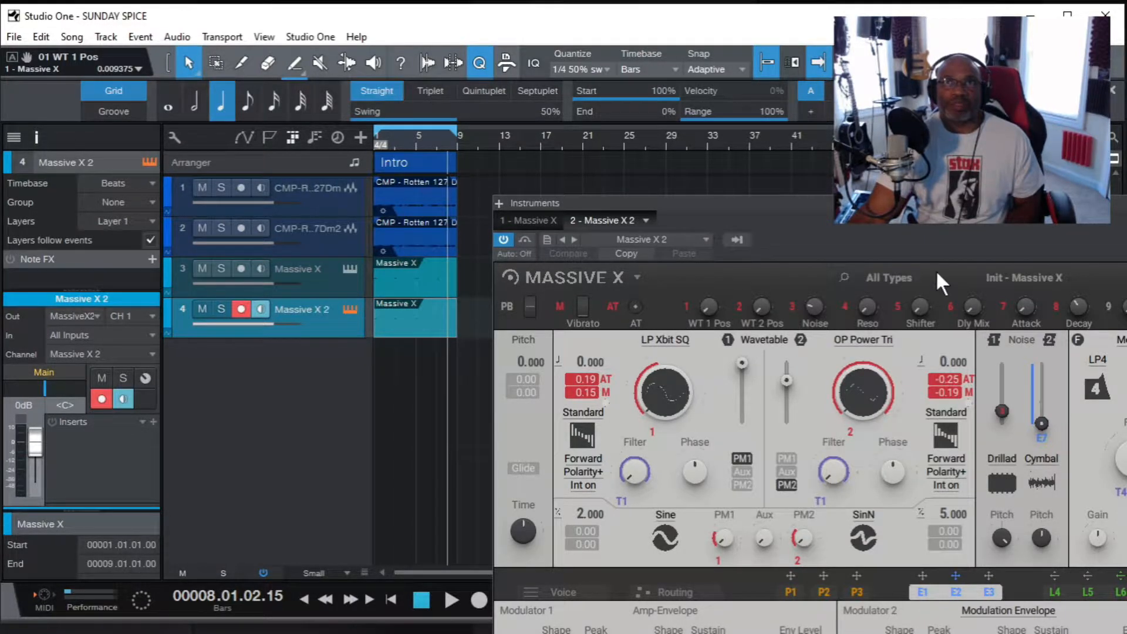
Filter the Massive X 2 presets to Multitrack, audition Fruit Walk, load Jazz Man and move the instrument window away from the arrangement.
left_click(890, 276)
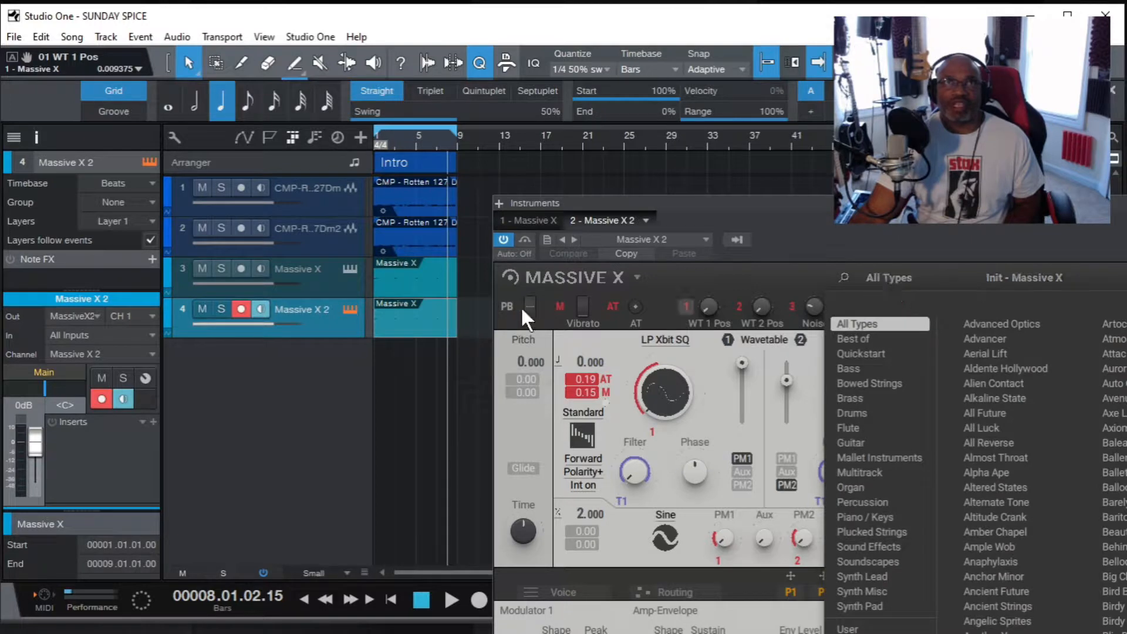
left_click(873, 274)
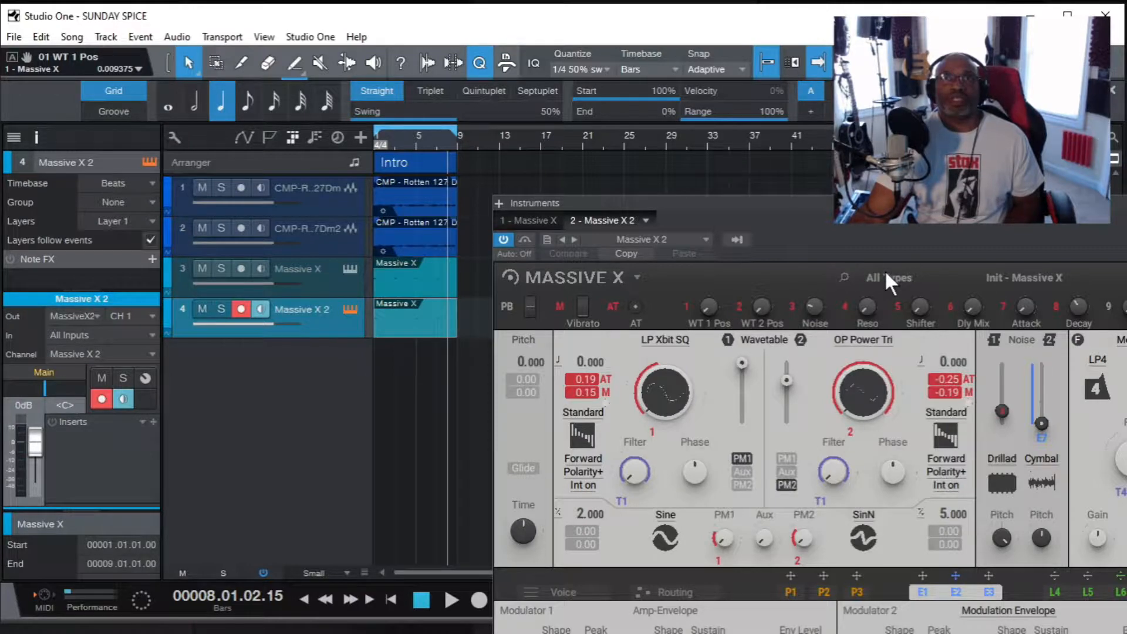
left_click(885, 278)
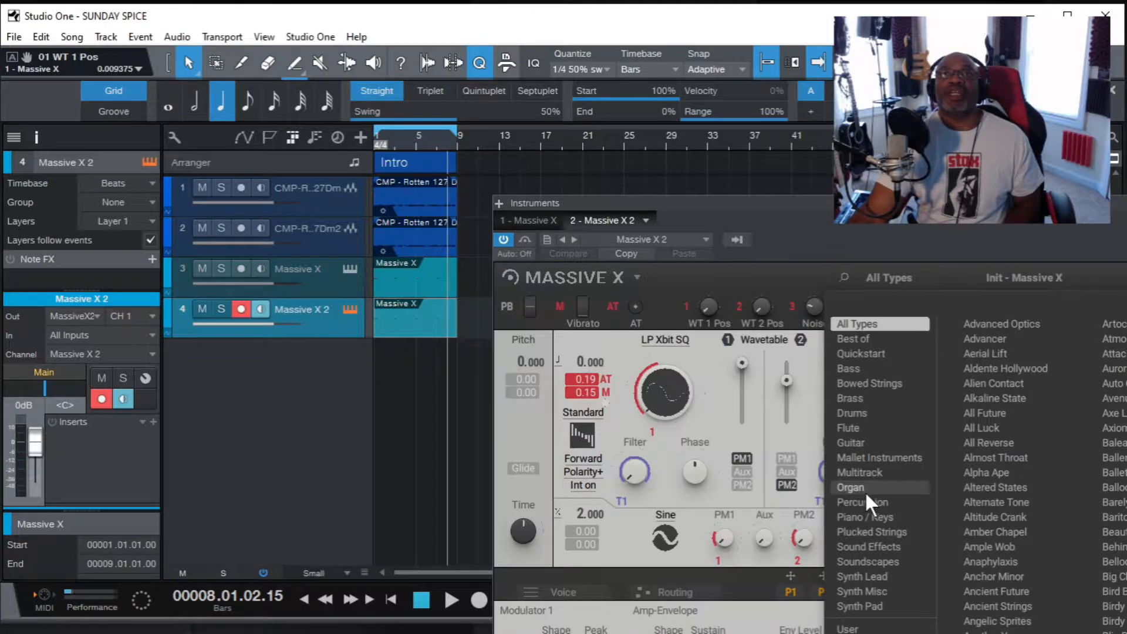
left_click(874, 473)
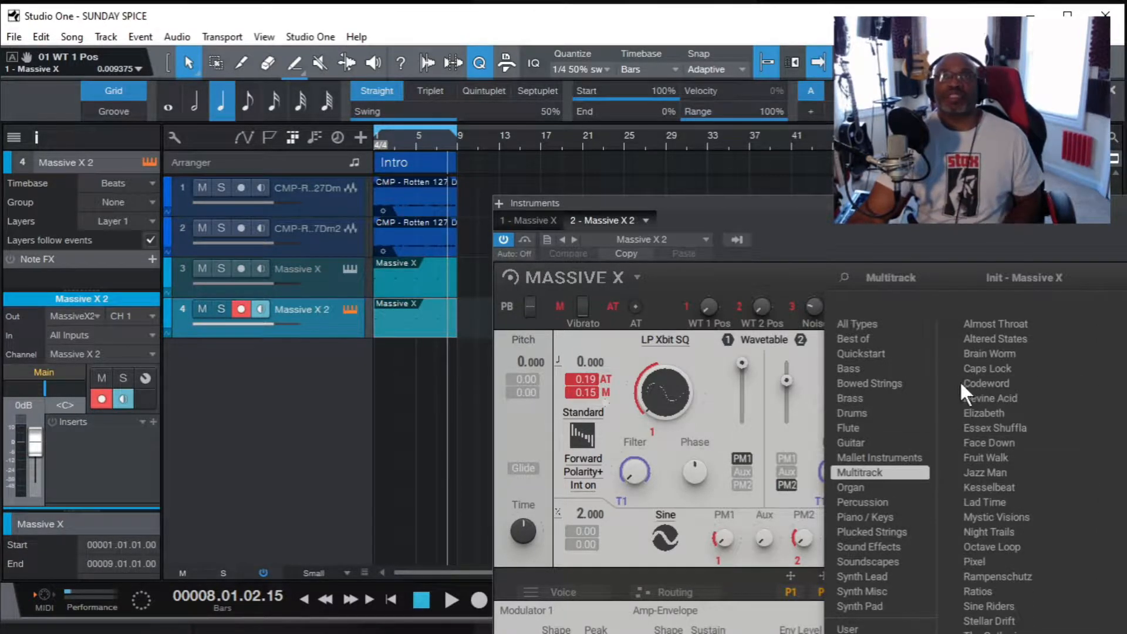
left_click(979, 456)
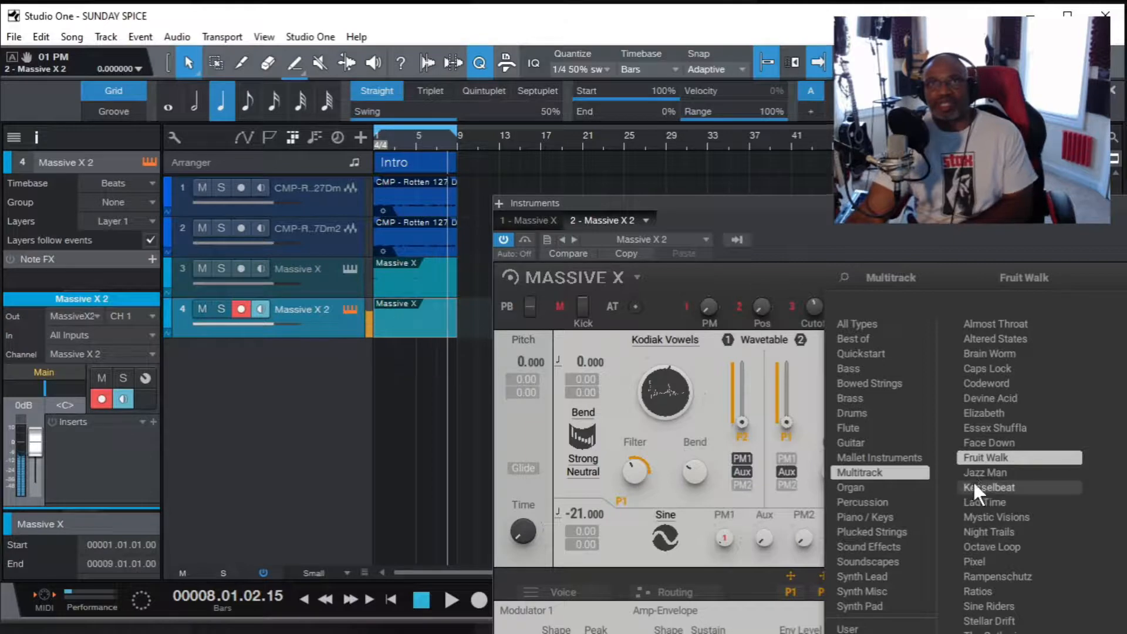
left_click(979, 471)
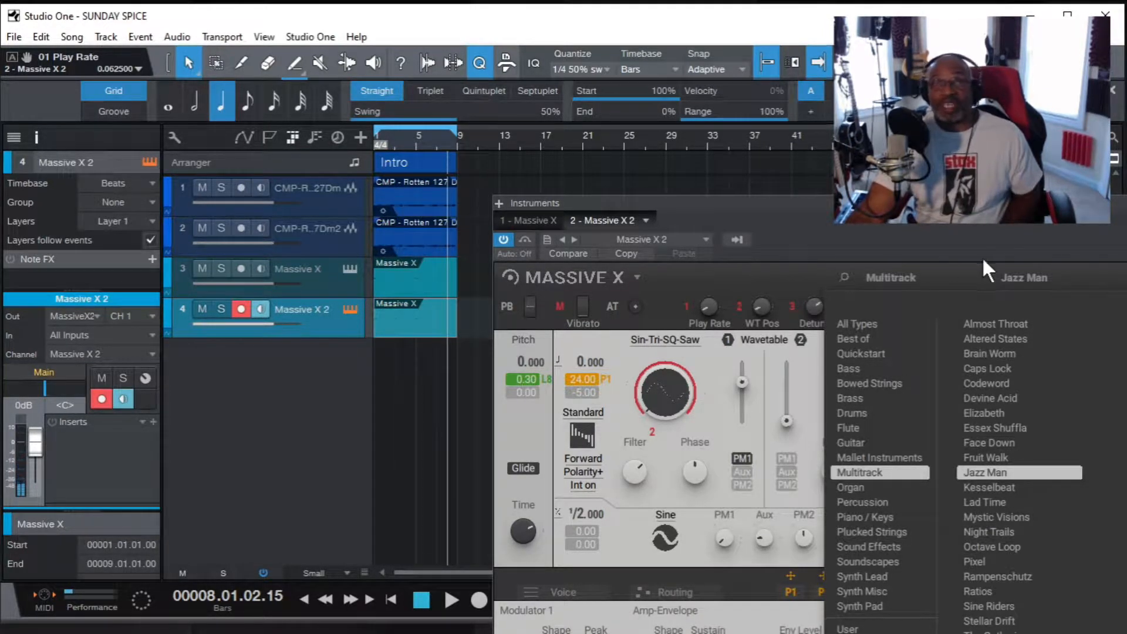
left_click_drag(909, 224, 846, 240)
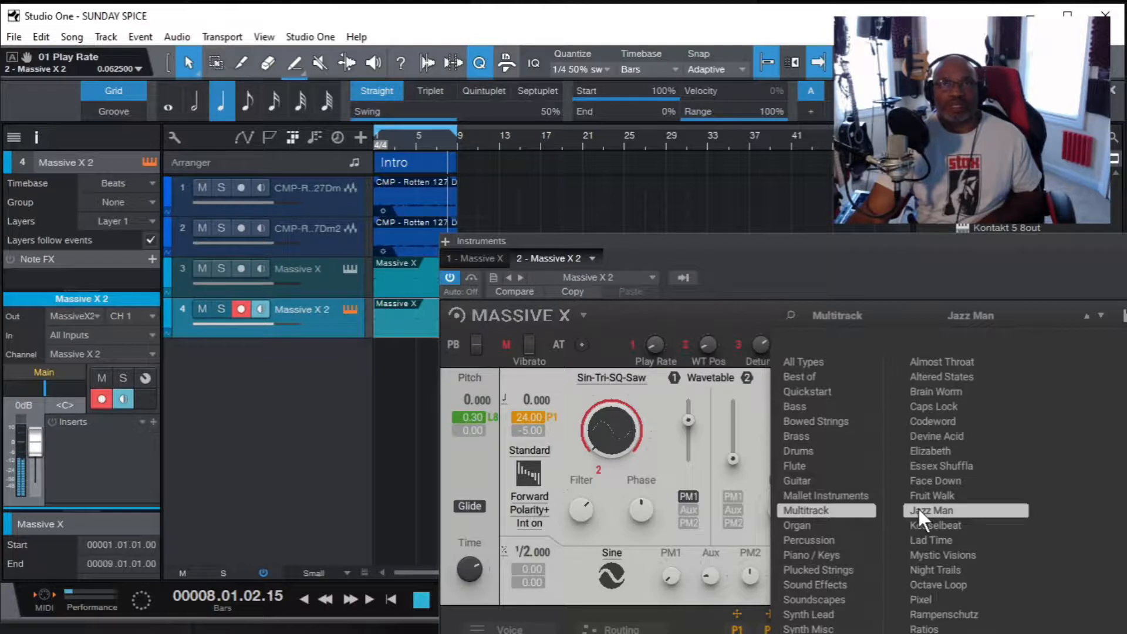
left_click_drag(861, 238, 1000, 238)
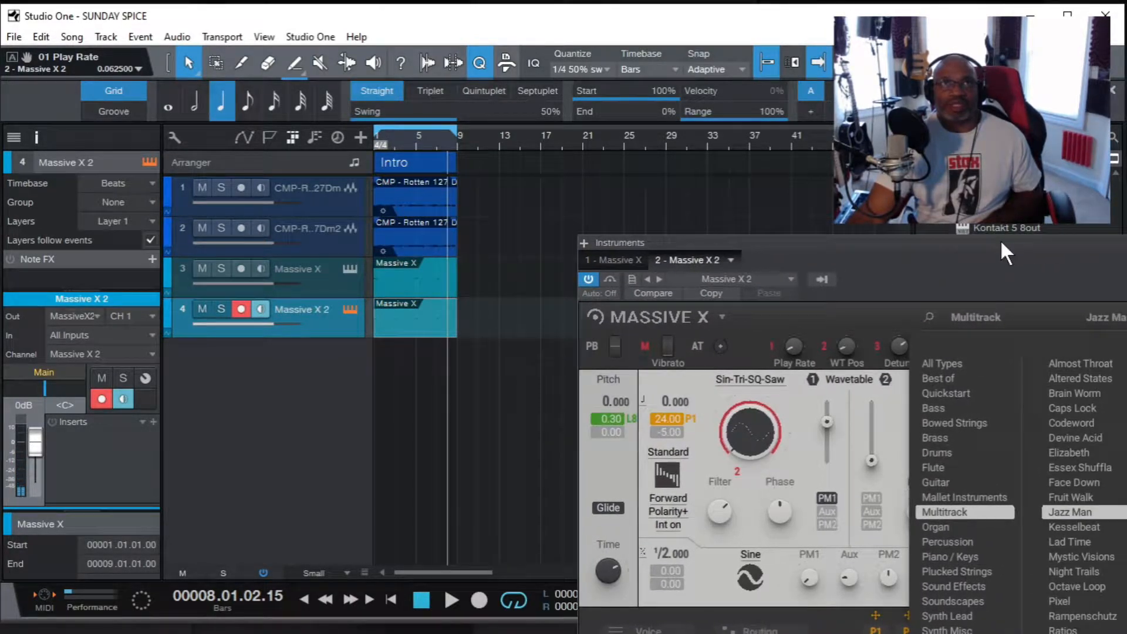
Play the song and audition the Multitrack presets Fruit Walk, Essex Shuffla, Elizabeth, Devine Acid, Codeword and Caps Lock on Massive X 2.
left_click(446, 599)
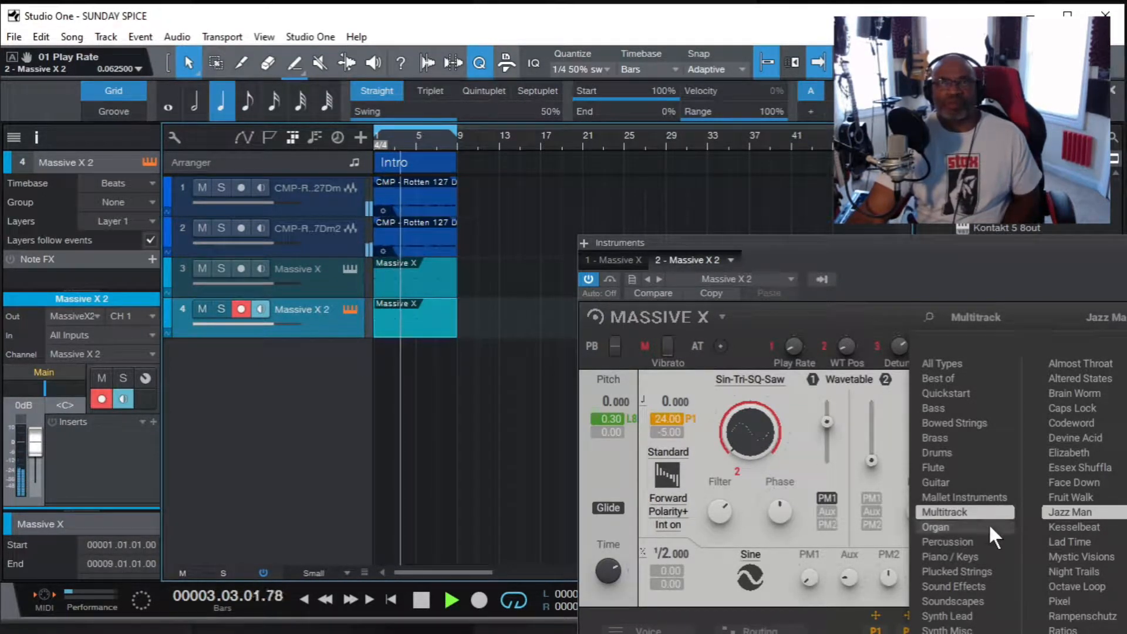
left_click(1079, 497)
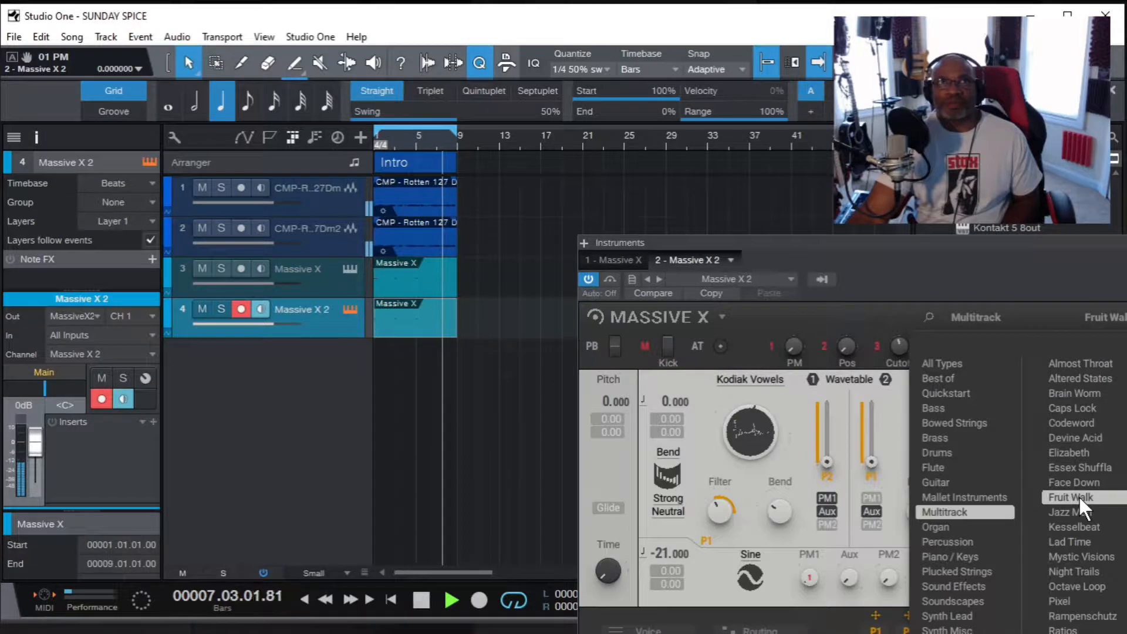
left_click(1092, 467)
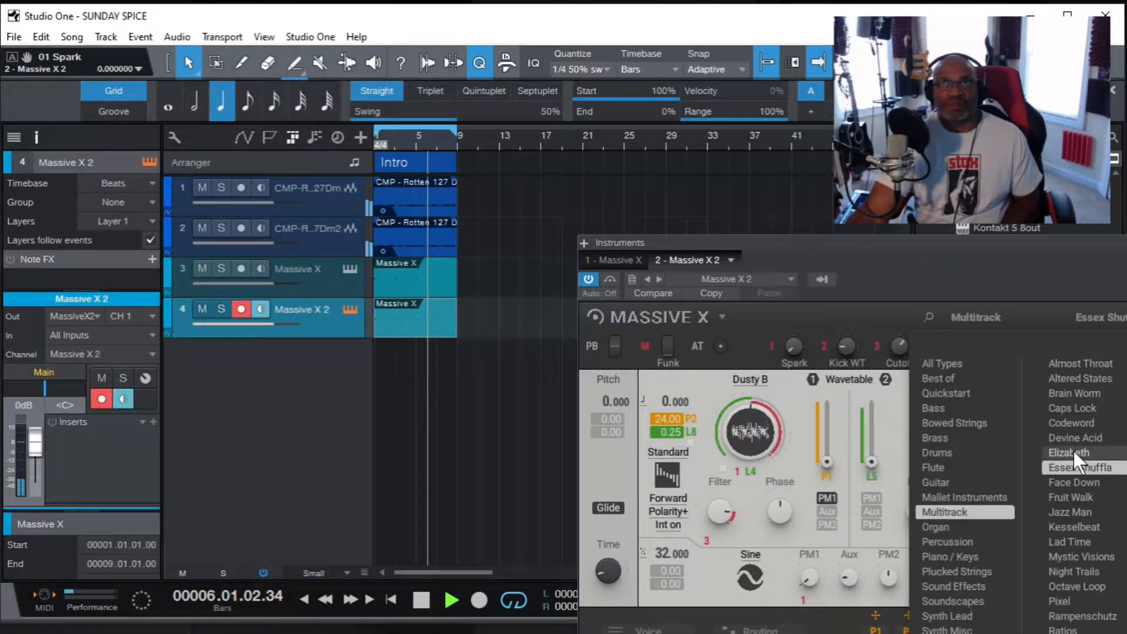
left_click(1073, 450)
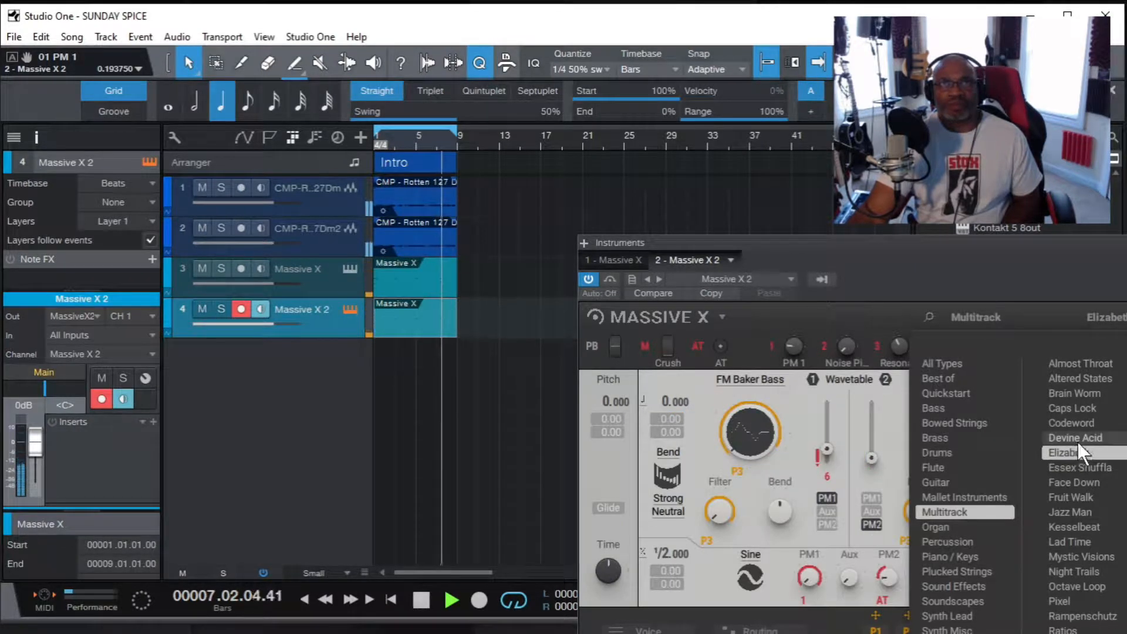
left_click(1081, 436)
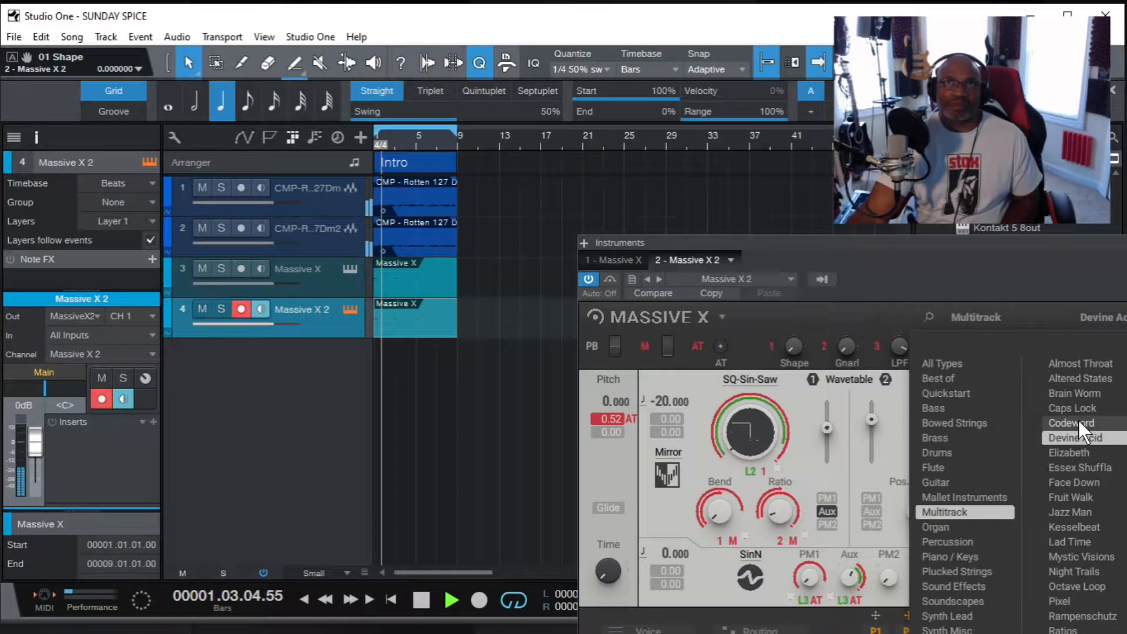
left_click(1079, 420)
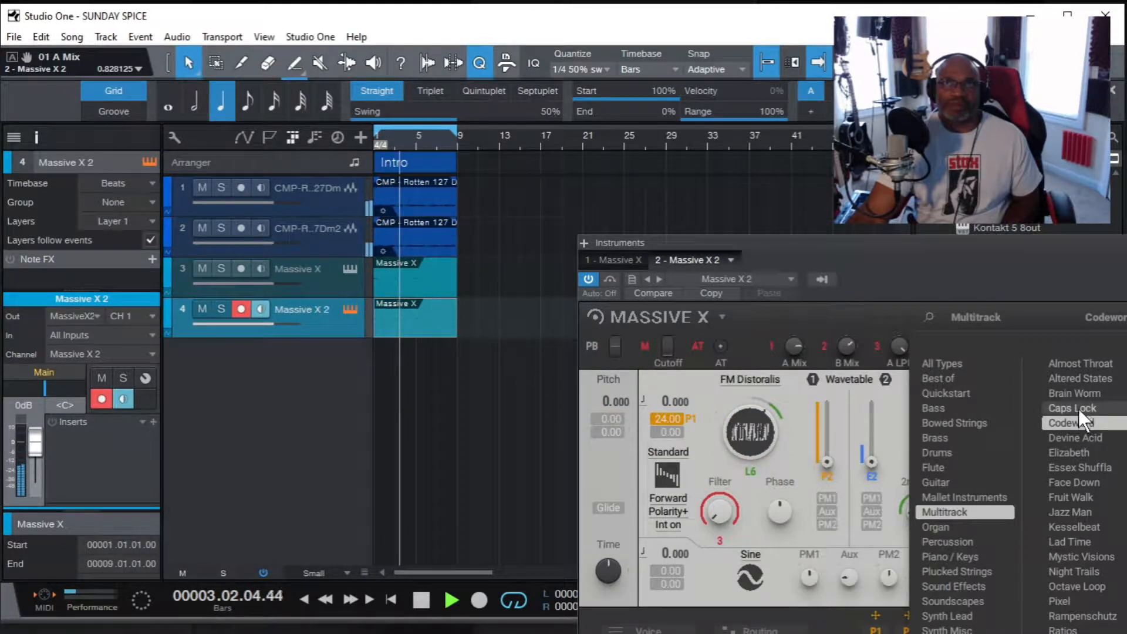
left_click(1079, 406)
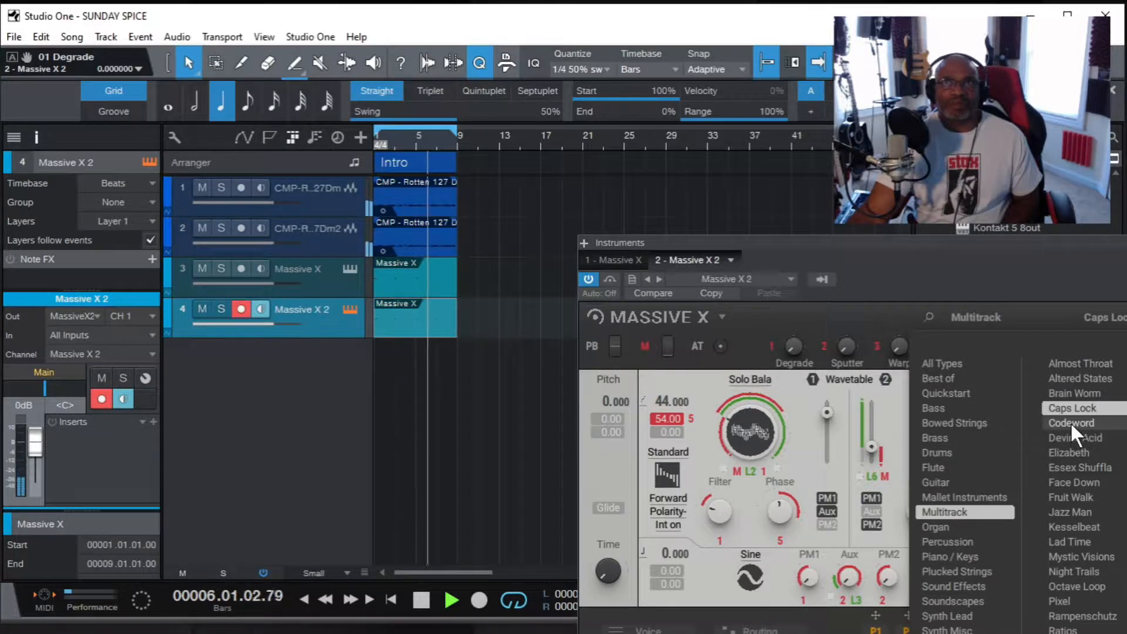
Compare Codeword, Brain Worm, Altered States and Almost Throat against the playing song, and load Almost Throat on Massive X 2.
left_click(1069, 422)
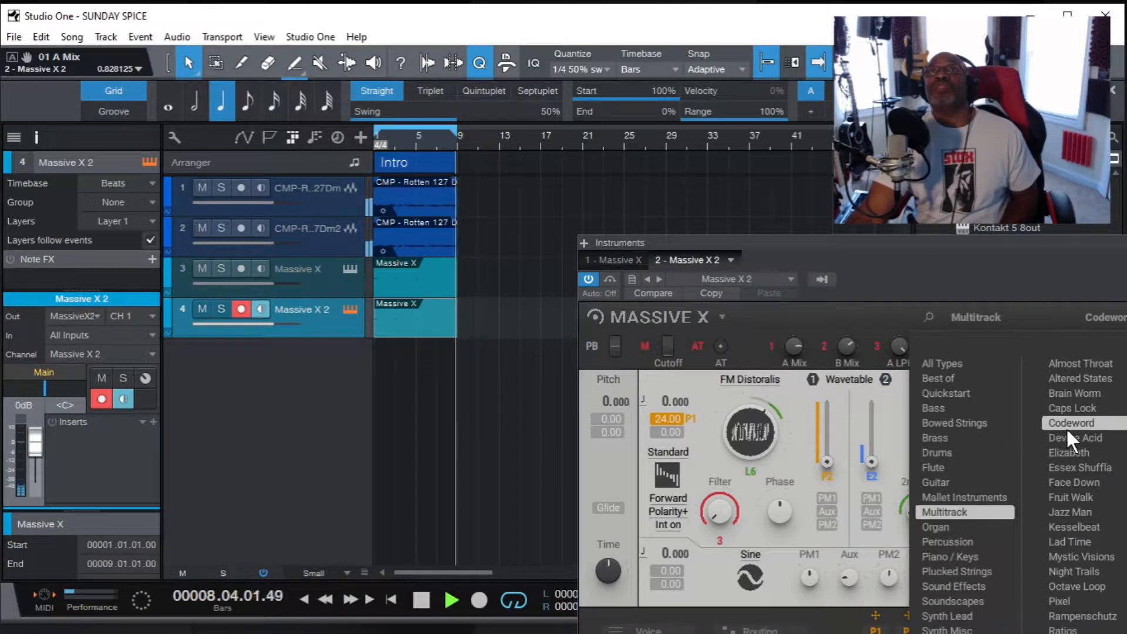
left_click(1076, 390)
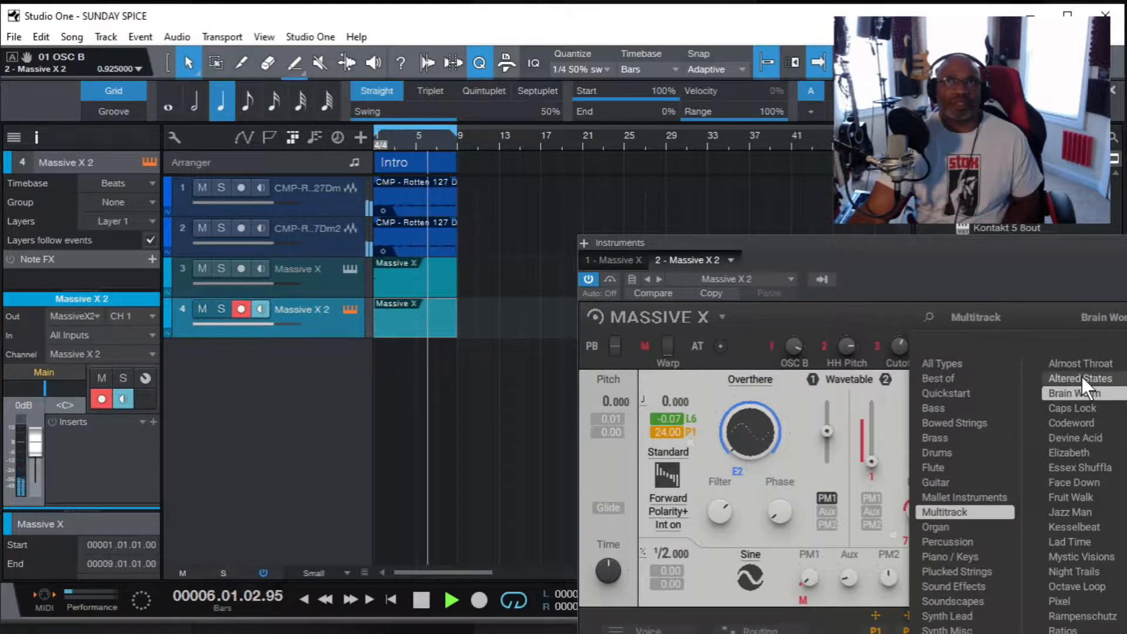
left_click(1081, 377)
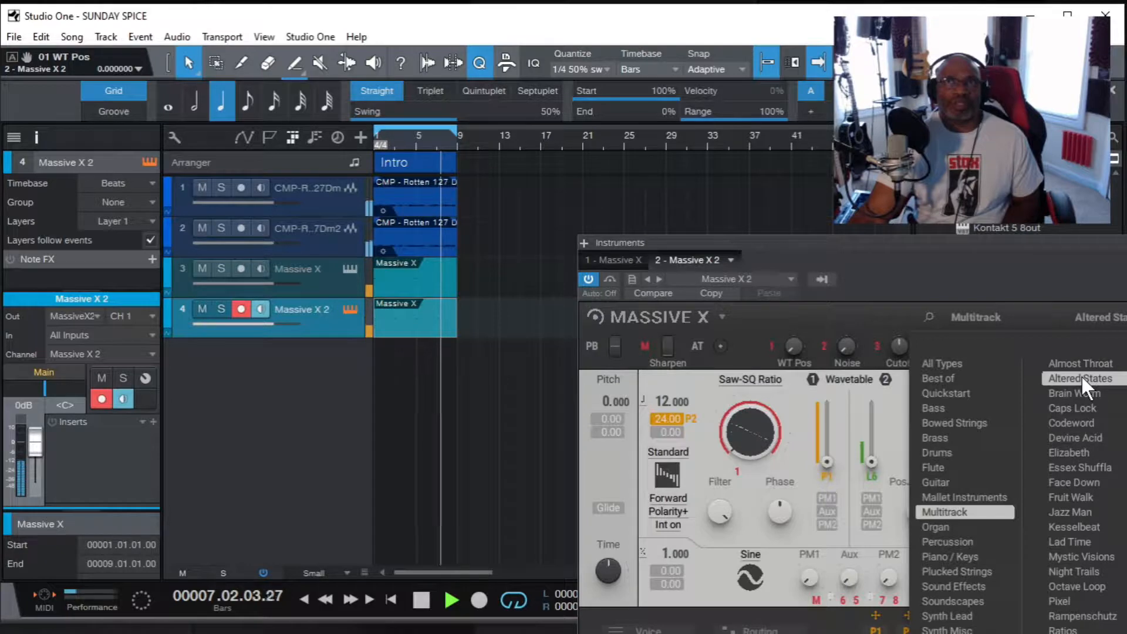
left_click(1082, 364)
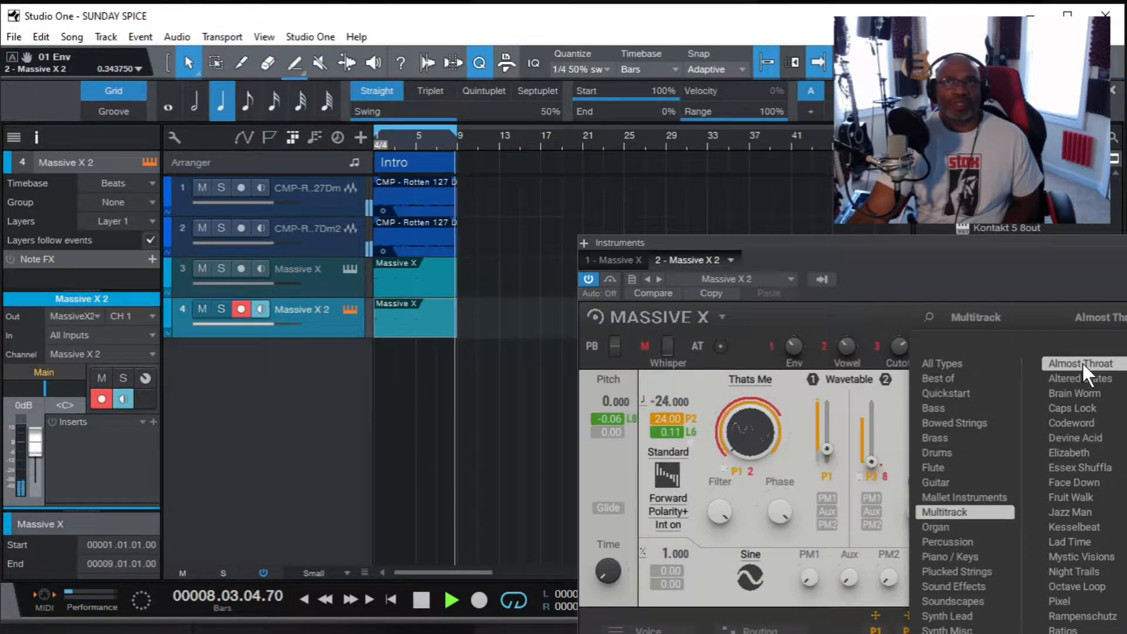
left_click(1083, 424)
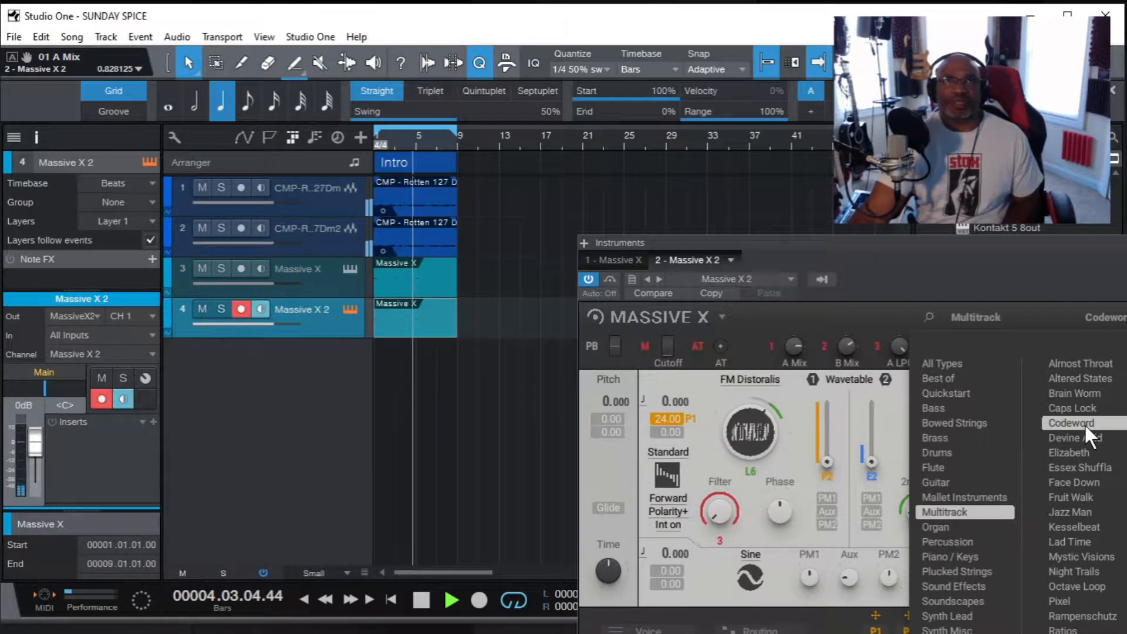
left_click(1091, 363)
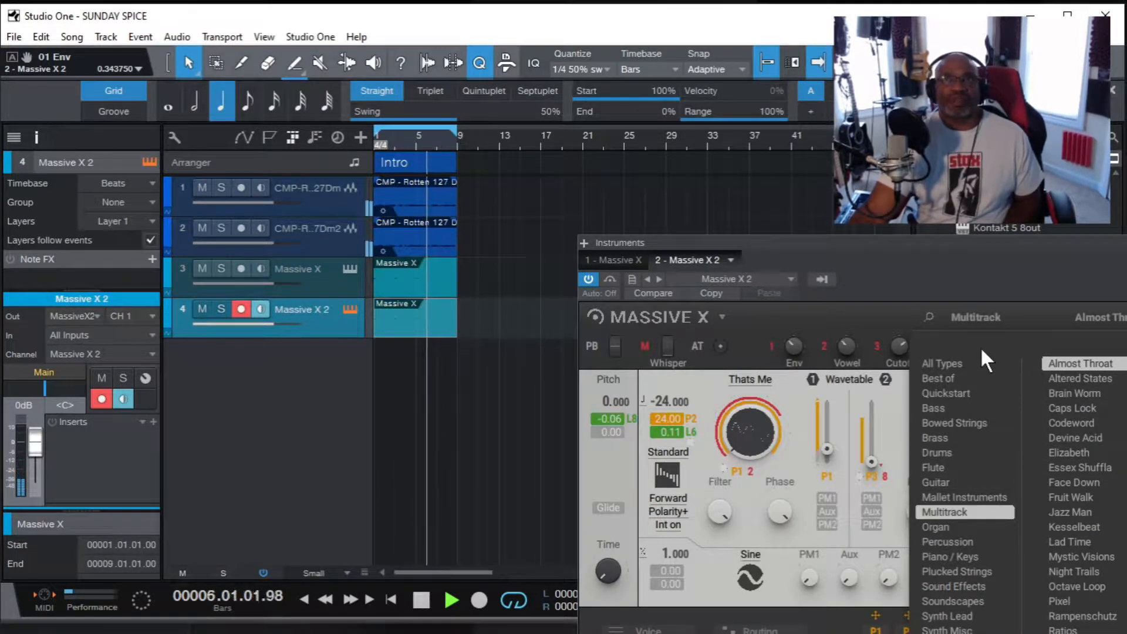
Move the Massive X 2 instrument window aside, close it and stop playback.
left_click_drag(1073, 248, 850, 287)
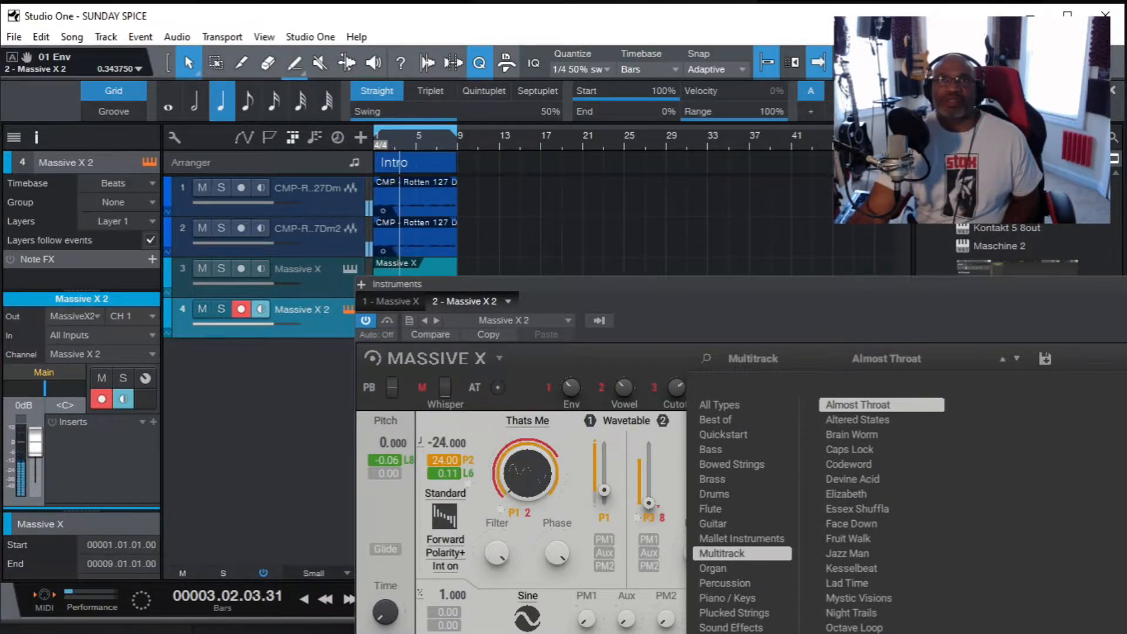
key("F11")
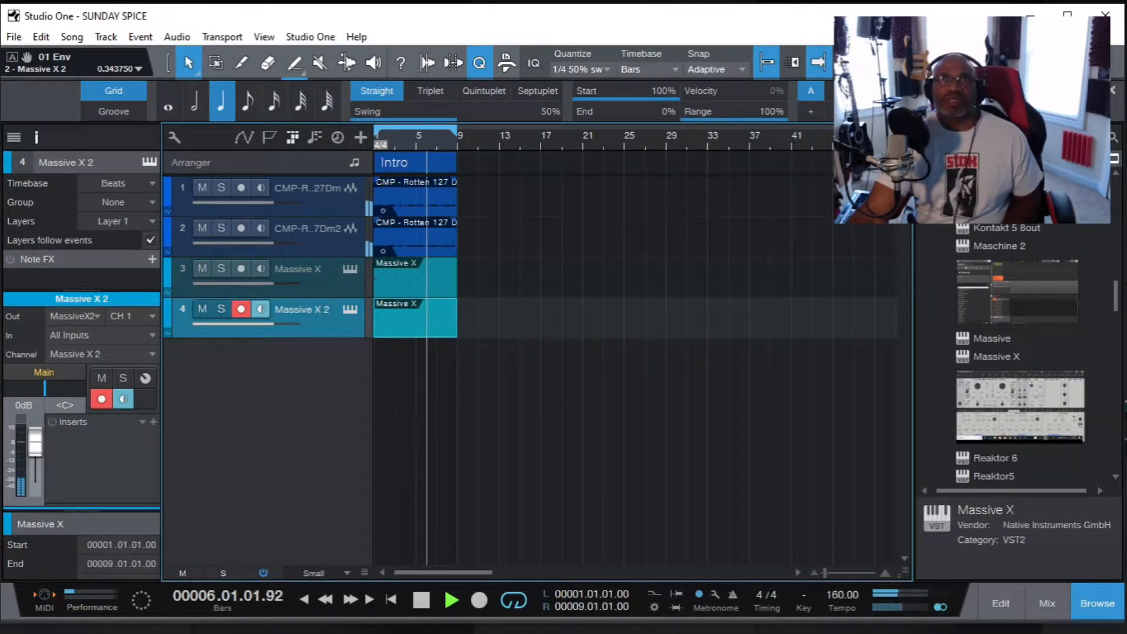
left_click(425, 603)
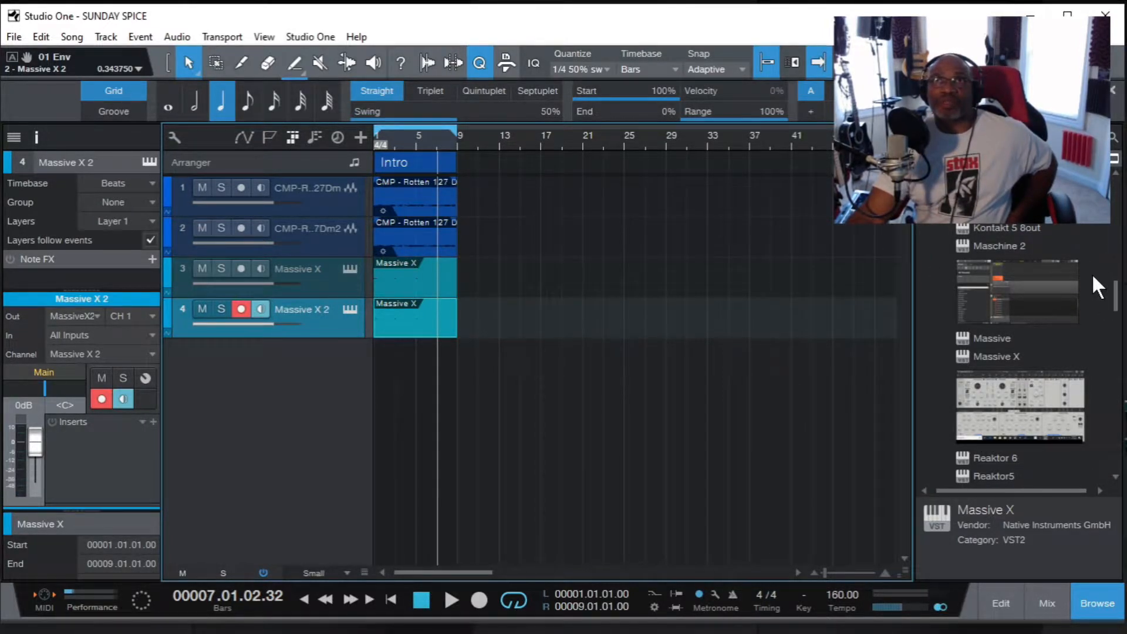
Add an Impact XT drum instrument on a new track below Massive X 2 and move its window up until the pads show.
left_click_drag(1108, 291, 1116, 328)
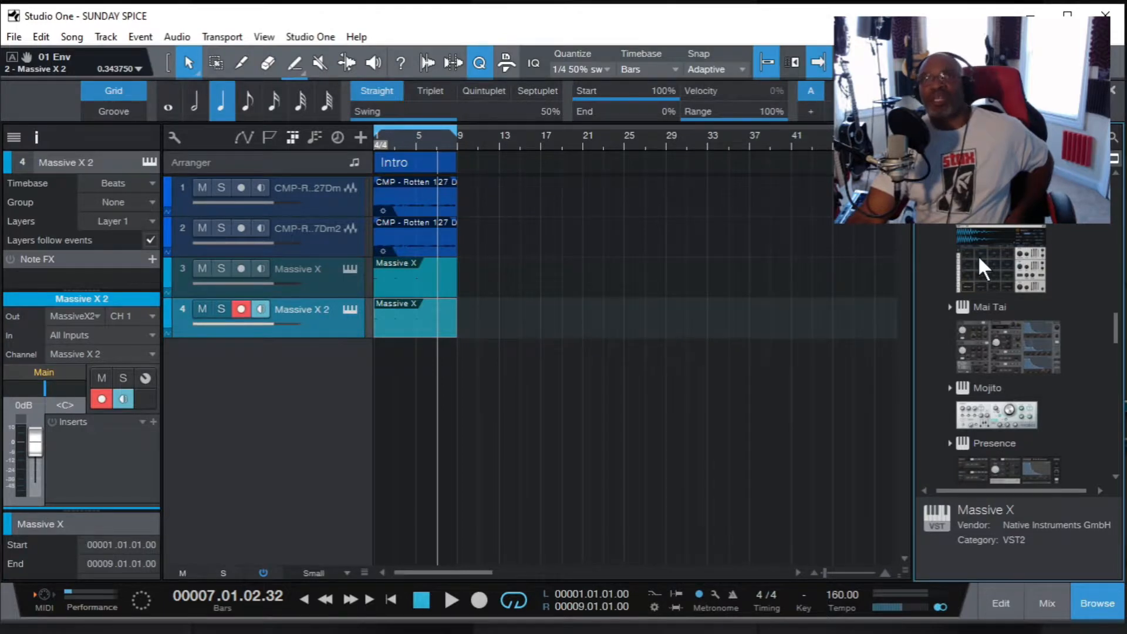
left_click_drag(978, 255, 598, 393)
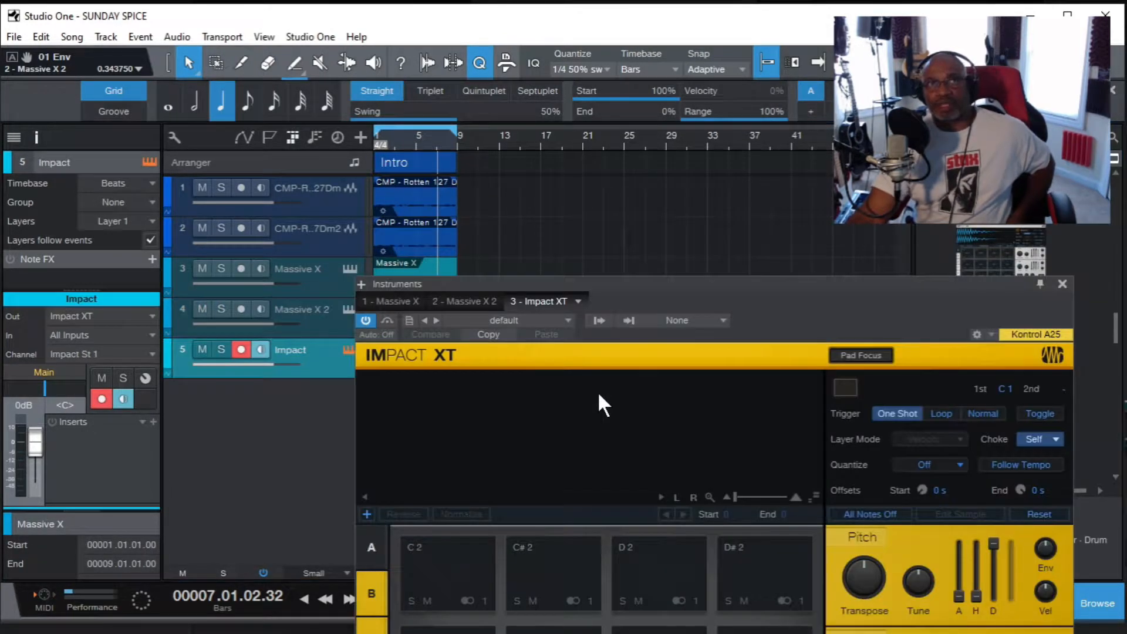
left_click_drag(786, 277, 773, 61)
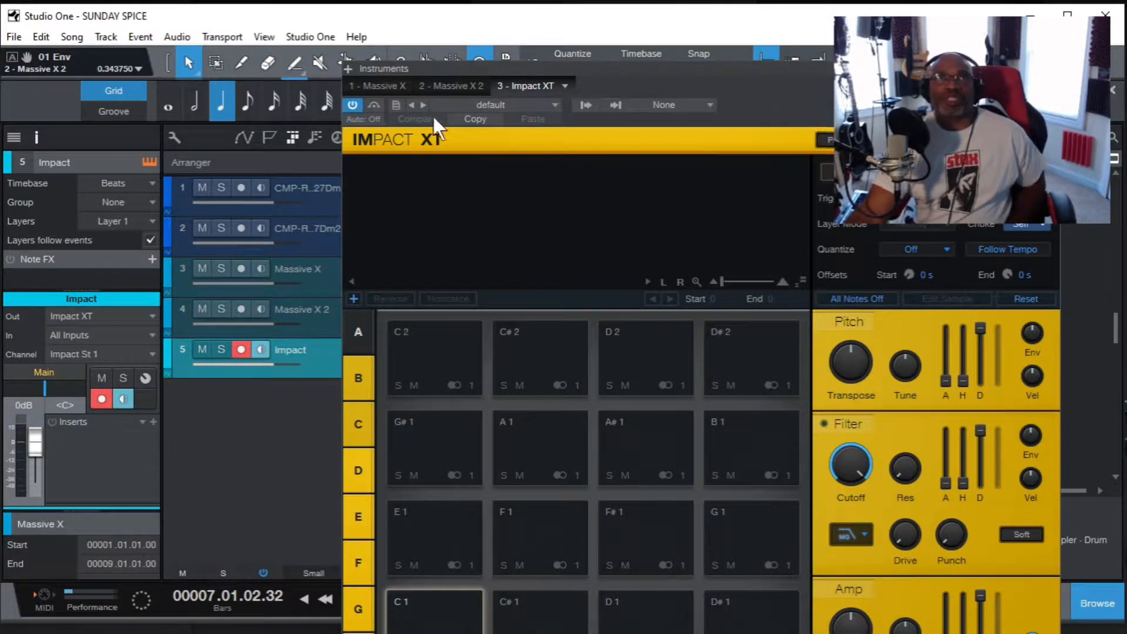
Load the City Kit preset in Impact XT and close the preset list.
left_click(505, 105)
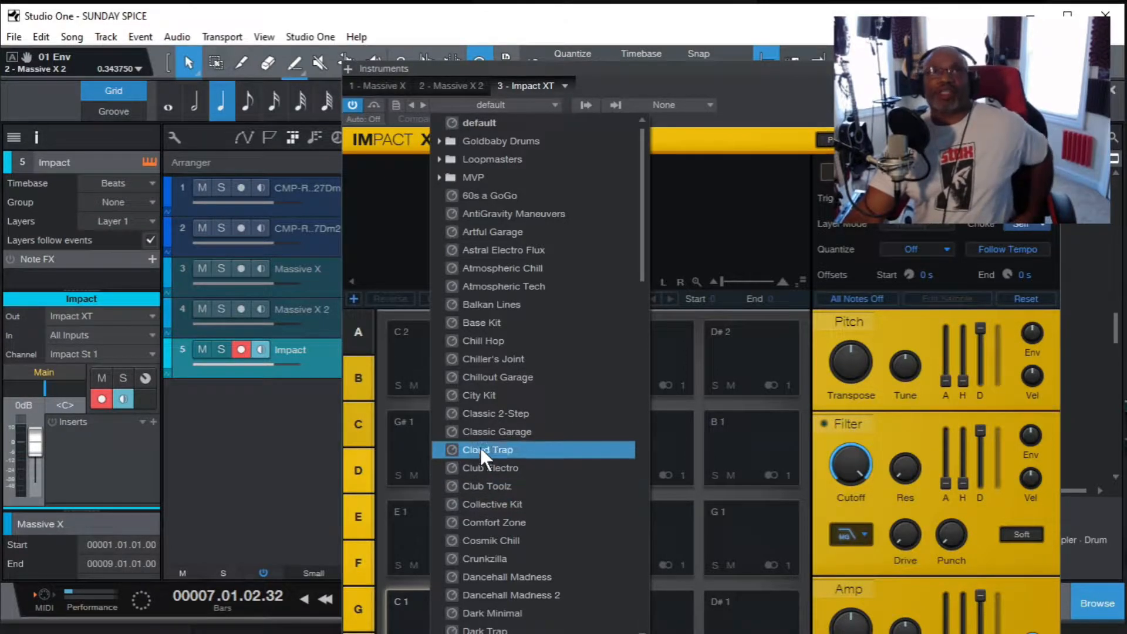
left_click(478, 395)
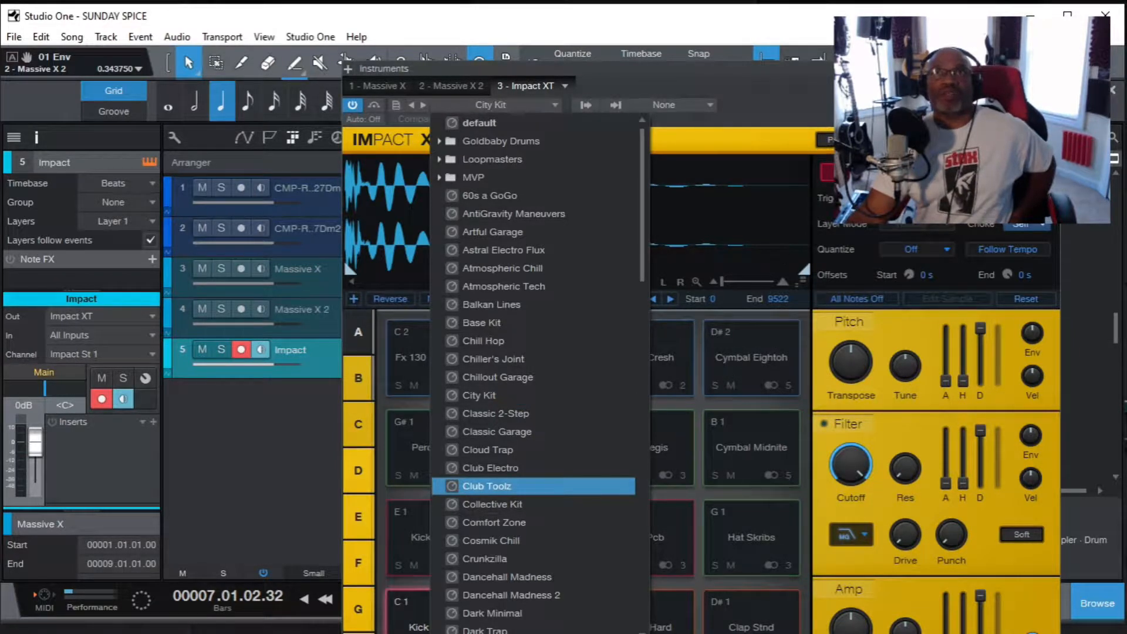
key("Escape")
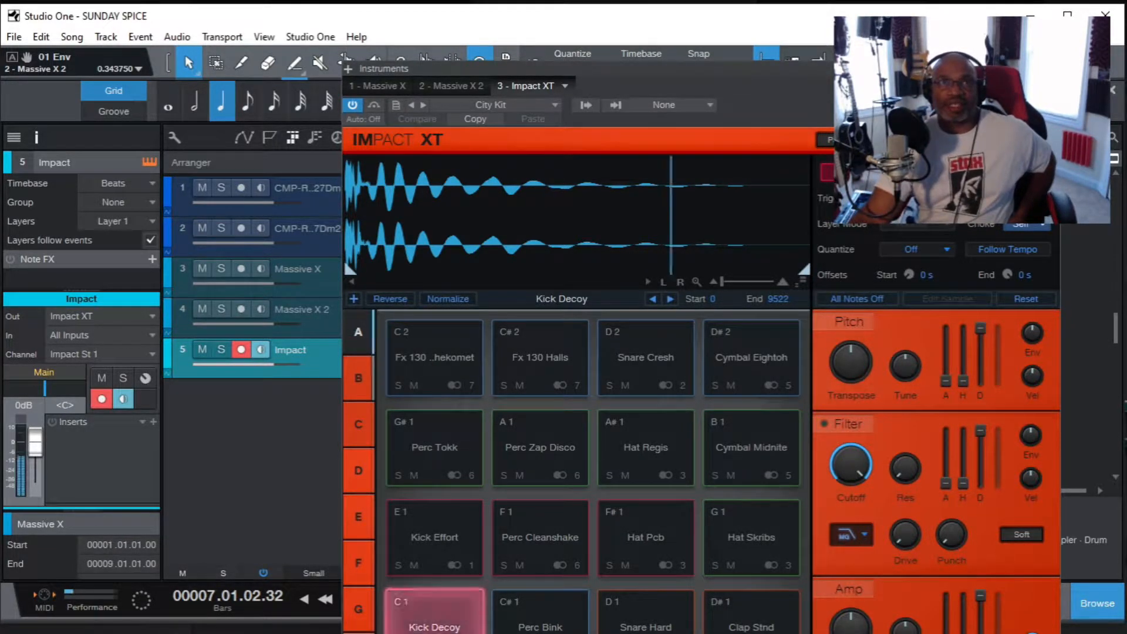
Audition the City Kit pads Perc Bink, Snare Hard, Perc Cleanshake, Clap Stnd, Hat Skribs and Kick Effort.
left_click(539, 609)
left_click(649, 621)
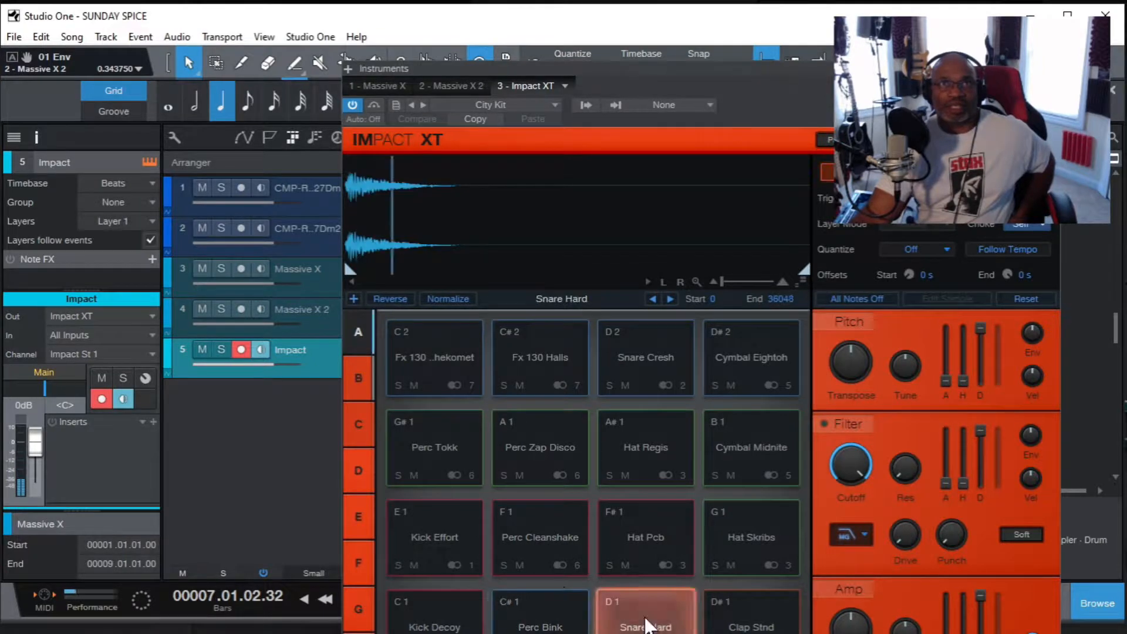
left_click(545, 554)
left_click(658, 623)
left_click(746, 619)
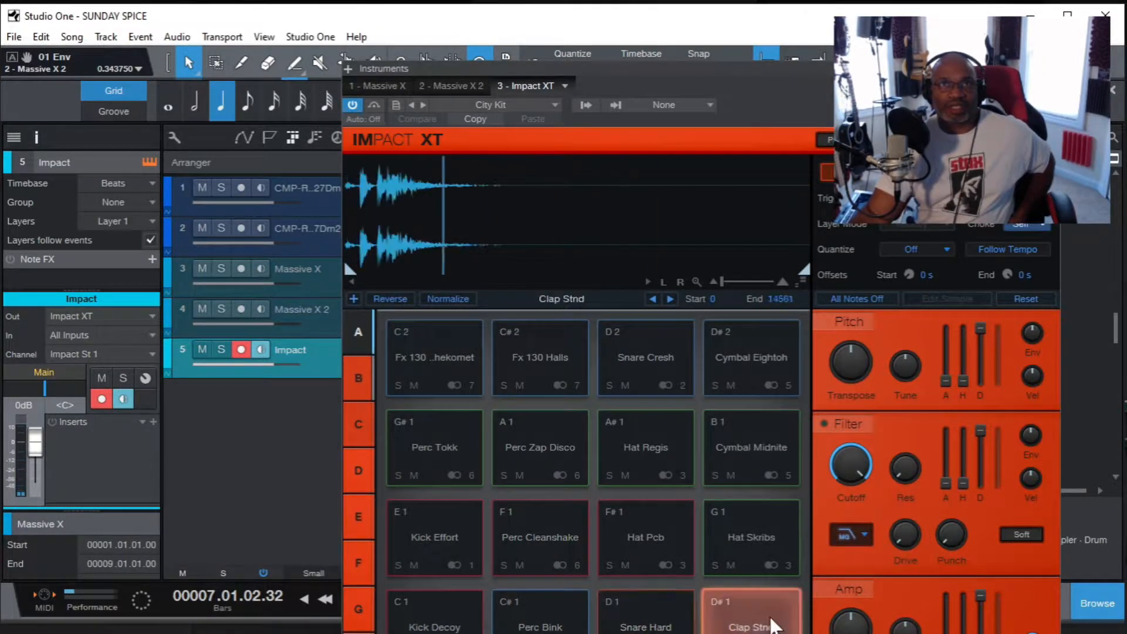
left_click(720, 519)
left_click(449, 549)
left_click(425, 520)
left_click(425, 519)
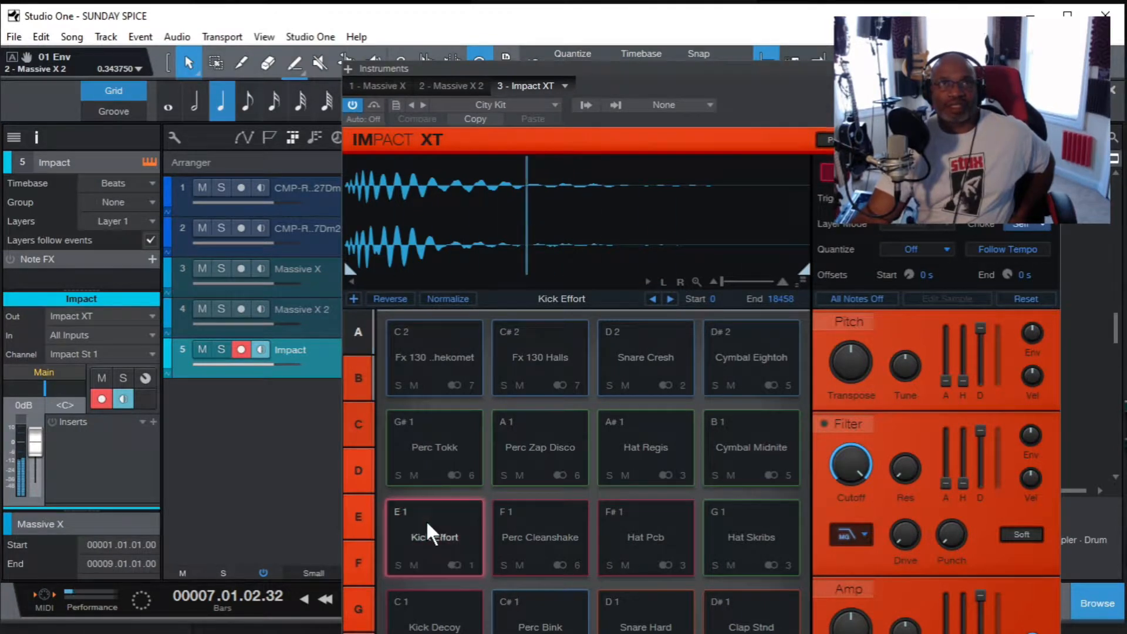
Audition the City Kit pads in the two upper rows, from Perc Tokk to Fx 130 Nightofthekomet, and finish with Kick Decoy.
left_click(435, 449)
left_click(543, 450)
left_click(646, 443)
left_click(741, 431)
left_click(722, 382)
left_click(624, 359)
left_click(526, 361)
left_click(434, 363)
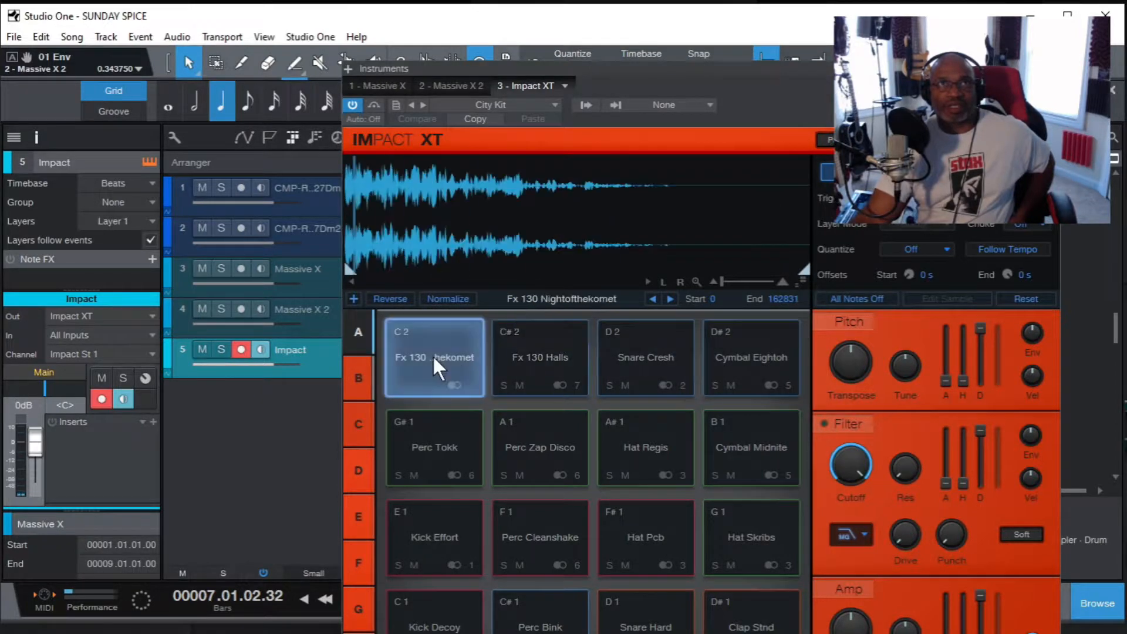
left_click(445, 599)
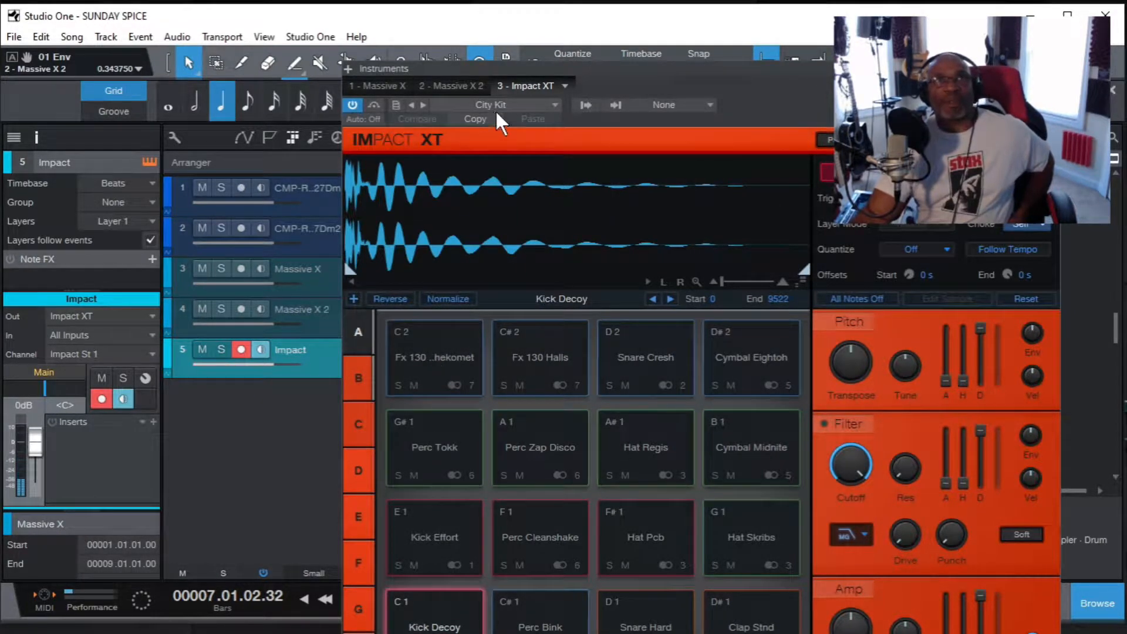
Replace the kit in Impact XT with the Comfort Zone preset and close the preset list.
left_click(555, 101)
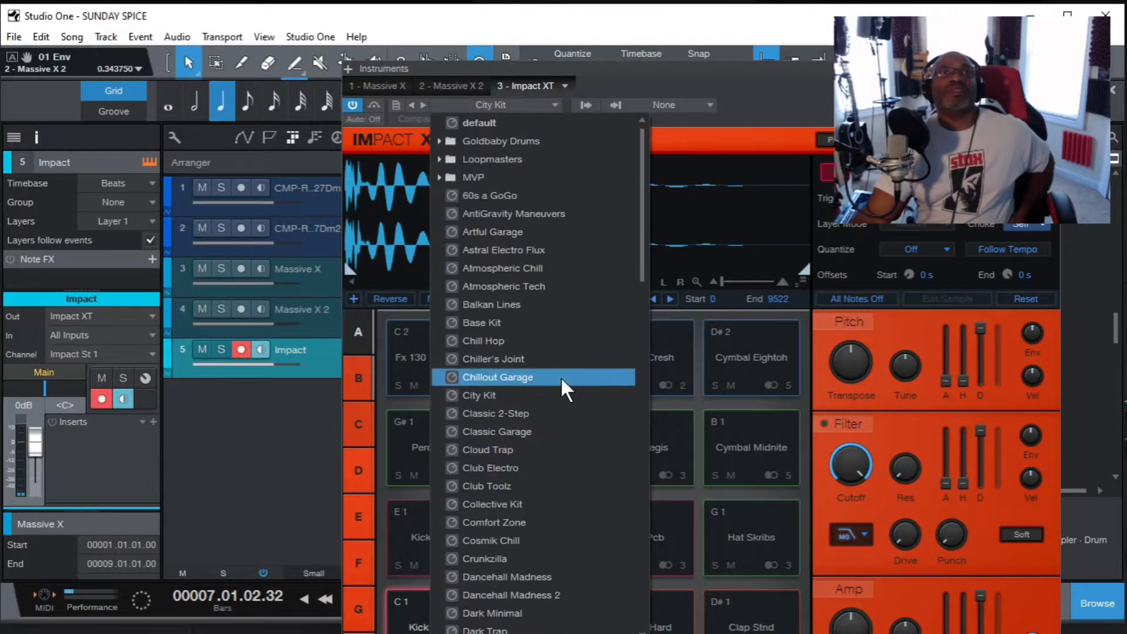
left_click(508, 522)
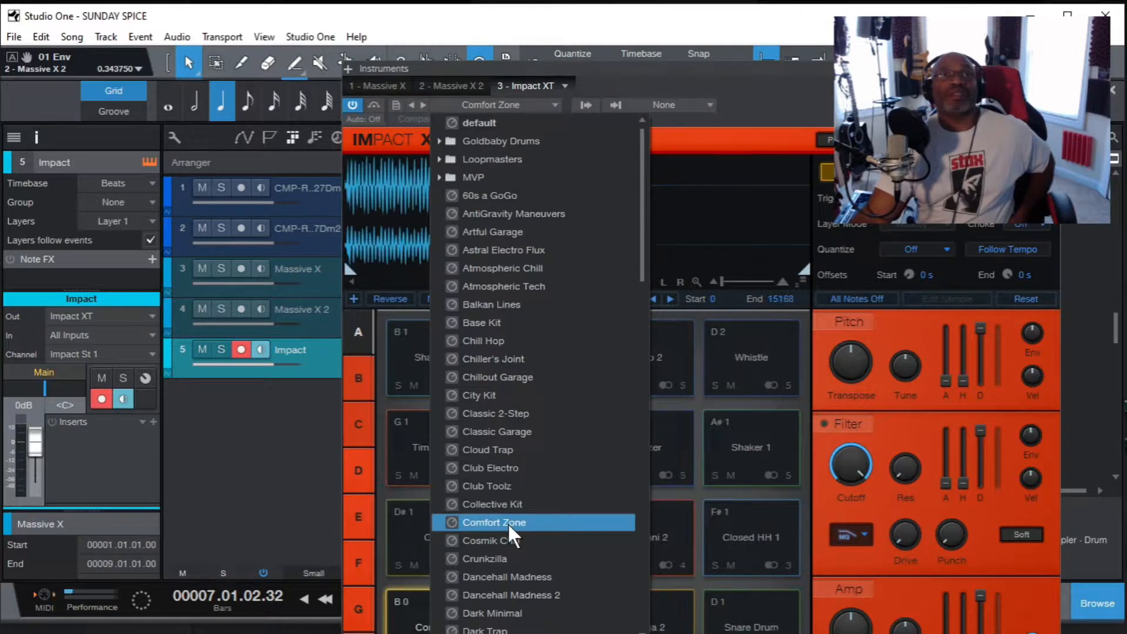
left_click(411, 627)
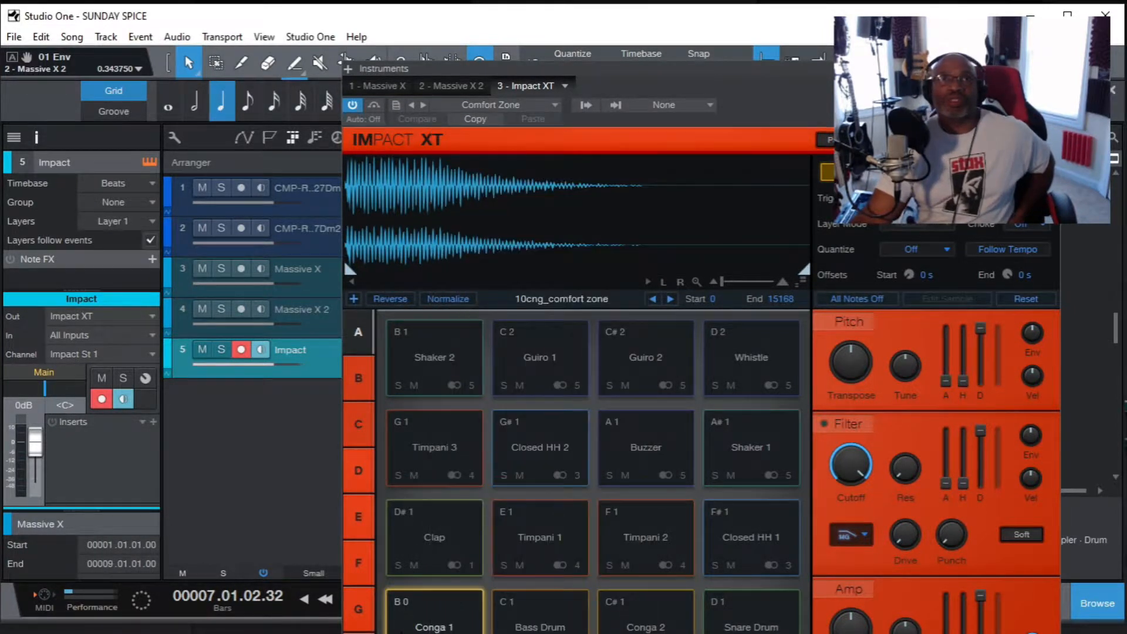
Audition the Comfort Zone pads, including Clap, Bass Drum, Conga 2, the timpani, guiros, shakers, Whistle and both closed hi-hats.
left_click(437, 521)
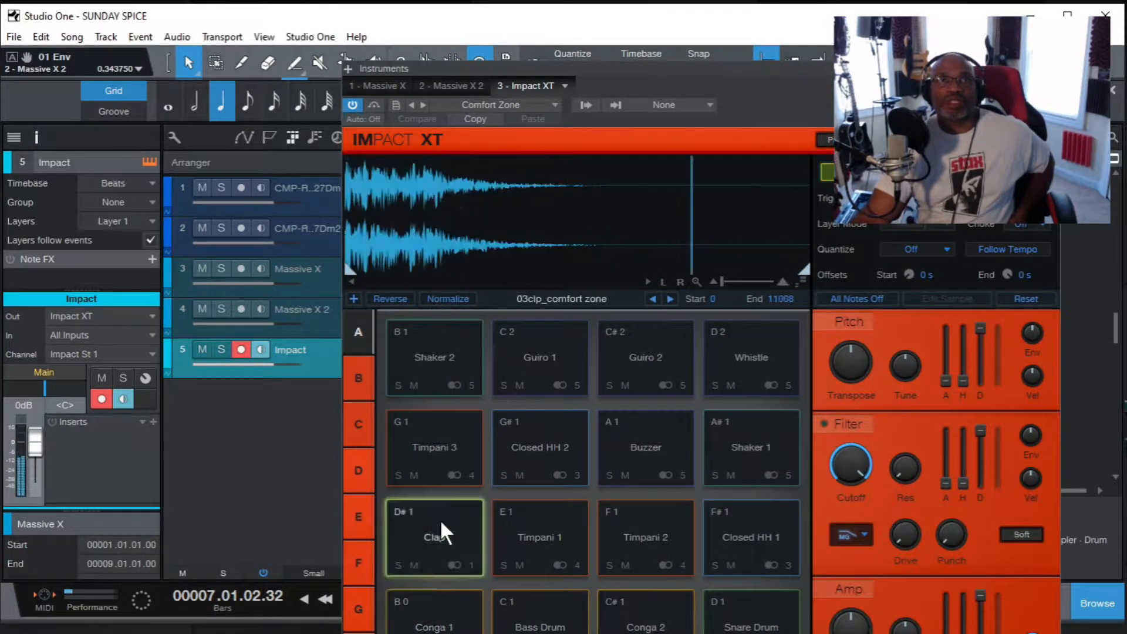
left_click(546, 624)
left_click(622, 625)
left_click(544, 517)
left_click(439, 445)
left_click(541, 433)
left_click(525, 365)
left_click(434, 358)
left_click(676, 367)
left_click(764, 351)
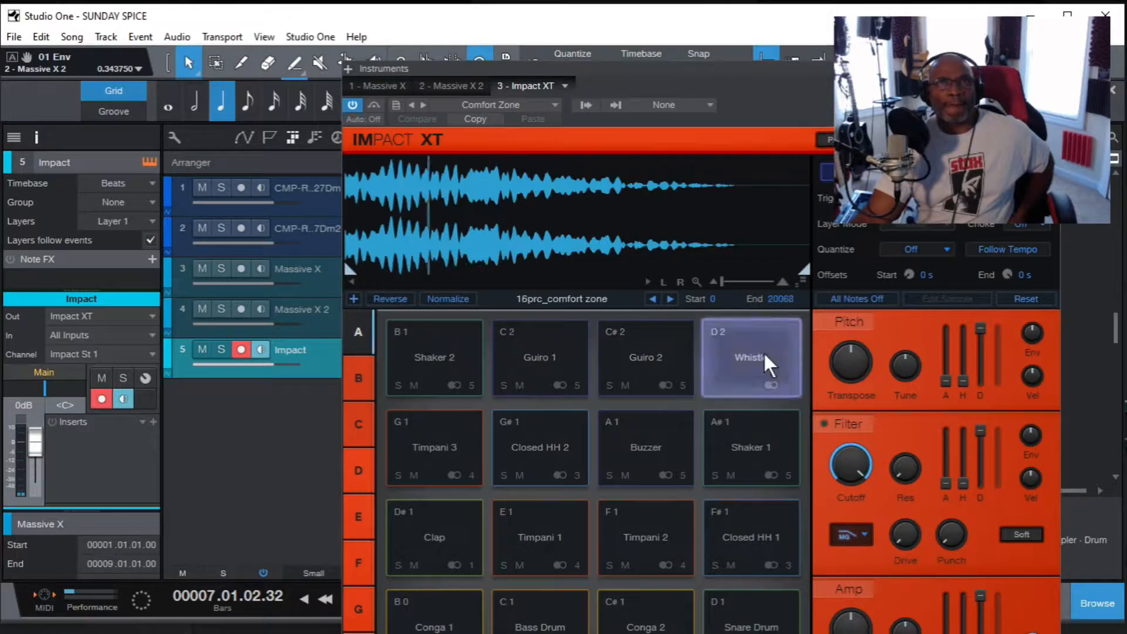
left_click(748, 448)
left_click(755, 520)
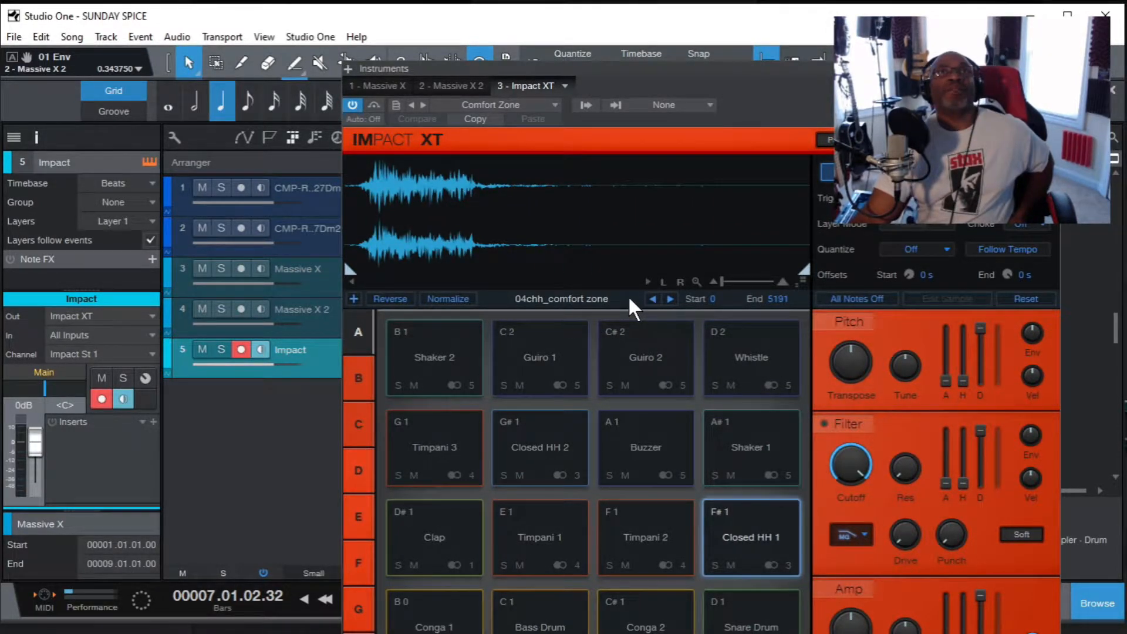
Switch the Closed HH 1 pad to the sample 05chh_comfort zone and audition the Guiro 2, Guiro 1 and Shaker 2 pads.
left_click(673, 297)
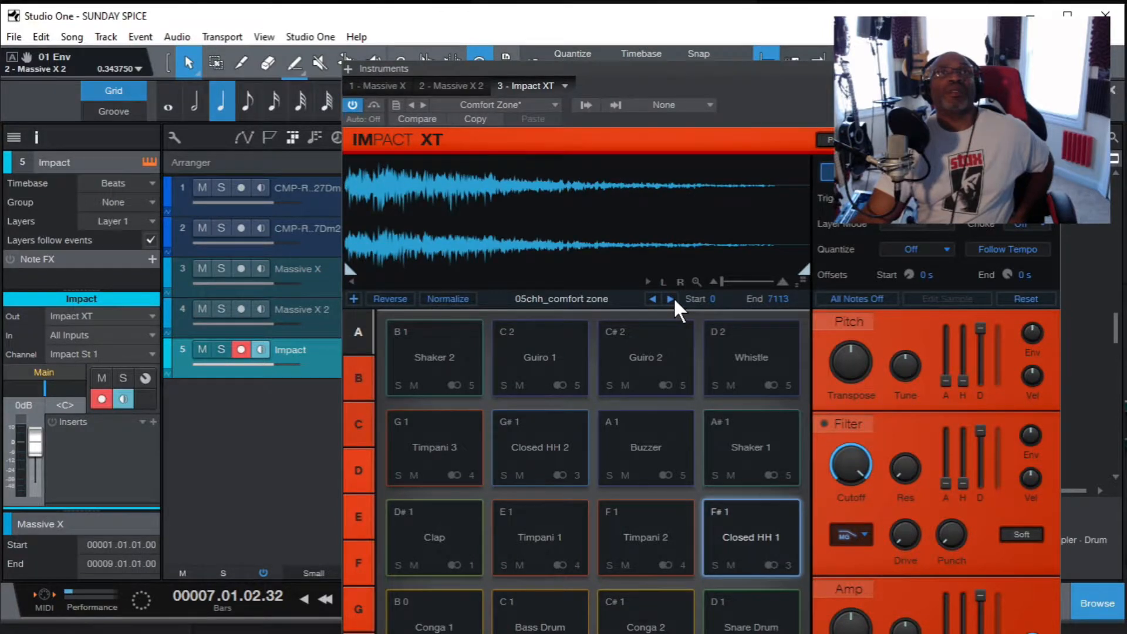
left_click(616, 366)
left_click(516, 375)
left_click(432, 367)
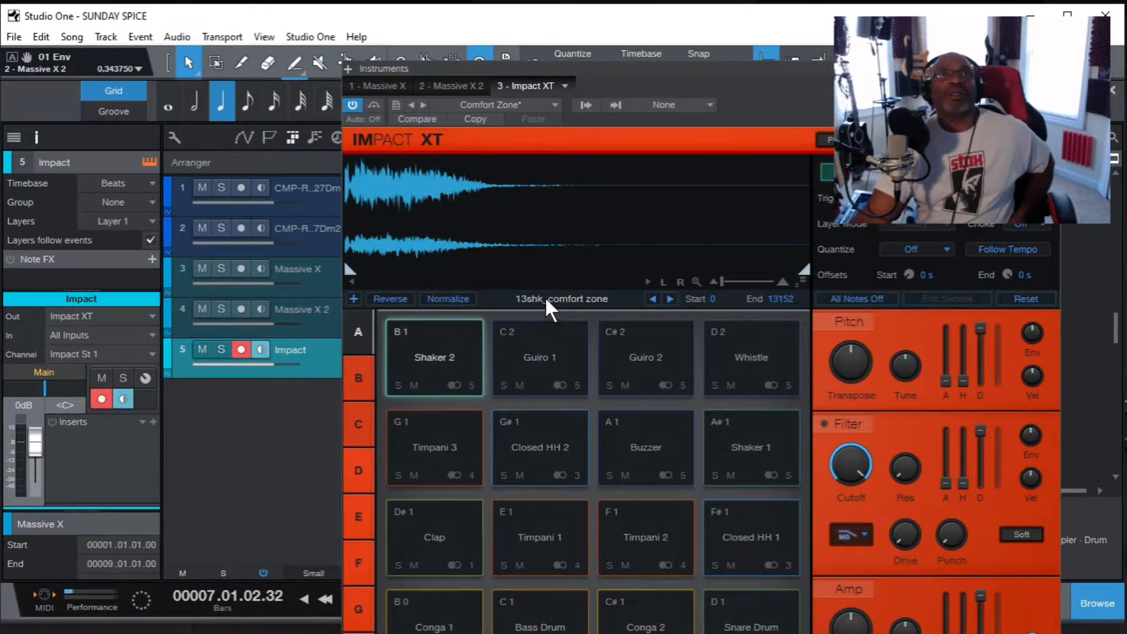
Replace the kit in Impact XT with the Smokey Kit preset and close the preset list.
left_click(485, 100)
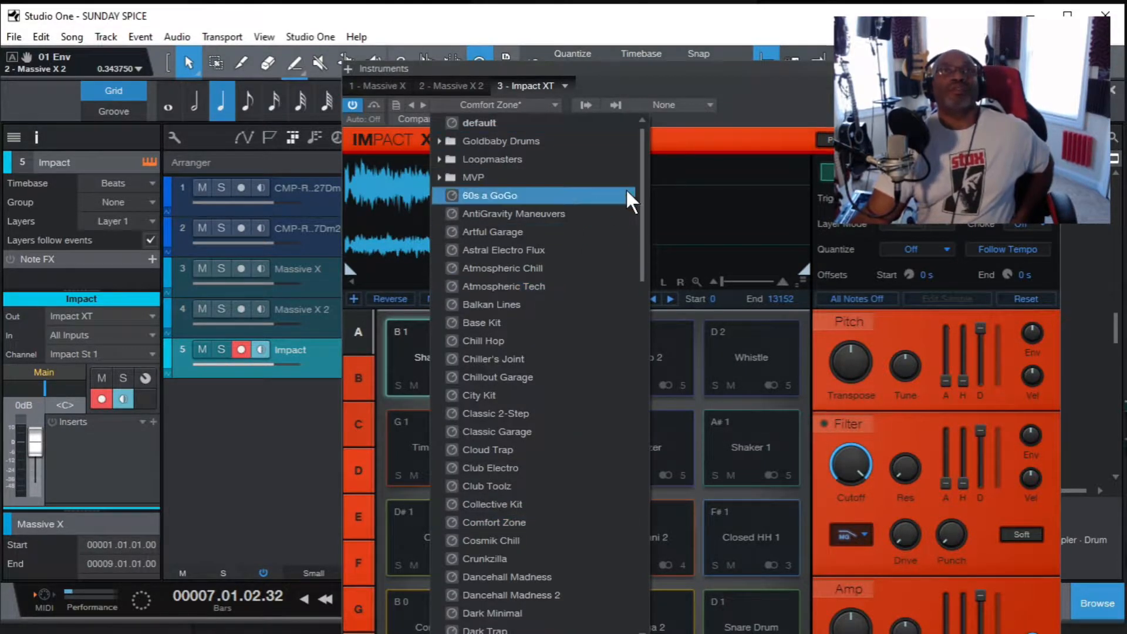
left_click_drag(640, 203, 692, 477)
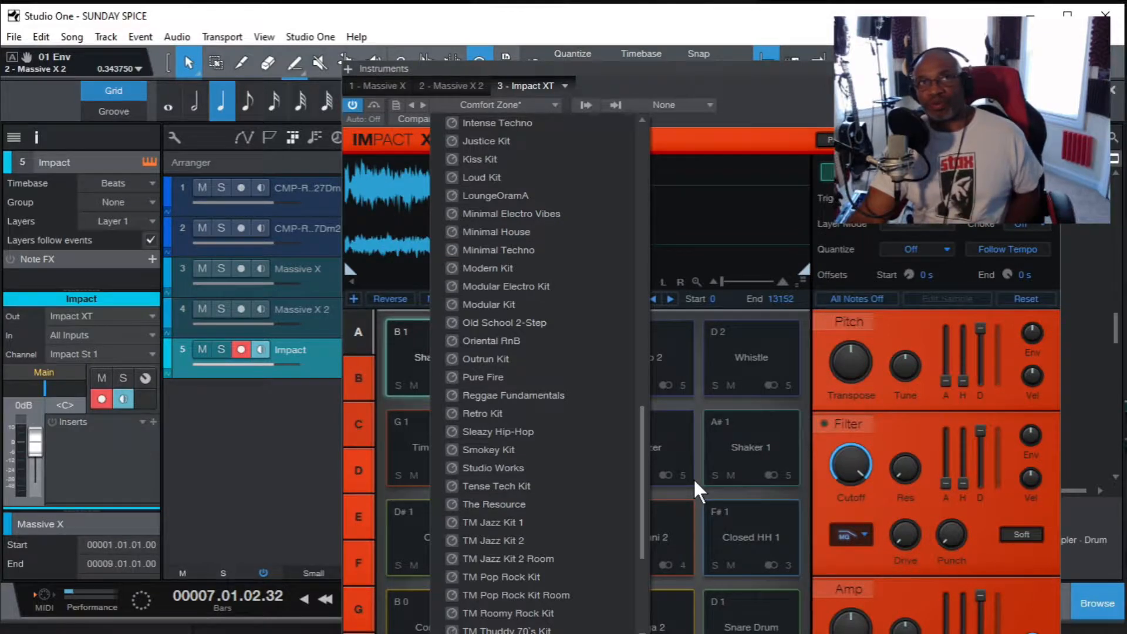
left_click(489, 449)
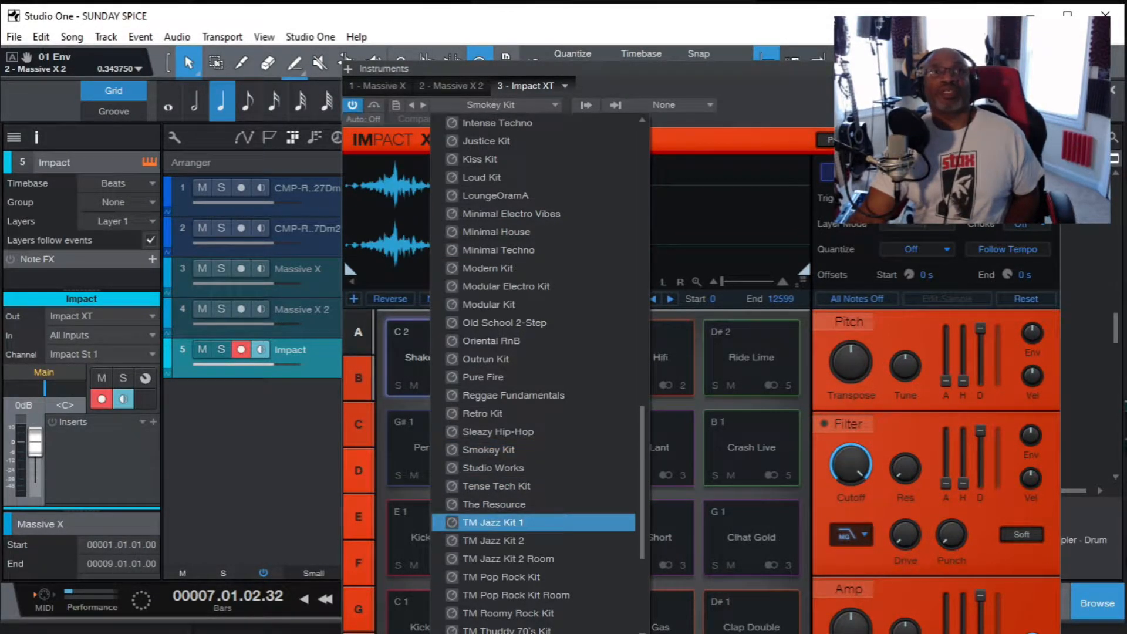
left_click(434, 613)
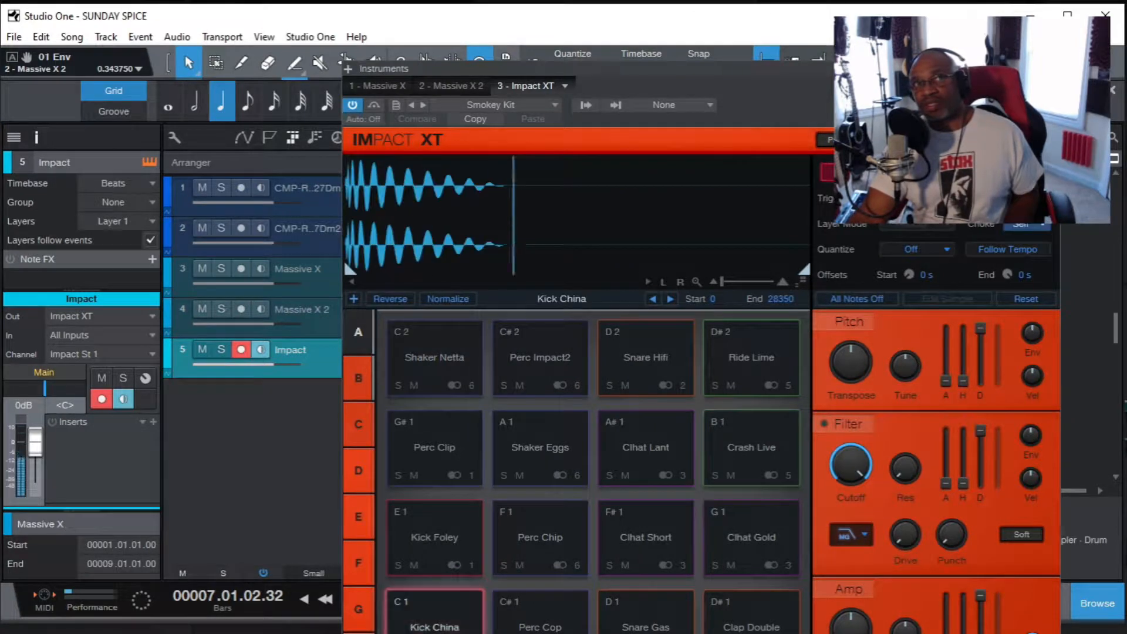
Audition the Smokey Kit pads in the two lower rows, including Kick Foley, Perc Cop, Perc Chip and Snare Gas, repeating Kick China.
left_click(425, 527)
left_click(534, 600)
left_click(544, 539)
left_click(637, 621)
left_click(470, 627)
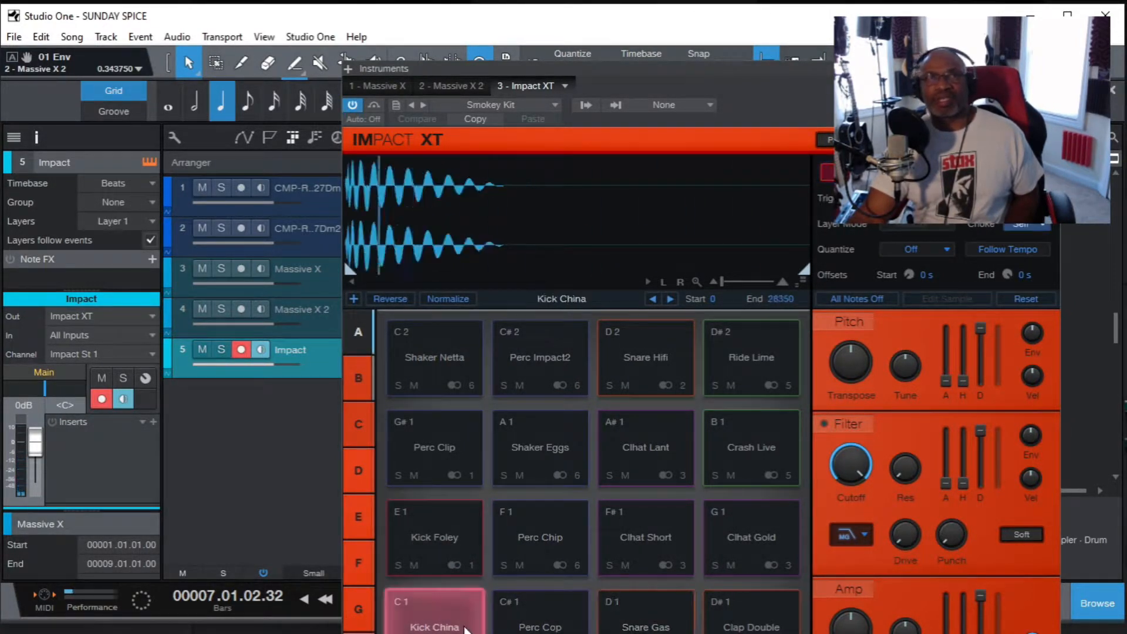
left_click(472, 630)
left_click(469, 630)
left_click(509, 631)
left_click(446, 629)
left_click(640, 625)
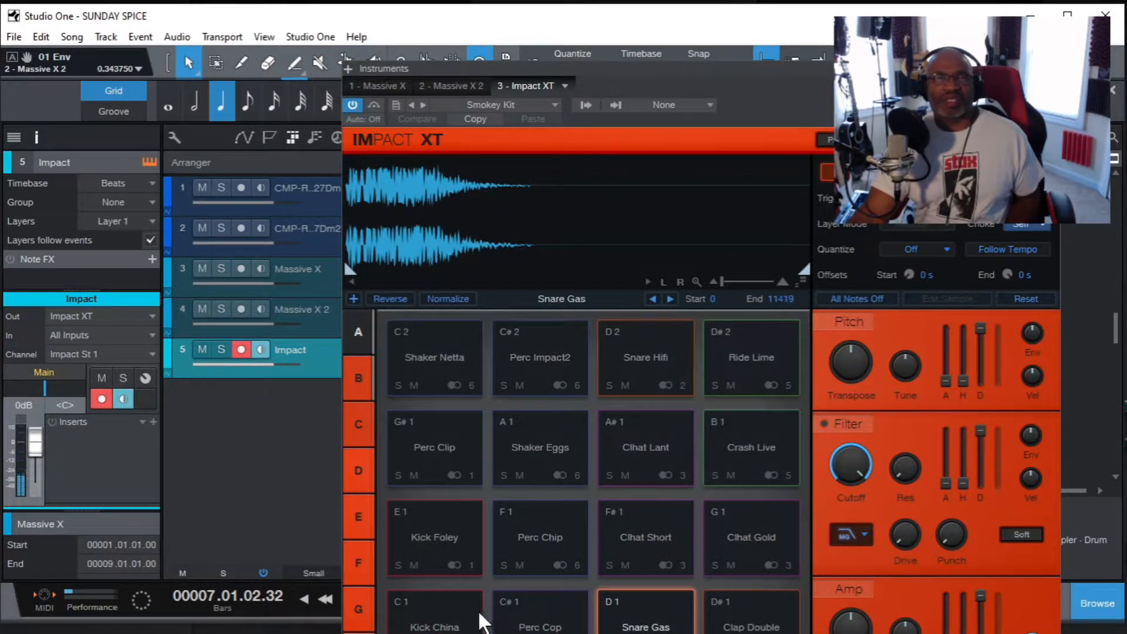
left_click(467, 621)
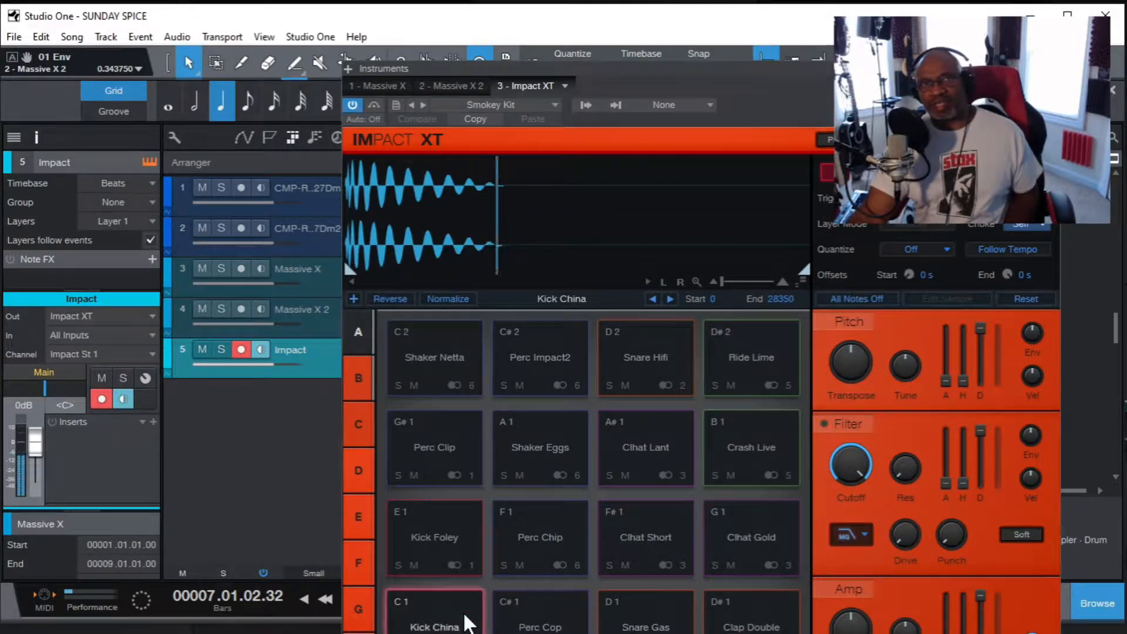
Audition the remaining Smokey Kit percussion, shaker, Snare Hifi, ride, crash and closed hi-hat pads, and finish with Kick China.
left_click(425, 543)
left_click(413, 445)
left_click(416, 369)
left_click(513, 365)
left_click(638, 360)
left_click(762, 352)
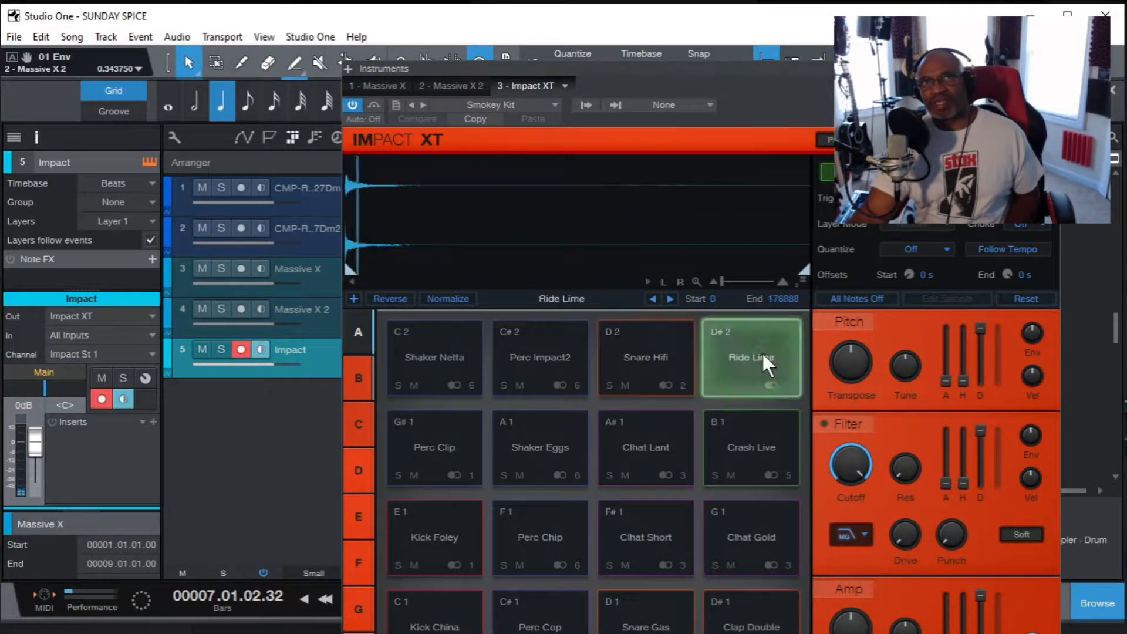
left_click(770, 429)
left_click(636, 439)
left_click(733, 516)
left_click(661, 533)
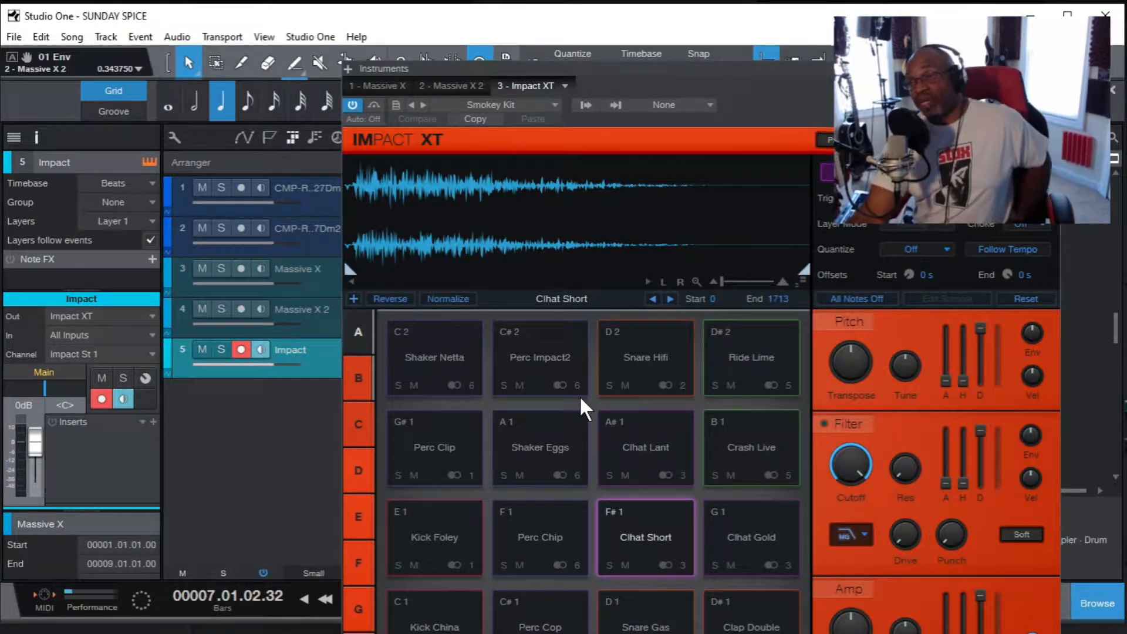
left_click(446, 629)
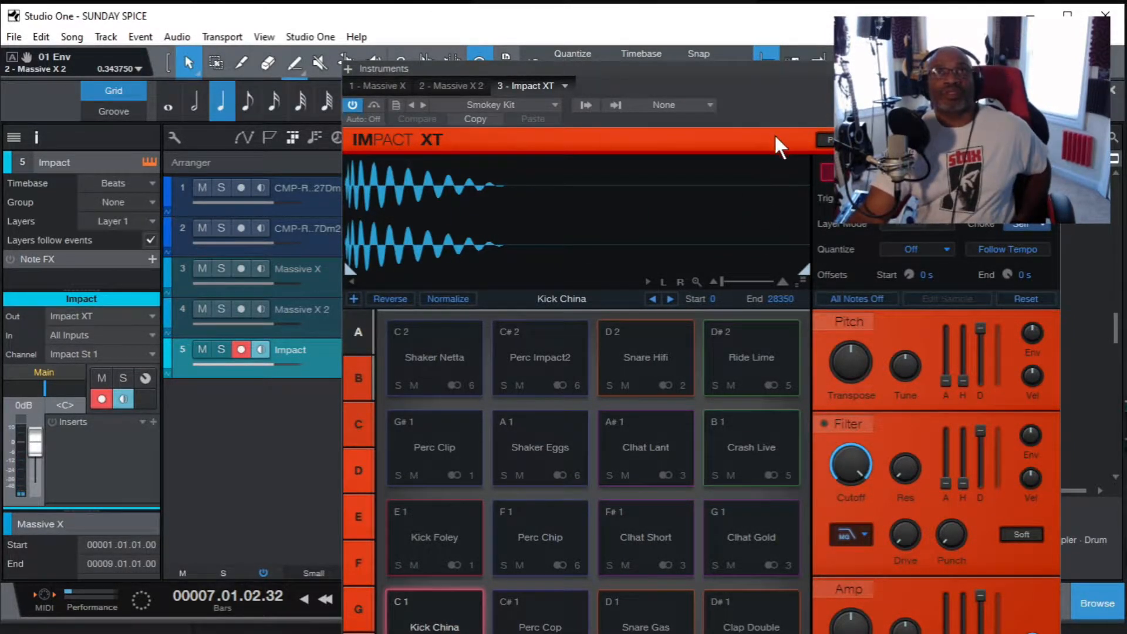
Insert a pattern at the start of the song on the Impact track and open it for editing, with the instrument window out of view.
left_click_drag(756, 64, 997, 290)
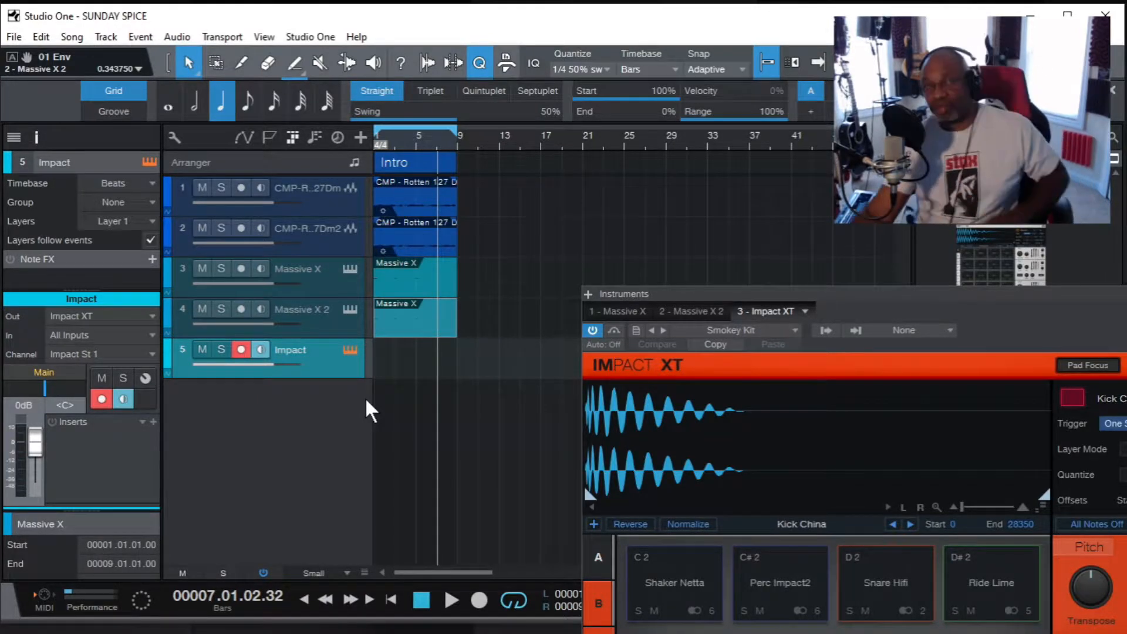
left_click(392, 598)
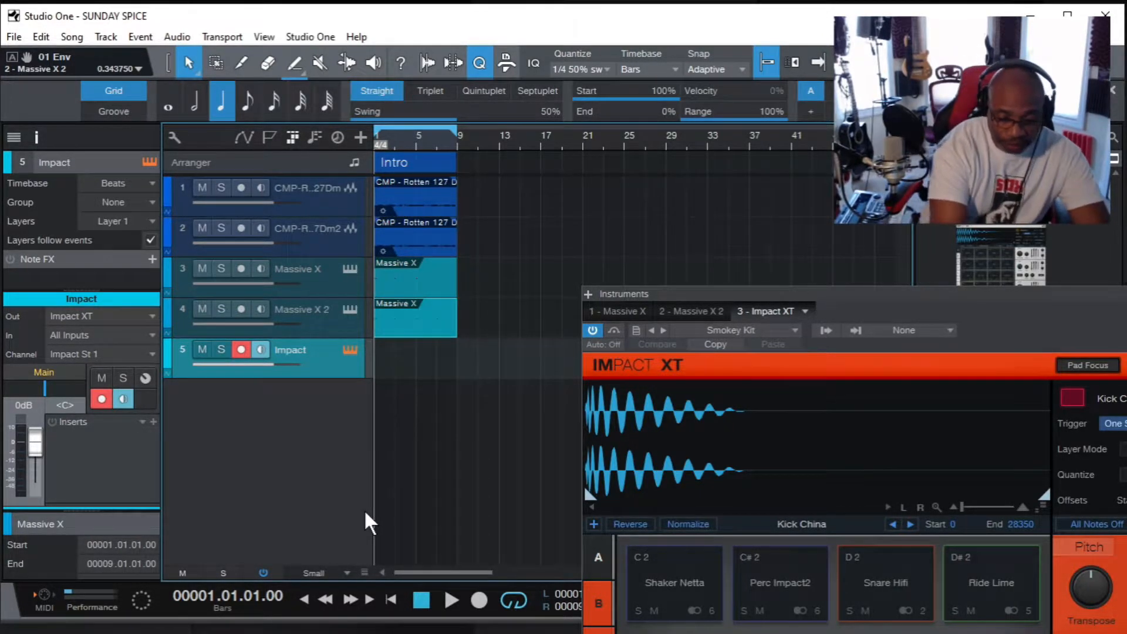
key("ctrl+shift+p")
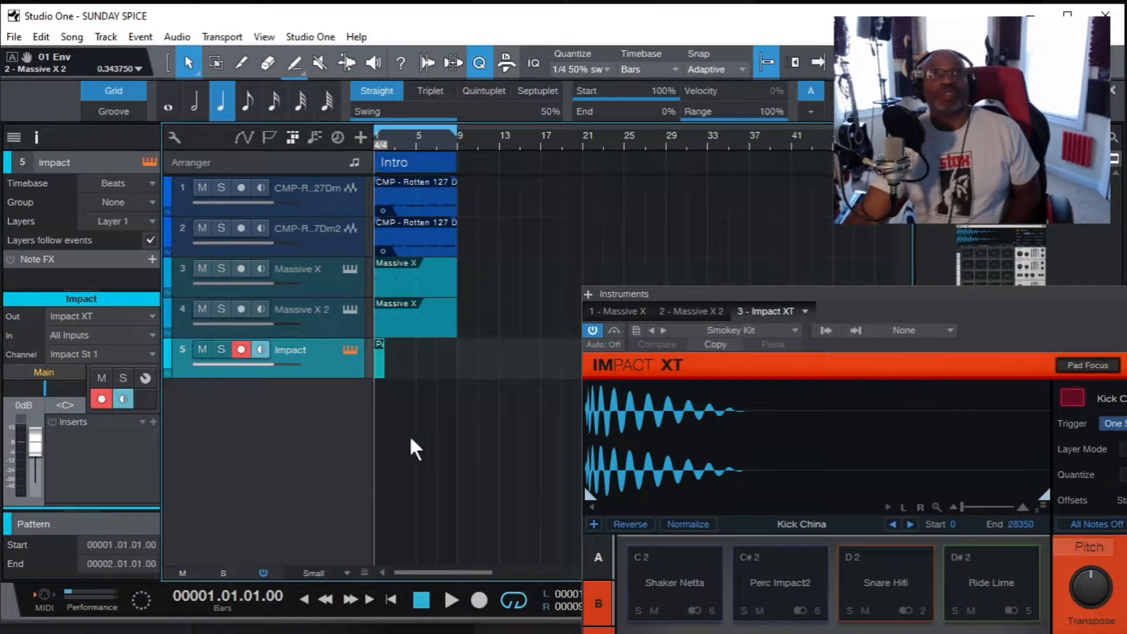
left_click_drag(1048, 292, 846, 599)
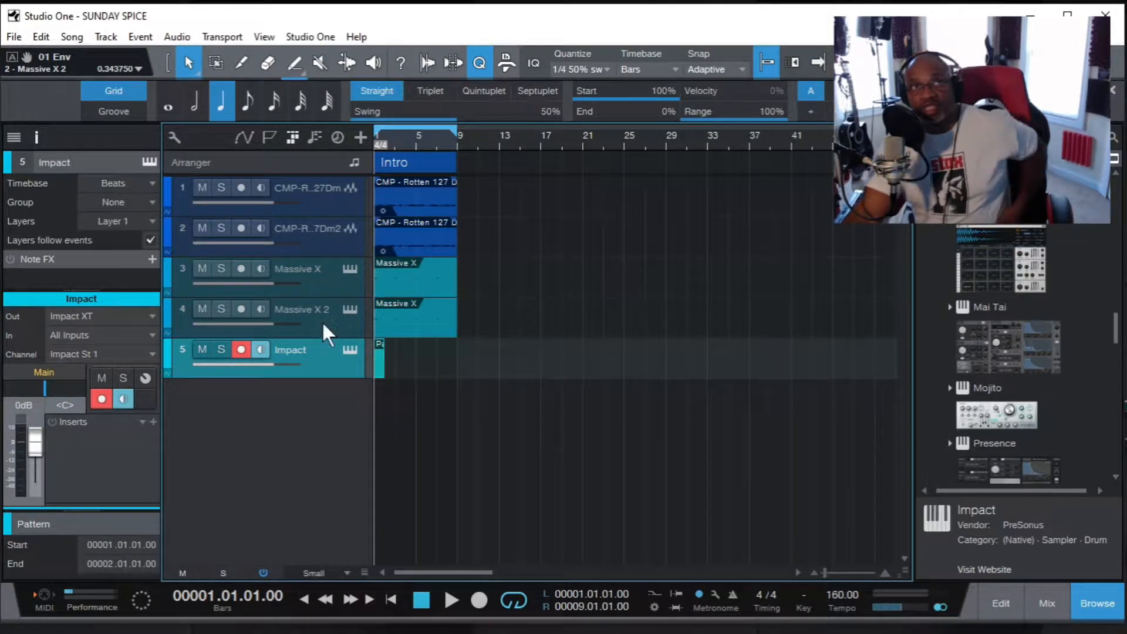
double_click(378, 359)
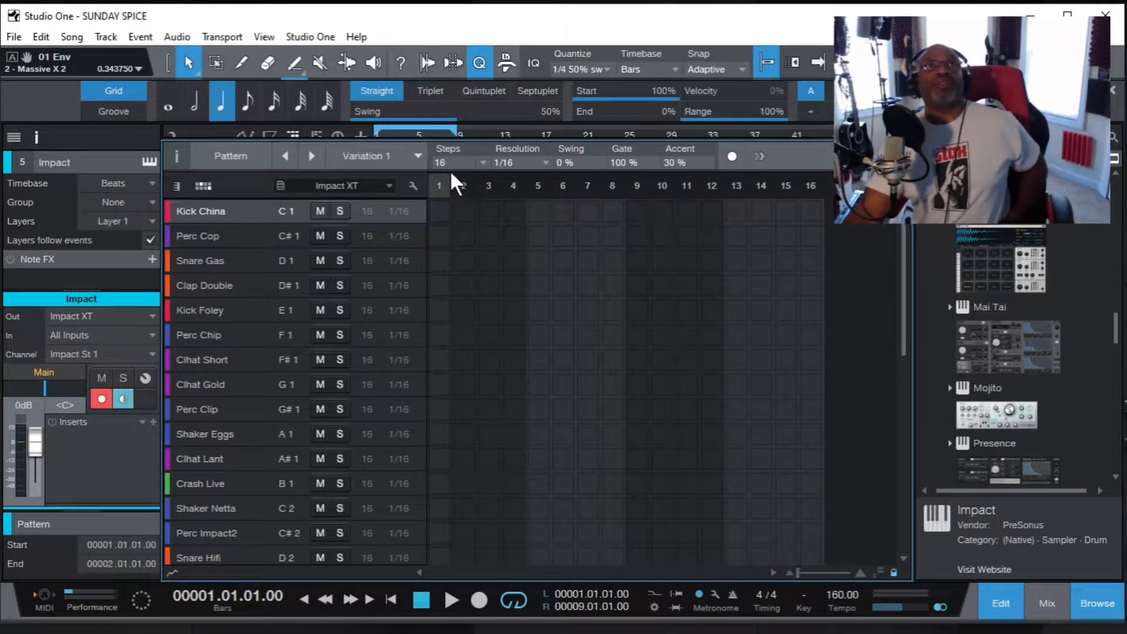
Set the drum pattern to 32 steps with a 1/8 resolution.
left_click(483, 160)
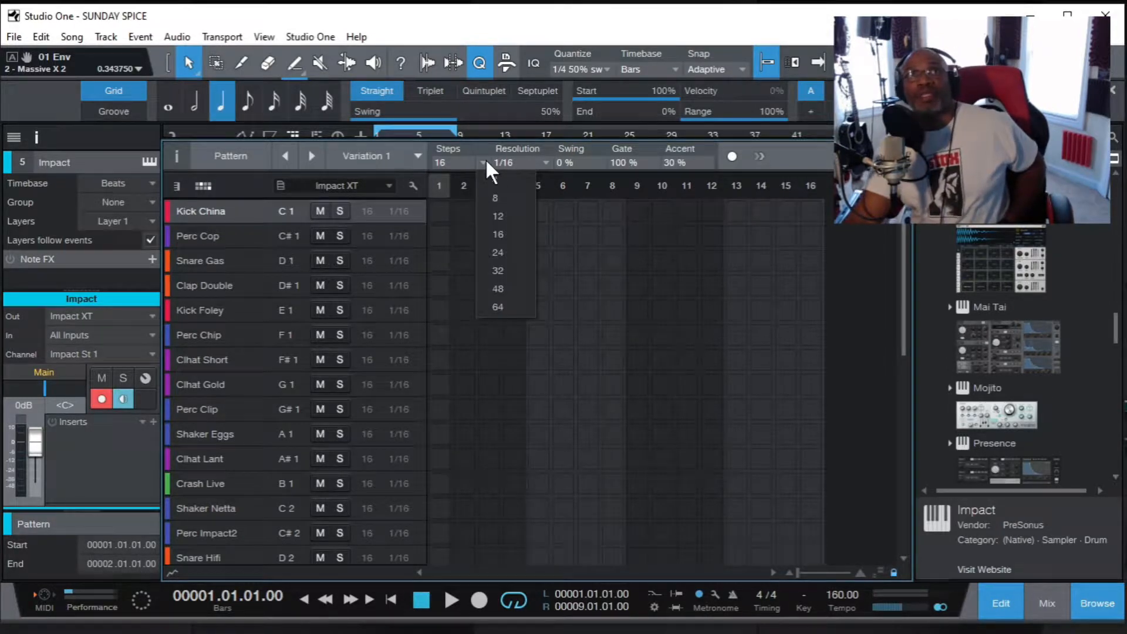
left_click(505, 270)
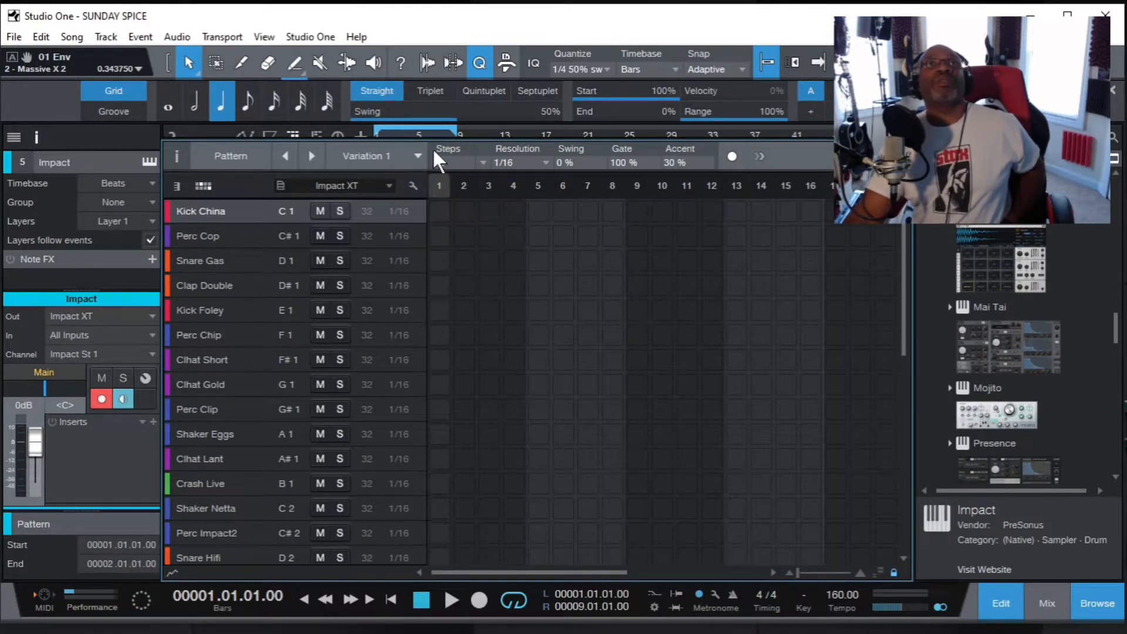
left_click(546, 160)
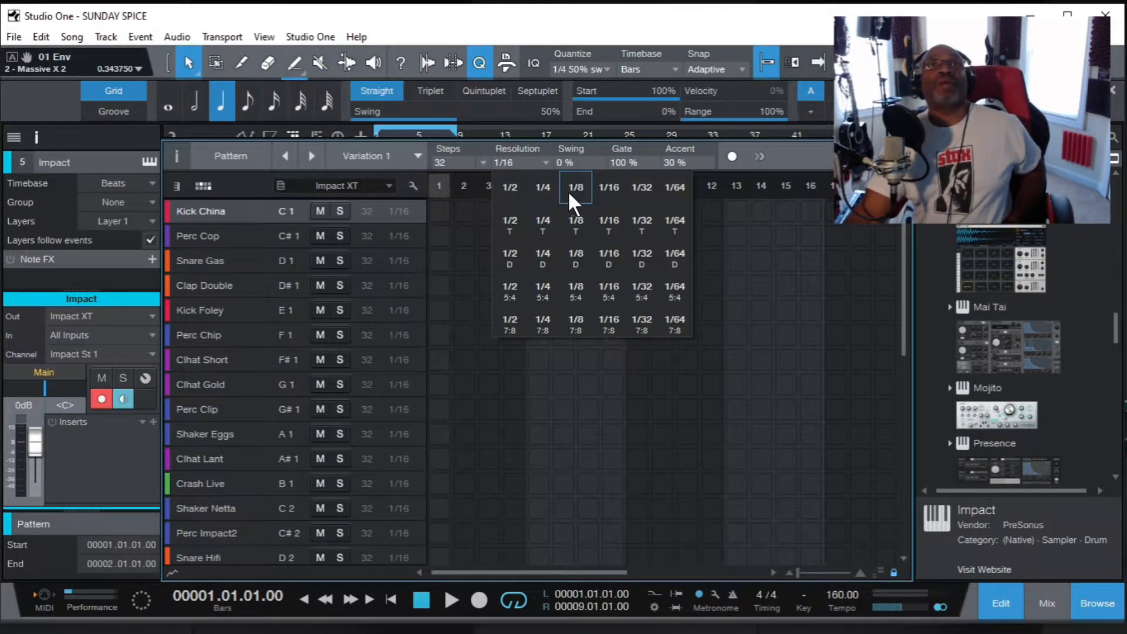
left_click(569, 189)
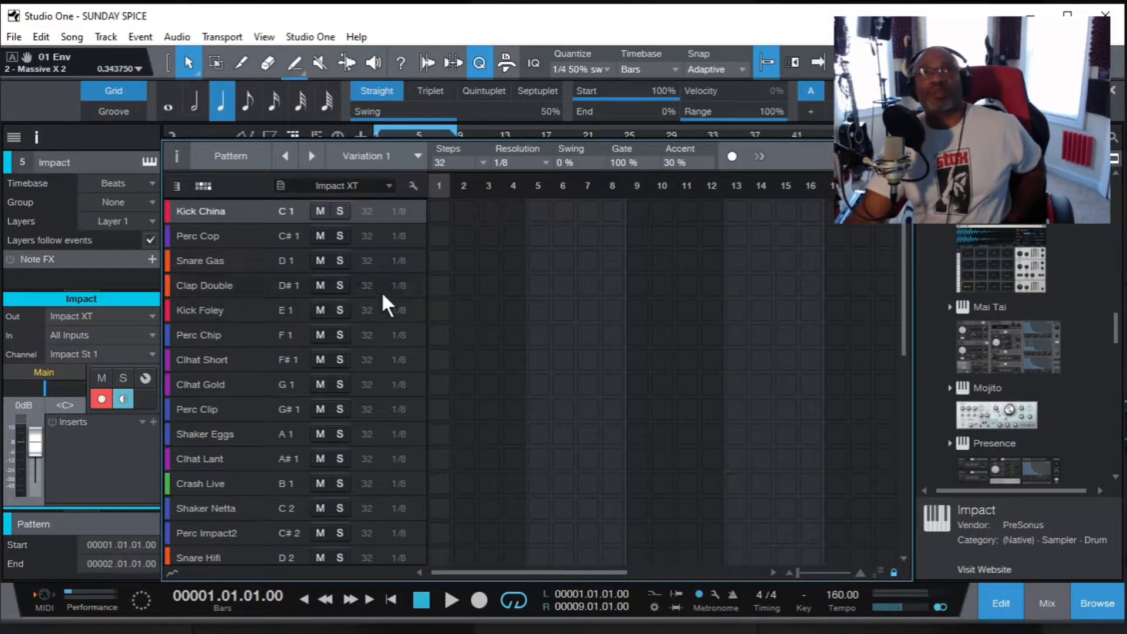
Audition the Kick China and Perc Cop lanes in the pattern editor, playing Kick China repeatedly.
left_click(251, 209)
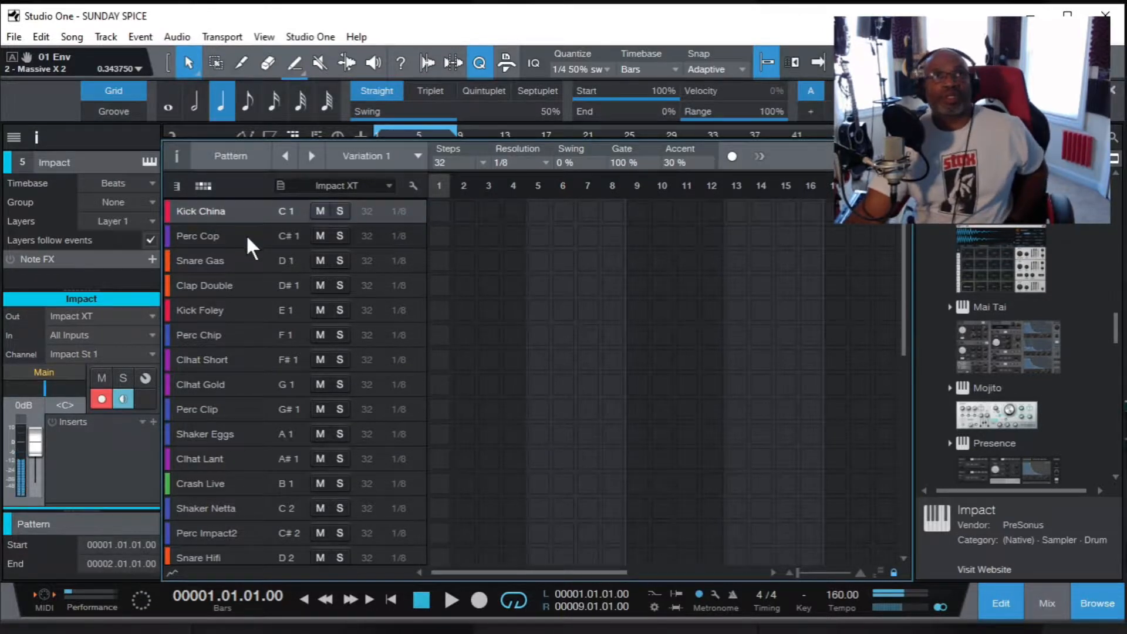
left_click(246, 235)
left_click(236, 211)
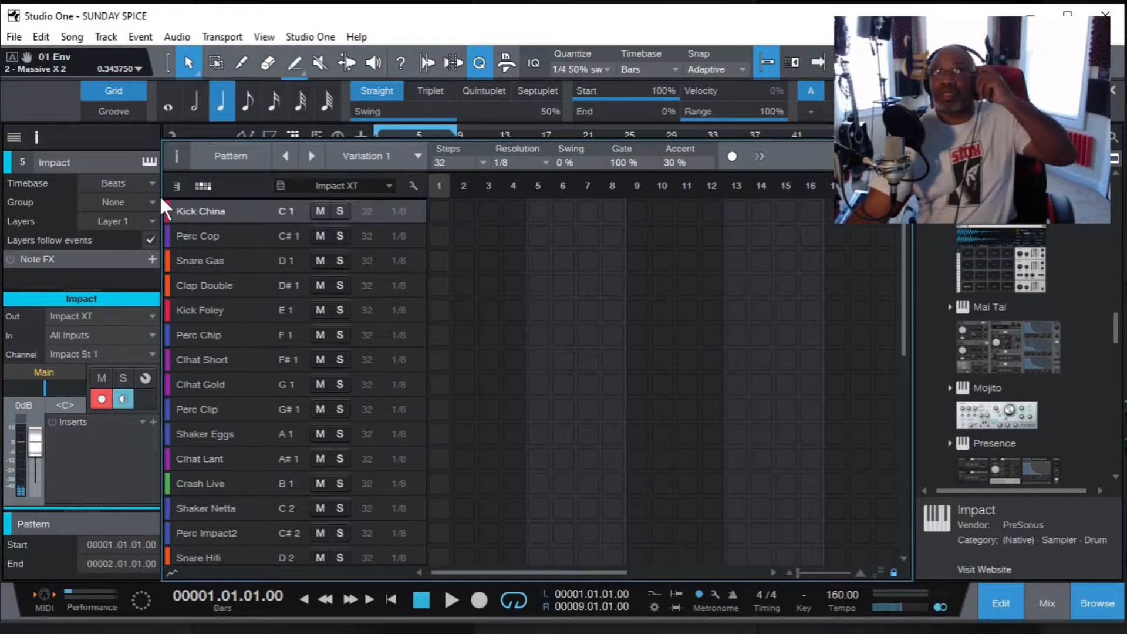
left_click(247, 211)
left_click(247, 212)
left_click(247, 211)
left_click(247, 211)
left_click(247, 212)
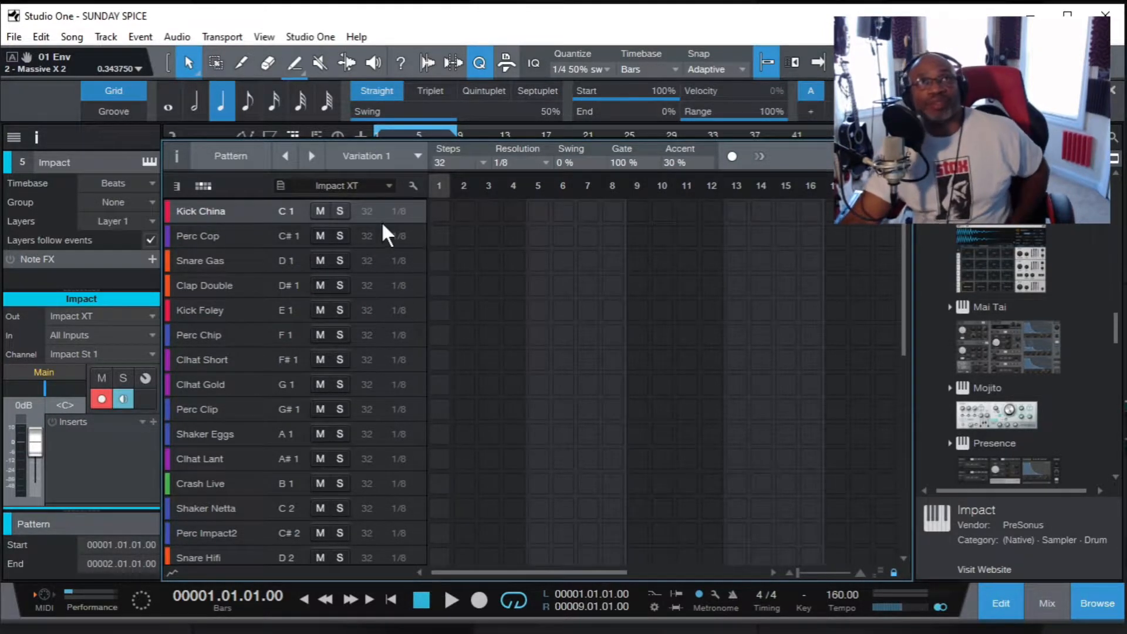
left_click(438, 211)
left_click(438, 211)
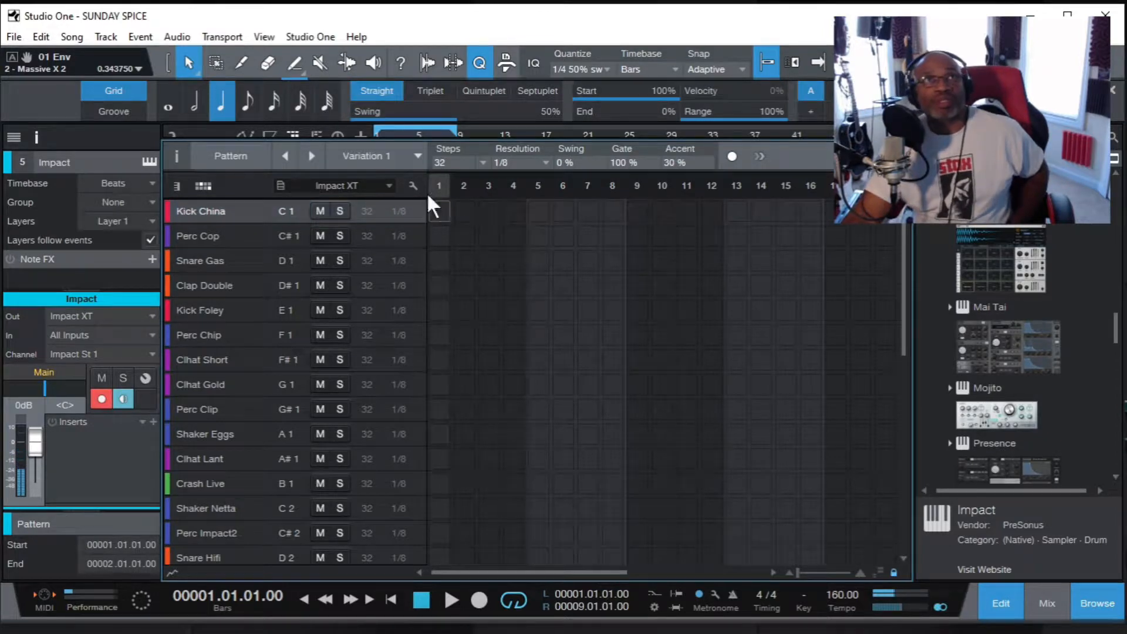
left_click(291, 63)
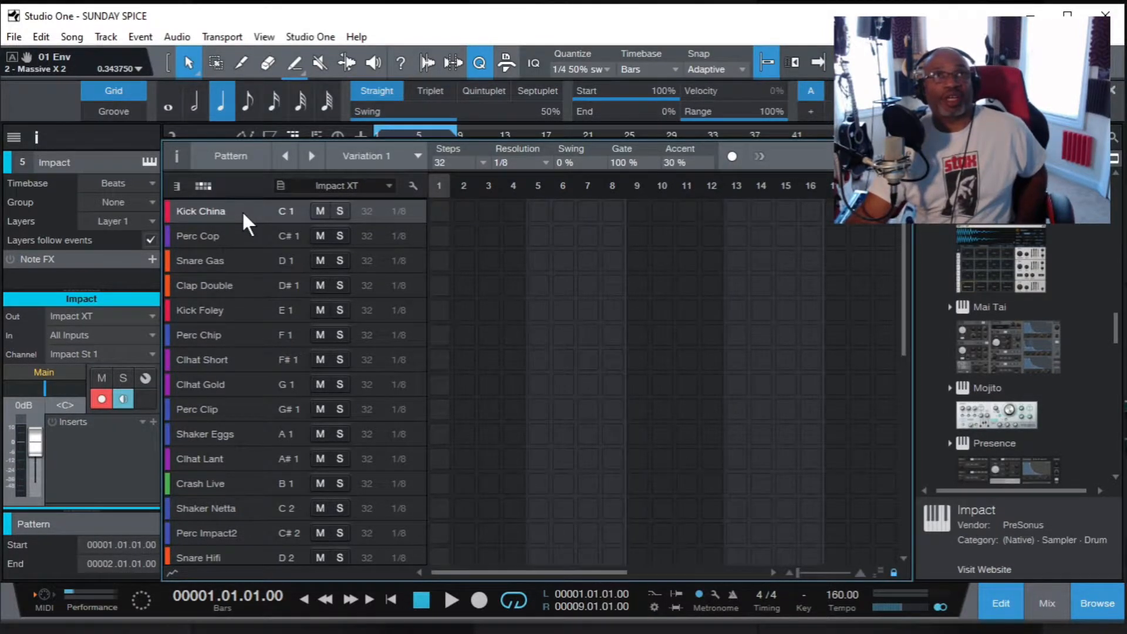
Place Kick China hits on steps 1, 3, 6, 9, 11, 12, 15, 19, 24 and 28 of the pattern.
left_click(439, 212)
left_click(489, 212)
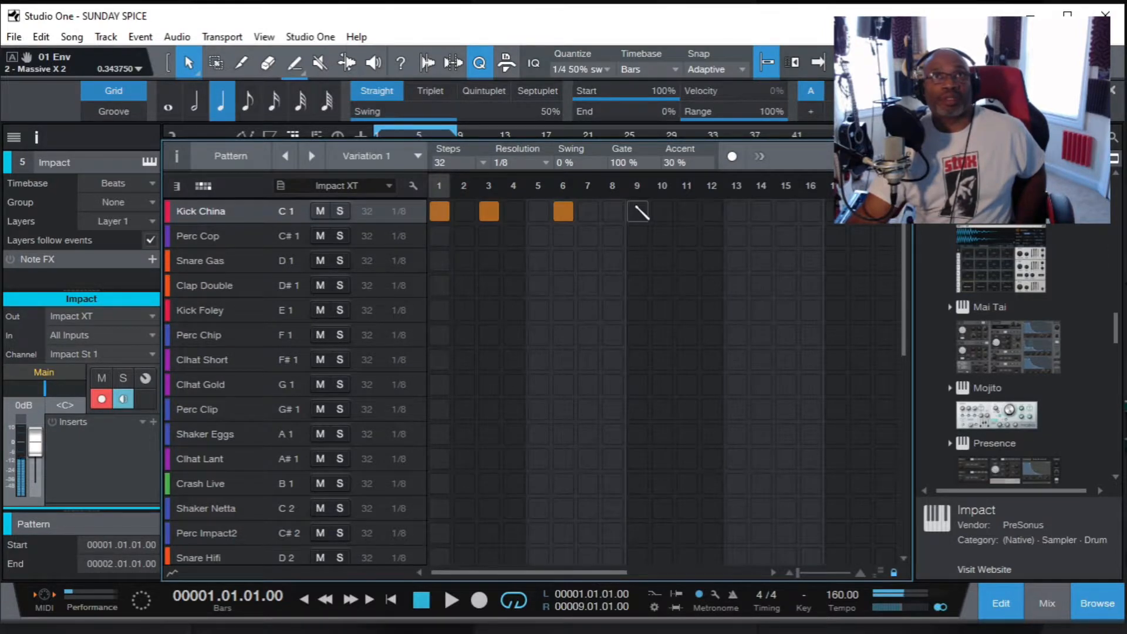
left_click(712, 210)
left_click(686, 211)
left_click(786, 211)
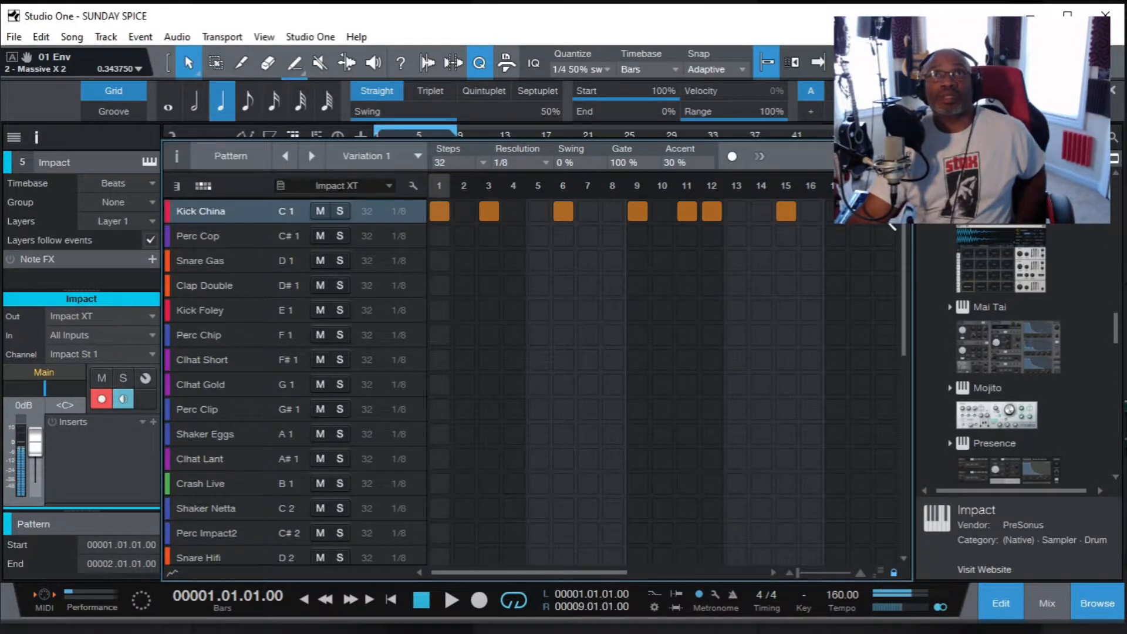
left_click_drag(605, 568, 828, 543)
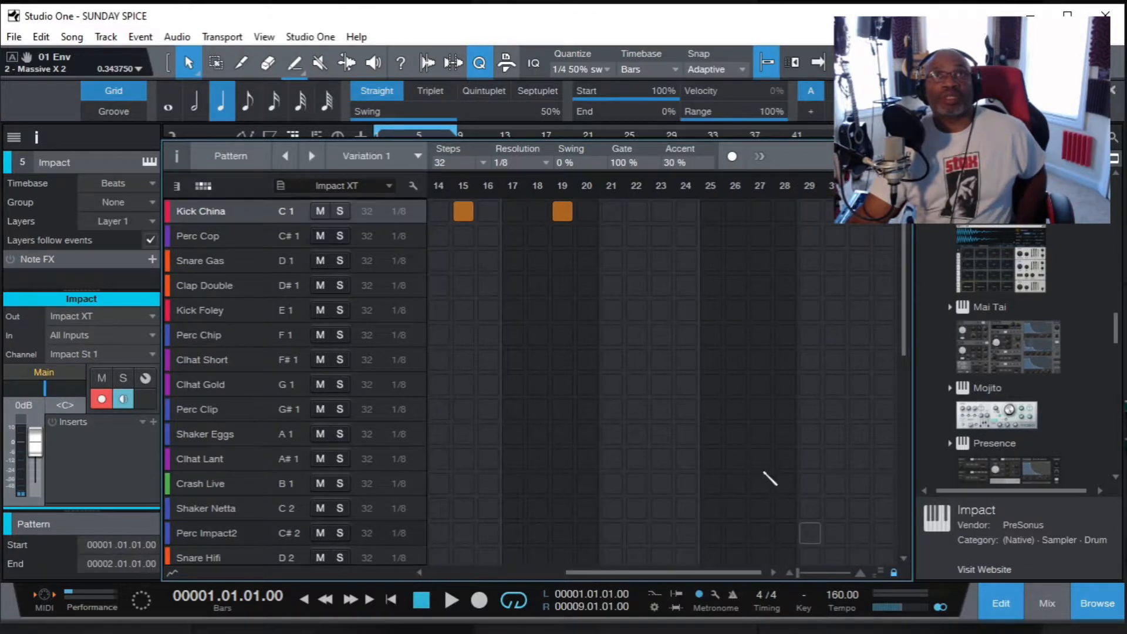
left_click(686, 212)
left_click(785, 211)
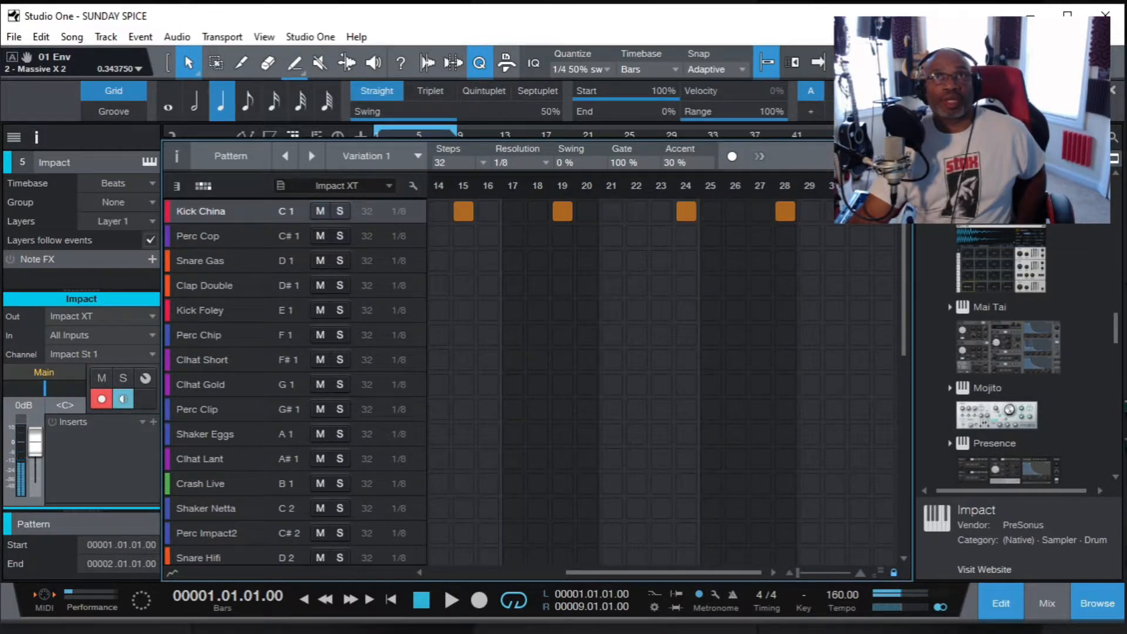
Play the song from the start to hear the kick pattern, then stop and return to the beginning.
left_click(450, 600)
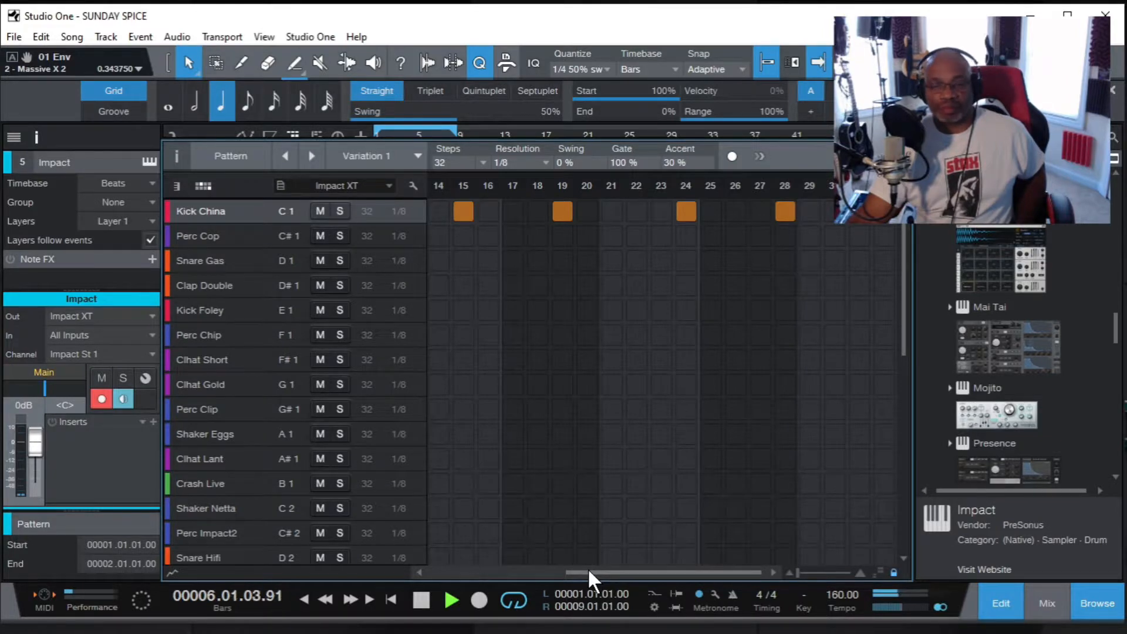
left_click_drag(587, 568, 347, 610)
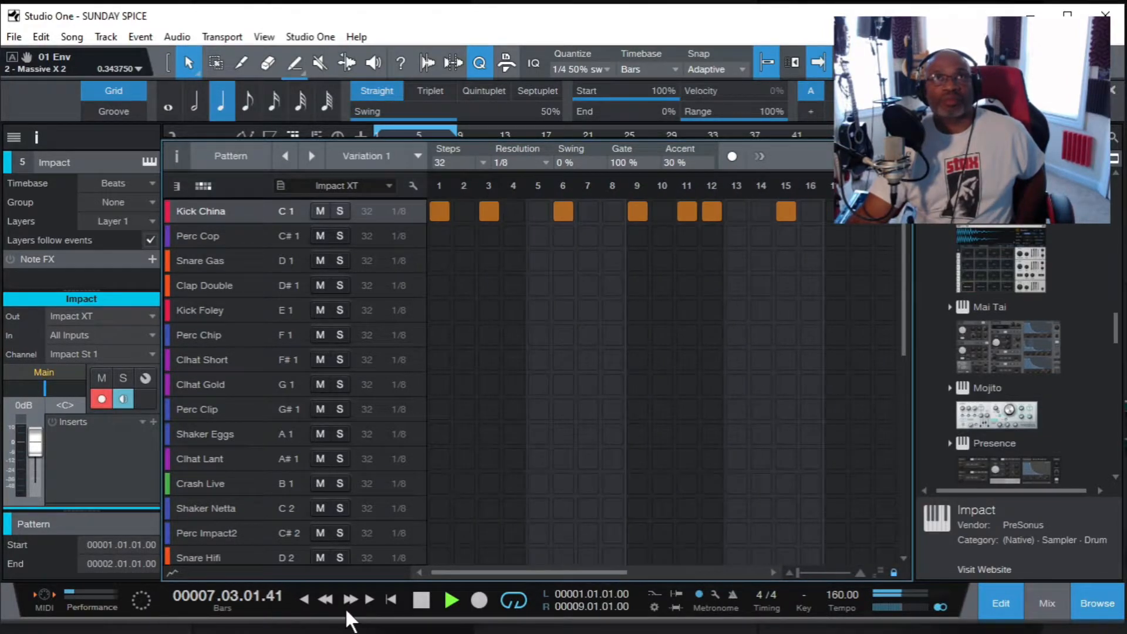
left_click(421, 598)
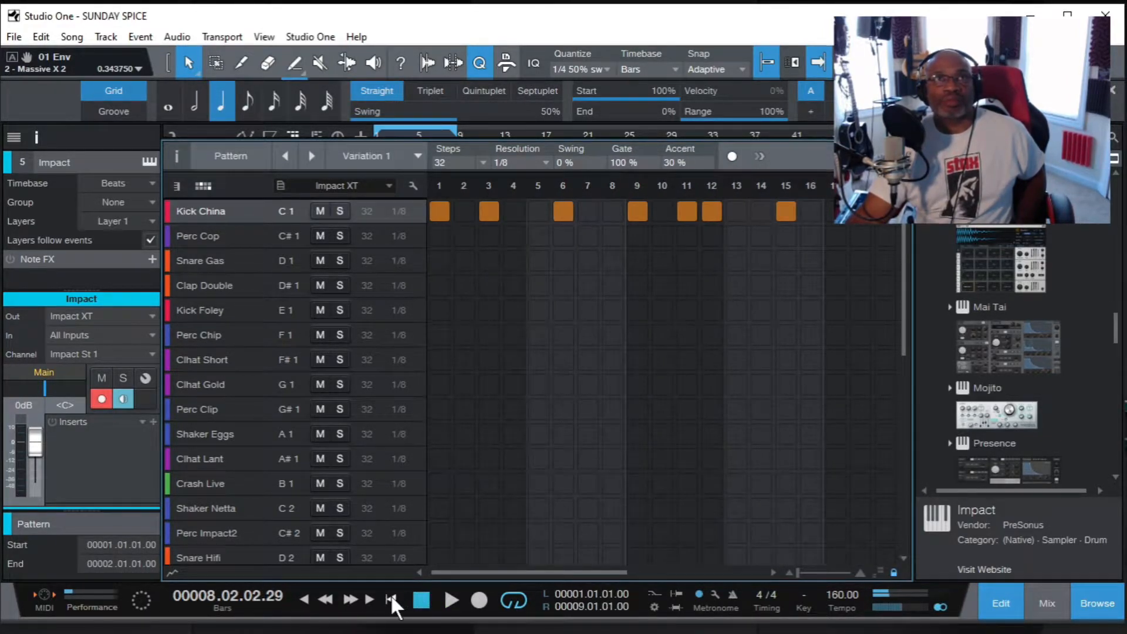
left_click(392, 597)
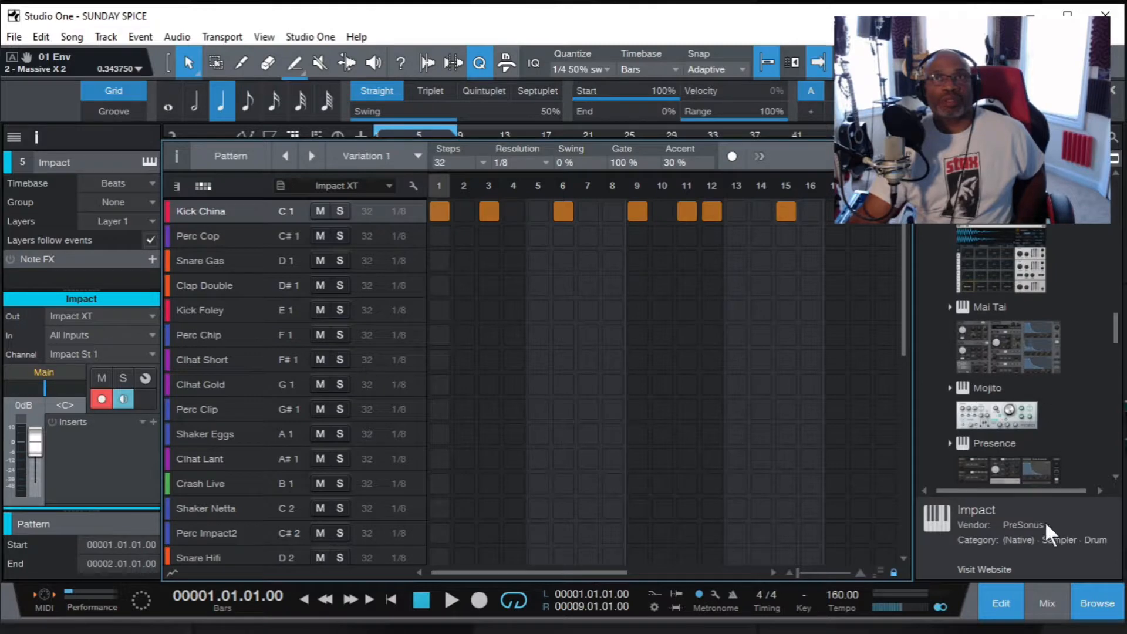
left_click(1044, 601)
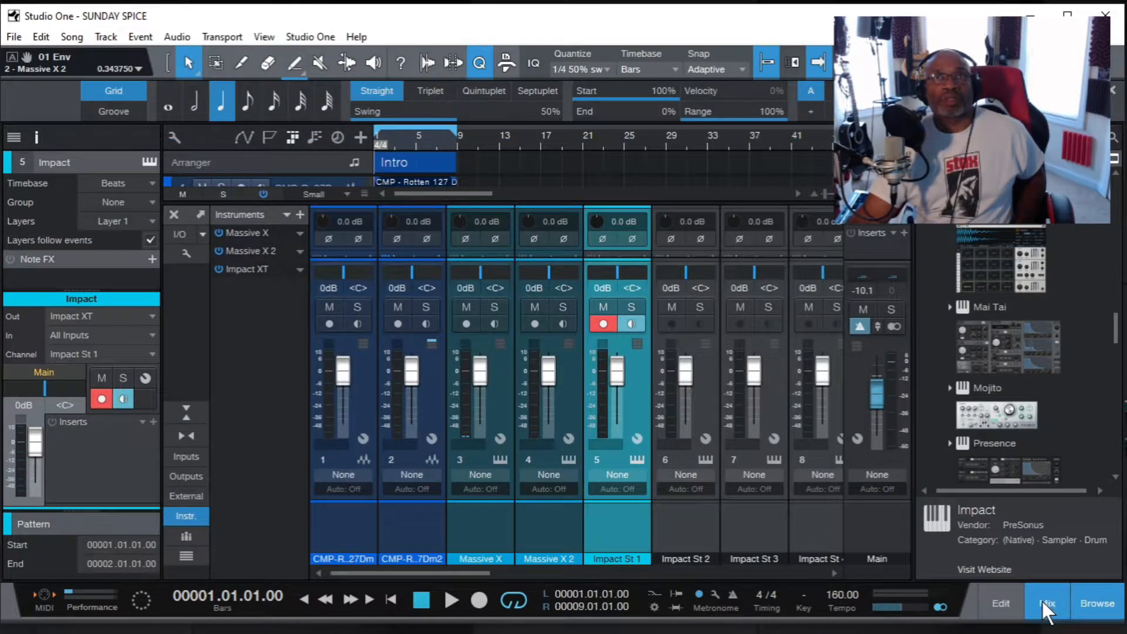
left_click(999, 603)
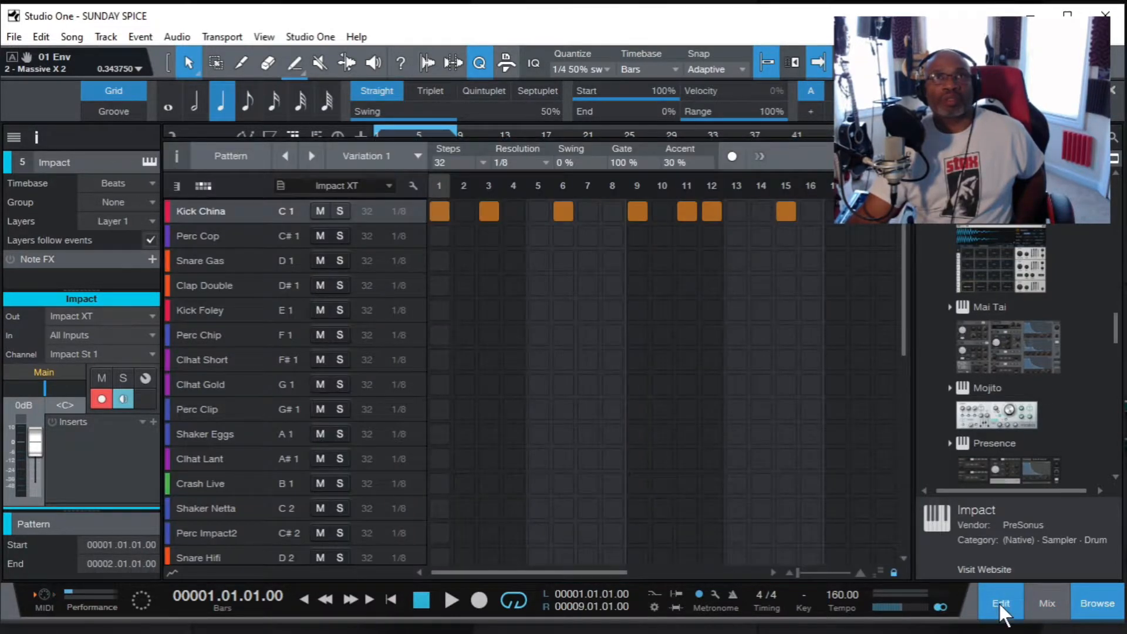
left_click(1090, 596)
left_click(1090, 594)
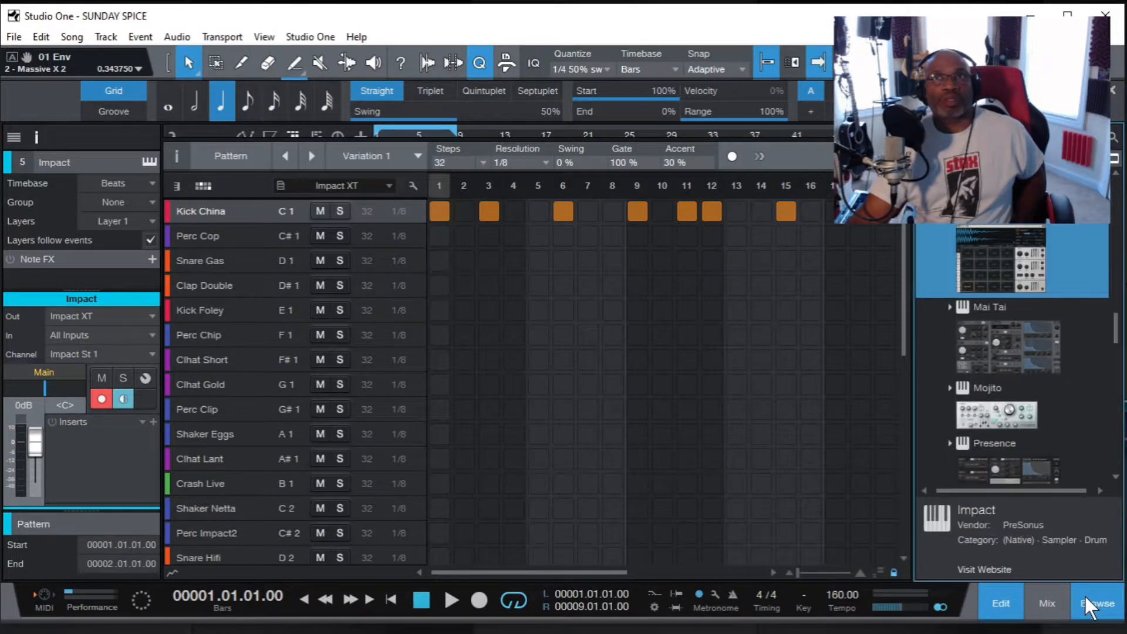
Extend the Impact track's pattern to the start of bar 9, matching the Intro section, and start playback.
left_click(1039, 596)
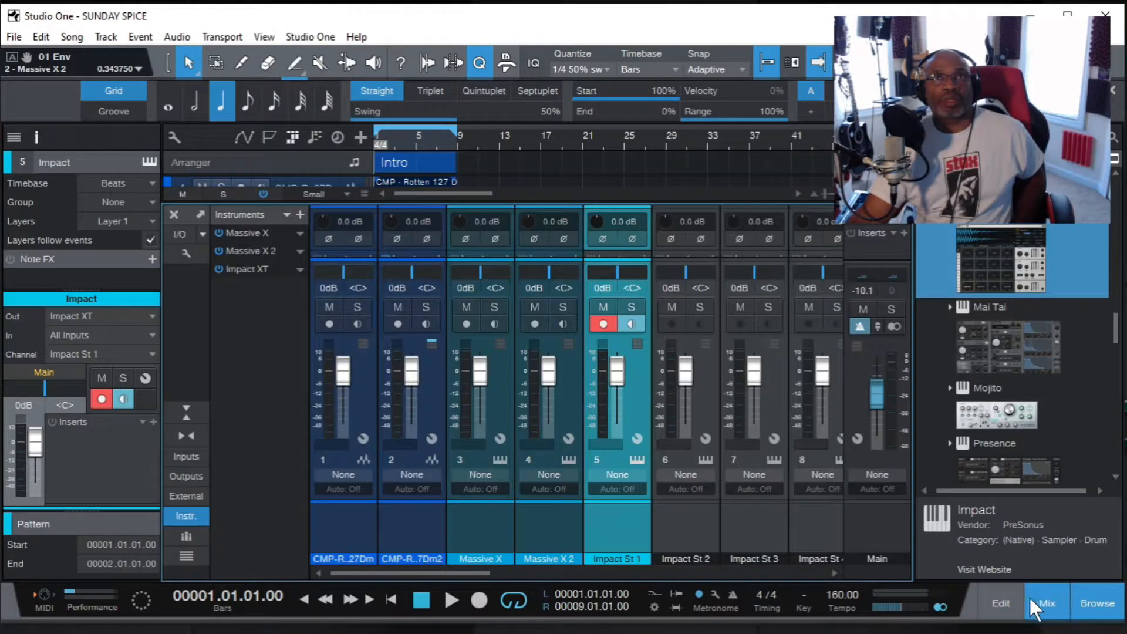
left_click(989, 598)
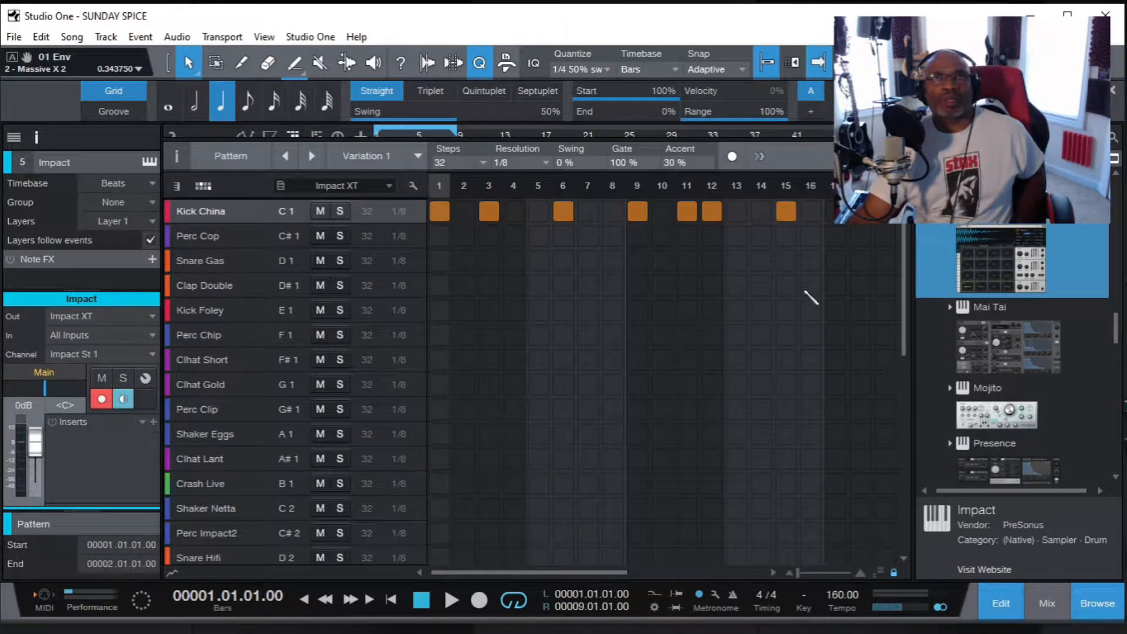
key("F2")
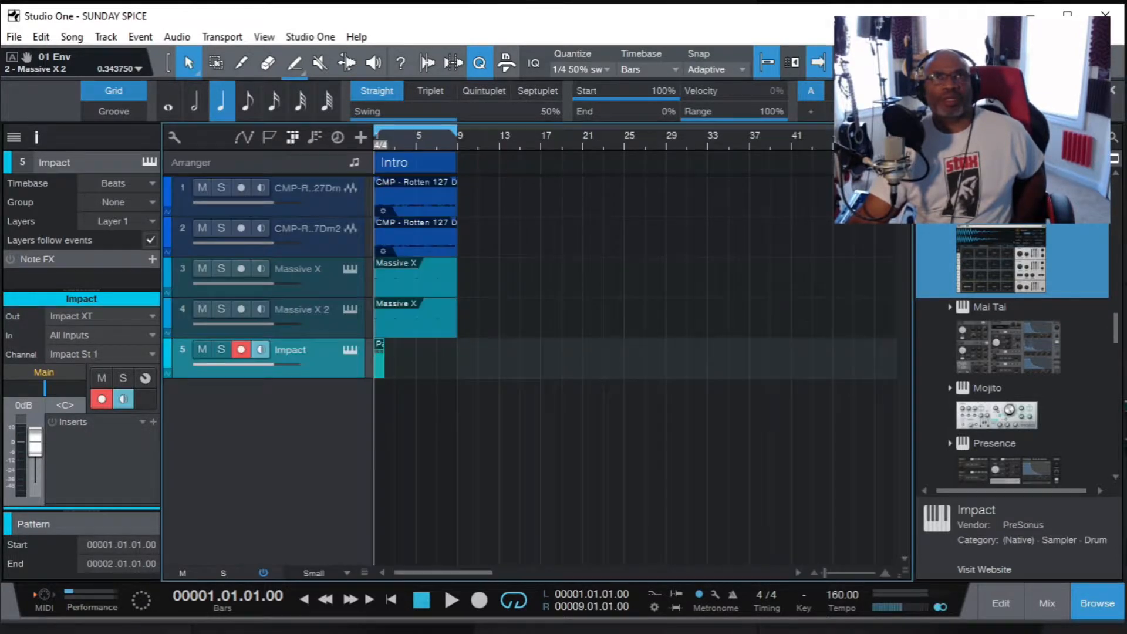
left_click_drag(383, 357, 463, 362)
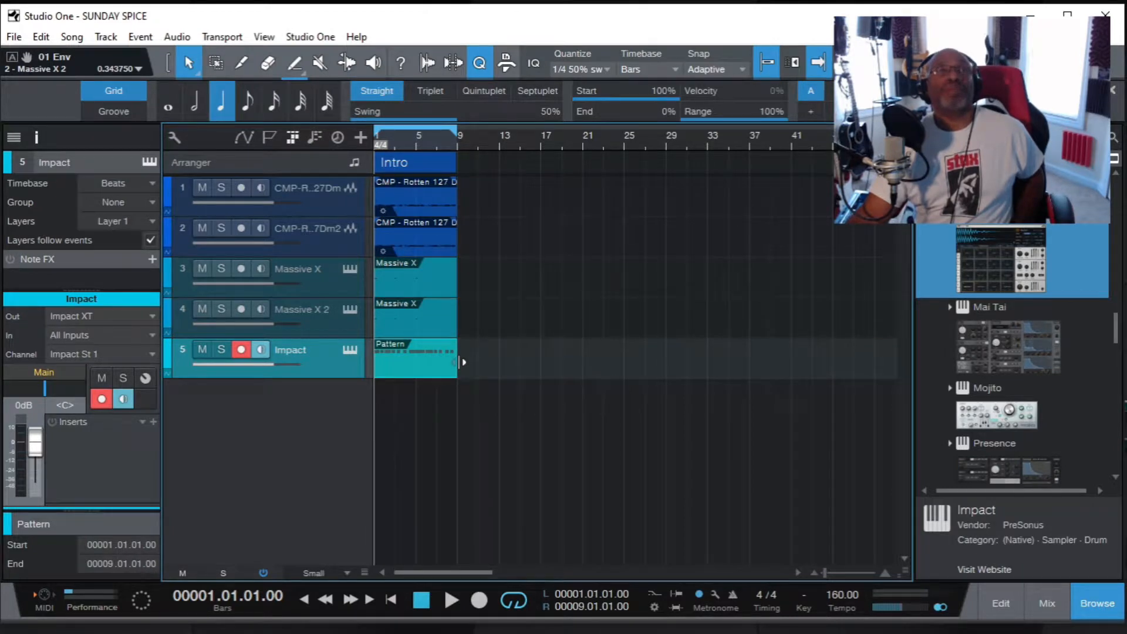
left_click(451, 599)
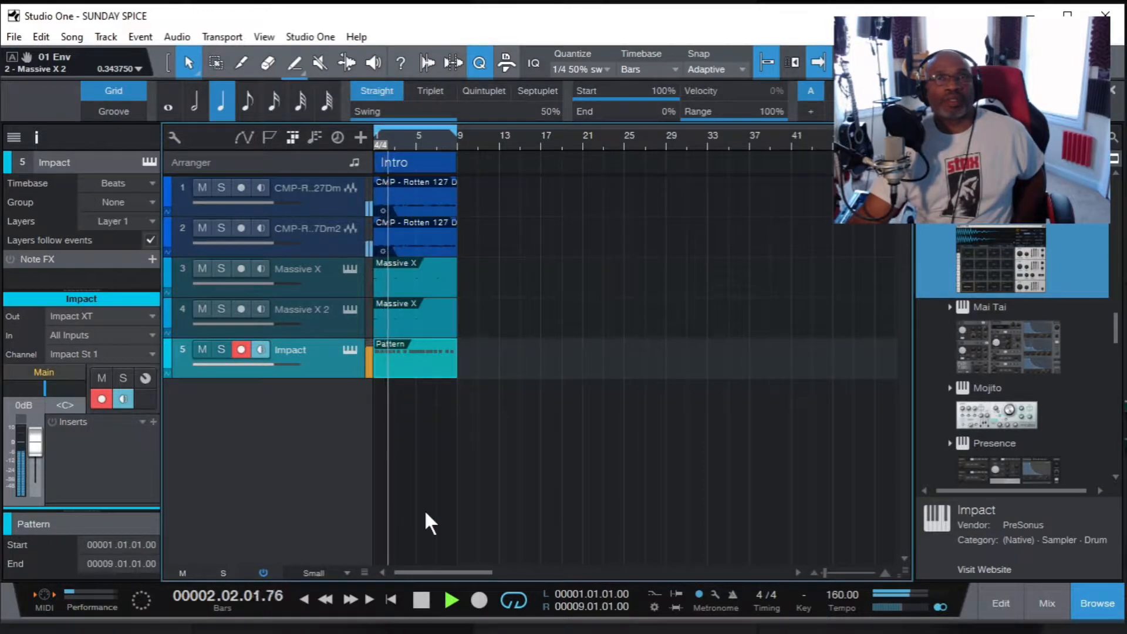
Open the Impact pattern and place Snare Gas hits on steps 5, 13, 21 and 29.
double_click(422, 355)
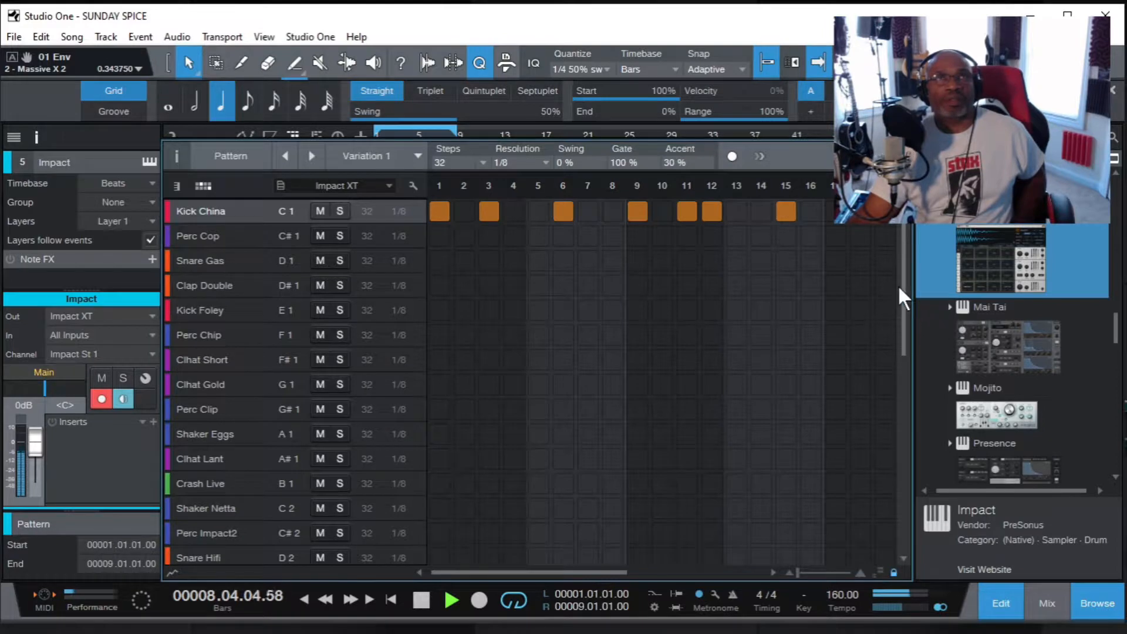
left_click(226, 260)
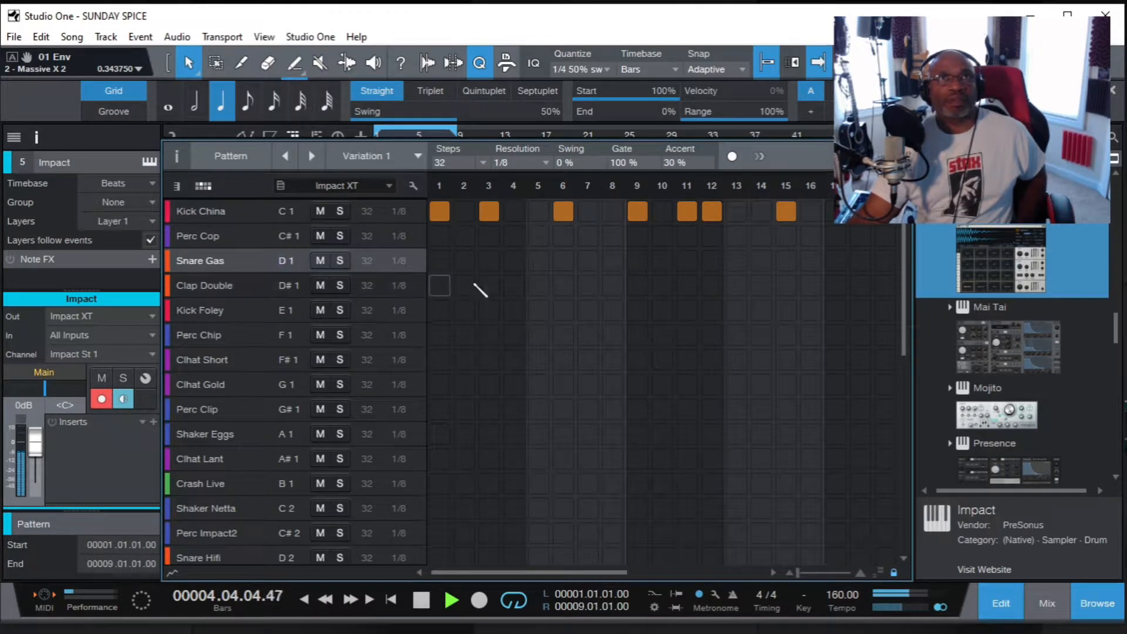
left_click(535, 262)
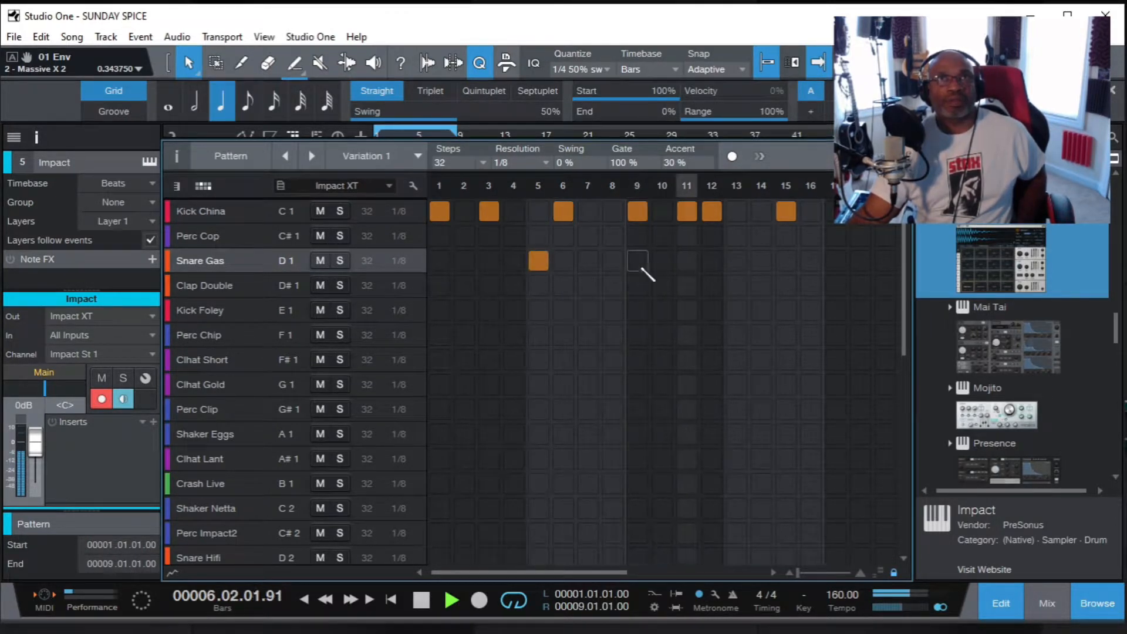
left_click(735, 261)
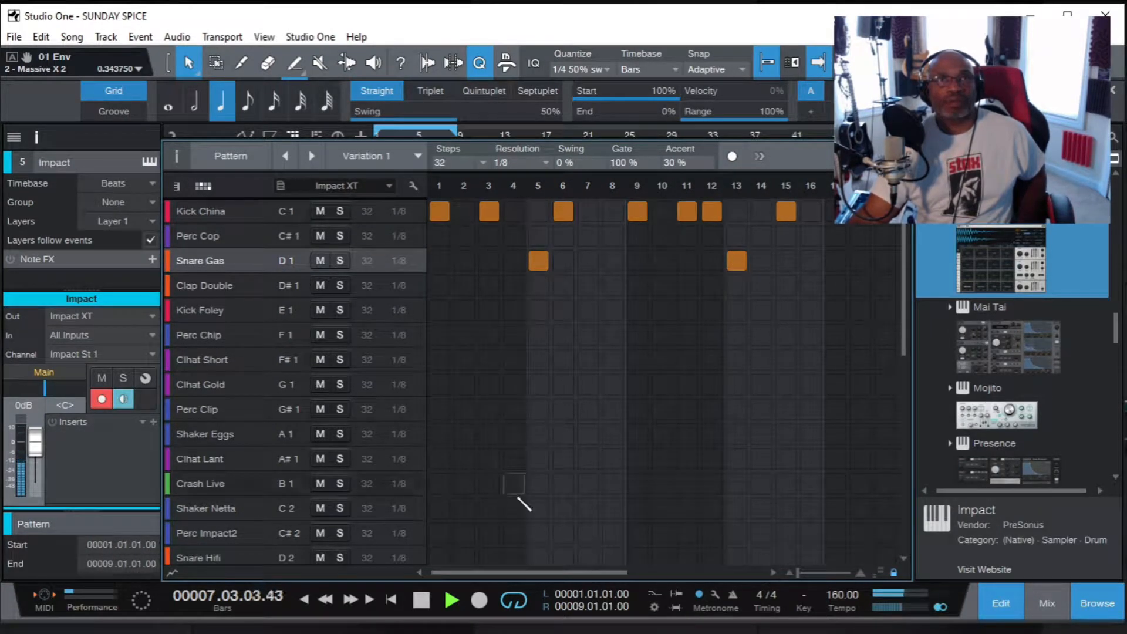
left_click_drag(565, 572, 632, 571)
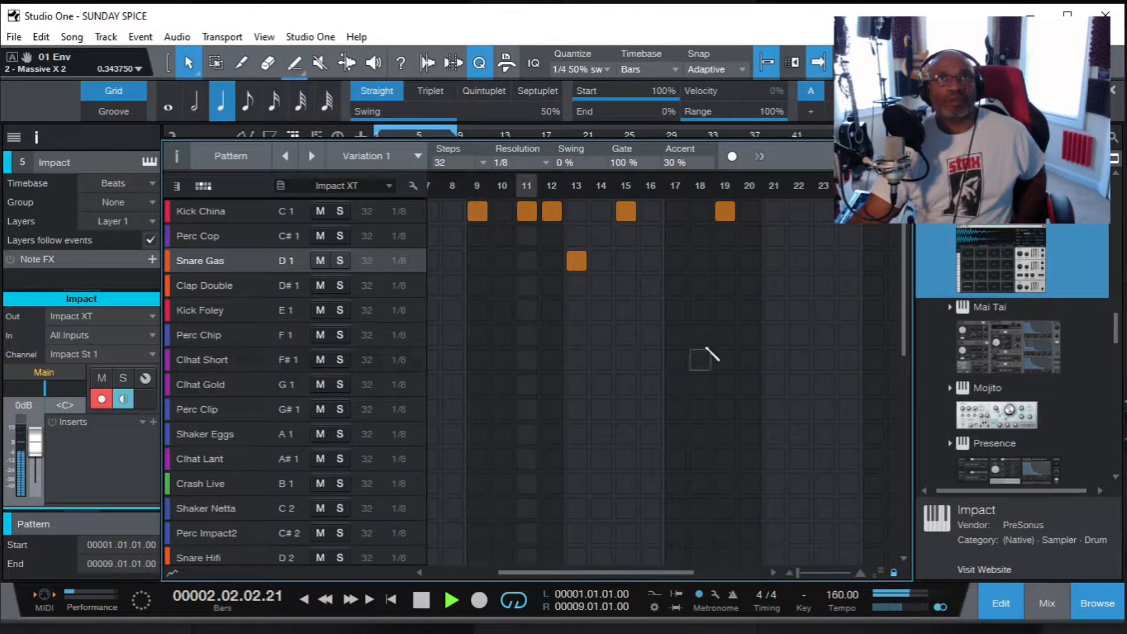
left_click(774, 260)
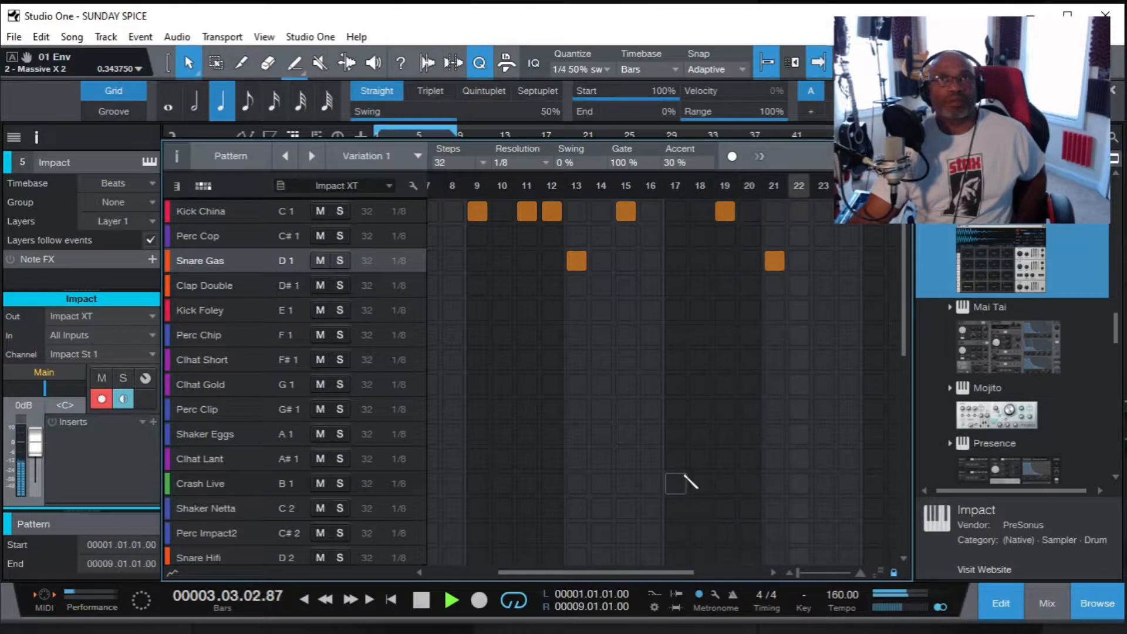
left_click_drag(621, 570, 752, 567)
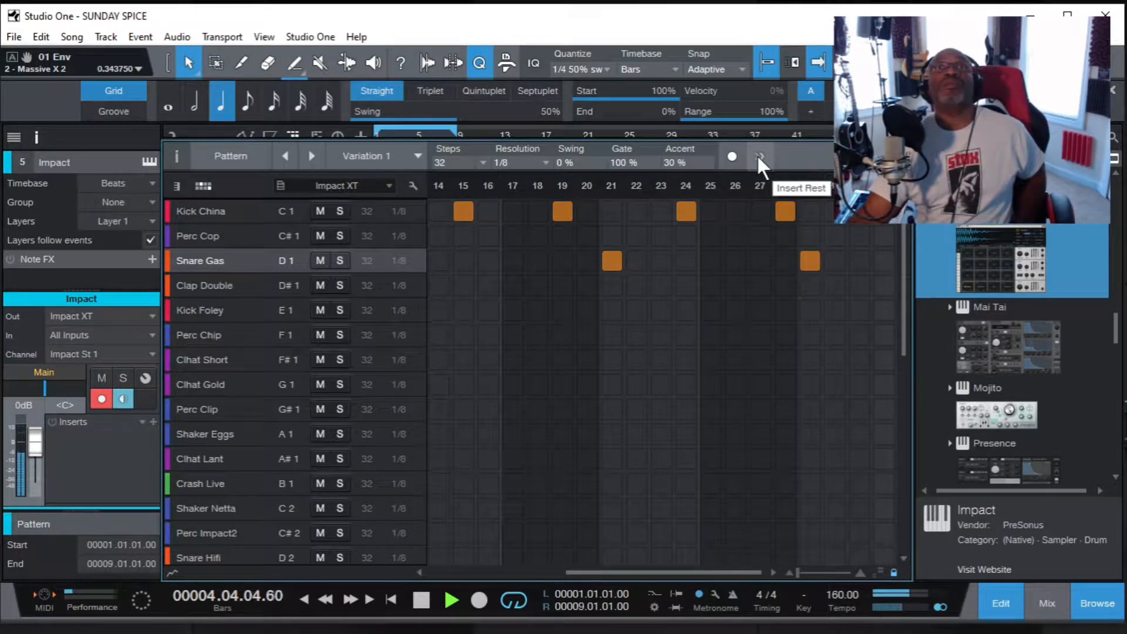
Fill all 32 steps of the Clhat Short lane with hits.
left_click(195, 358)
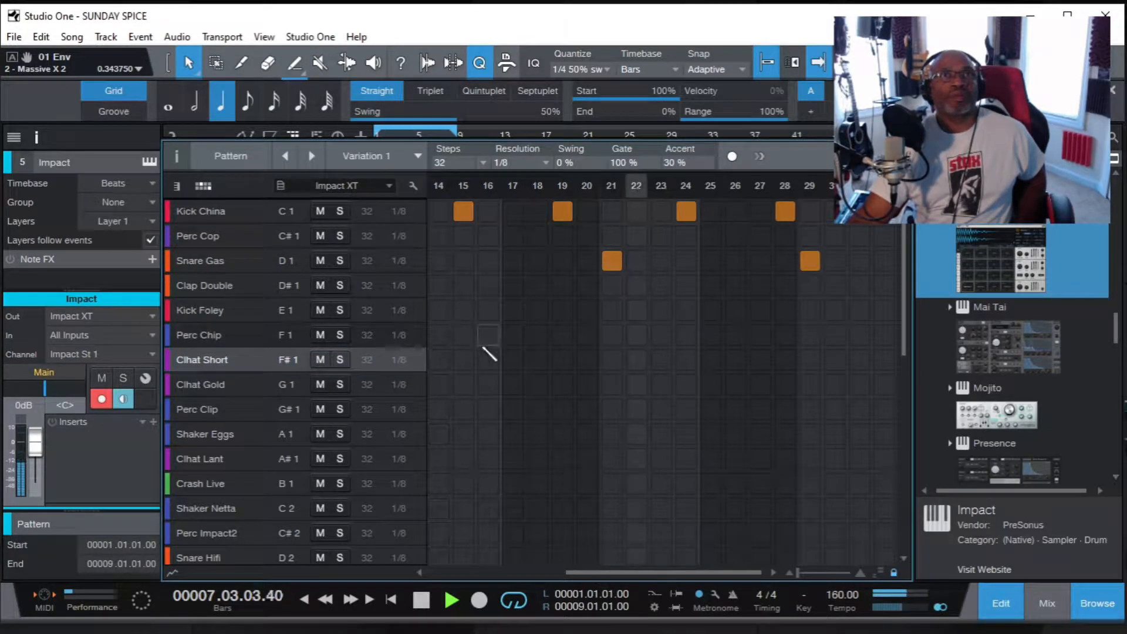
left_click_drag(440, 362, 931, 355)
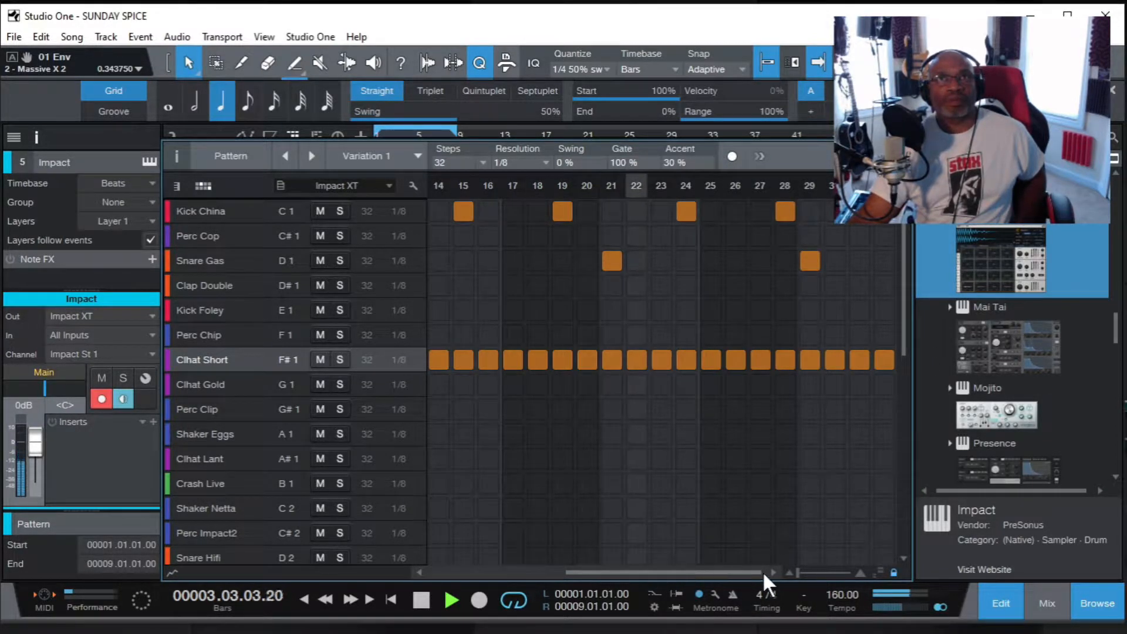
left_click_drag(741, 568, 601, 582)
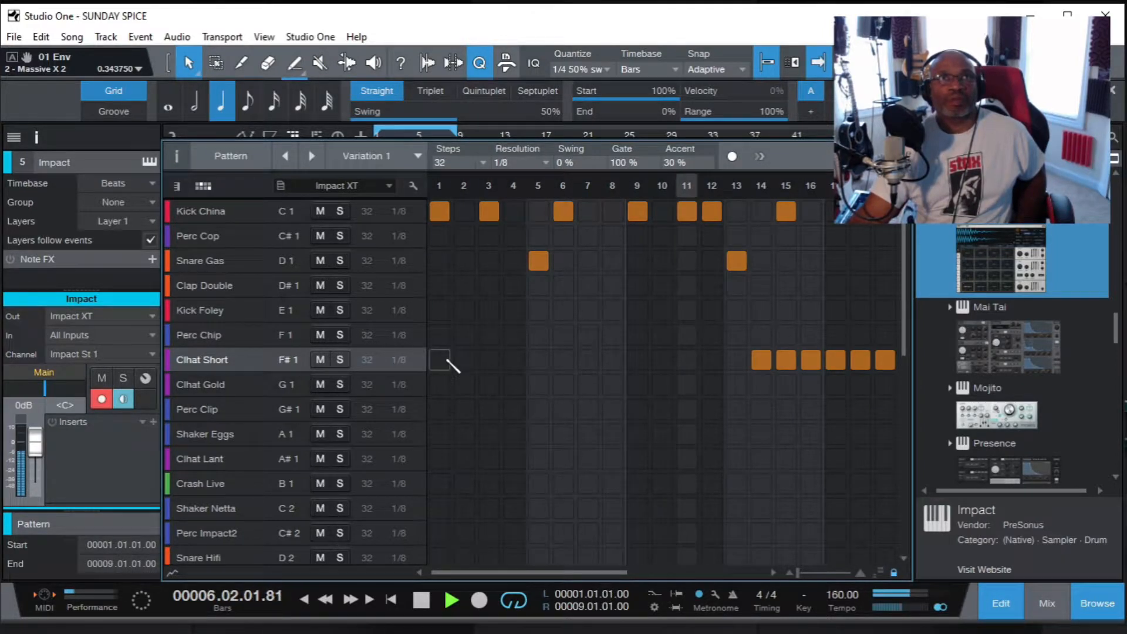
left_click_drag(448, 359, 731, 356)
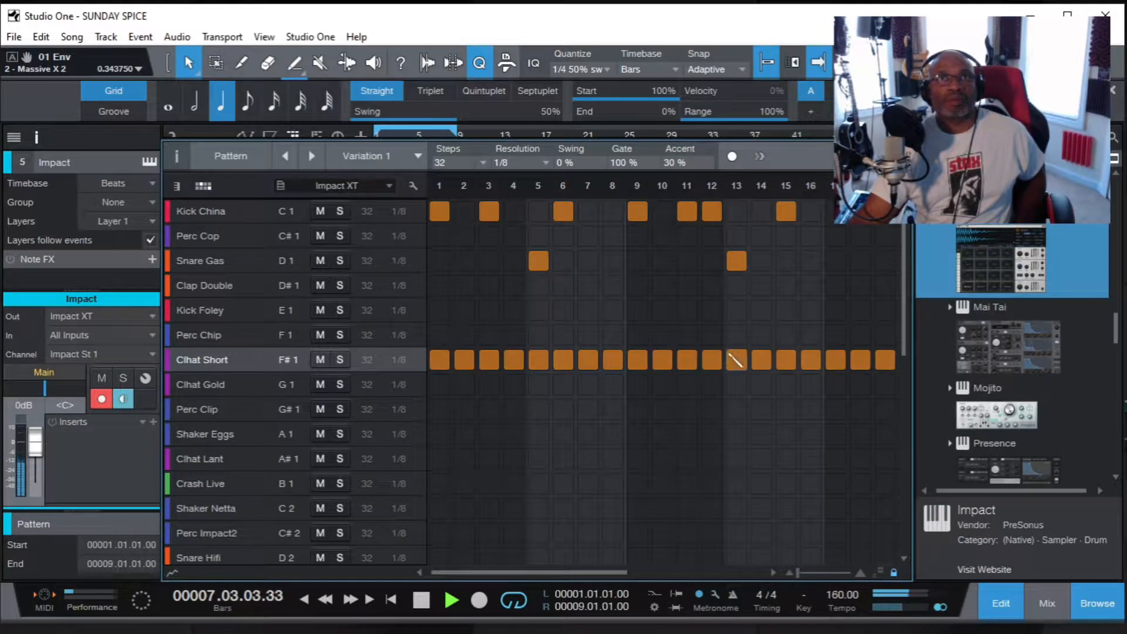
Audition the Perc Clip, Shaker Eggs, Clhat Lant, Crash Live, Shaker Netta, Perc Impact2 and Snare Hifi sounds over the playing beat.
left_click(195, 407)
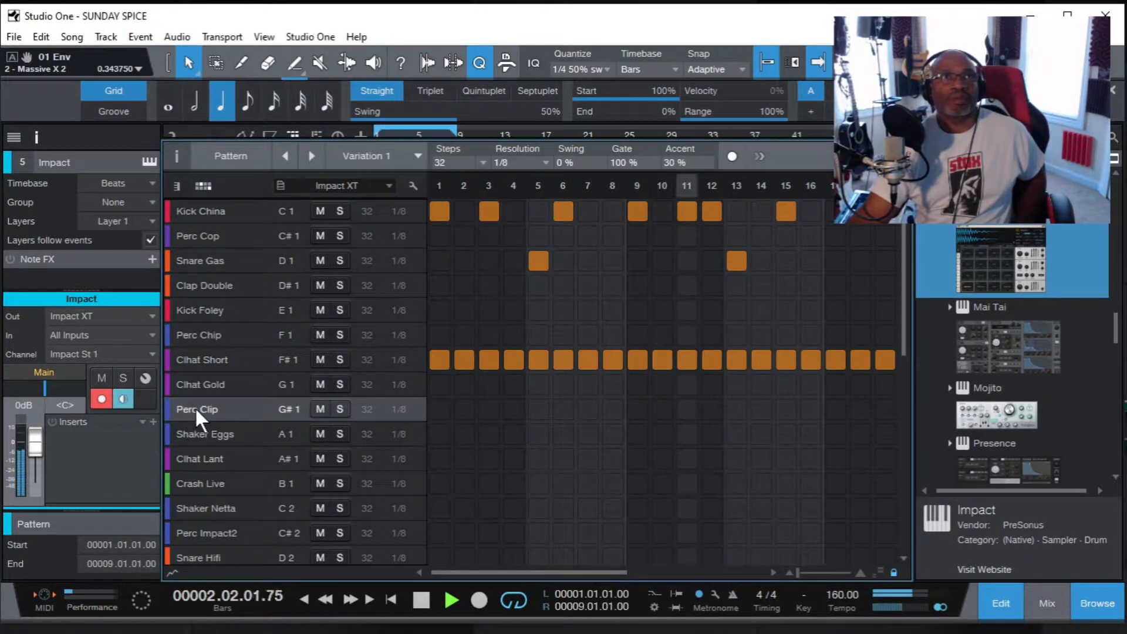
left_click(195, 407)
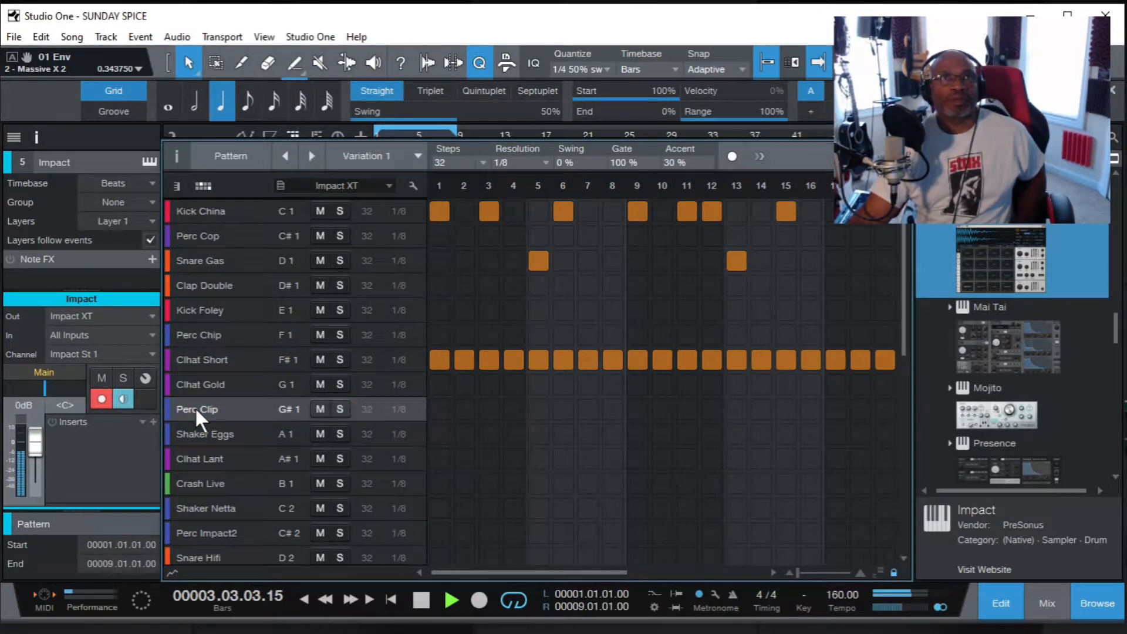
left_click(195, 407)
left_click(210, 432)
left_click(210, 431)
left_click(208, 457)
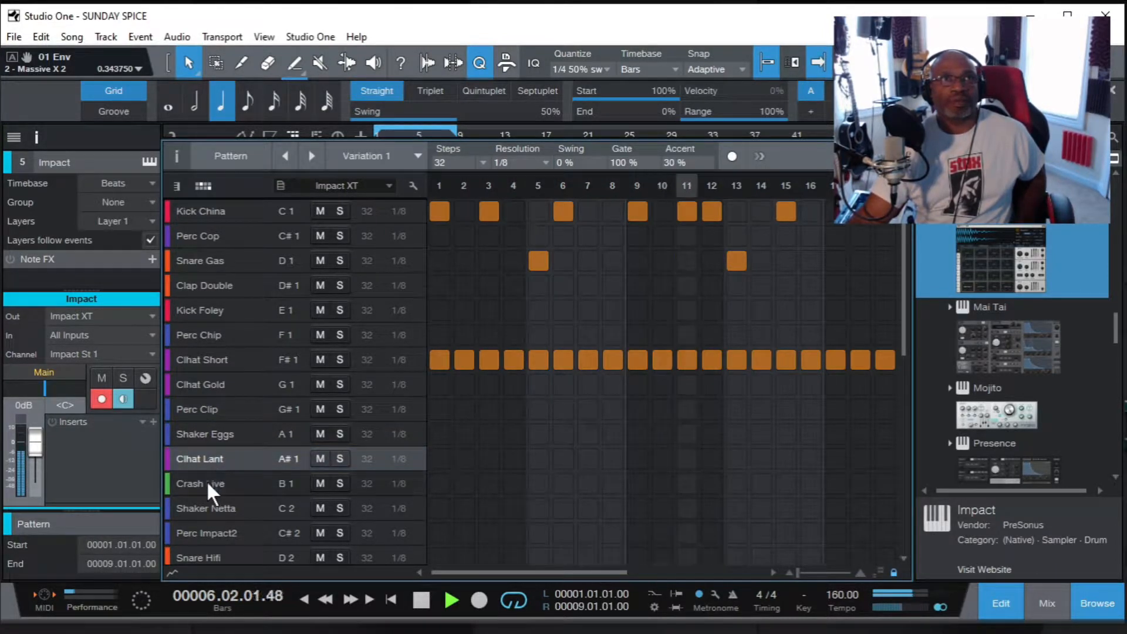
left_click(206, 481)
left_click(212, 506)
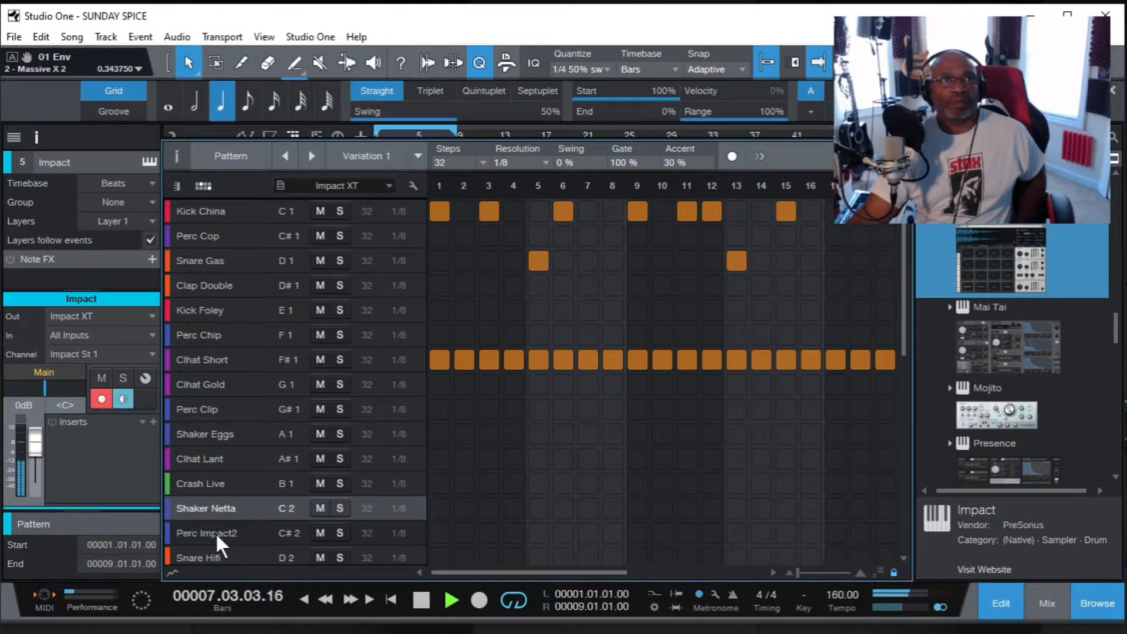
left_click(216, 532)
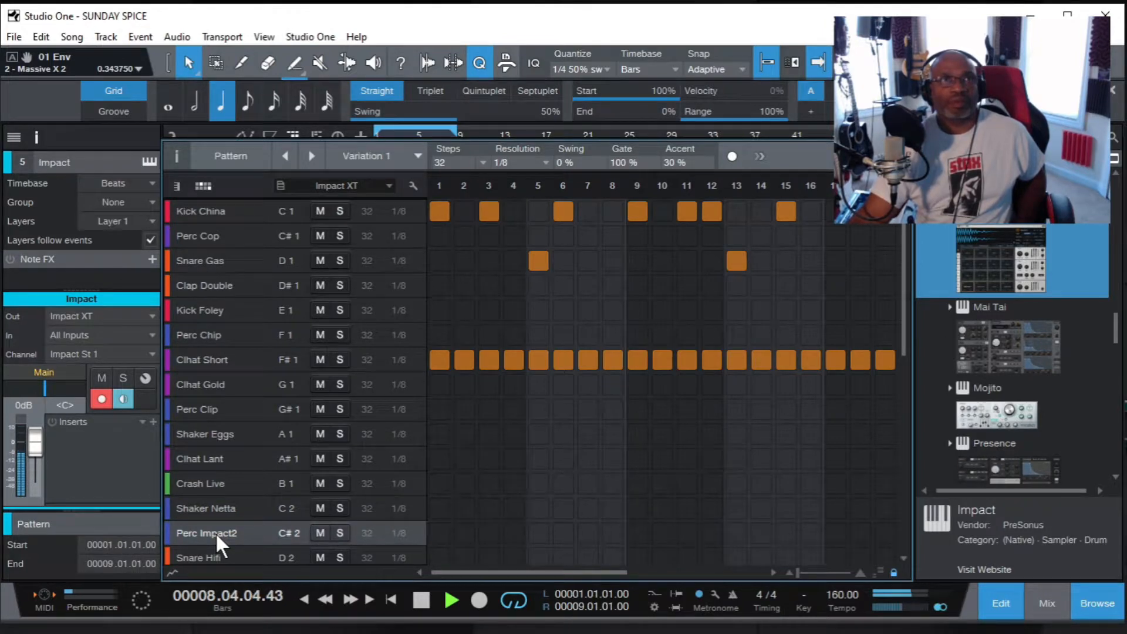
left_click(222, 552)
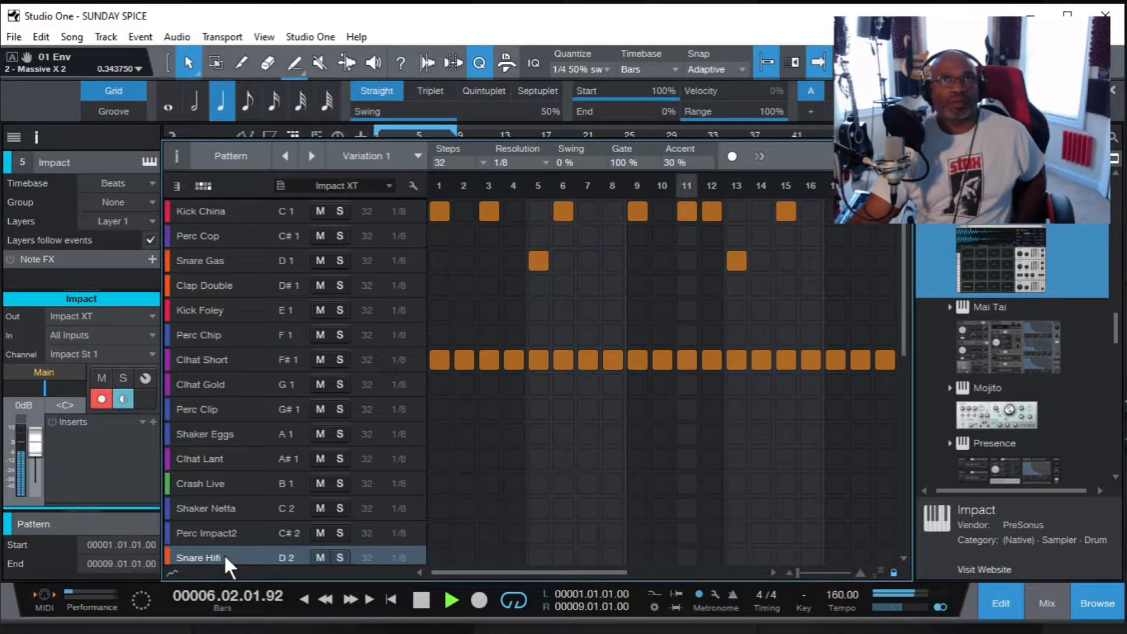
left_click(514, 409)
left_click(509, 406)
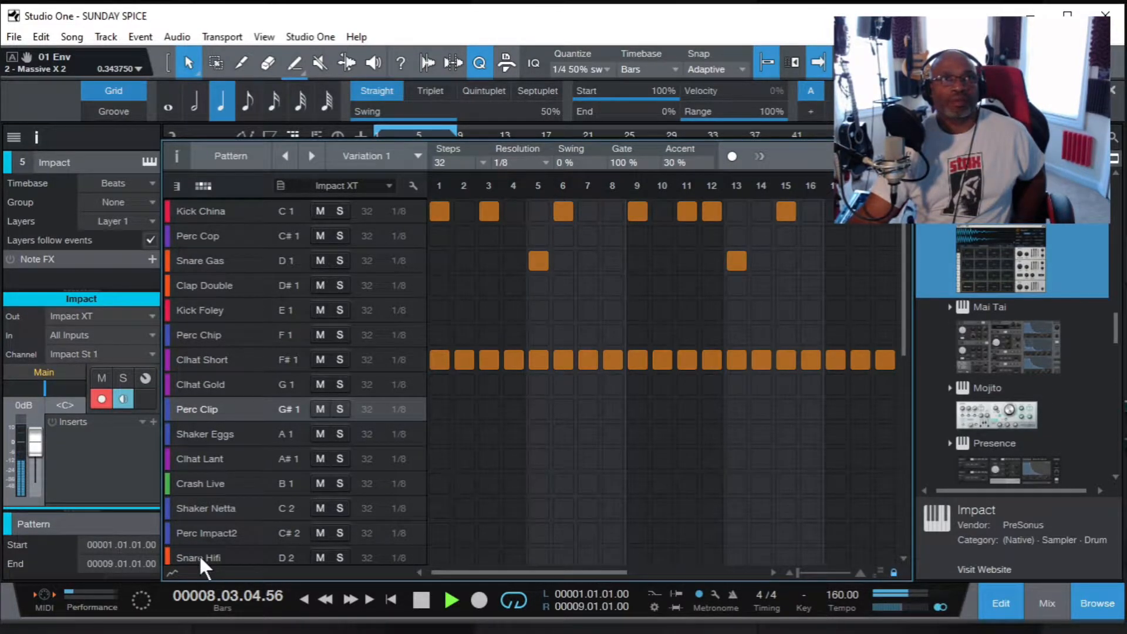
left_click(233, 533)
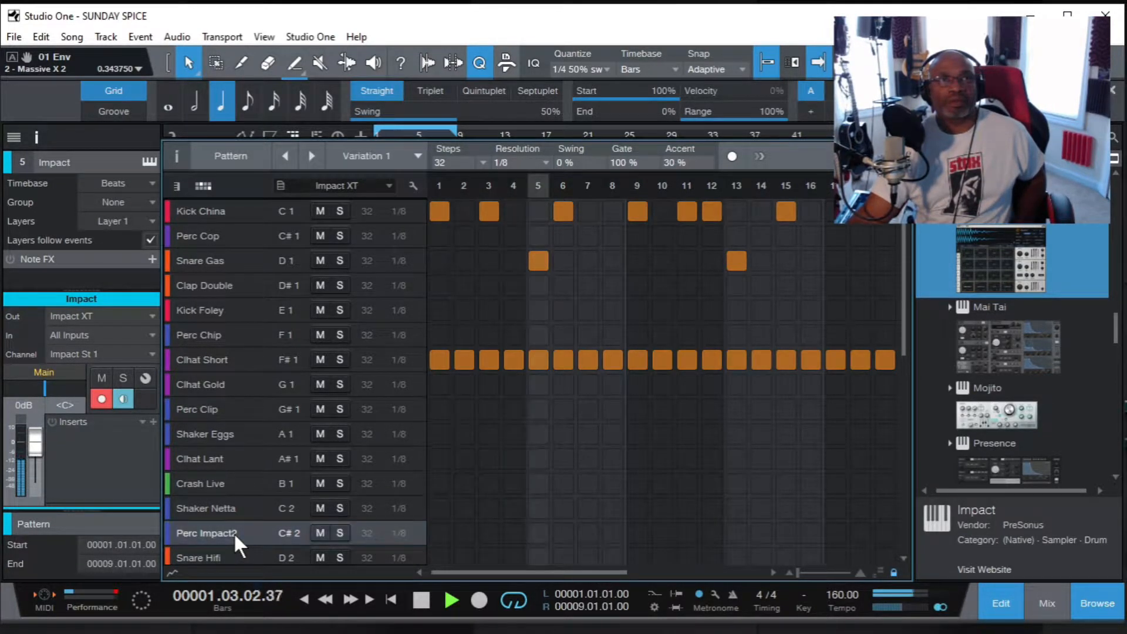
left_click(228, 555)
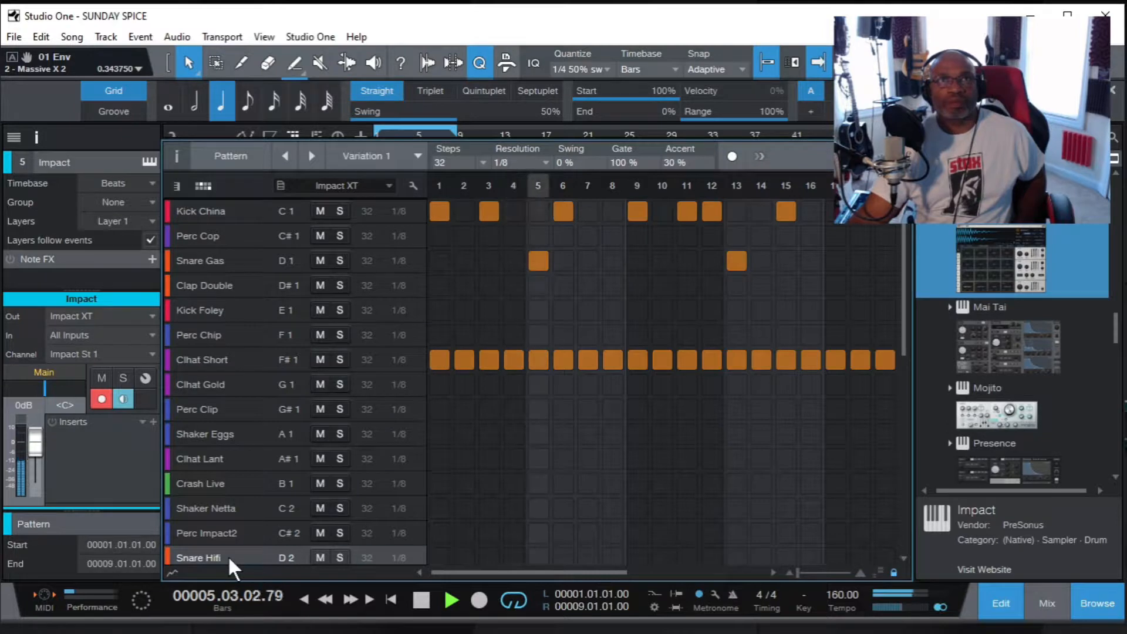
Try Snare Hifi hits on steps 5 and 7 during playback and remove both.
left_click(538, 559)
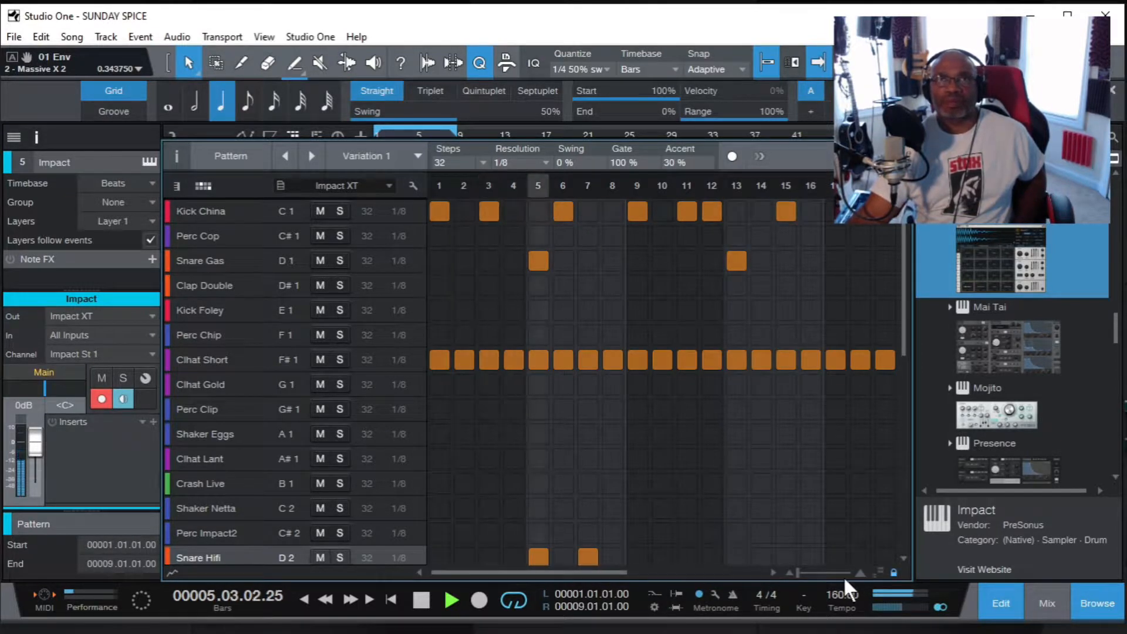
left_click(538, 557)
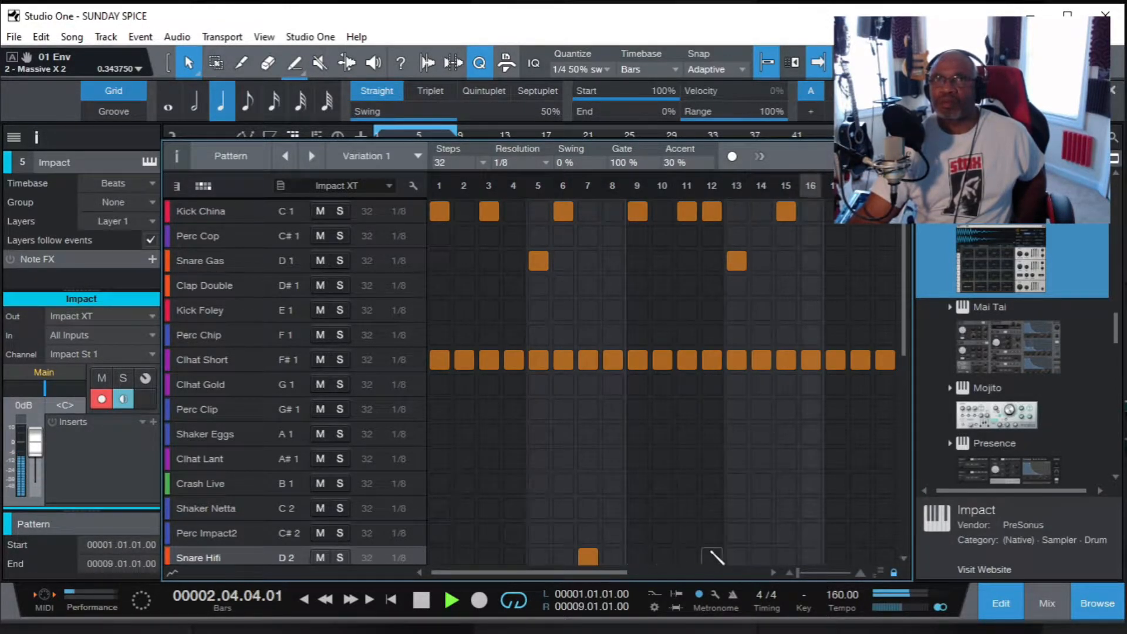
left_click(589, 557)
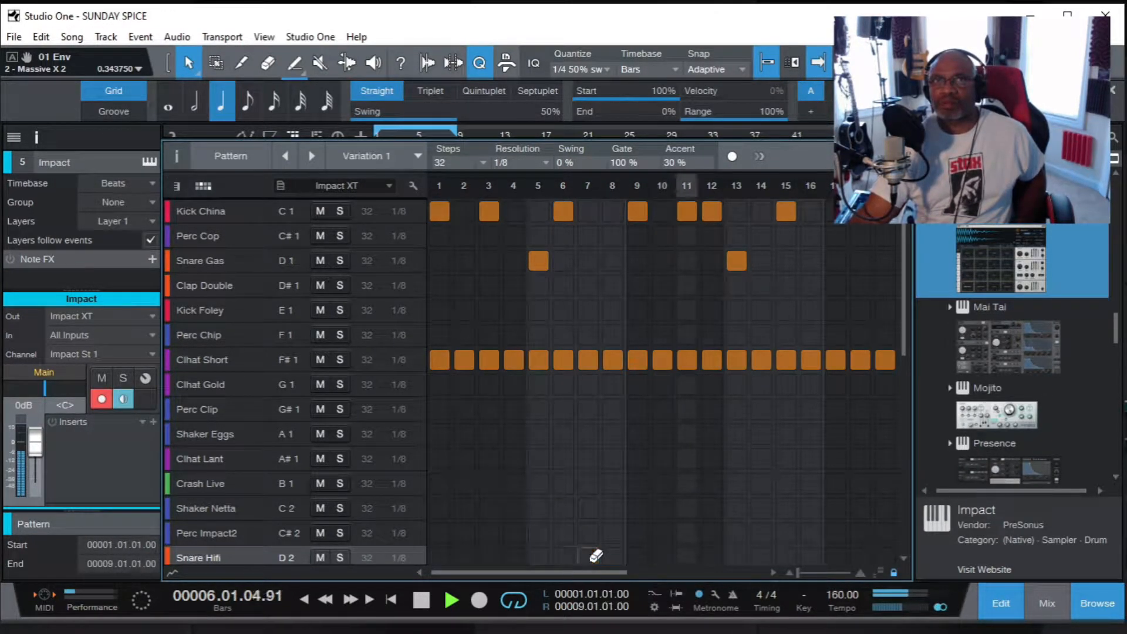
Place Snare Hifi hits on steps 6, 8 and 15 and stop playback after listening.
left_click(565, 555)
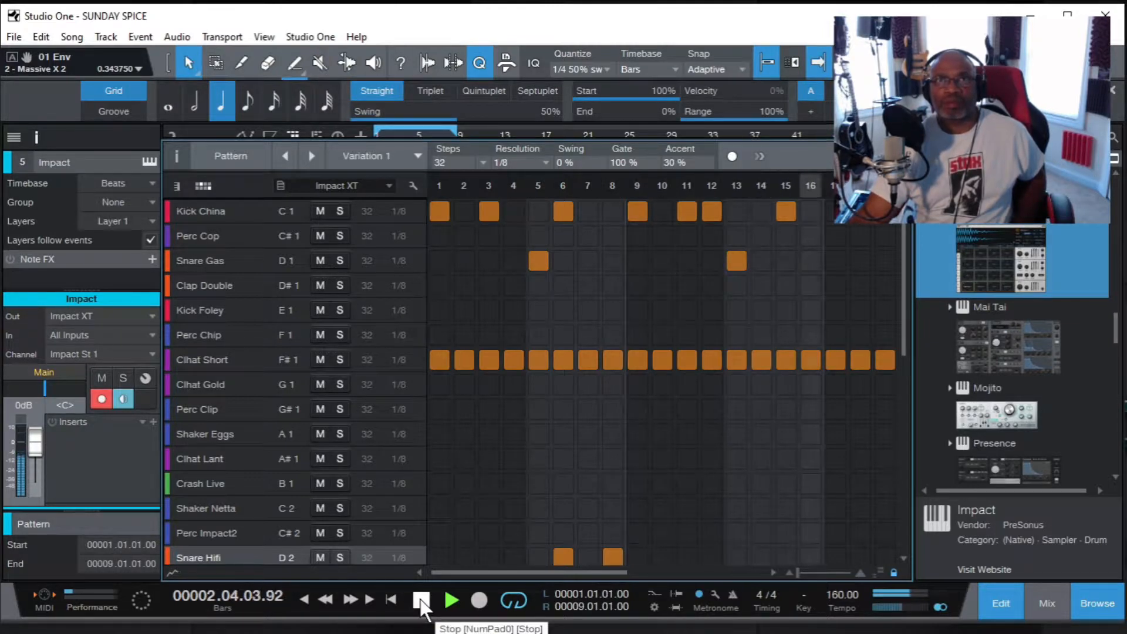
left_click(785, 557)
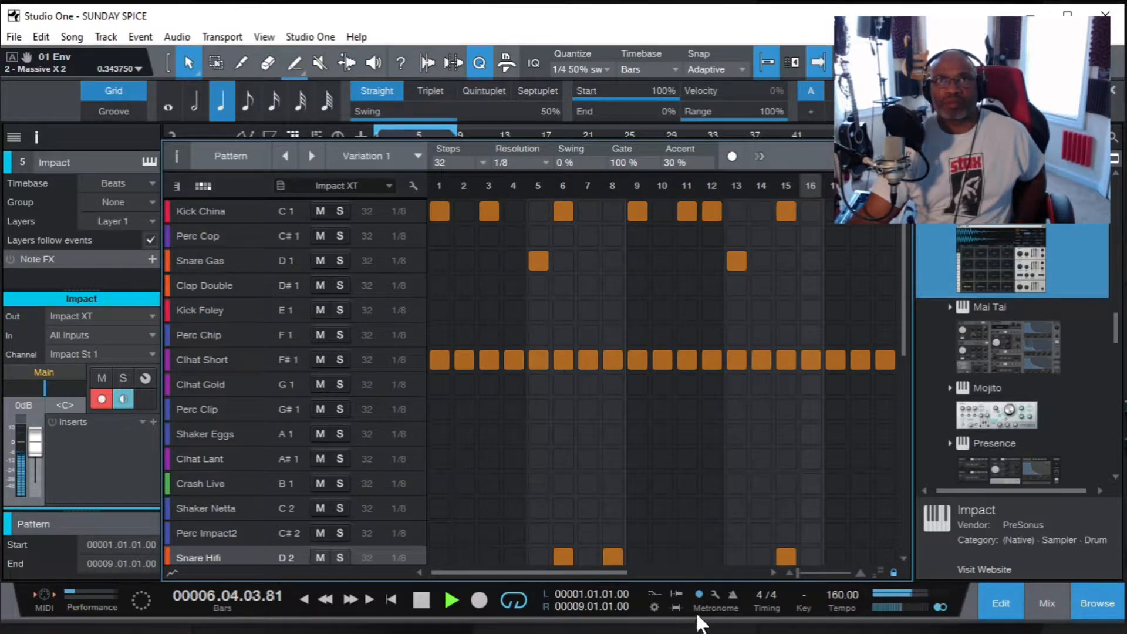
left_click(421, 597)
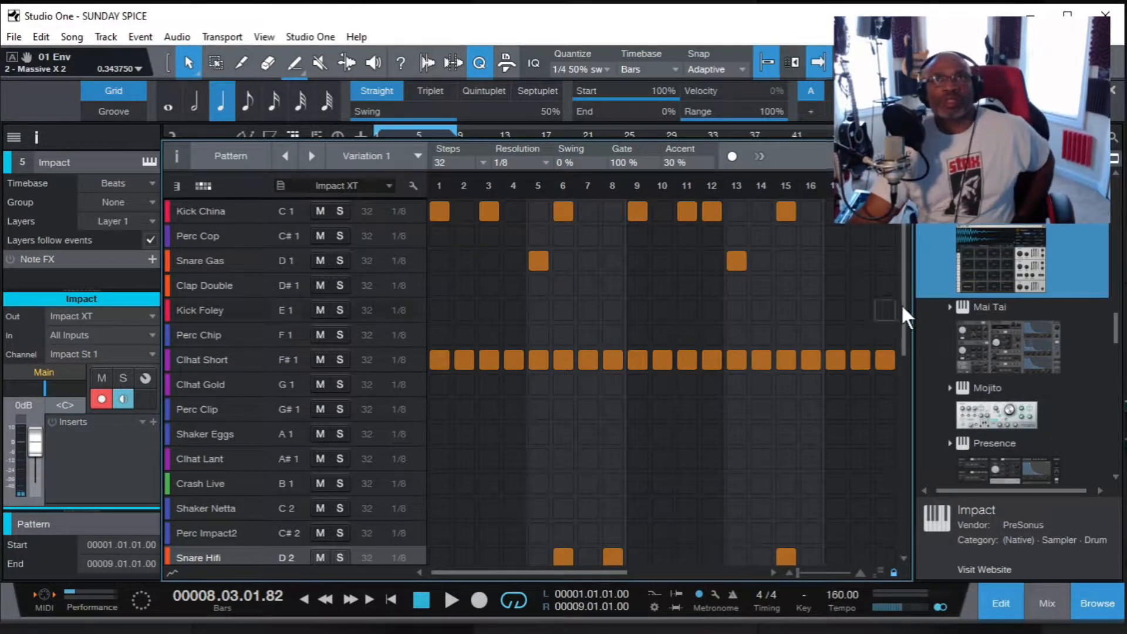
Save the song with the new drum pattern under its existing name.
left_click_drag(907, 301, 898, 273)
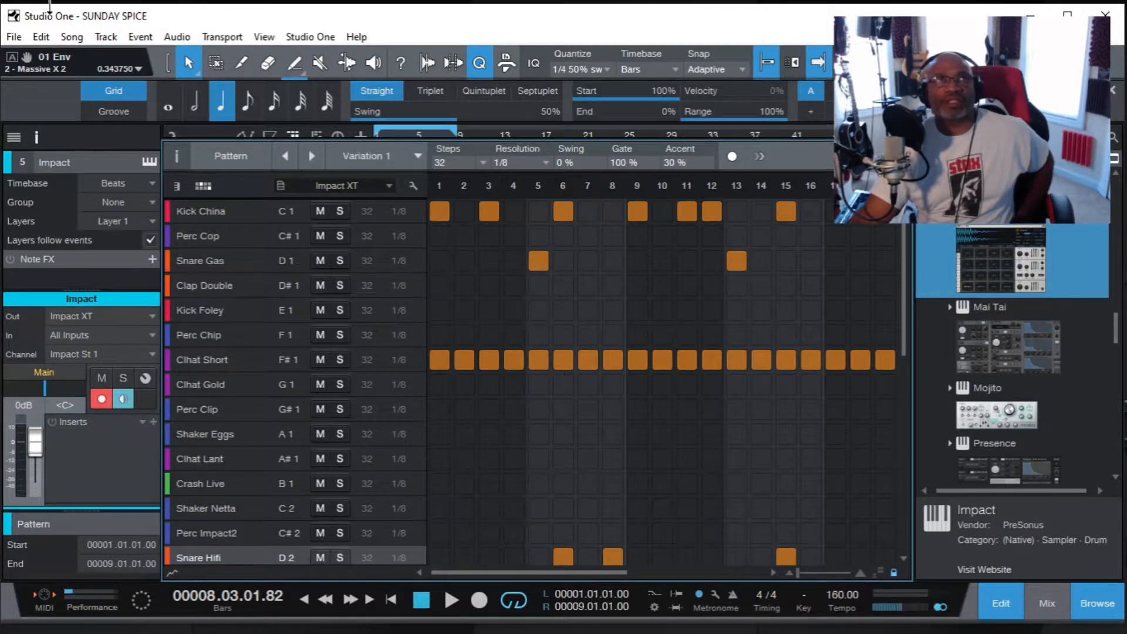
left_click(12, 37)
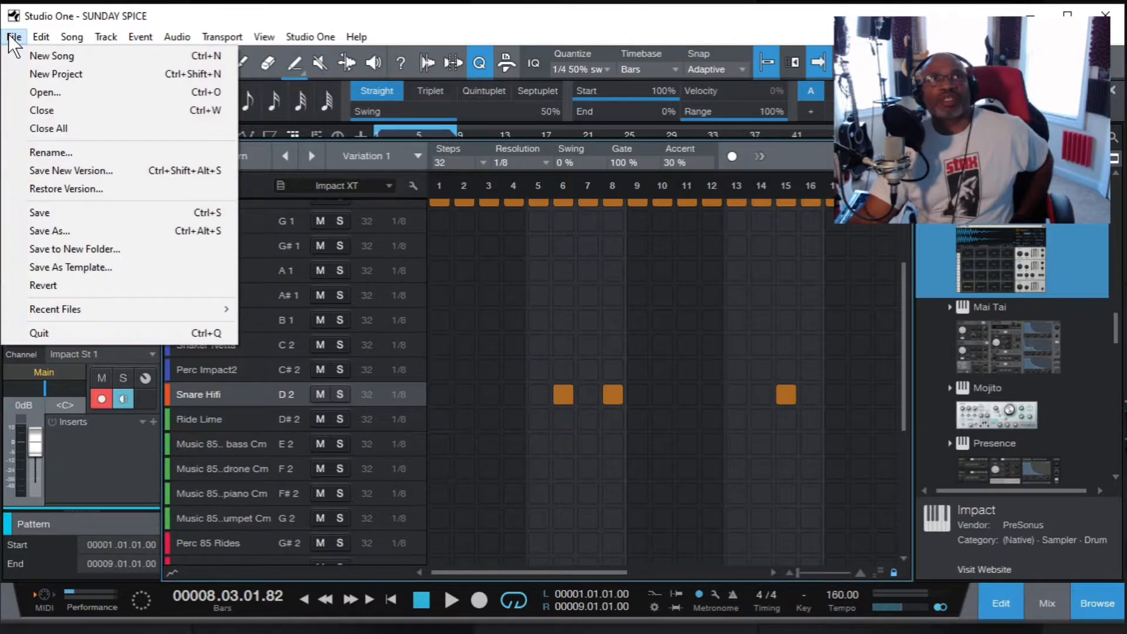
left_click(63, 211)
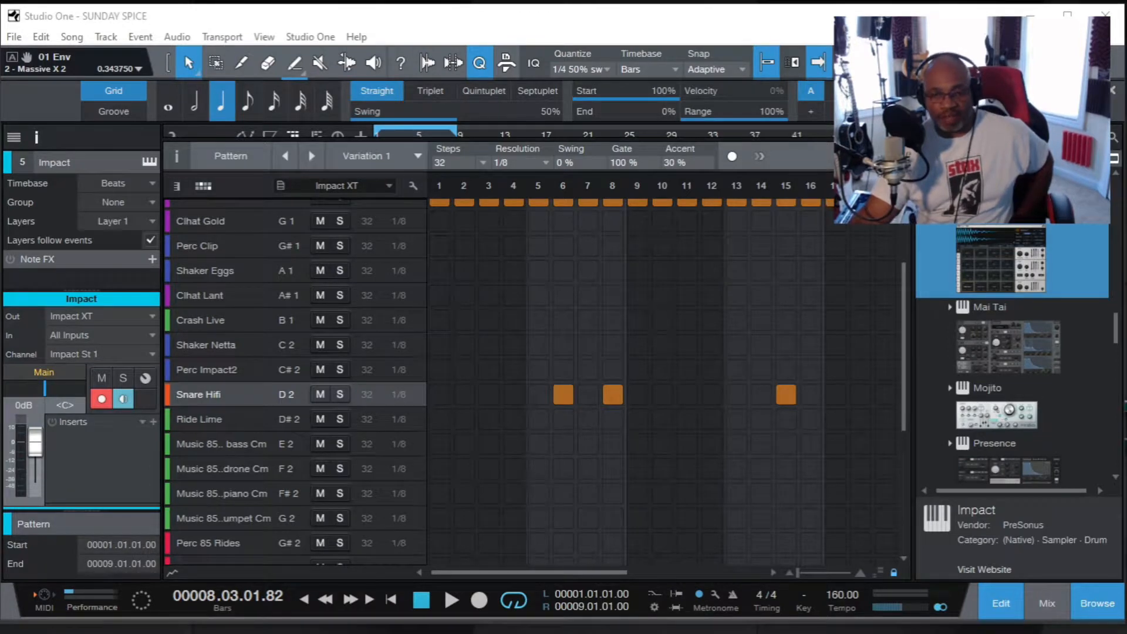
key("ctrl+s")
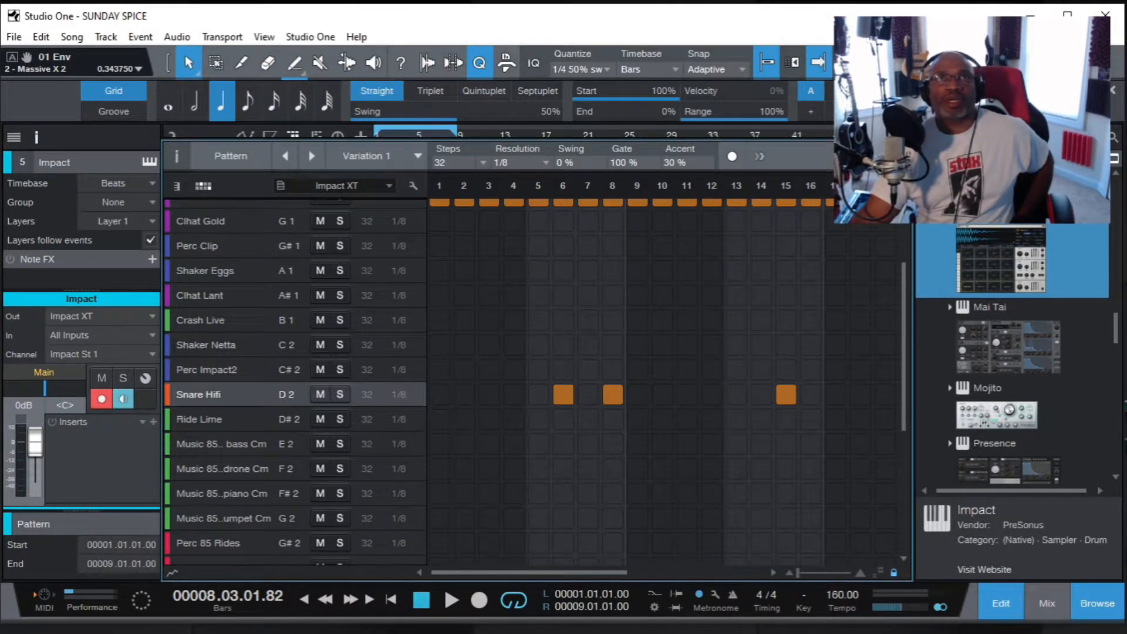
Close the pattern editor, solo the Massive X instrument track and play it briefly on its own.
key("F2")
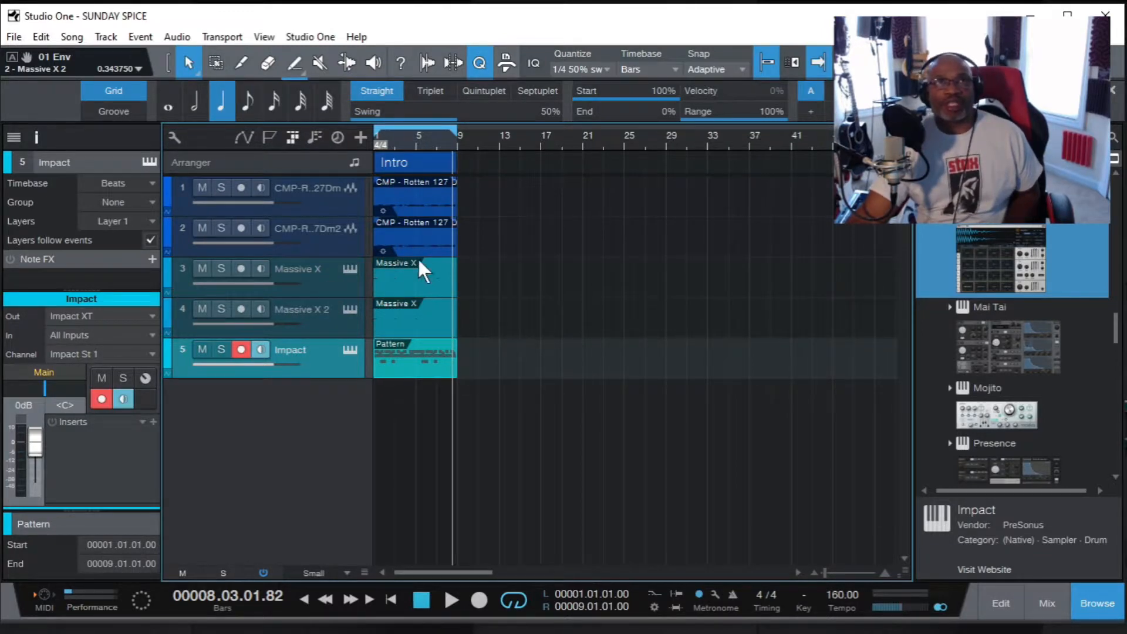
left_click(220, 267)
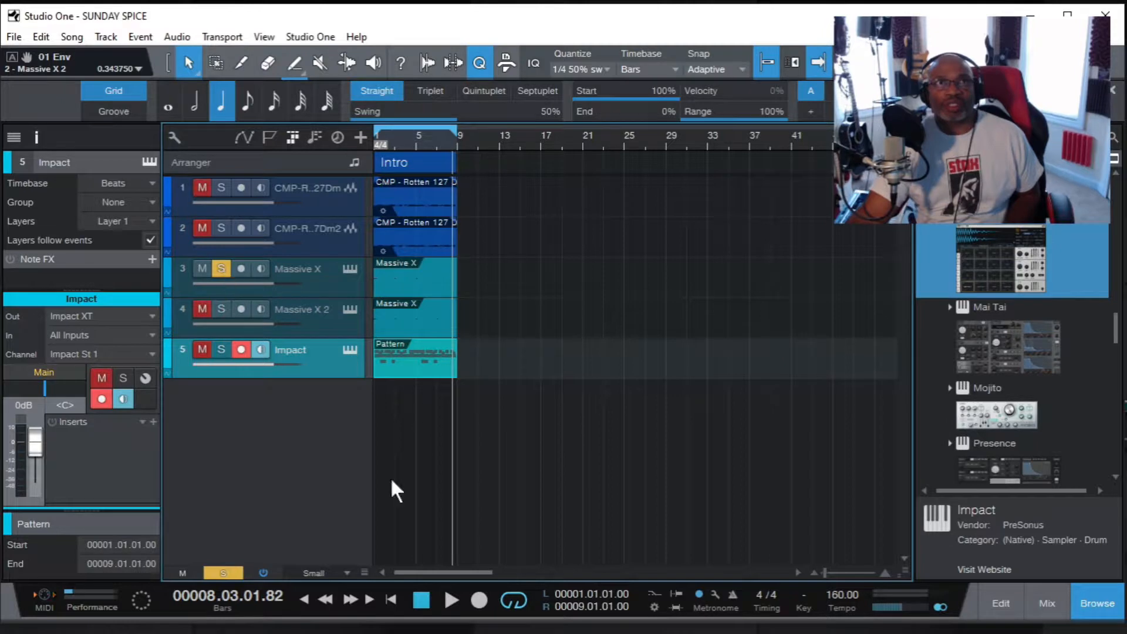
left_click(451, 596)
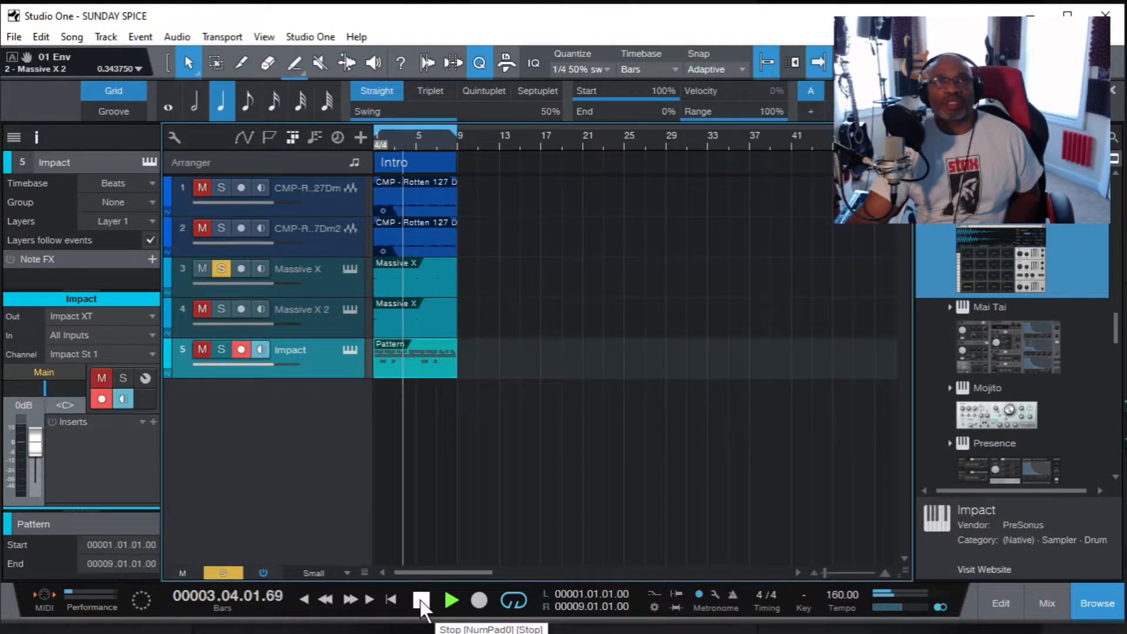
left_click(421, 600)
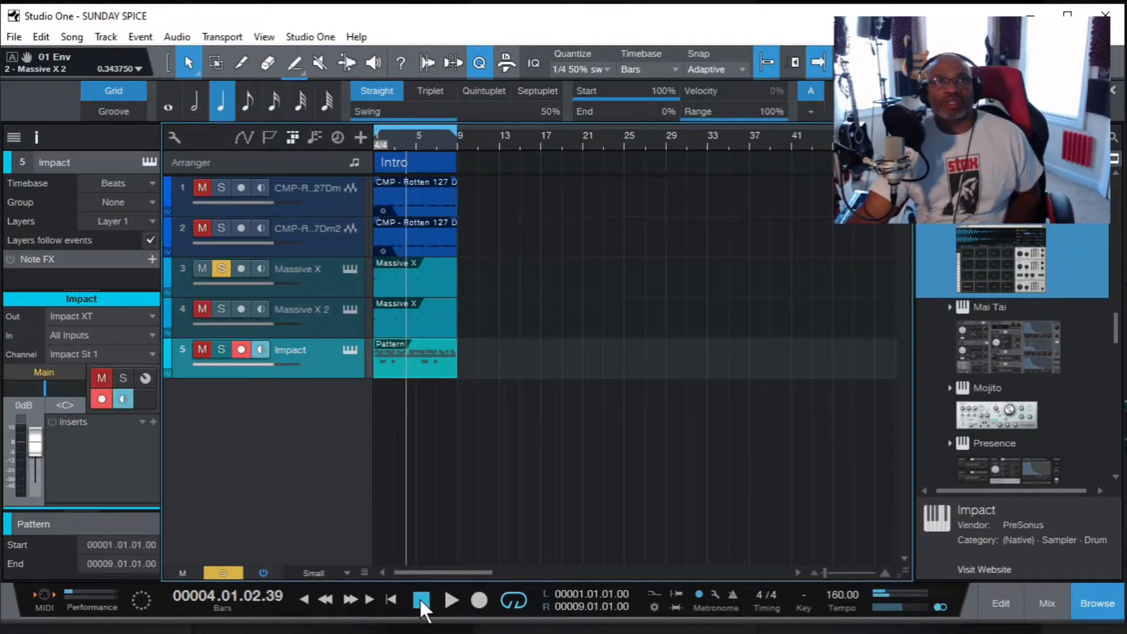
Try extending the Massive X event to bar 11 and bring its end back to bar 9.
left_click(432, 276)
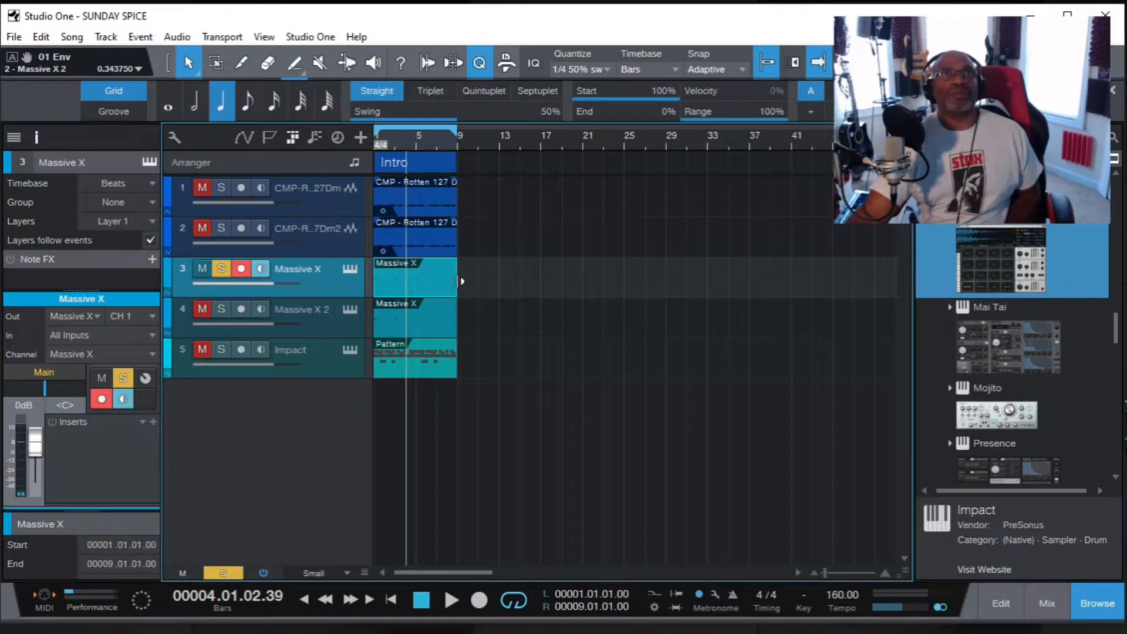
left_click_drag(462, 281, 482, 281)
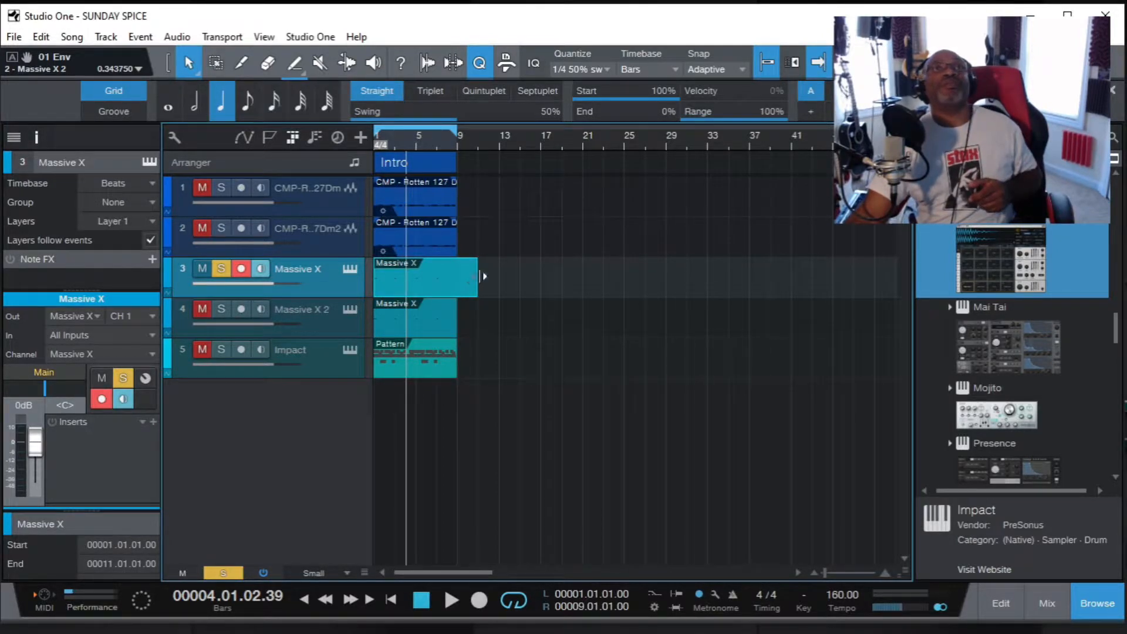
left_click_drag(480, 276, 457, 276)
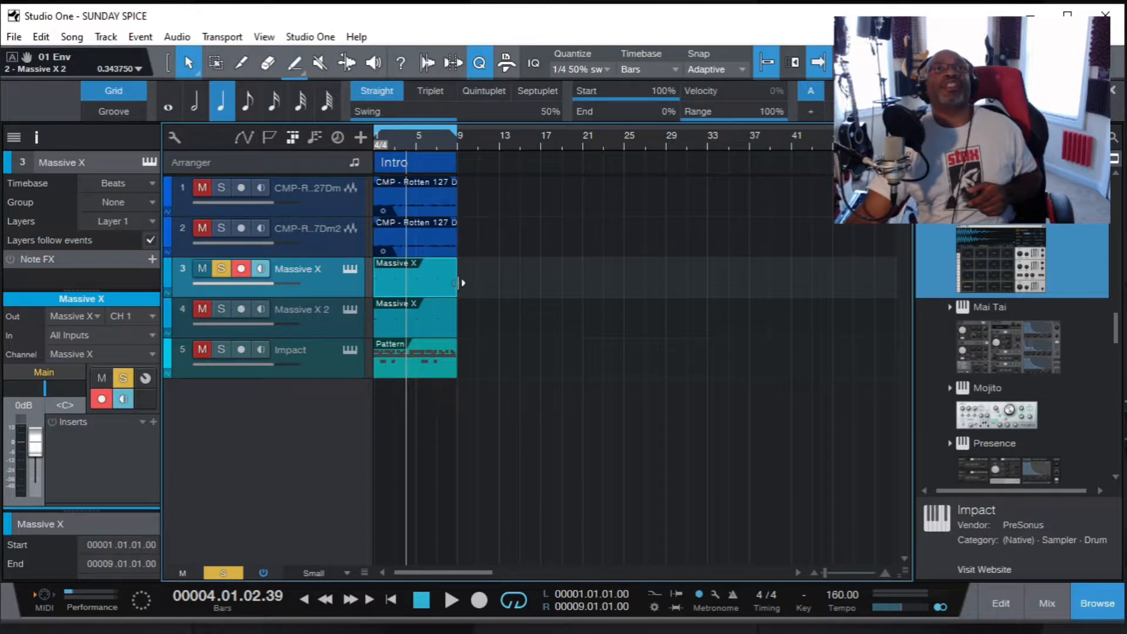
Set the arranger track height to Medium and play the soloed Massive X part from bar 6, beat 4.
left_click_drag(515, 139, 514, 146)
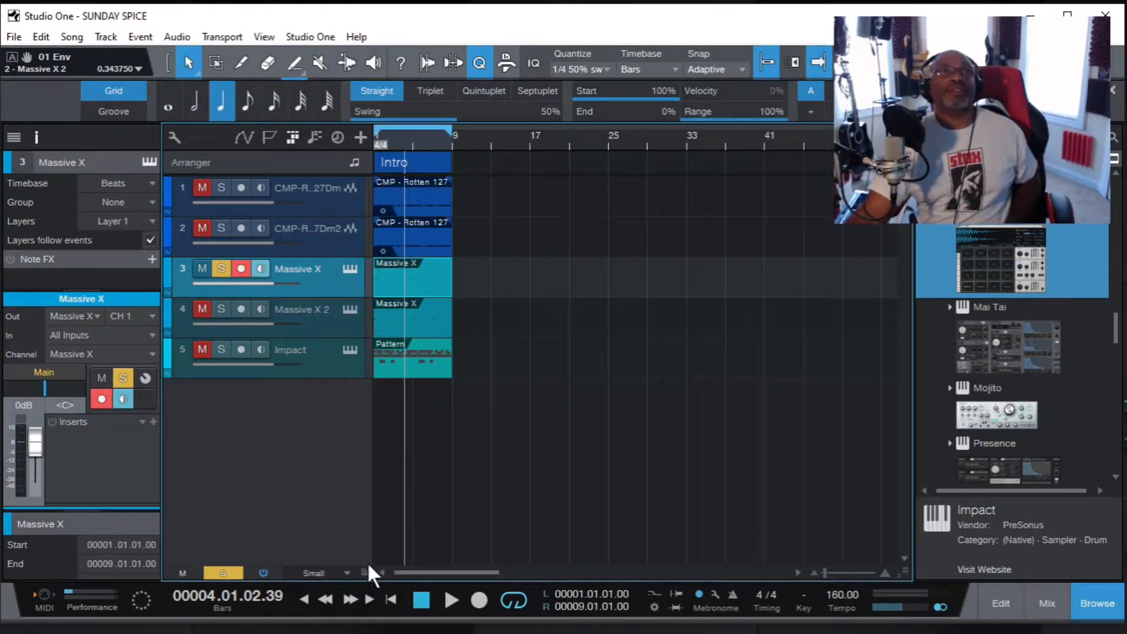
left_click_drag(363, 566, 361, 602)
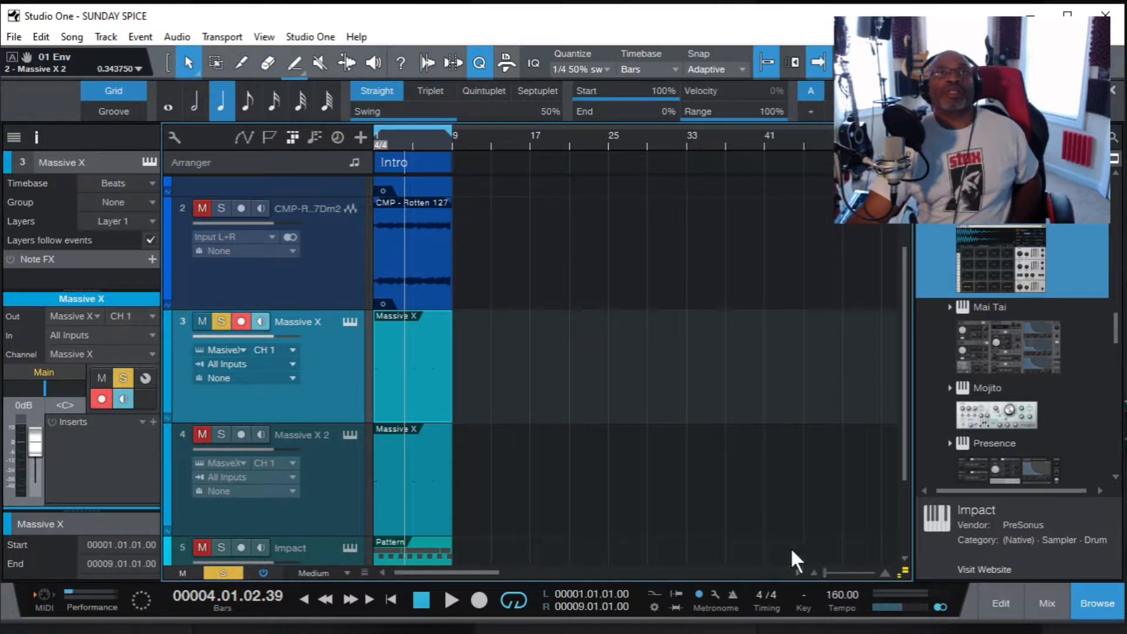
left_click_drag(527, 137, 538, 177)
left_click_drag(449, 571, 385, 575)
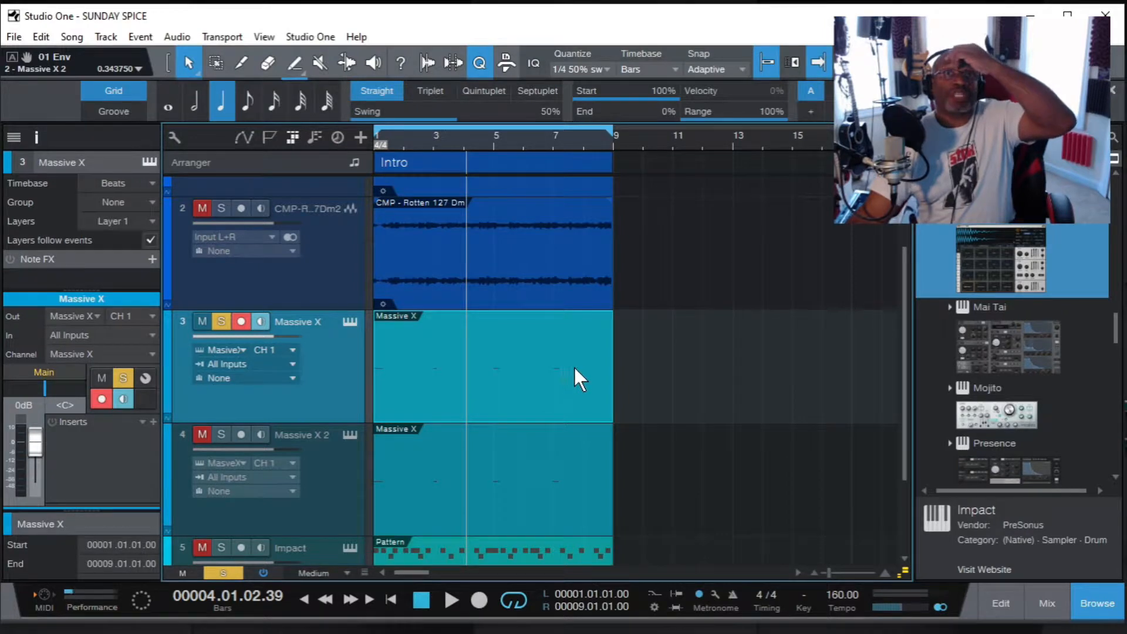
left_click(544, 136)
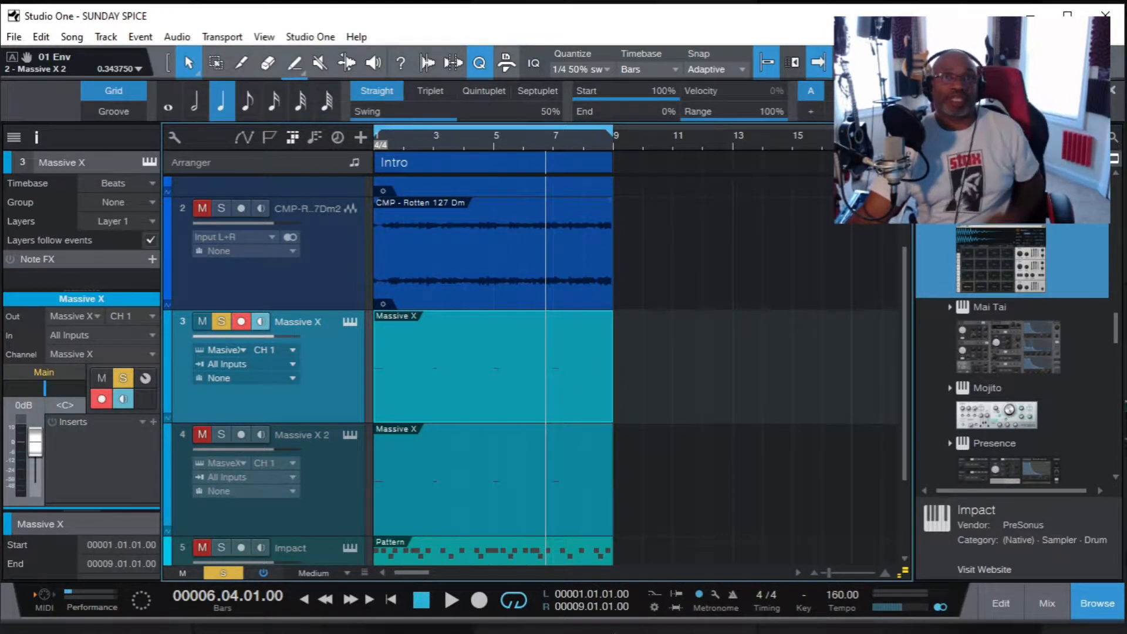
left_click(449, 600)
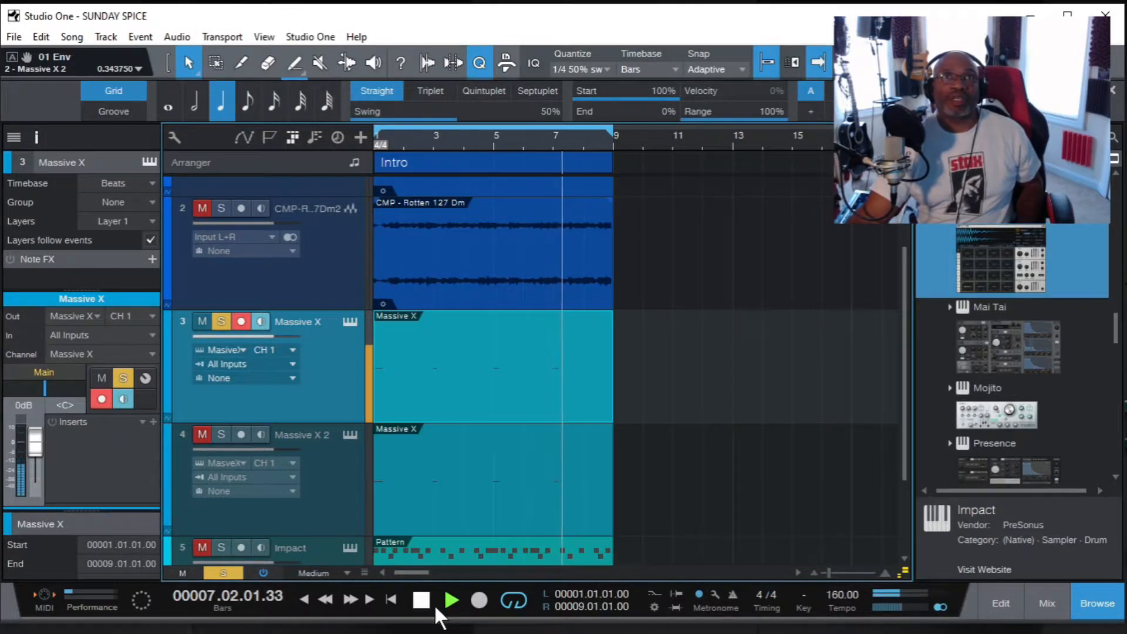
left_click(421, 602)
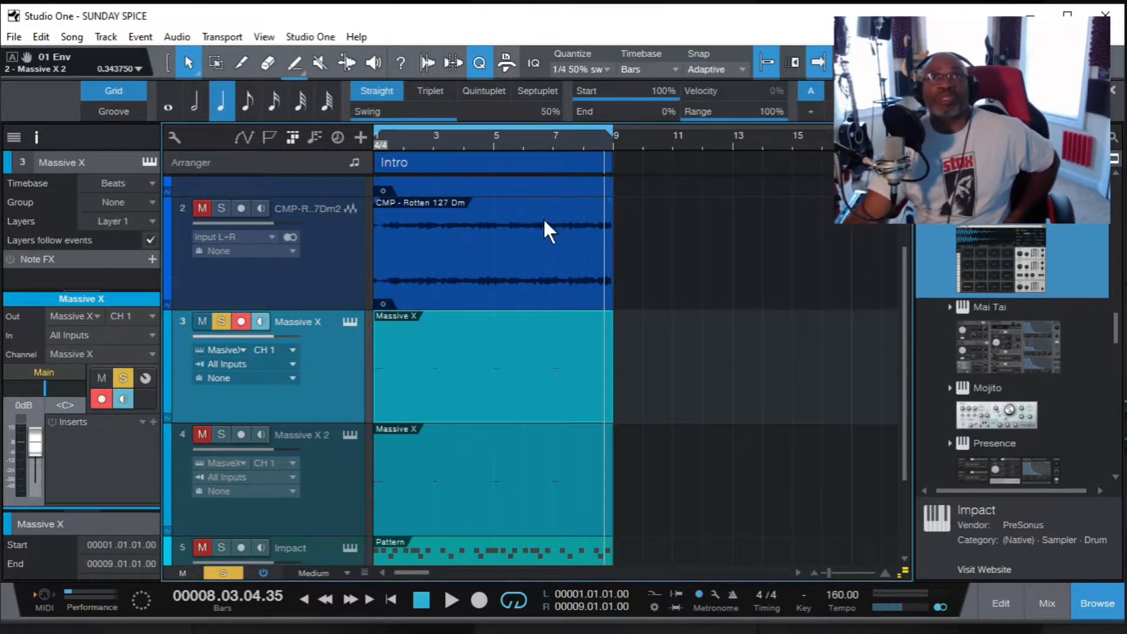
Unsolo the Massive X track and bounce its eight-bar event to a new audio track.
left_click(220, 321)
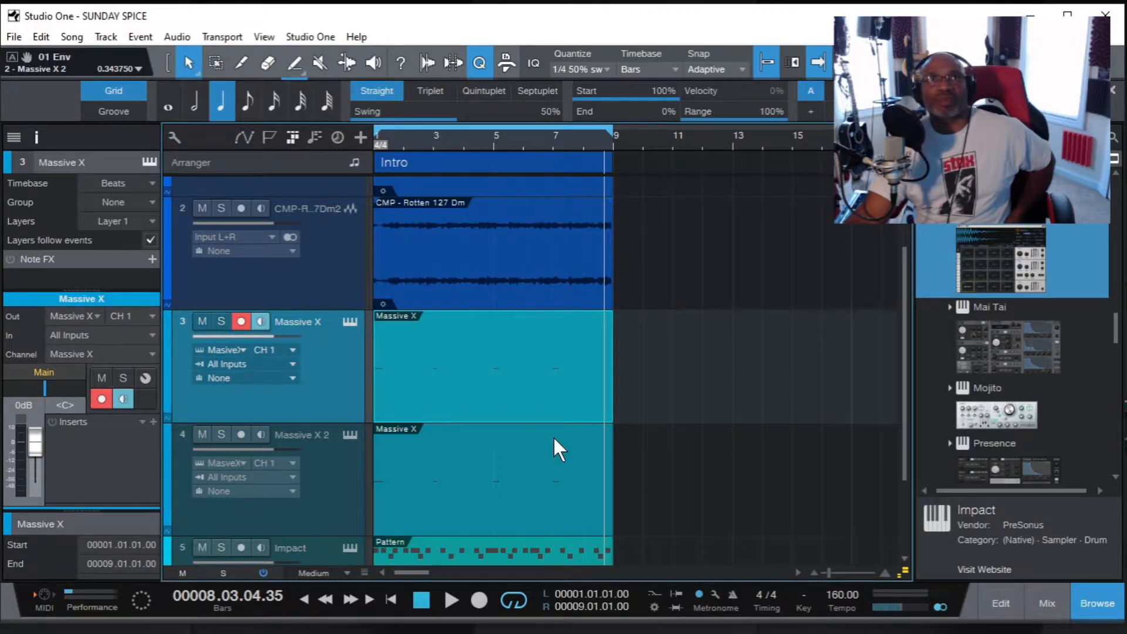
right_click(499, 352)
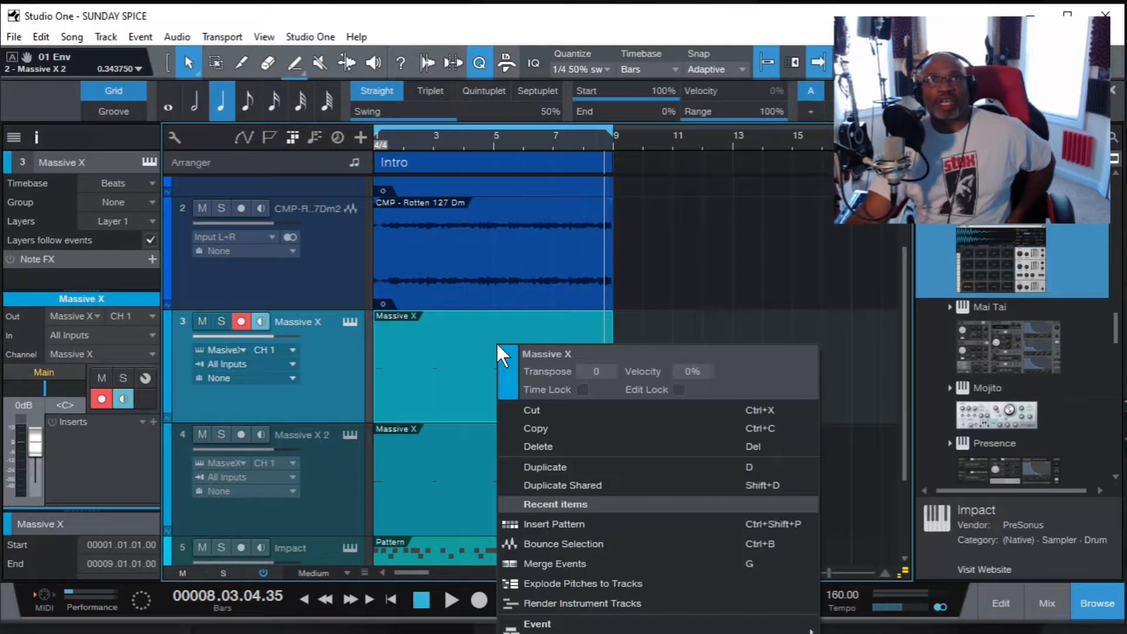
left_click(561, 544)
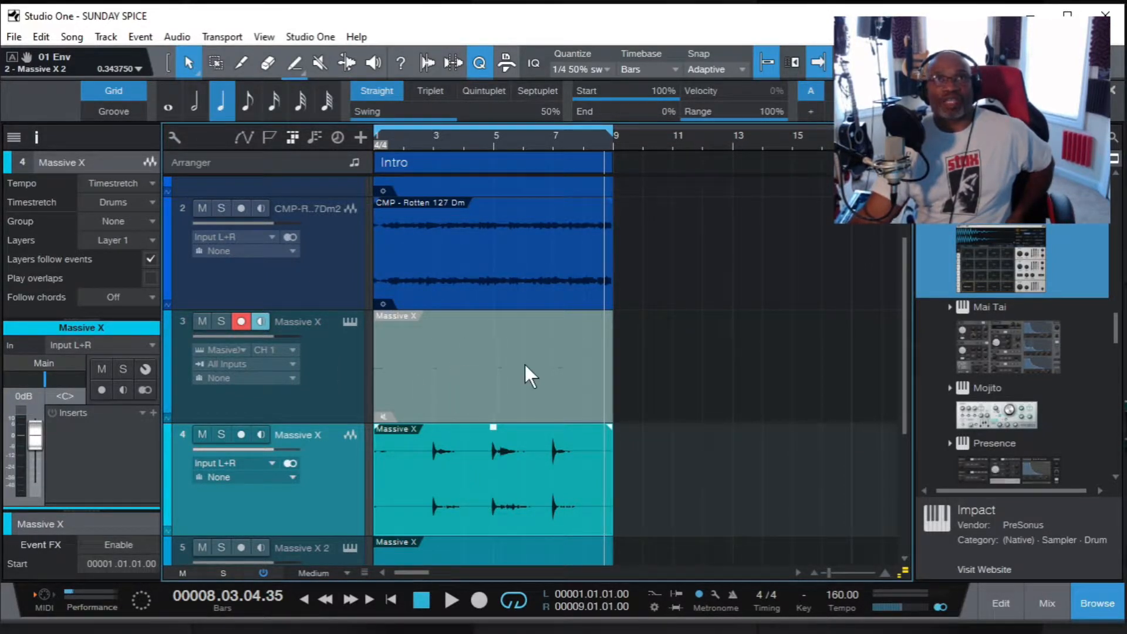
Remove the original Massive X instrument track together with its instrument, keeping the bounced audio track.
left_click(340, 354)
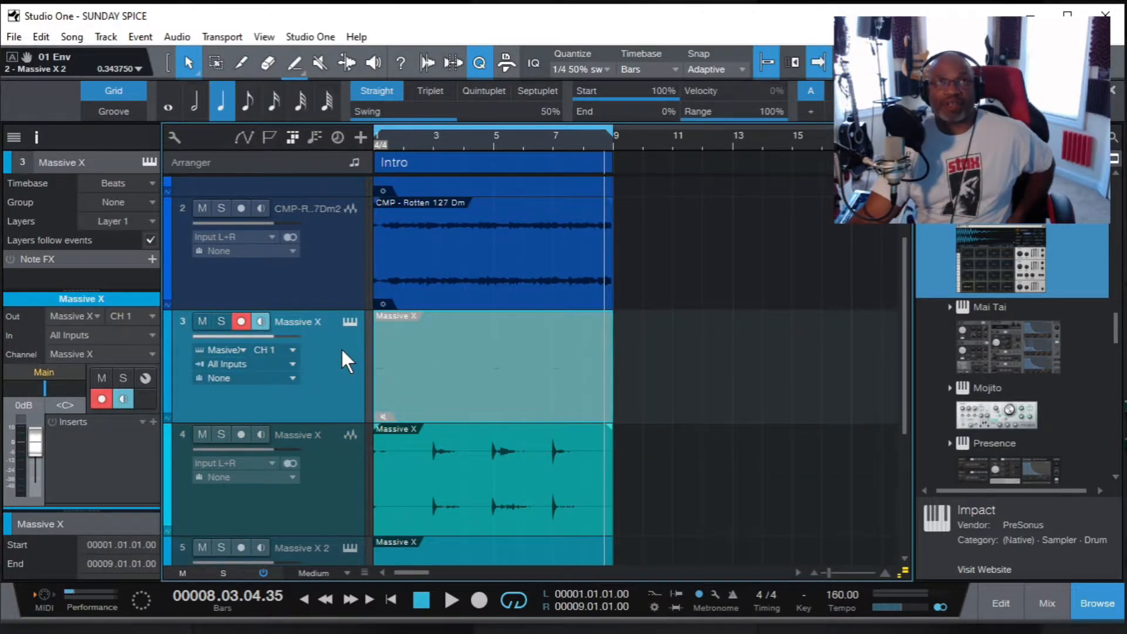
right_click(343, 358)
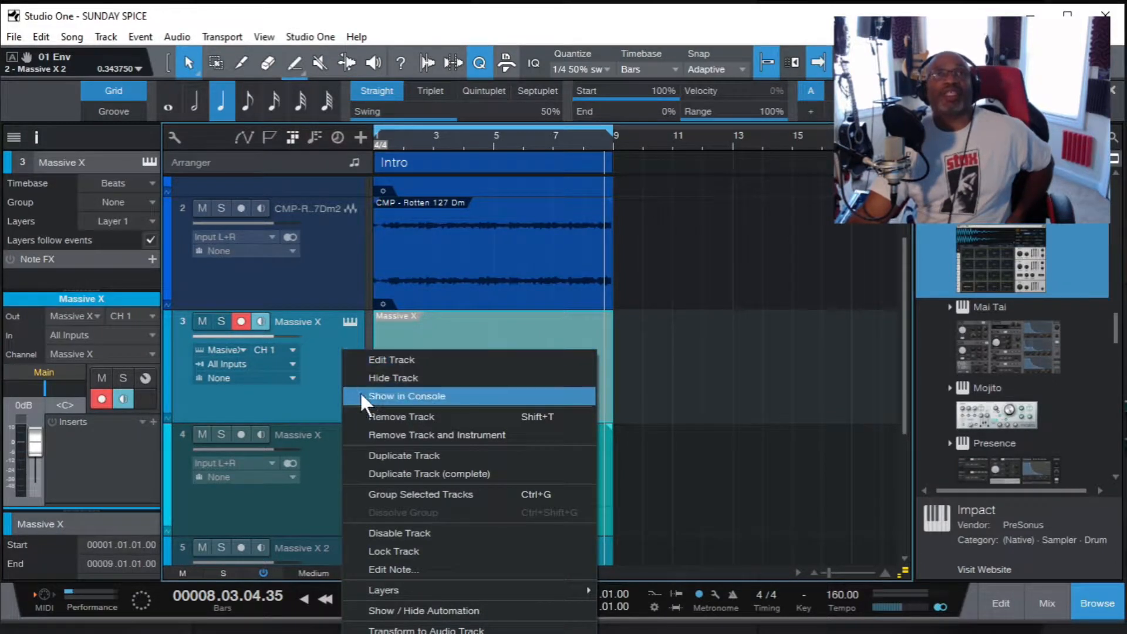
left_click(393, 435)
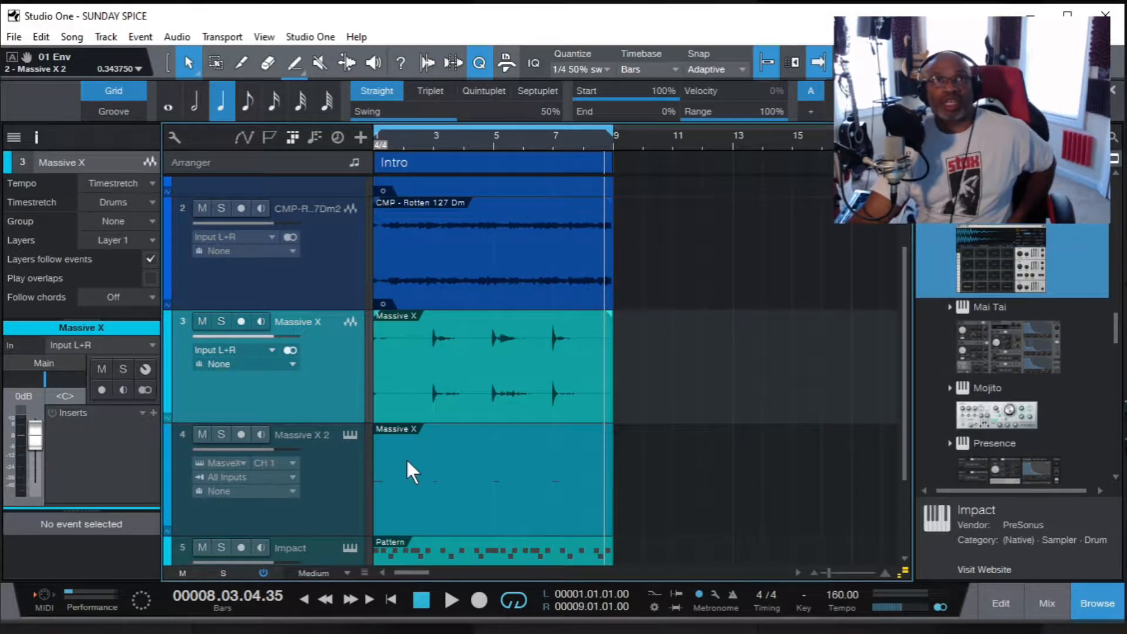
Solo the bounced Massive X audio track and listen to it from bar 2 and from the song start.
left_click(221, 321)
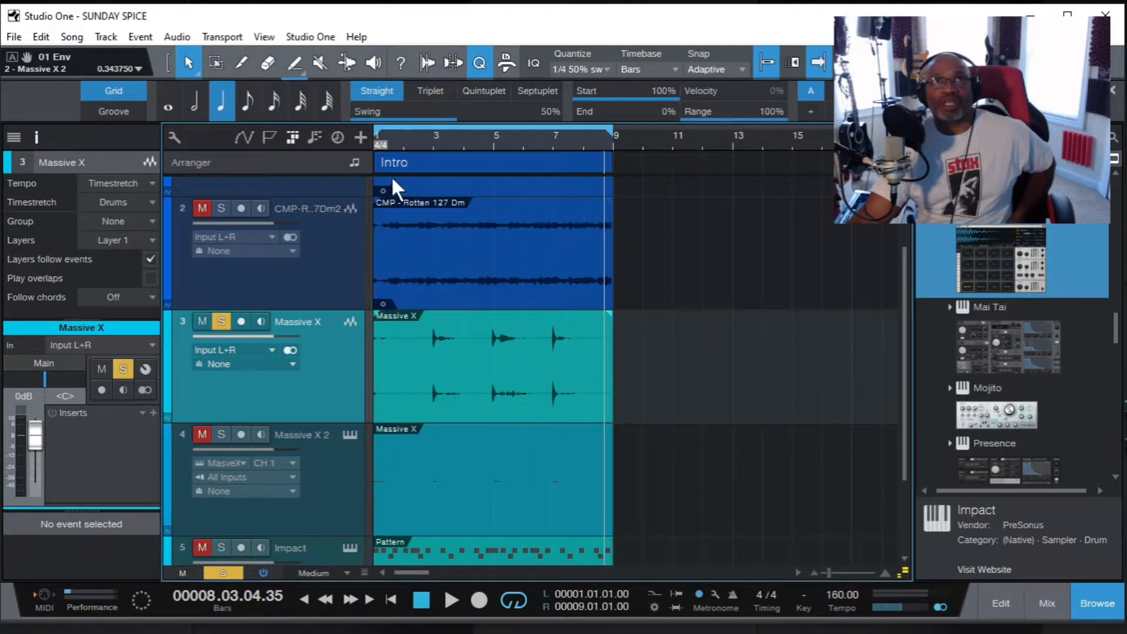
left_click(404, 139)
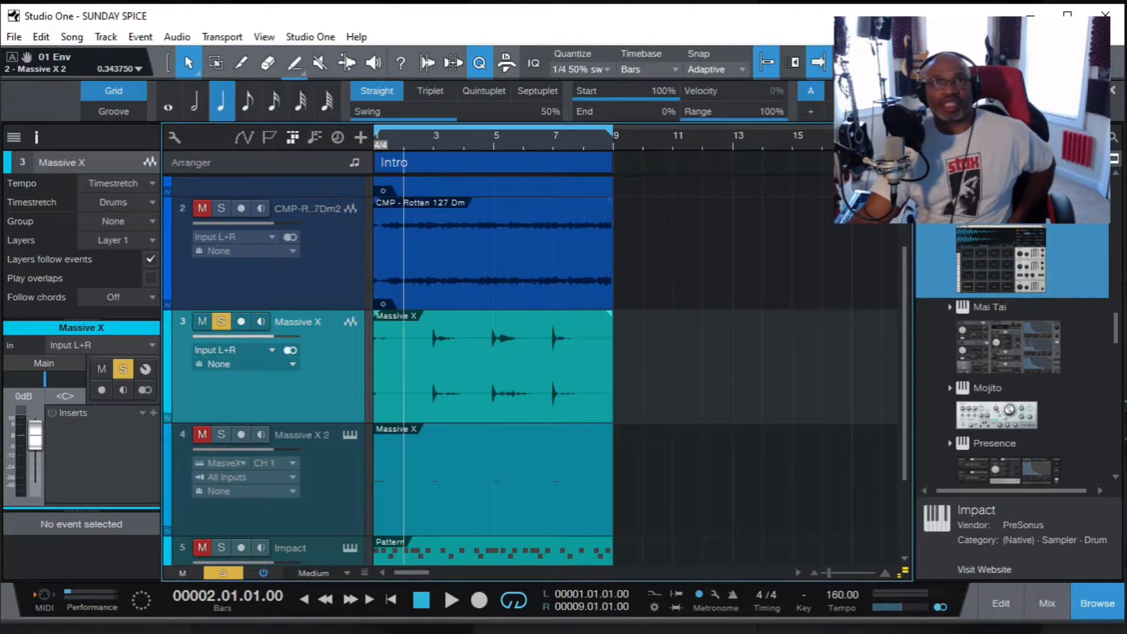
left_click(450, 601)
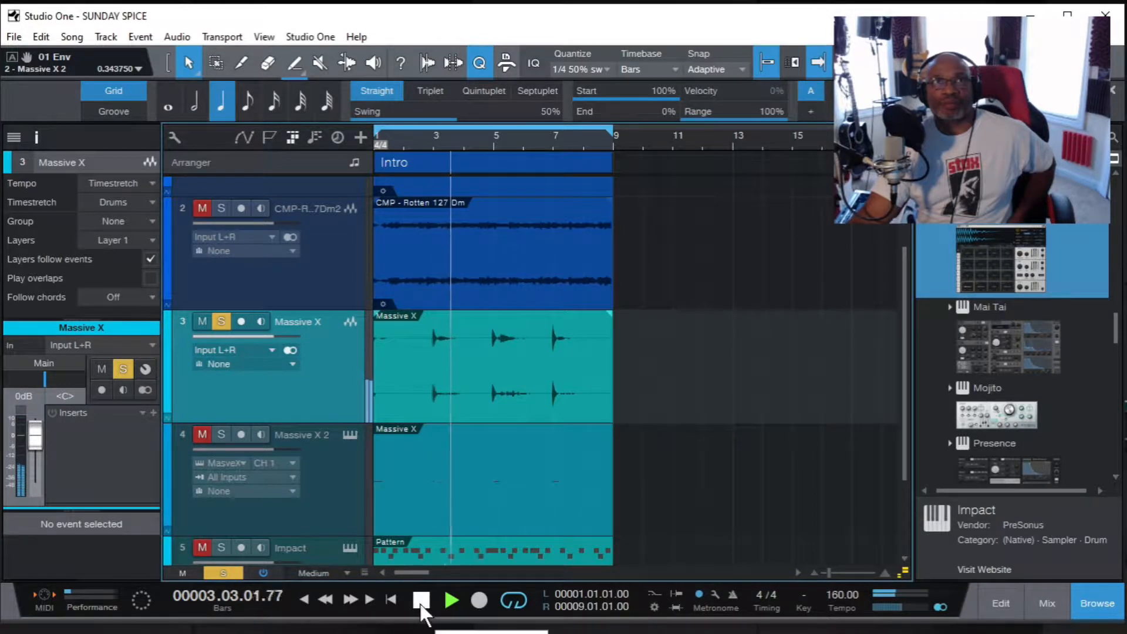
left_click(420, 600)
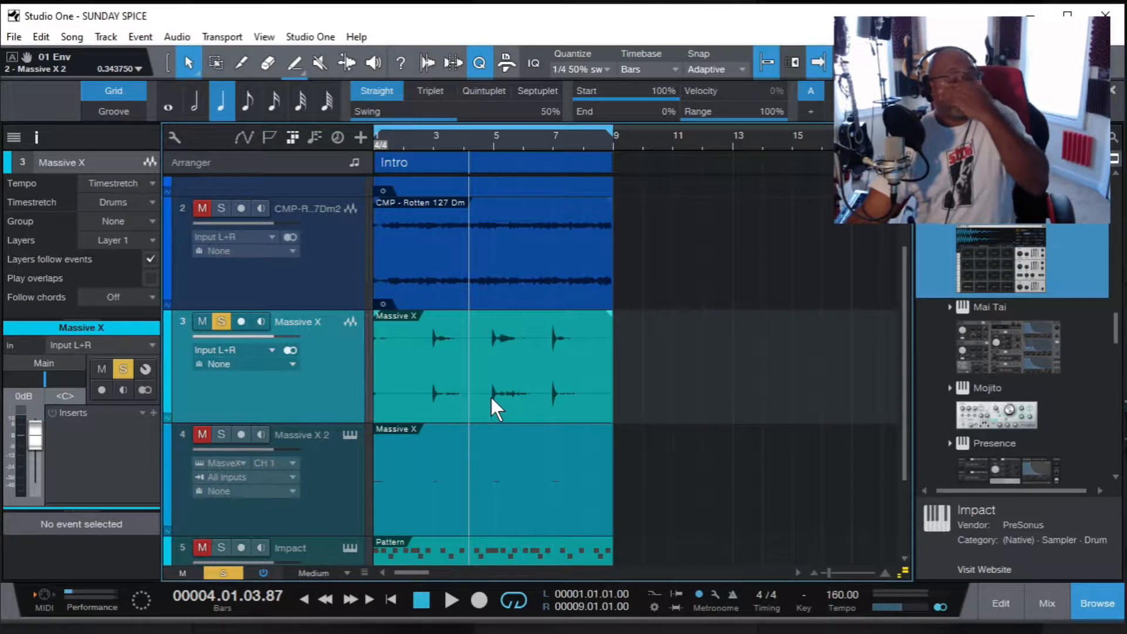
left_click(392, 600)
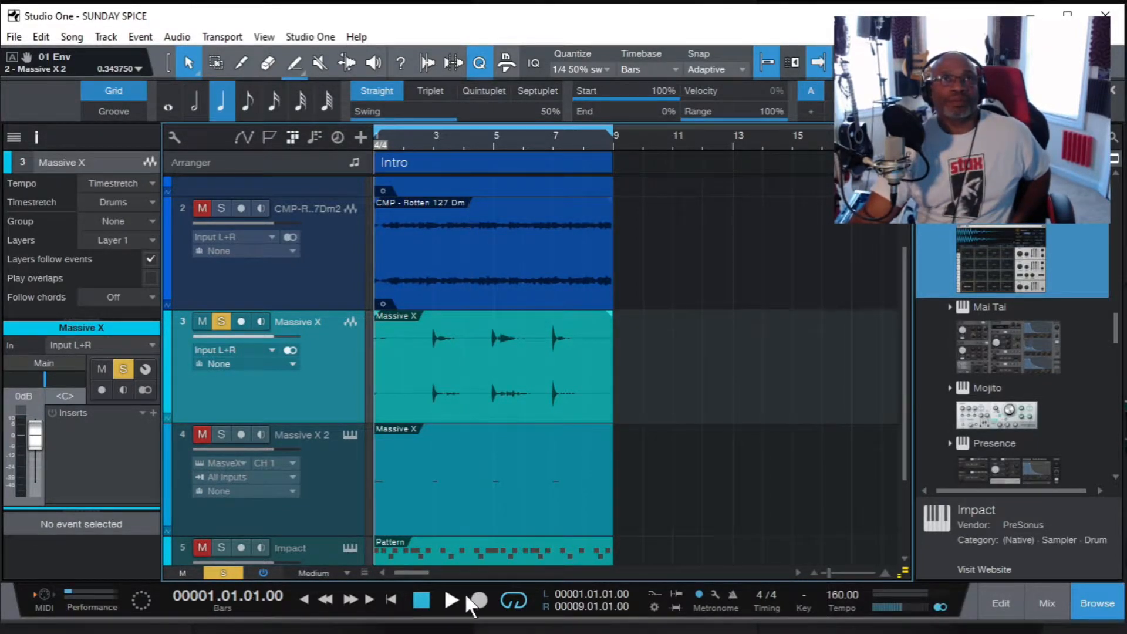
left_click(440, 603)
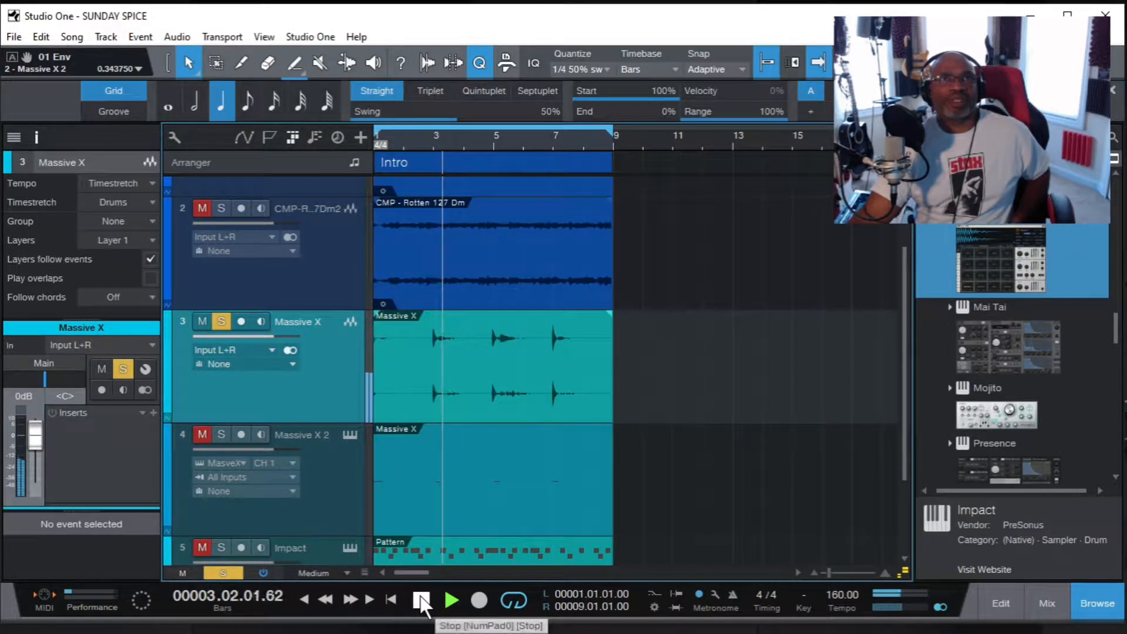
left_click(421, 597)
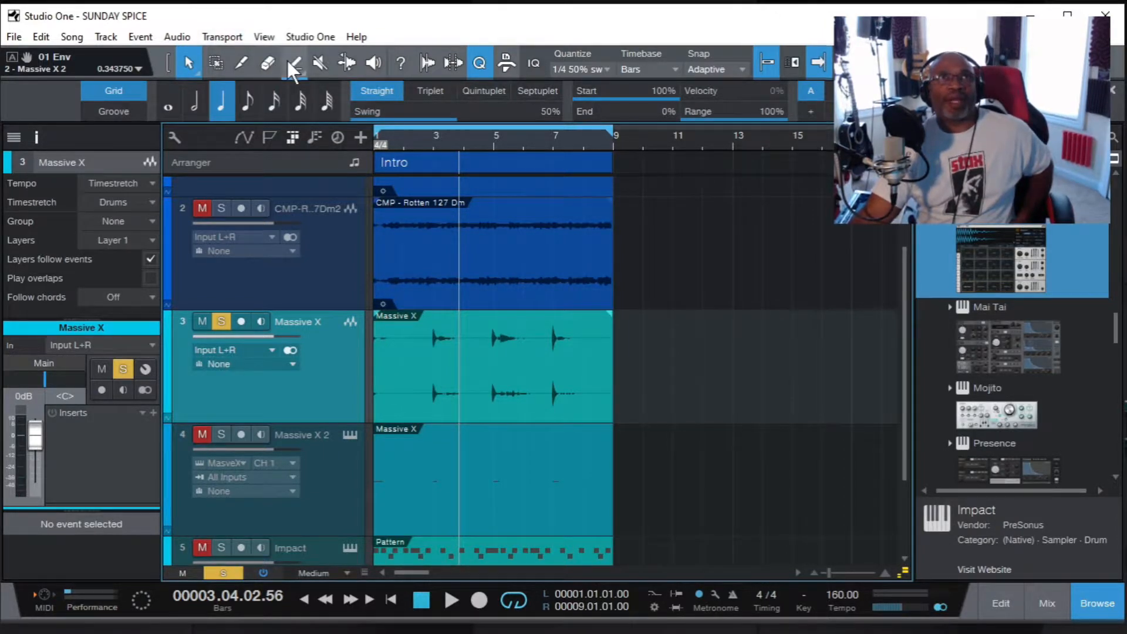
Split the bounced Massive X audio event at bar 2.
left_click(242, 64)
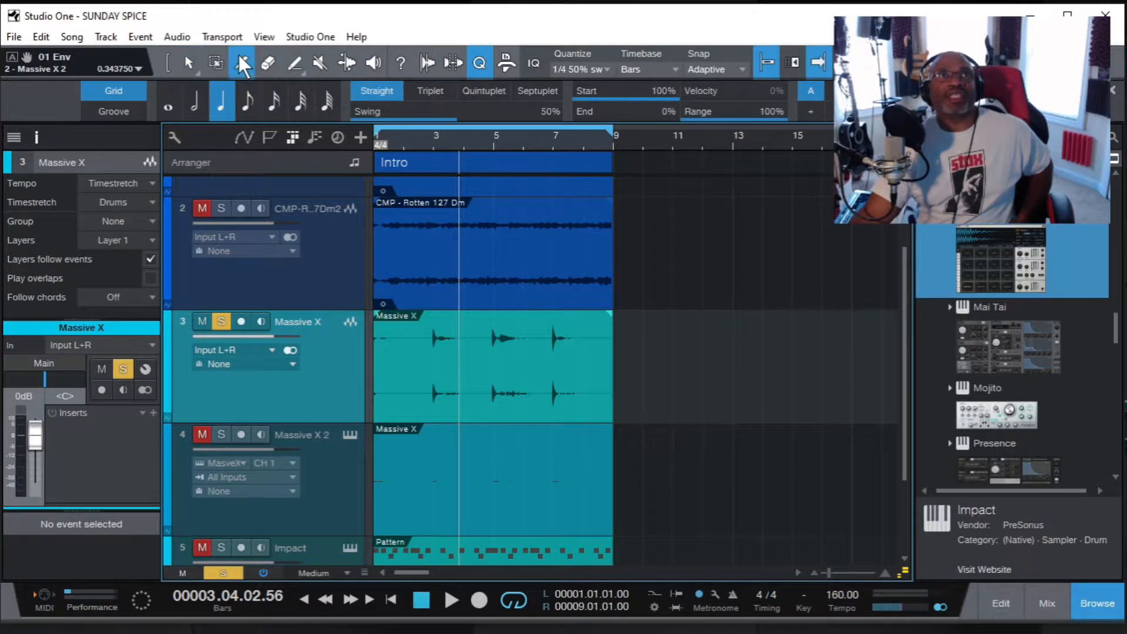
left_click(414, 354)
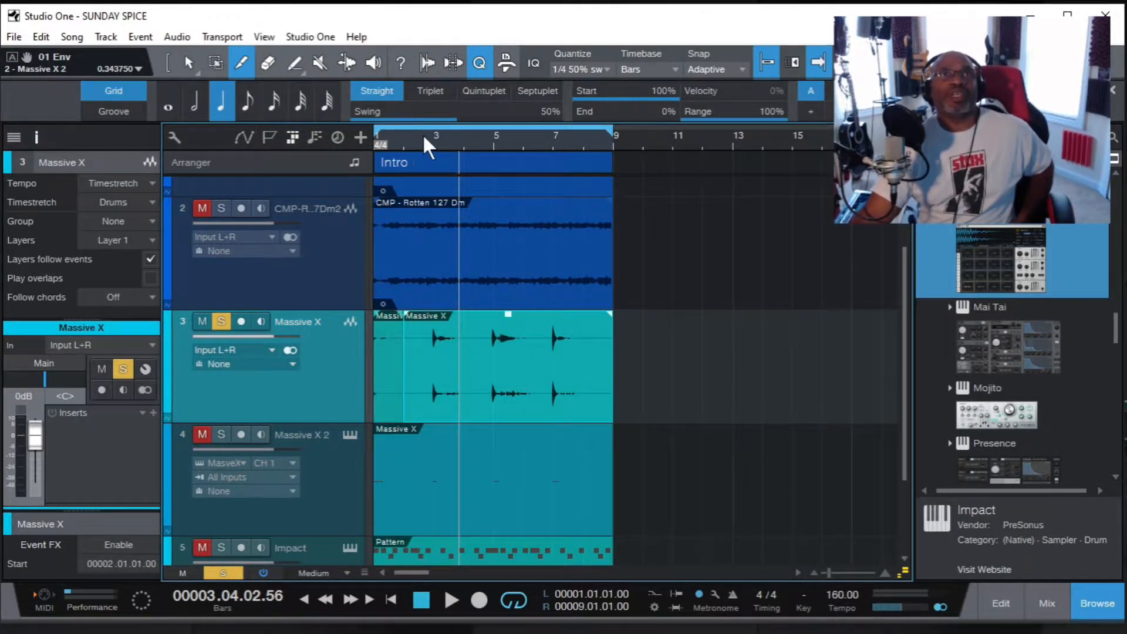
left_click_drag(425, 133, 433, 187)
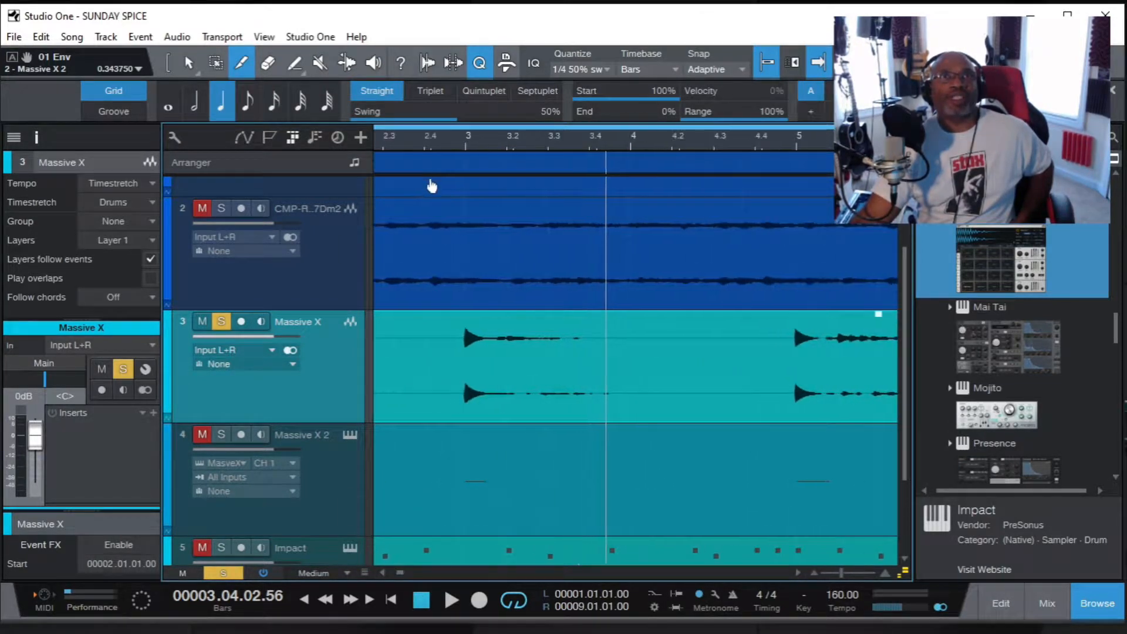
left_click_drag(399, 569, 385, 569)
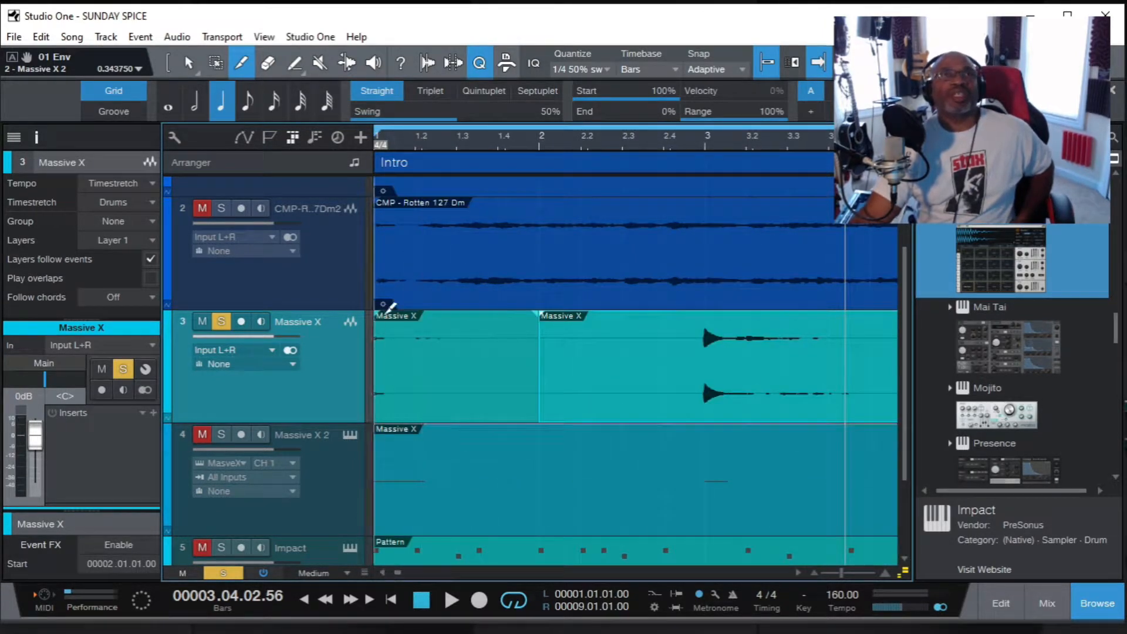
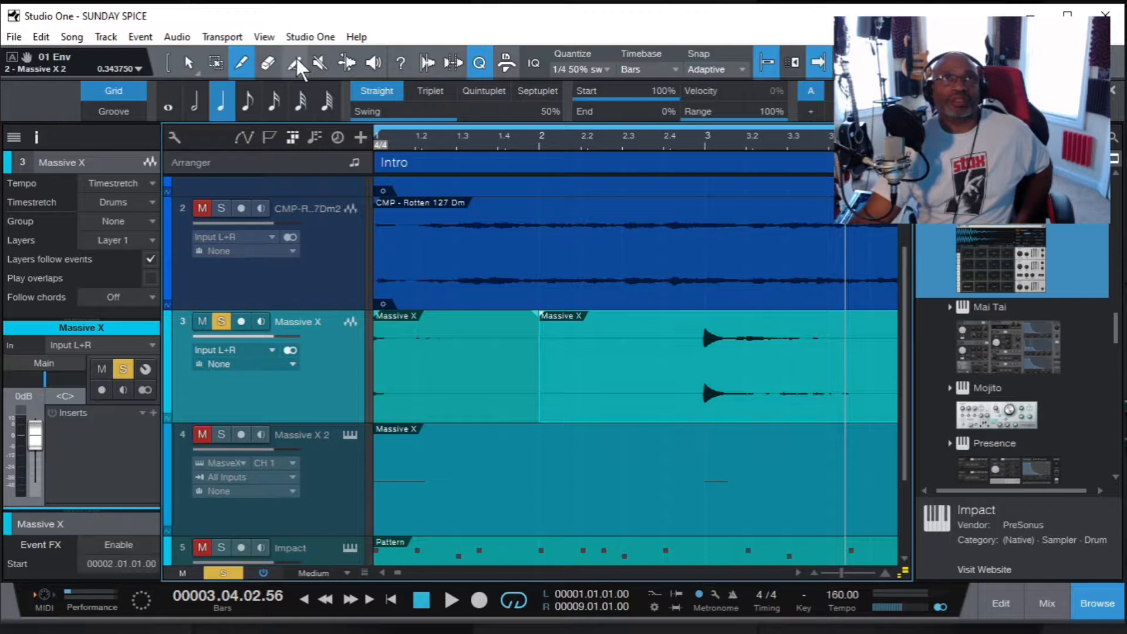
Select the first bar of the split Massive X audio and play it from the song start.
left_click(189, 62)
left_click(450, 352)
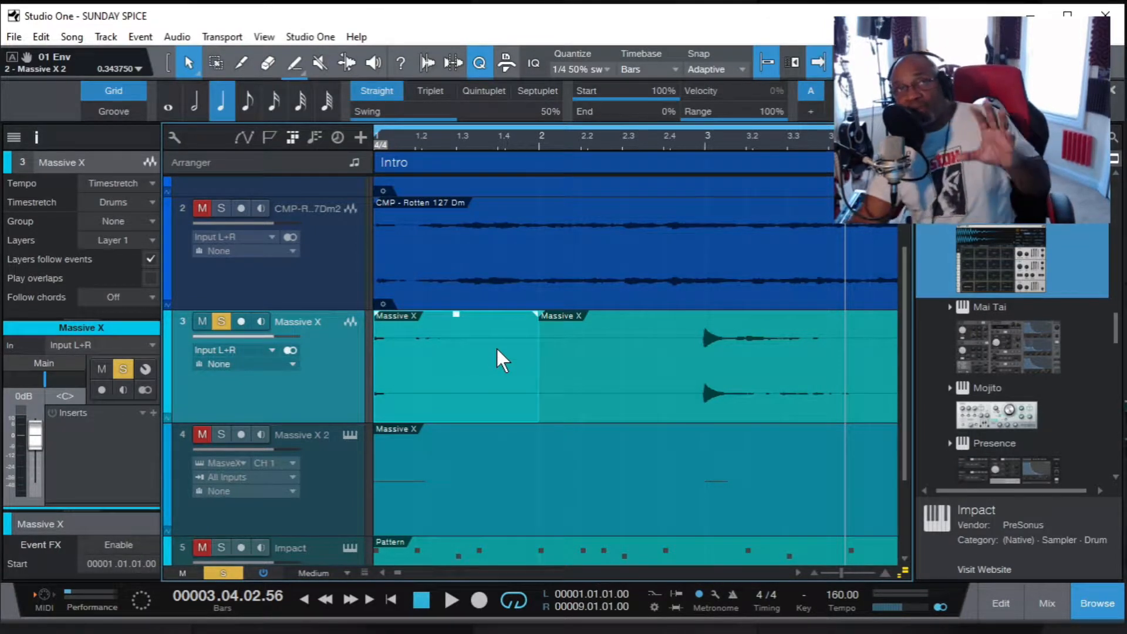
left_click(457, 318)
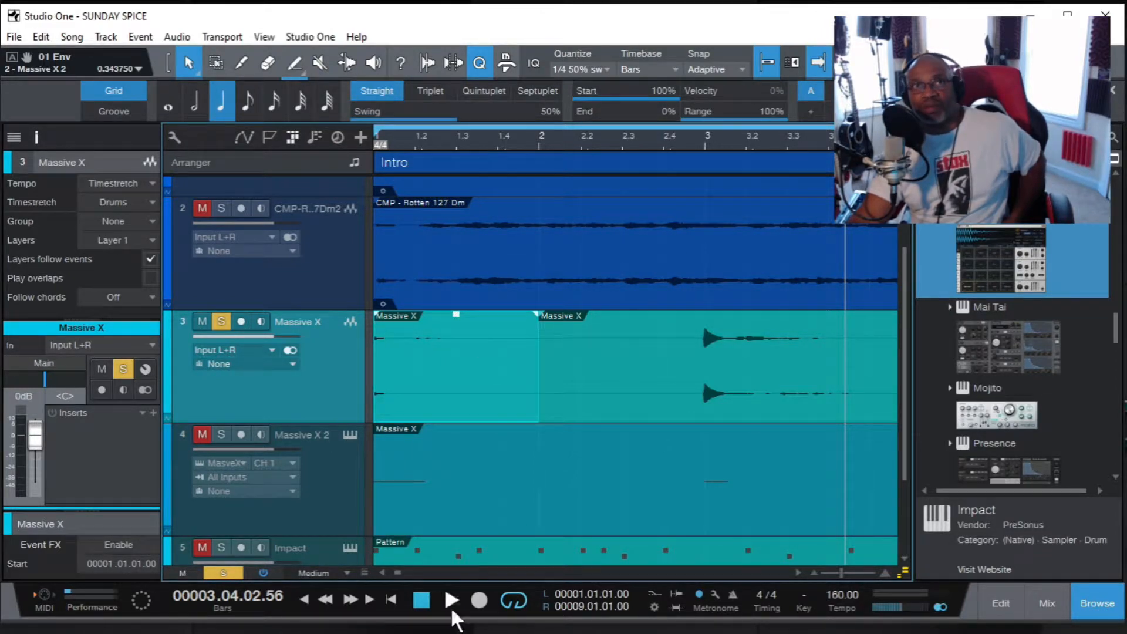
left_click(391, 598)
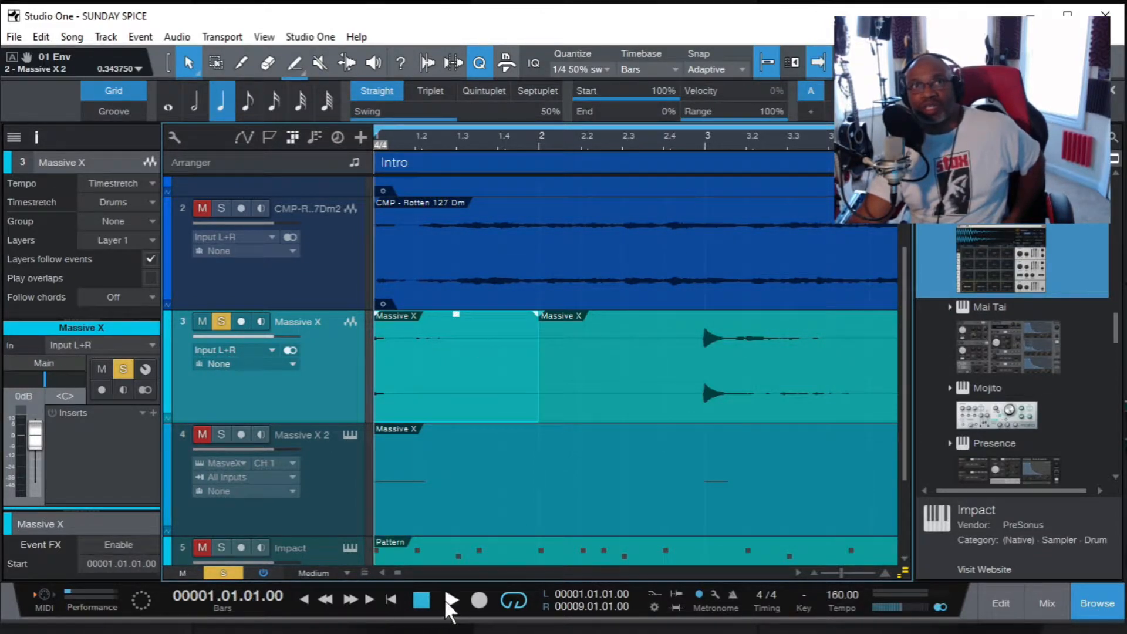
left_click(449, 598)
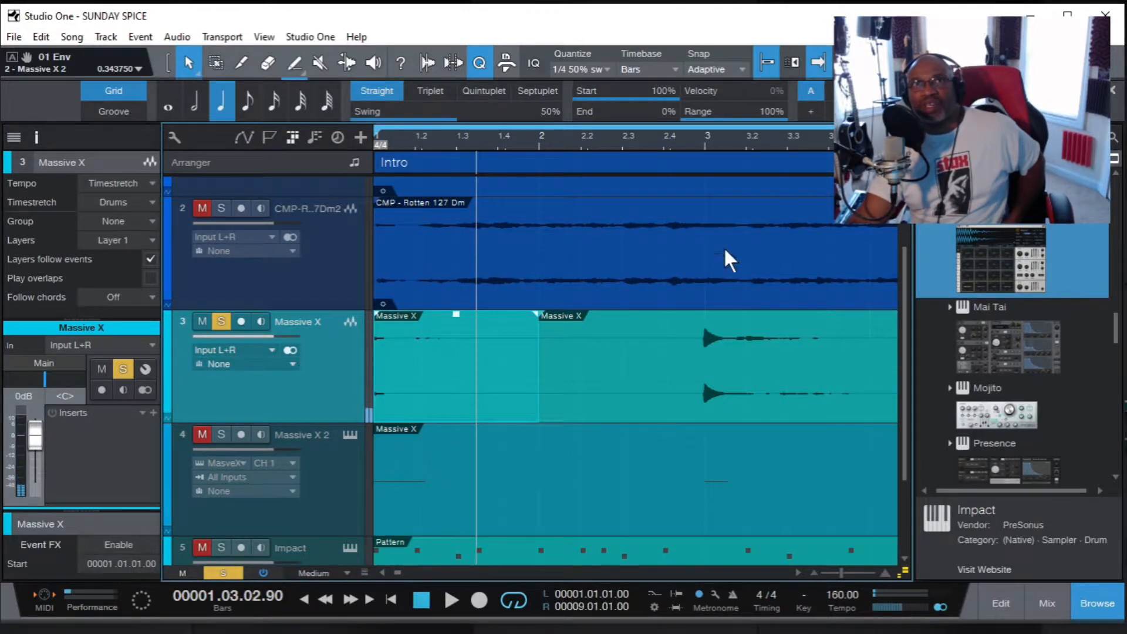
Play the soloed Massive X audio alternately from bar 3 and from the song start to compare the loudness of the two hits.
left_click(695, 132)
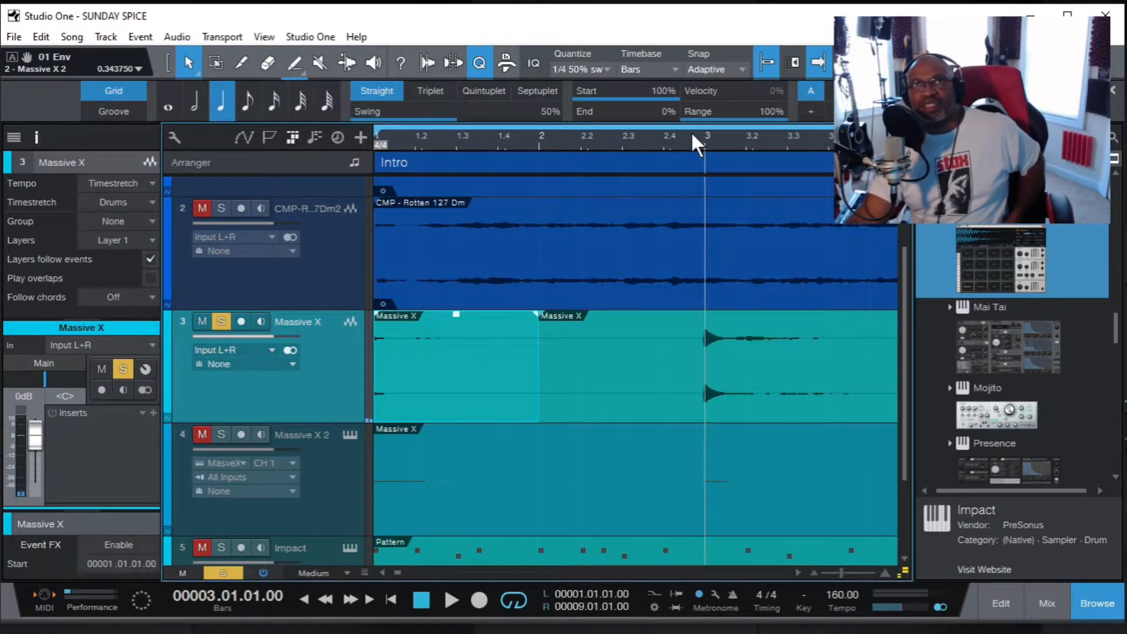
left_click(450, 599)
left_click(420, 600)
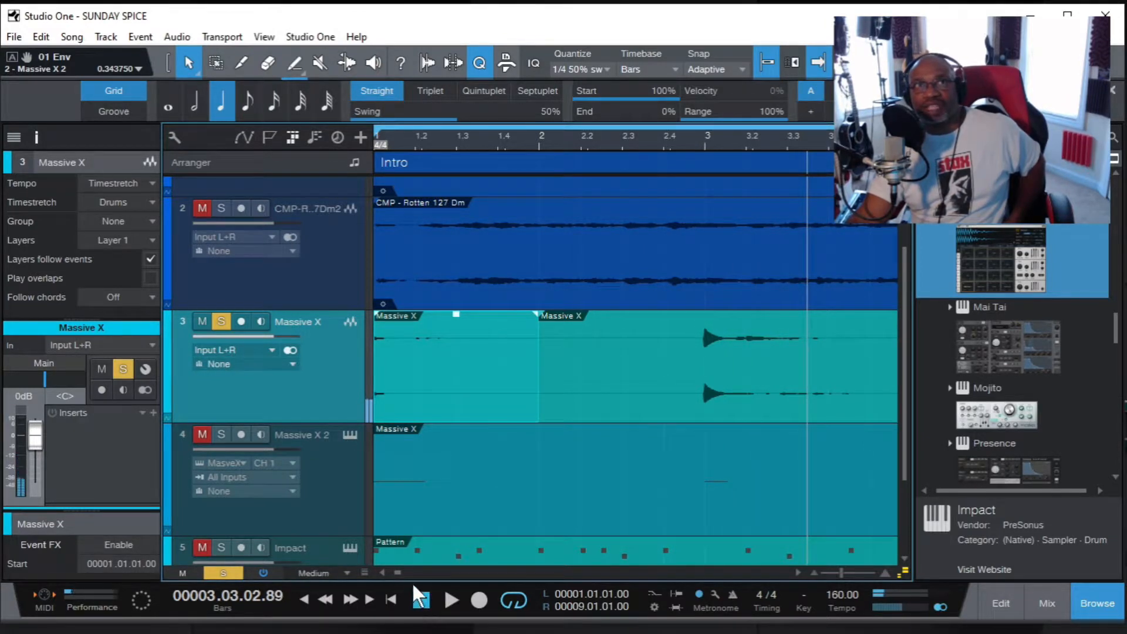
left_click(390, 599)
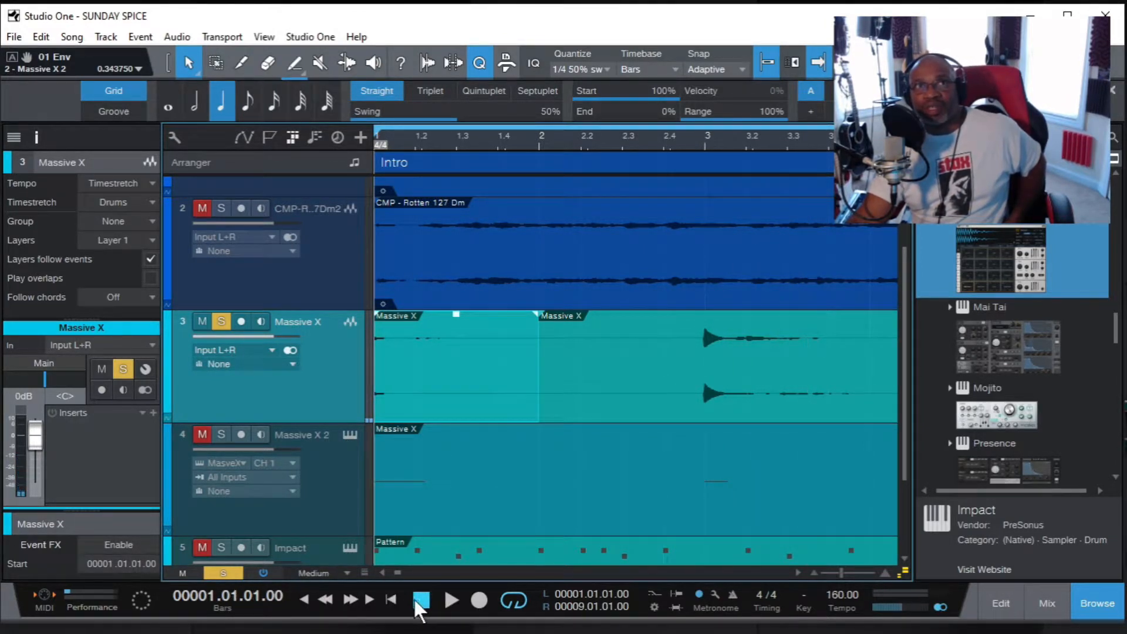
key("space")
left_click(420, 600)
left_click(698, 139)
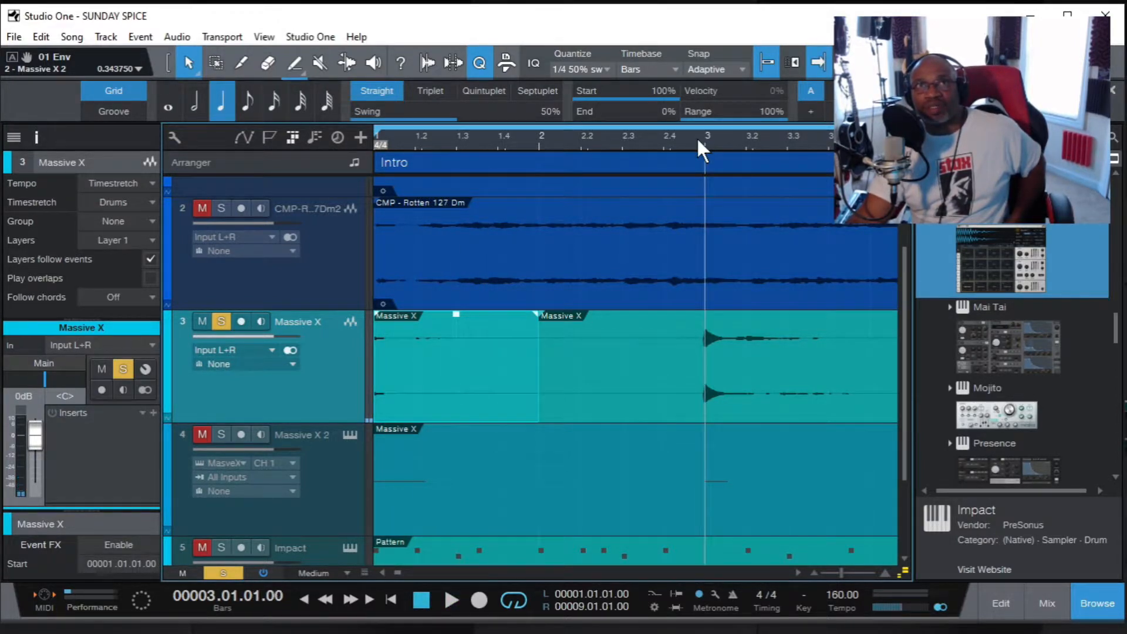
left_click(450, 601)
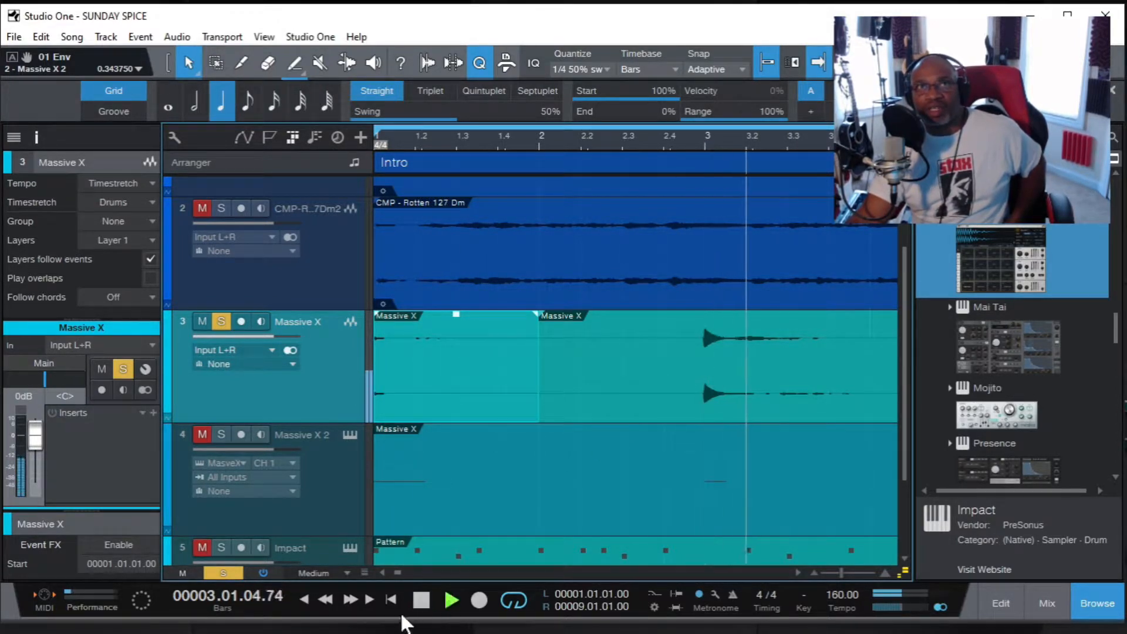
left_click(420, 599)
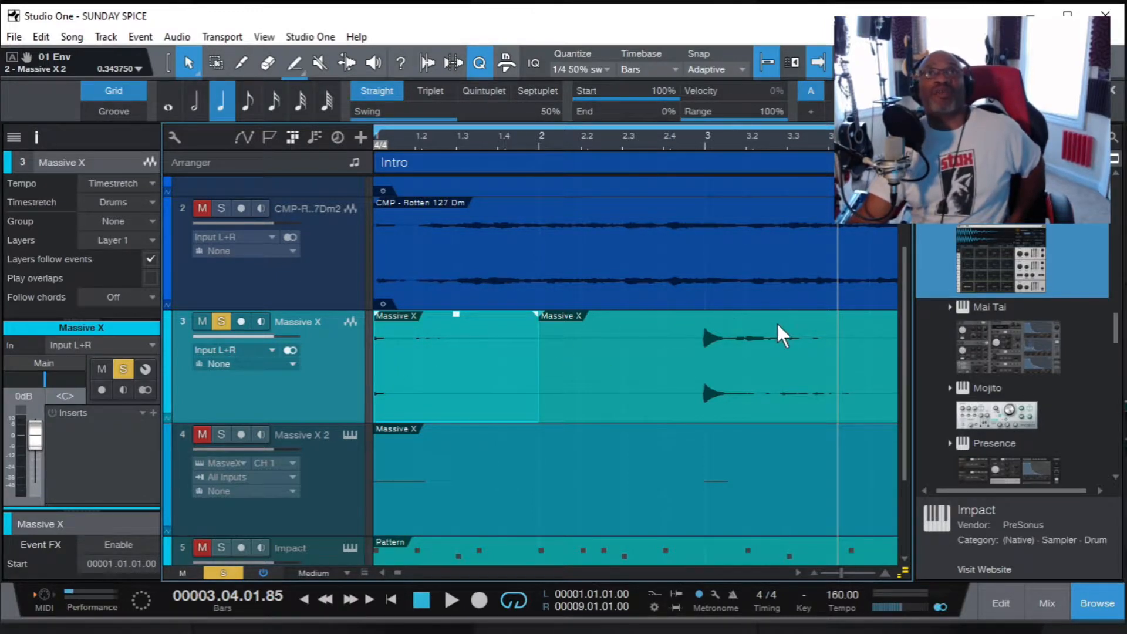
Raise the gain of the first-bar Massive X audio event to slightly above 9.4 dB and play the track from the song start.
left_click_drag(459, 322, 451, 295)
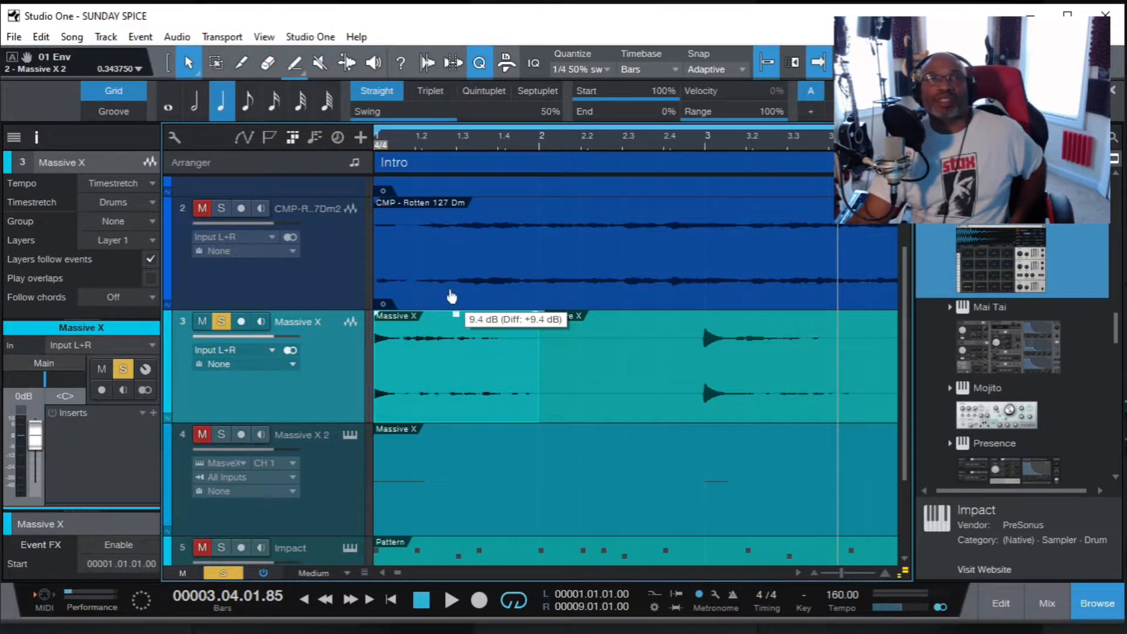
left_click_drag(451, 295, 450, 291)
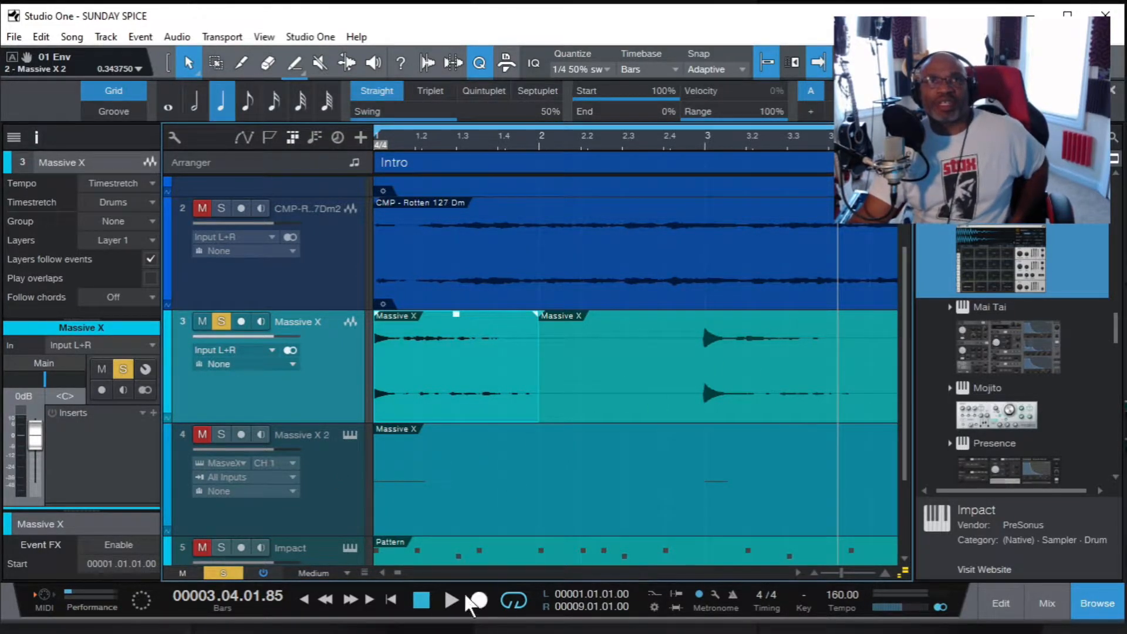
left_click(390, 600)
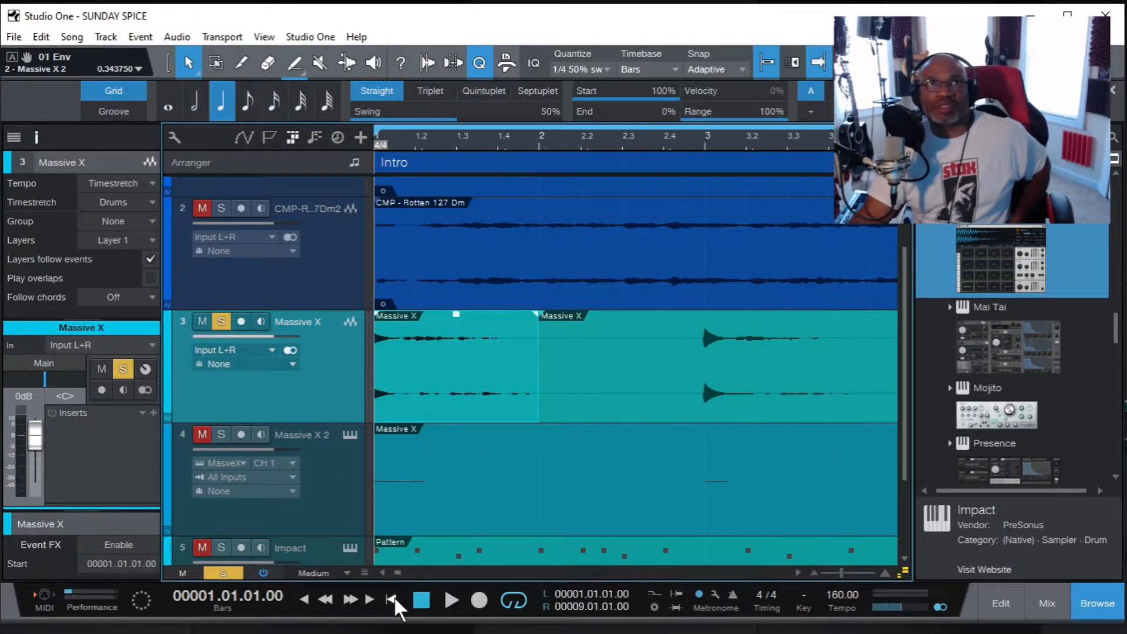
left_click(446, 601)
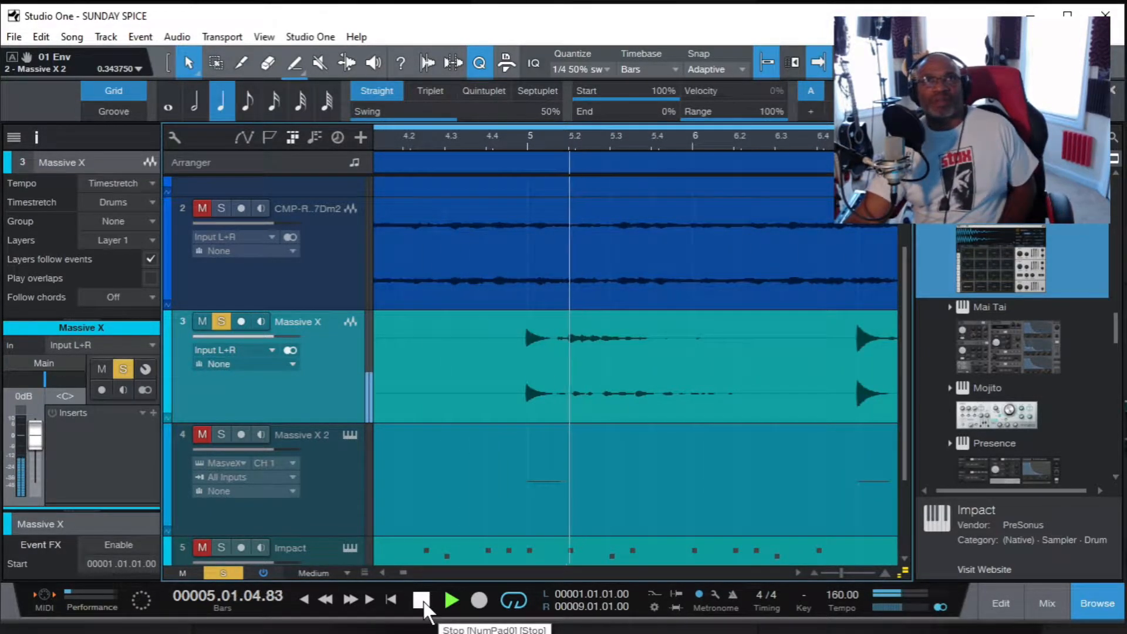
left_click(422, 601)
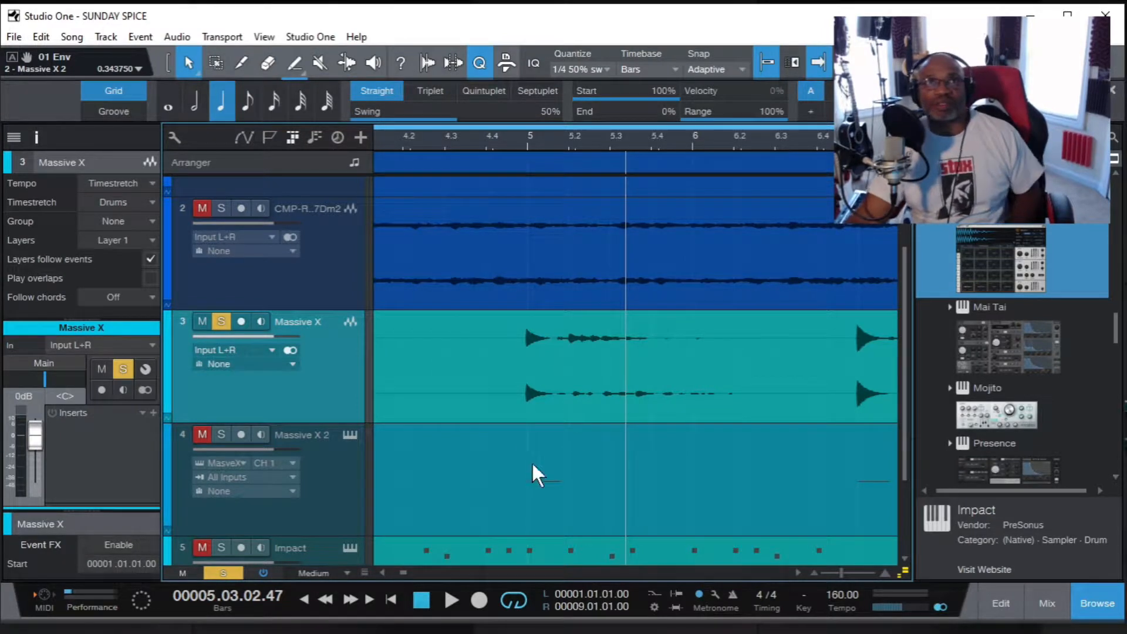
Switch the solo from the Massive X audio track to the Massive X 2 instrument track and listen to it.
left_click_drag(567, 136, 584, 109)
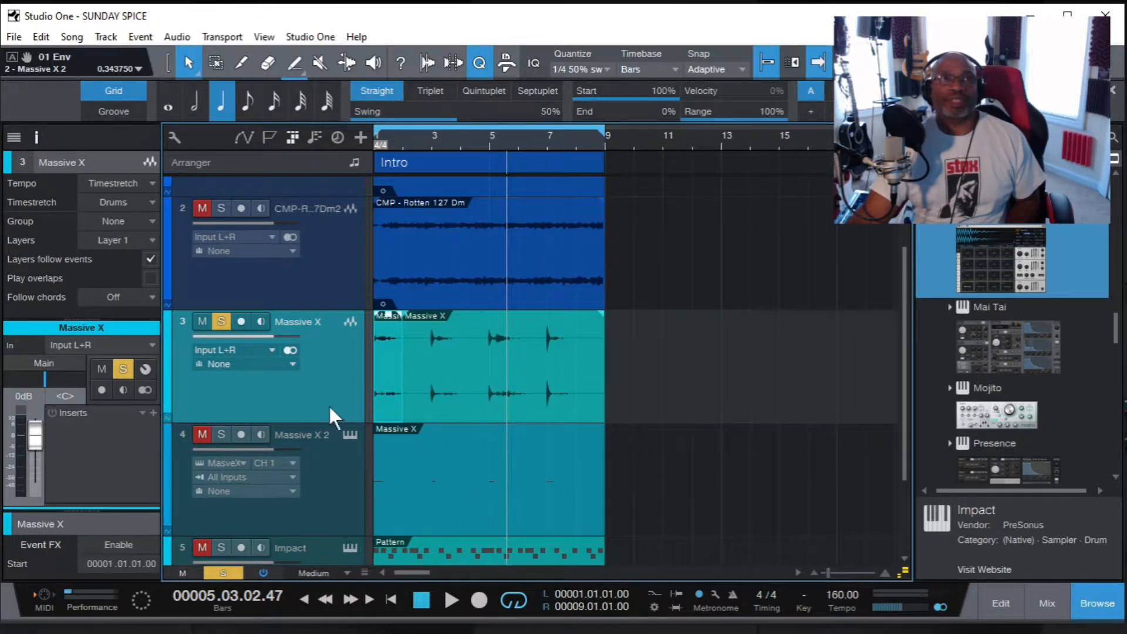
left_click(219, 321)
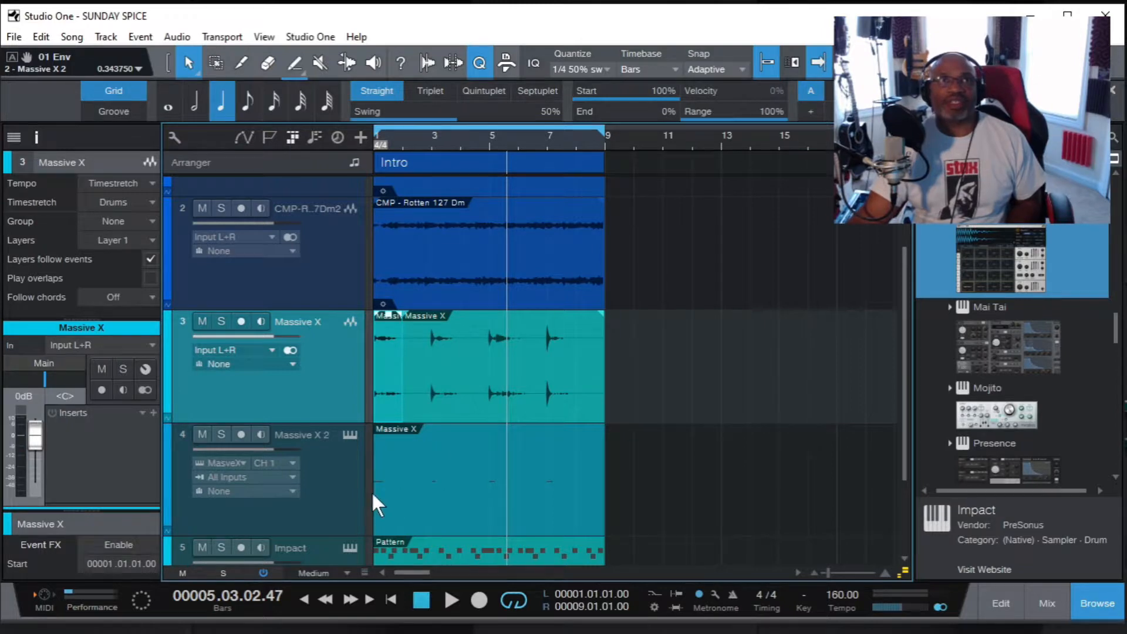
left_click(221, 434)
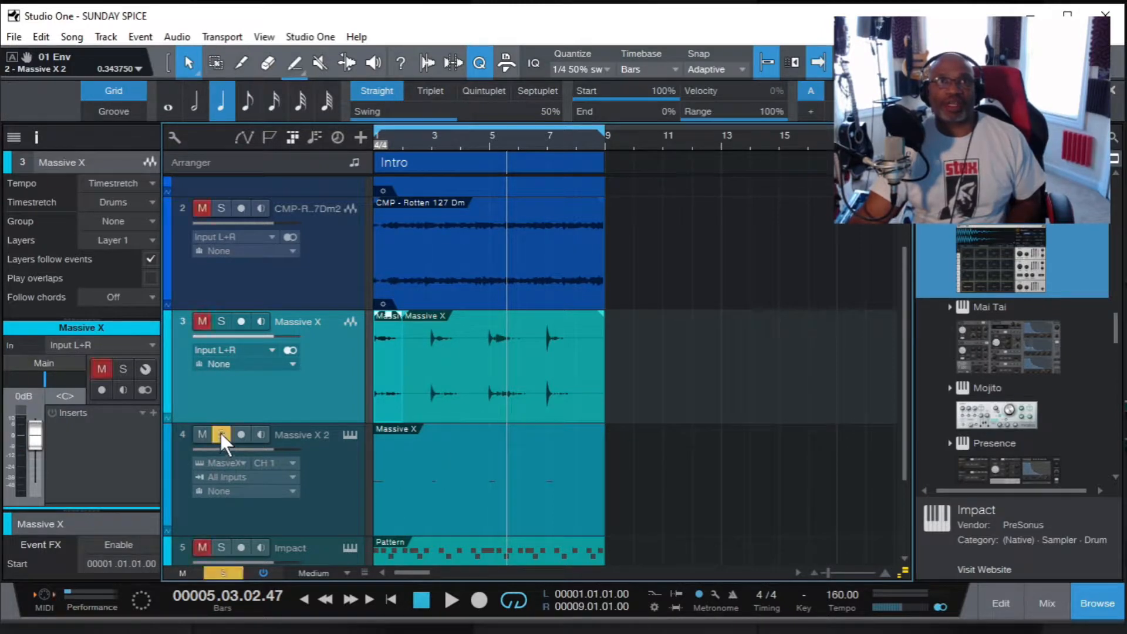
left_click(450, 600)
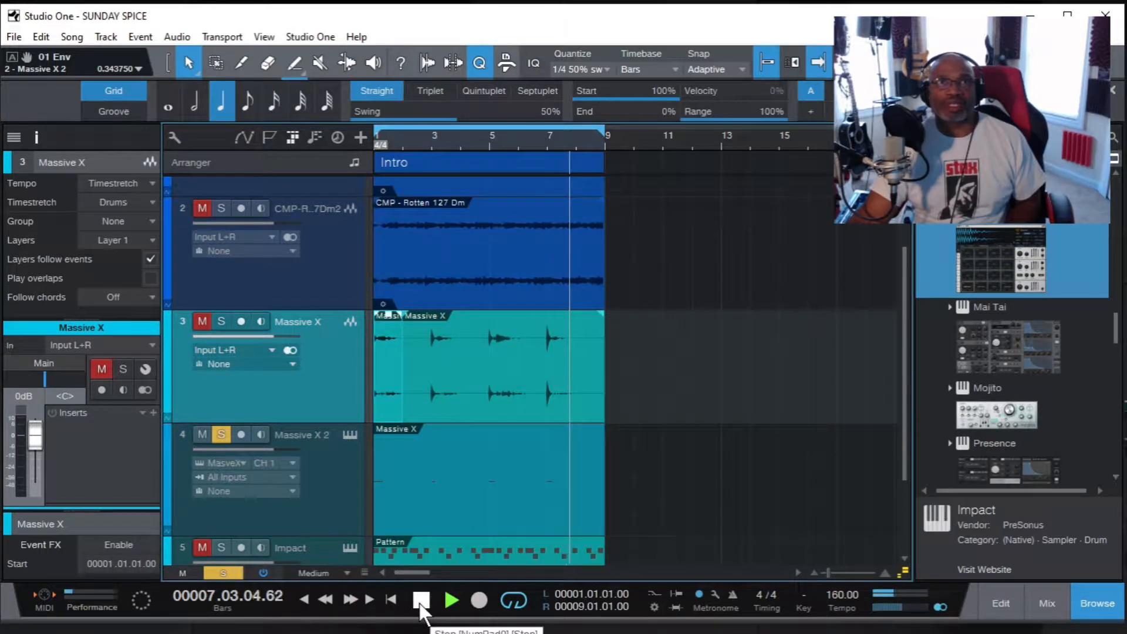
left_click(421, 600)
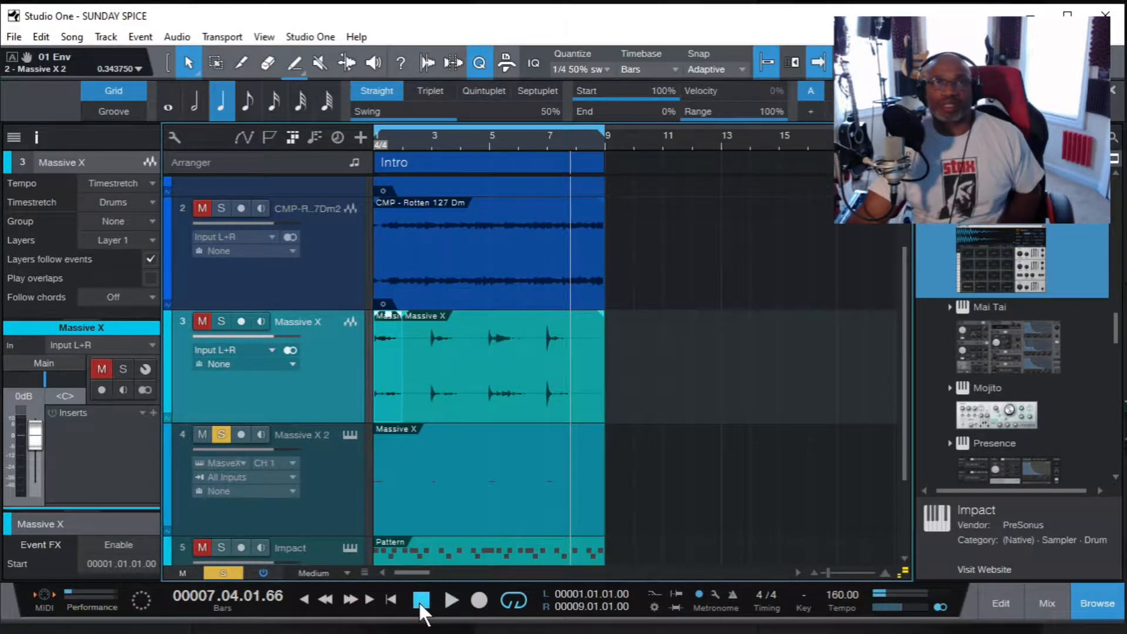
Bounce the eight-bar event on the Massive X 2 instrument track to a new audio track.
left_click(461, 463)
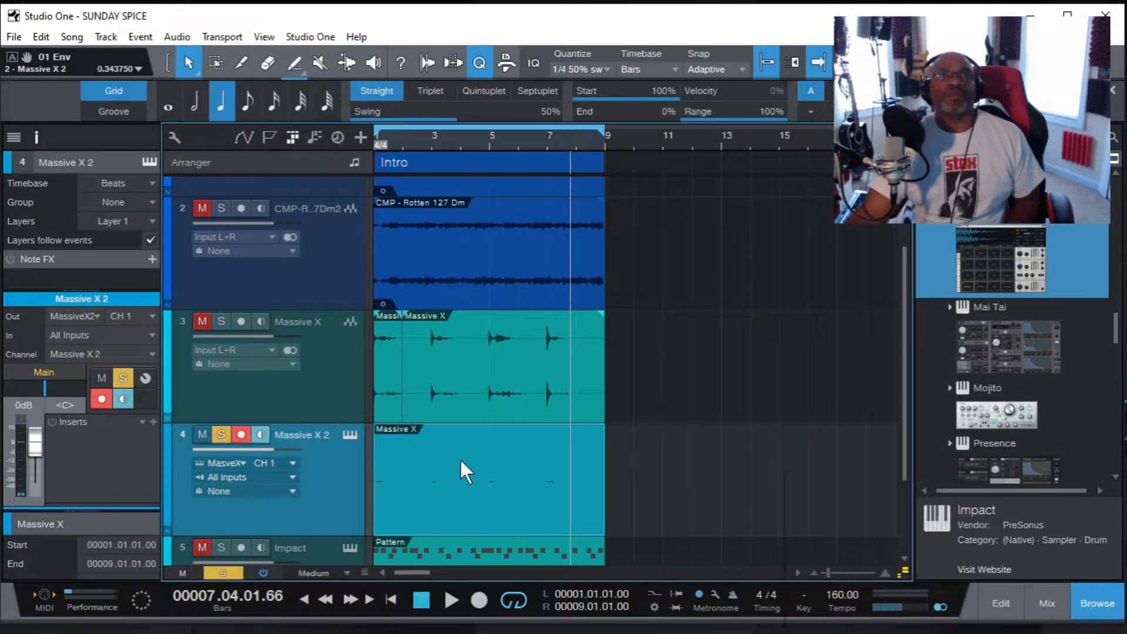
right_click(462, 461)
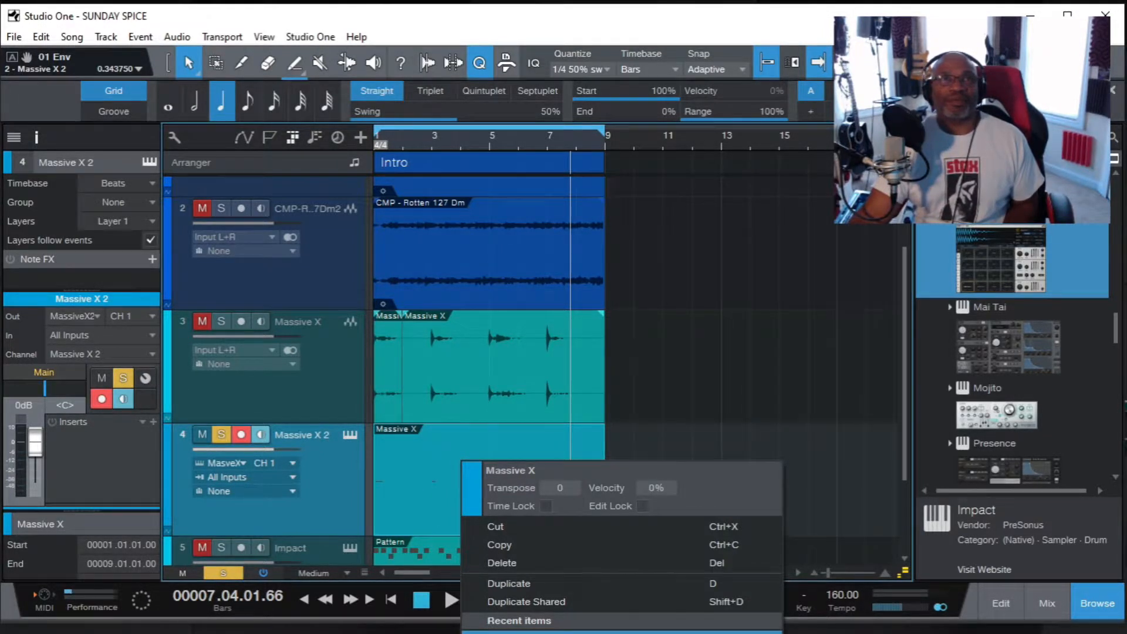
left_click(587, 633)
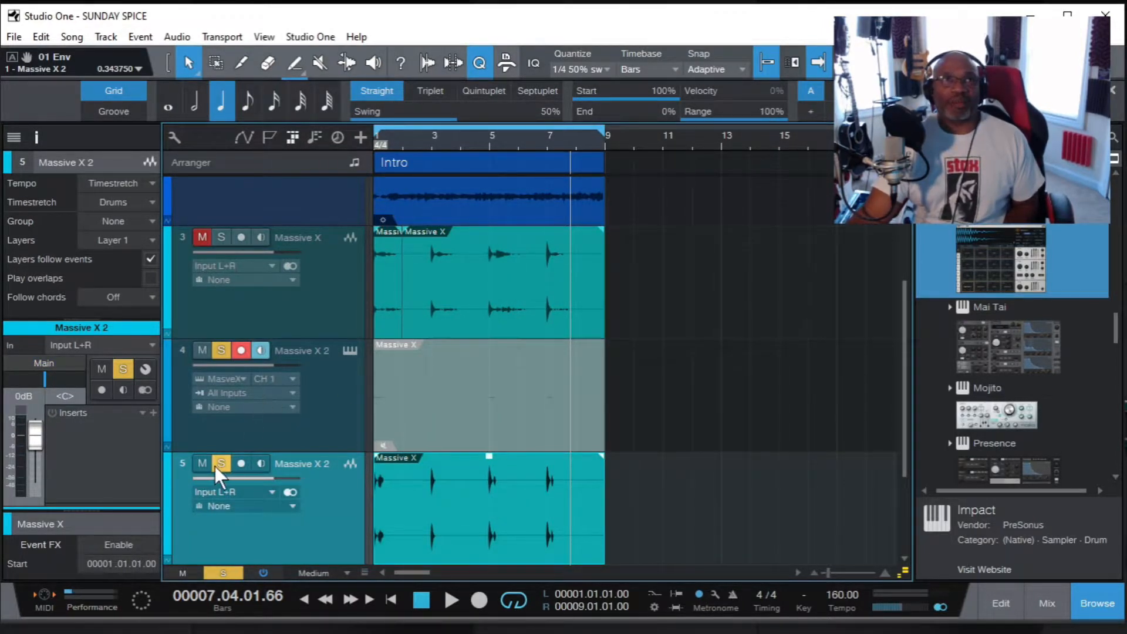
Unsolo the original Massive X 2 instrument track and remove it together with its instrument, keeping the bounced audio track.
left_click(218, 353)
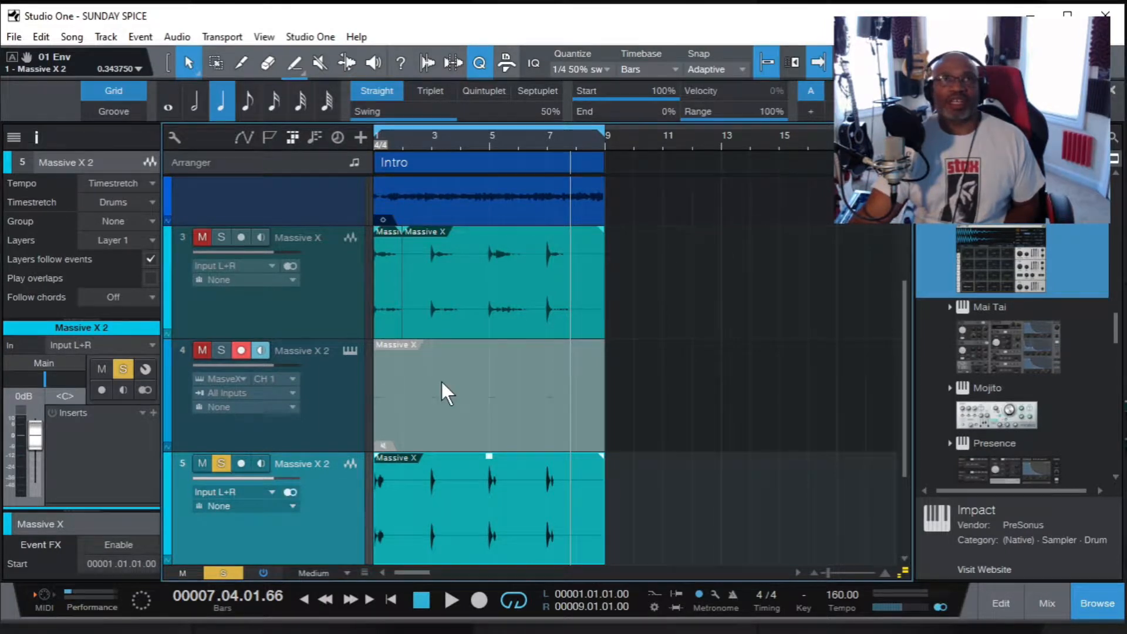
left_click(320, 378)
right_click(321, 378)
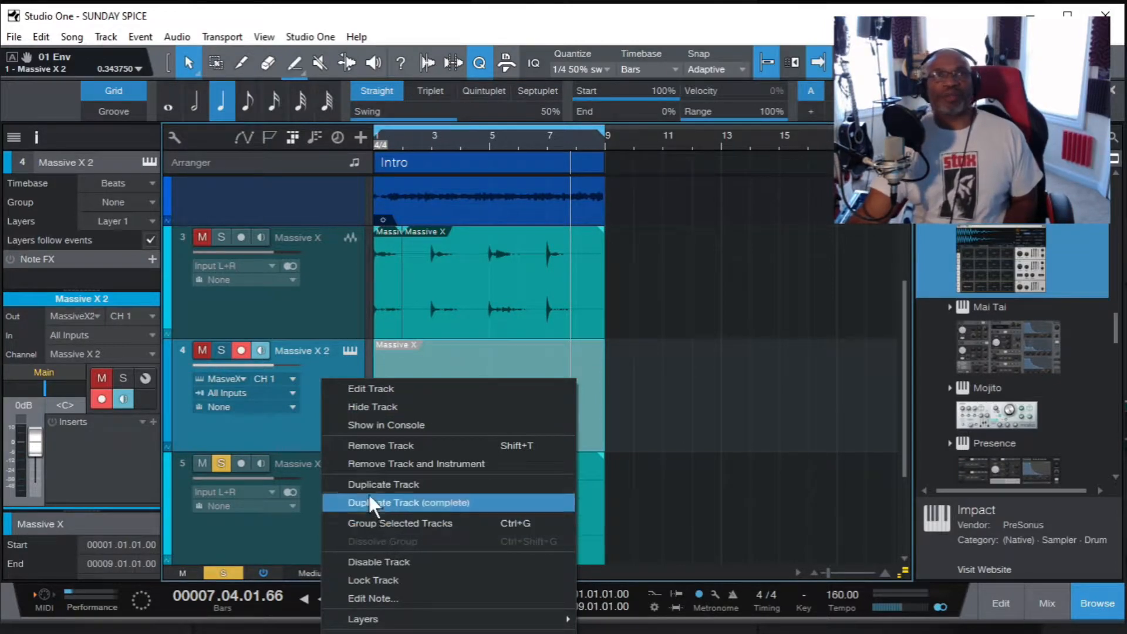
left_click(385, 464)
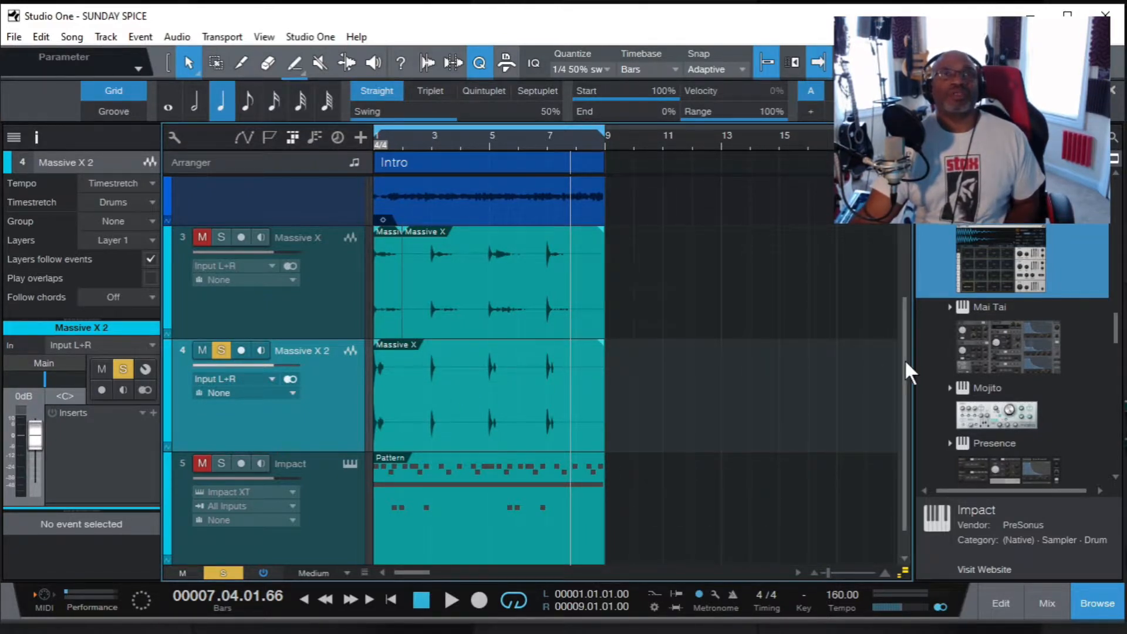
Unsolo the bounced Massive X 2 track and merge the two split events on the Massive X audio track.
left_click(459, 267)
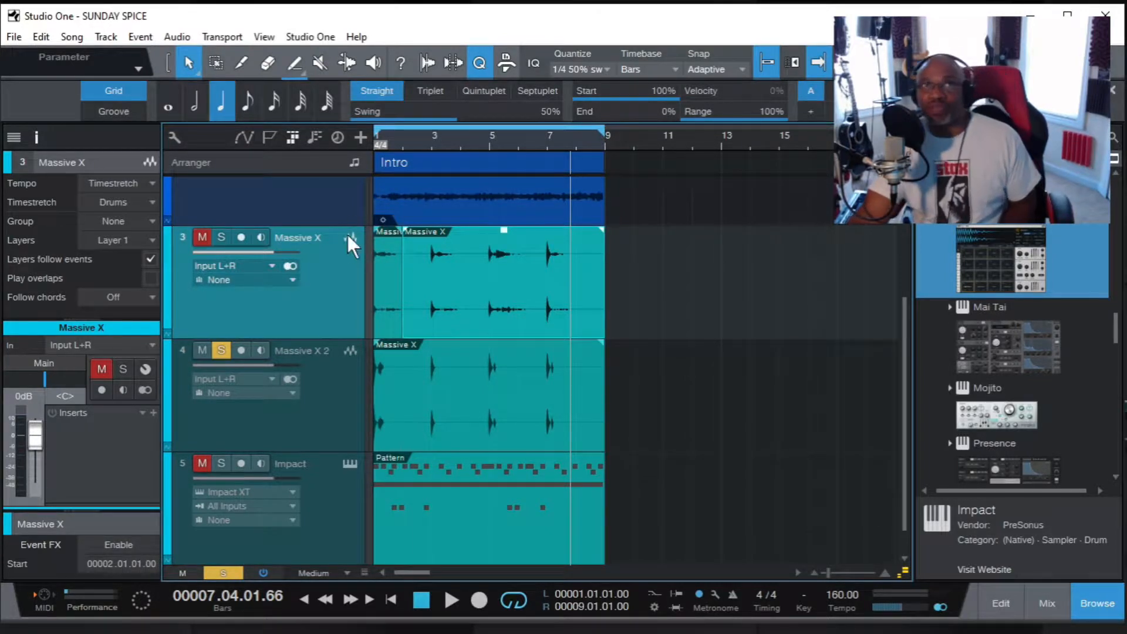
left_click(220, 348)
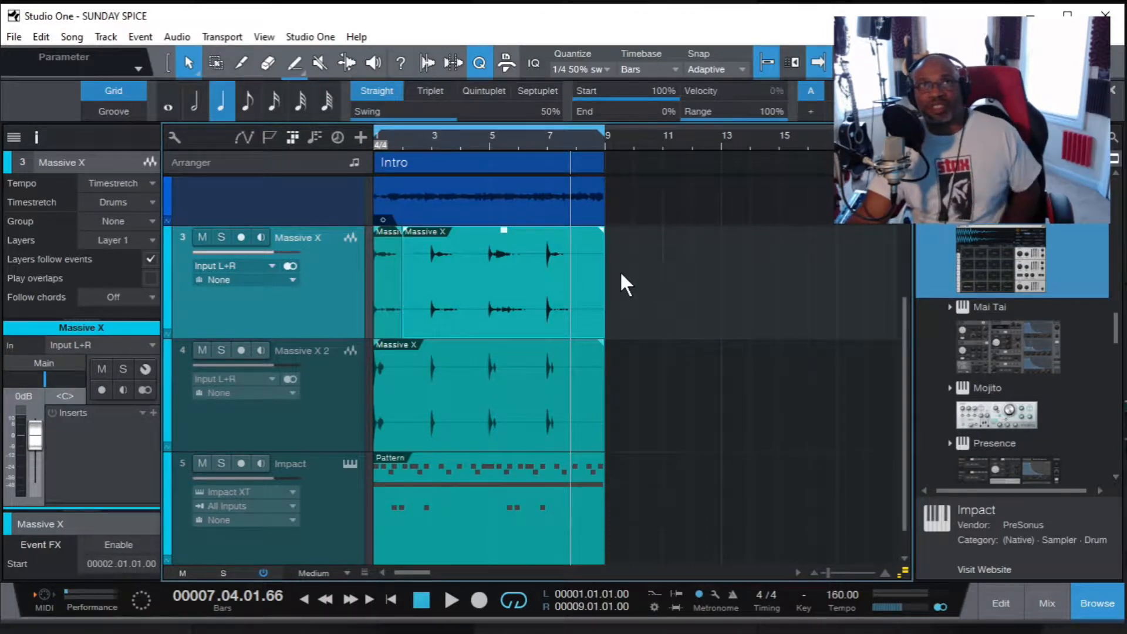
left_click_drag(612, 274, 363, 303)
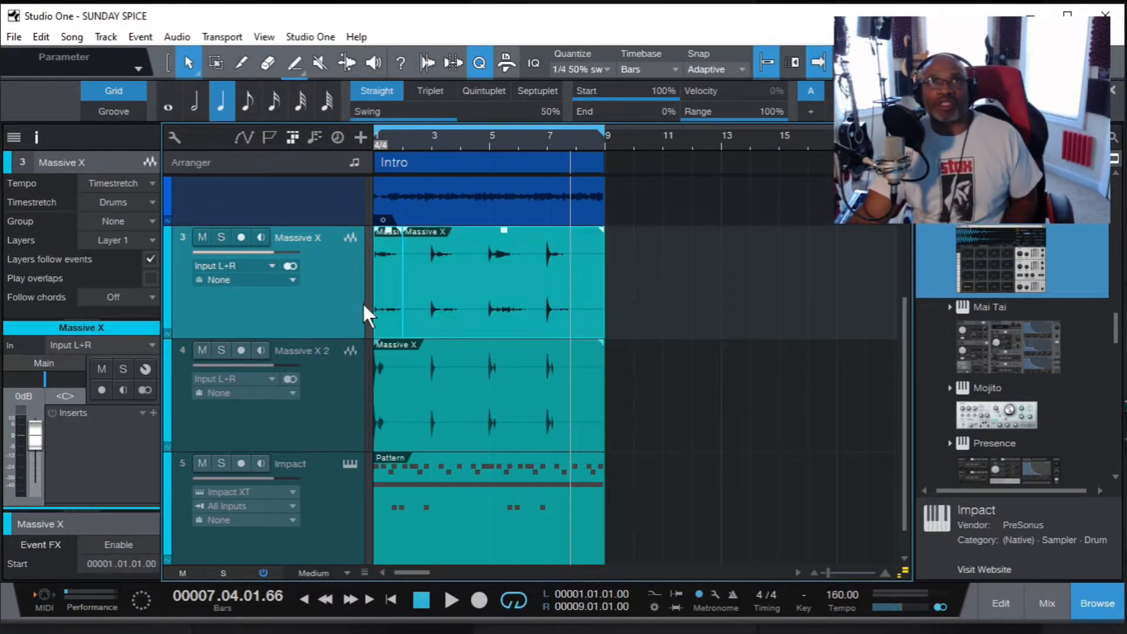
right_click(451, 272)
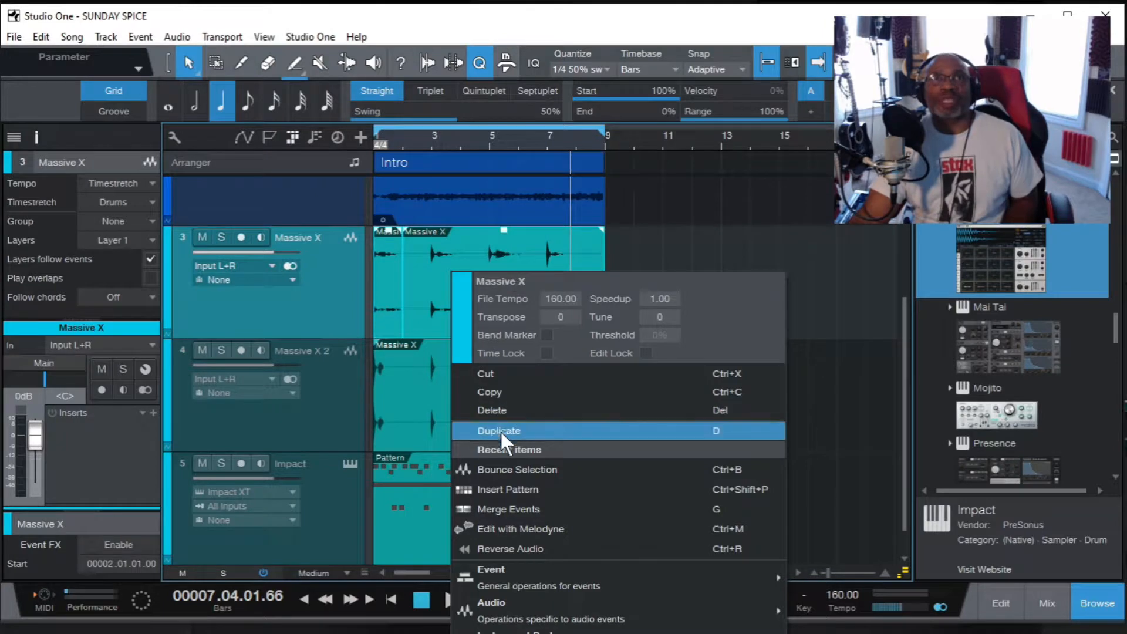
left_click(500, 509)
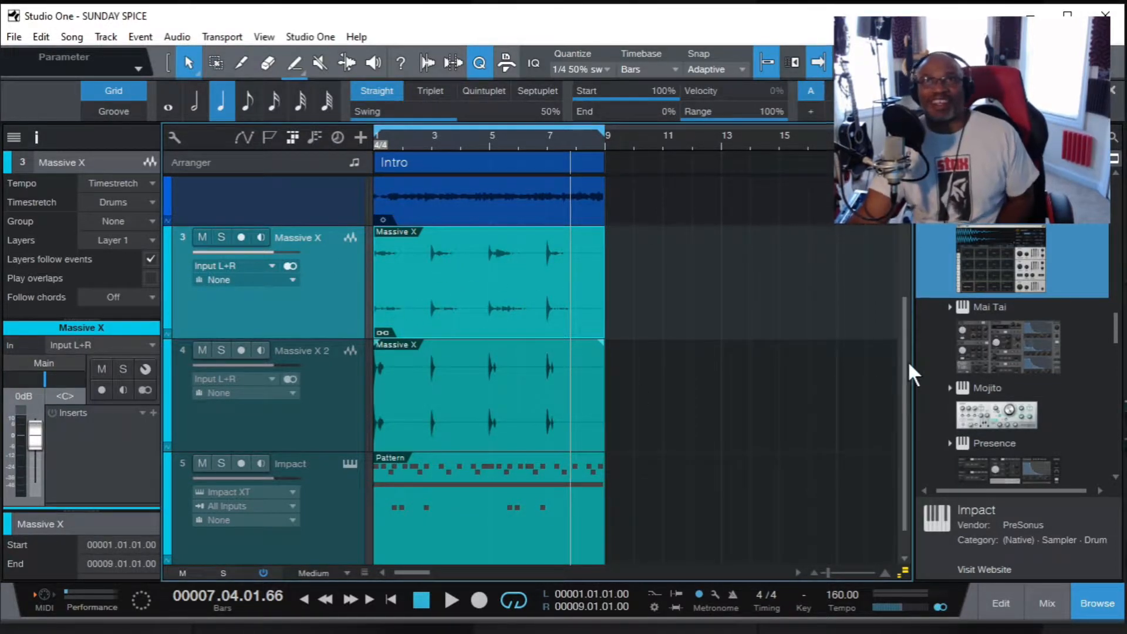
Open the Impact track's drum pattern for editing and look through its drum rows around Clhat Short and Snare Hifi.
left_click_drag(904, 362, 903, 404)
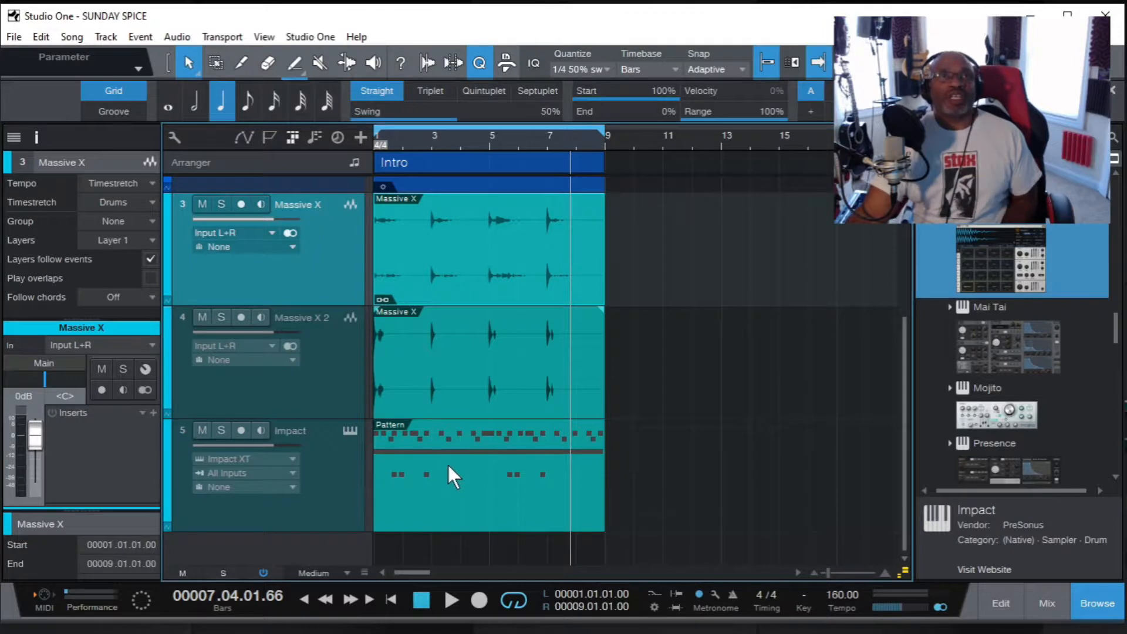
left_click(319, 465)
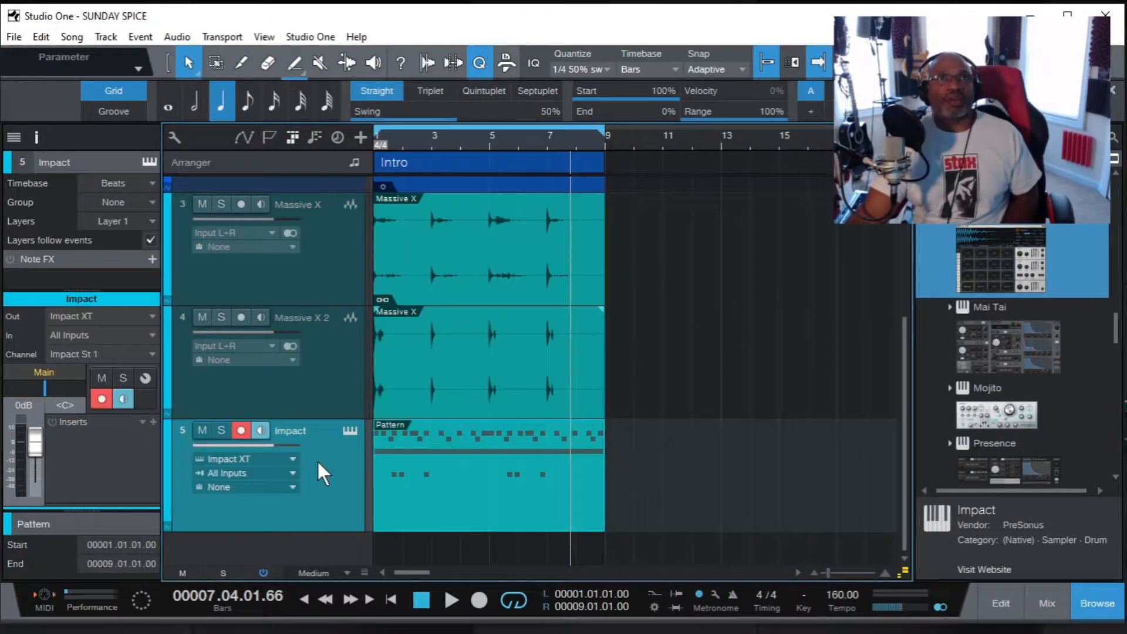
double_click(471, 431)
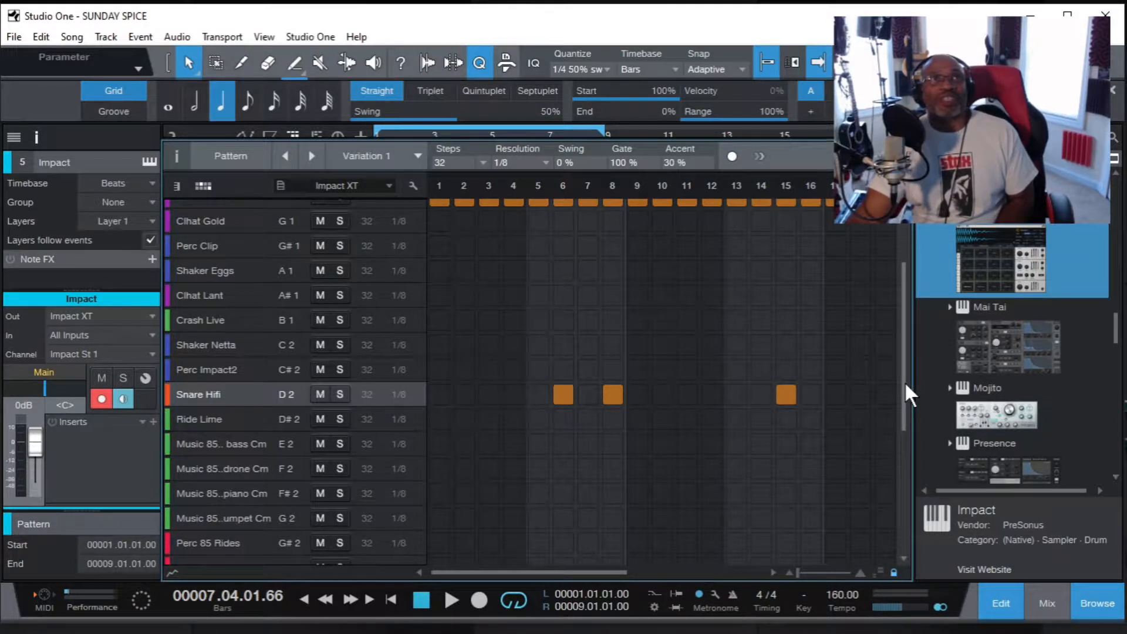
mouse_move(904, 382)
left_mouse_down()
mouse_move(914, 425)
mouse_move(896, 364)
mouse_move(903, 390)
left_mouse_up()
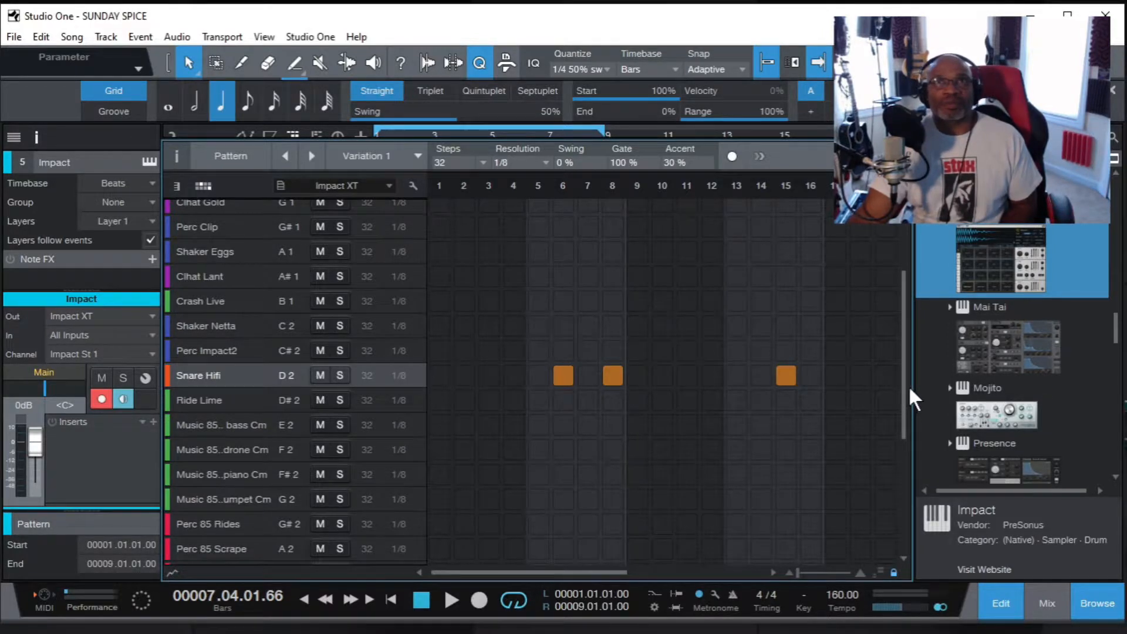
left_click_drag(903, 379, 890, 343)
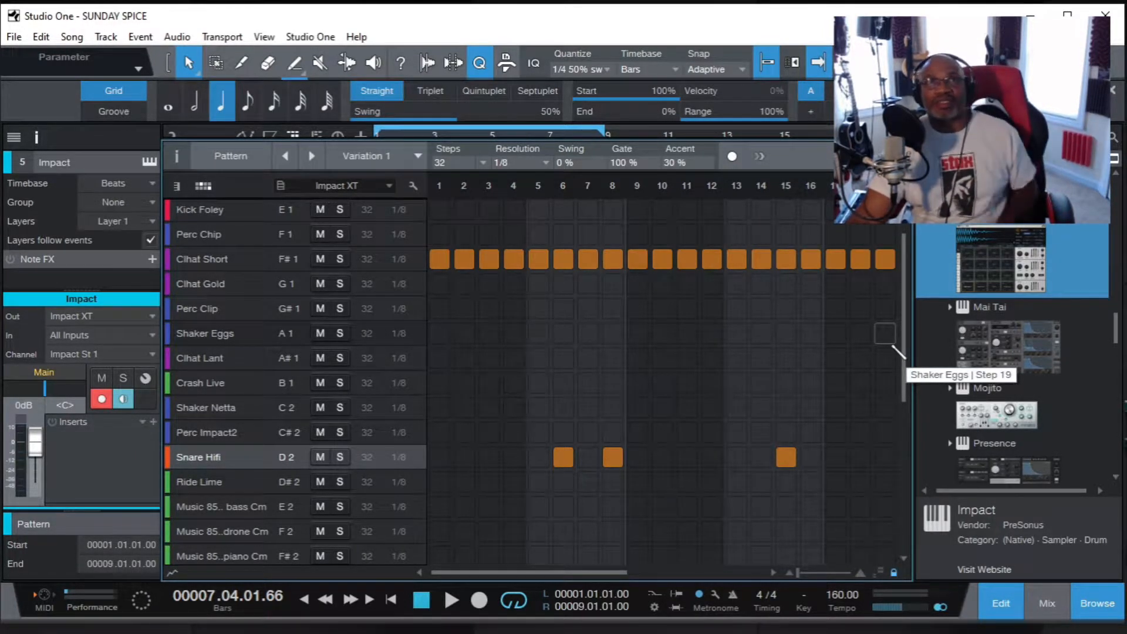
Select the Music 85 drone Cm pad in the Impact pattern and close the pattern editor.
left_click_drag(904, 349, 918, 420)
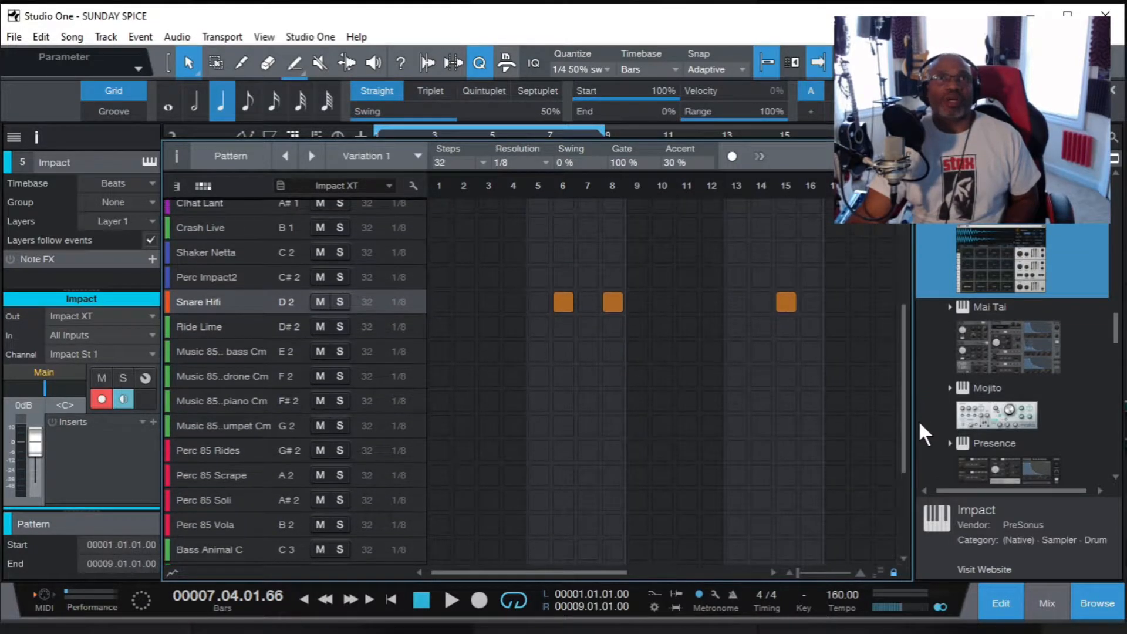
left_click(218, 379)
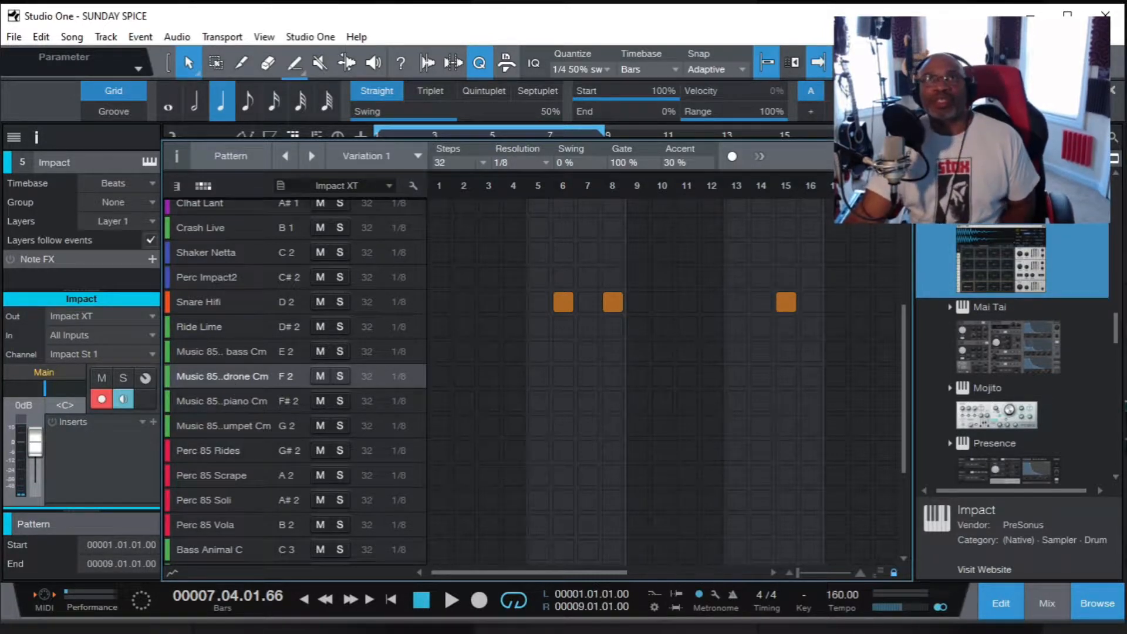
key("F2")
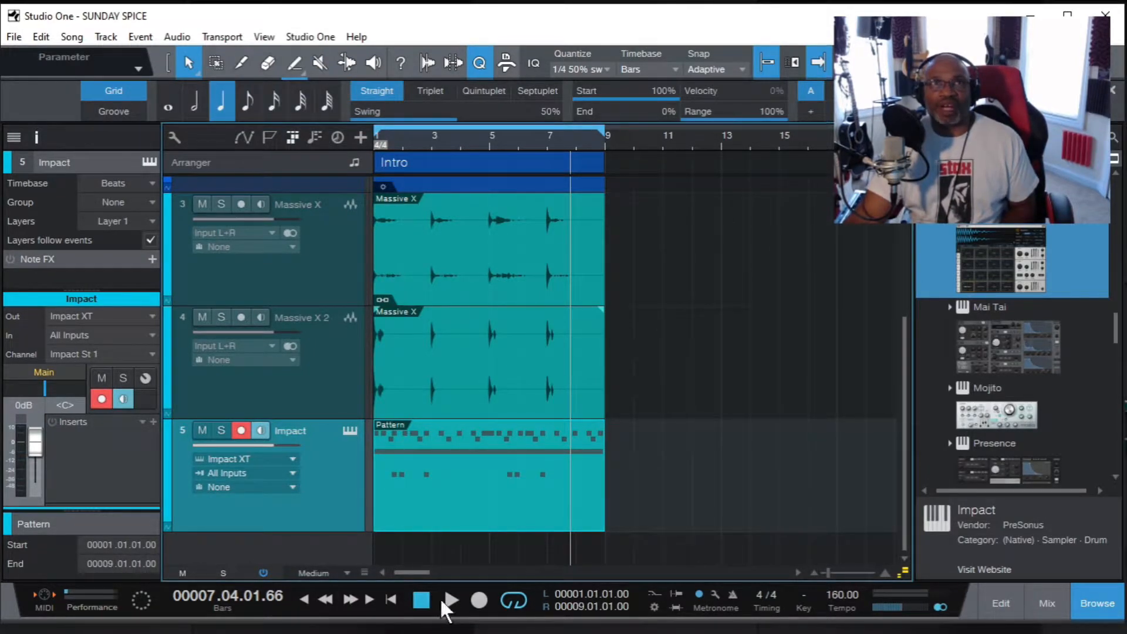
Play the Intro loop from the beginning to hear the Impact pattern with the Massive X parts, and stop playback.
left_click(389, 599)
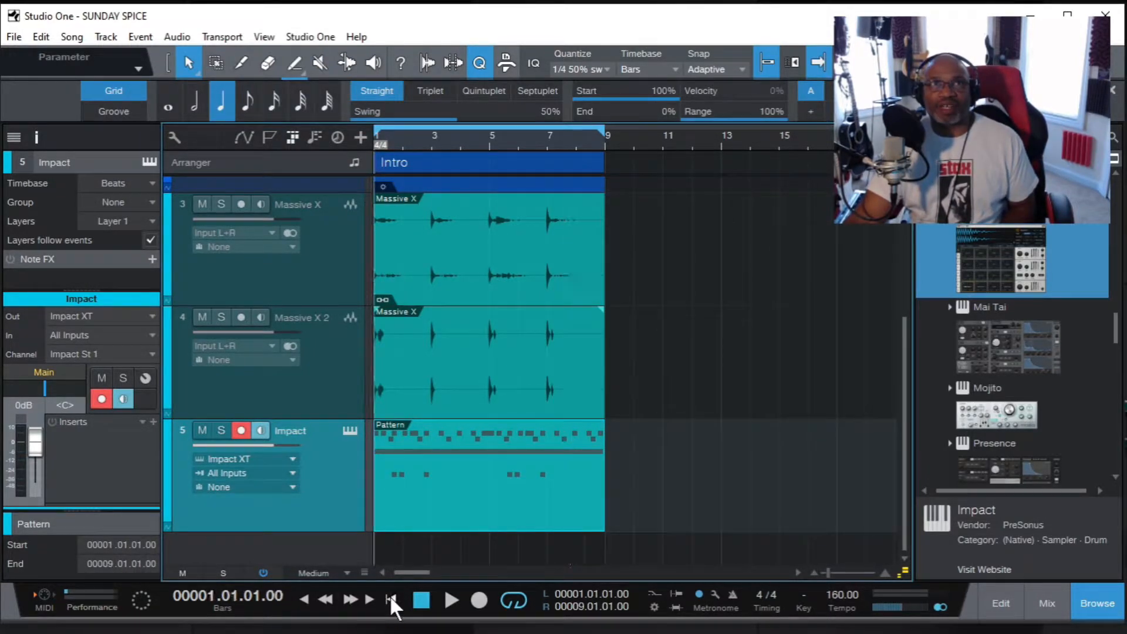
left_click(454, 597)
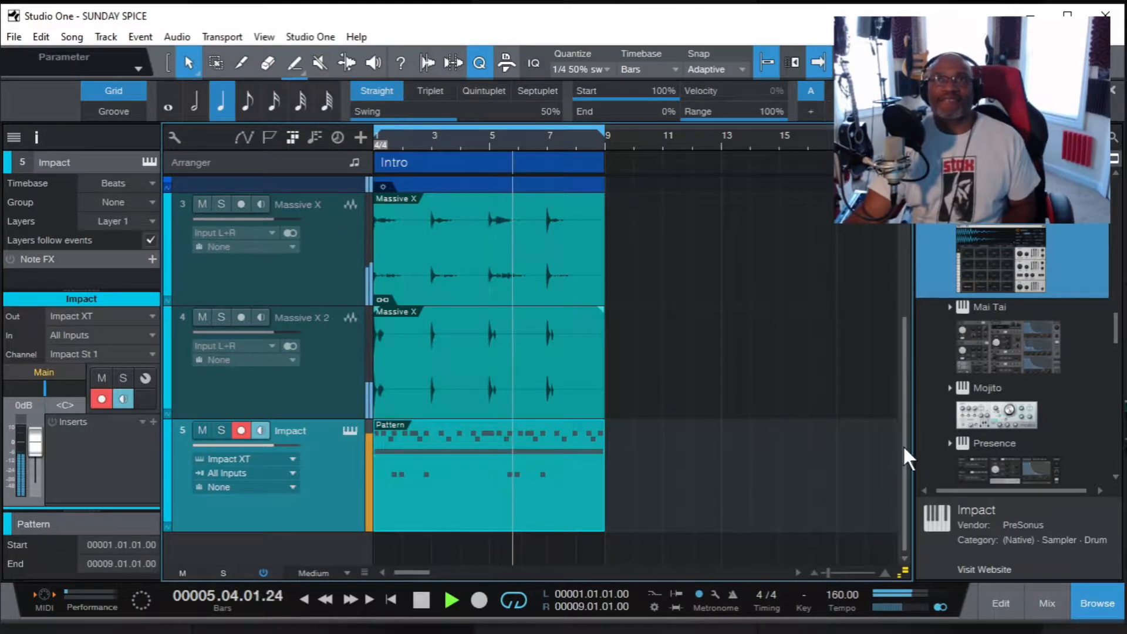
mouse_move(903, 442)
left_mouse_down()
mouse_move(871, 312)
mouse_move(913, 460)
left_mouse_up()
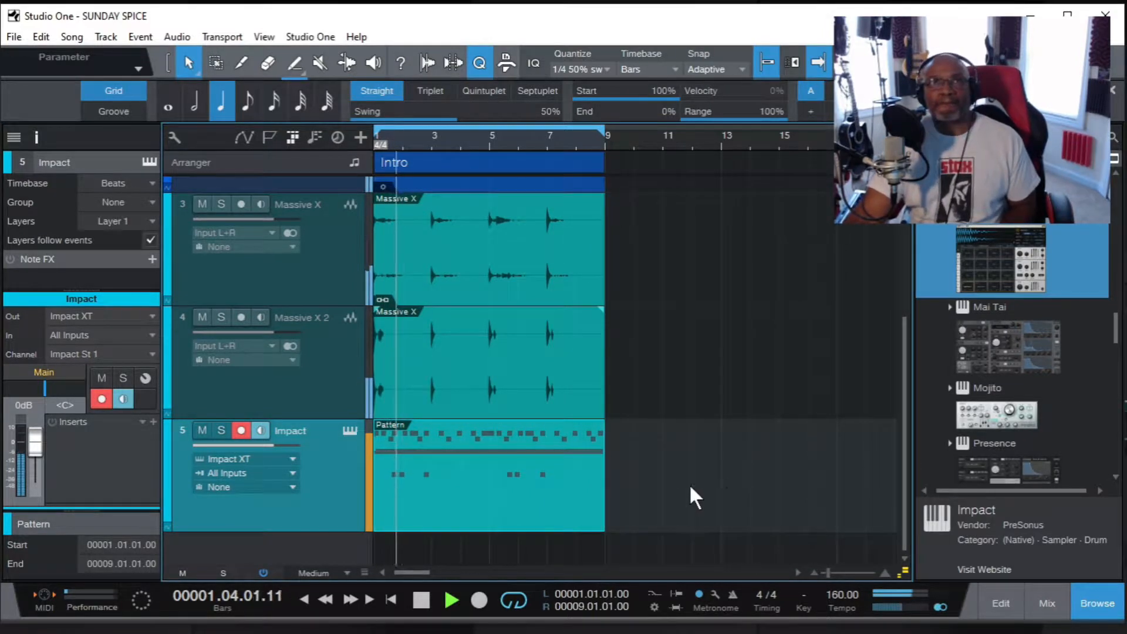
left_click(420, 604)
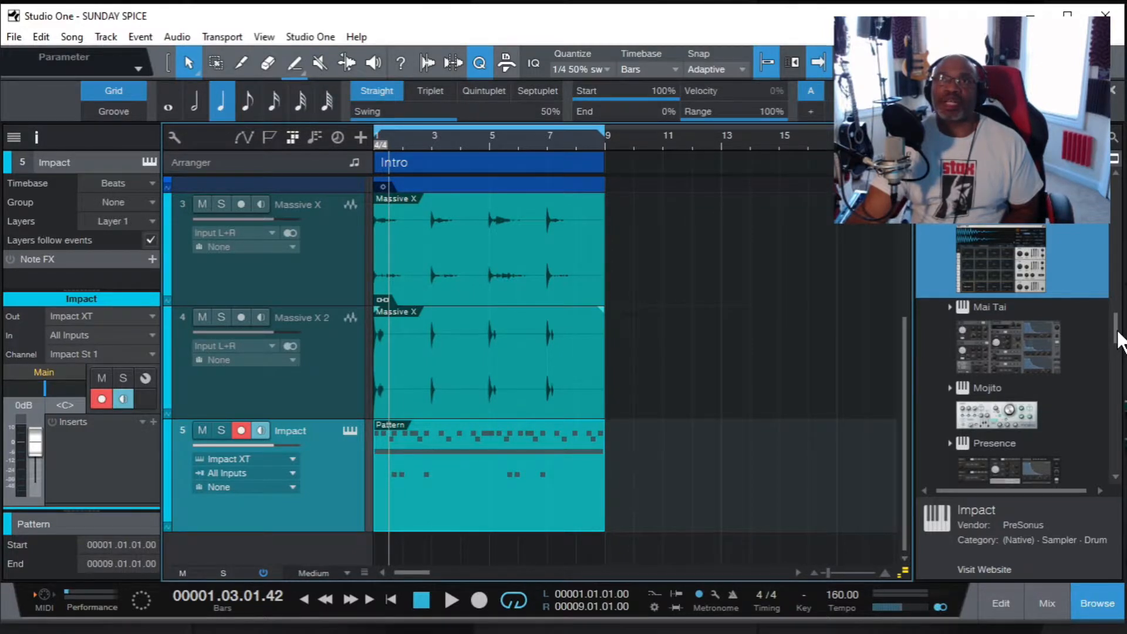
Find the TRAP MAFIA instrument in the browser, add it as a track below Impact, and return the playhead to the start.
left_click_drag(1118, 341, 1122, 388)
scroll(1115, 375, "up", 3)
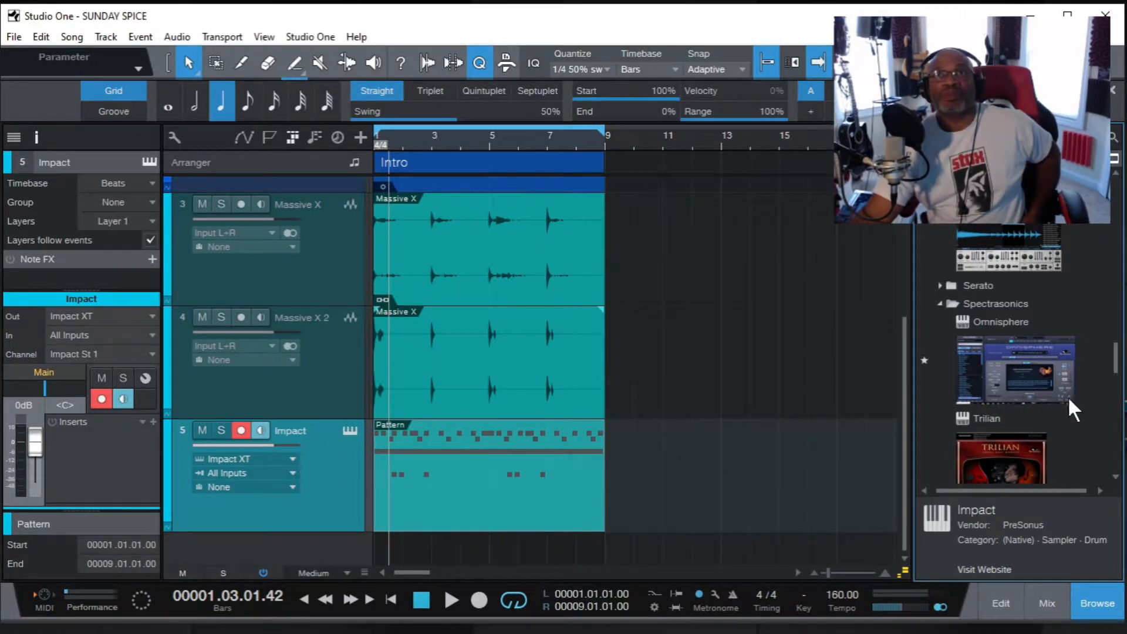
left_click_drag(1115, 367, 1117, 397)
left_click(975, 273)
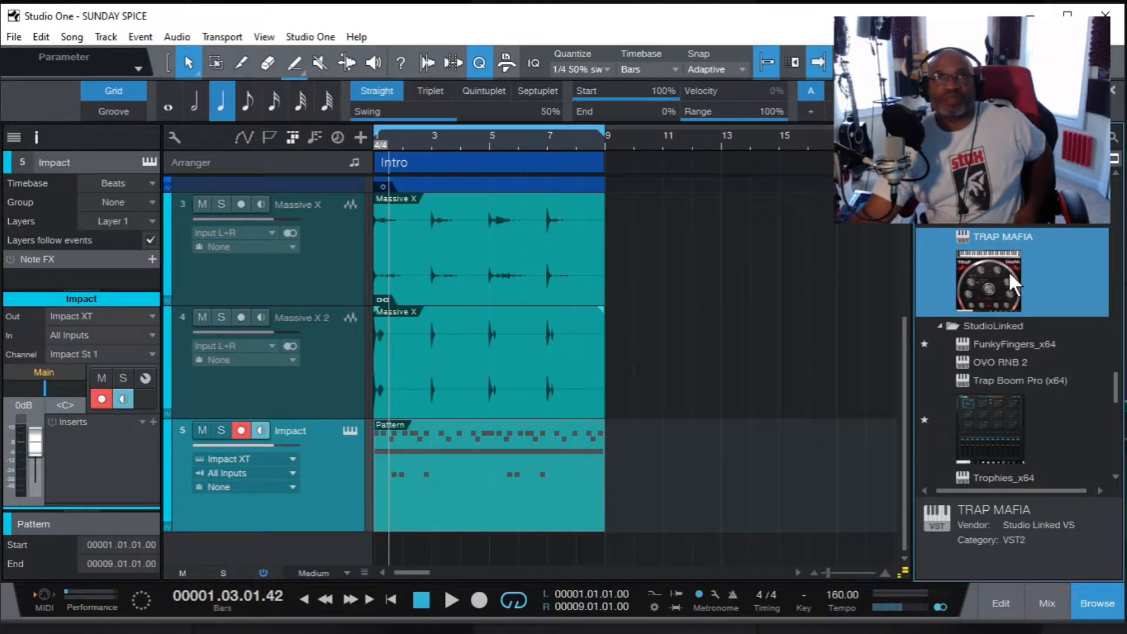
left_click_drag(1008, 271, 611, 536)
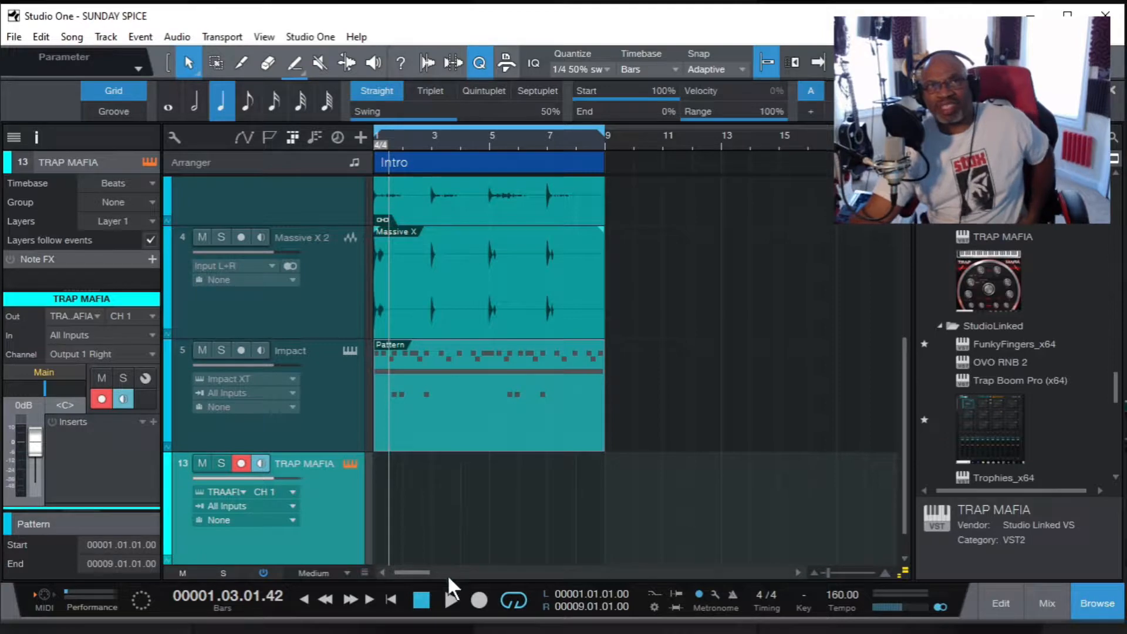
left_click(388, 598)
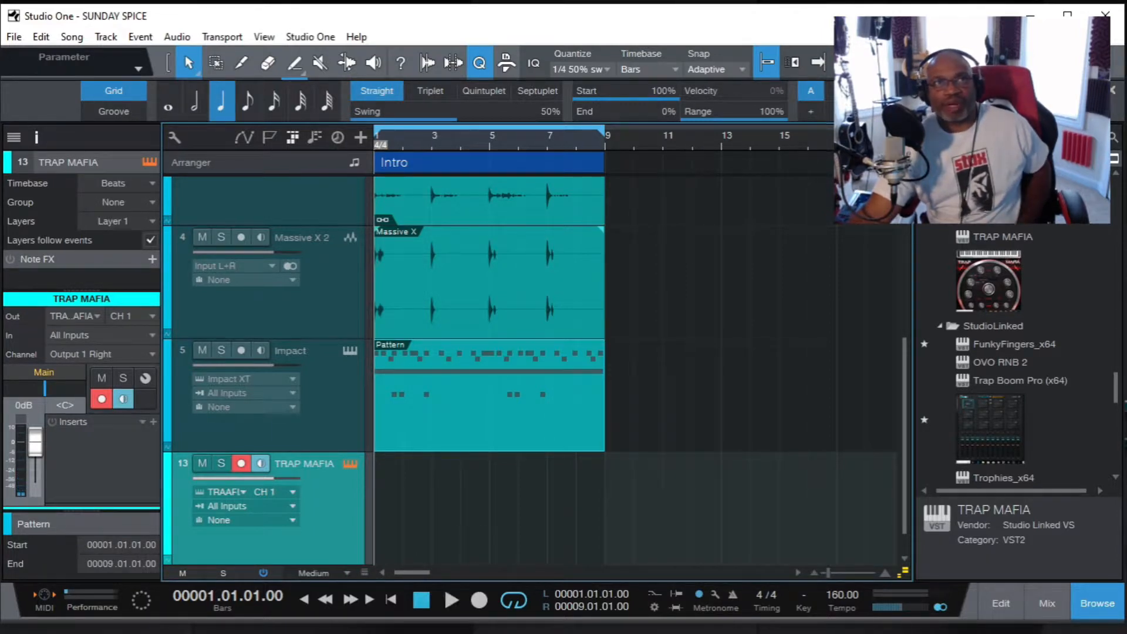
Open the TRAP MAFIA instrument, view its Instrument List without changing the 808 Kick-2Real sound, and move its window clear of the arrangement.
left_click(350, 463)
left_click_drag(452, 559, 661, 88)
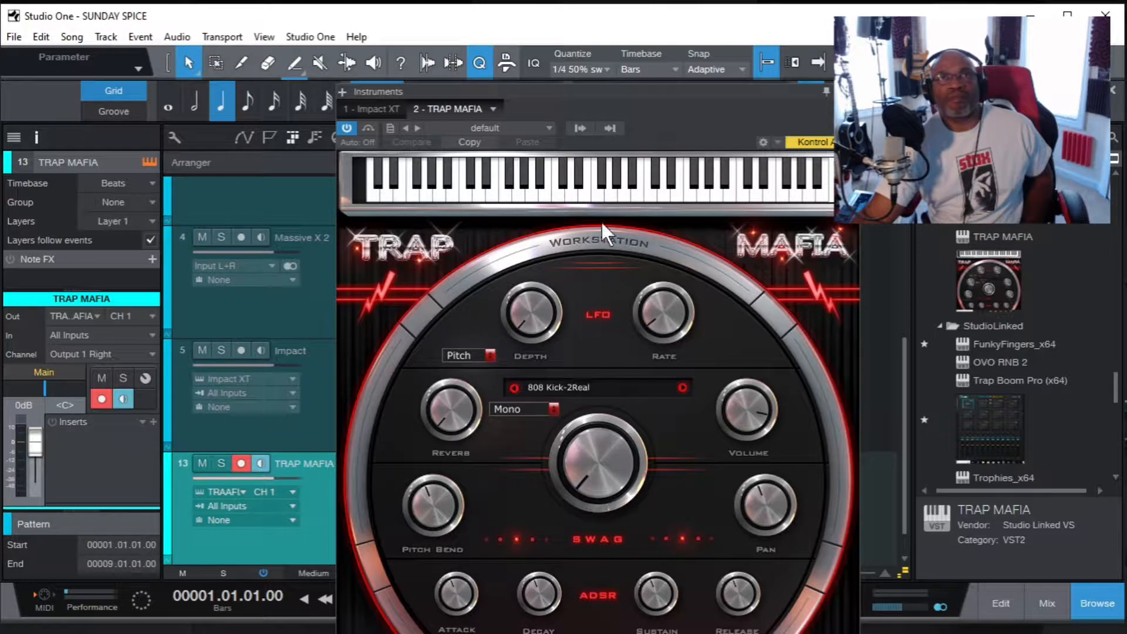
left_click_drag(701, 101, 683, 31)
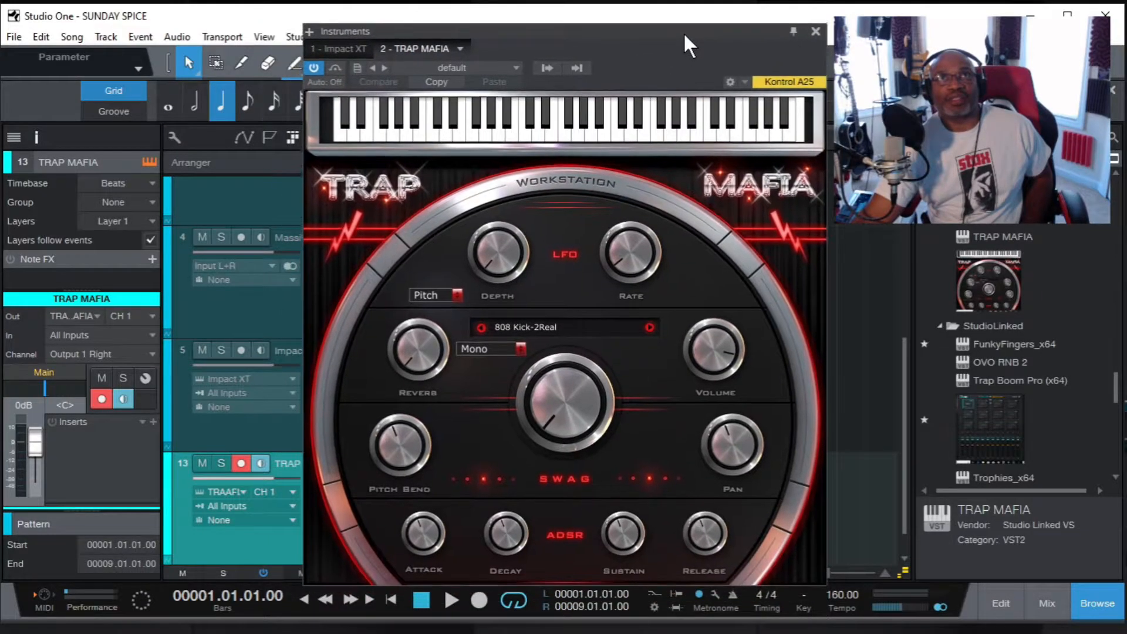
left_click(558, 322)
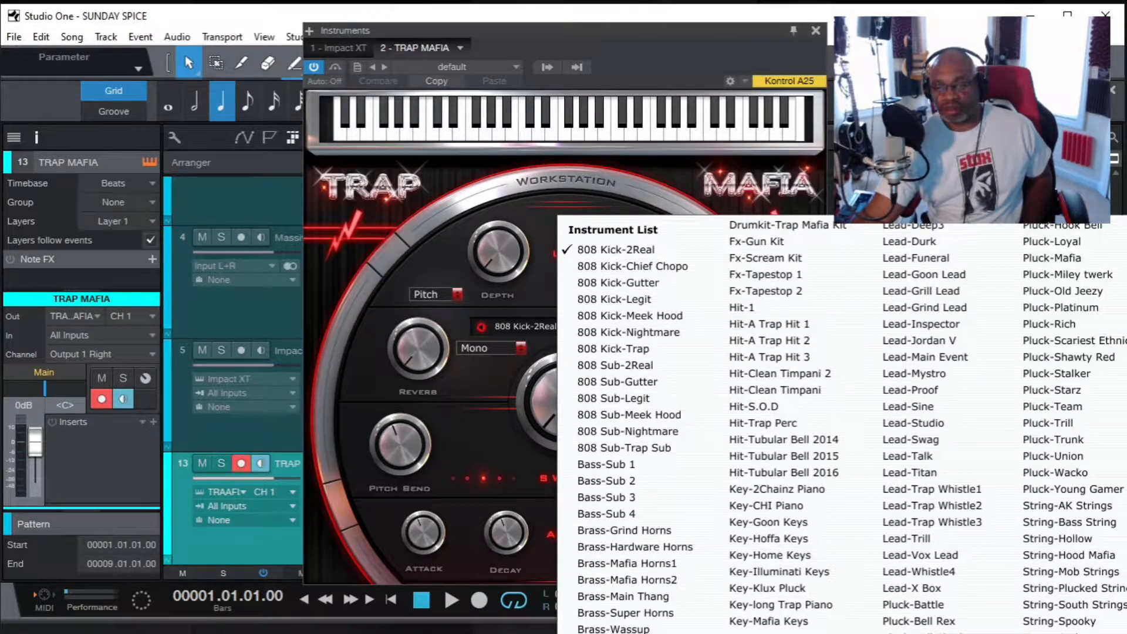
left_click(716, 45)
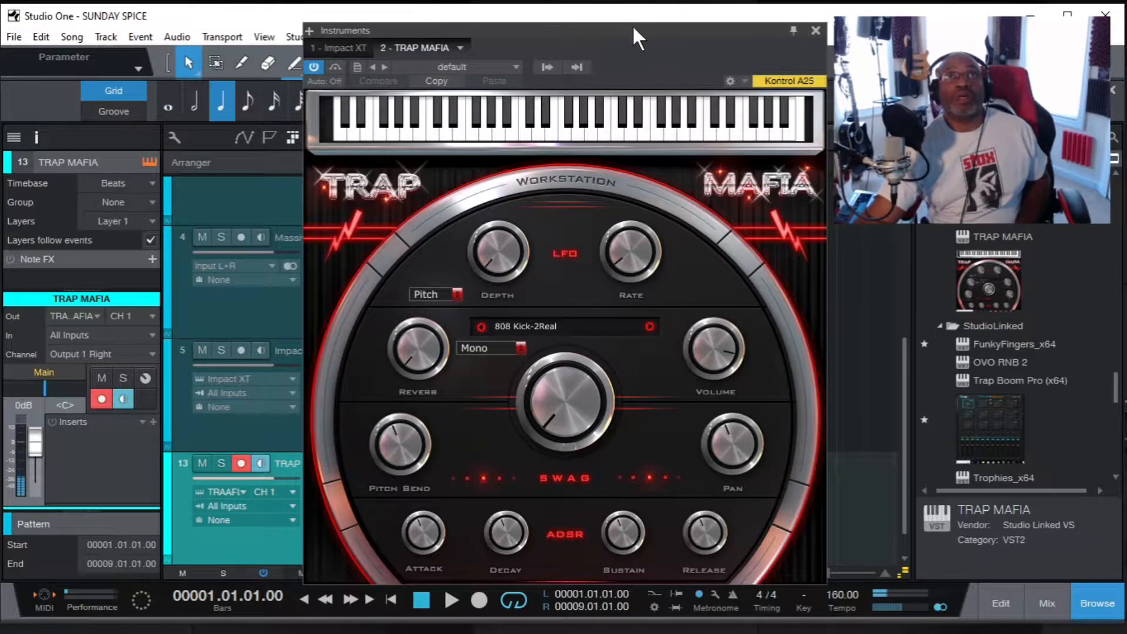
left_click_drag(632, 29, 1126, 499)
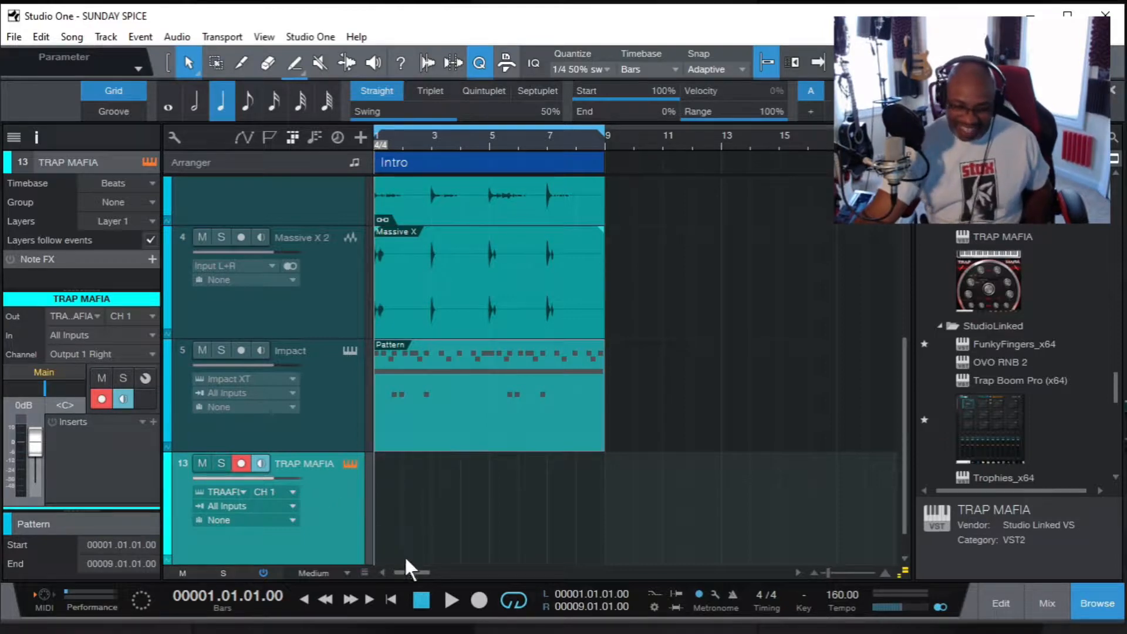
Play the opening bars of the Intro, stop playback, and return to the beginning.
left_click(445, 600)
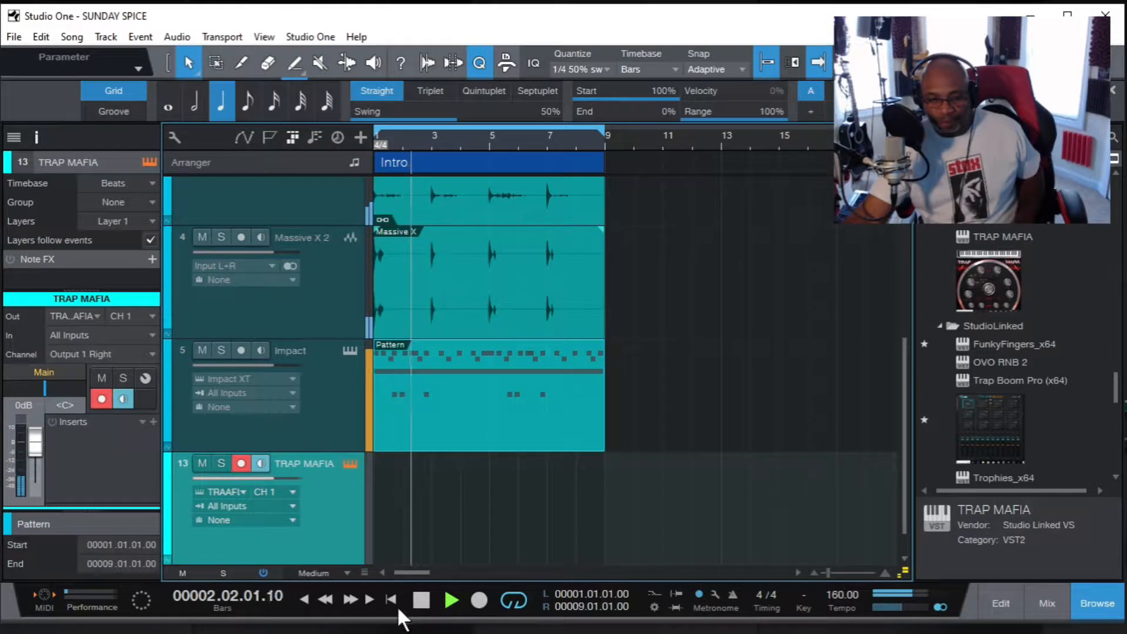
left_click(423, 598)
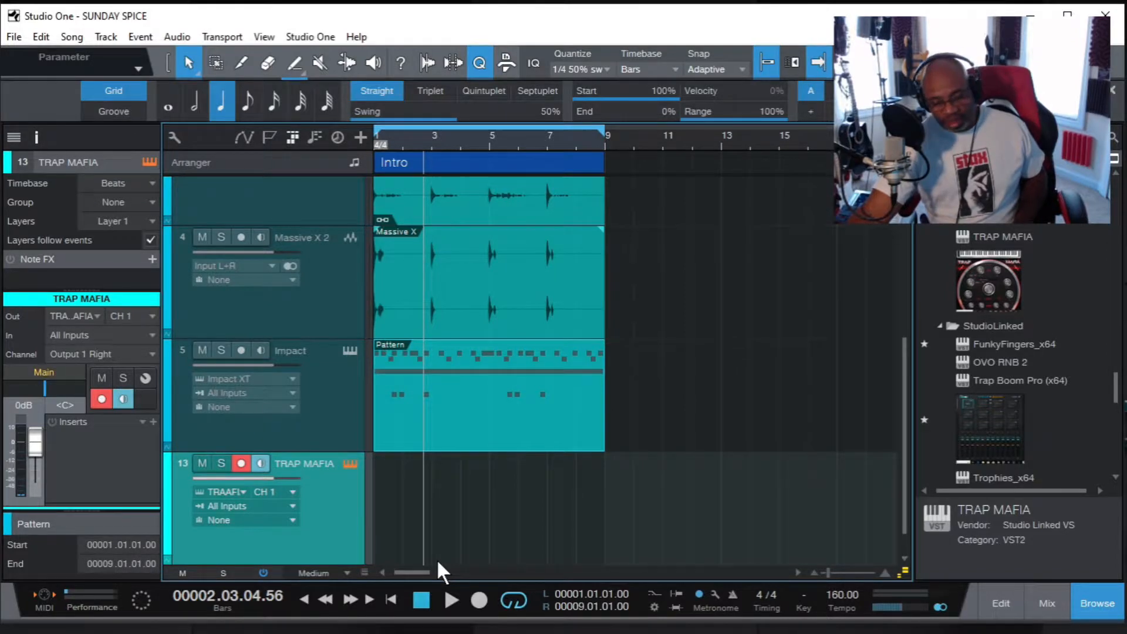
left_click(392, 599)
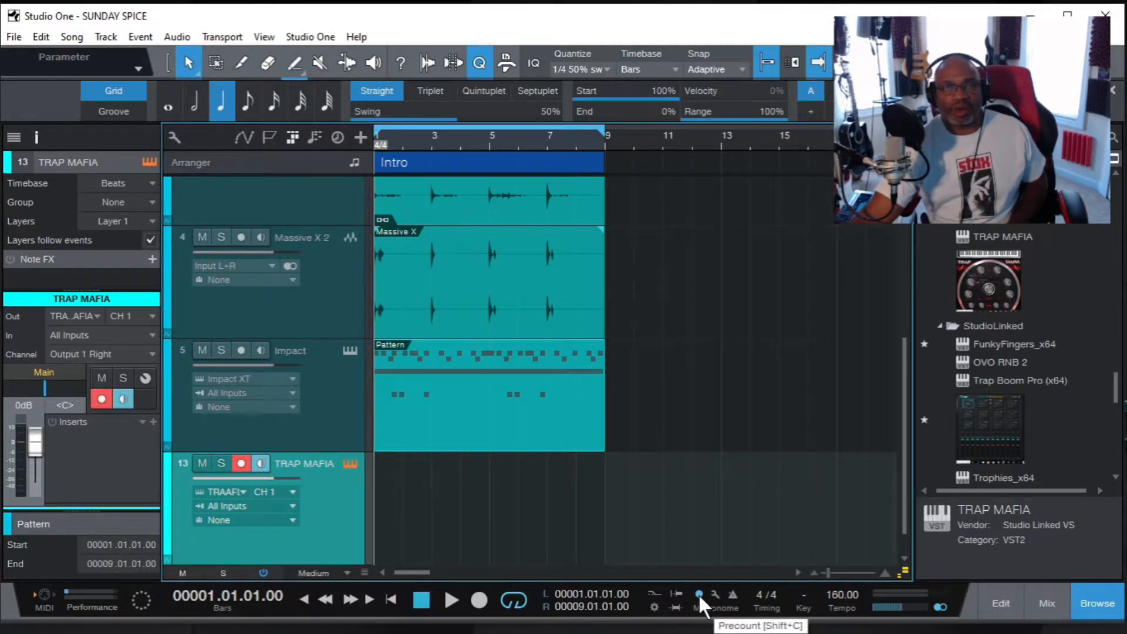
Play the Intro loop with the metronome click on, switching the click off during playback.
left_click(732, 596)
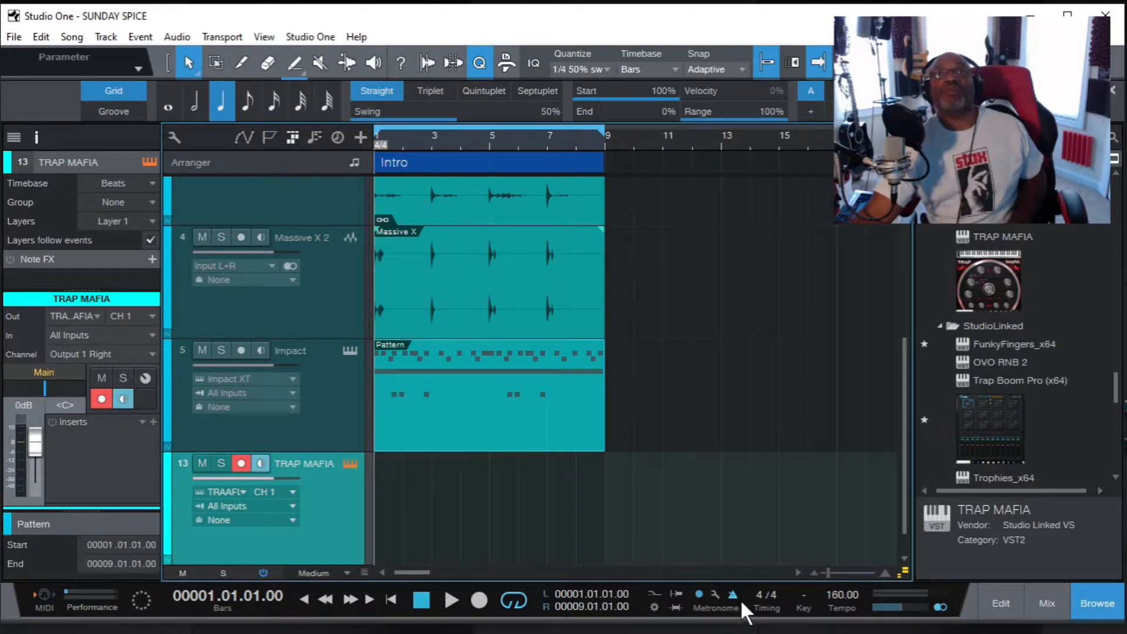
left_click(448, 600)
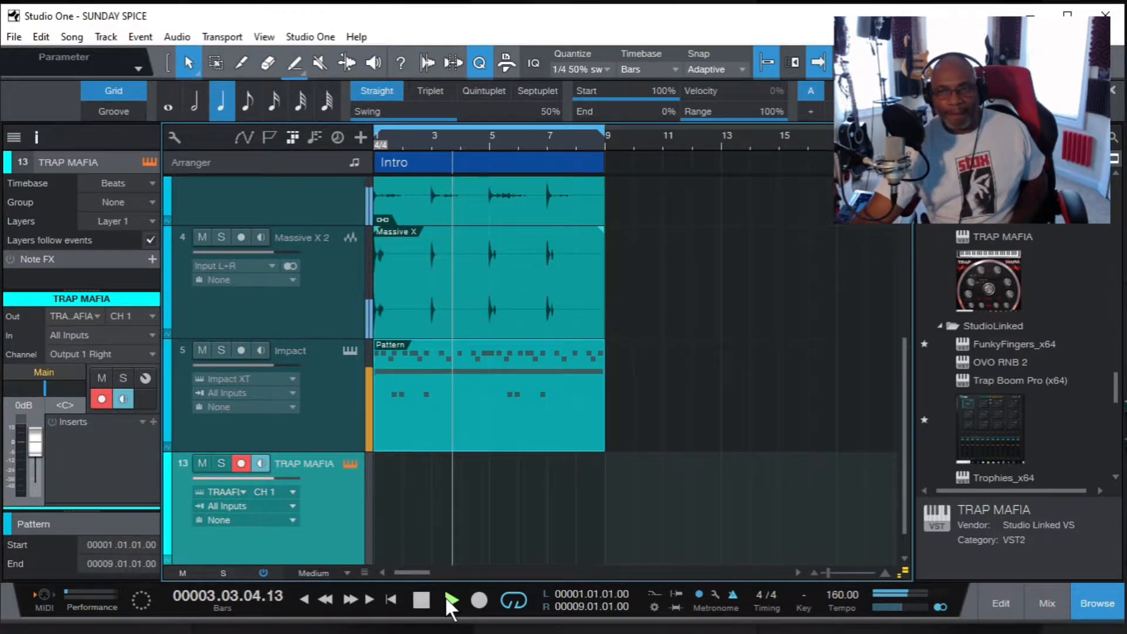
left_click(732, 595)
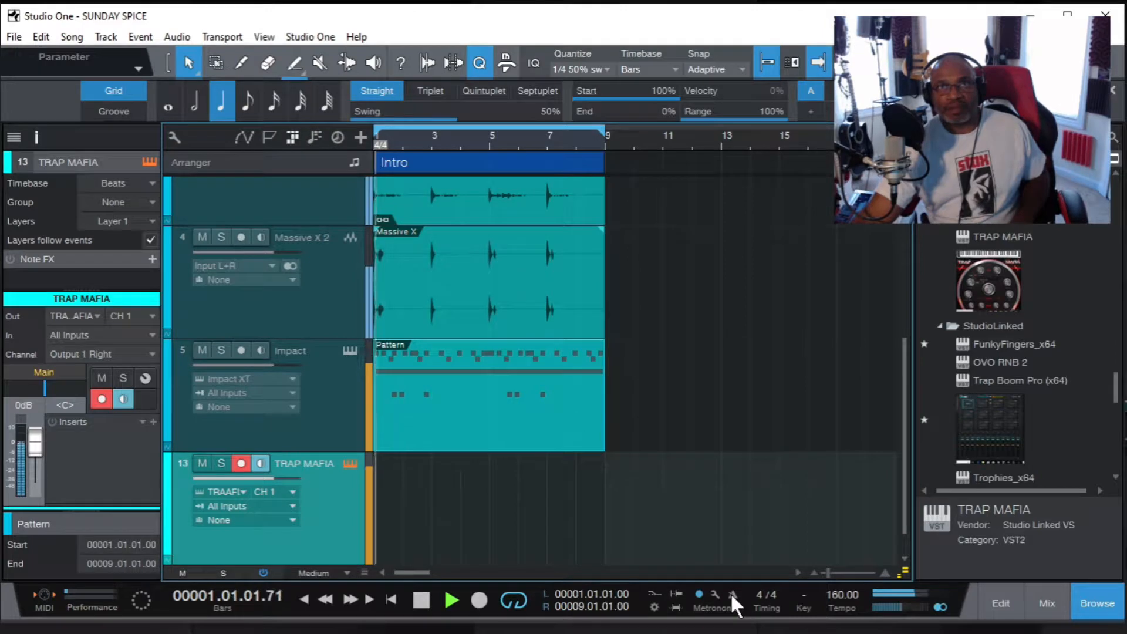
Record an eight-bar TRAP MAFIA part over the Intro loop from the song start, and stop the transport.
left_click(418, 599)
left_click(389, 600)
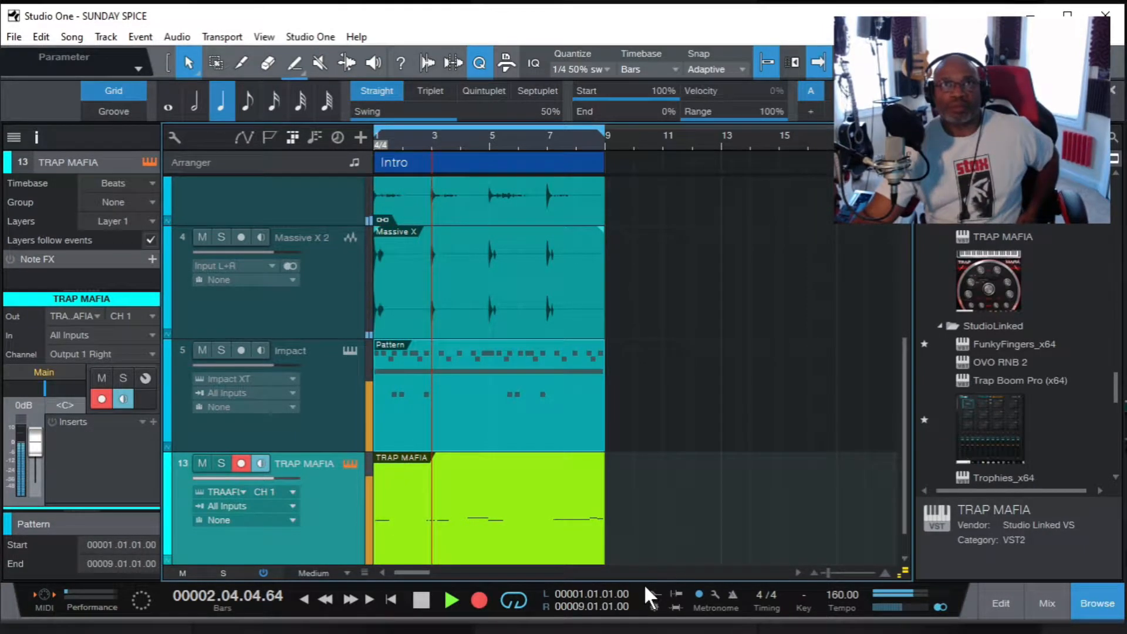
left_click(422, 599)
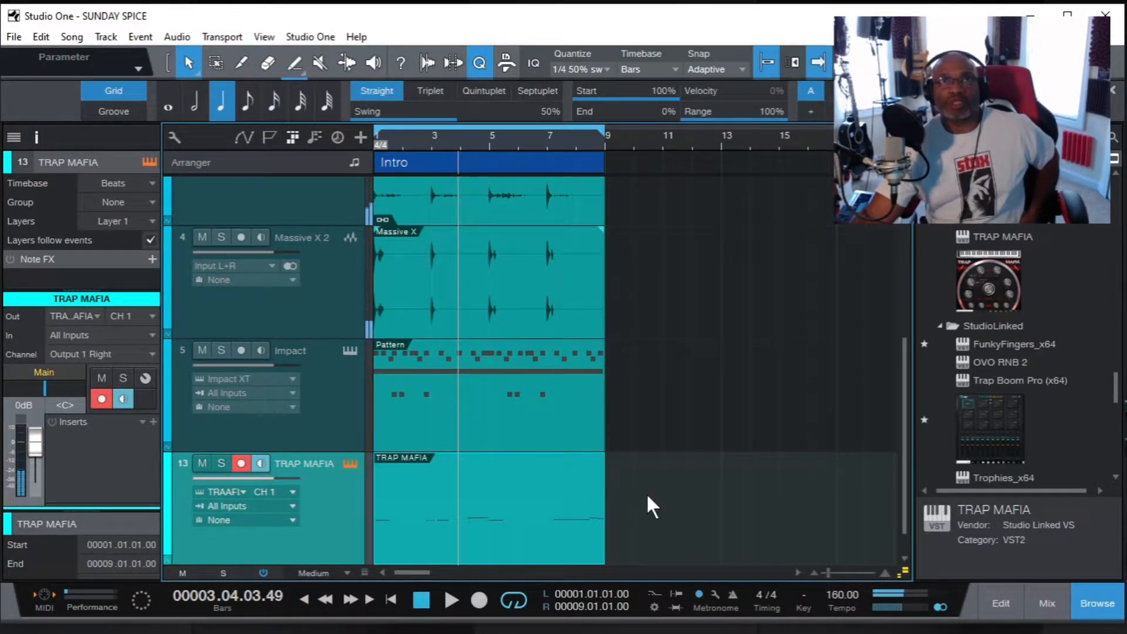
Open the recorded TRAP MAFIA part in the note editor and play its opening from bar 1.
double_click(514, 496)
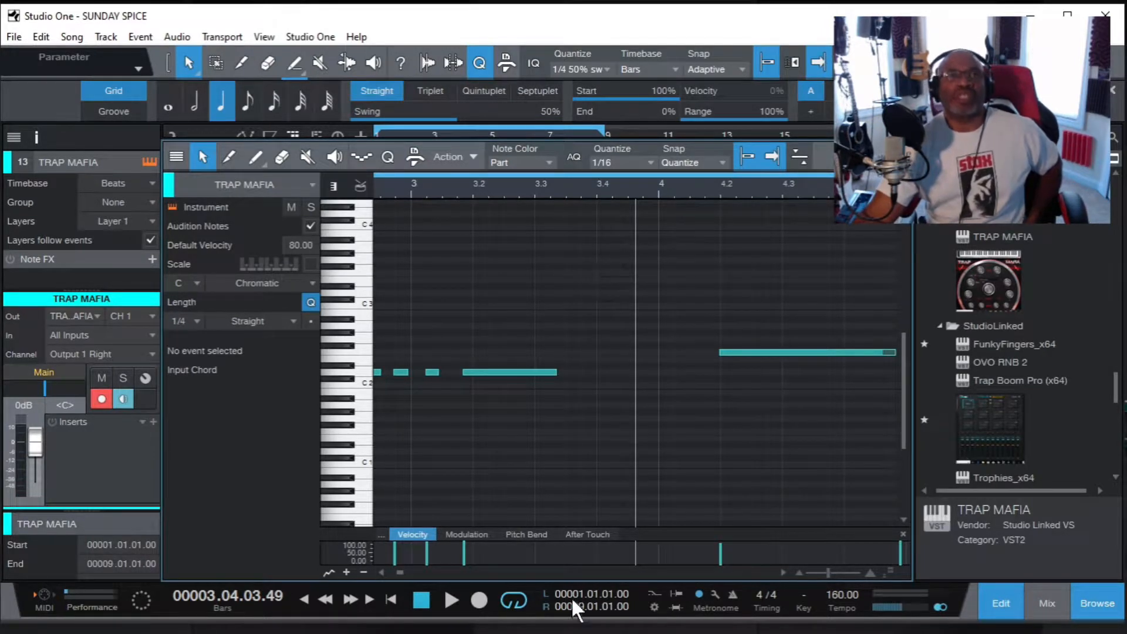
left_click(393, 599)
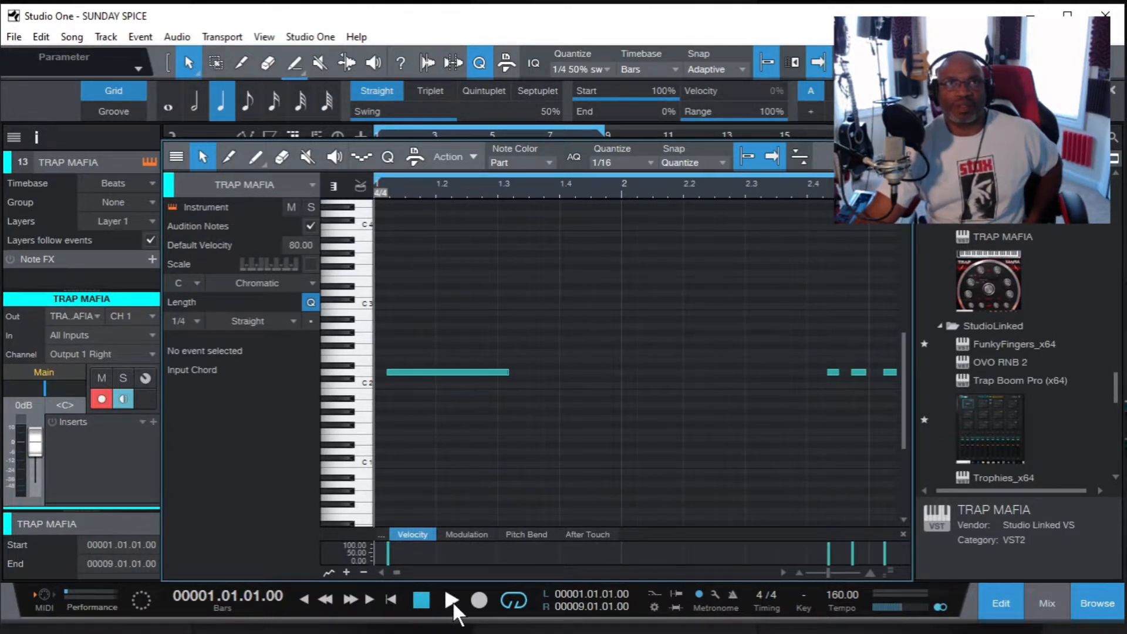
left_click(452, 600)
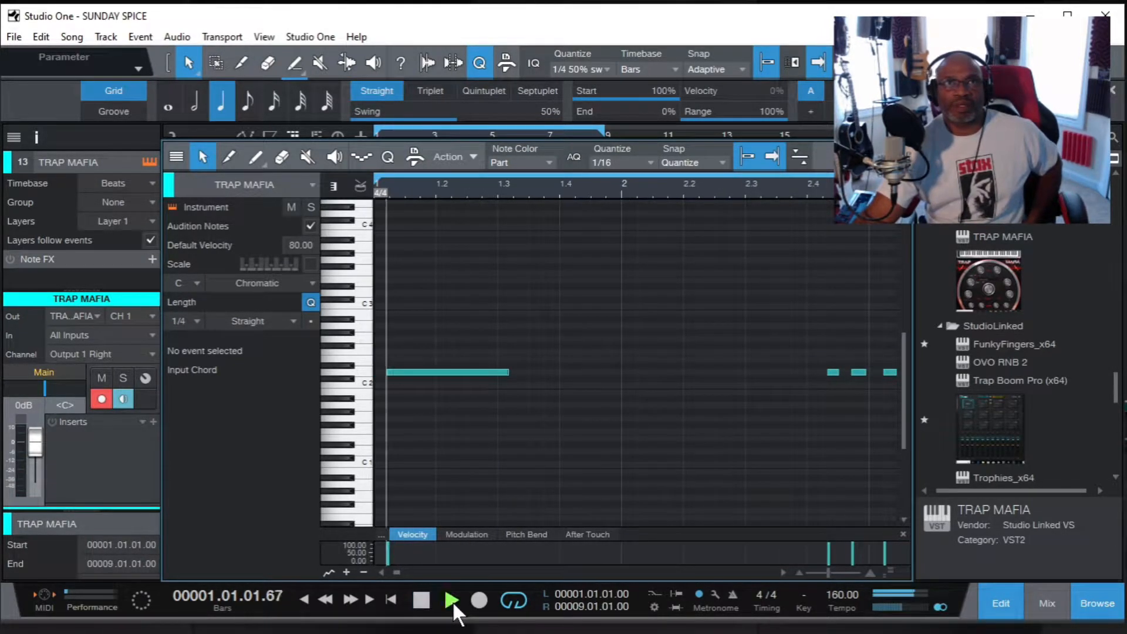
left_click(418, 596)
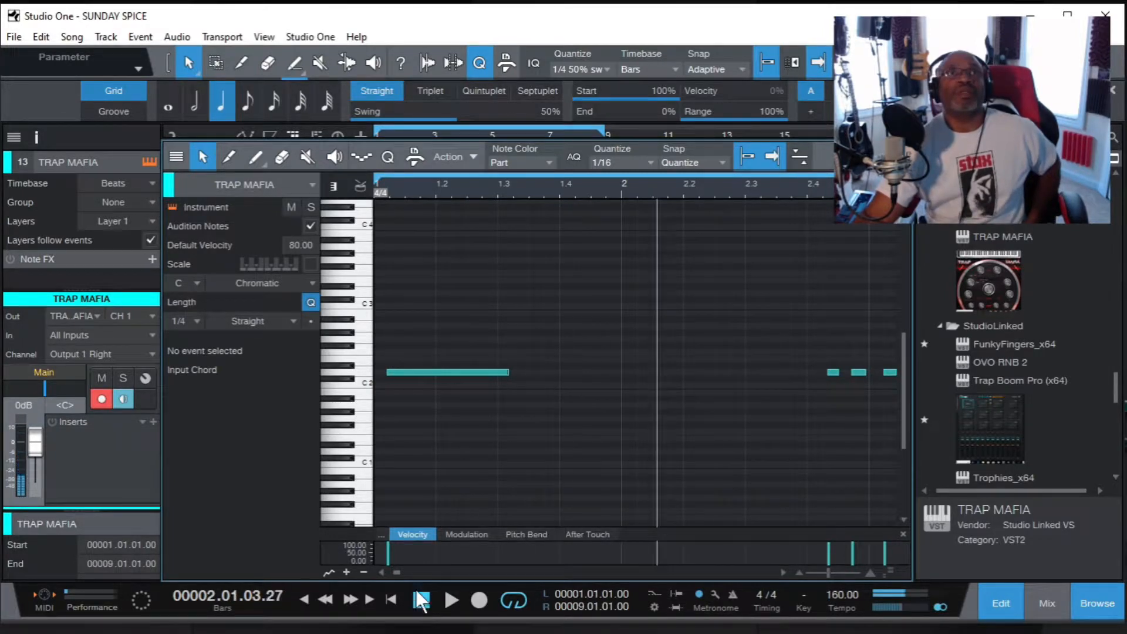
Select all notes of the TRAP MAFIA part and extend their starts earlier so the first one begins at 00001.01.01.00.
right_click(610, 379)
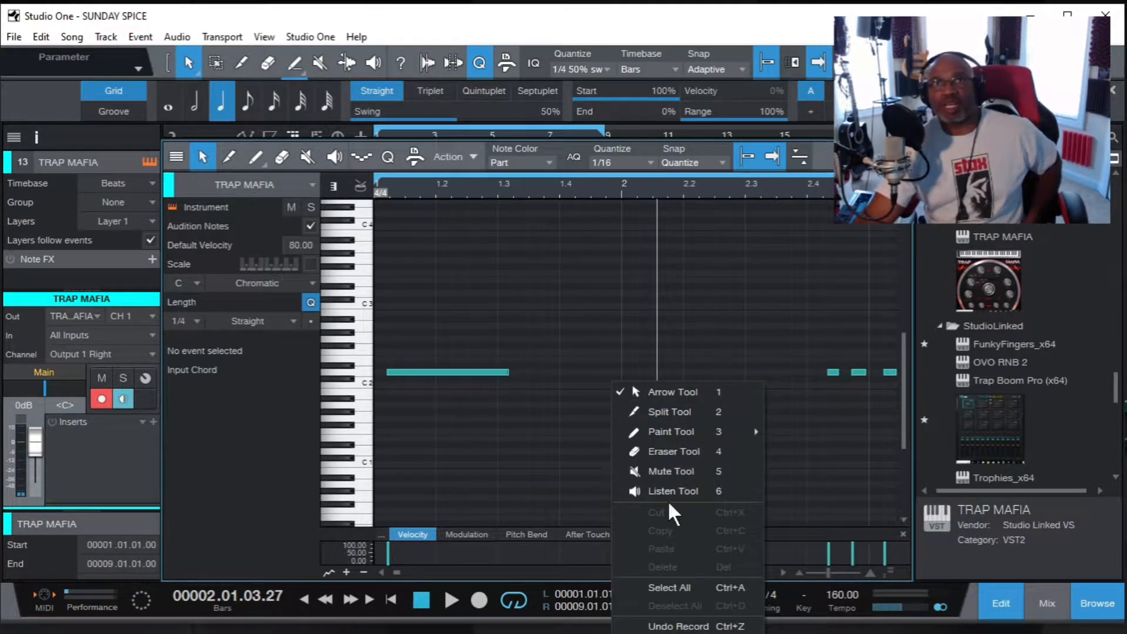
left_click(687, 587)
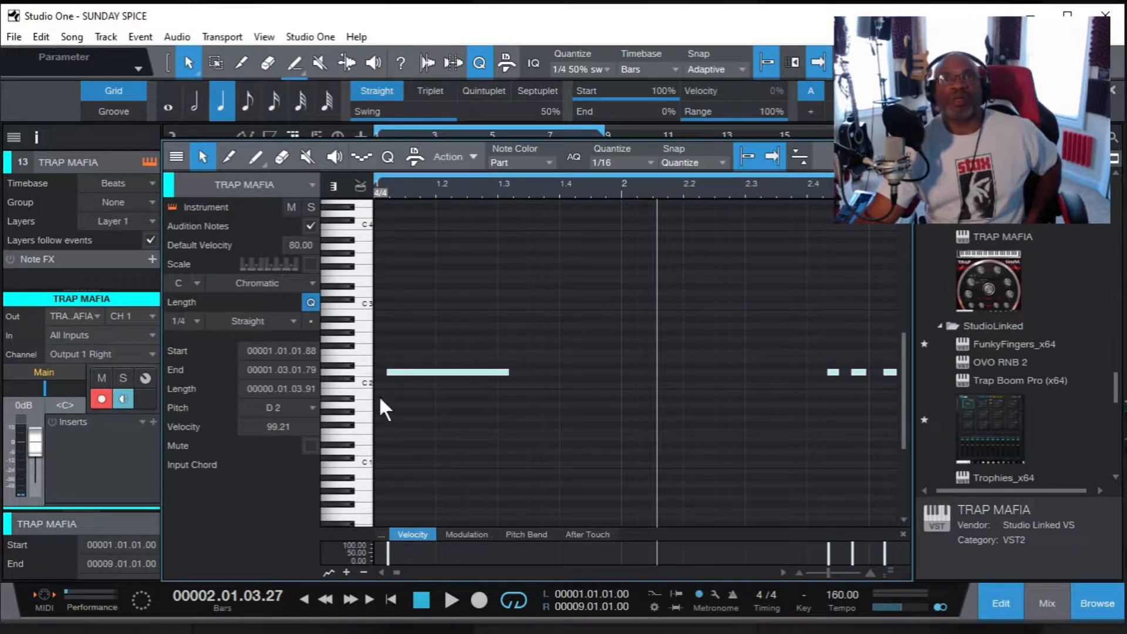
left_click_drag(387, 373, 371, 378)
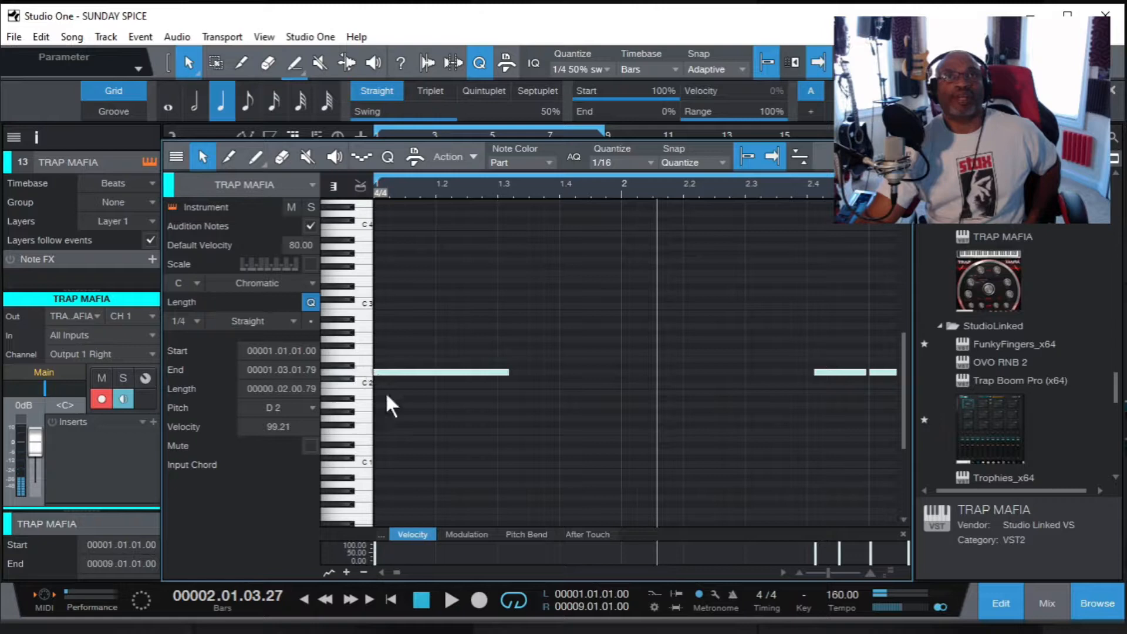
left_click(587, 403)
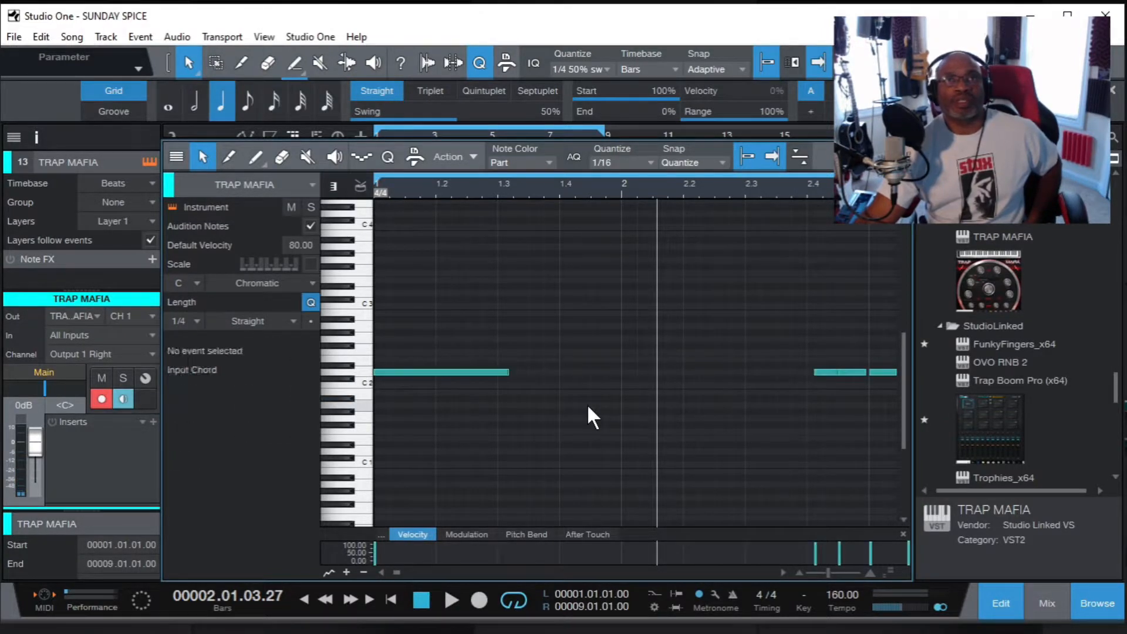
Play the resized TRAP MAFIA notes from the beginning and stop in bar 5.
left_click(388, 594)
left_click(445, 597)
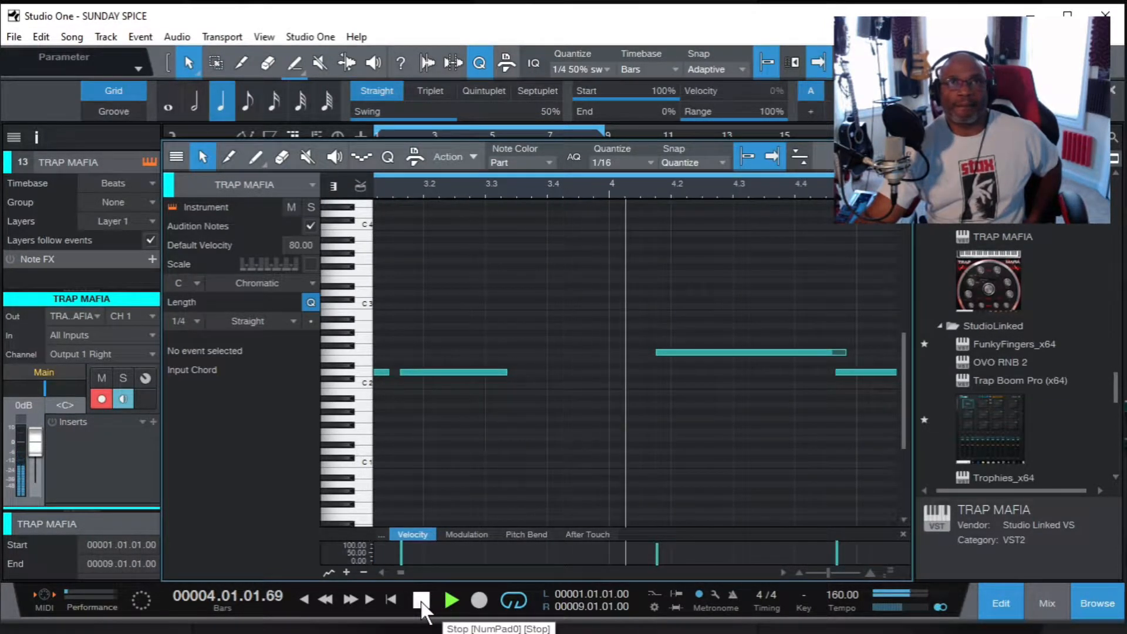
left_click(421, 600)
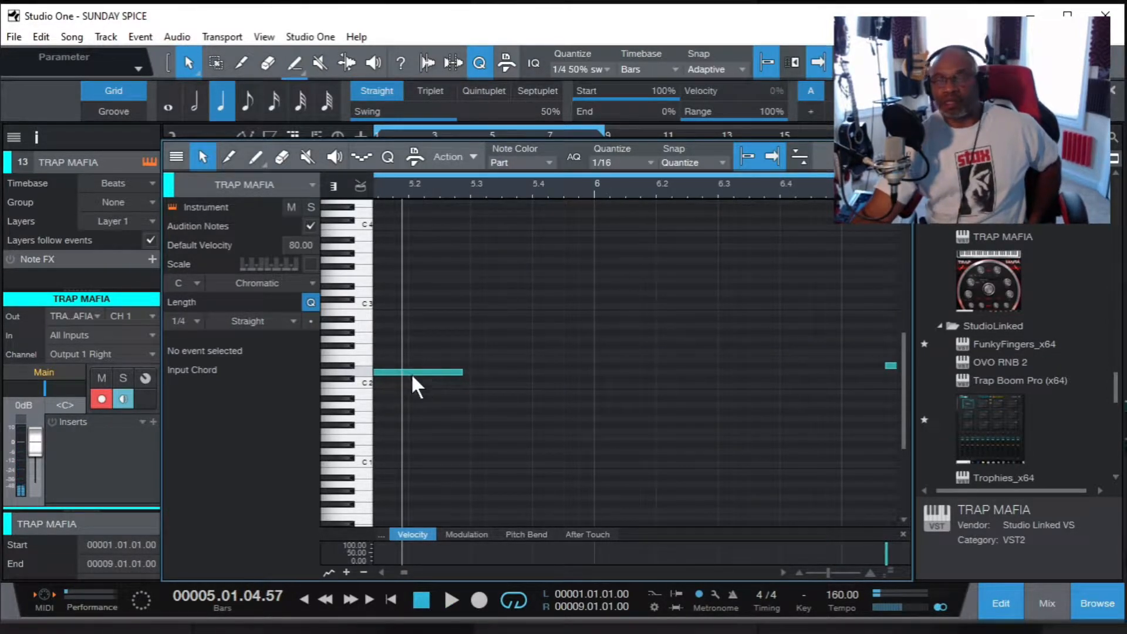
Undo the last resize of the TRAP MAFIA notes, keeping the recording itself.
left_click(40, 37)
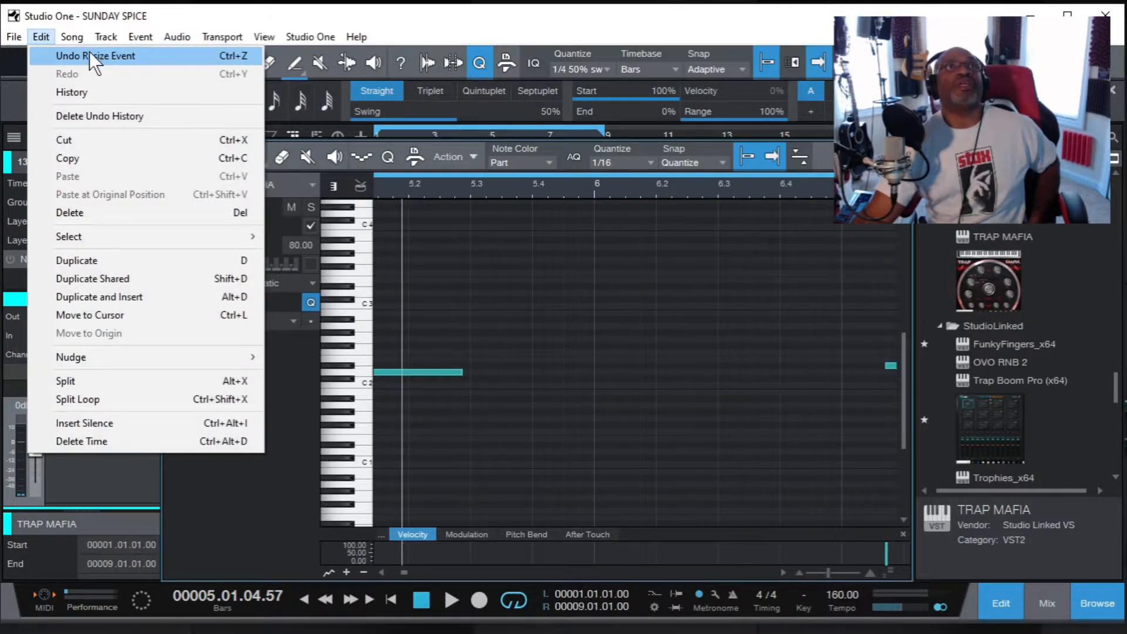
left_click(89, 55)
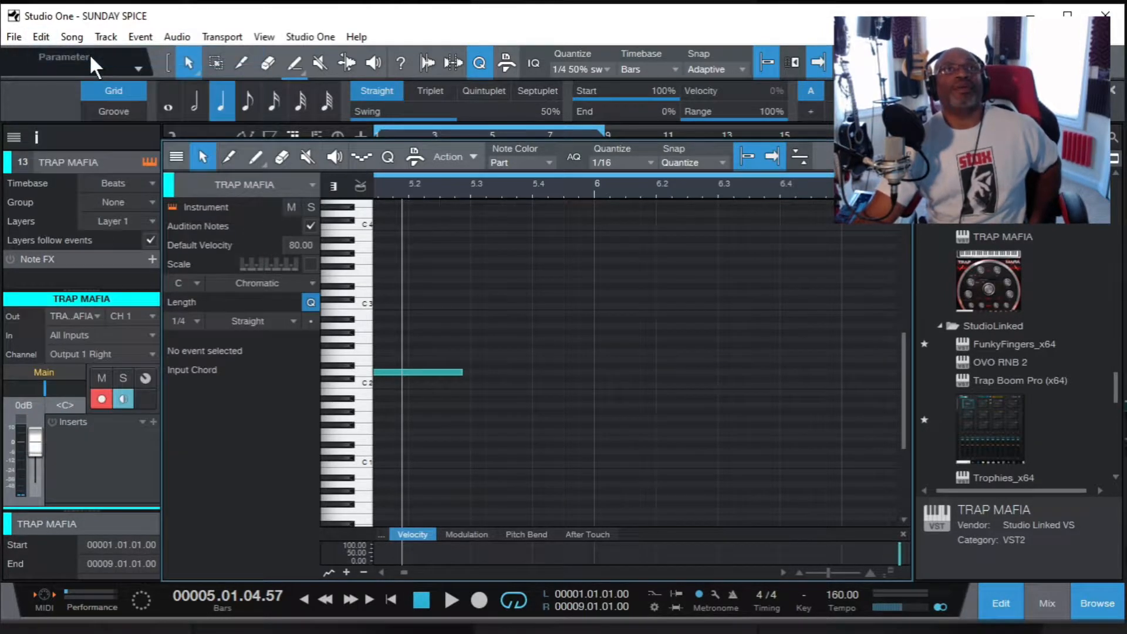
left_click(41, 36)
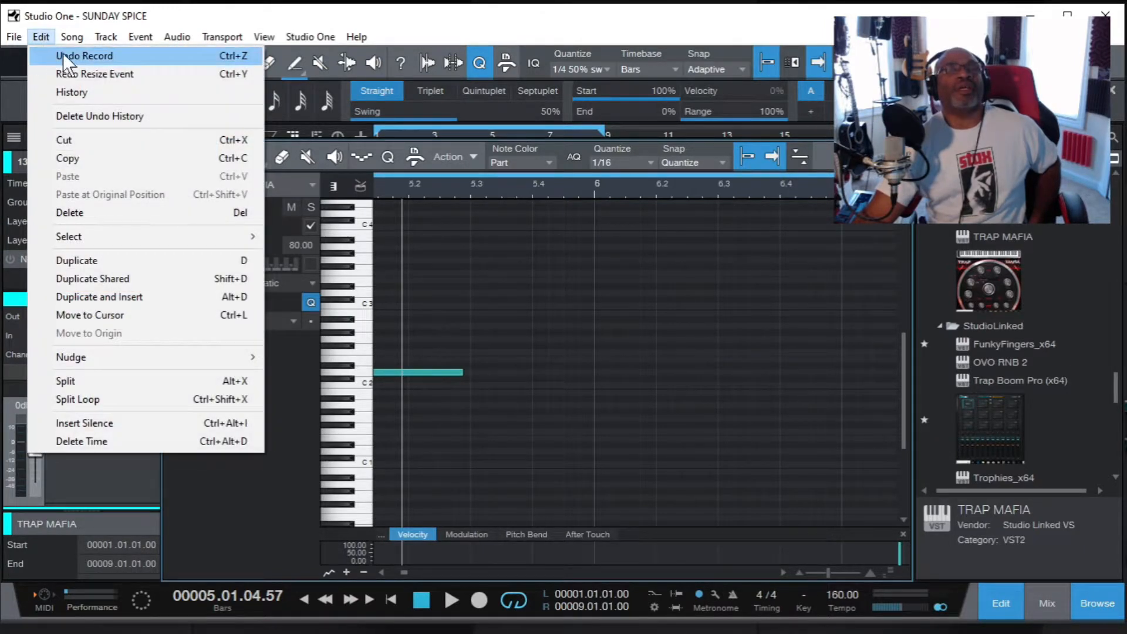
left_click(428, 15)
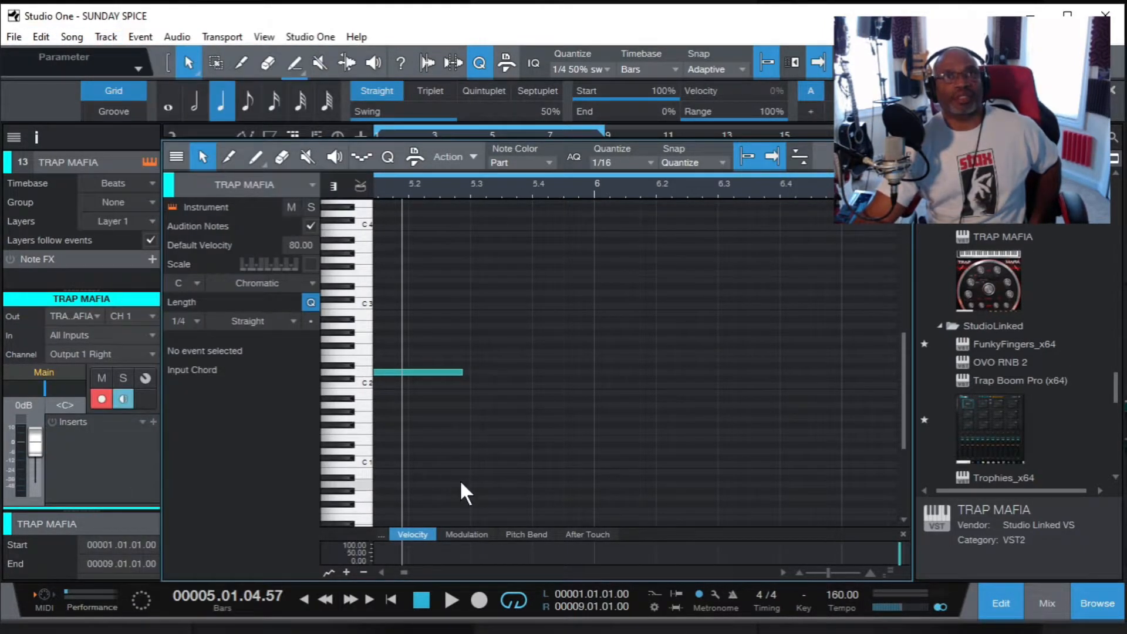
Extend the start of the opening D 2 note in bar 1 back to 00001.01.01.00.
scroll(408, 568, "left", 3)
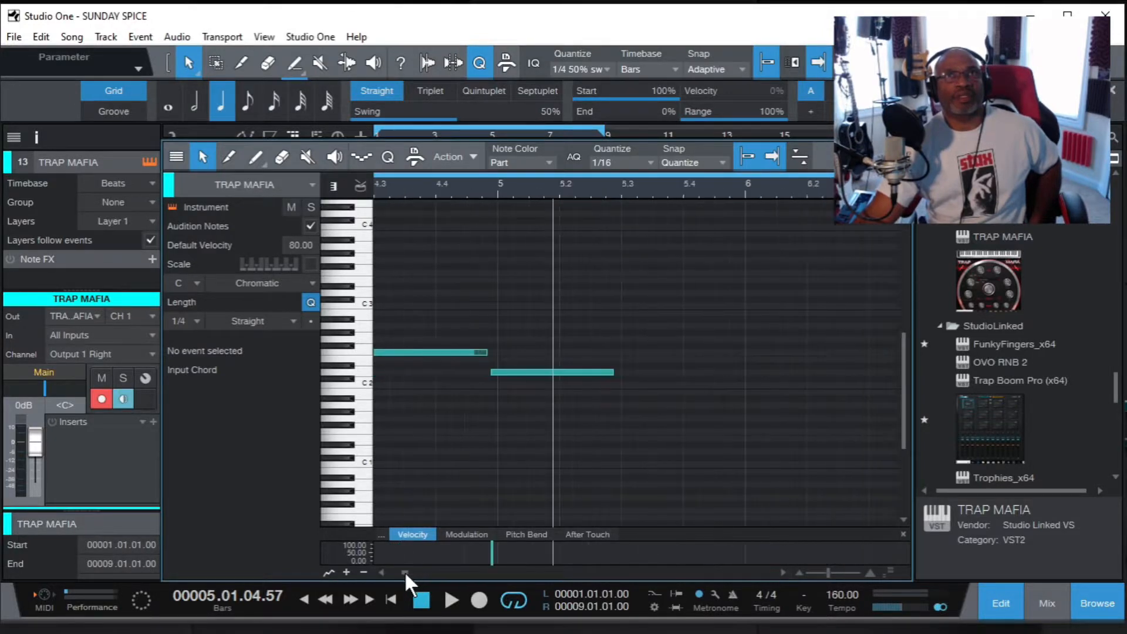
left_click_drag(404, 570, 392, 571)
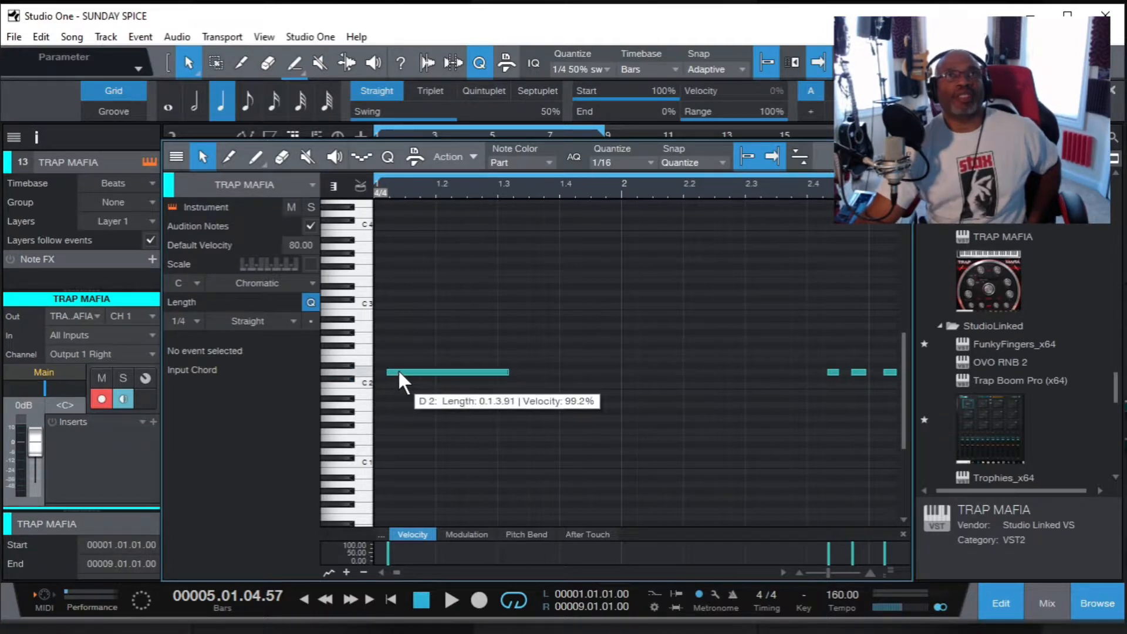
left_click_drag(382, 372, 374, 374)
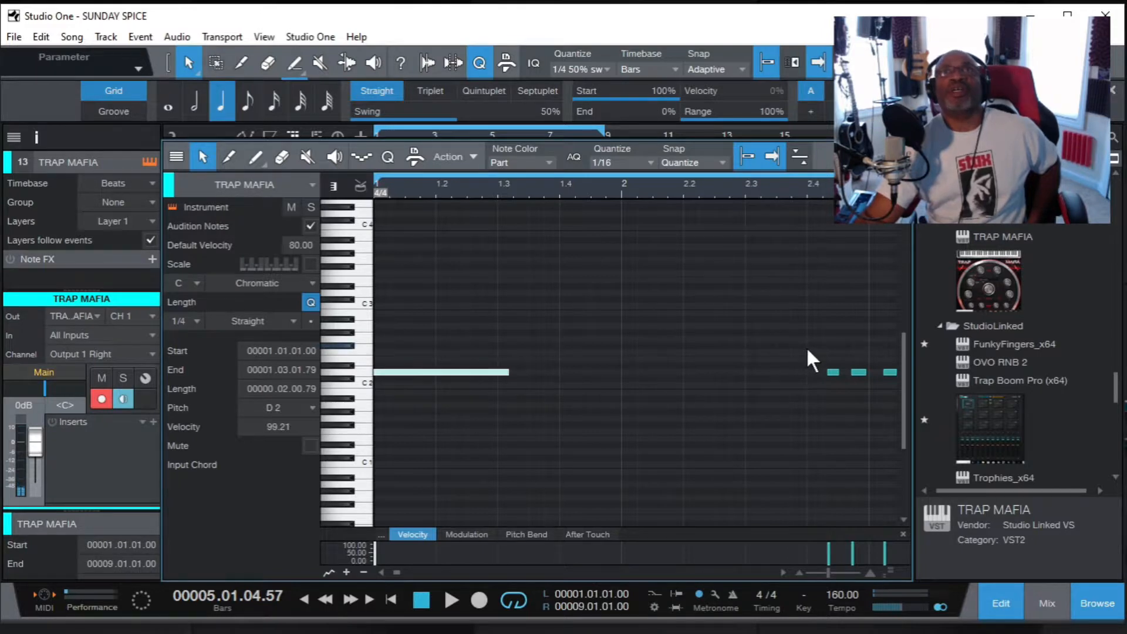
Select all notes after the first and shorten them from their starts so the earliest begins at 00002.04.02.65.
left_click_drag(807, 341, 1042, 438)
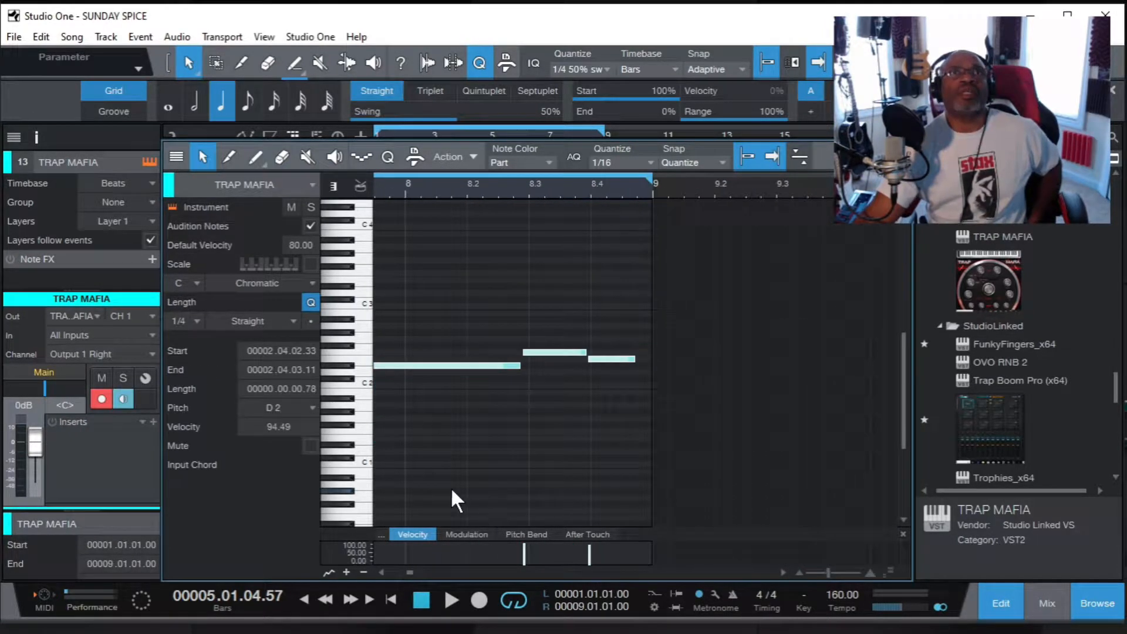
mouse_move(410, 571)
left_mouse_down()
mouse_move(393, 569)
mouse_move(406, 572)
left_mouse_up()
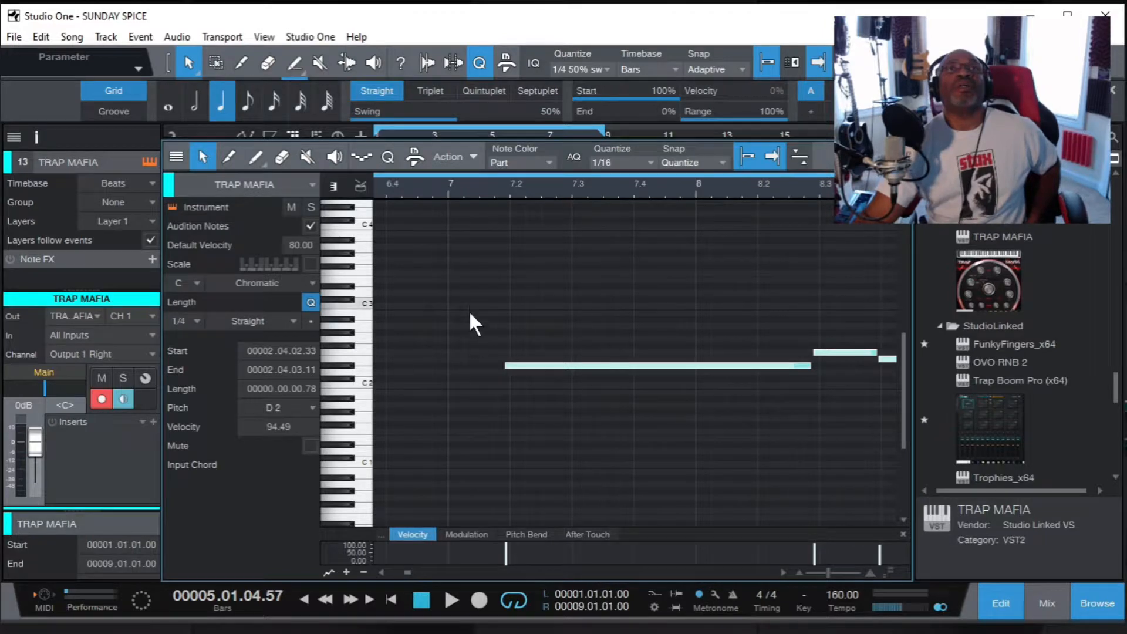
left_click_drag(501, 368, 501, 368)
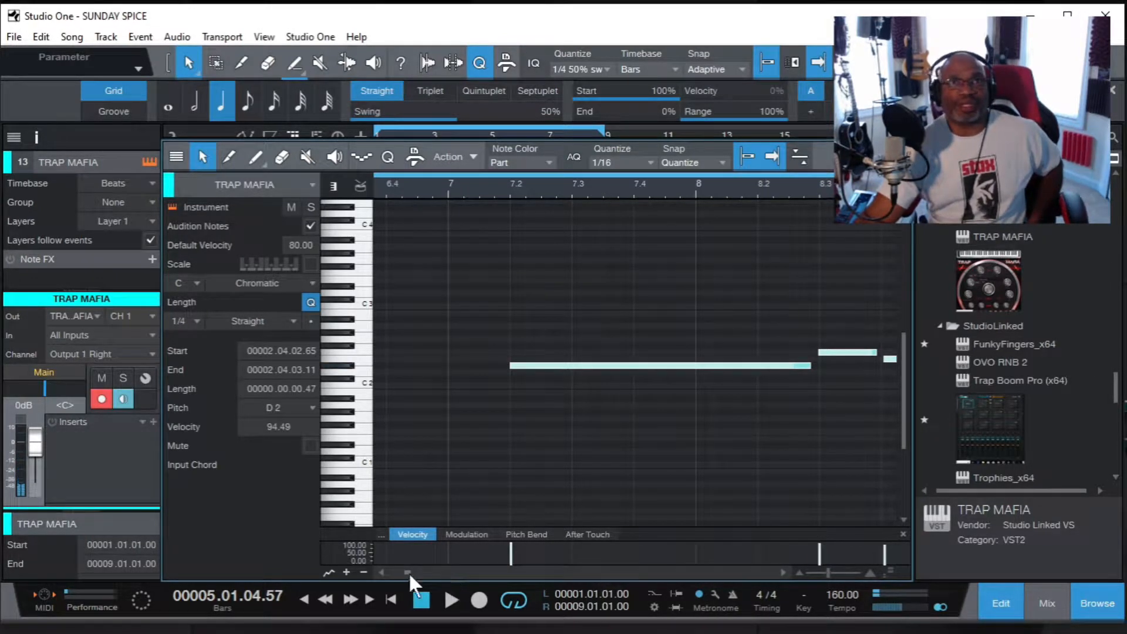
left_click_drag(403, 572, 398, 569)
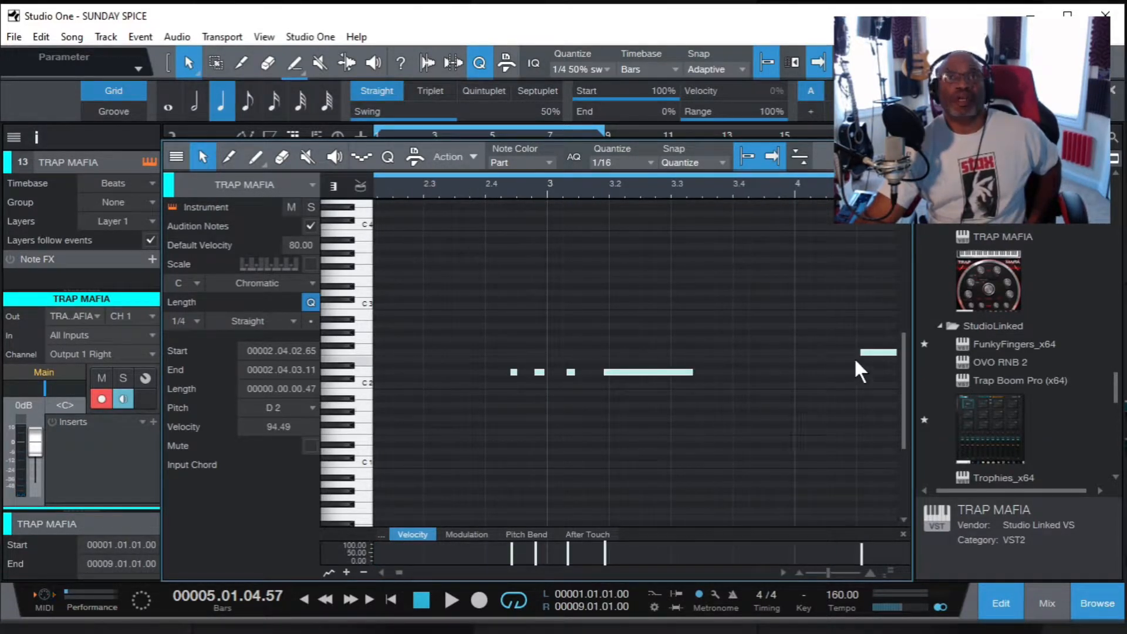
Play the part from the beginning into bar 4, stop, and extend the F 2 note's start to 00004.02.01.00.
left_click(417, 599)
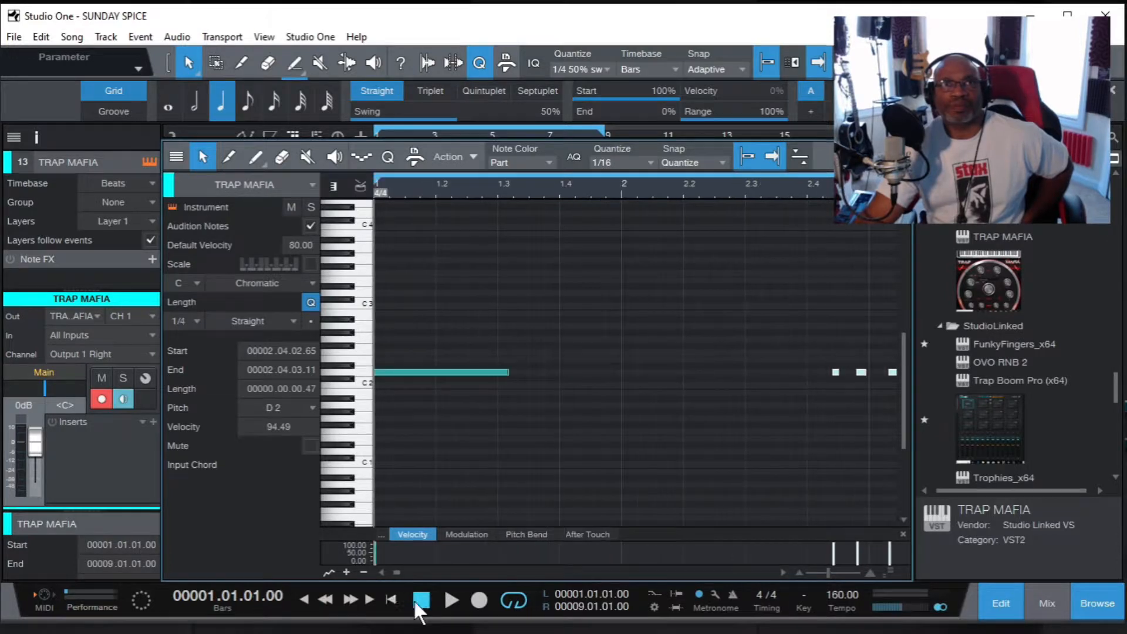
left_click(452, 596)
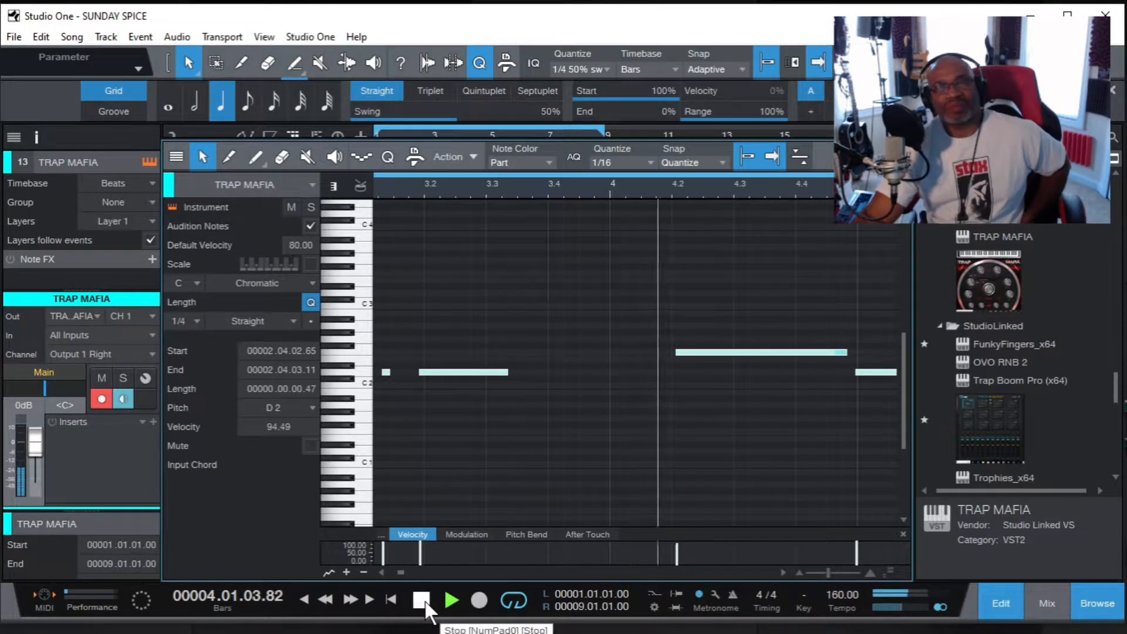
left_click(425, 600)
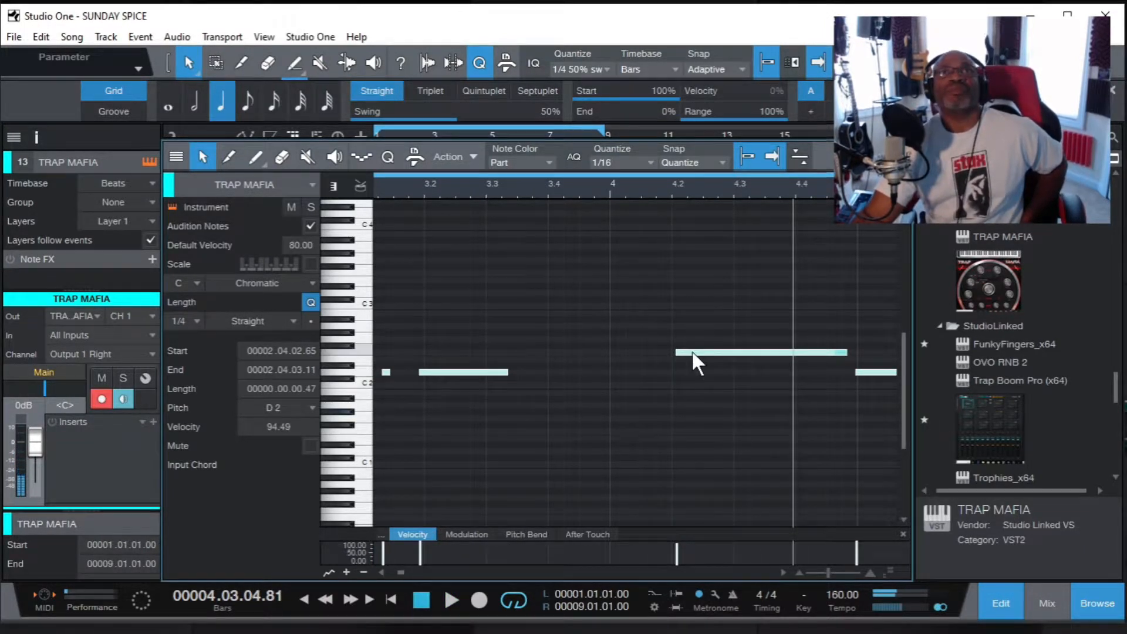
left_click(672, 392)
left_click_drag(677, 353, 675, 354)
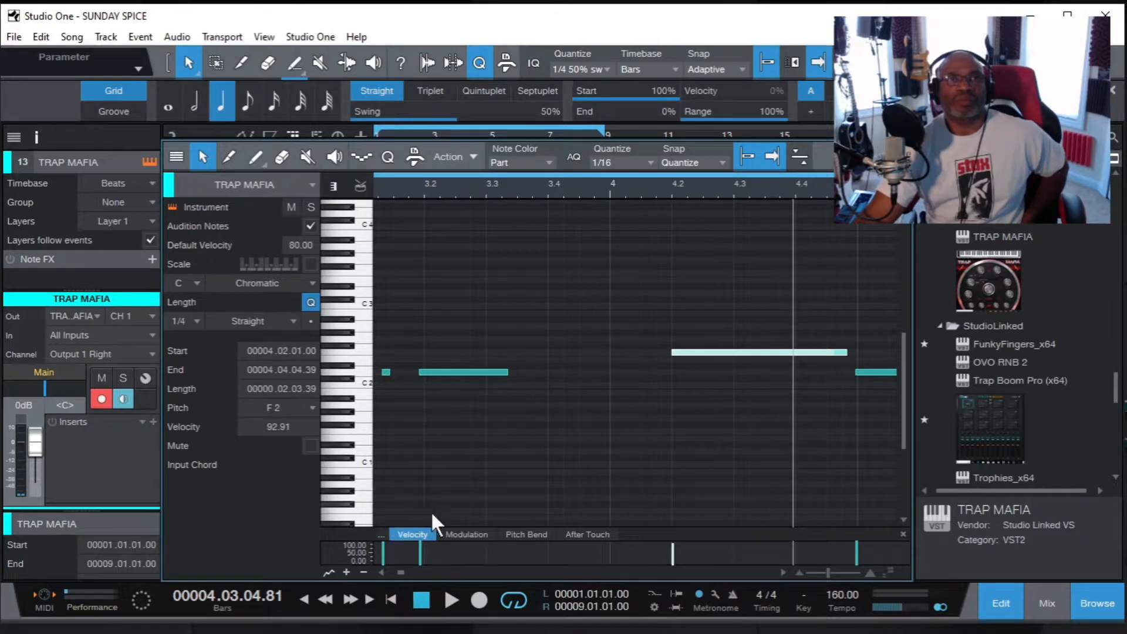
Select the four D 2 notes around bar 3 and shorten them from their starts so the first begins at 00002.04.02.96.
scroll(400, 568, "right", 1)
scroll(400, 567, "left", 5)
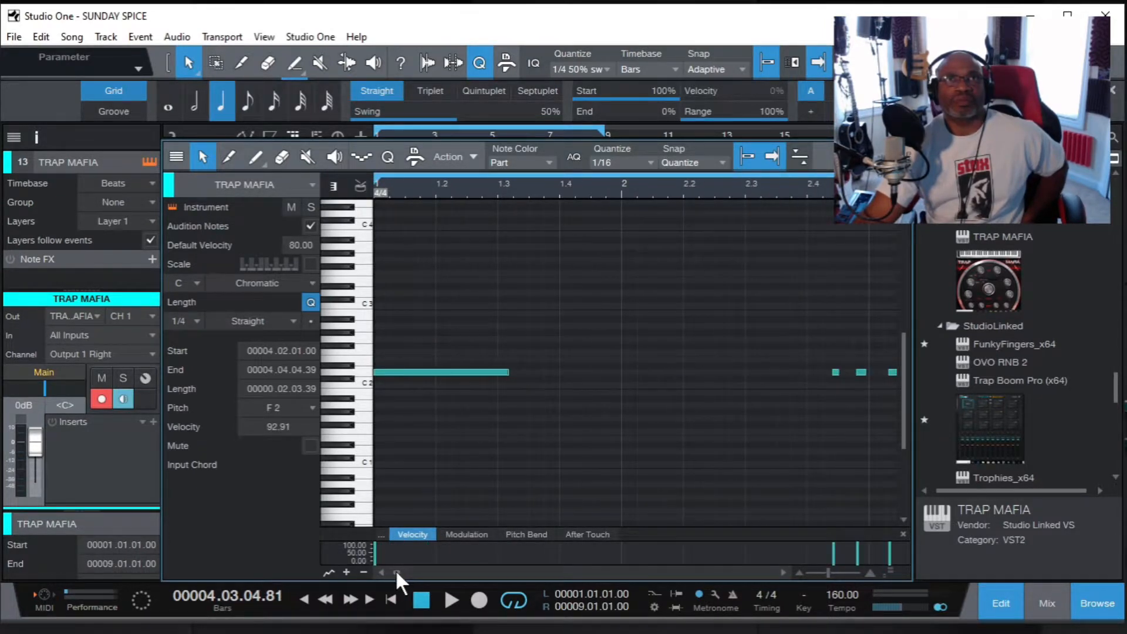
scroll(397, 570, "right", 4)
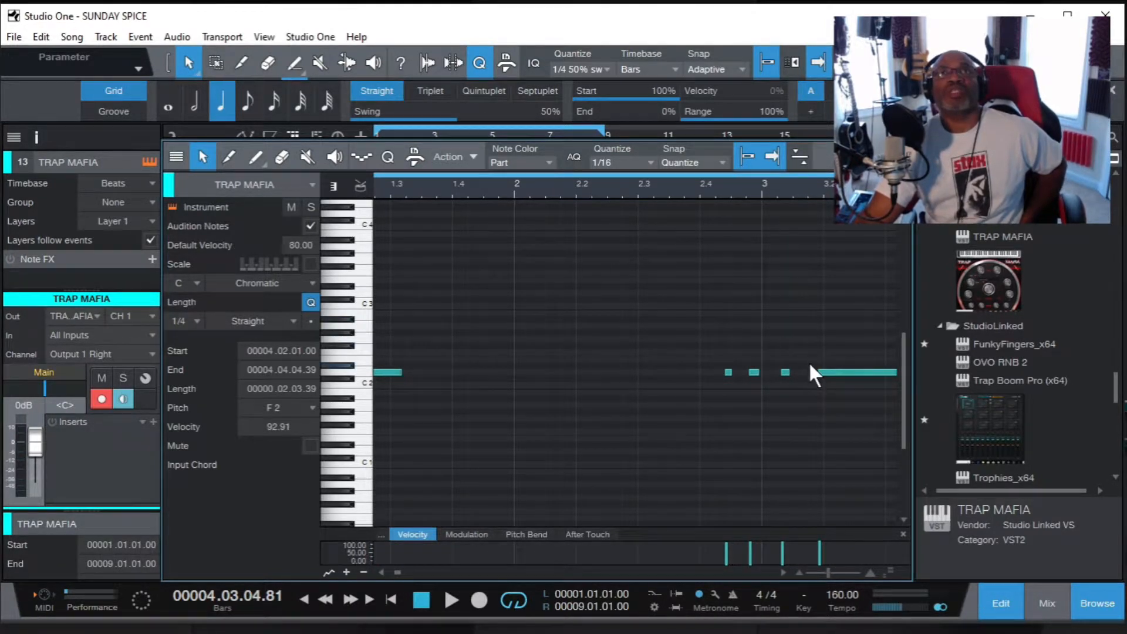
left_click_drag(716, 329, 873, 397)
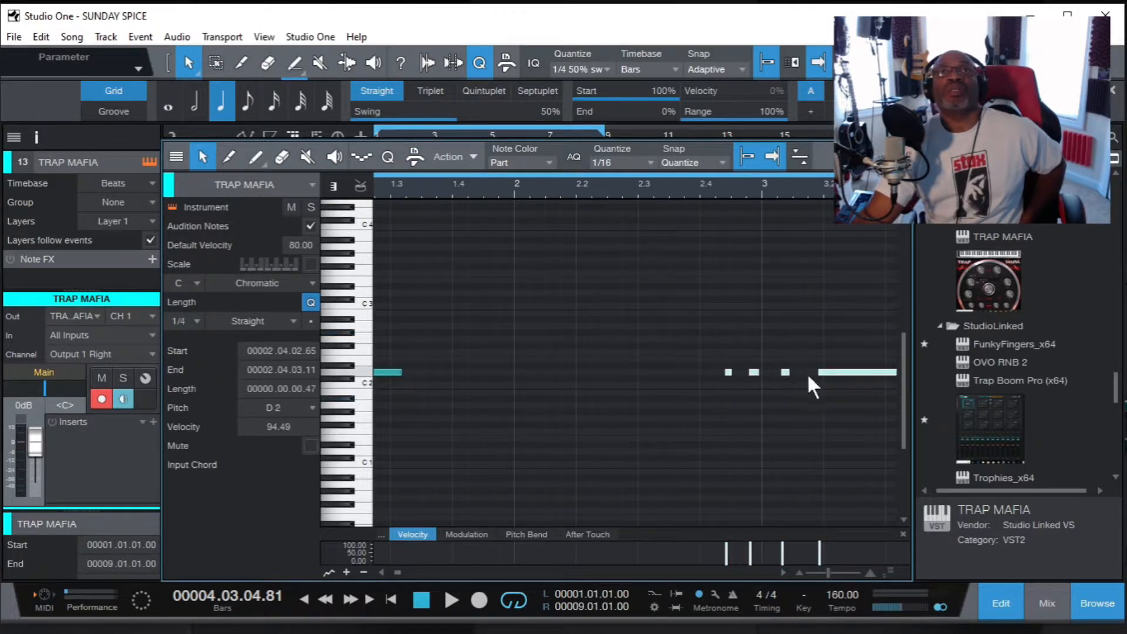
left_click_drag(819, 374, 824, 374)
Play the shortened notes from 00002.02.01.00, replay them from beat 2.4, and stop in bar 3.
left_click(573, 190)
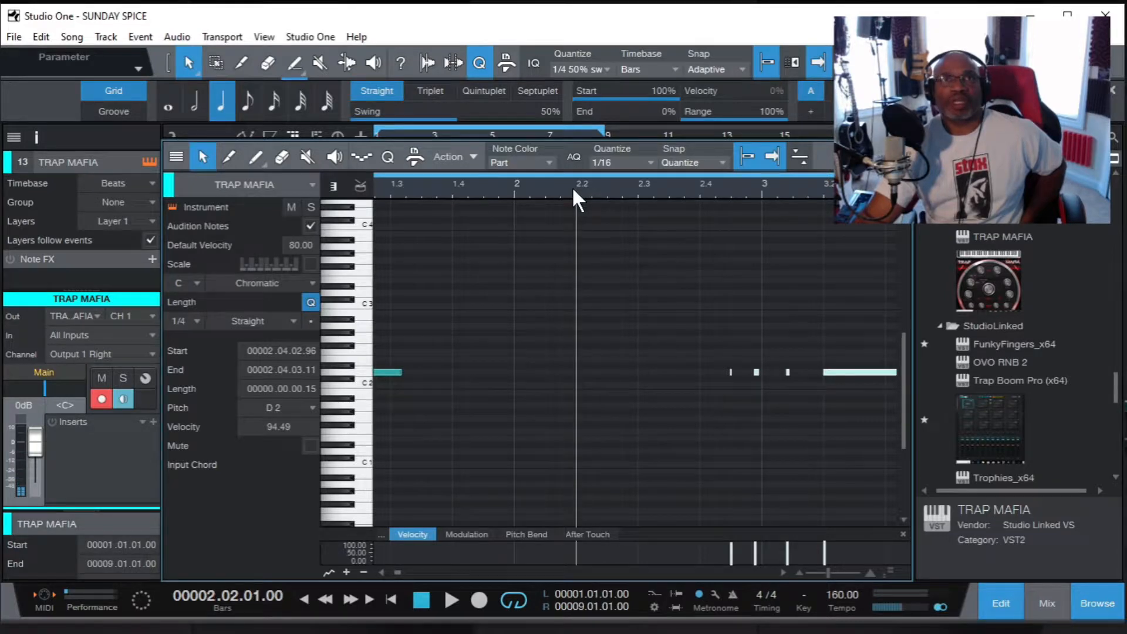
left_click(453, 597)
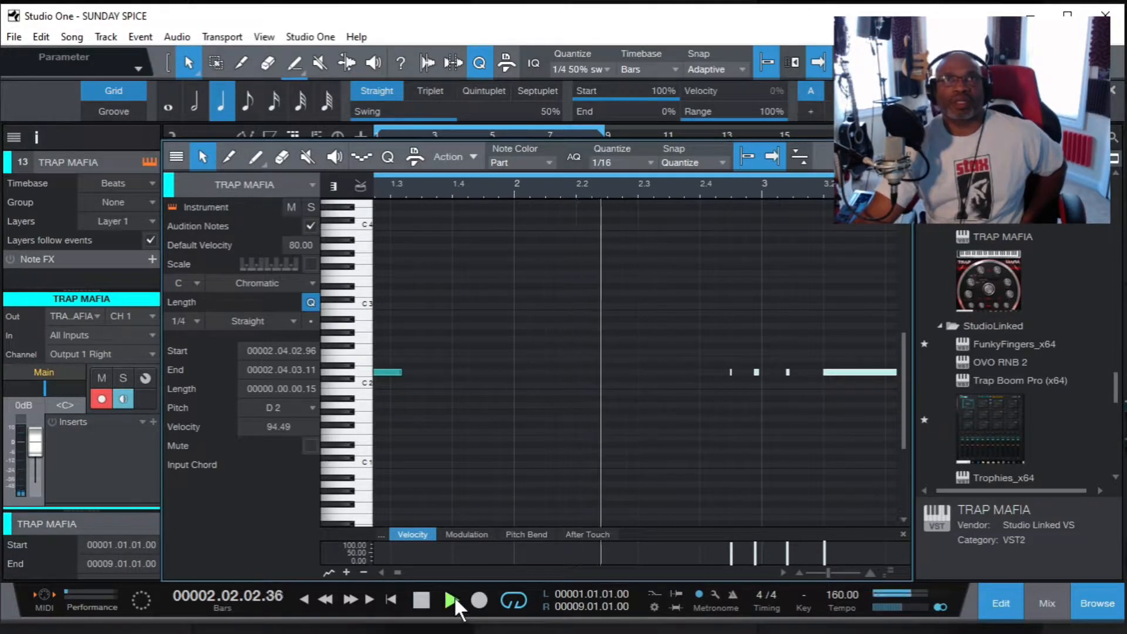
left_click(420, 599)
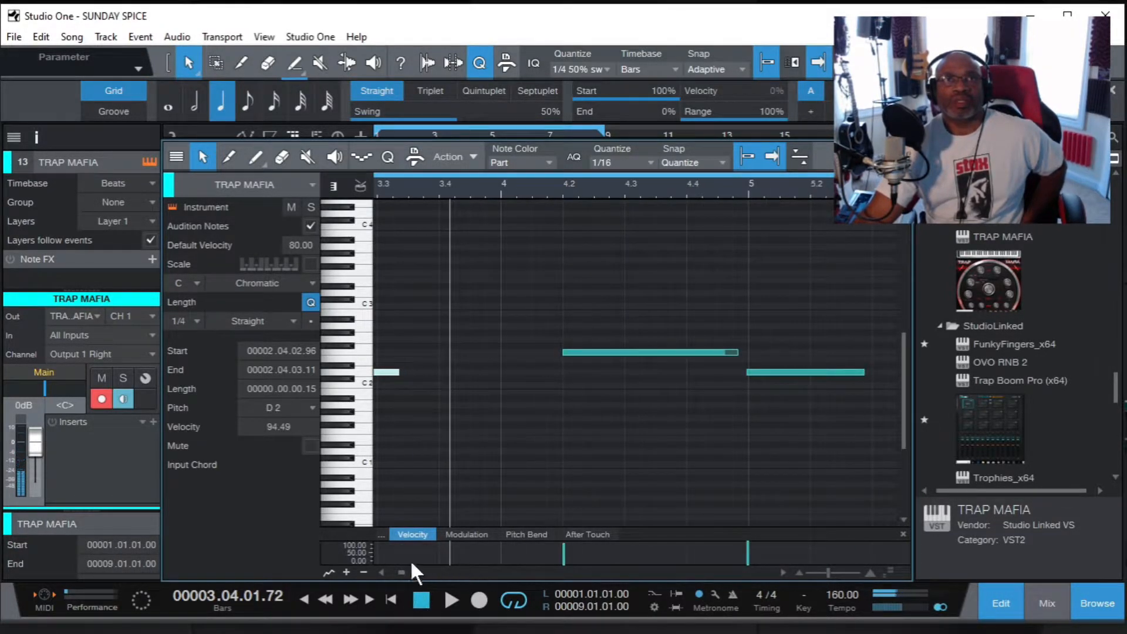
scroll(401, 569, "left", 3)
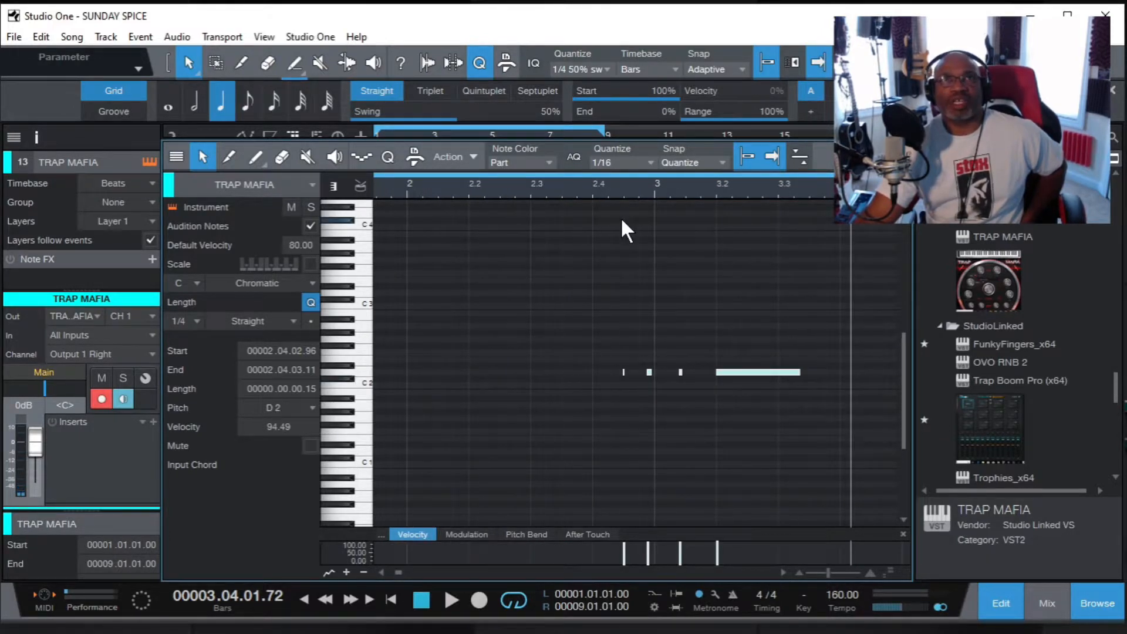
left_click(593, 187)
left_click(452, 599)
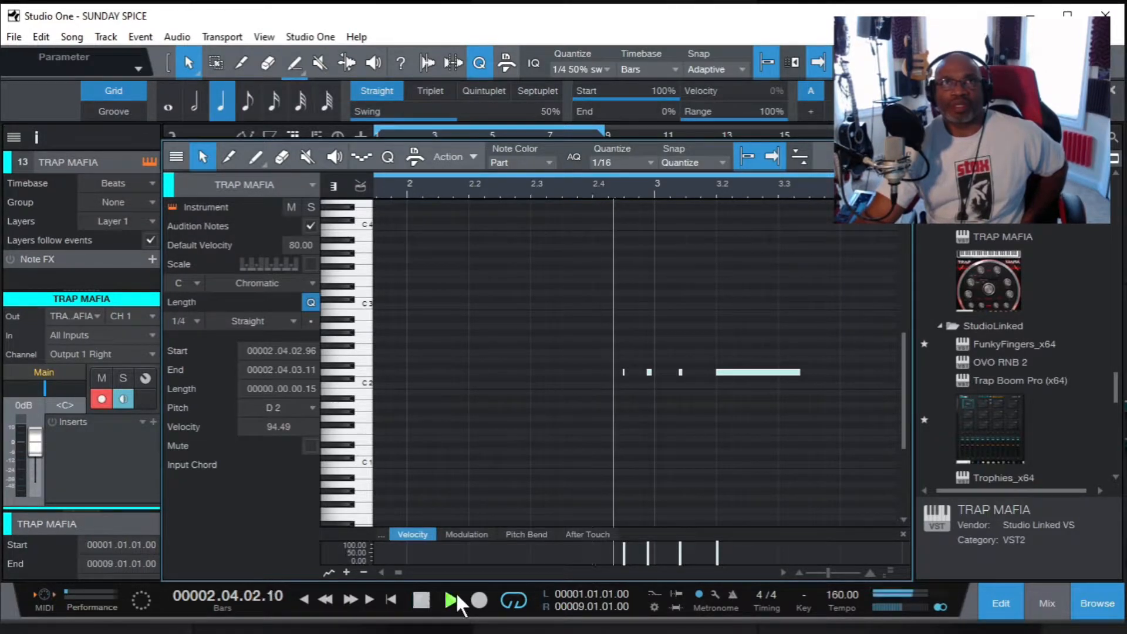
key("space")
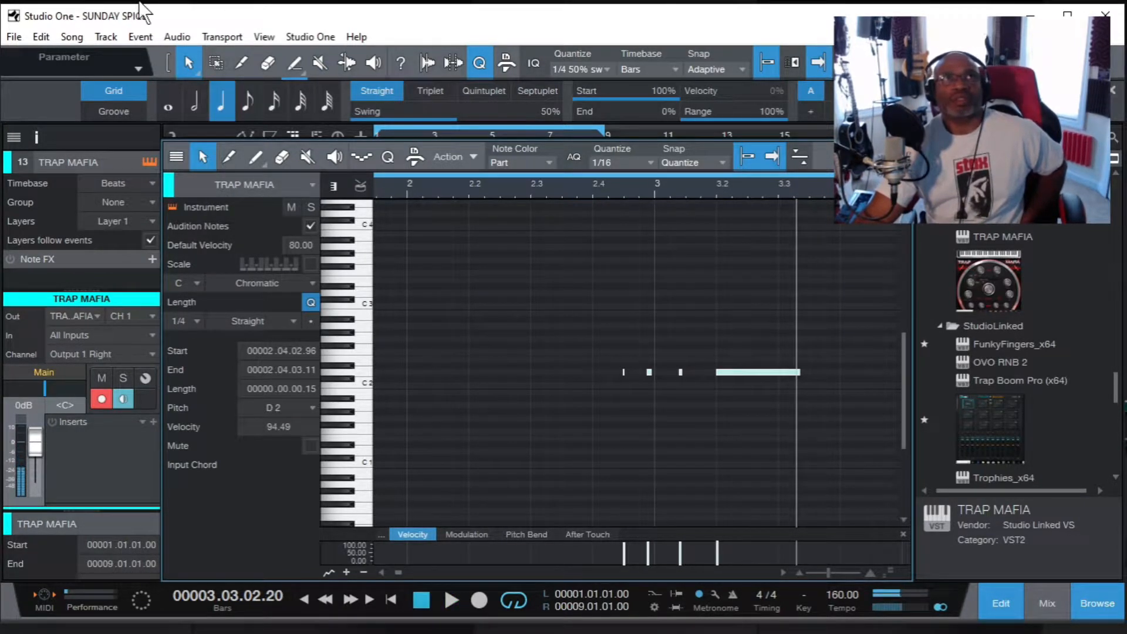
Undo the last resize of the four D 2 notes and replay them from 00002.03.04.00.
left_click(39, 36)
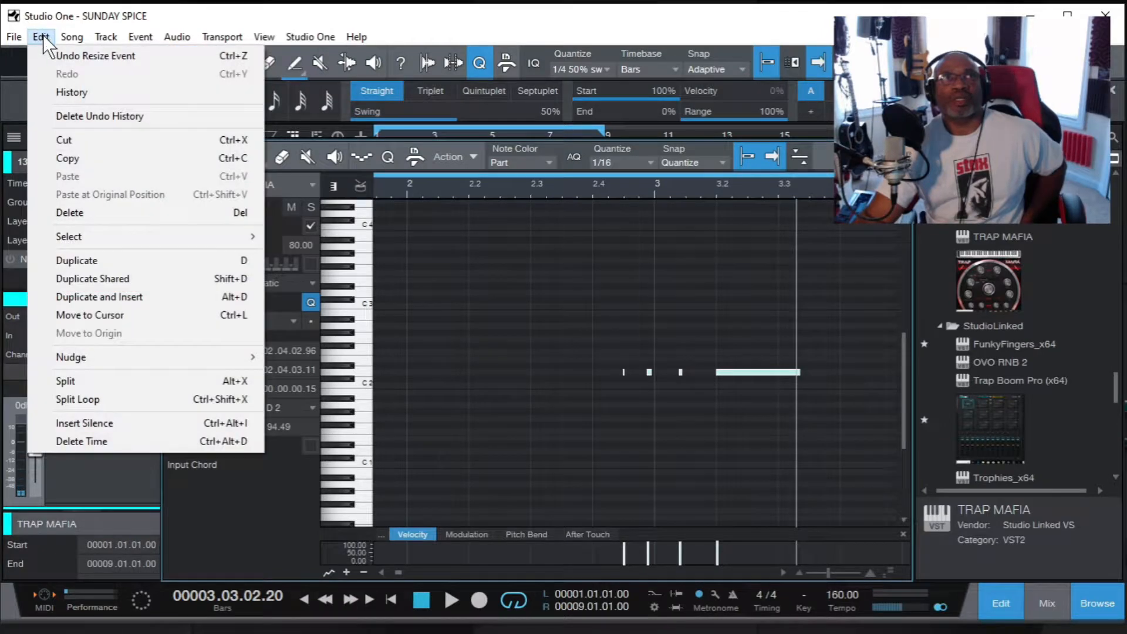
left_click(96, 54)
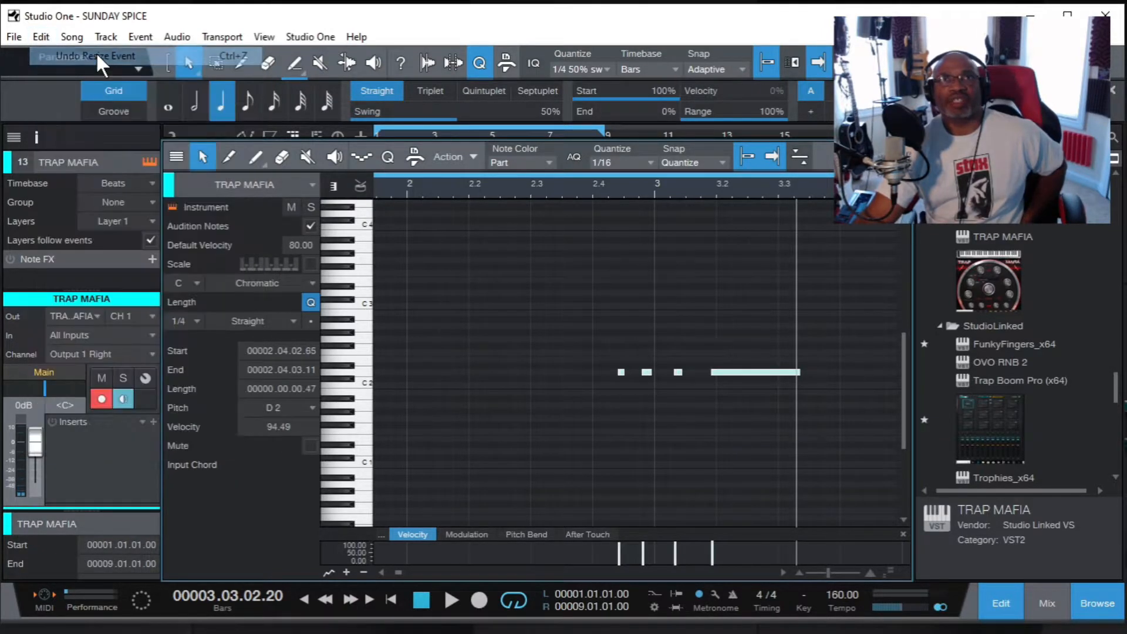
left_click(576, 184)
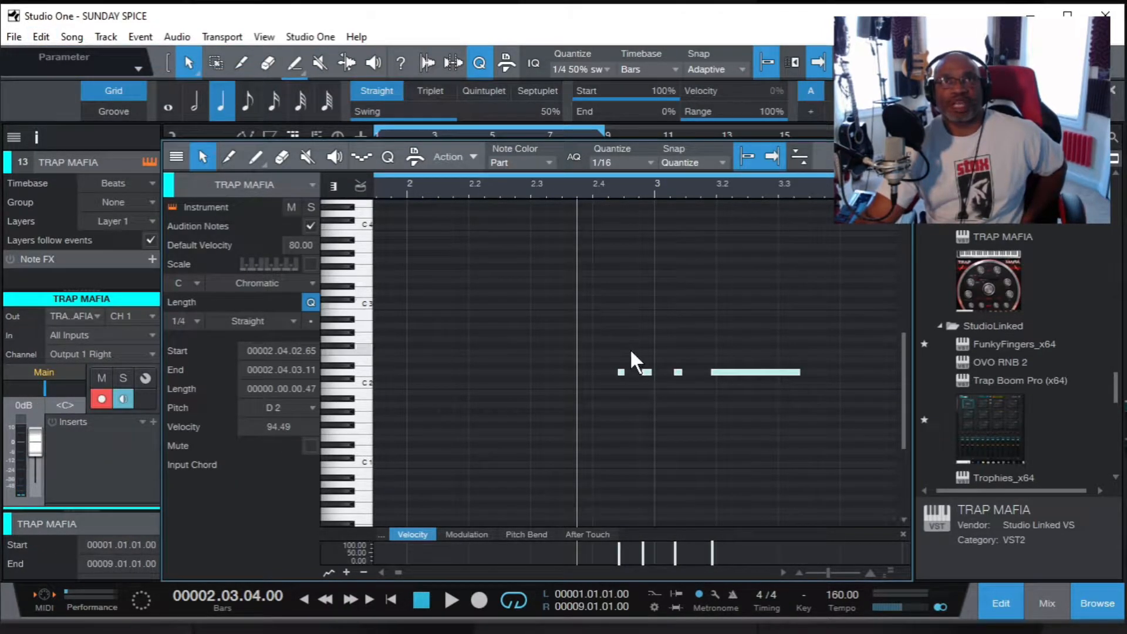
left_click(449, 601)
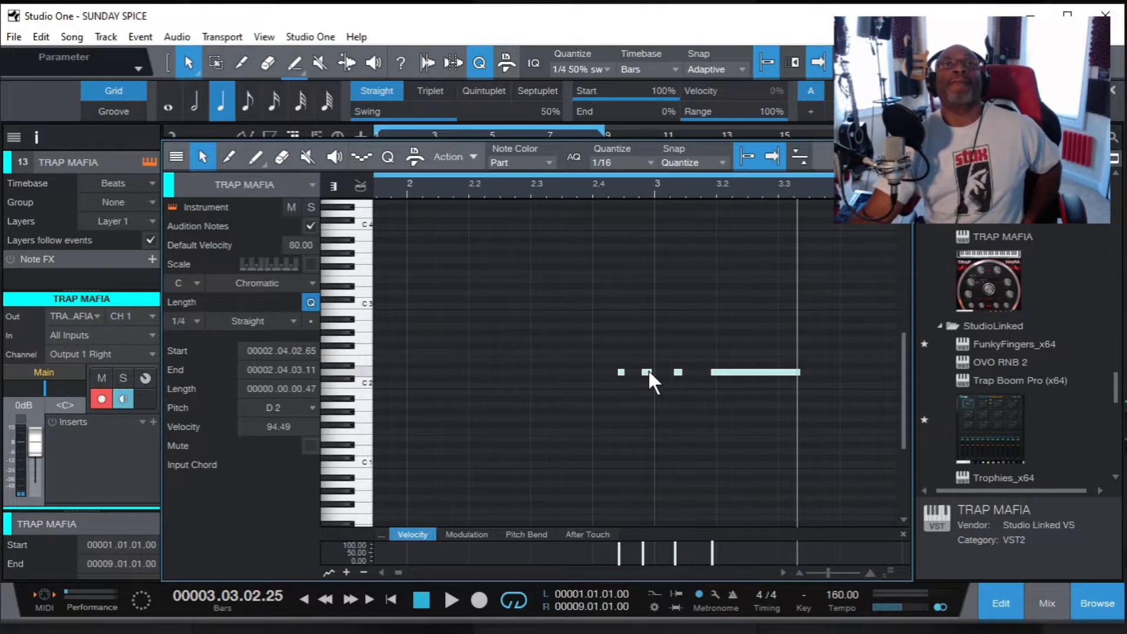
Delete the three short D 2 notes around the start of bar 3, keeping the long one after them.
mouse_move(649, 369)
left_mouse_down()
mouse_move(641, 379)
mouse_move(647, 373)
left_mouse_up()
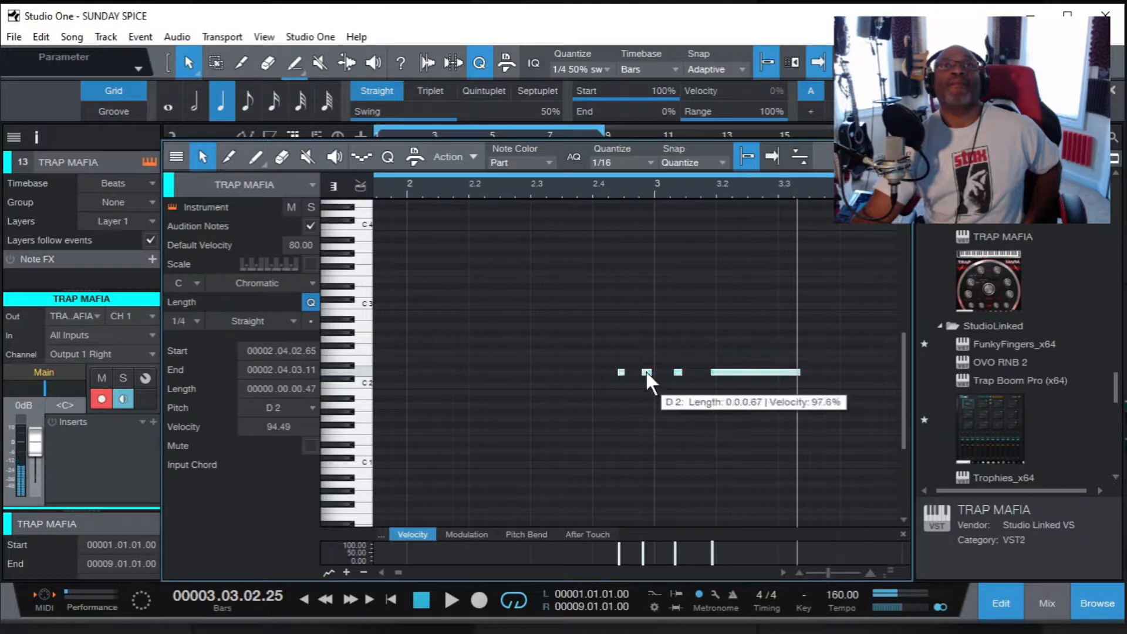
left_click(659, 359)
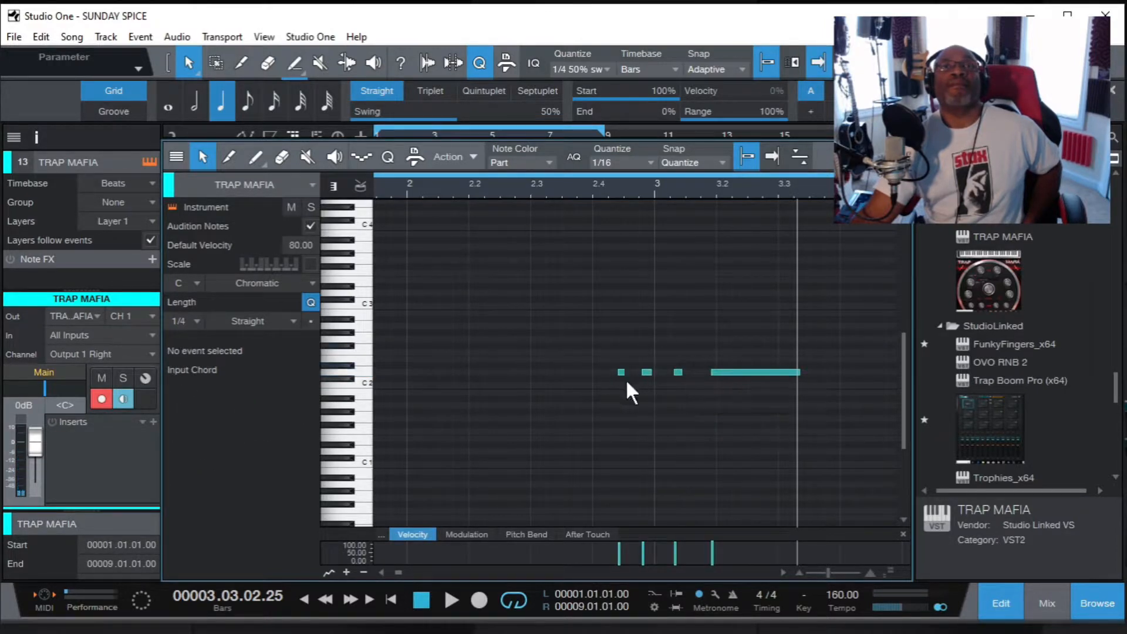
left_click_drag(608, 337, 684, 392)
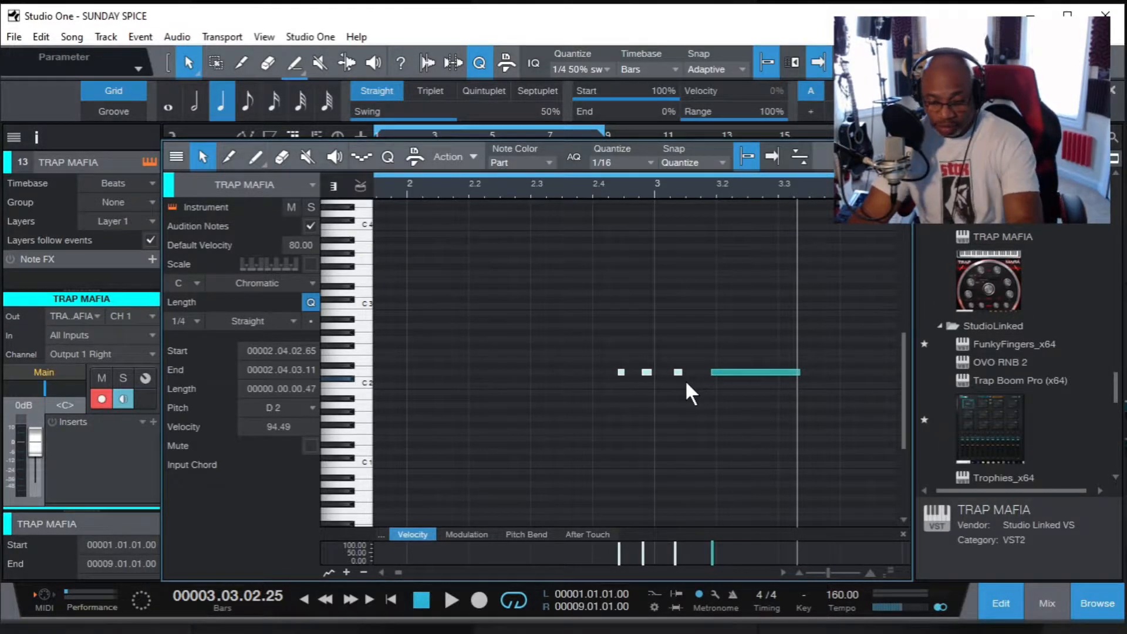
key("Delete")
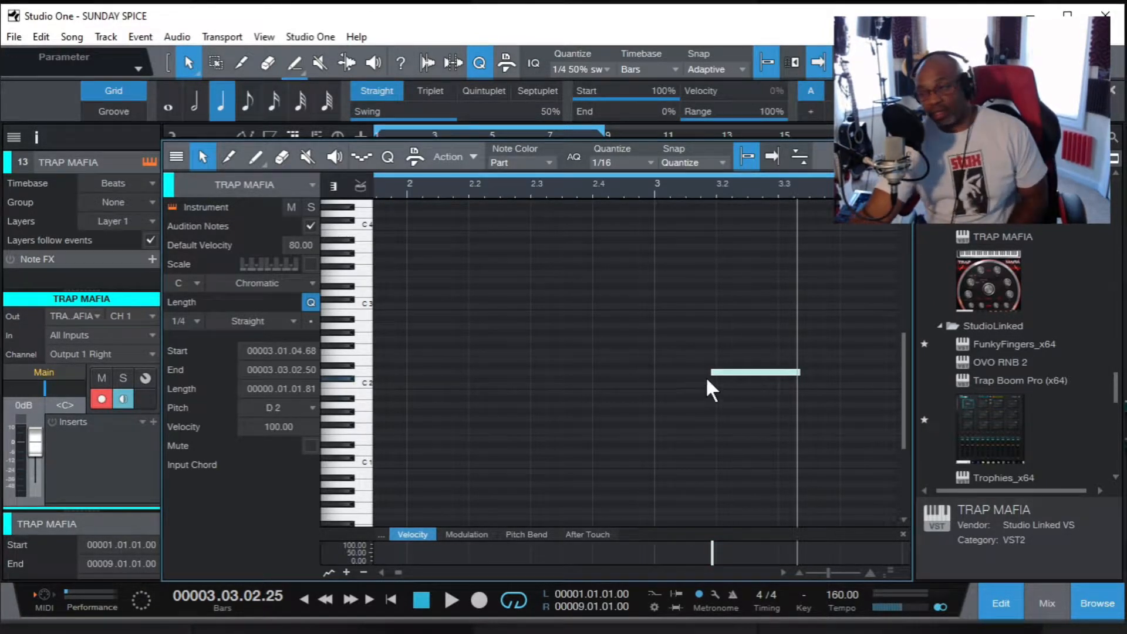
Play the passage leading into the remaining bar 3 note and stop near the end of bar 3.
left_click(576, 186)
left_click(452, 597)
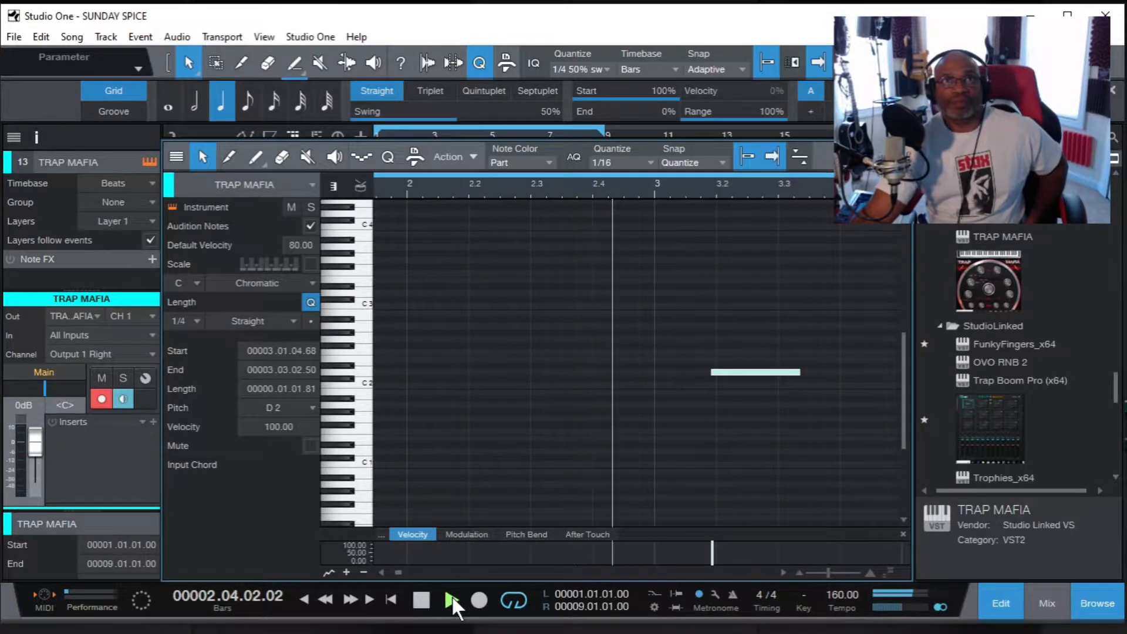
left_click(422, 600)
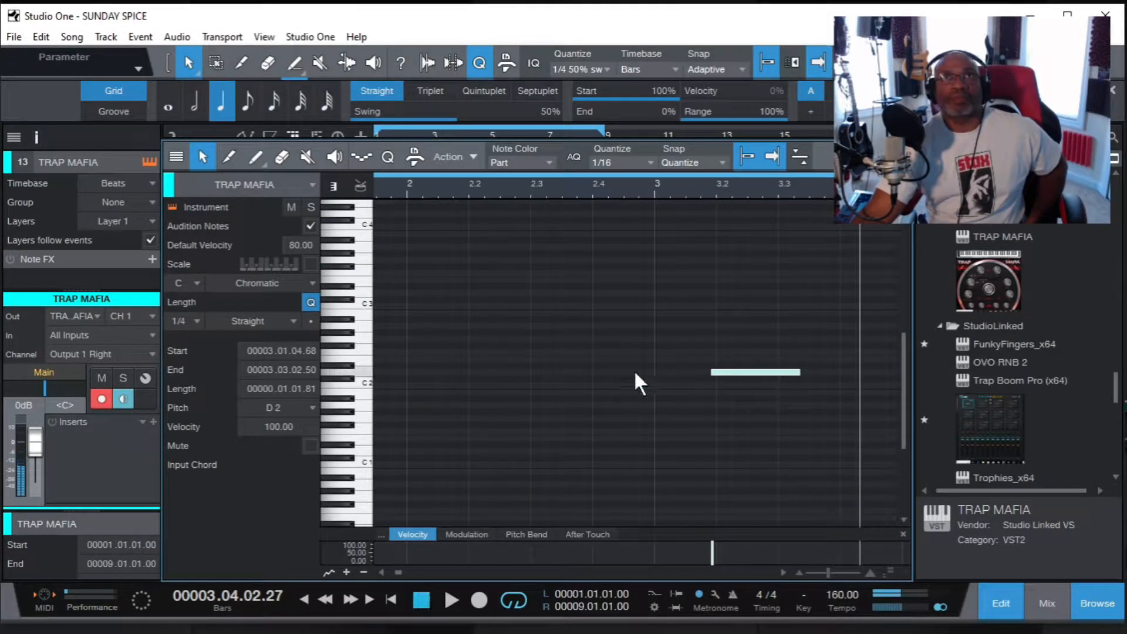
Trim the start of the remaining D 2 note in bar 3 to 00003.02.01.00.
left_click(709, 376)
left_click(705, 376)
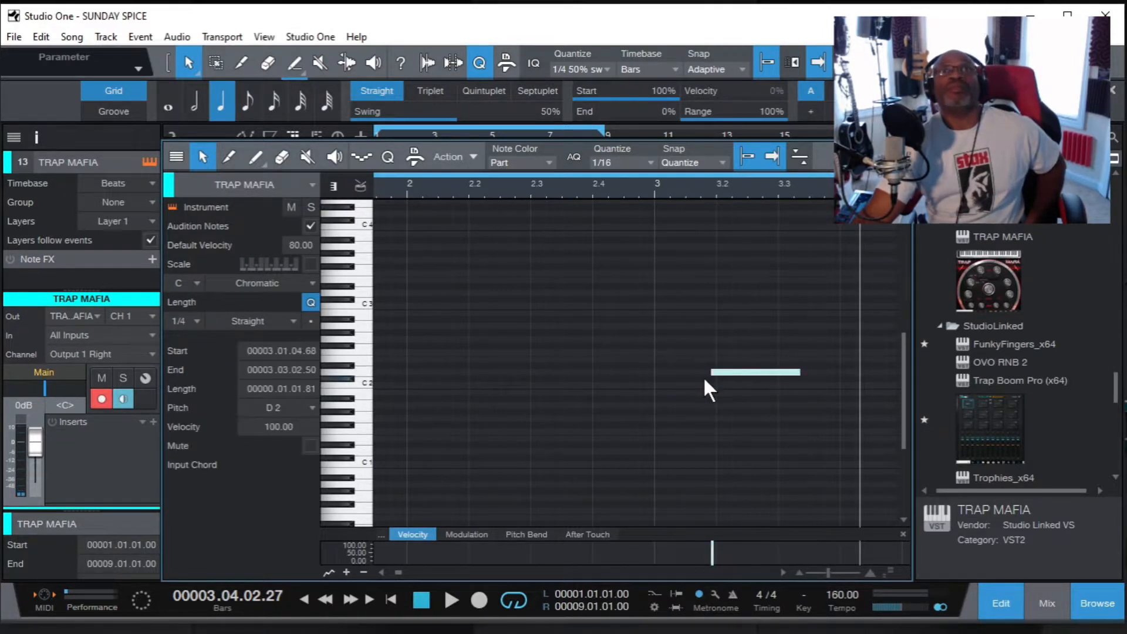
left_click_drag(712, 373, 718, 373)
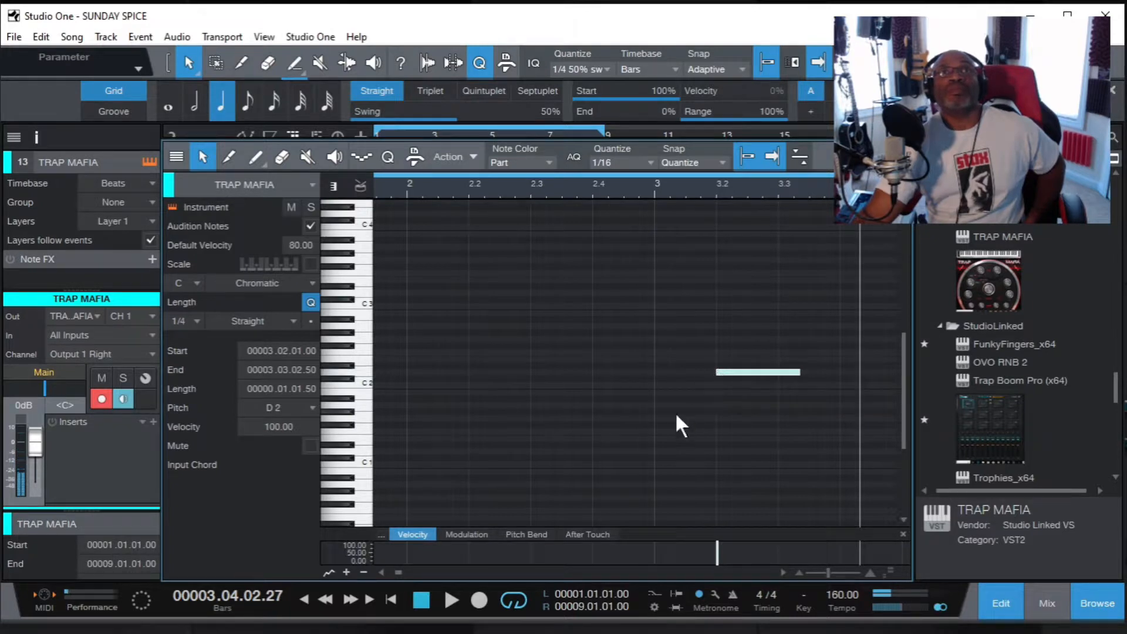
Play the edited TRAP MAFIA part with the beat and stop early in bar 2.
left_click(487, 191)
left_click(451, 599)
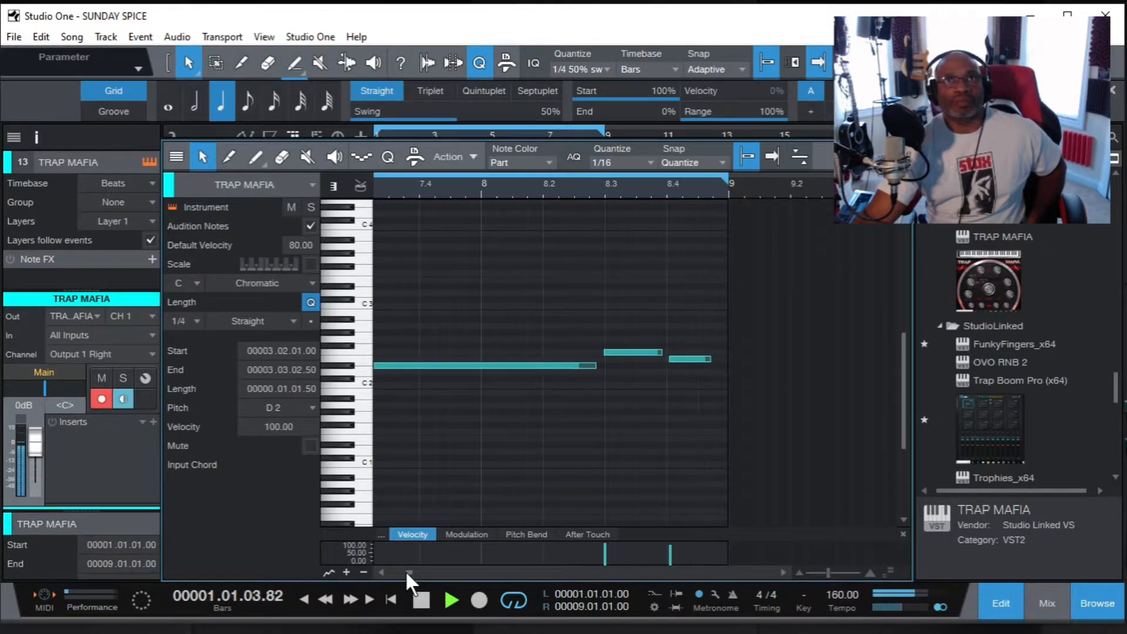
left_click(420, 599)
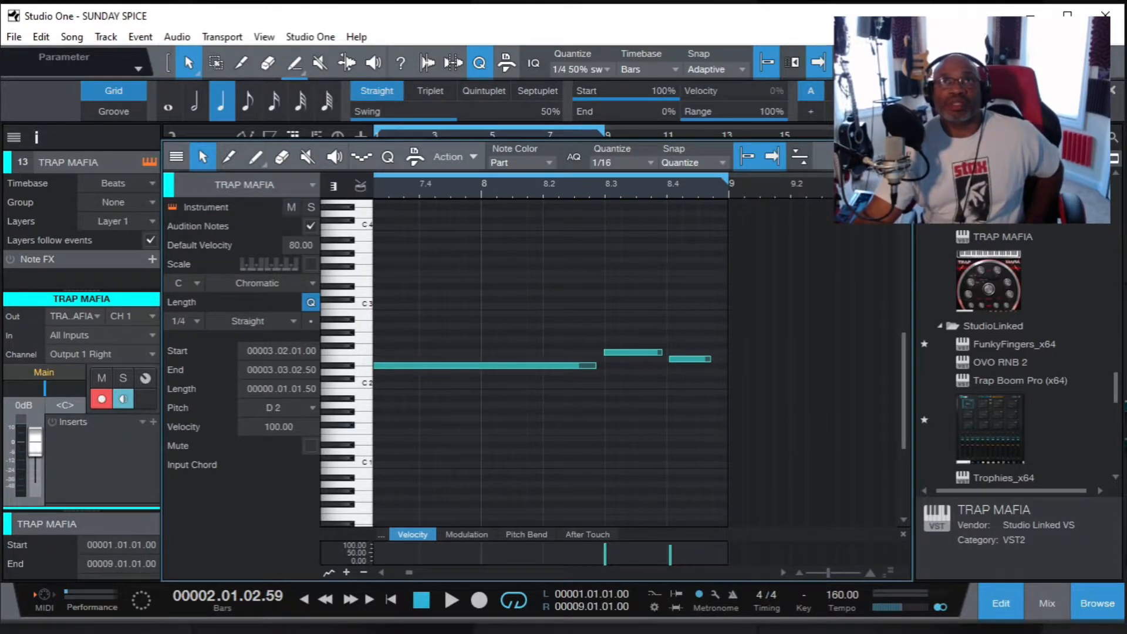
Close the note editor and open the HipHop folder inside the loop folder of the Loops browser.
key("F2")
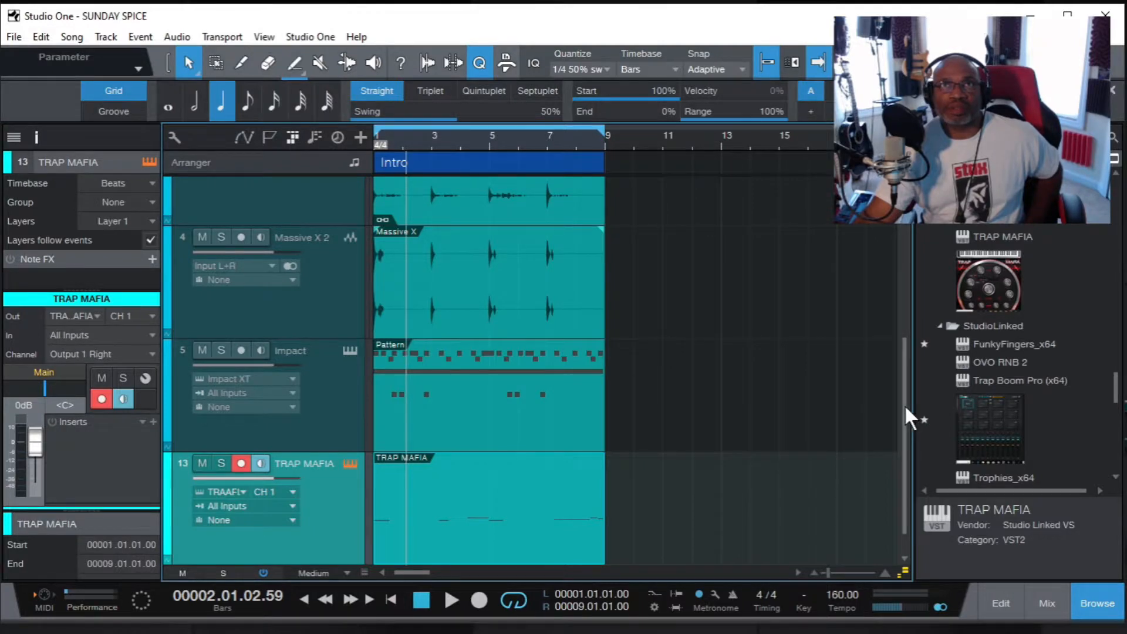
scroll(904, 403, "down", 1)
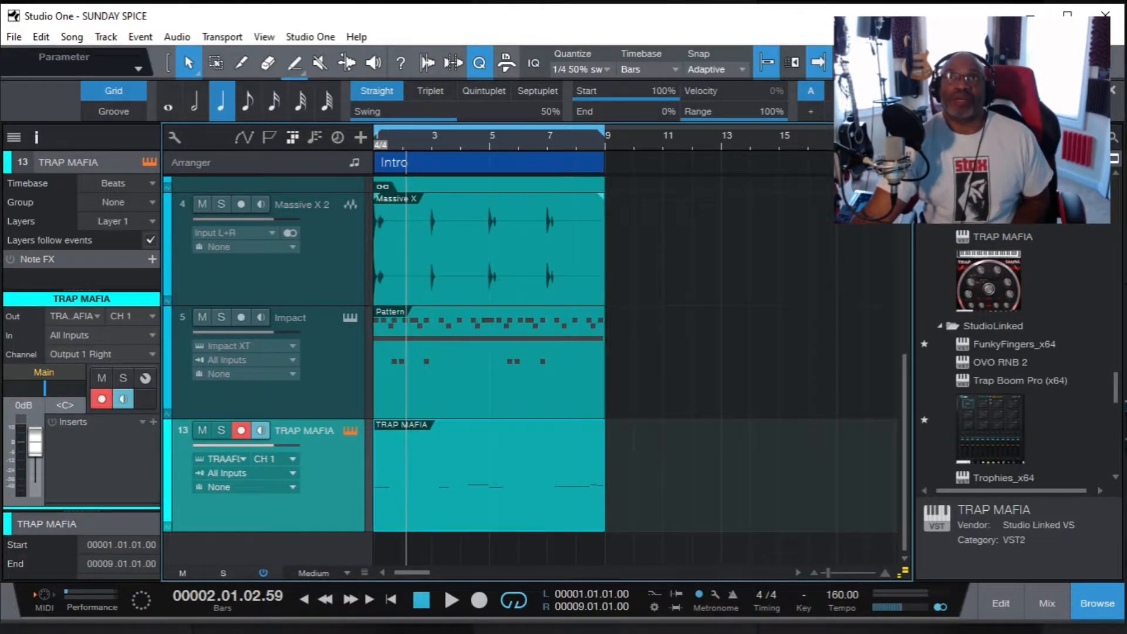
left_click(1019, 137)
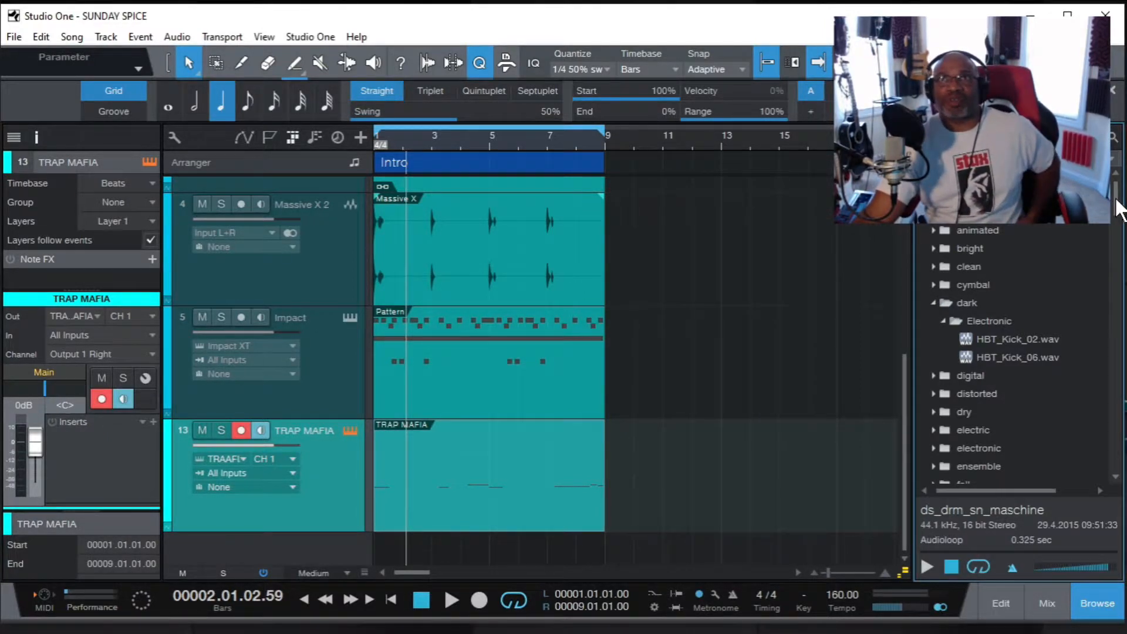
left_click_drag(1117, 206, 1119, 255)
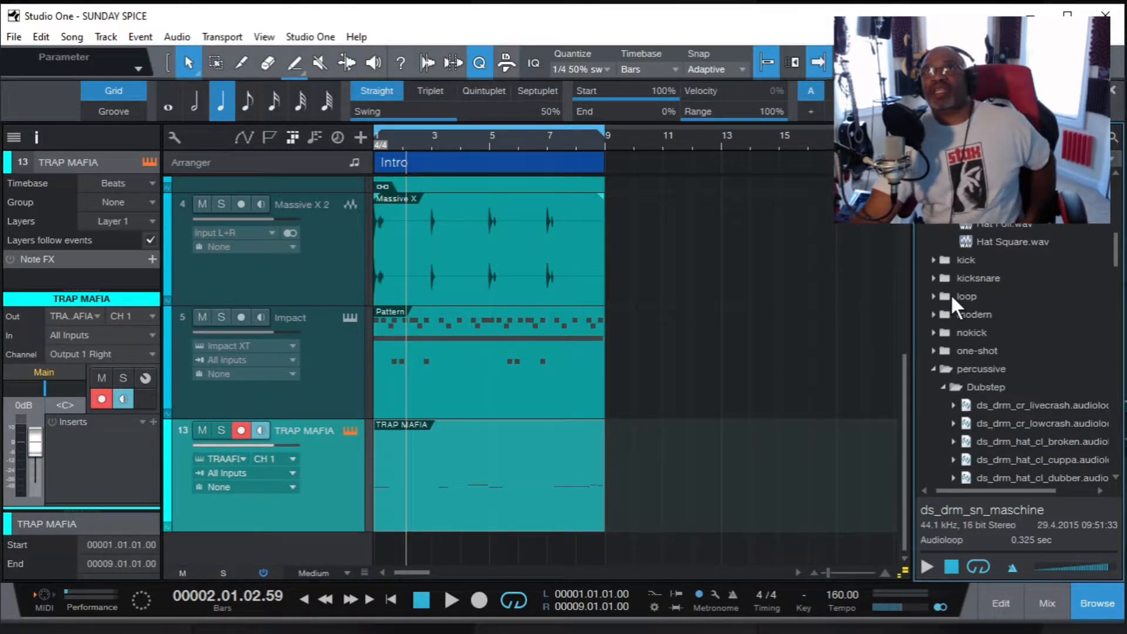
left_click(935, 295)
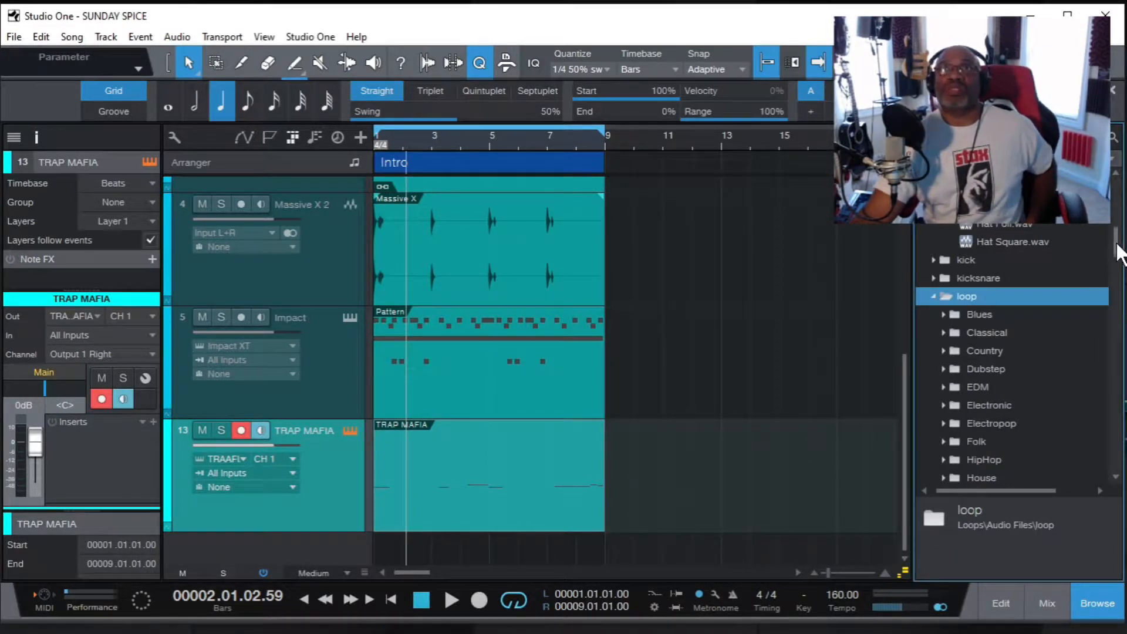
left_click_drag(1116, 244, 1066, 270)
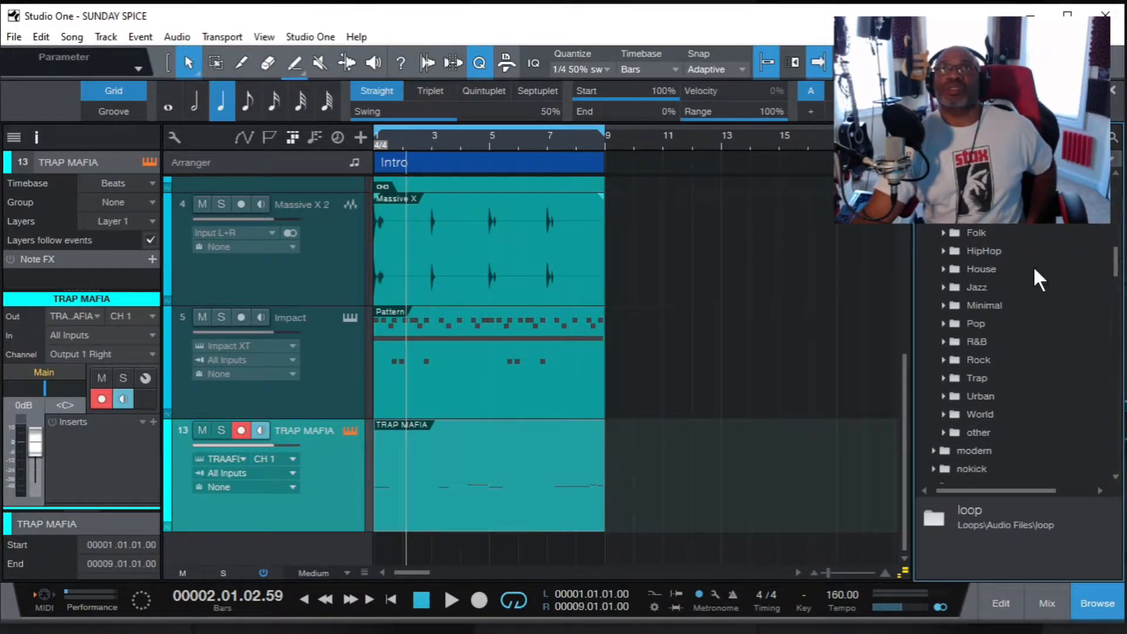
left_click(941, 251)
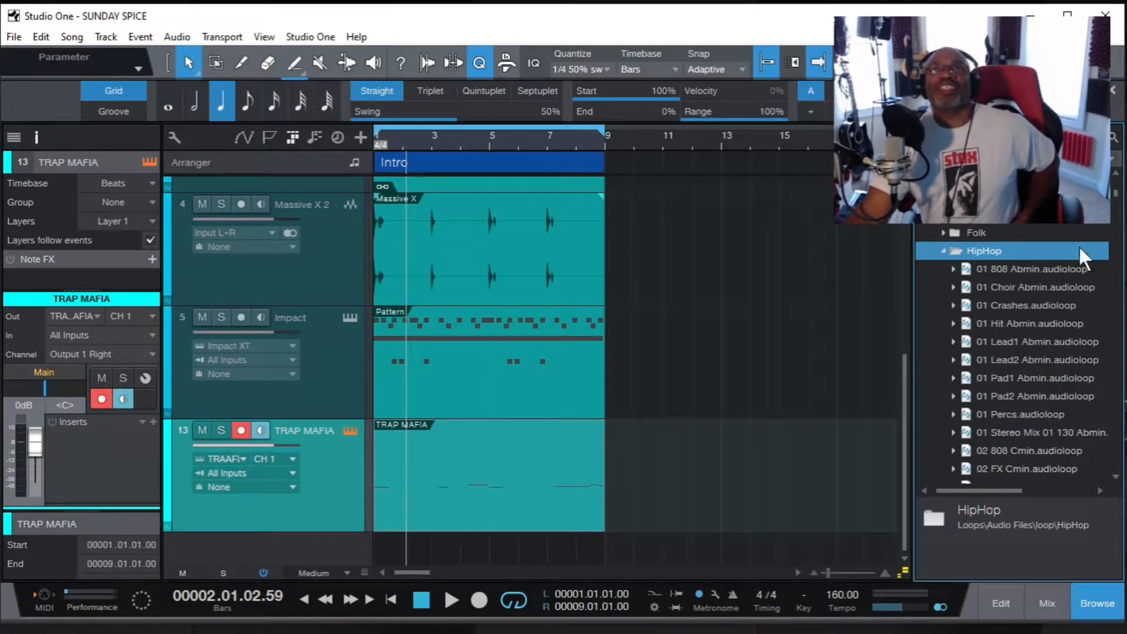
Preview the 02 OH Cmin audioloop alone, and again while the song plays.
scroll(1119, 200, "down", 5)
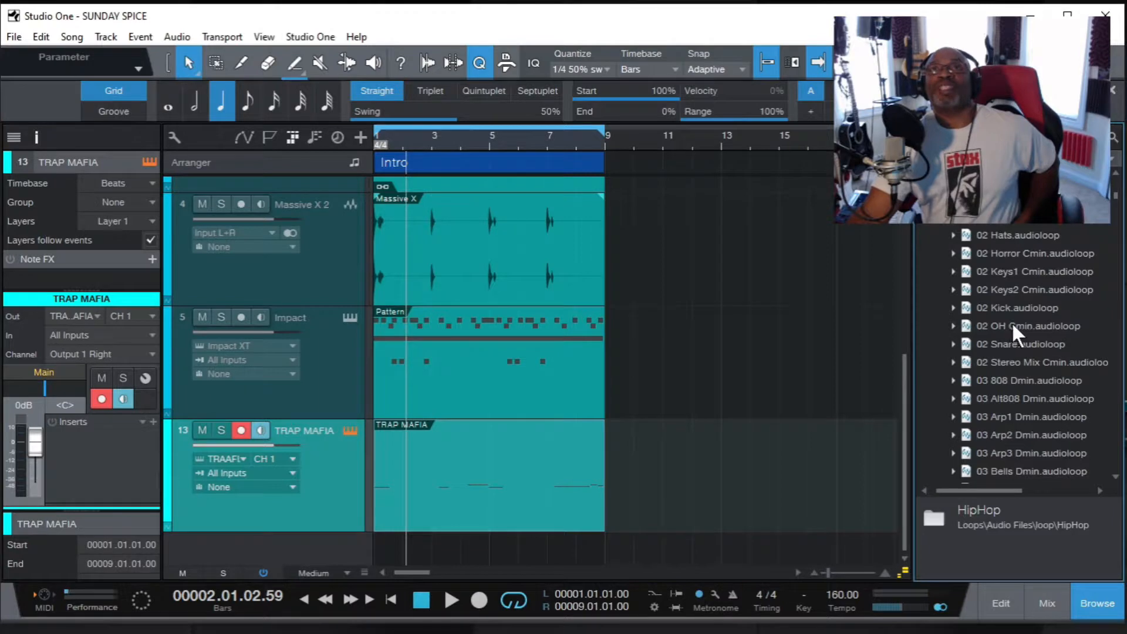
left_click(1011, 325)
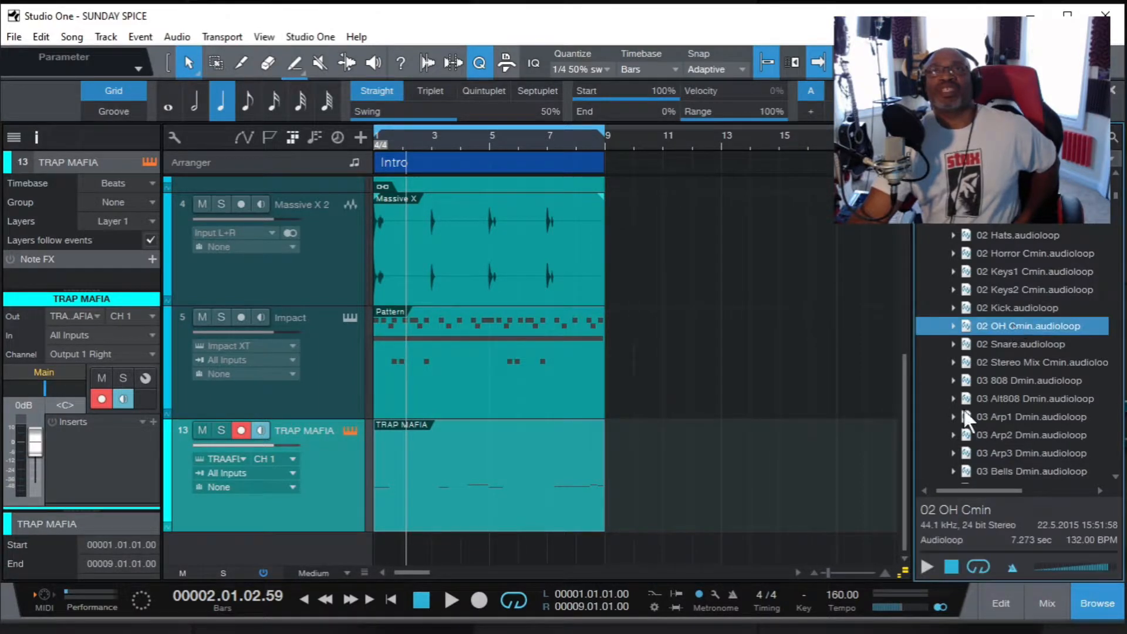
left_click(923, 566)
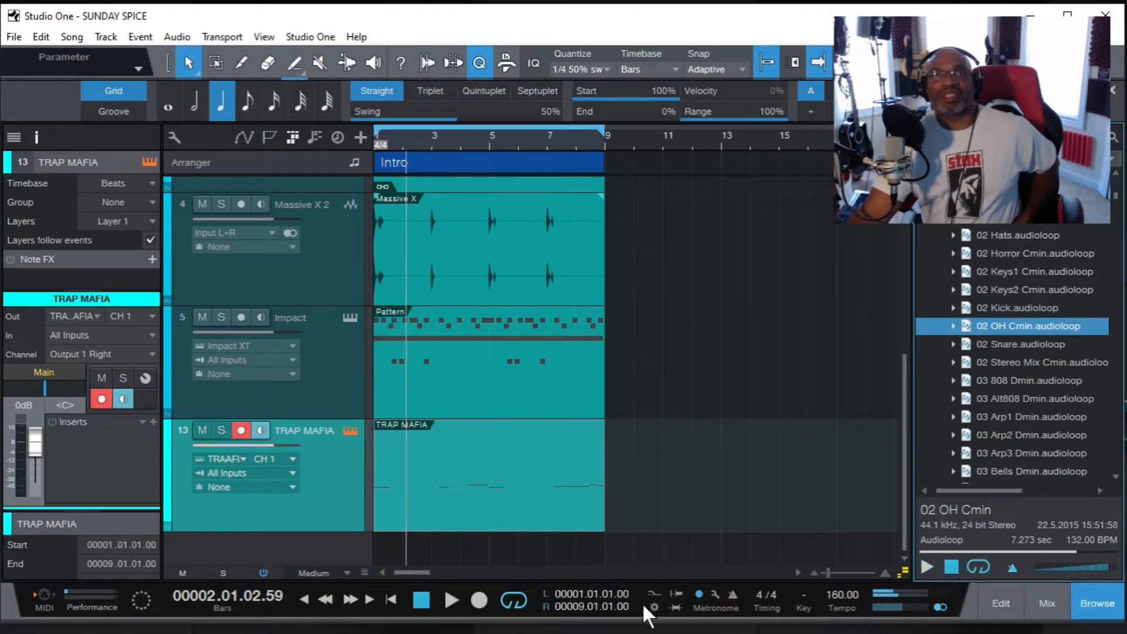
left_click(447, 599)
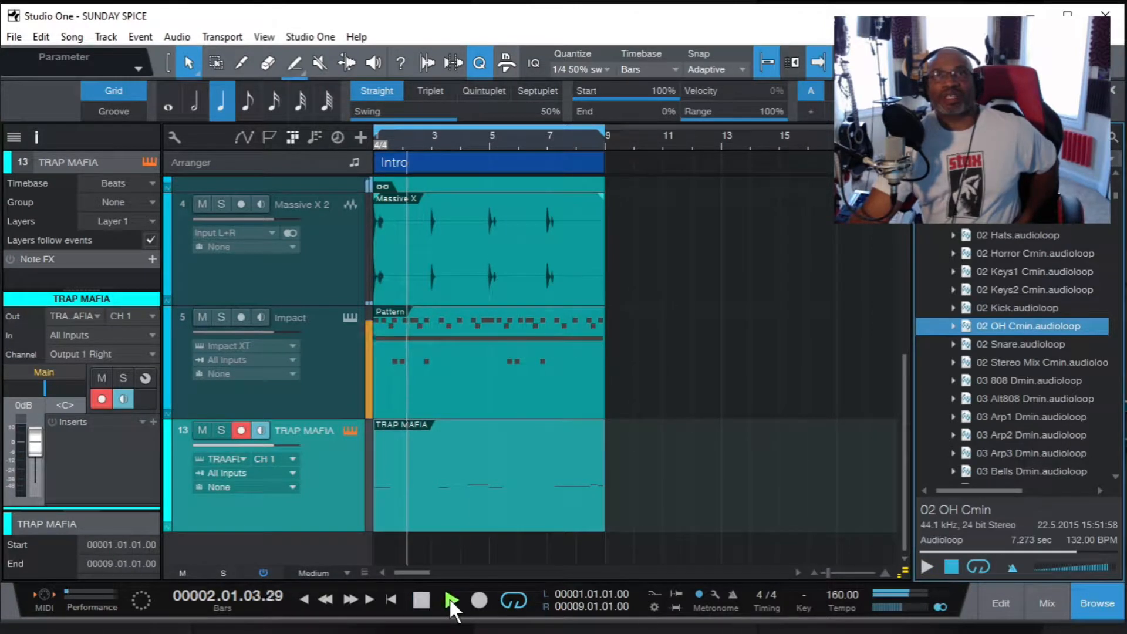
left_click(925, 565)
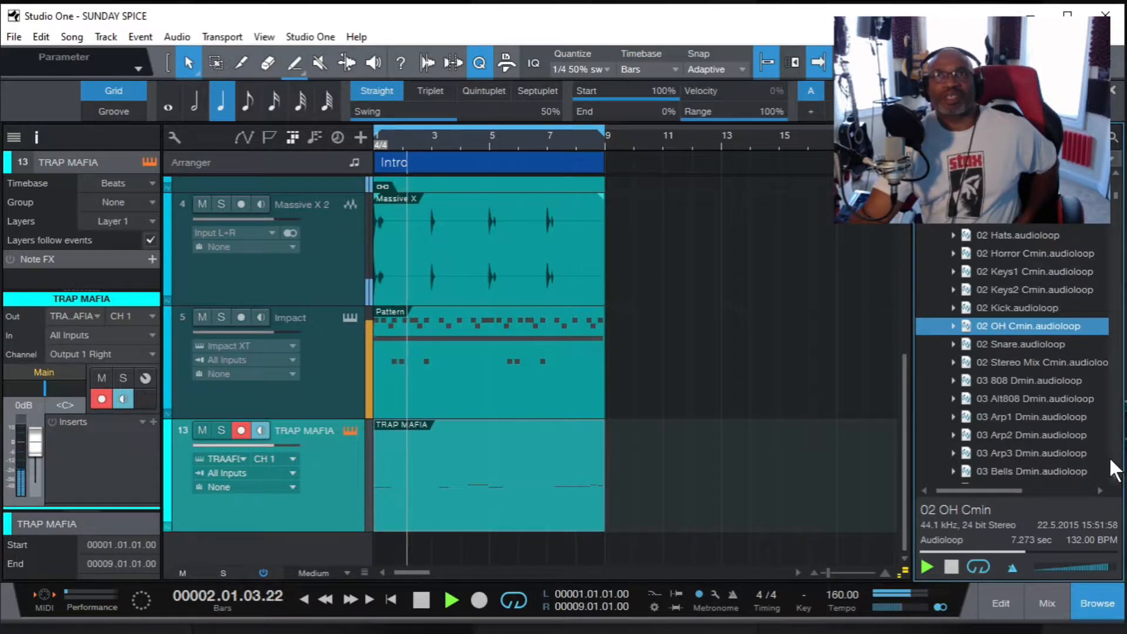
Preview the 02 Snare audioloop with the song playing, and again alone with the song stopped.
scroll(1115, 482, "down", 3)
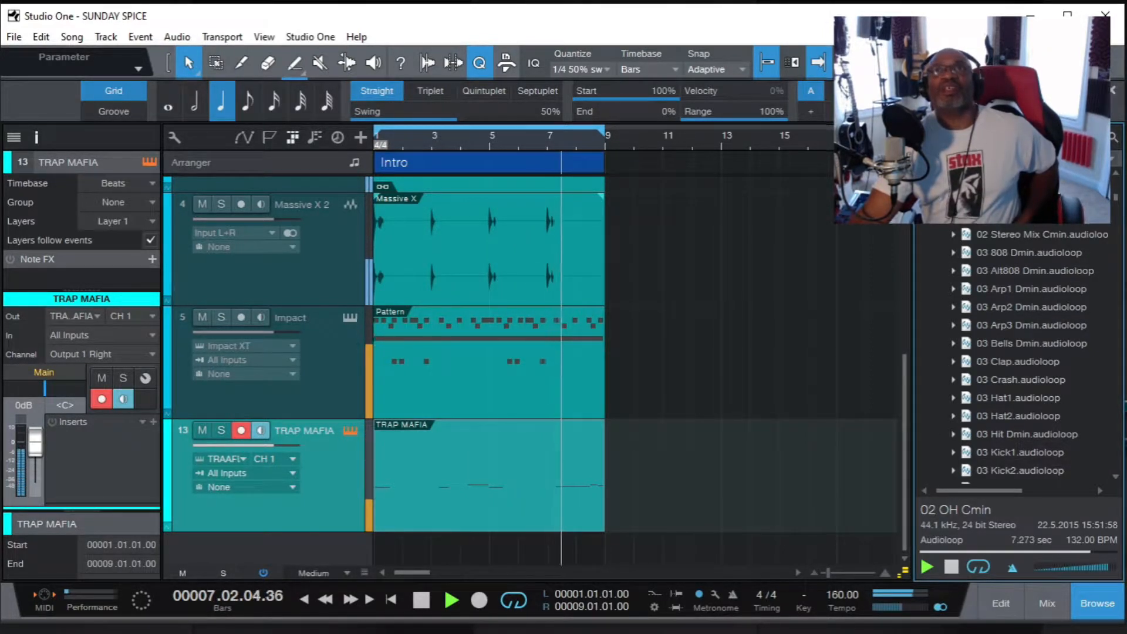
left_click(1022, 216)
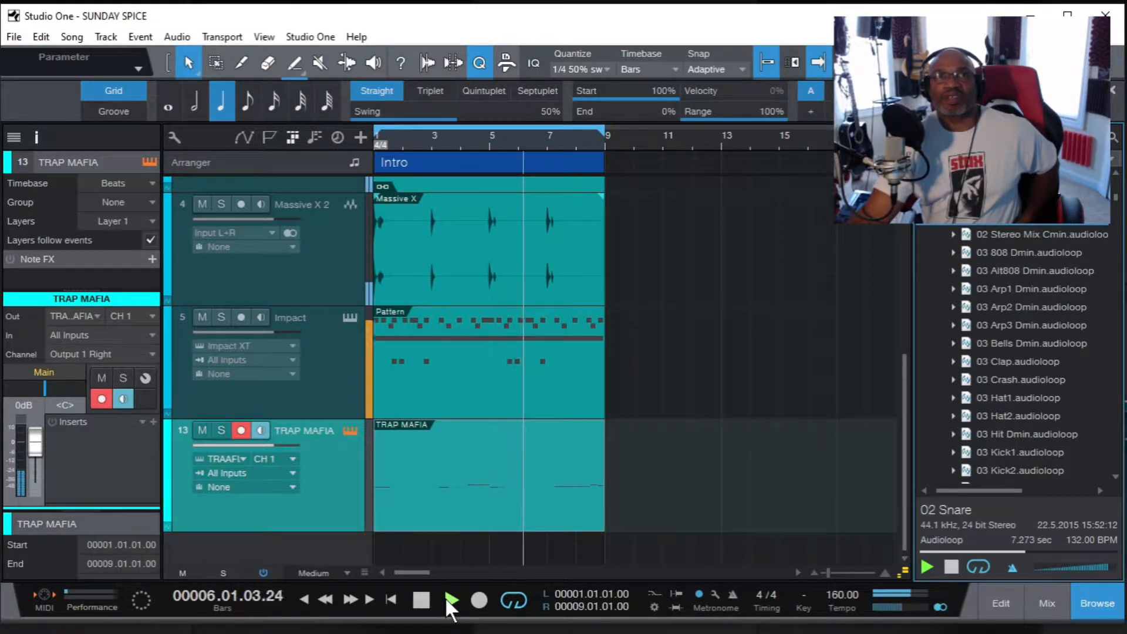
left_click(422, 599)
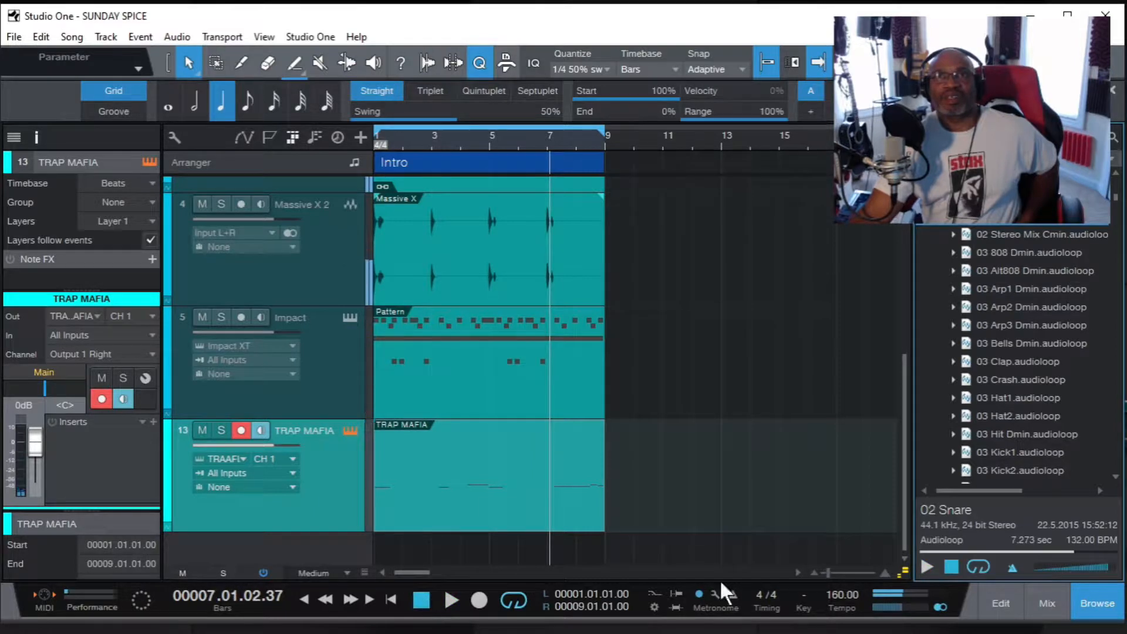
left_click(923, 567)
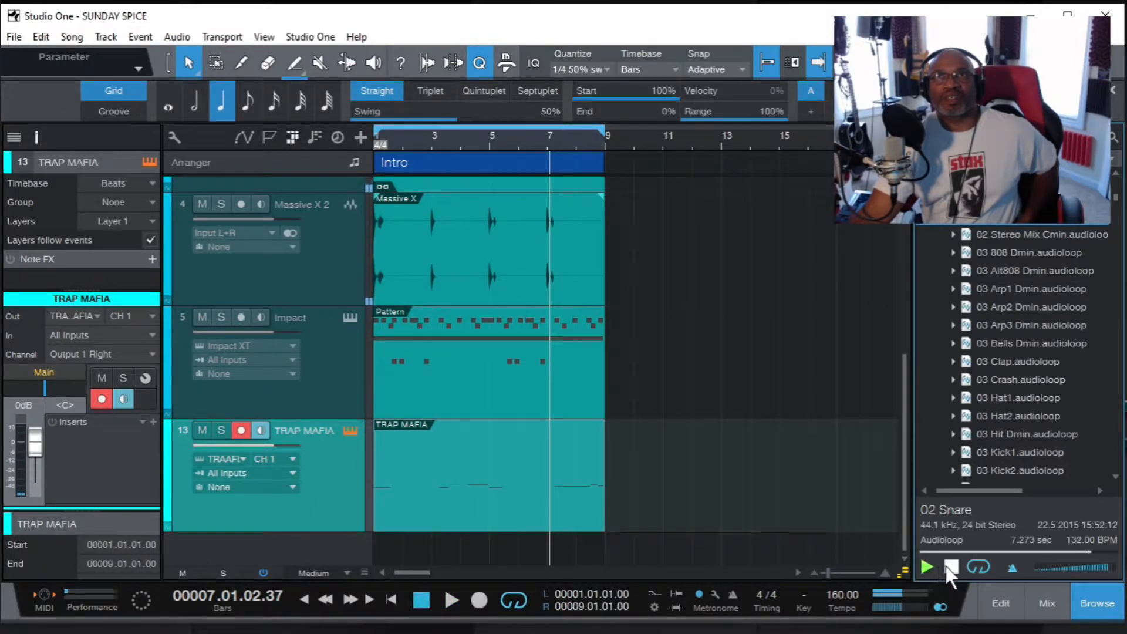
left_click(950, 565)
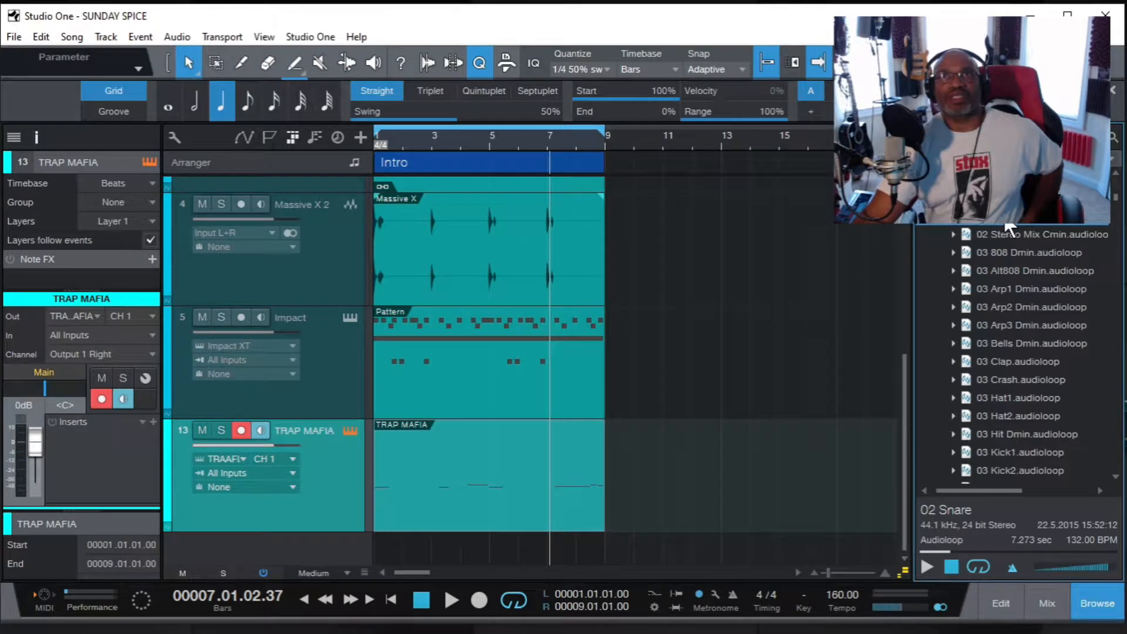
Place the 02 Snare loop on a new track starting at bar 1 and play the song with it, returning to the start.
left_click_drag(997, 249, 745, 500)
left_click_drag(570, 593, 394, 550)
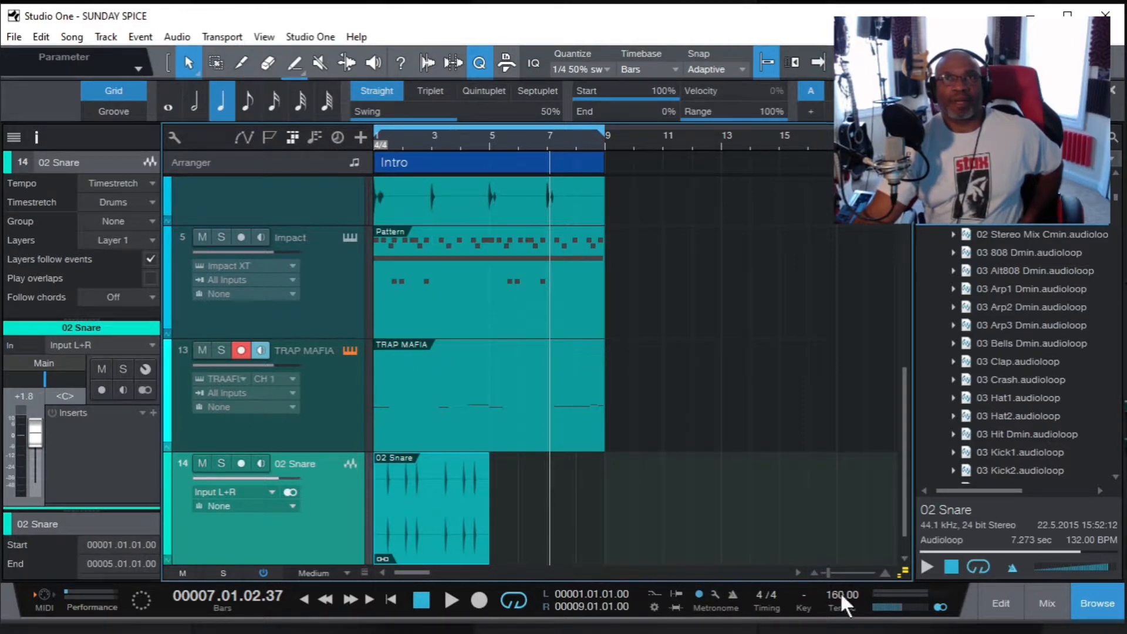
left_click(391, 600)
left_click(450, 599)
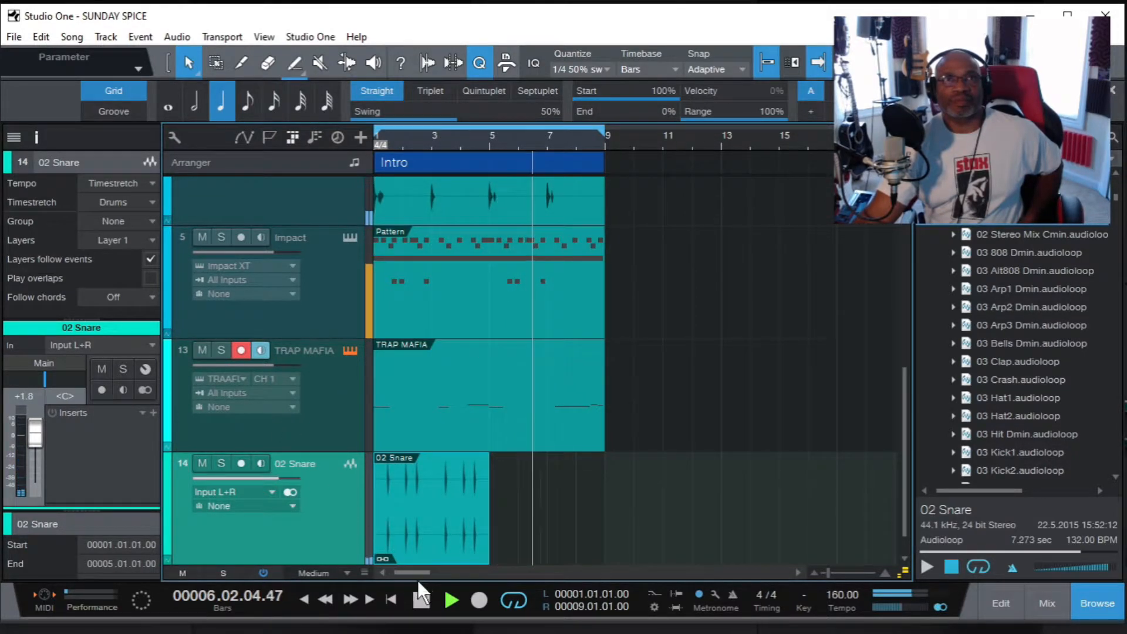
left_click(391, 599)
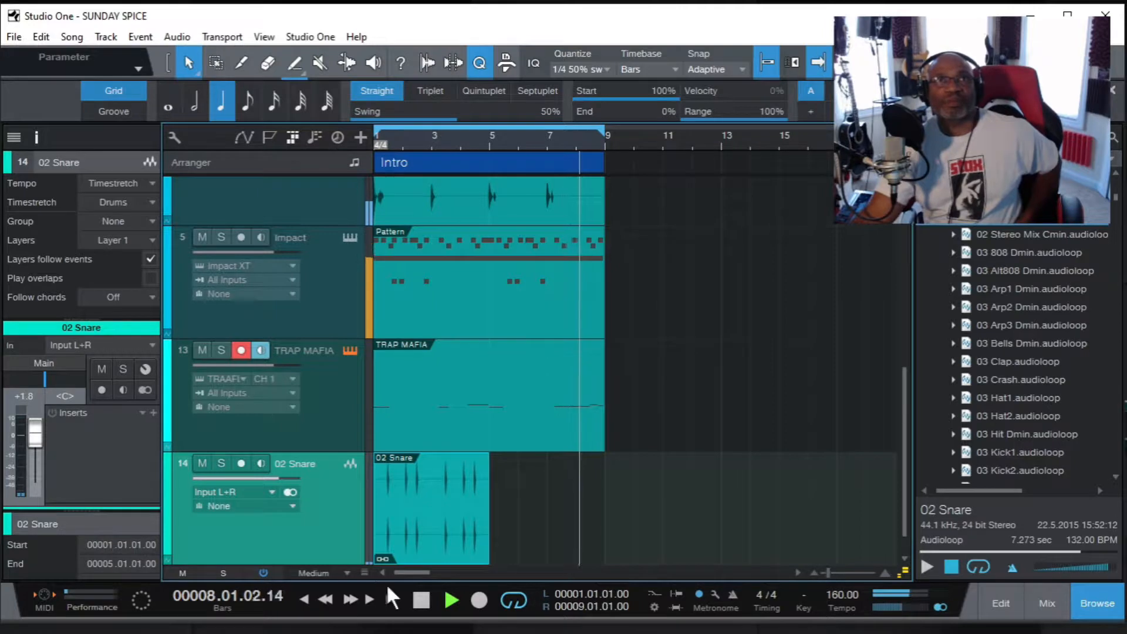
left_click(420, 600)
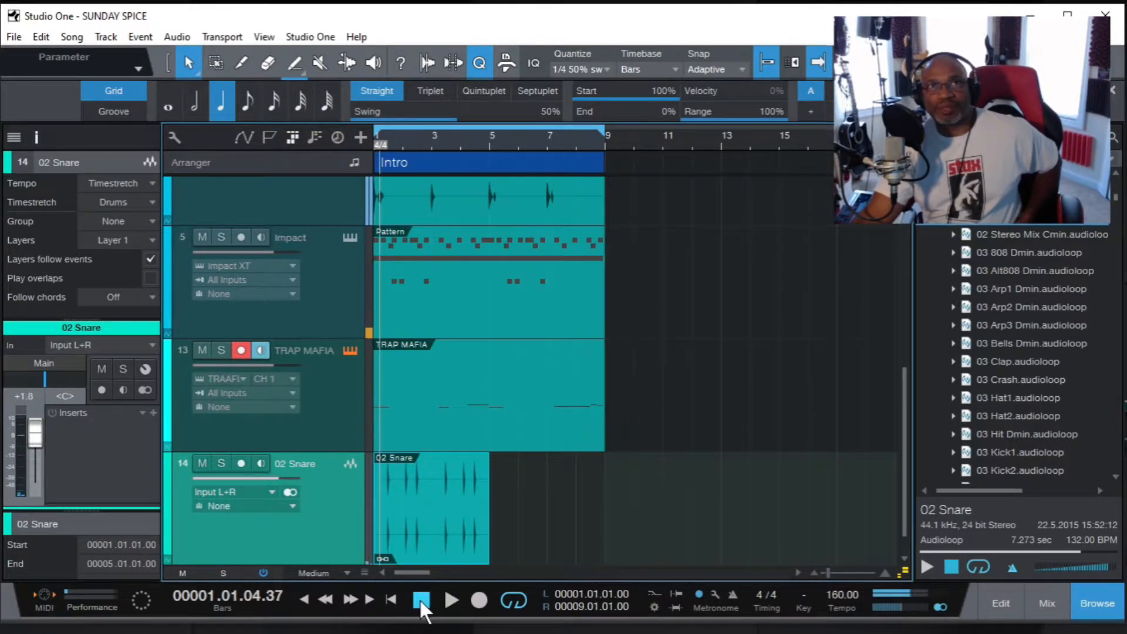
left_click(390, 597)
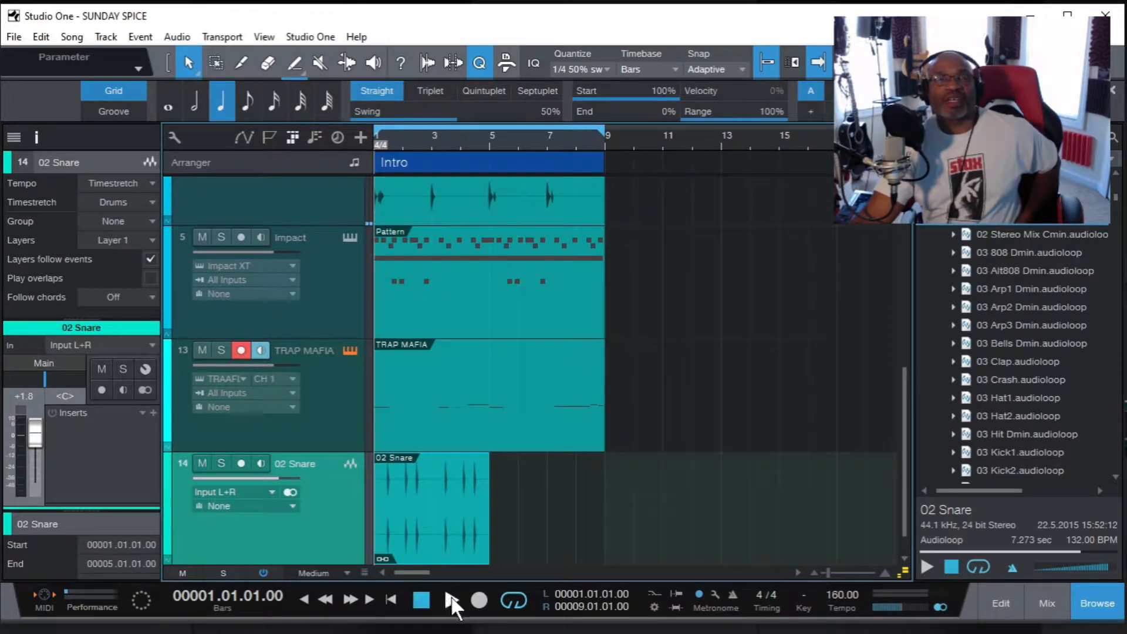
Listen to the soloed 02 Snare track with and without the Impact track soloed, then clear all solos and stop playback.
left_click(221, 464)
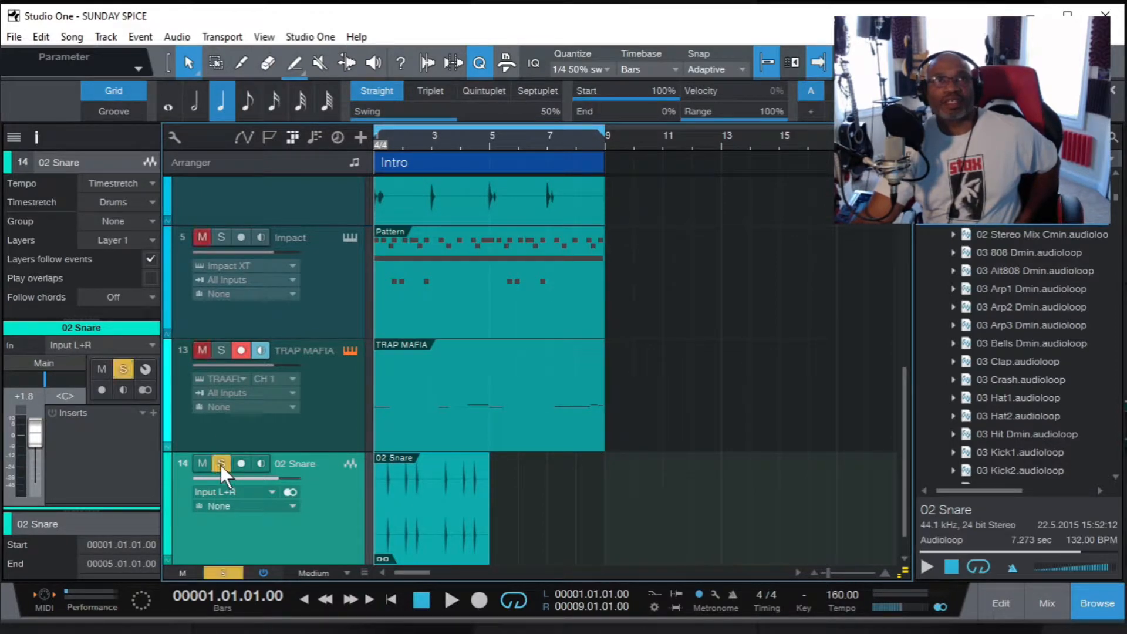
left_click(451, 598)
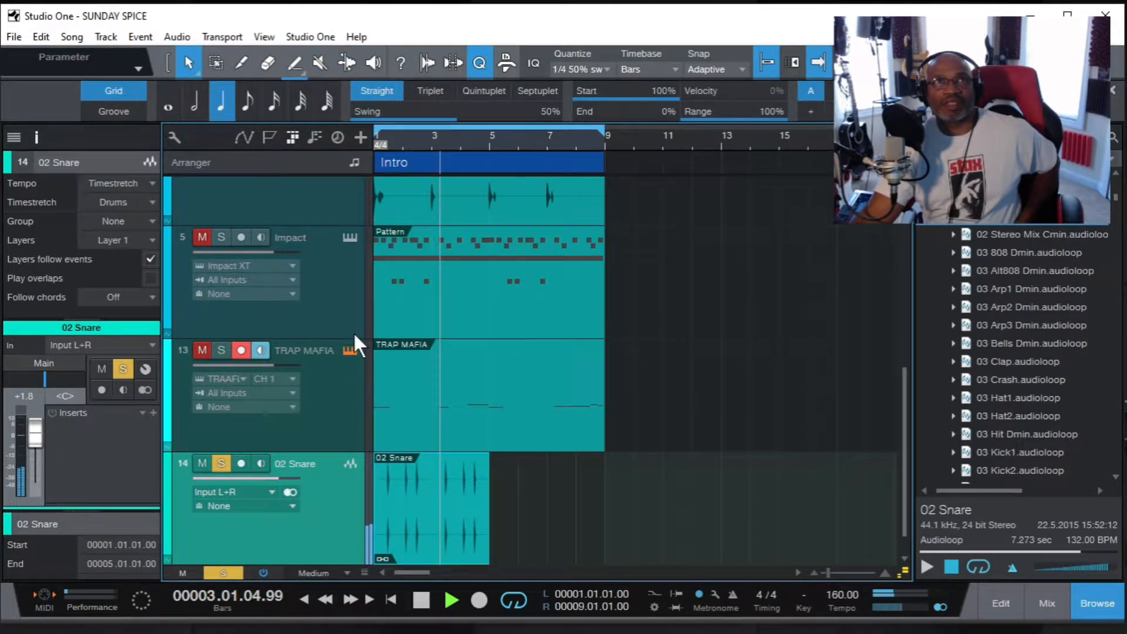
left_click(221, 236)
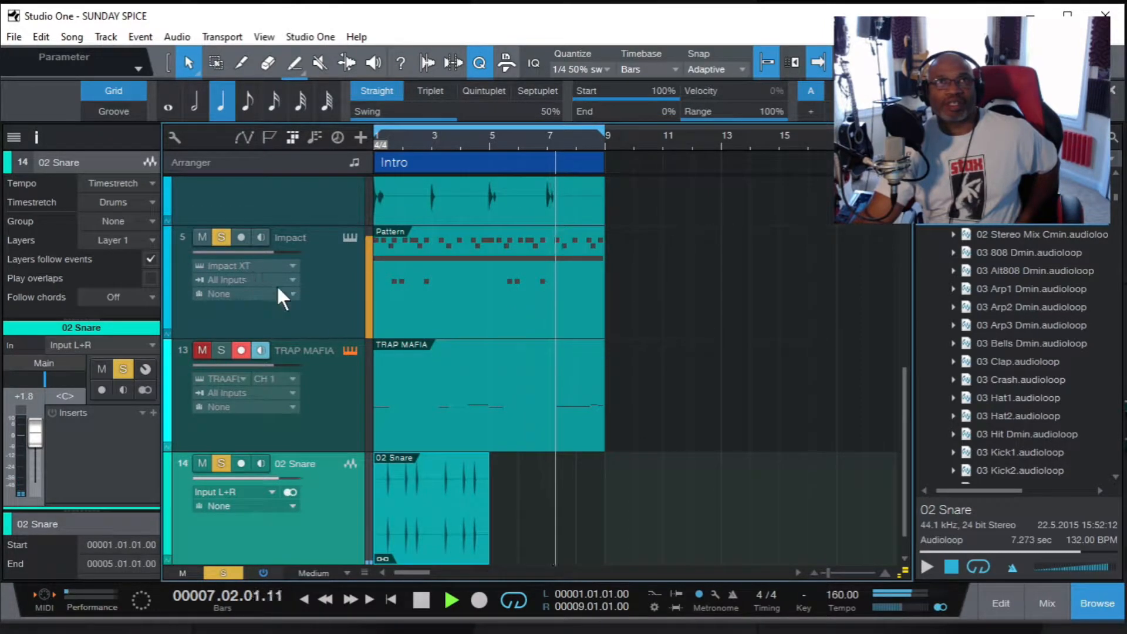
left_click(221, 236)
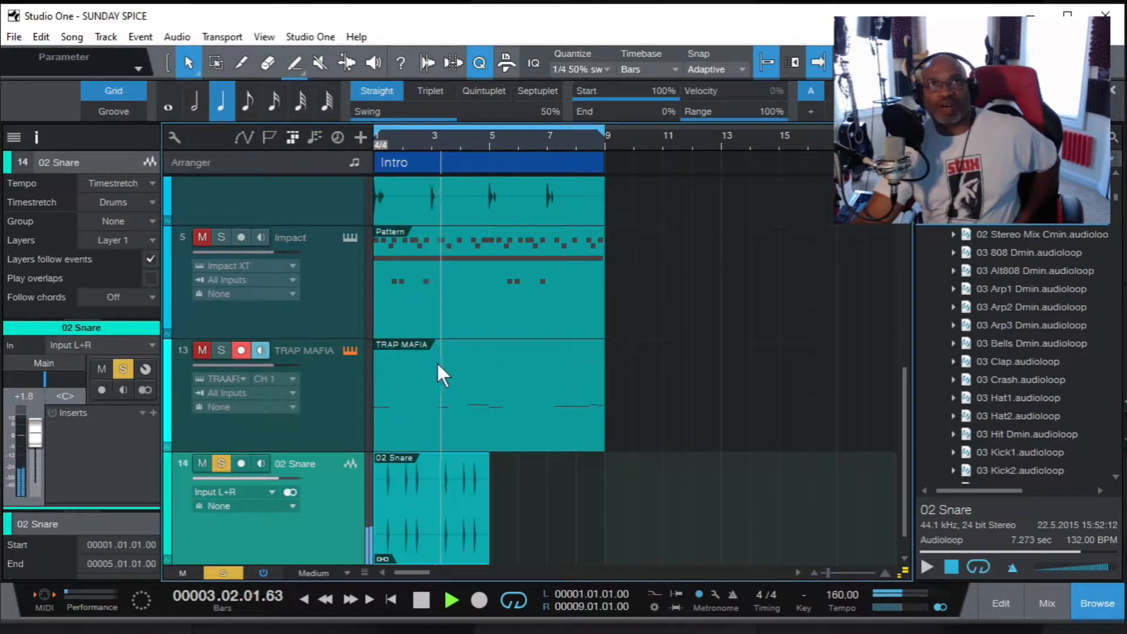
left_click(229, 570)
left_click(422, 599)
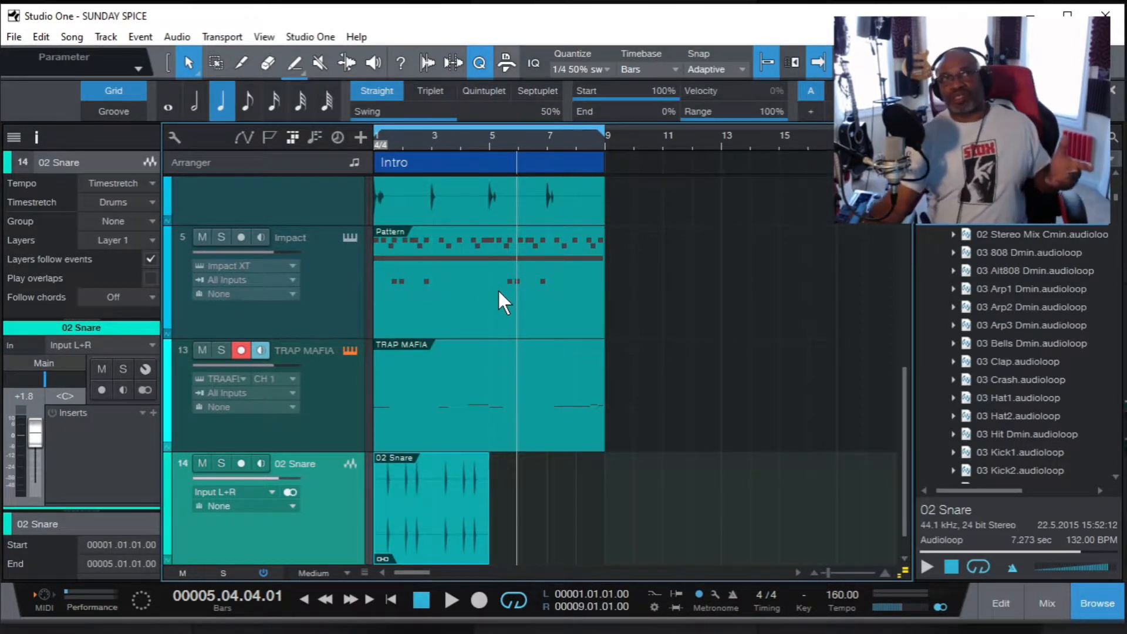
Solo the Impact and 02 Snare tracks during playback and duplicate the snare event so the copy starts at bar 5.
left_click(223, 236)
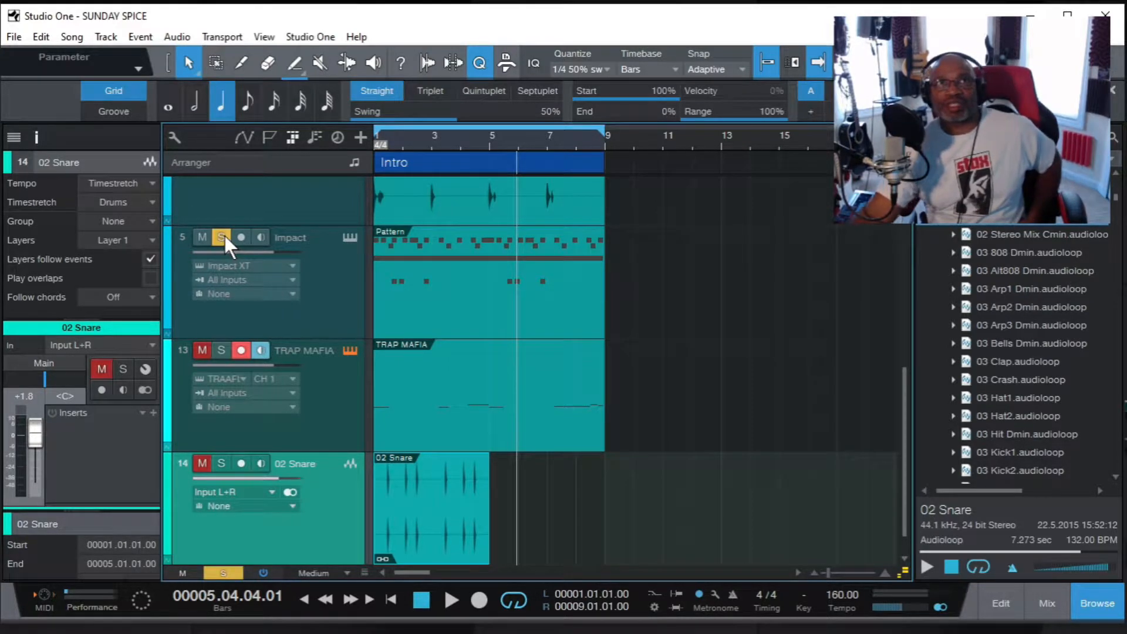
left_click(453, 598)
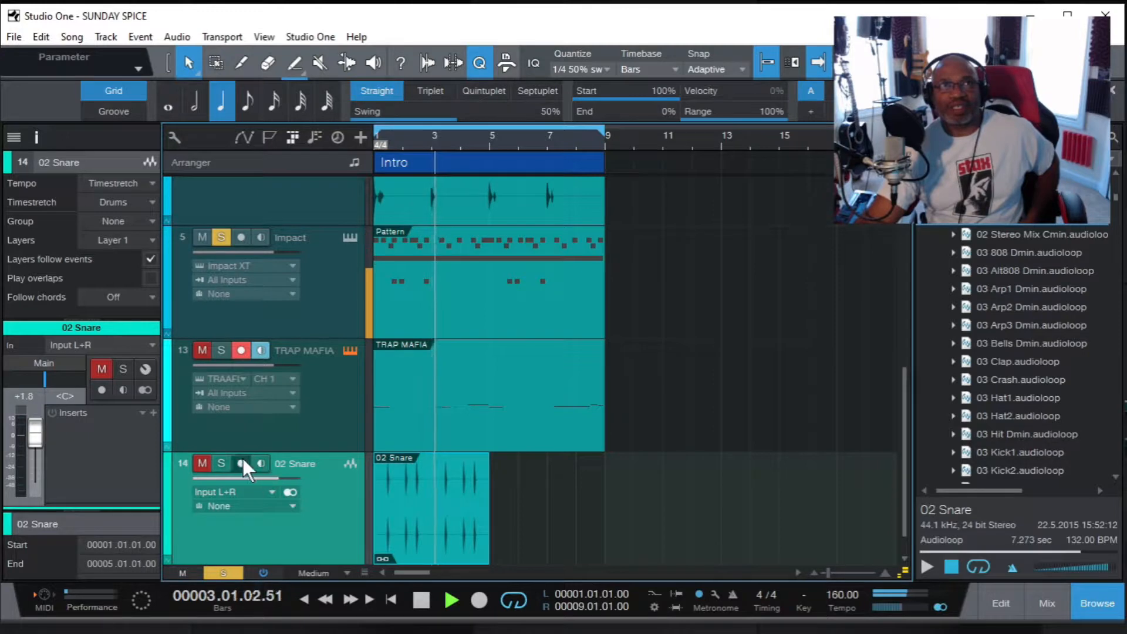
left_click(222, 464)
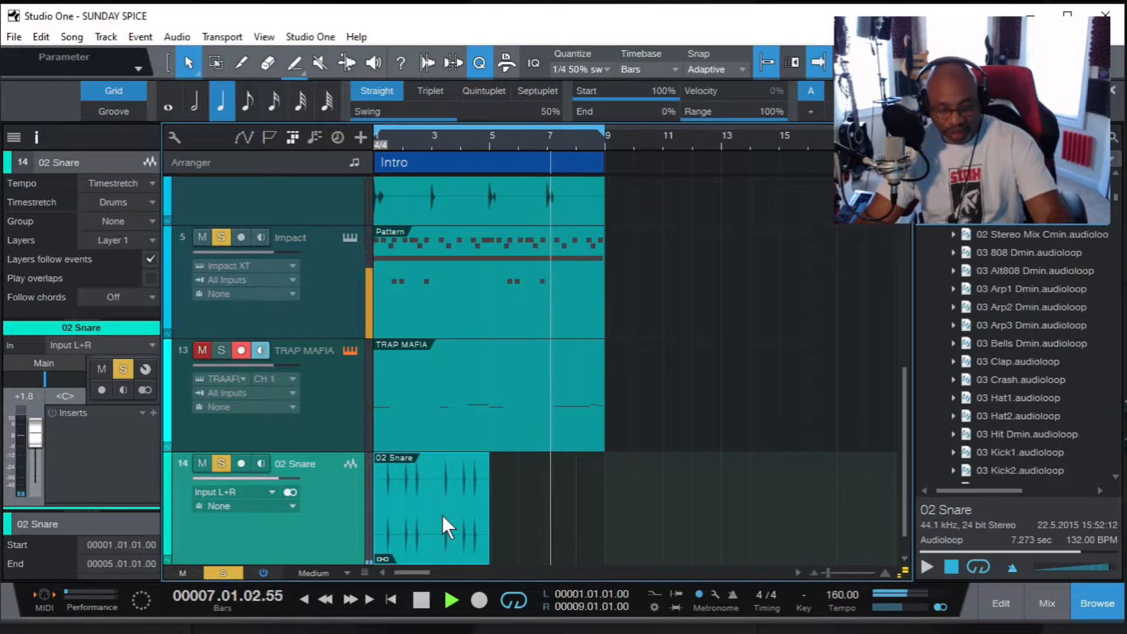
key("d")
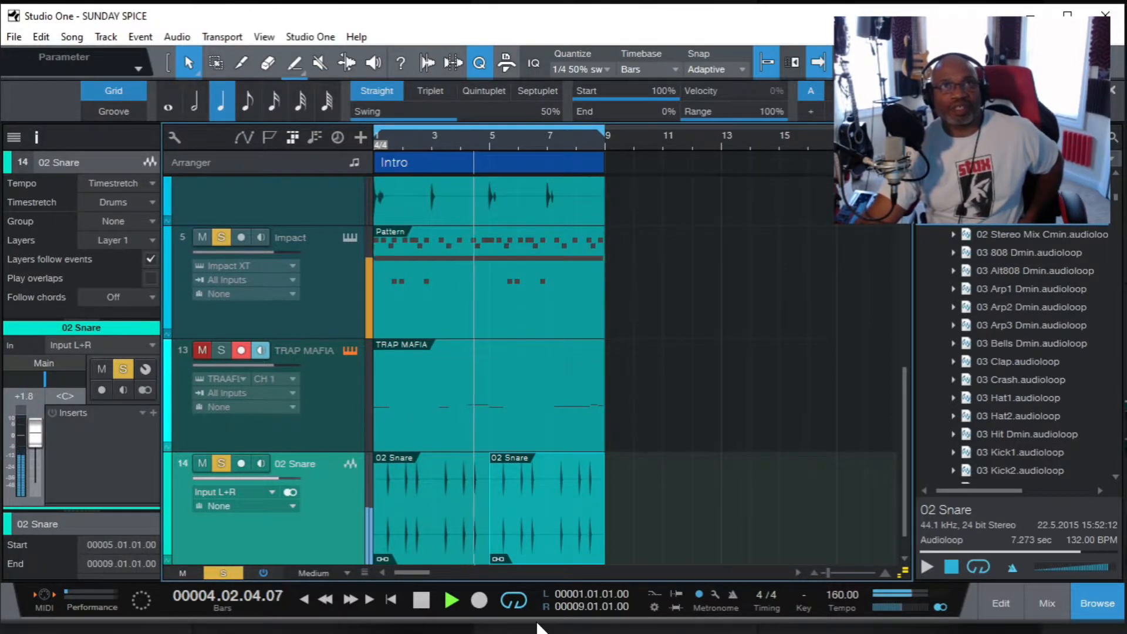
Stop playback and convert the eight-bar Impact pattern to an instrument part.
left_click(422, 599)
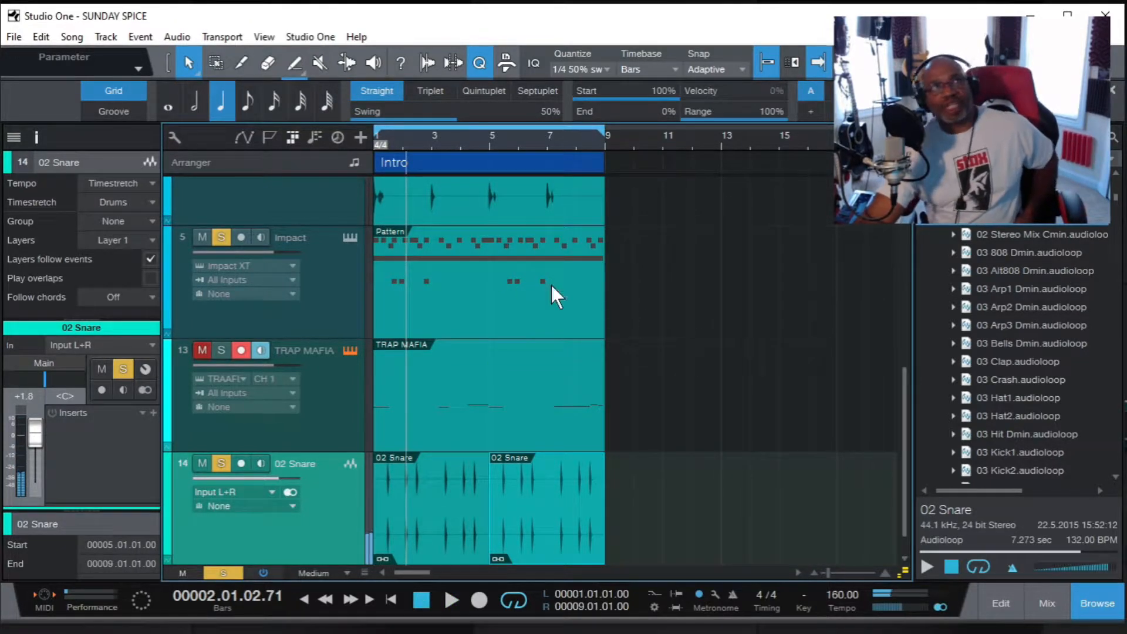
left_click_drag(636, 252, 346, 293)
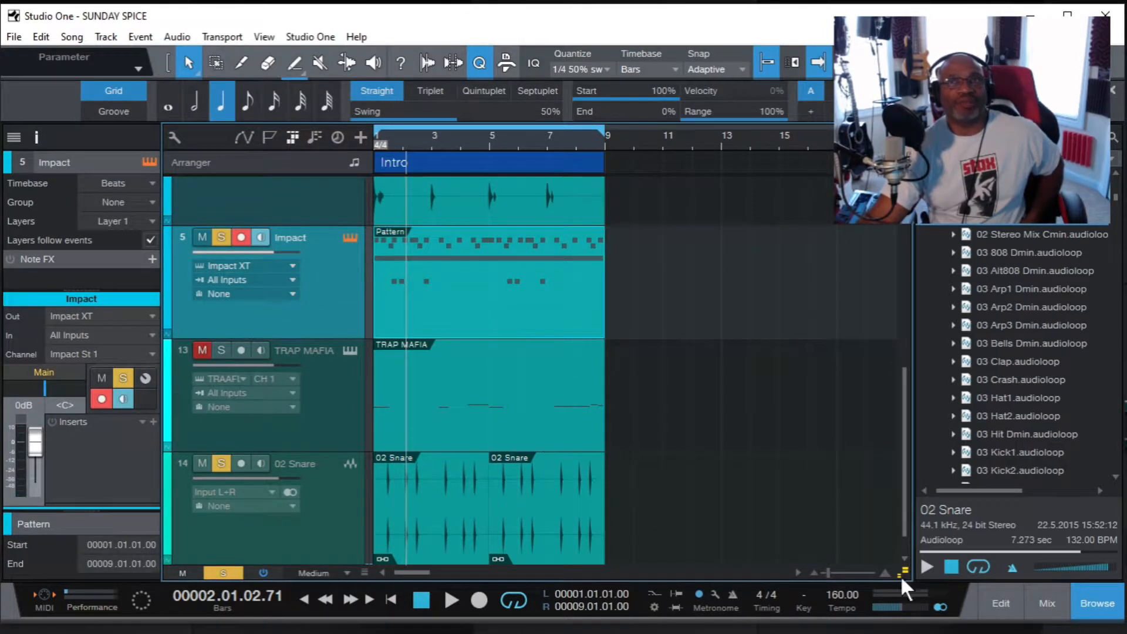
left_click_drag(831, 433, 786, 631)
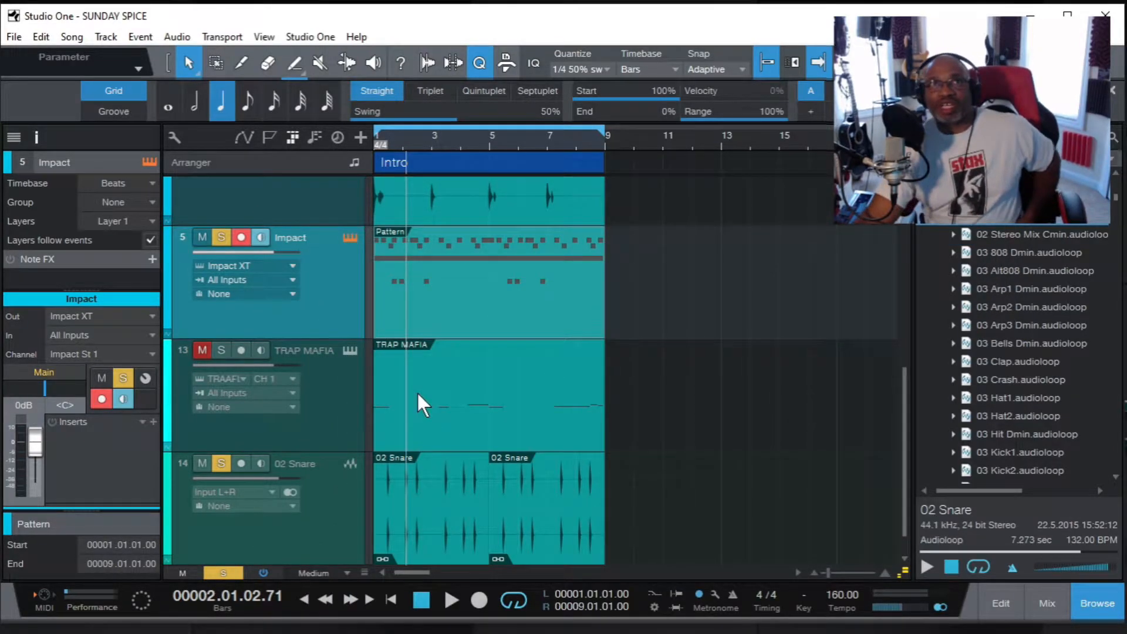
right_click(566, 268)
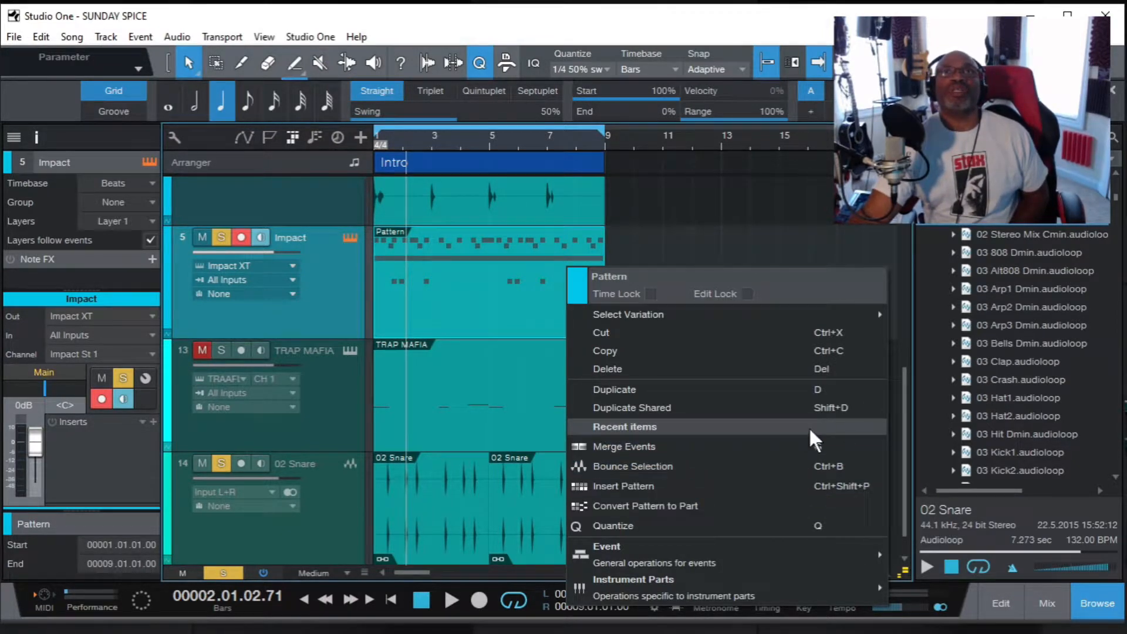
left_click(904, 421)
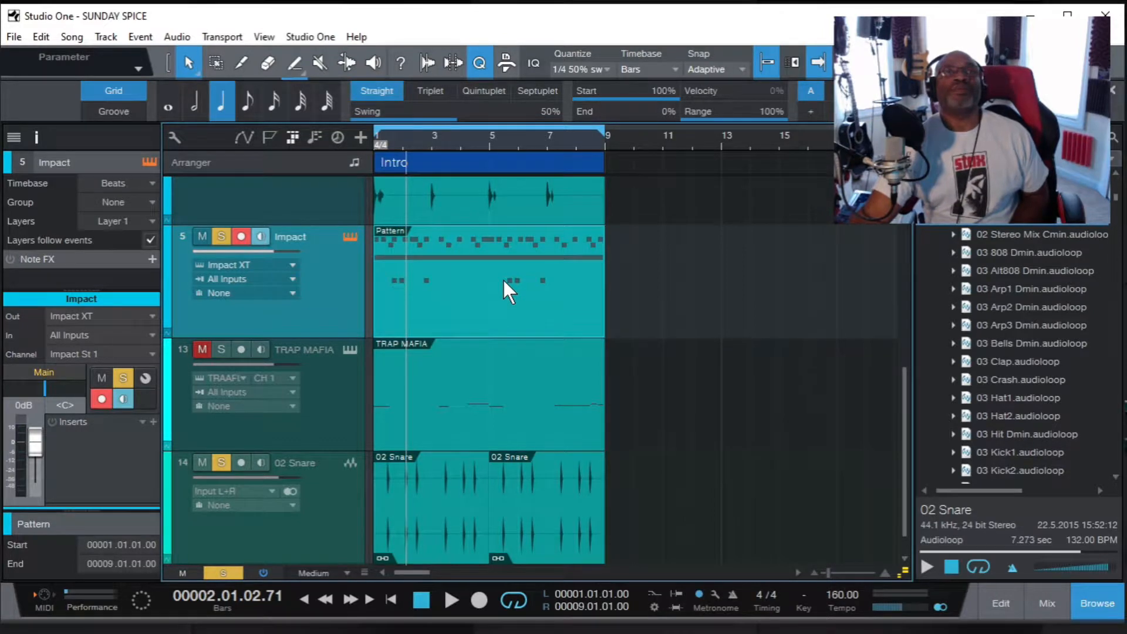
right_click(468, 291)
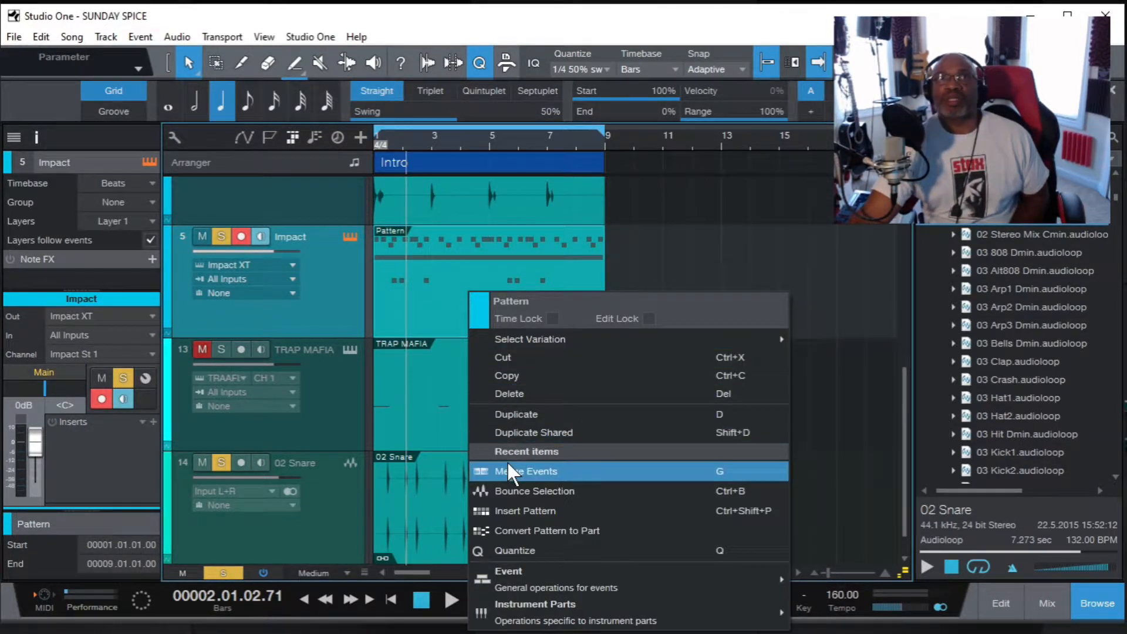
mouse_move(516, 574)
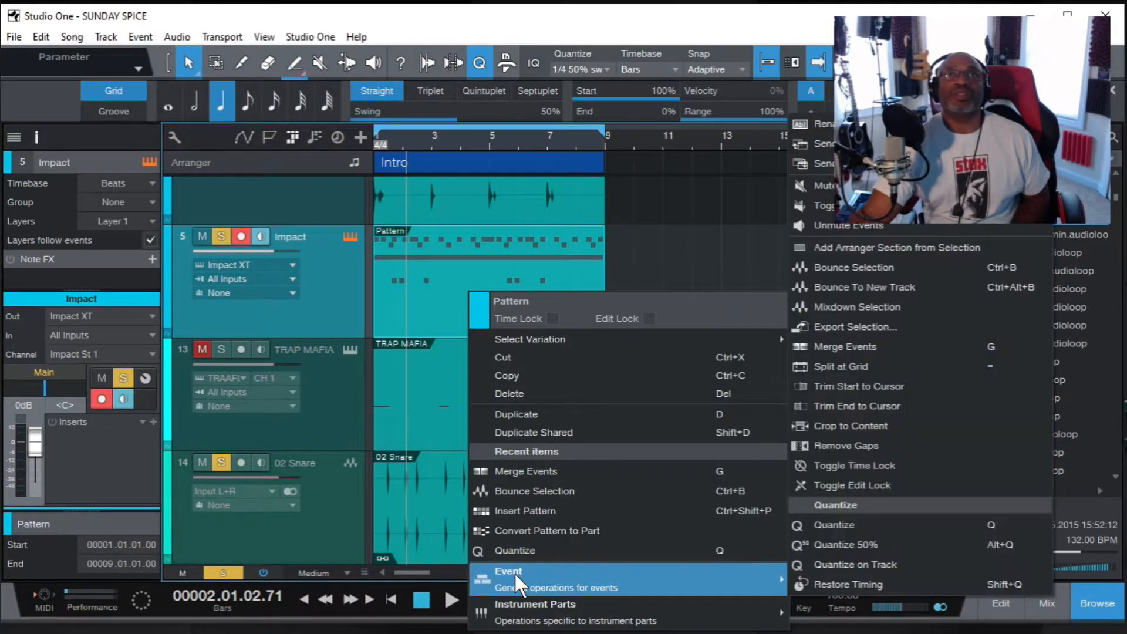
mouse_move(513, 600)
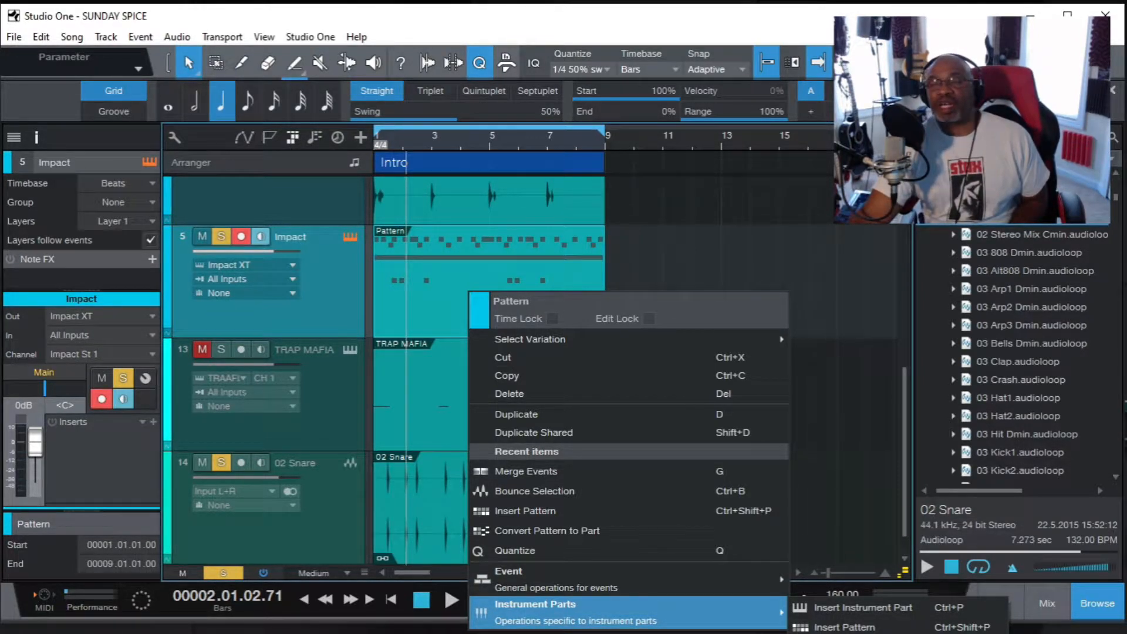
key("Escape")
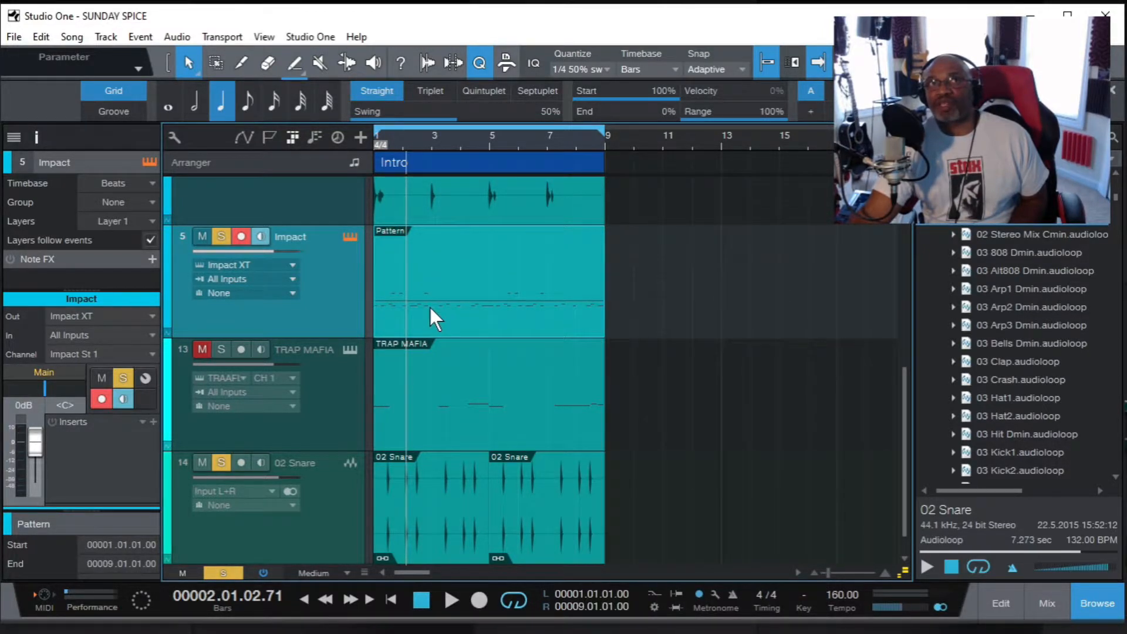
Explode the pitches of the Impact part to separate tracks and reduce the track height to Small.
right_click(444, 266)
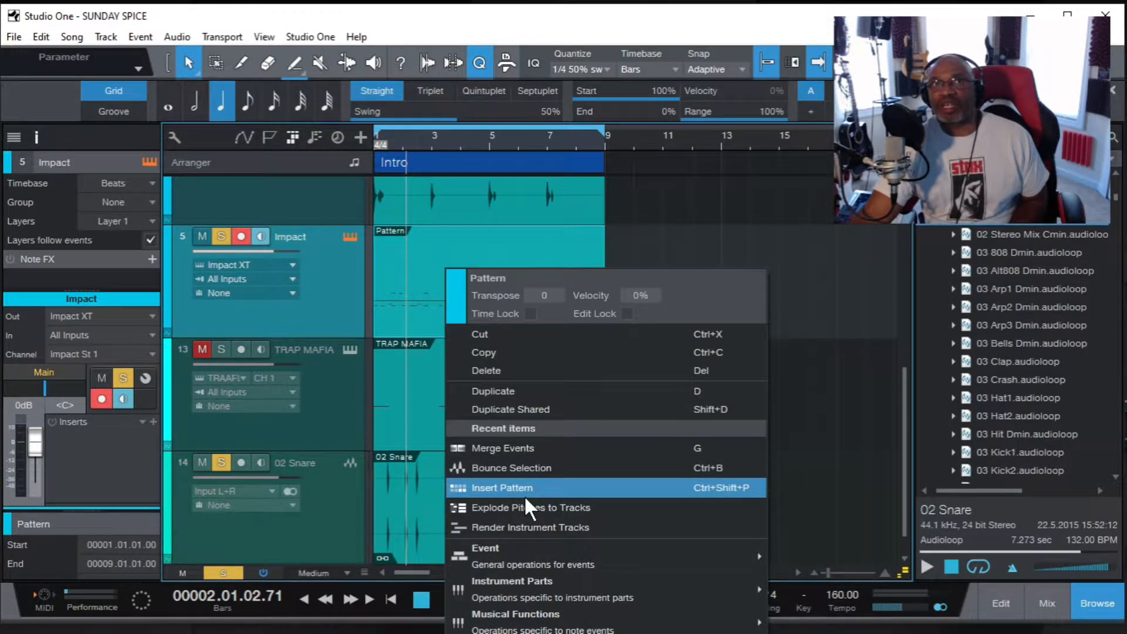
mouse_move(527, 558)
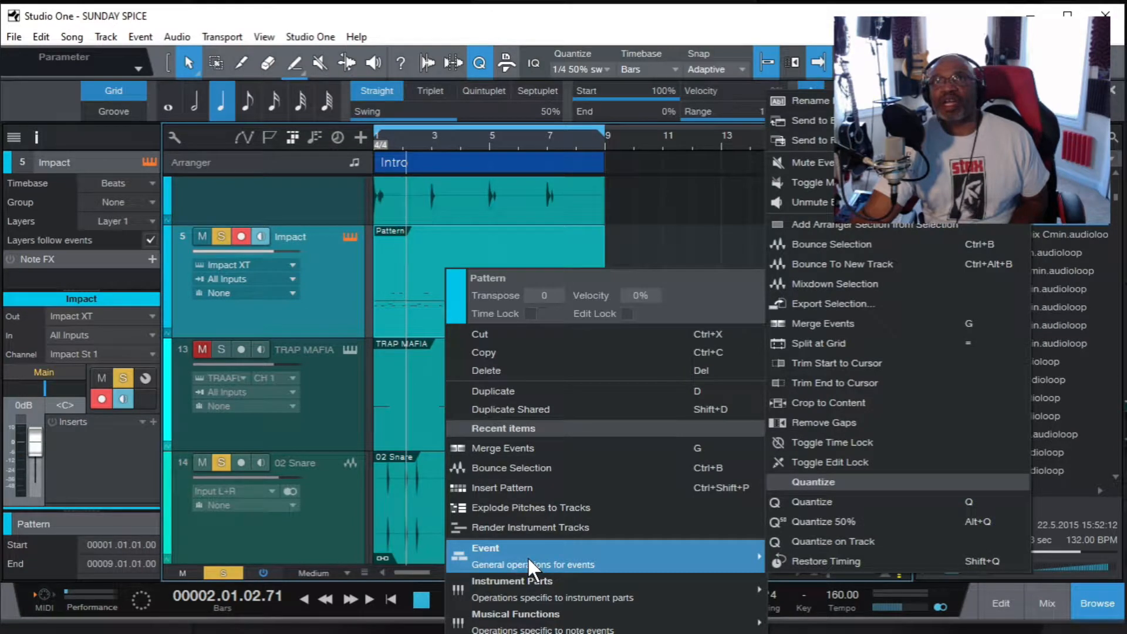
mouse_move(523, 583)
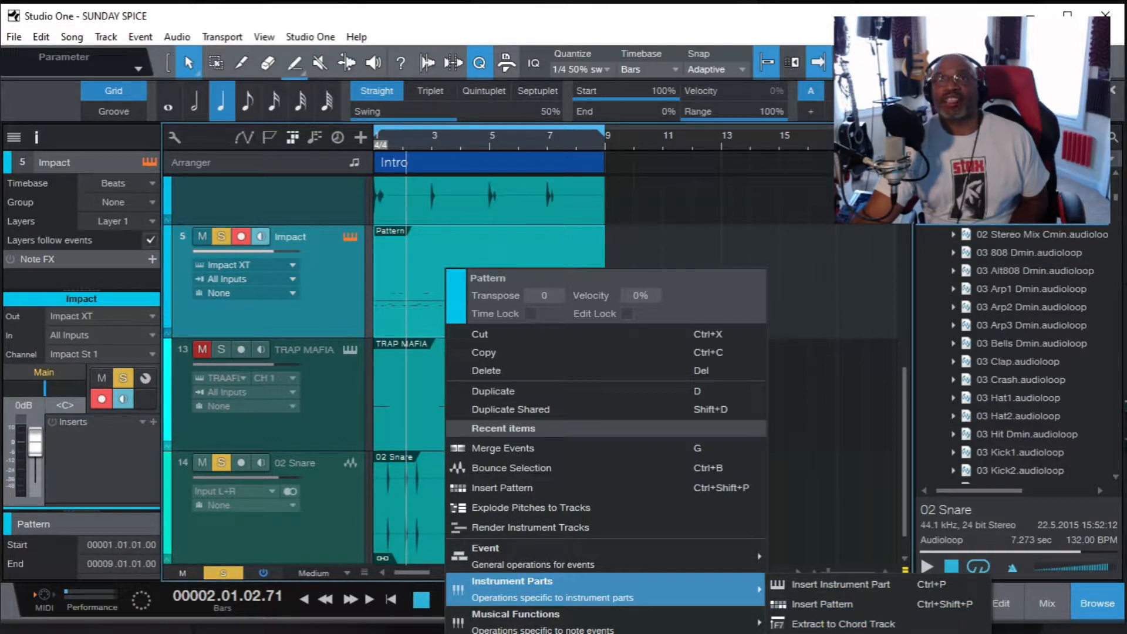
left_click(531, 508)
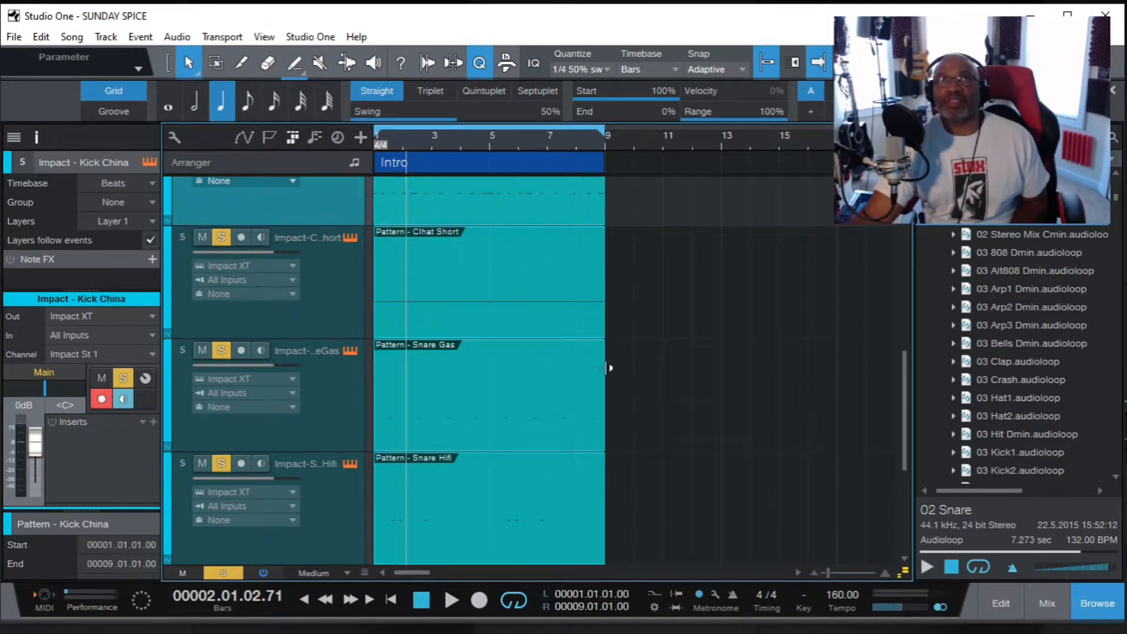
left_click_drag(903, 371, 882, 330)
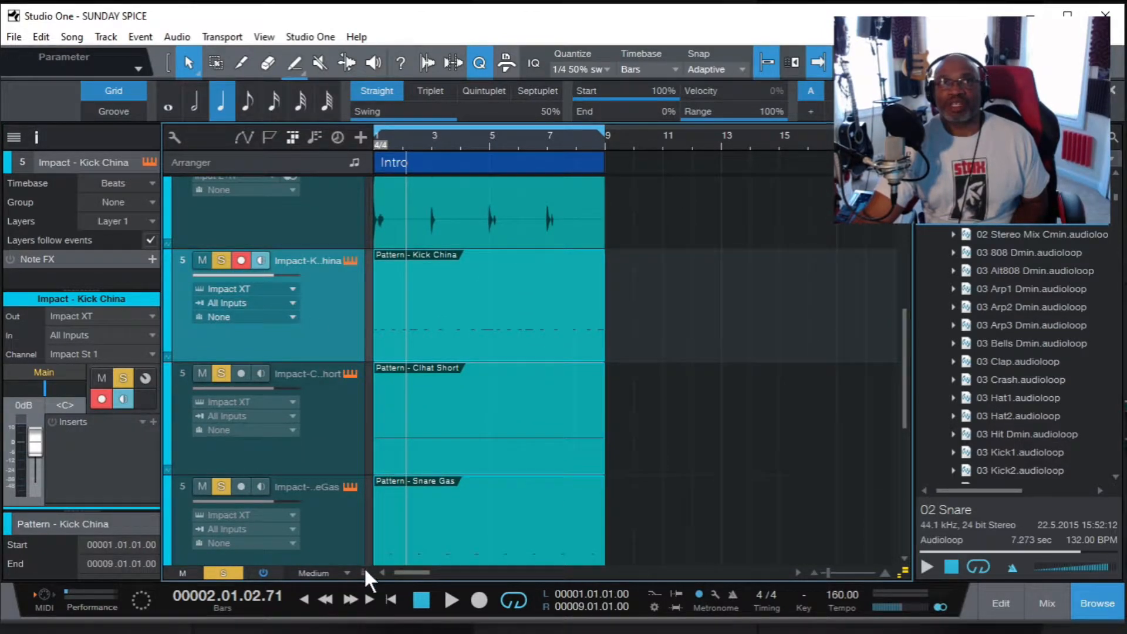
key("shift+w")
key("shift+w")
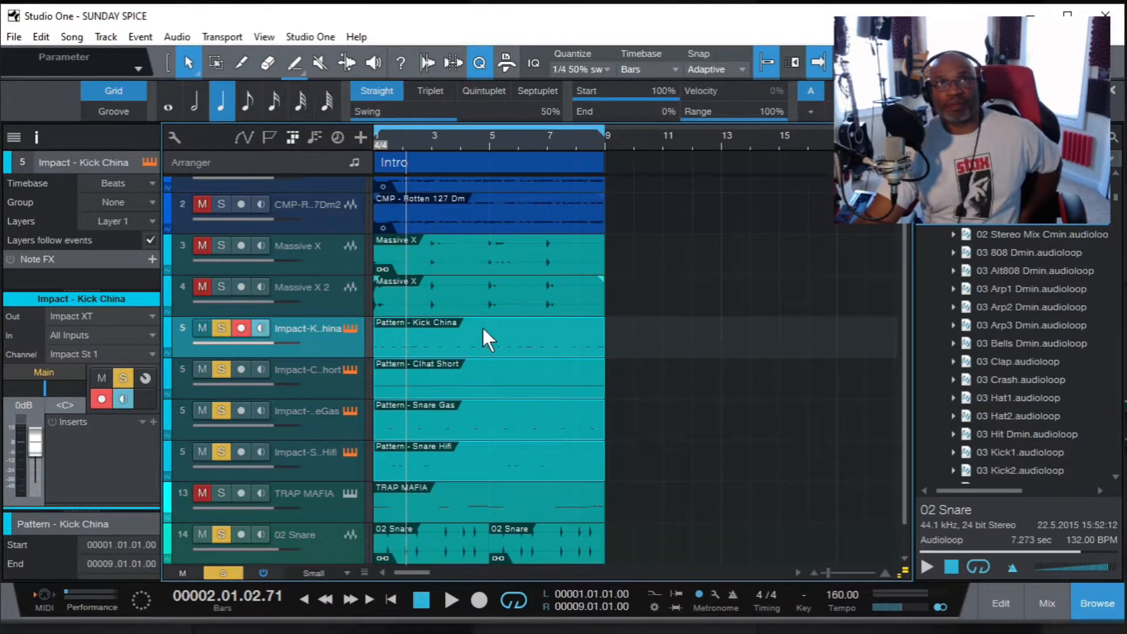
Return to the song start and mute the Impact Kick China, Clhat Short, Snare Gas and Snare Hifi tracks.
left_click(417, 598)
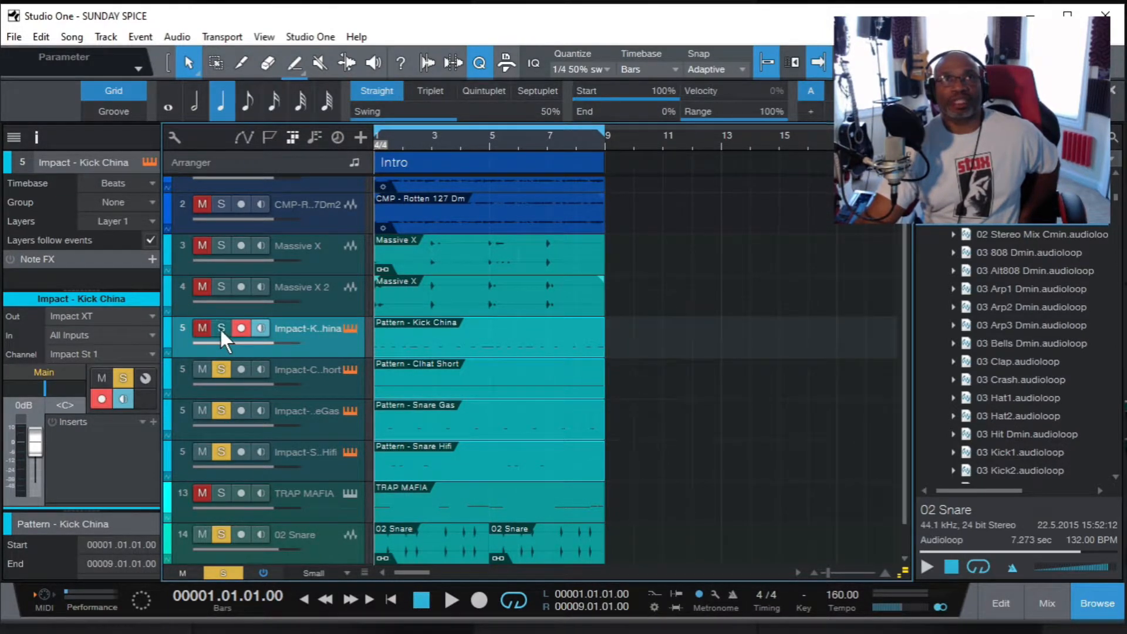
left_click(202, 370)
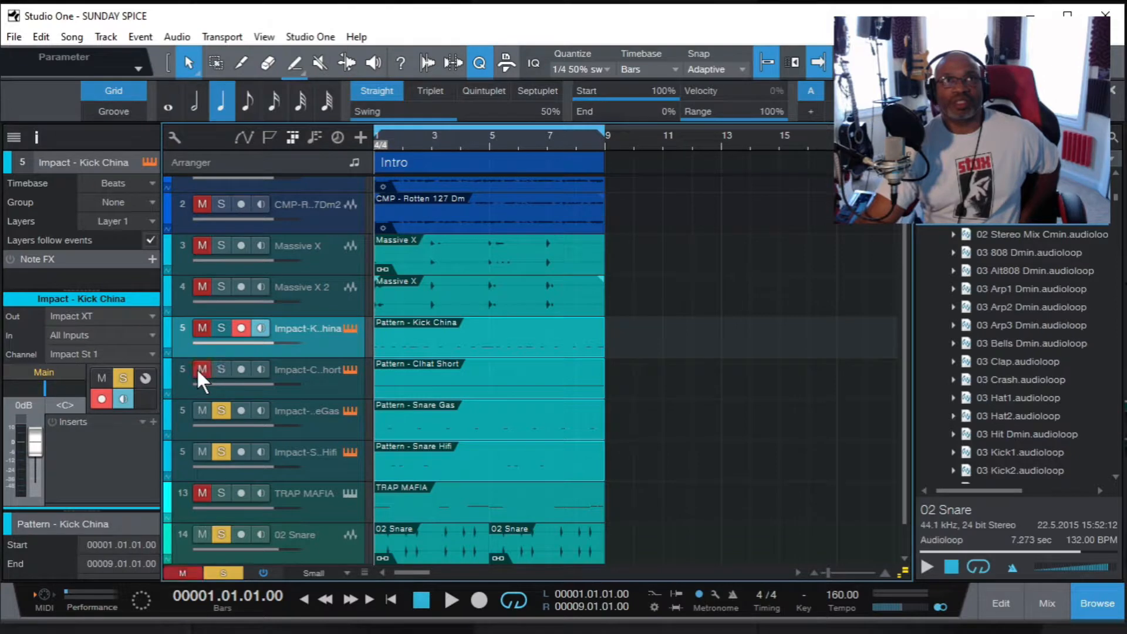
left_click(202, 410)
left_click(202, 452)
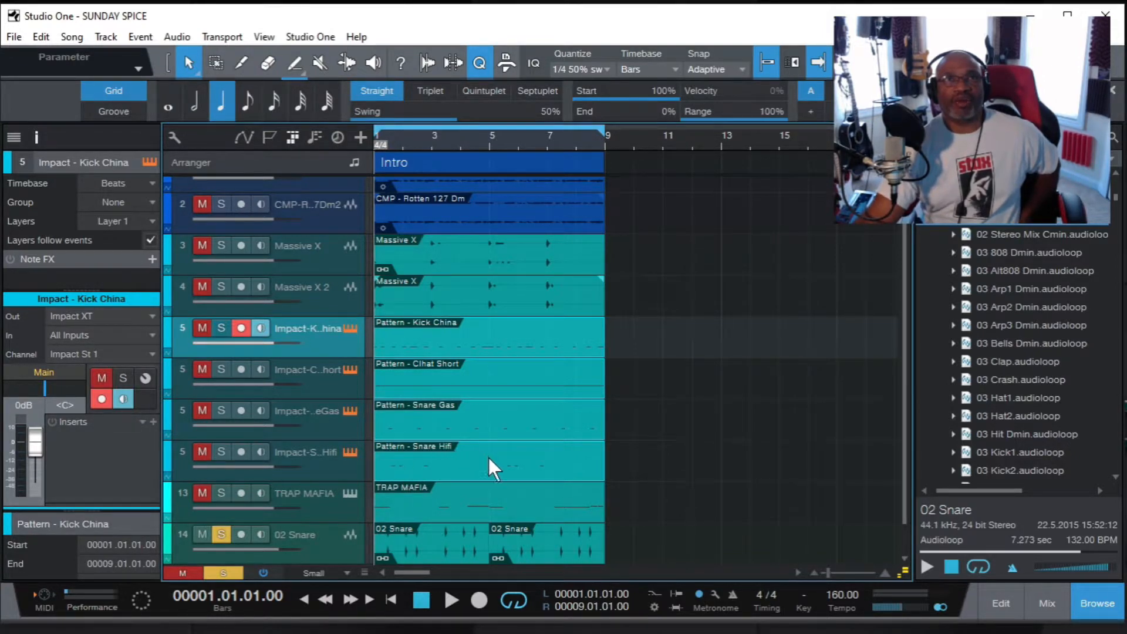
Play the soloed Snare Hifi track, add the 02 Snare solo, and briefly solo TRAP MAFIA with them.
left_click(223, 449)
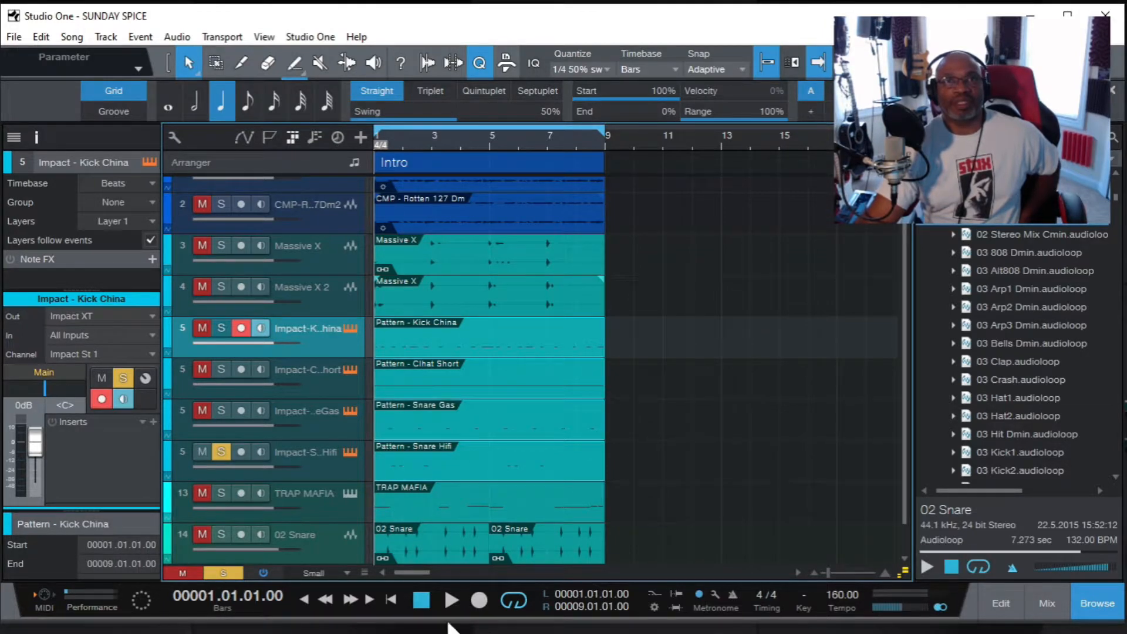
left_click(449, 599)
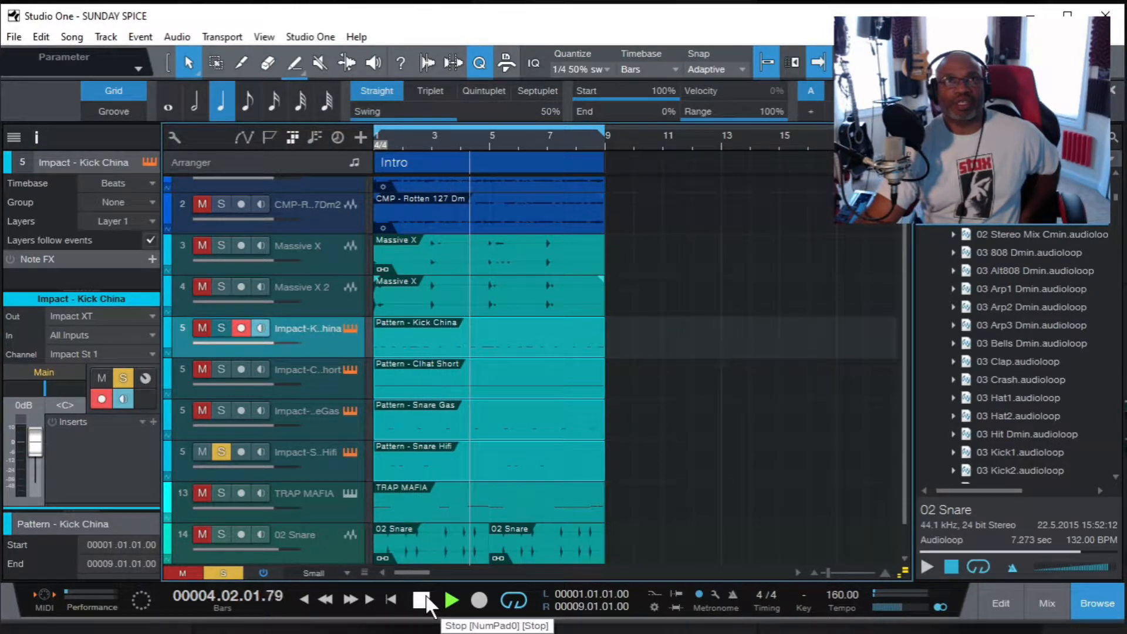
left_click(218, 530)
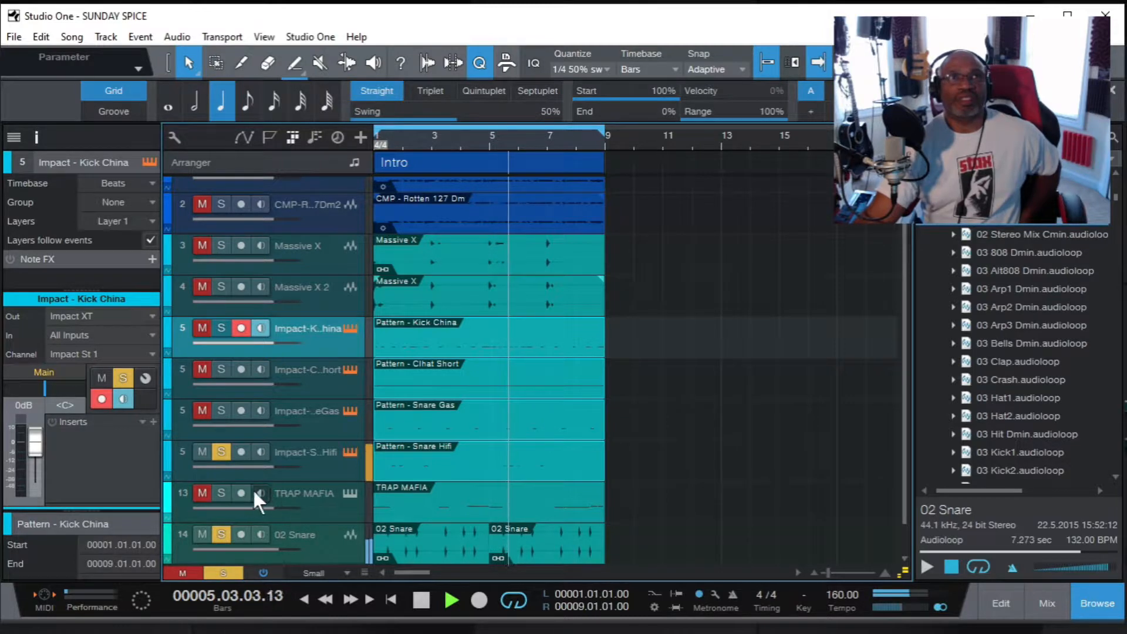
left_click(222, 493)
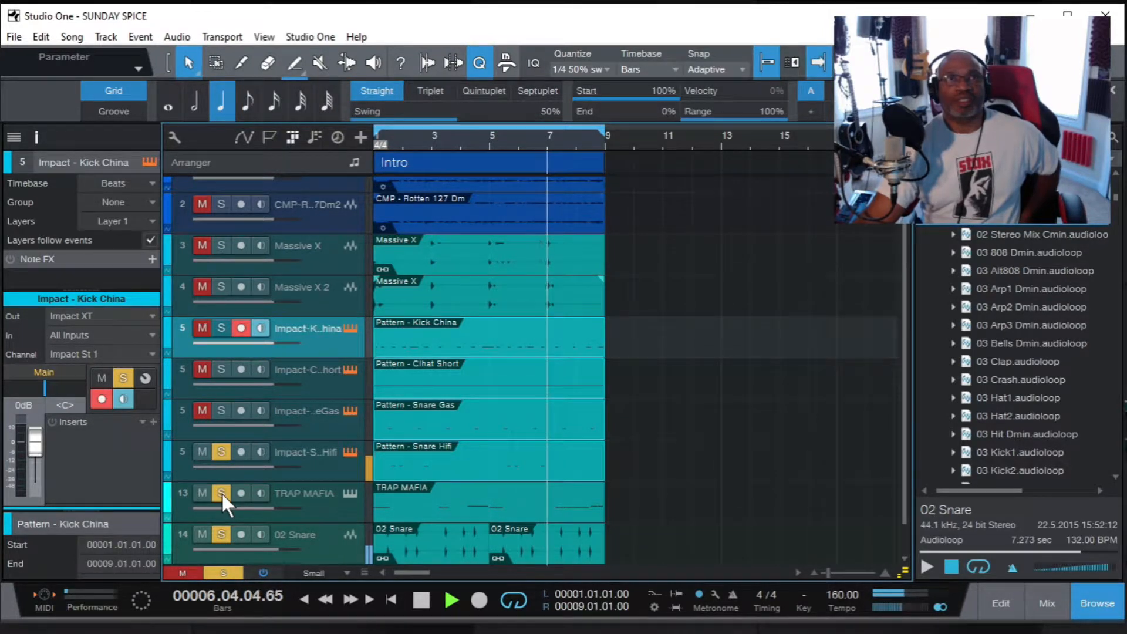
left_click(221, 493)
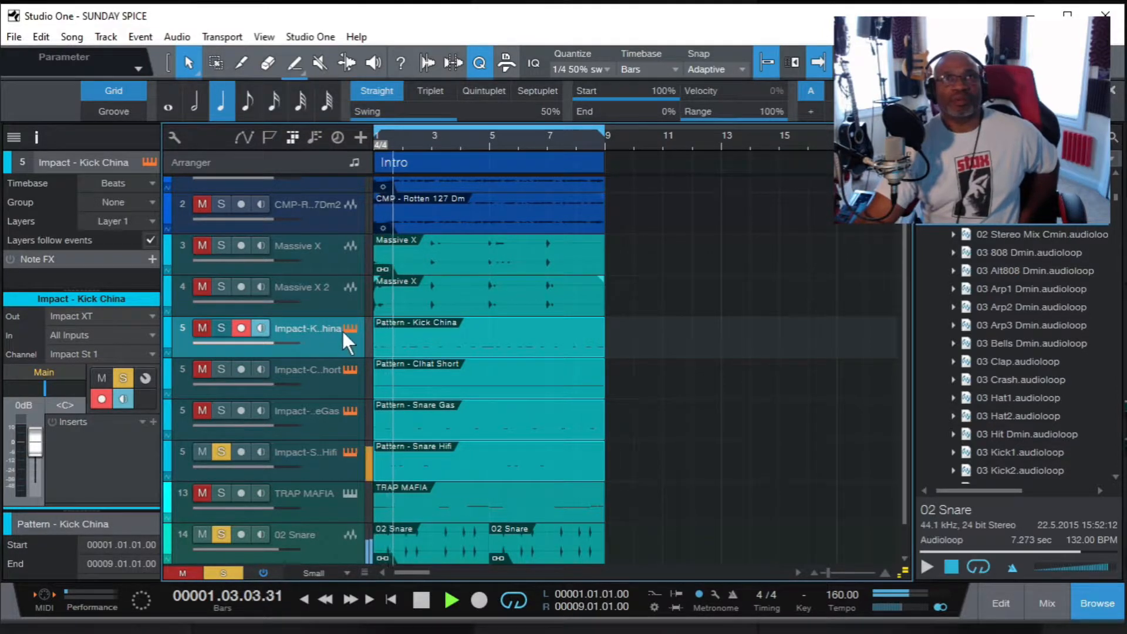
Disarm recording on the Kick China track and add Kick China, Clhat Short, Snare Gas and TRAP MAFIA to the solos during playback.
left_click(239, 327)
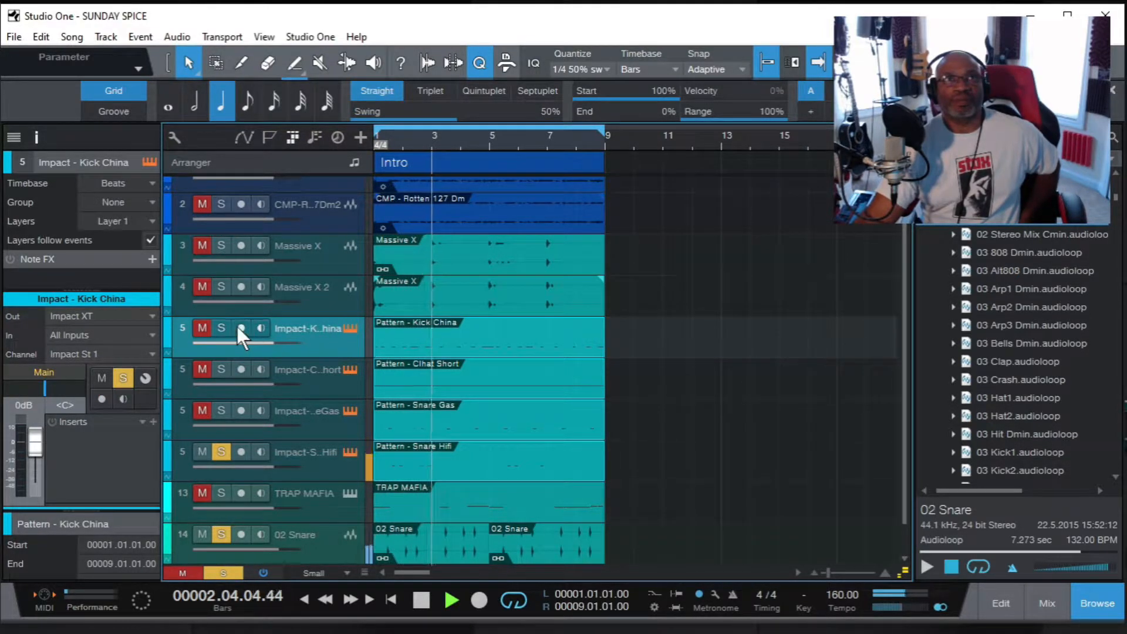
left_click(221, 327)
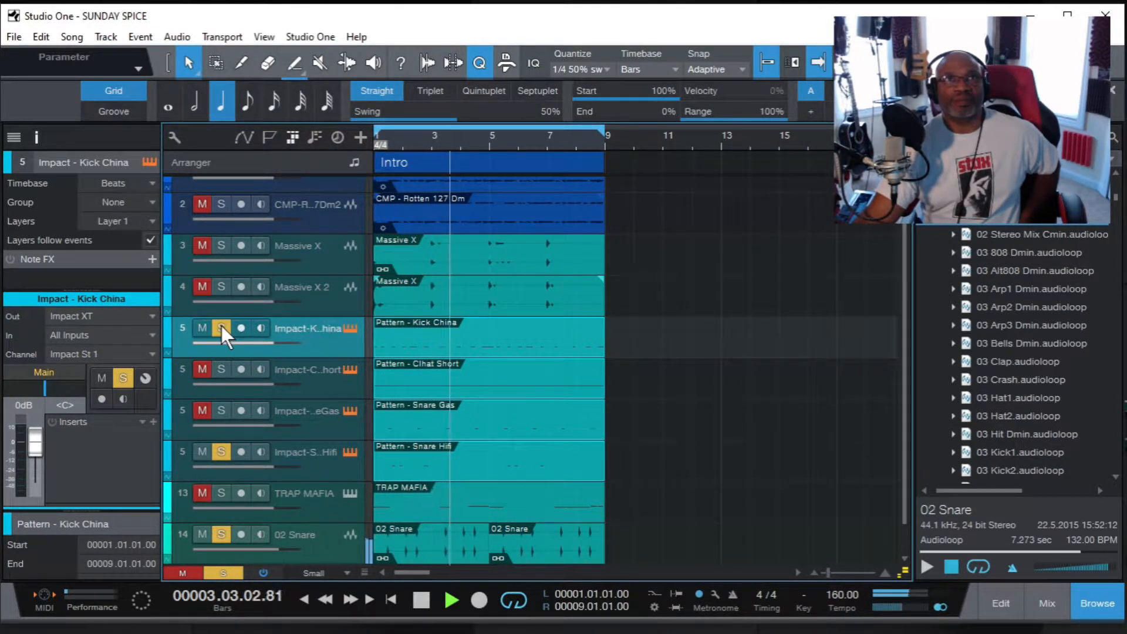
left_click(221, 370)
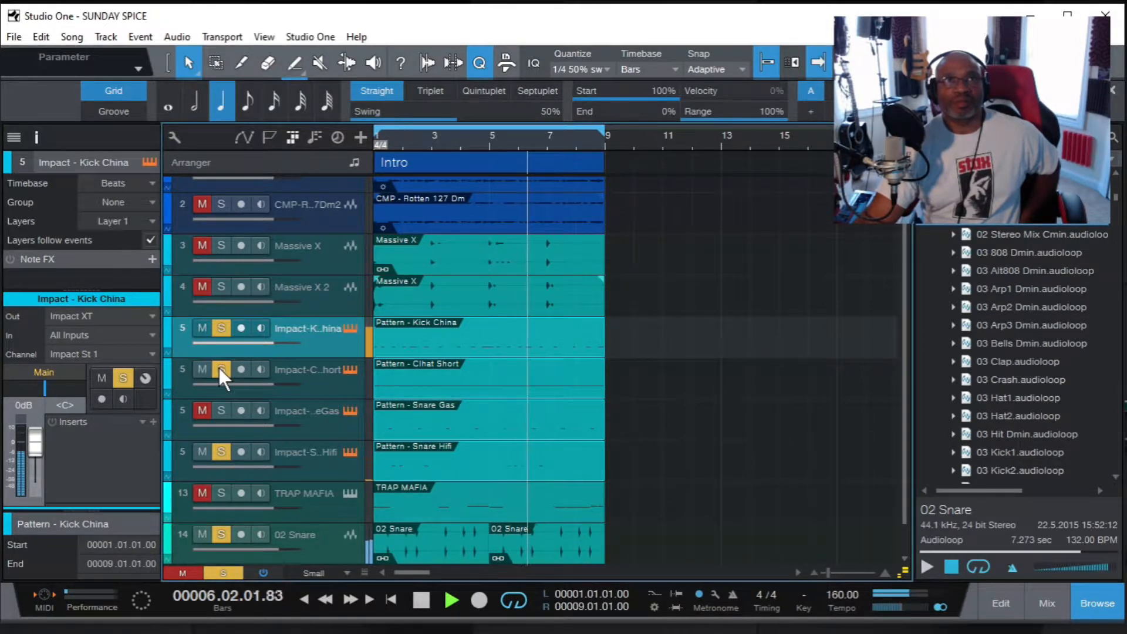
left_click(220, 410)
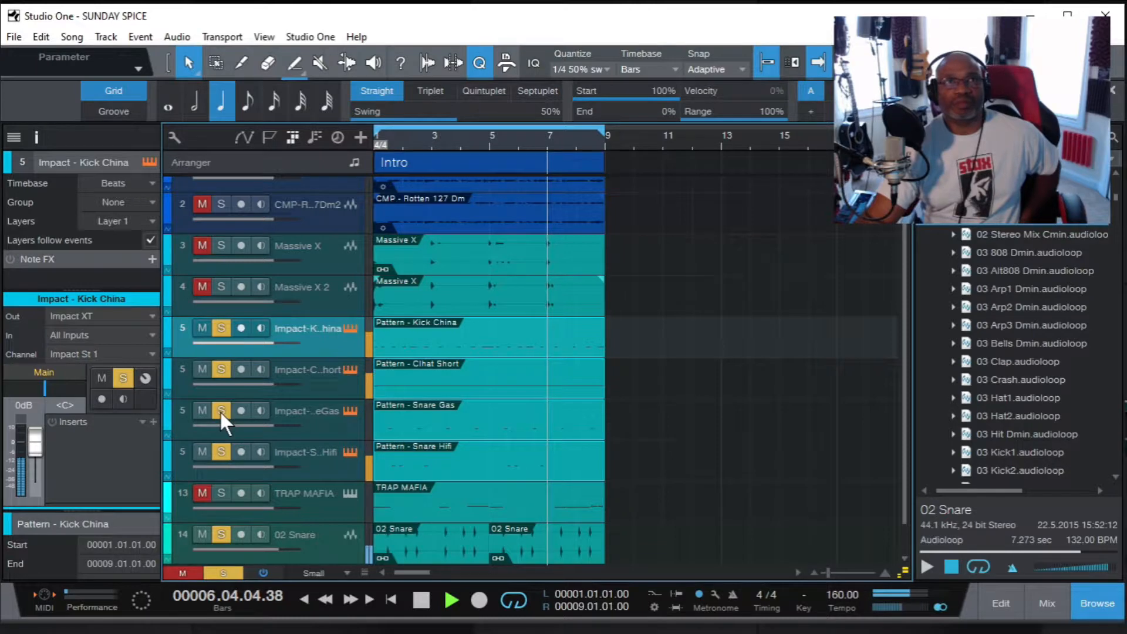
left_click(220, 494)
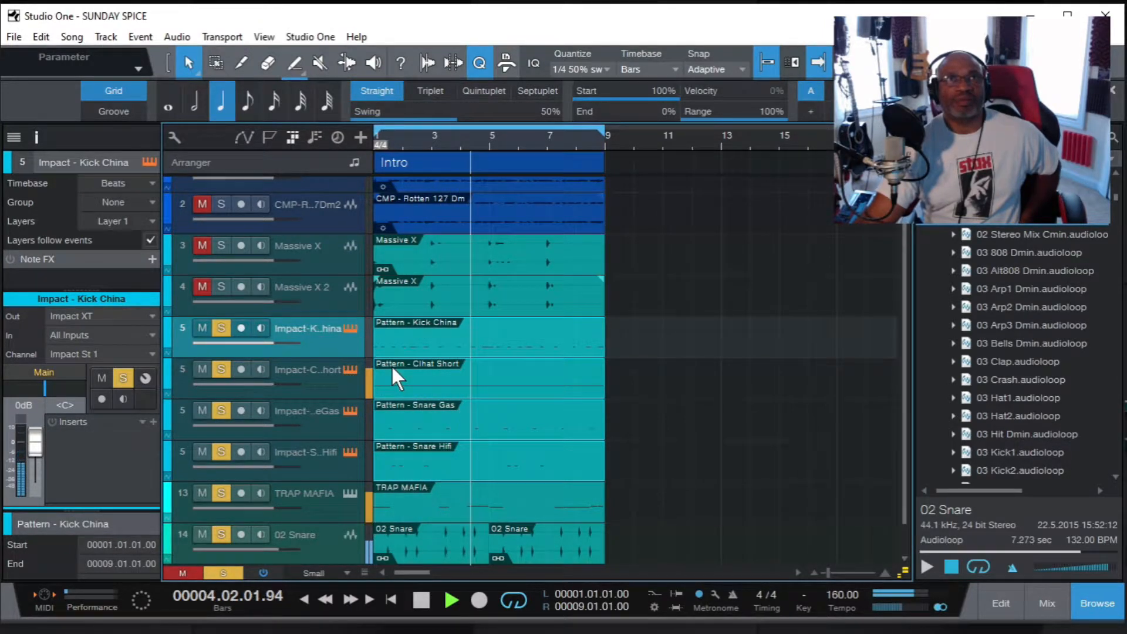
Clear all solos and unmute the Snare Hifi, Snare Gas and Clhat Short tracks while the song plays.
left_click(226, 570)
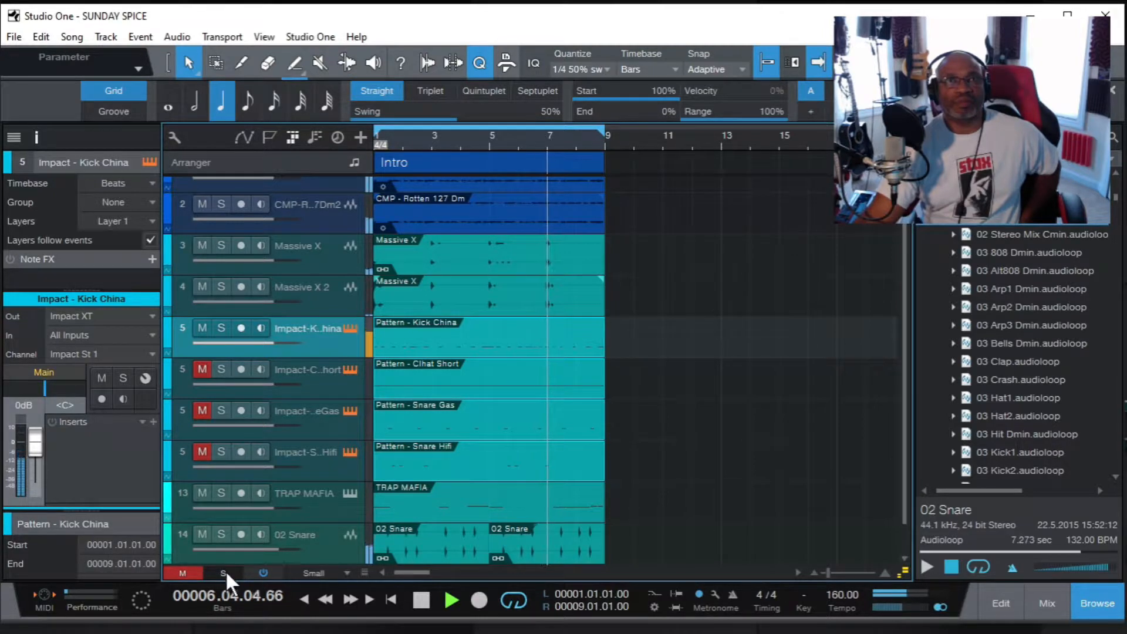
left_click(201, 451)
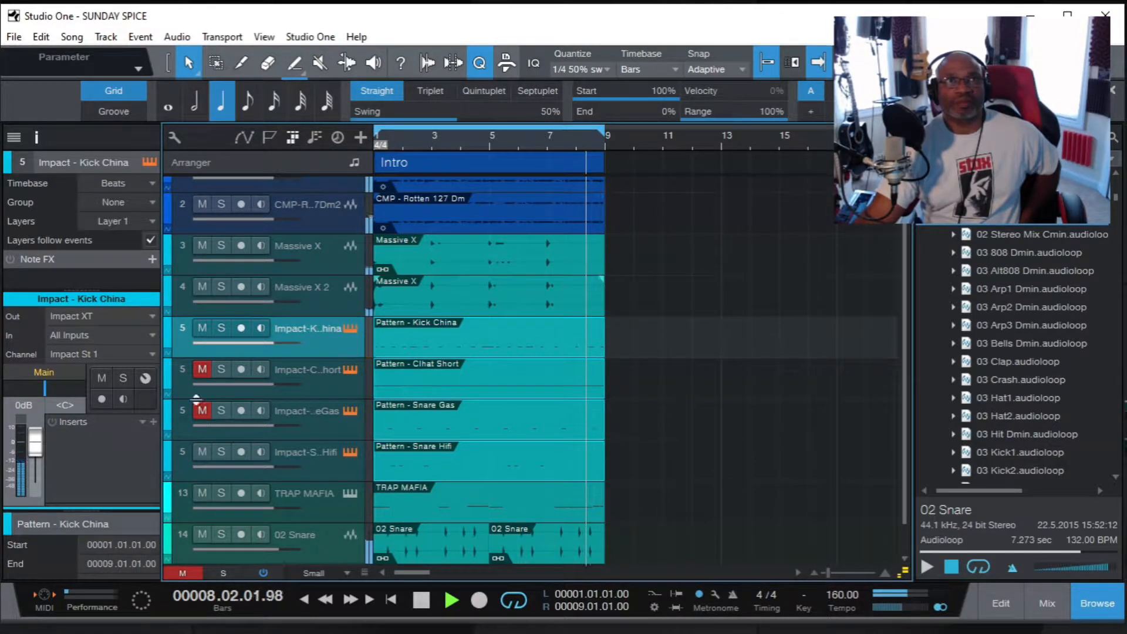
left_click(202, 410)
left_click(199, 368)
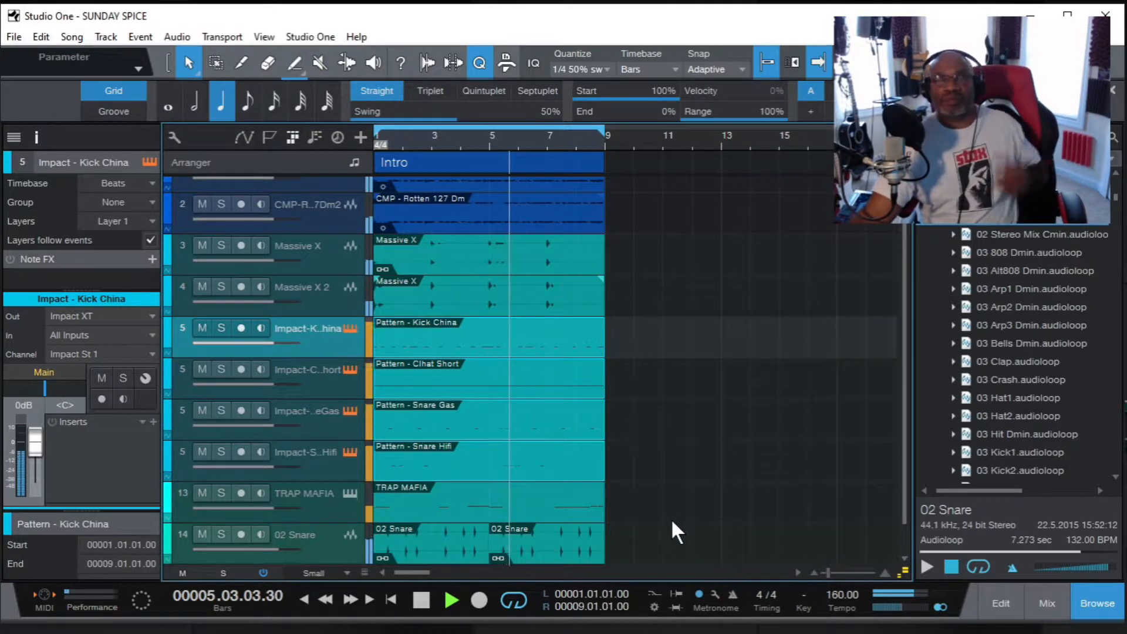
Stop playback, return to the song start and play the full mix from bar 1.
left_click(421, 597)
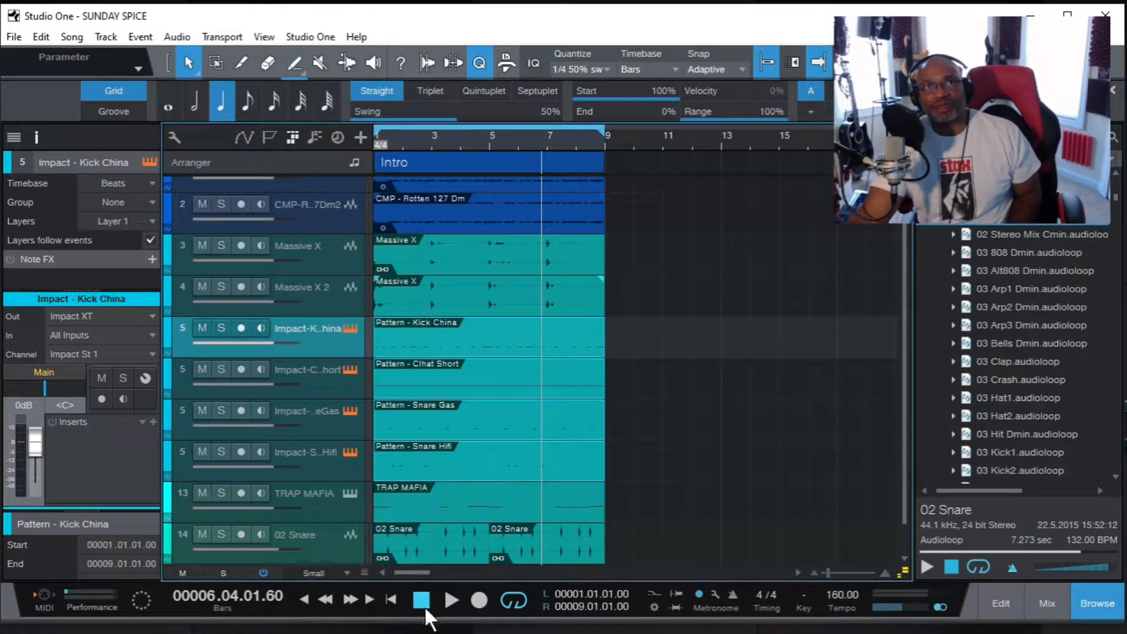
left_click(389, 597)
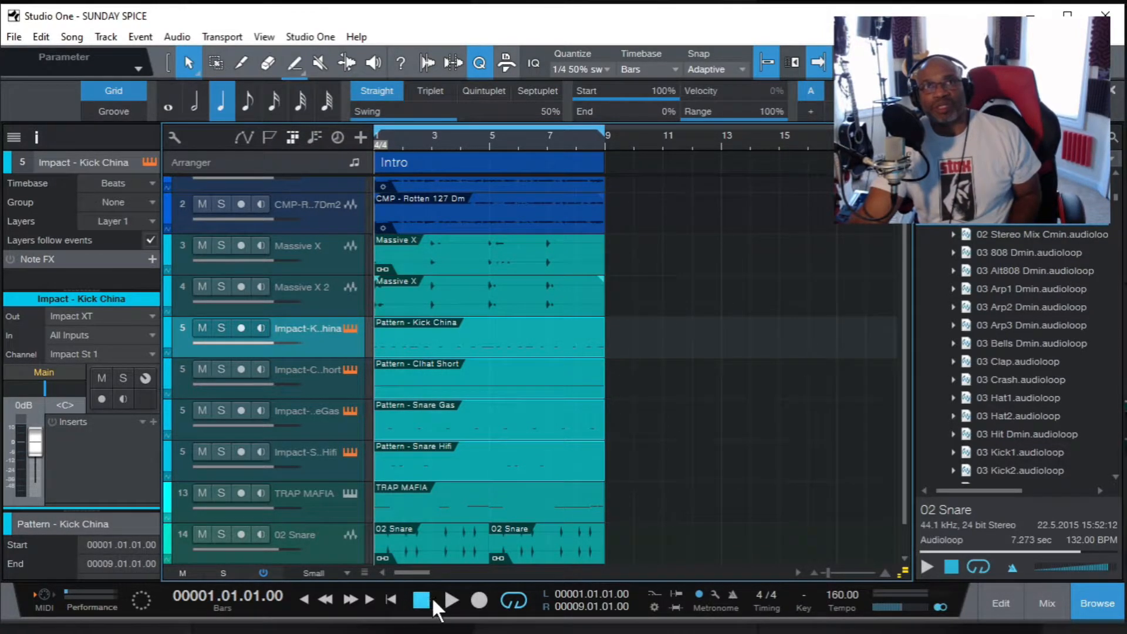
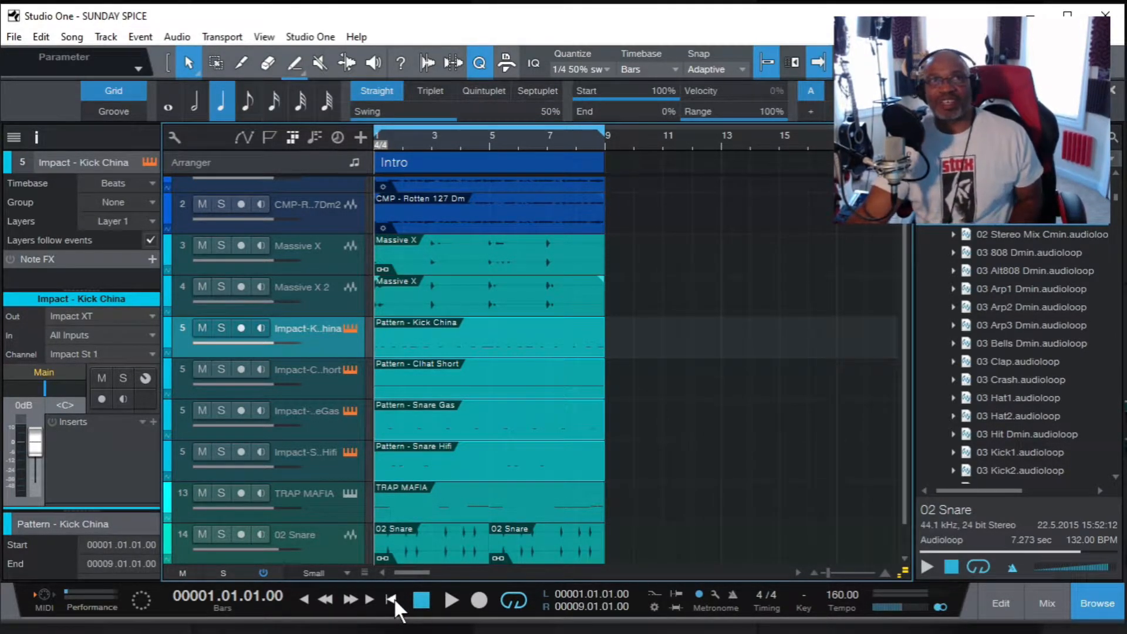
left_click(450, 596)
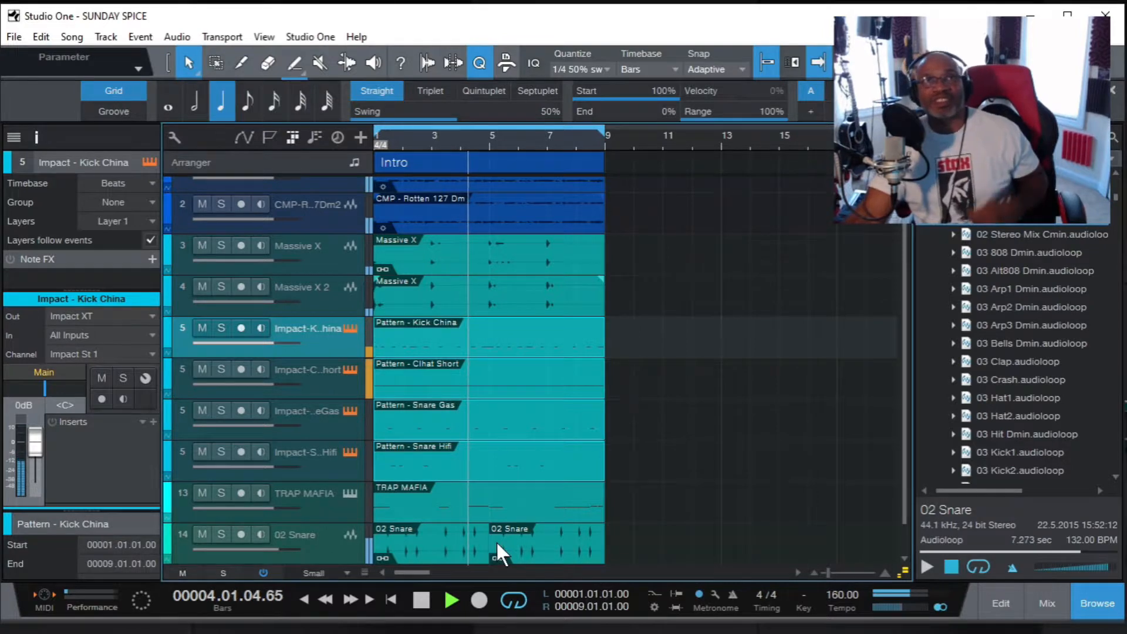
Stop playback, open the Kick China pattern in the editor to inspect its hits, and close the editor.
left_click(422, 599)
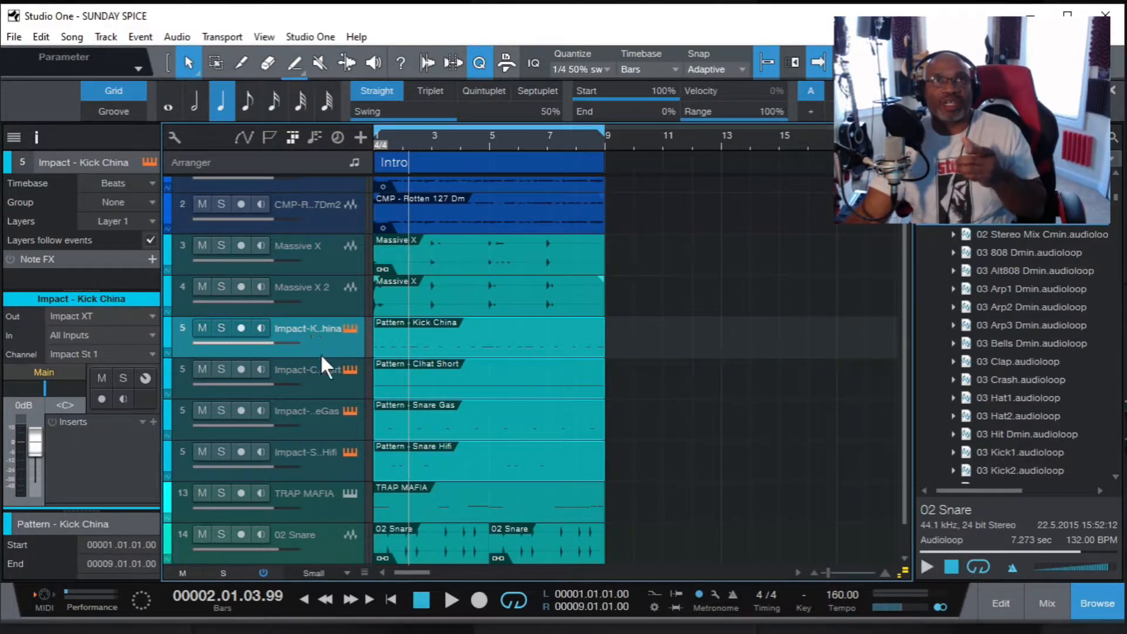
left_click(471, 335)
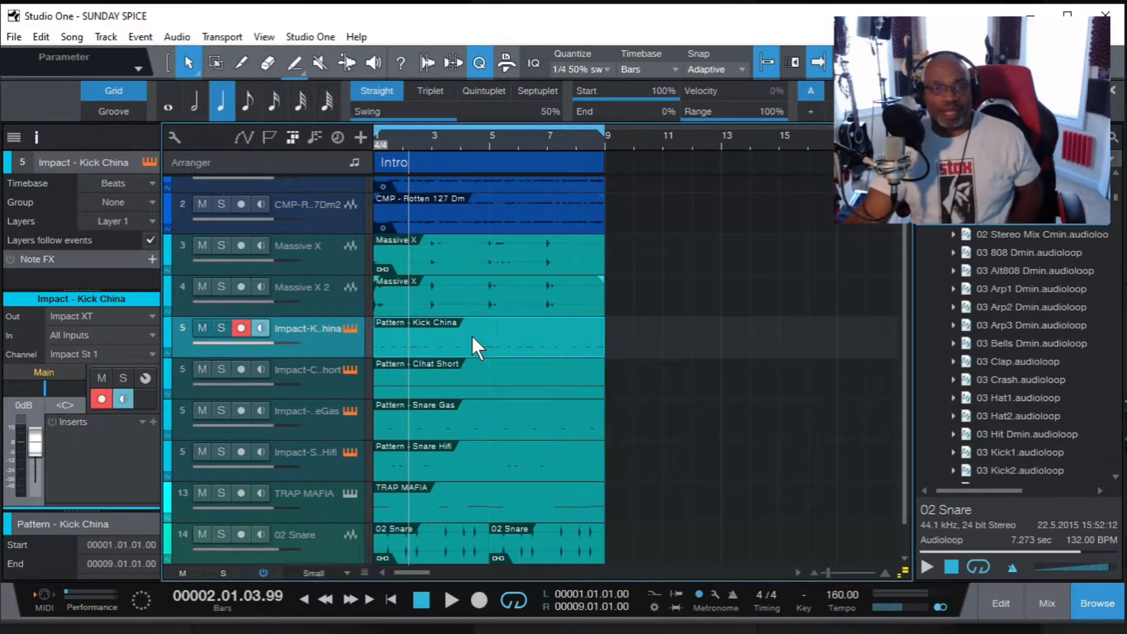
double_click(470, 334)
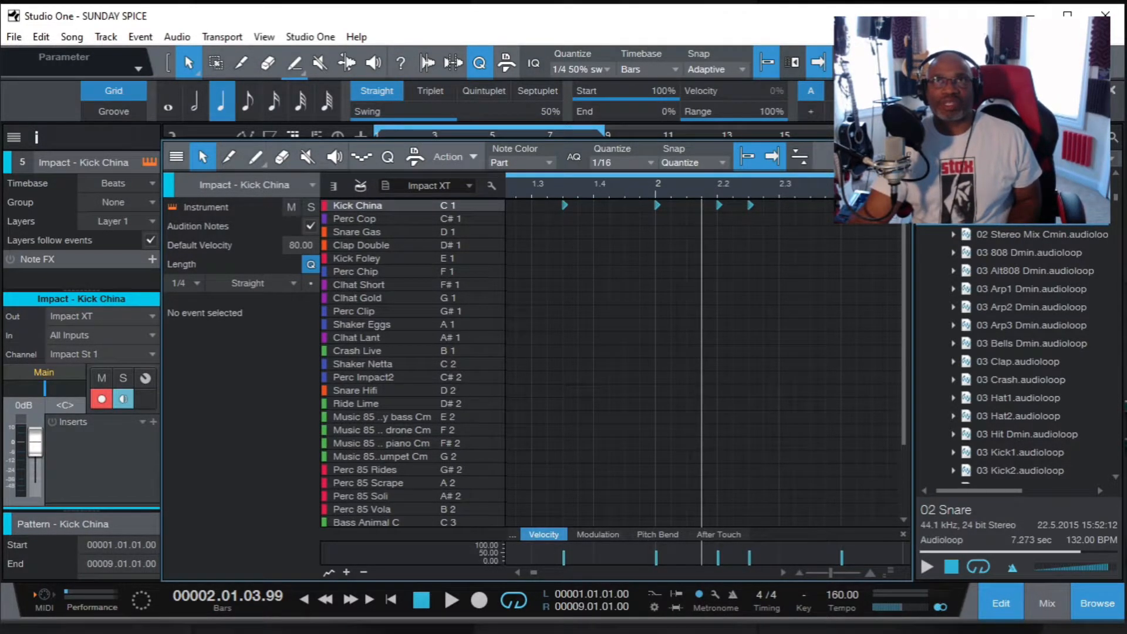
key("F2")
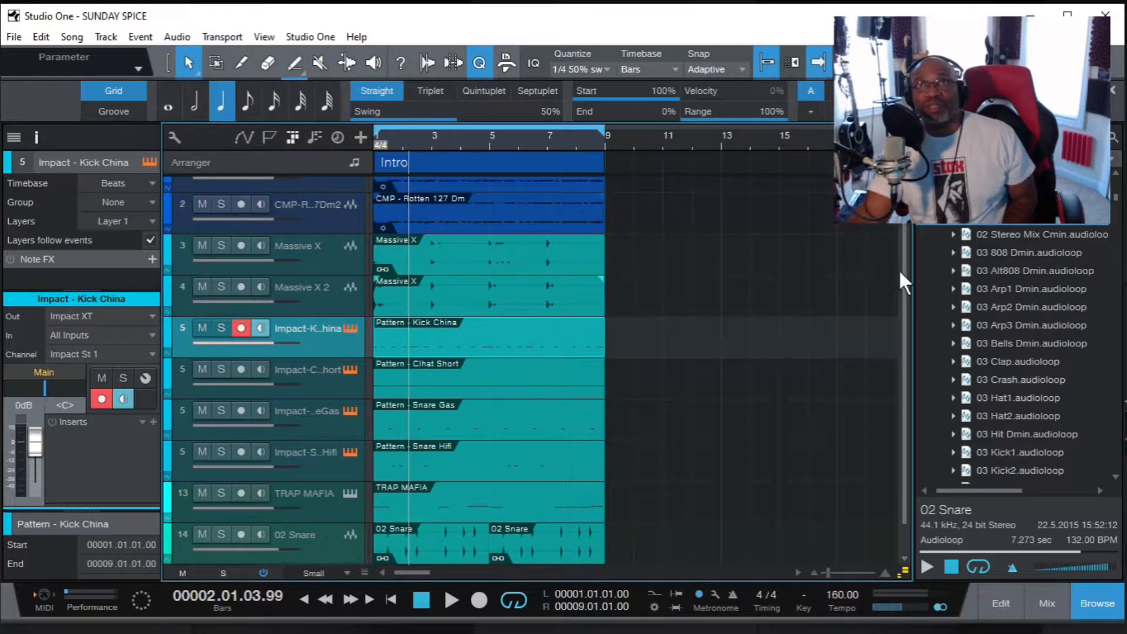
Solo the Kick China track and play it on its own.
scroll(904, 272, "up", 1)
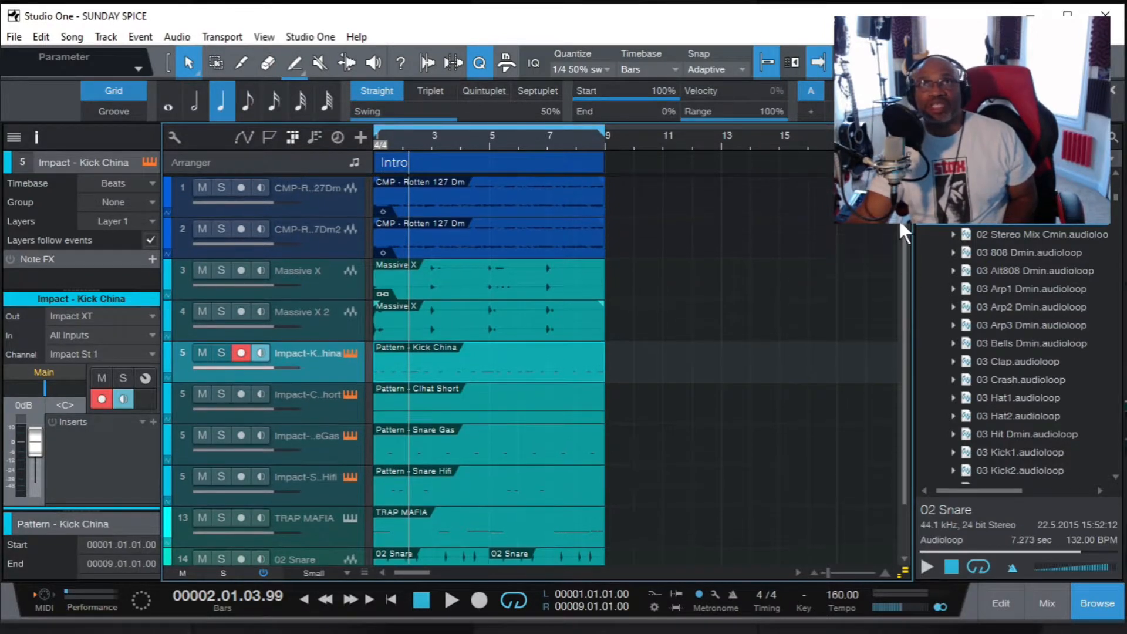
left_click(318, 196)
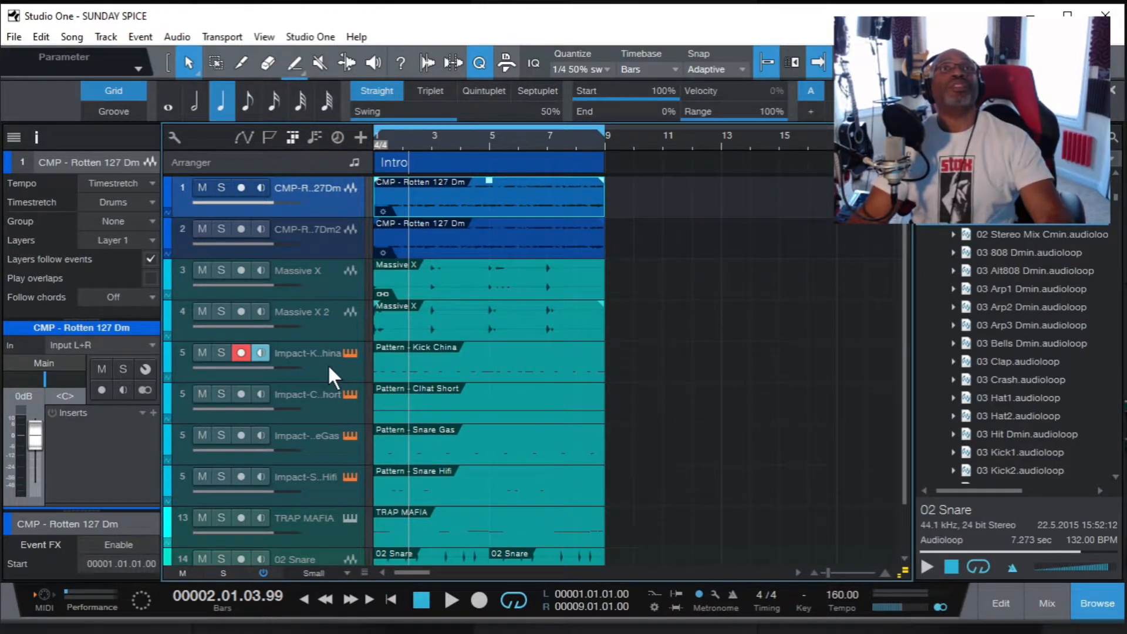
left_click(220, 352)
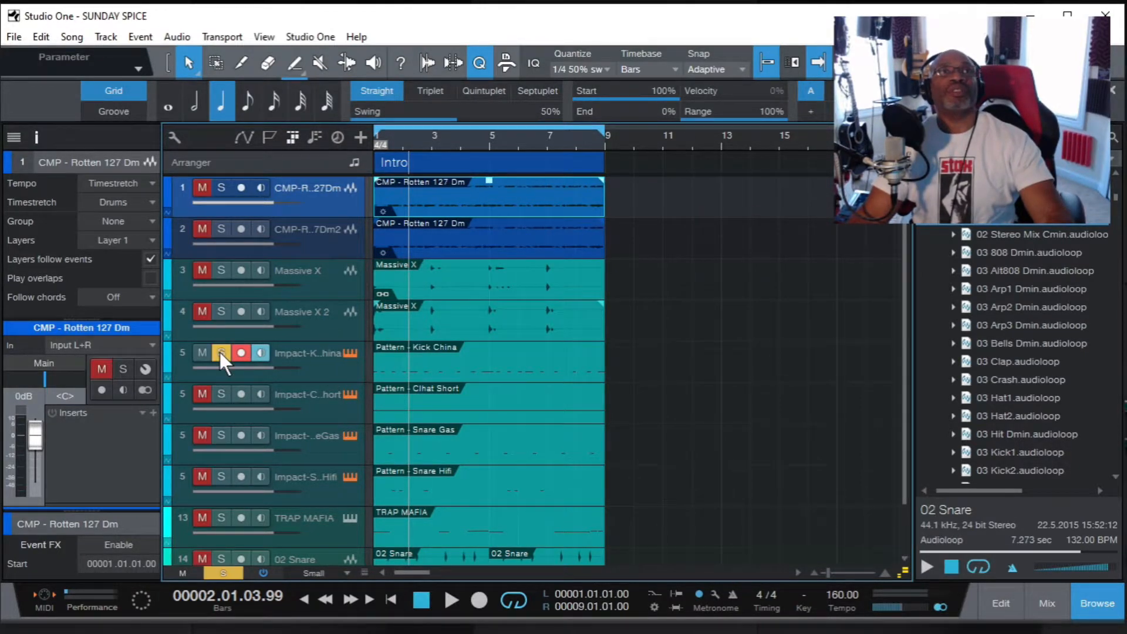
left_click(452, 601)
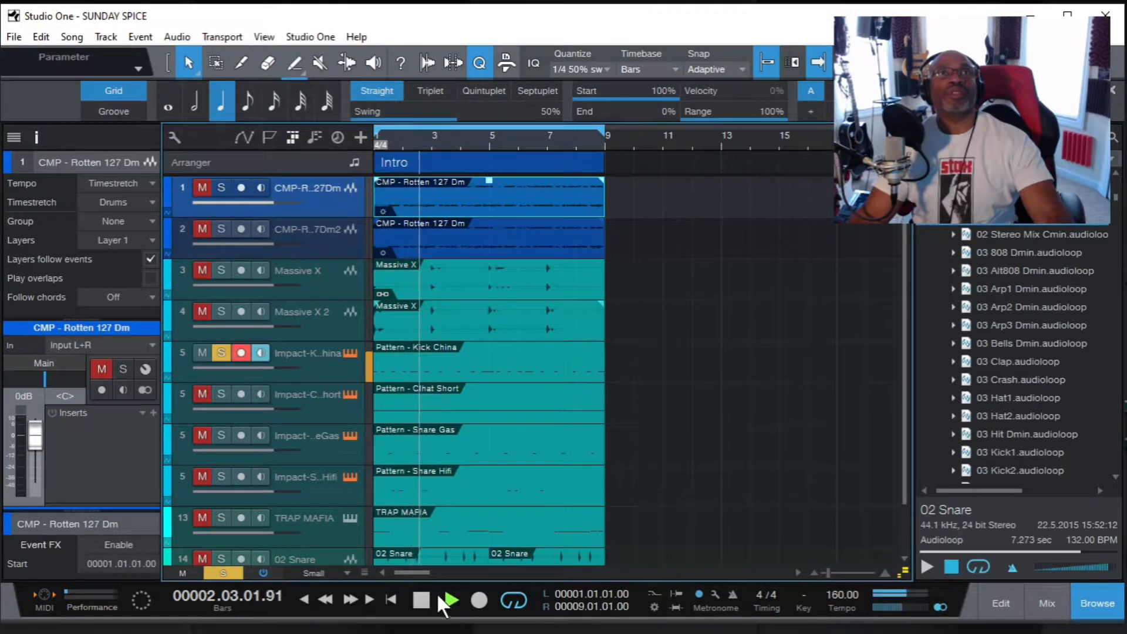
Stop playback and color tracks 1 to 4, from CMP - Rotten 127 Dm to Massive X 2, yellow-green.
left_click(329, 320)
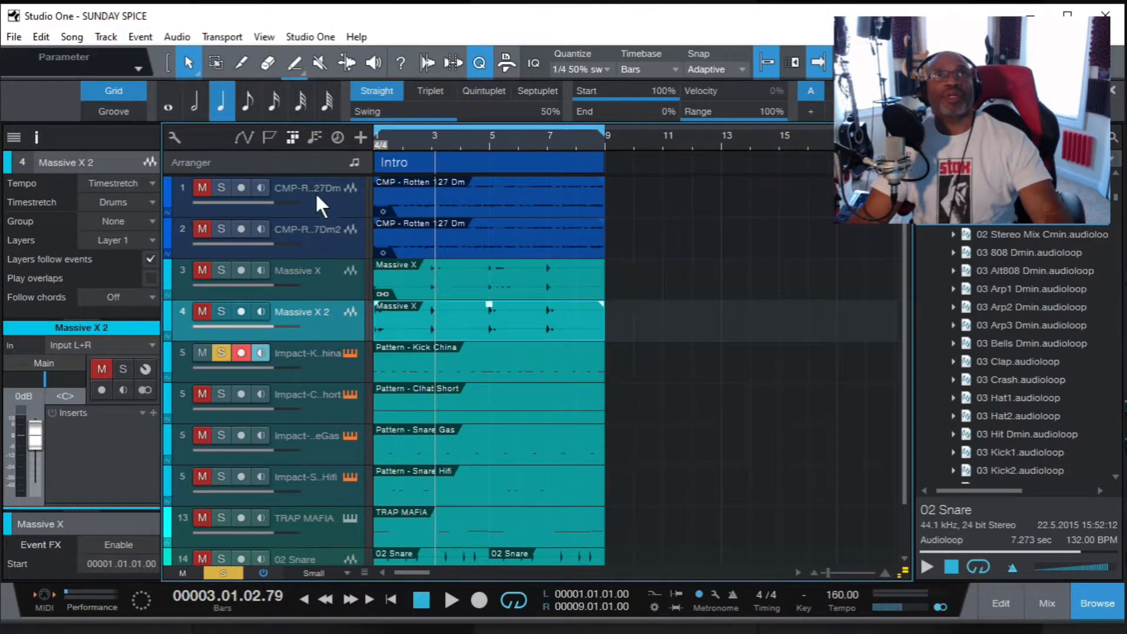
left_click(315, 194)
left_click(321, 325)
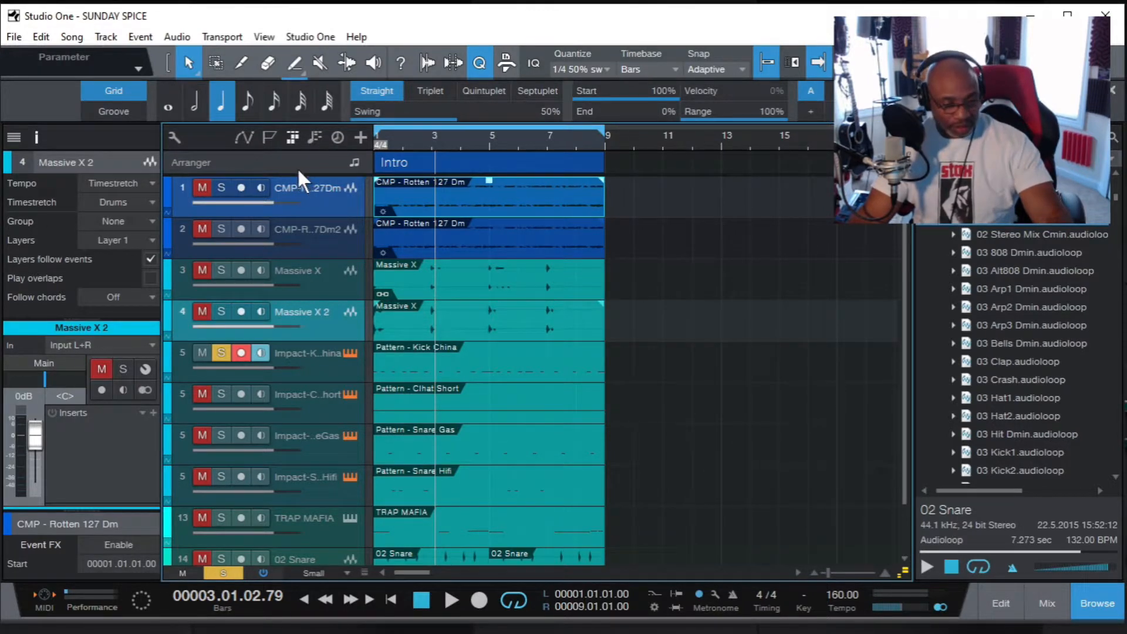
left_click(307, 188)
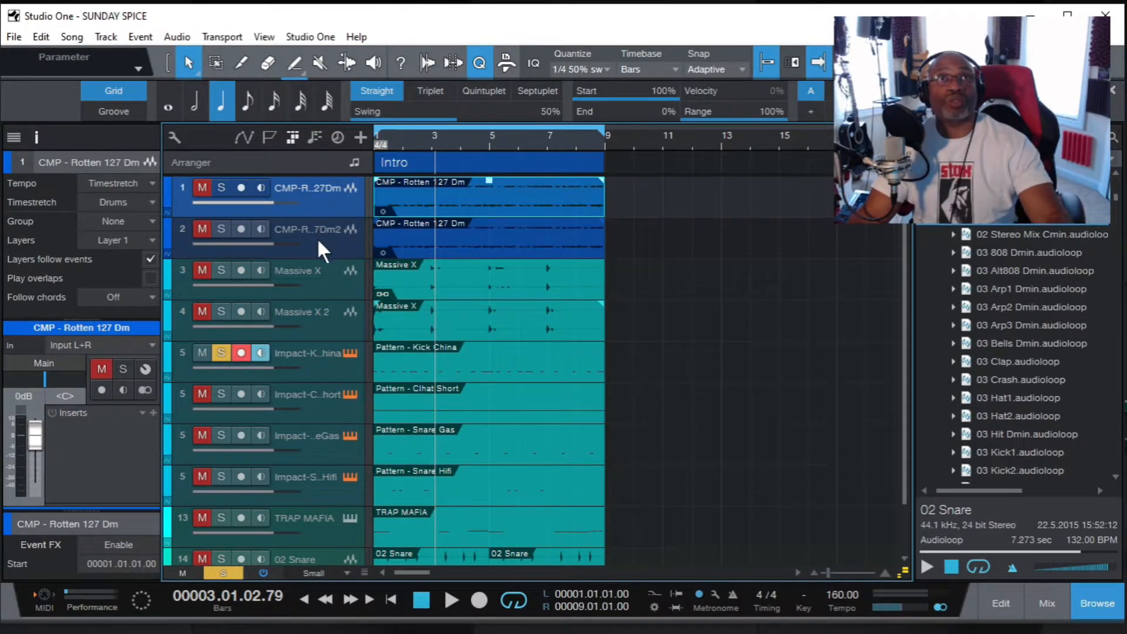
left_click(322, 319)
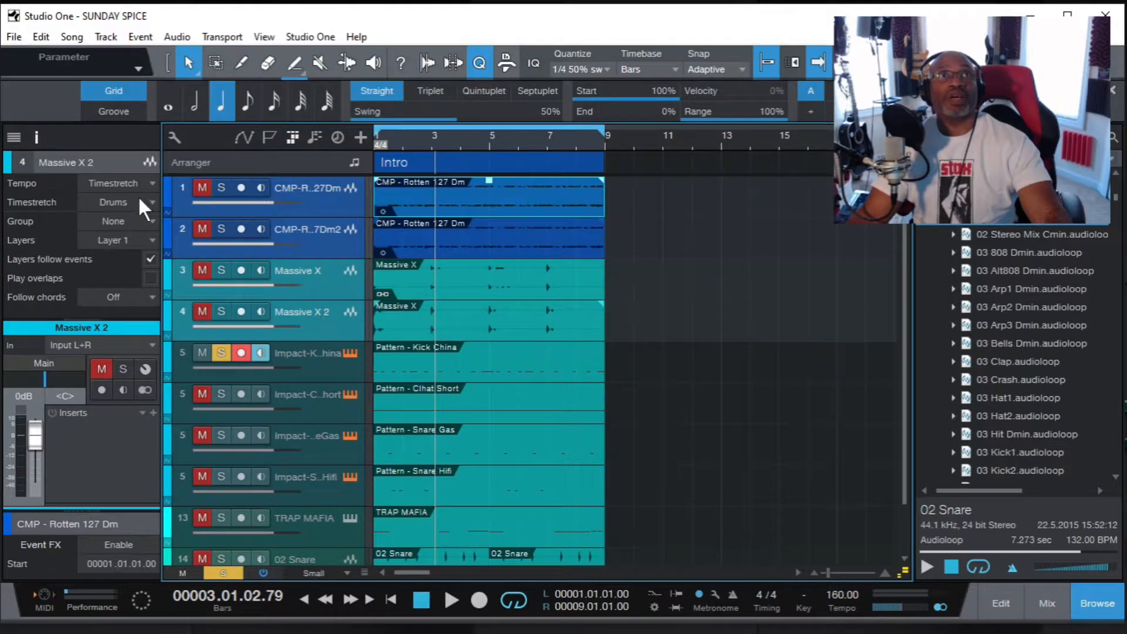
left_click(169, 202)
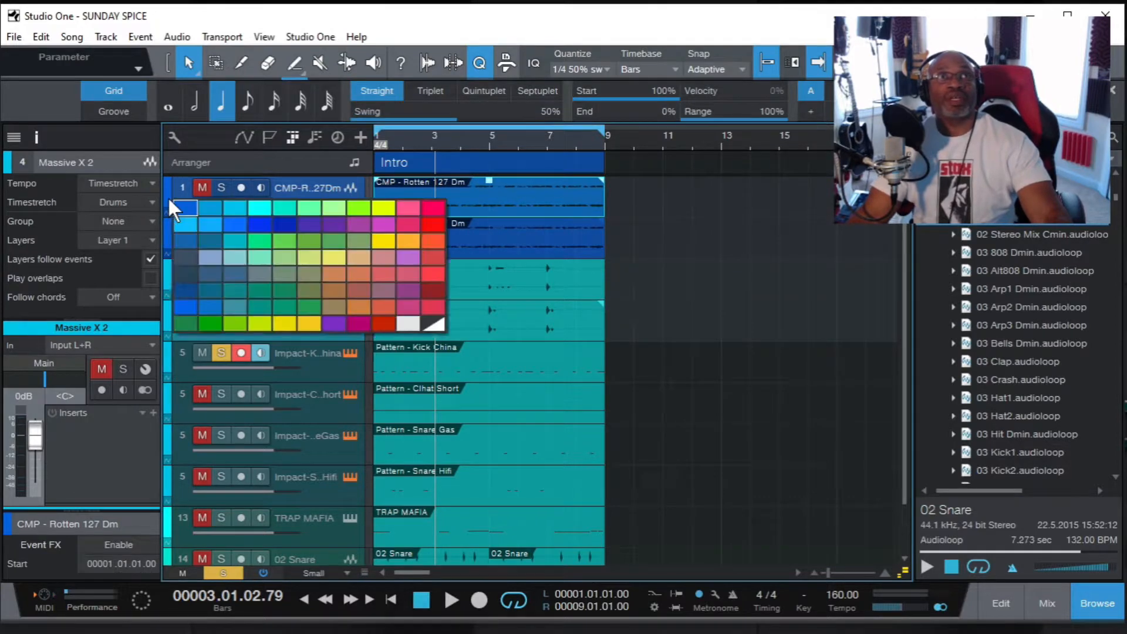
left_click(257, 323)
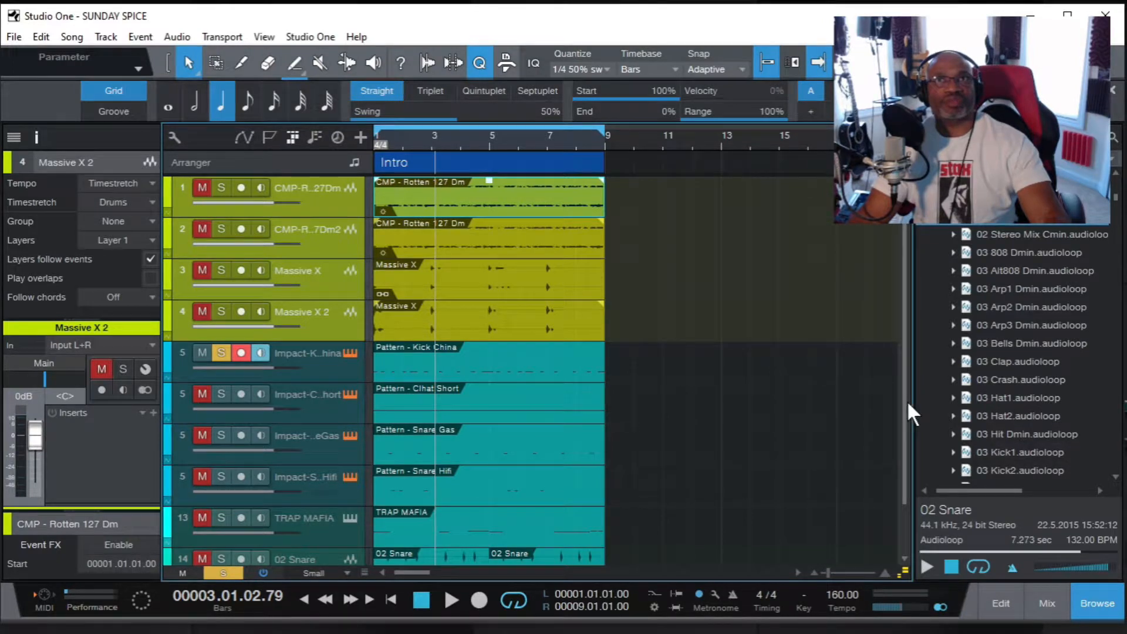
Move the TRAP MAFIA track directly below Massive X 2 and give it the same yellow-green color.
scroll(907, 401, "down", 2)
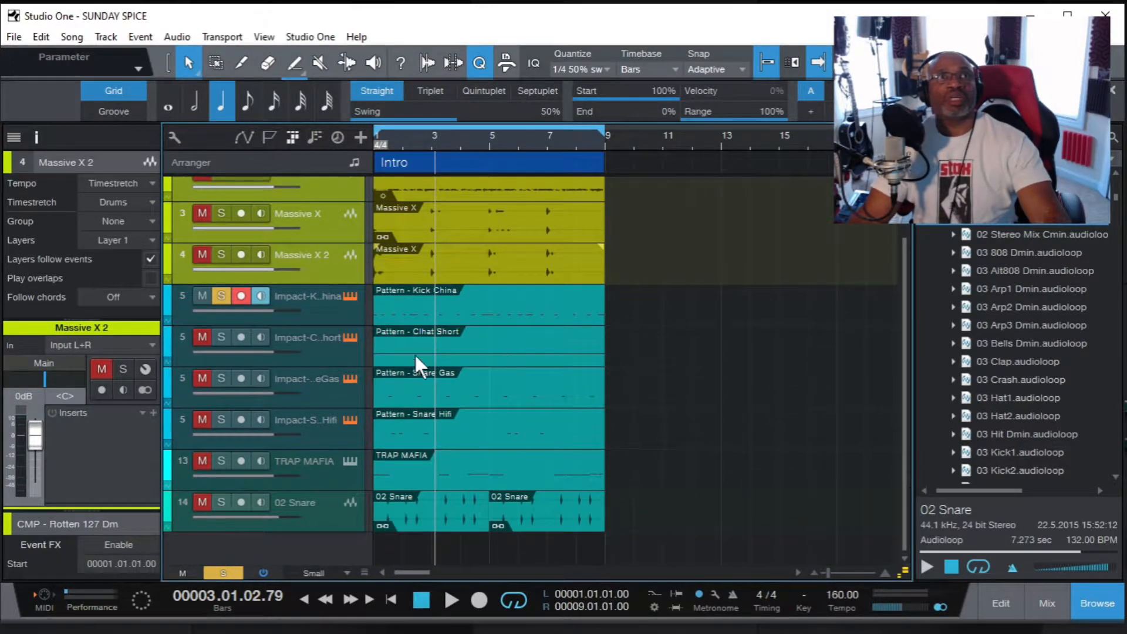
left_click(317, 464)
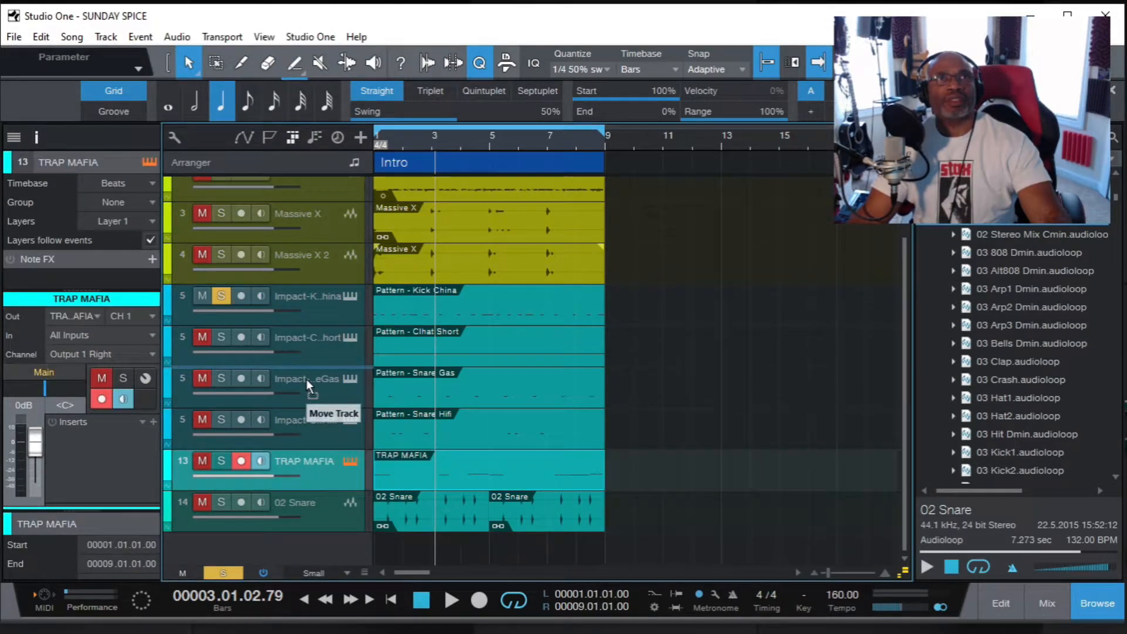
left_click_drag(292, 323, 294, 298)
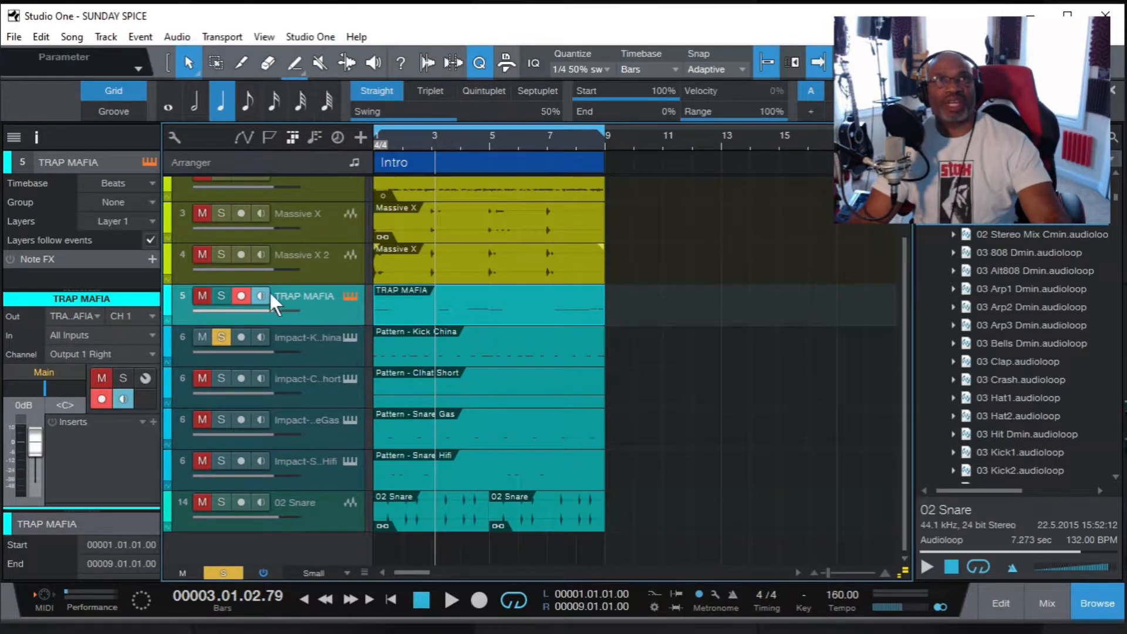
left_click(165, 297)
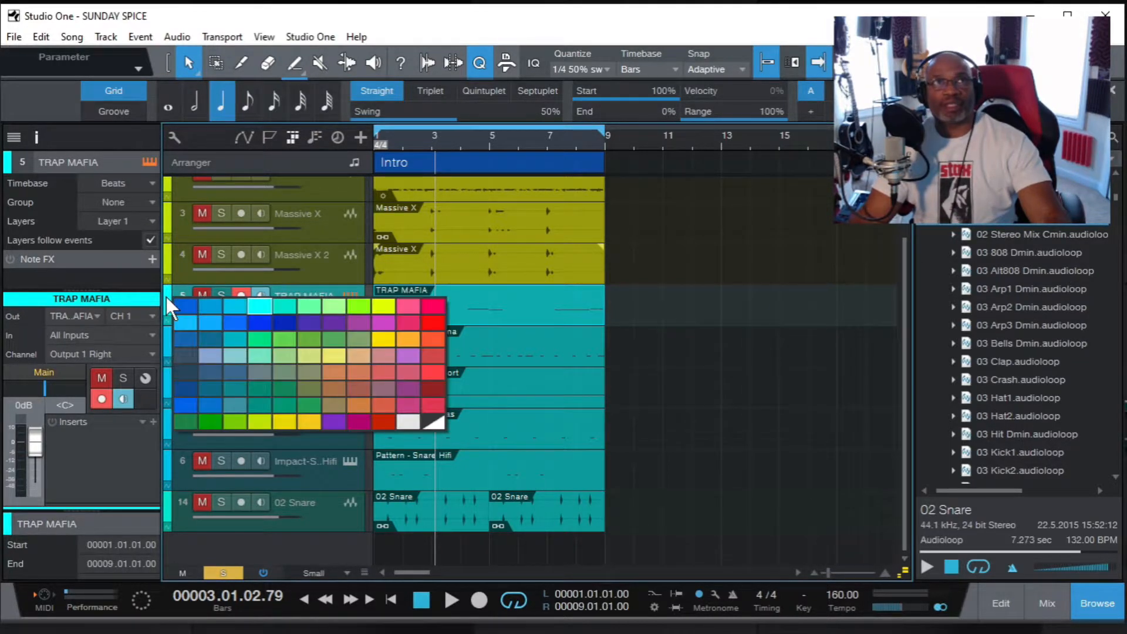
left_click(262, 417)
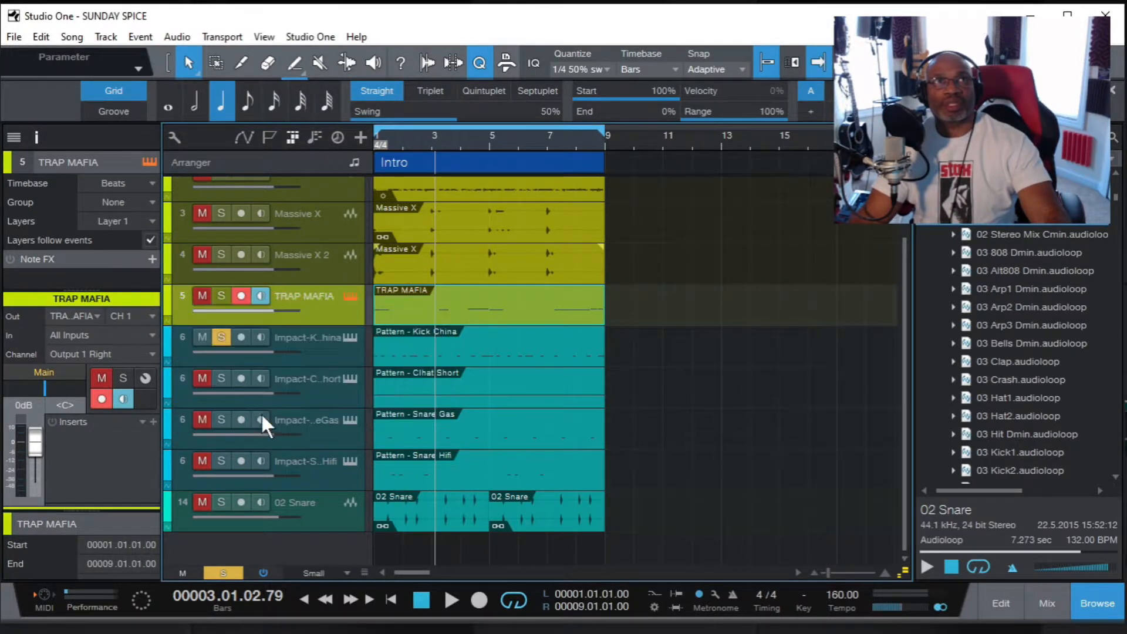
left_click(314, 255)
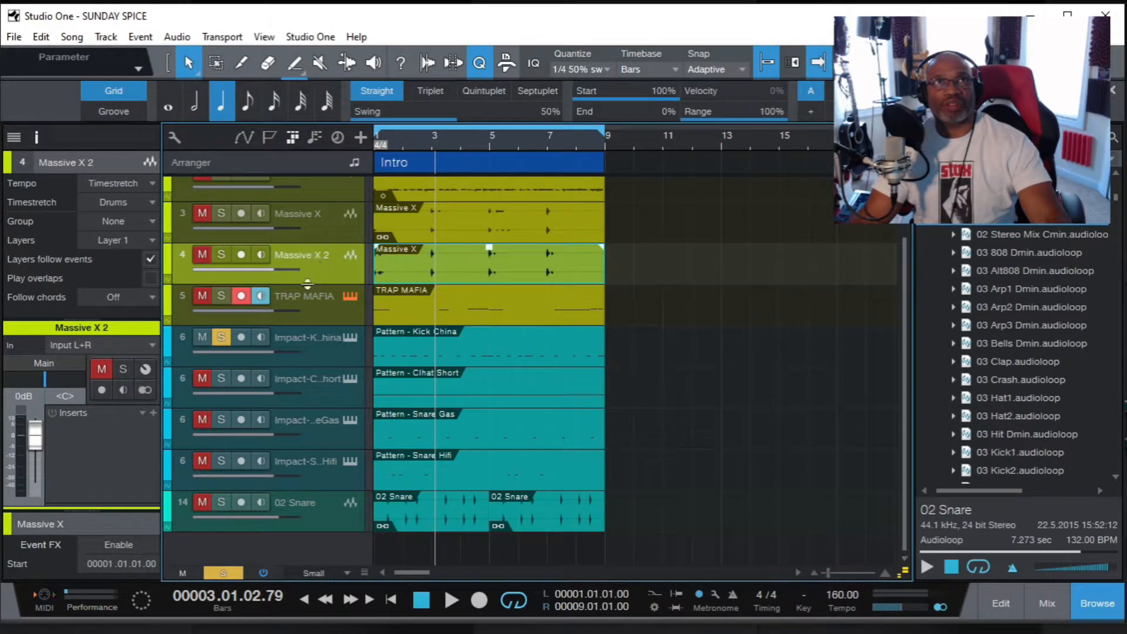
left_click(308, 298)
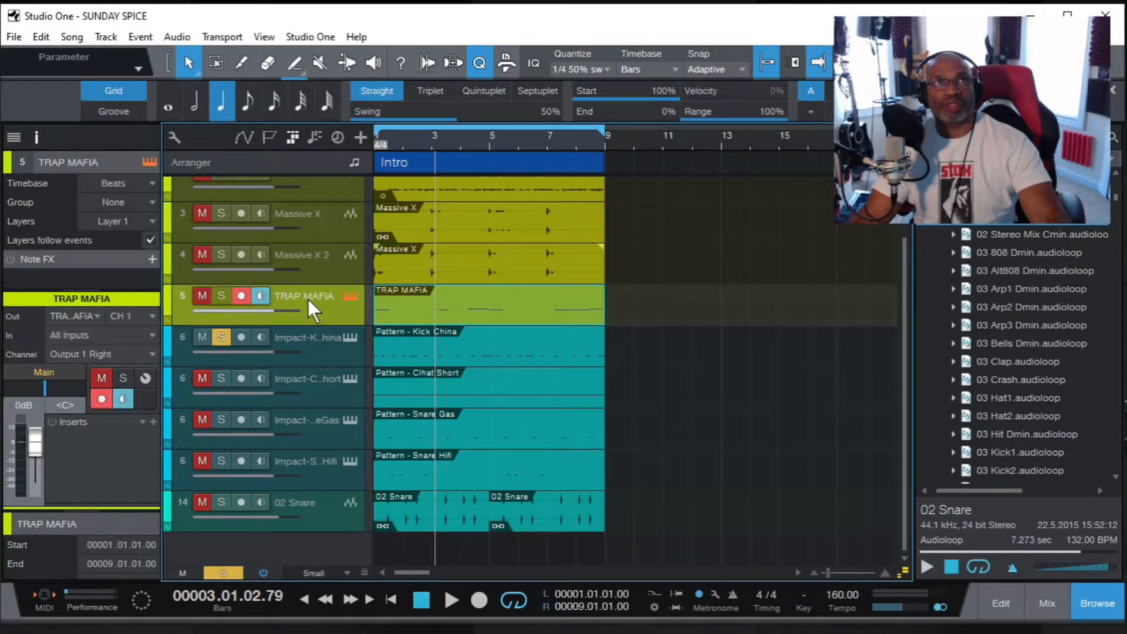
Color the four Impact drum tracks and the 02 Snare track tan, and clear all solos.
left_click(305, 341)
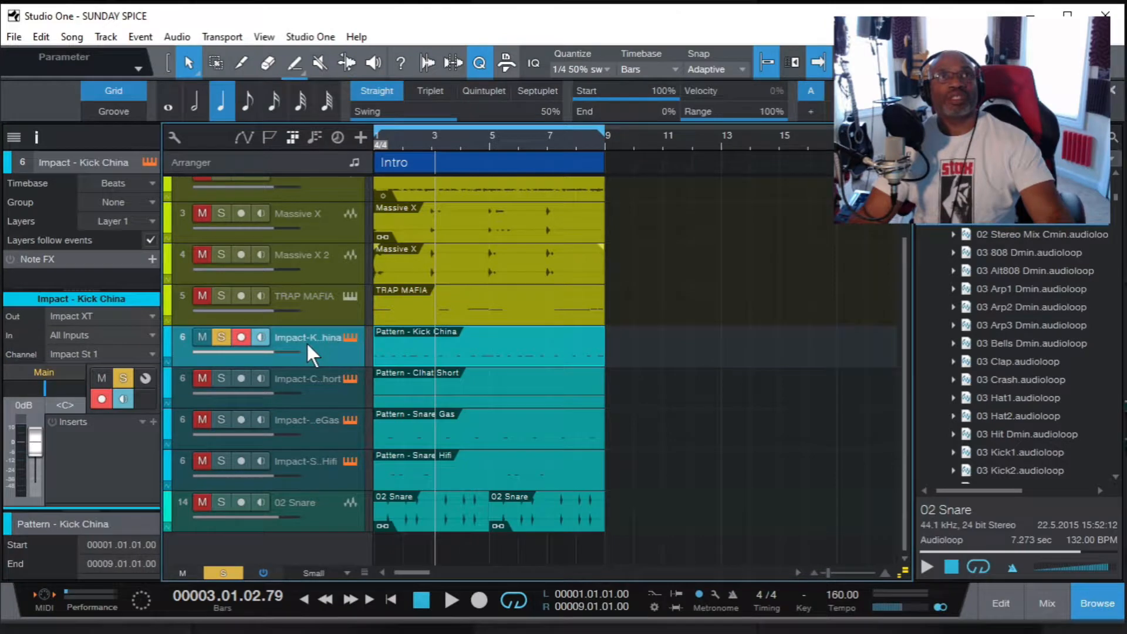
left_click(323, 505)
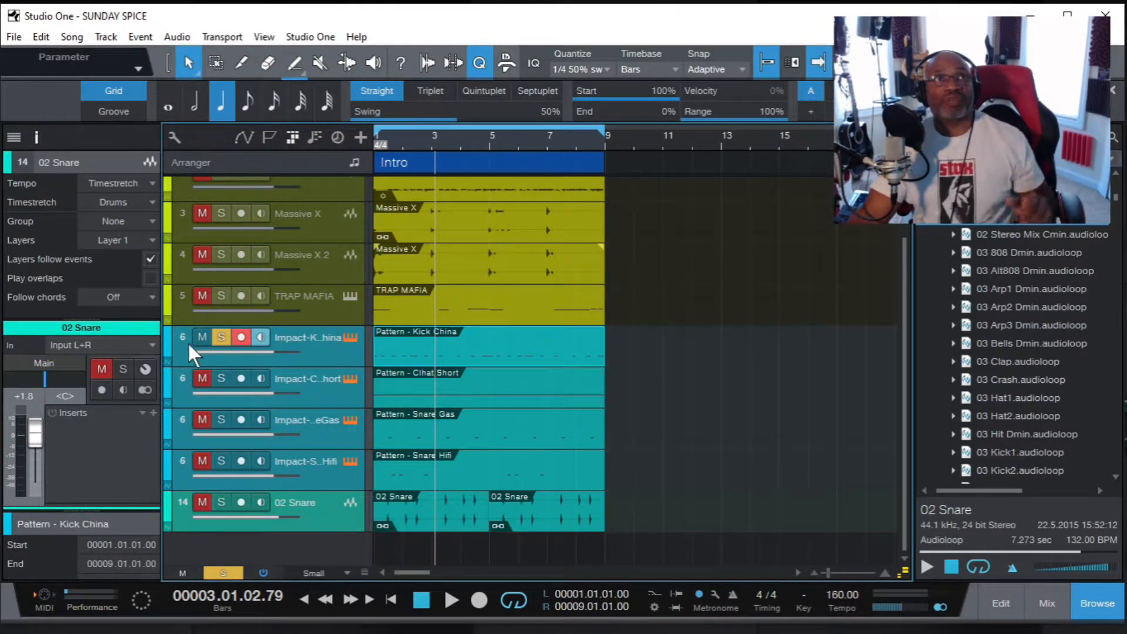
left_click(165, 345)
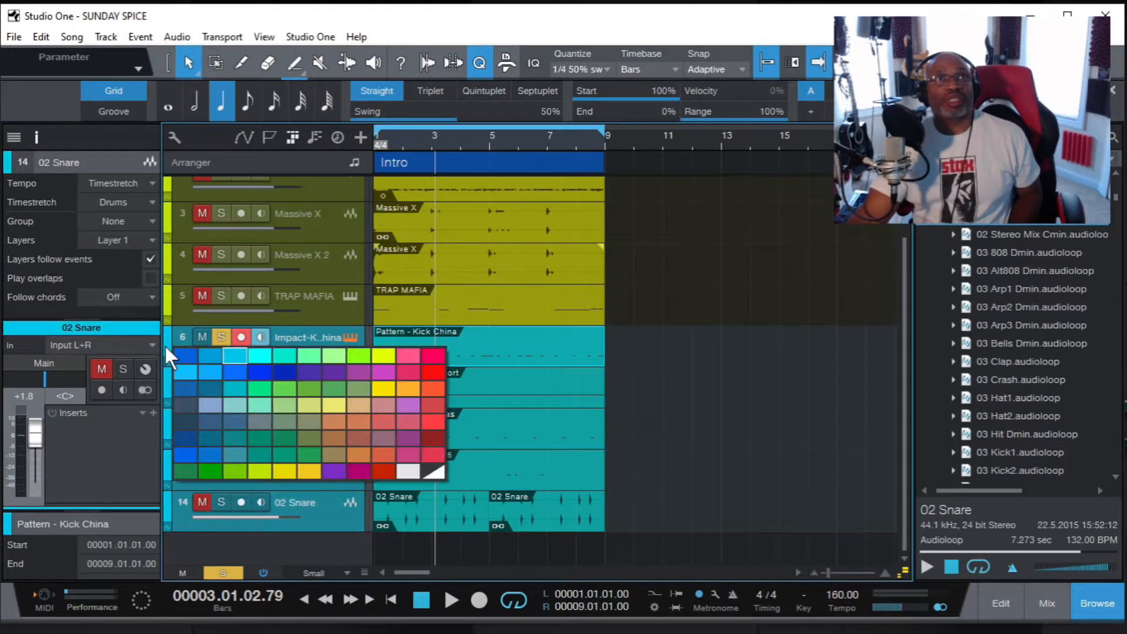
left_click(338, 449)
left_click_drag(903, 326, 918, 350)
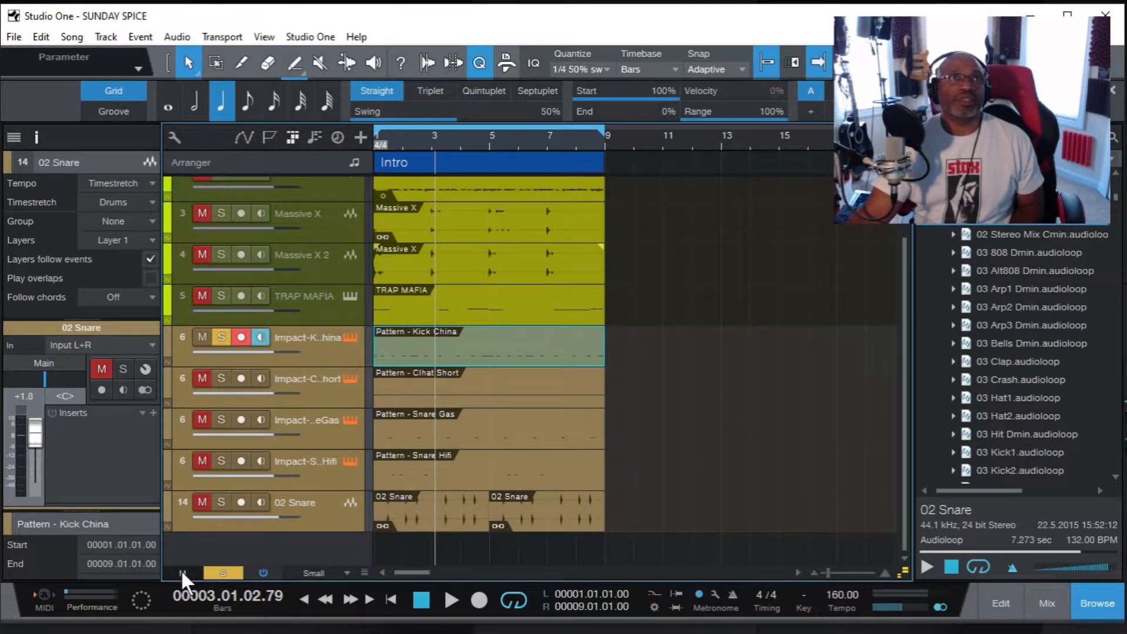
left_click(227, 571)
left_click(227, 571)
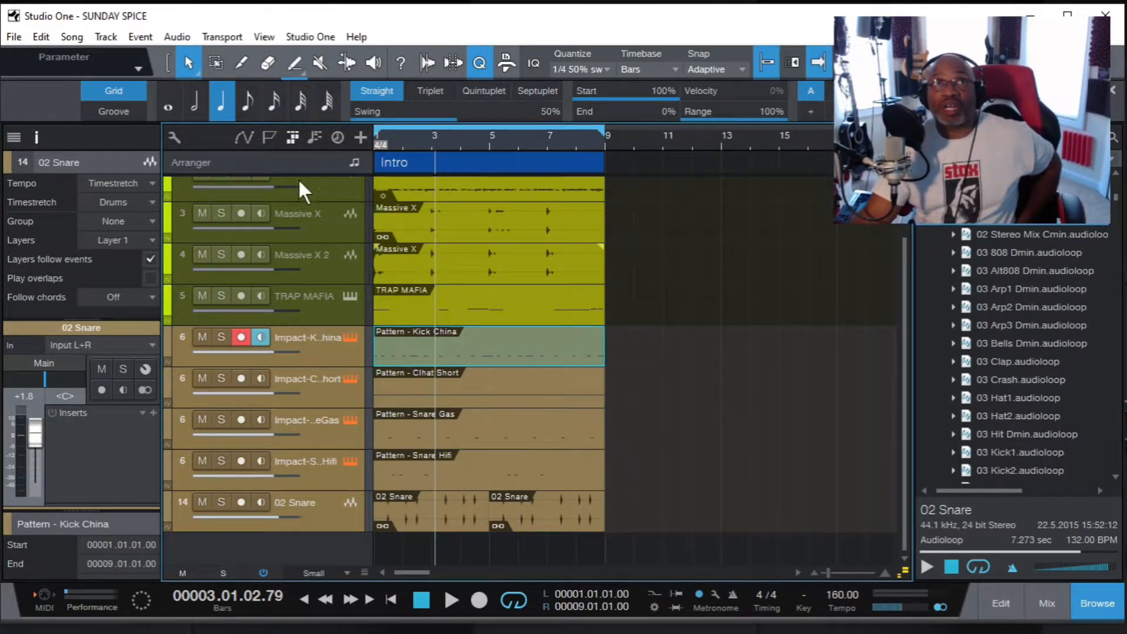
Select the Massive X track, view its channel color in the mixer, and close the mixer.
left_click(327, 215)
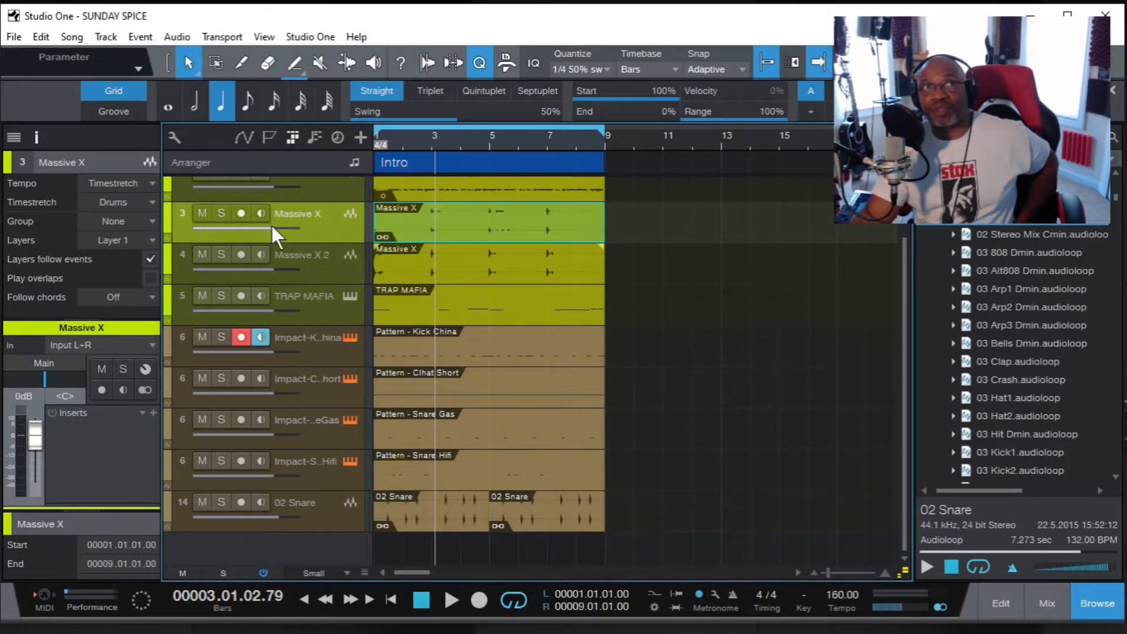
left_click(1042, 599)
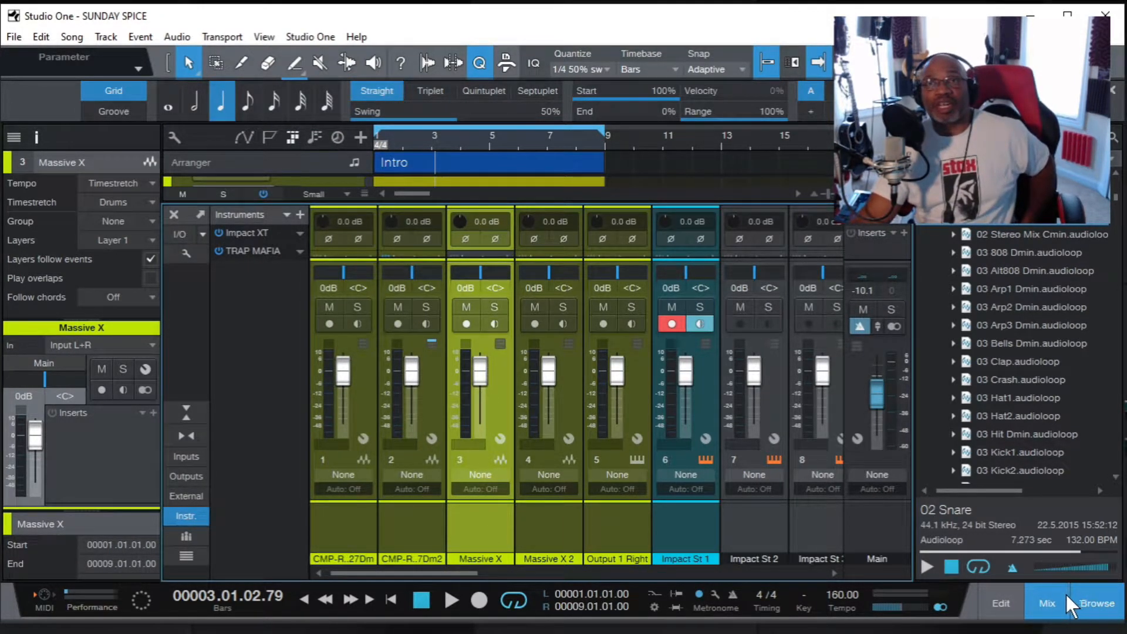
left_click(1040, 597)
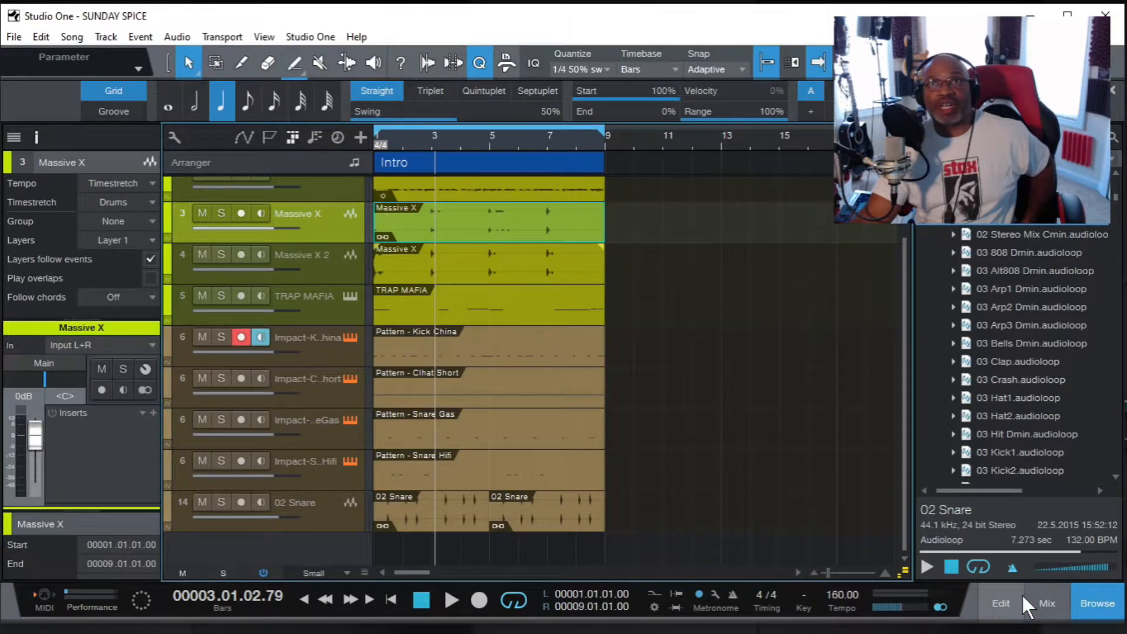
Select the Kick China pattern and the 02 Snare track in turn to compare their channel colors in the mixer.
left_click(502, 347)
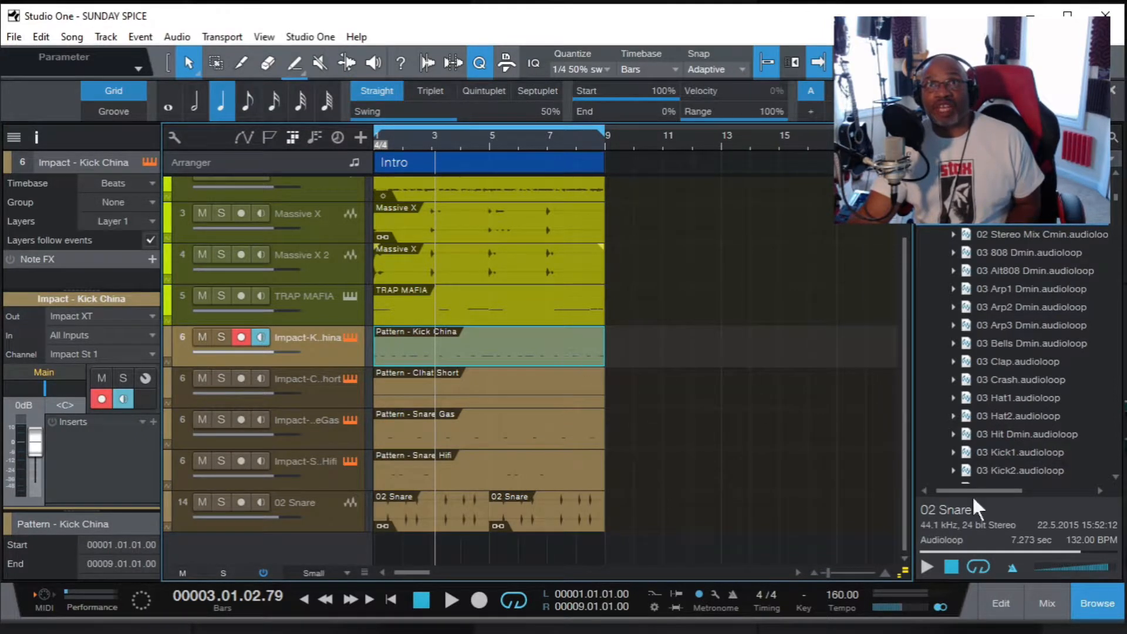
left_click(1040, 599)
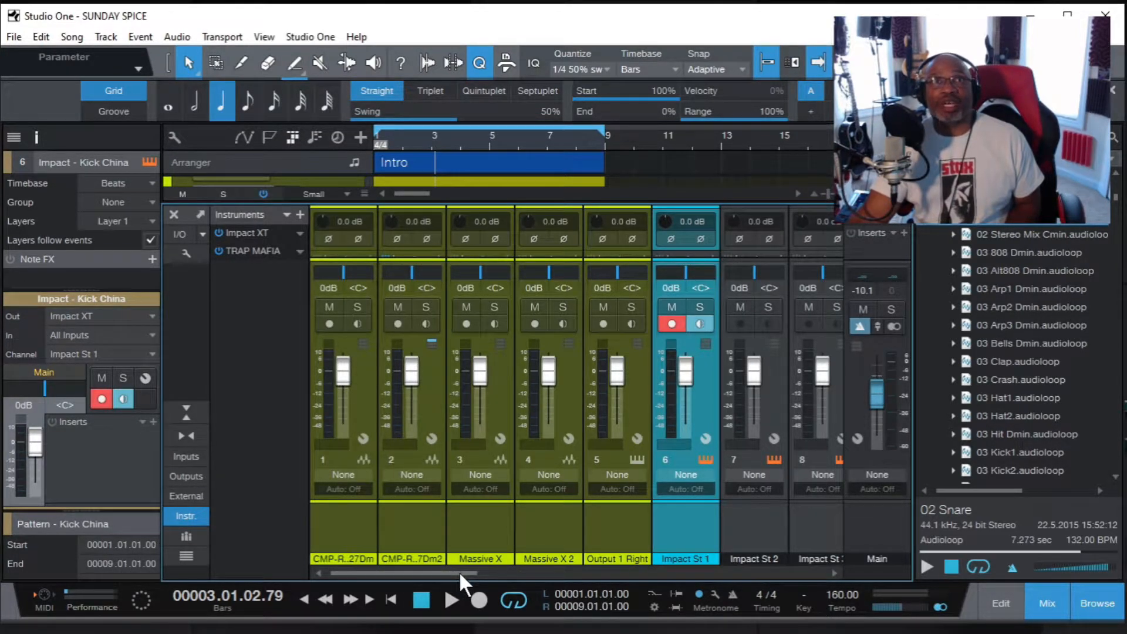
left_click_drag(461, 572, 337, 559)
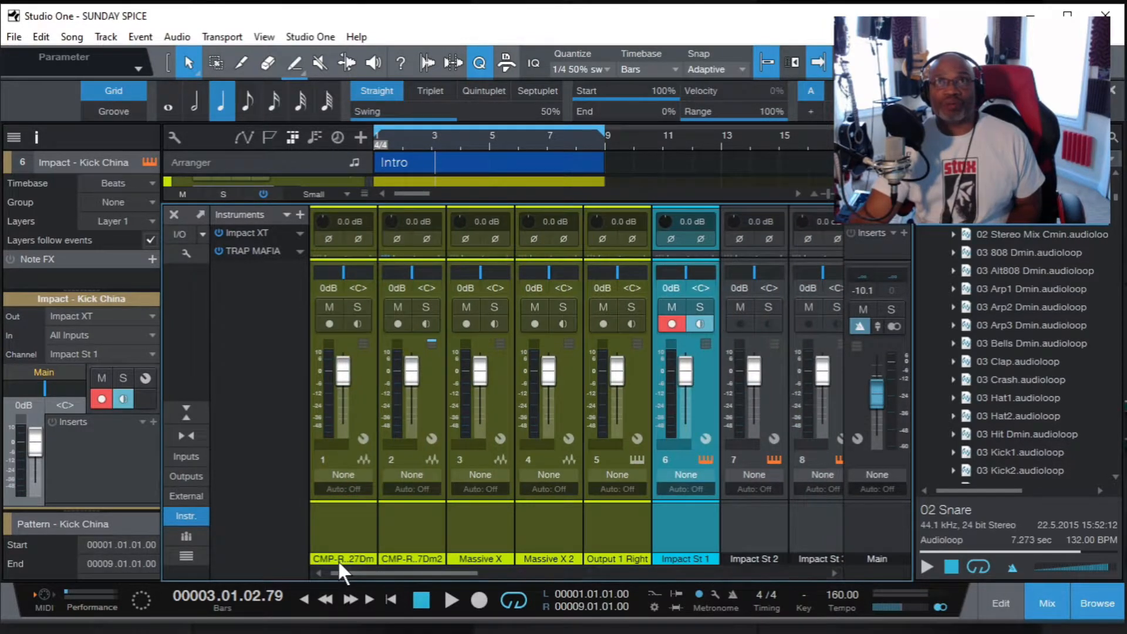
left_click(1040, 602)
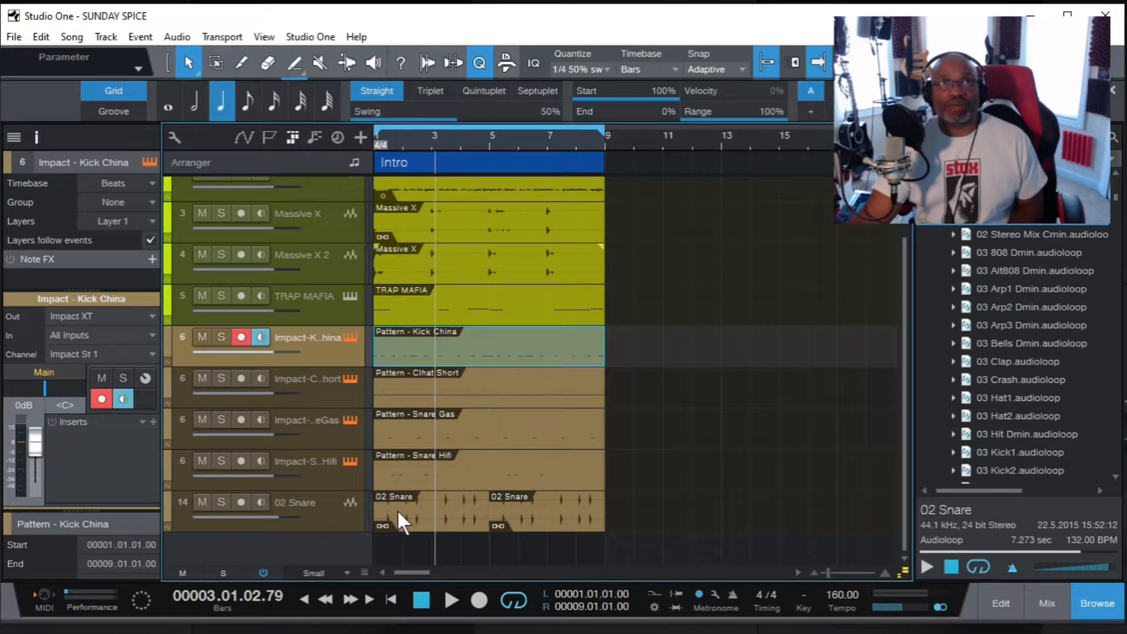
left_click(332, 503)
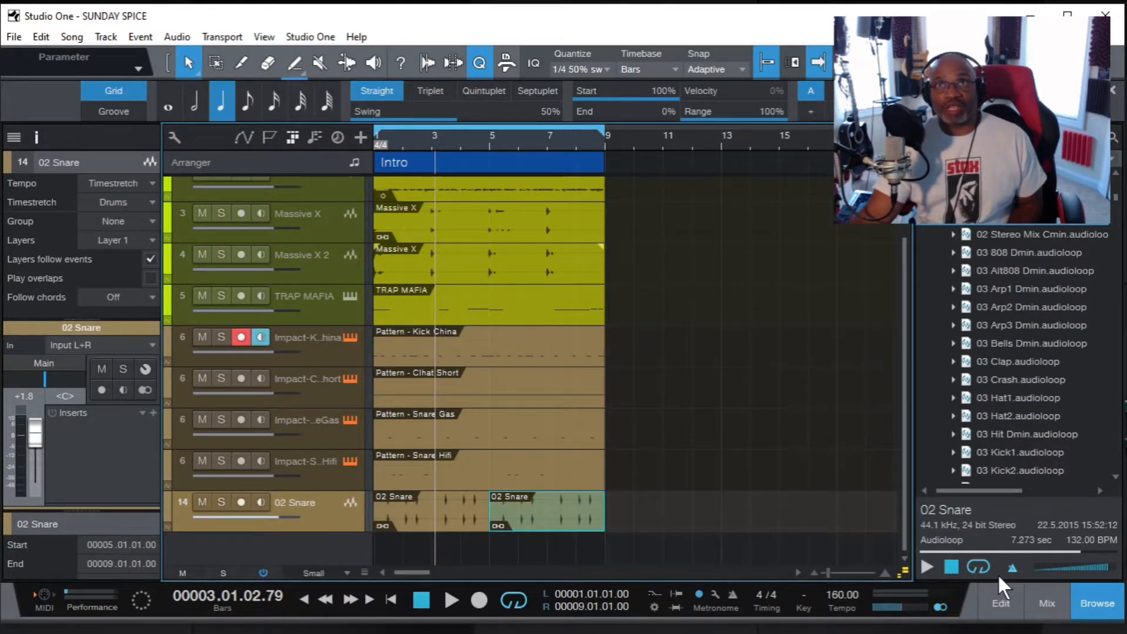
left_click(1042, 599)
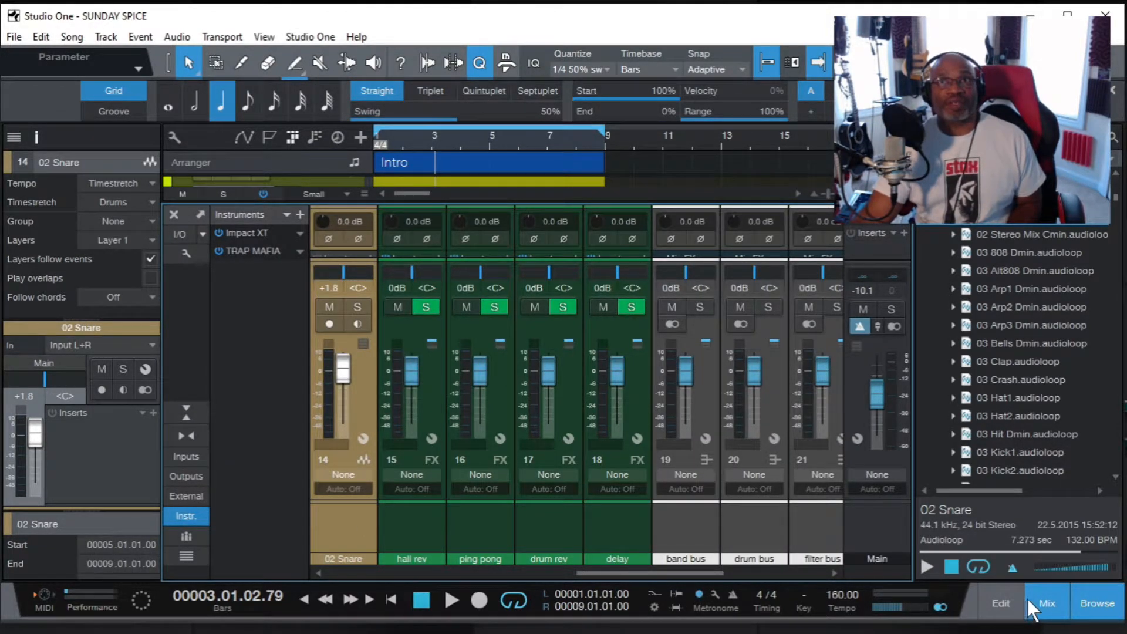
Close the mixer and bounce the Kick China, Clhat Short, Snare Gas and Snare Hifi patterns together to audio tracks.
left_click(1043, 599)
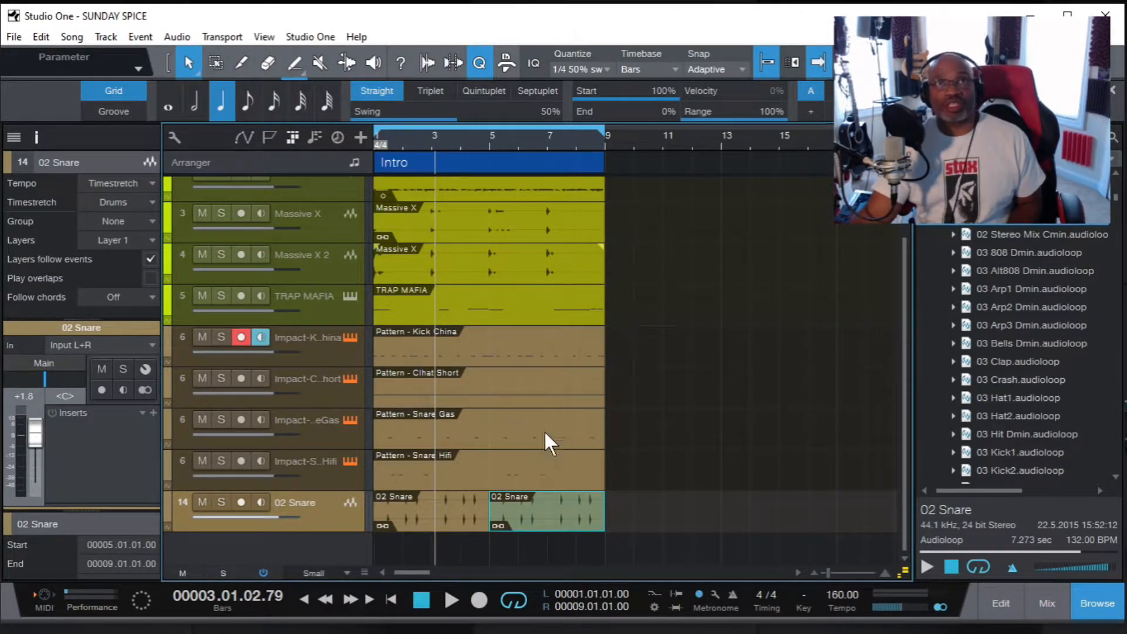
left_click(543, 346)
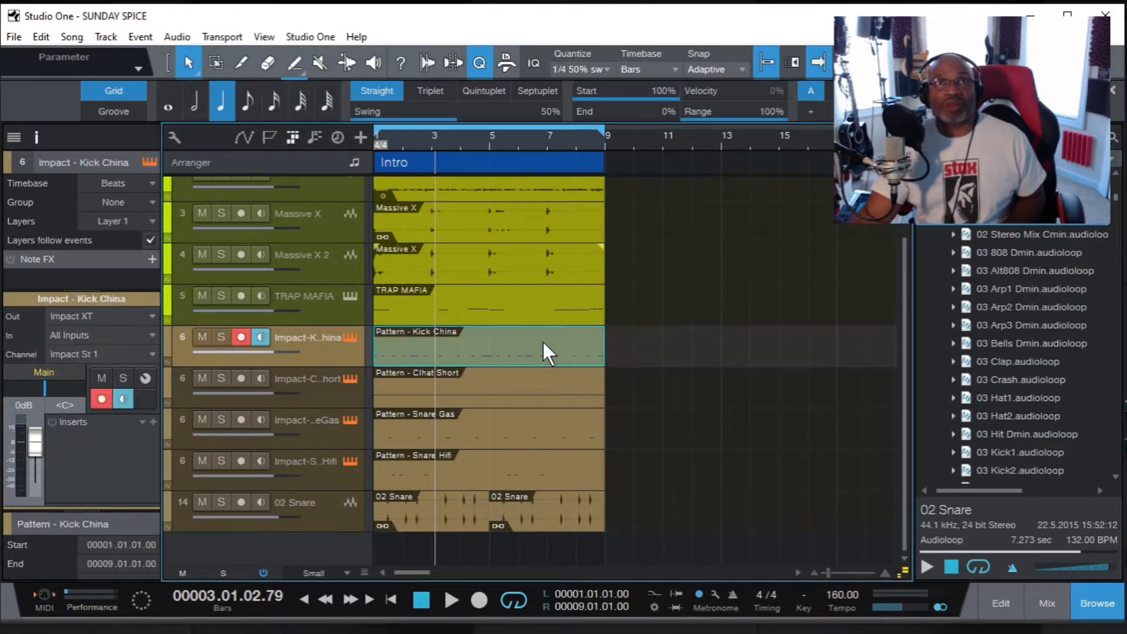
left_click(565, 466, "shift")
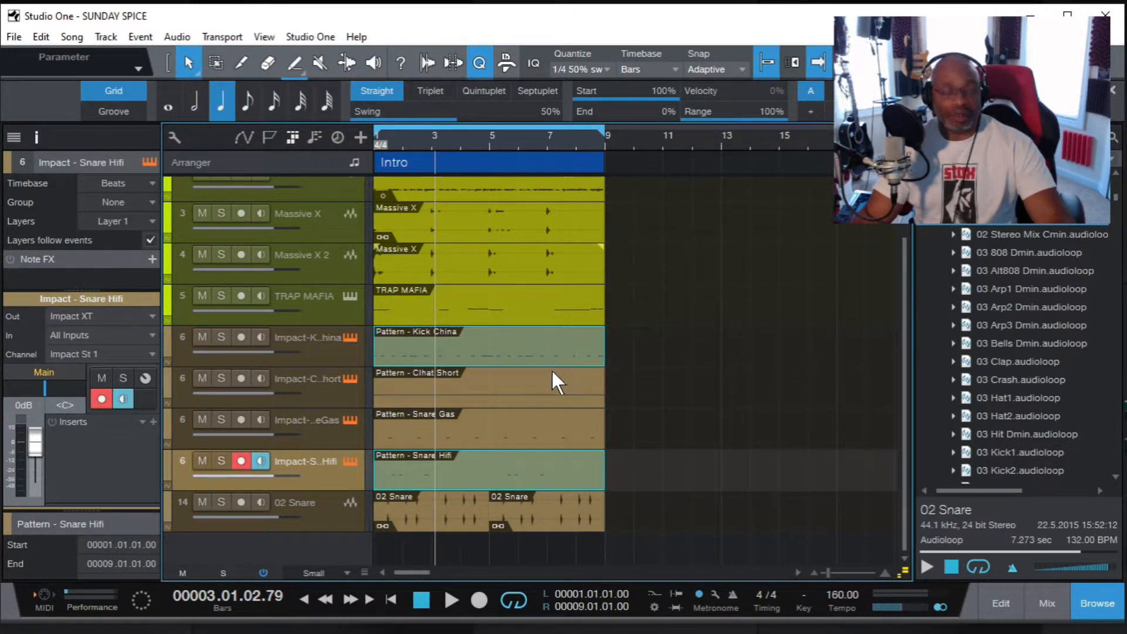
left_click(329, 348)
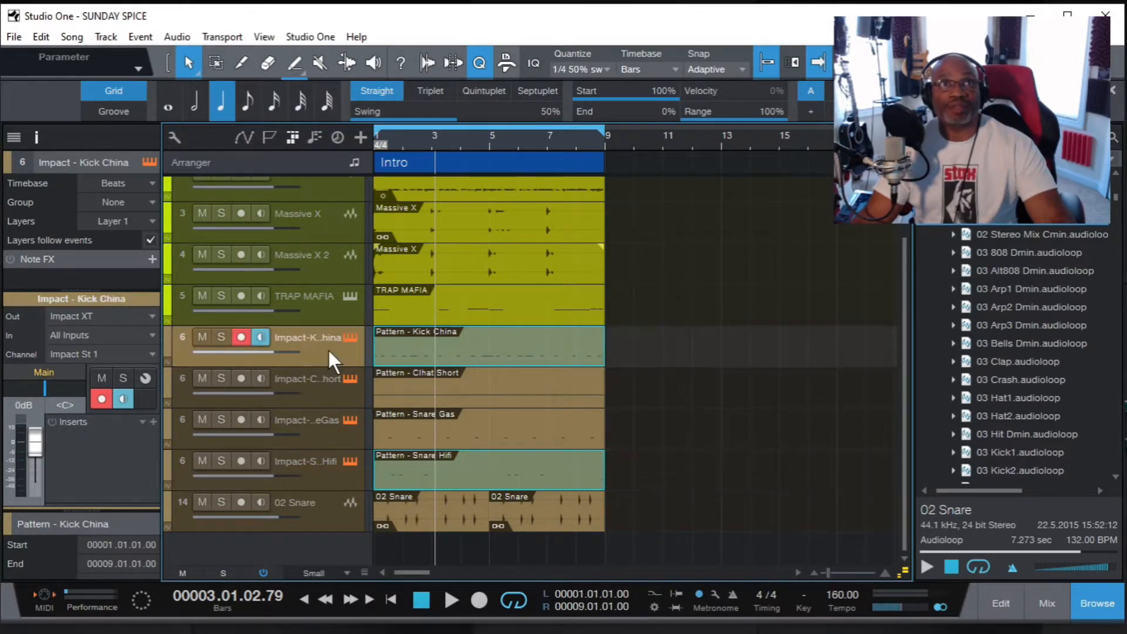
left_click(337, 469)
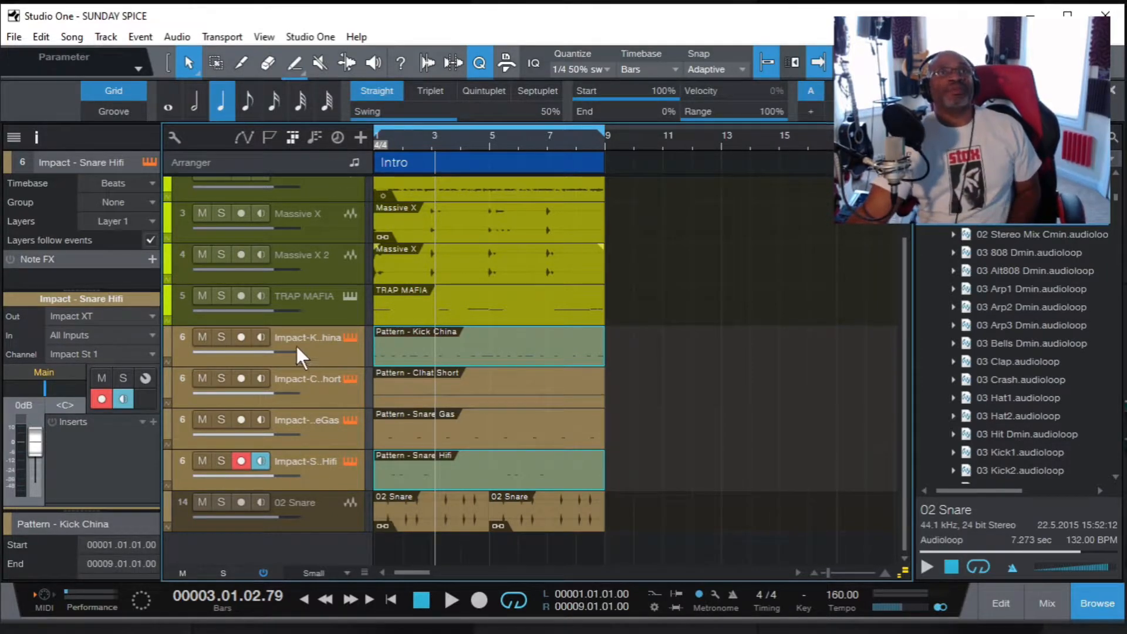
left_click(650, 369)
left_click_drag(624, 347, 367, 460)
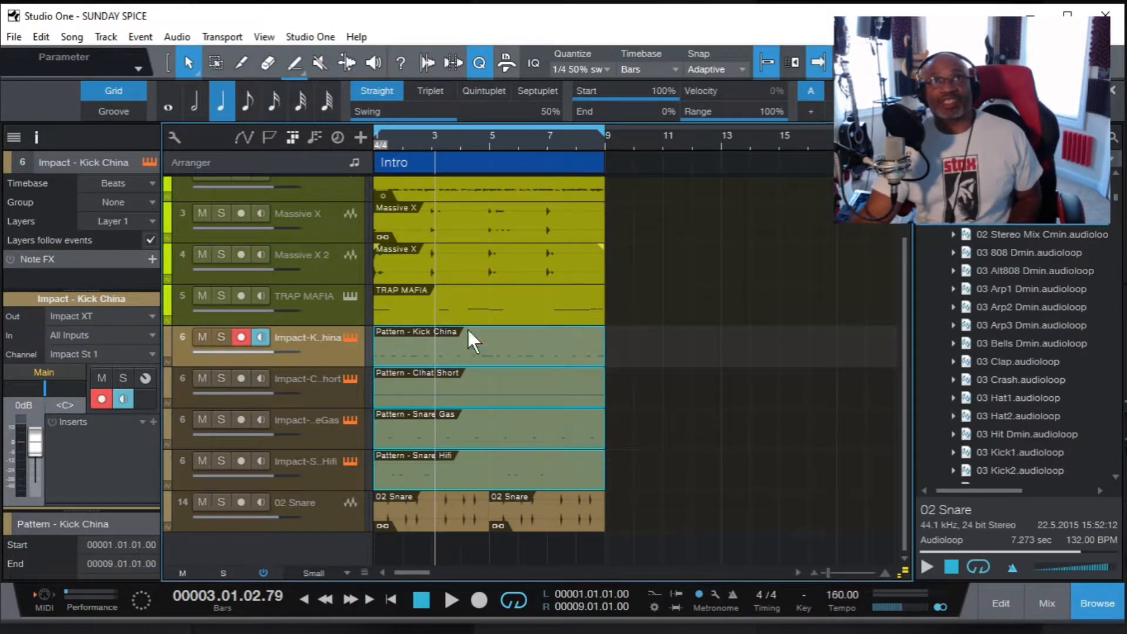
left_click(669, 352)
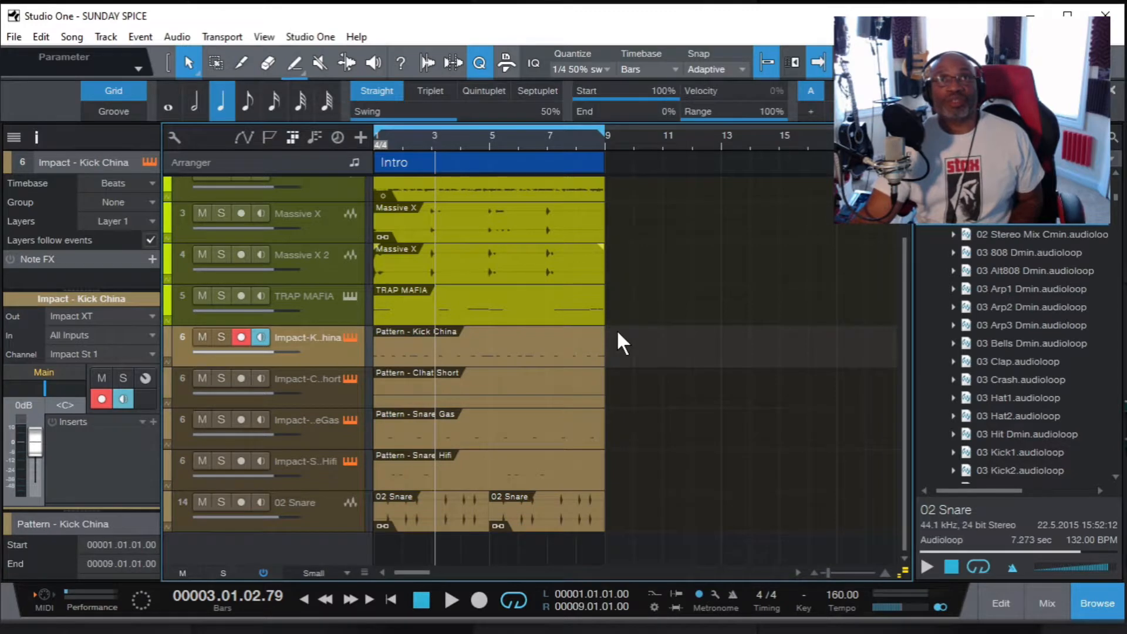
left_click_drag(618, 412, 364, 472)
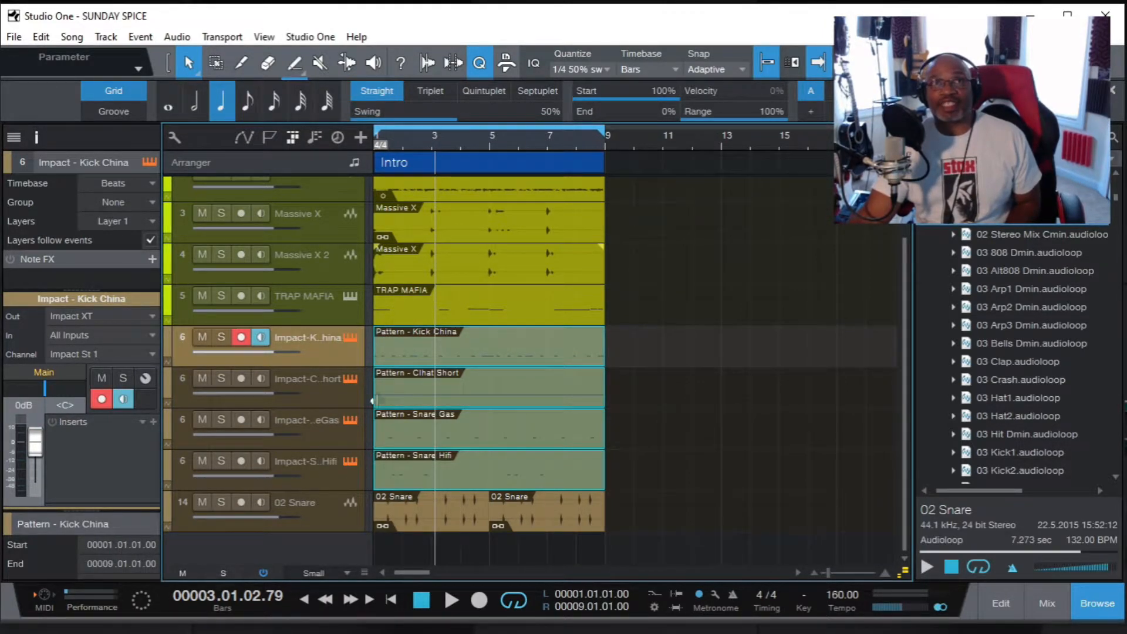
right_click(505, 343)
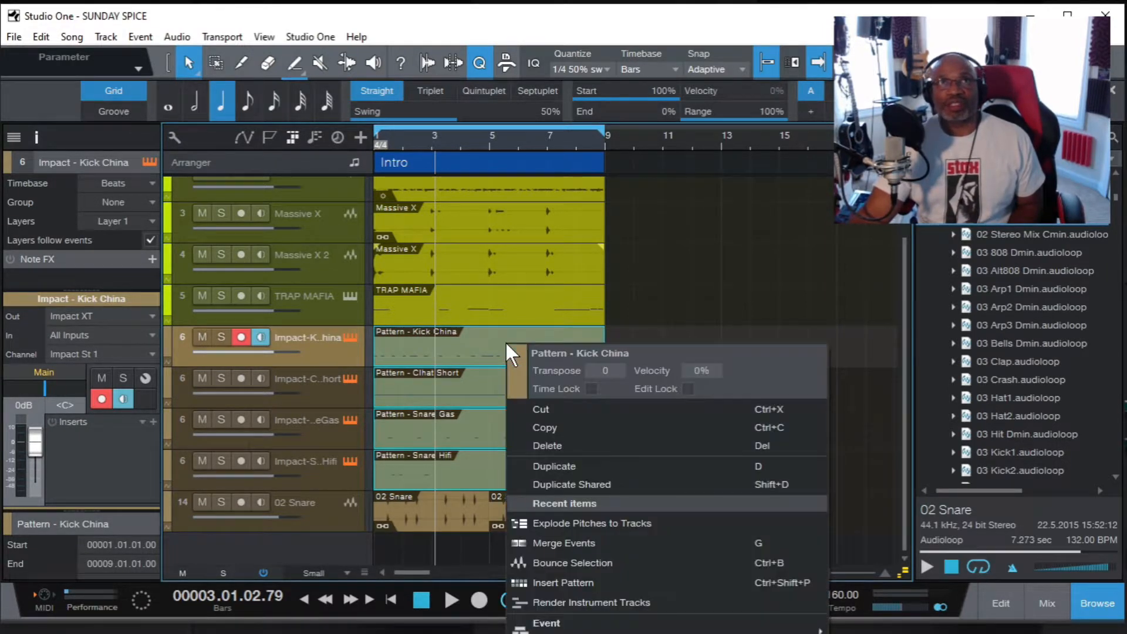
left_click(573, 563)
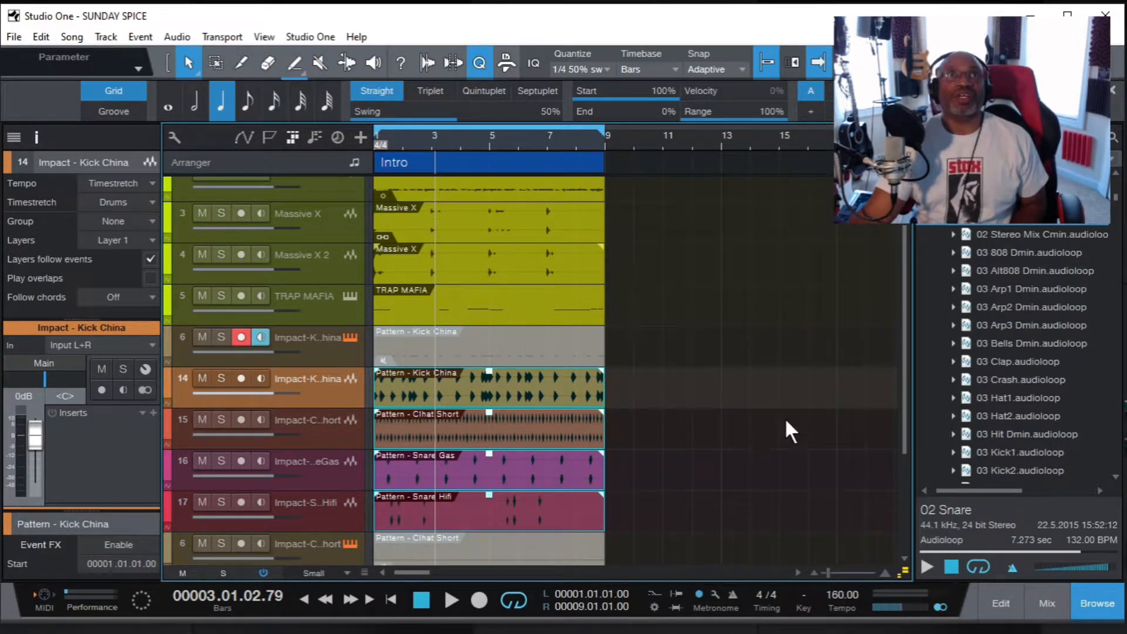
Remove the original Impact - Kick China instrument track together with its instrument, keeping the bounced audio track.
left_click_drag(906, 353, 920, 439)
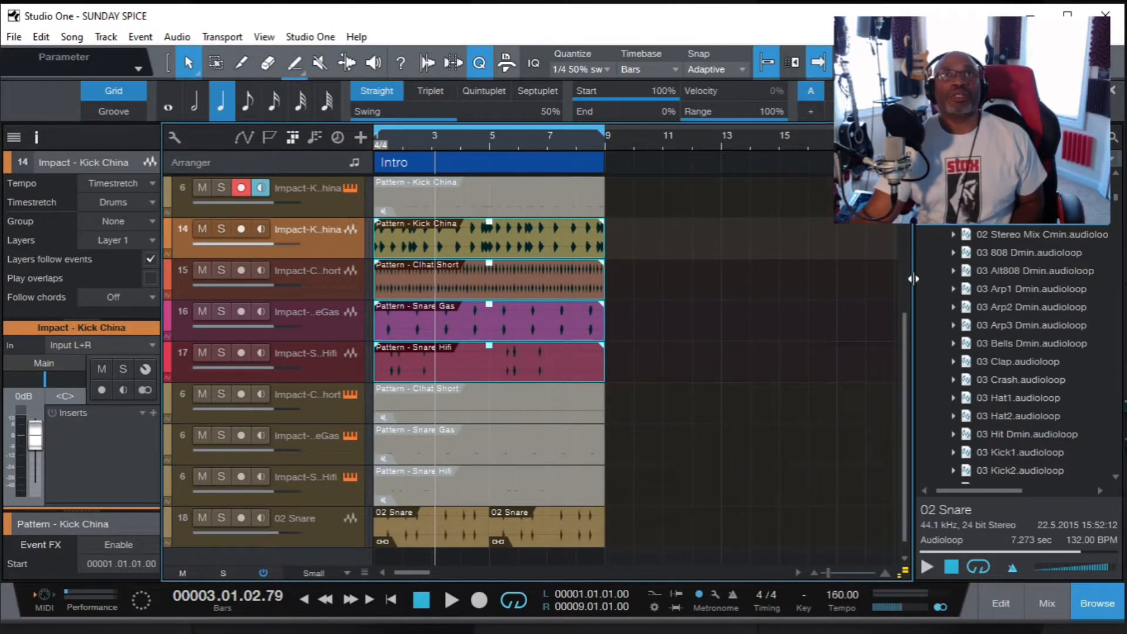
left_click_drag(901, 320, 887, 272)
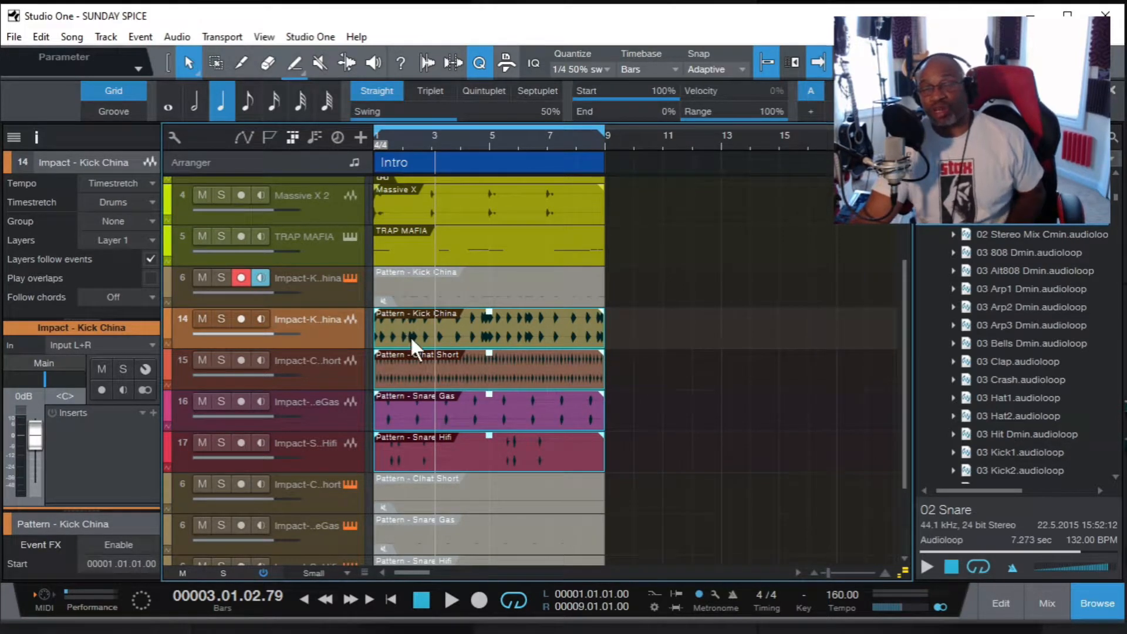
left_click(324, 277)
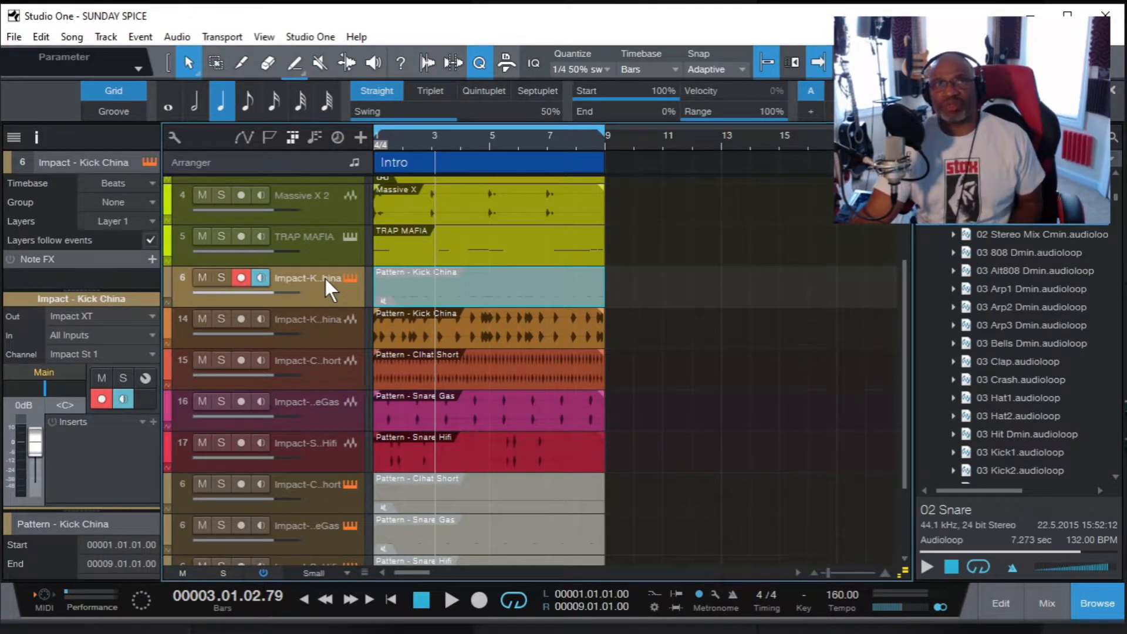
right_click(325, 278)
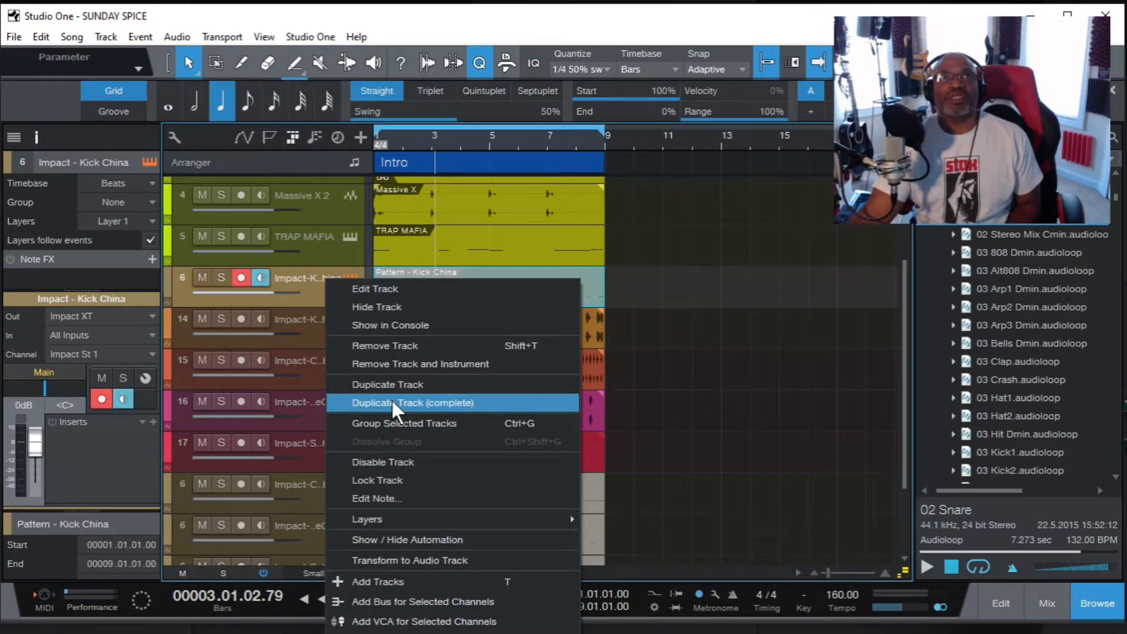
left_click(393, 363)
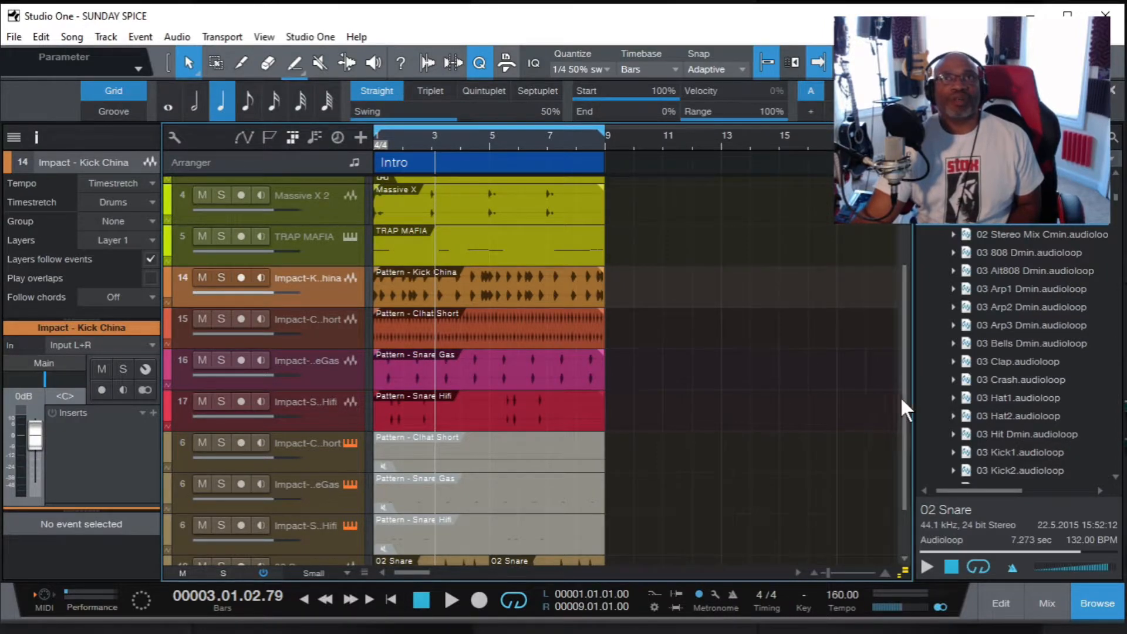
Remove the remaining Clhat Short, Snare Gas and Snare Hifi instrument tracks together with their instruments.
left_click_drag(903, 397, 910, 434)
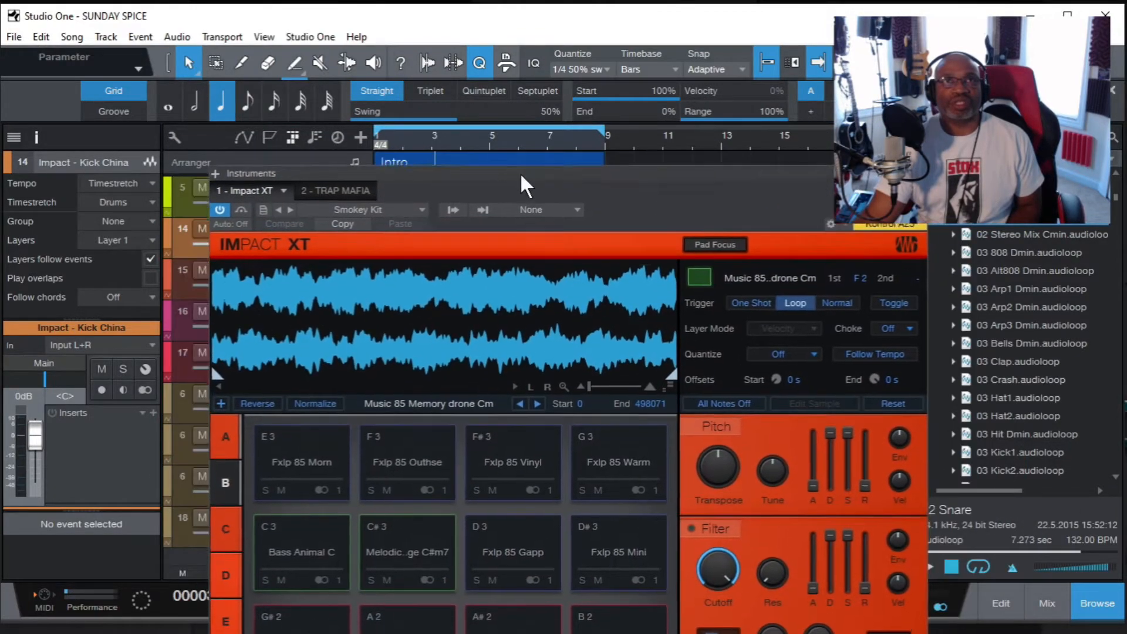
left_click_drag(521, 174, 542, 633)
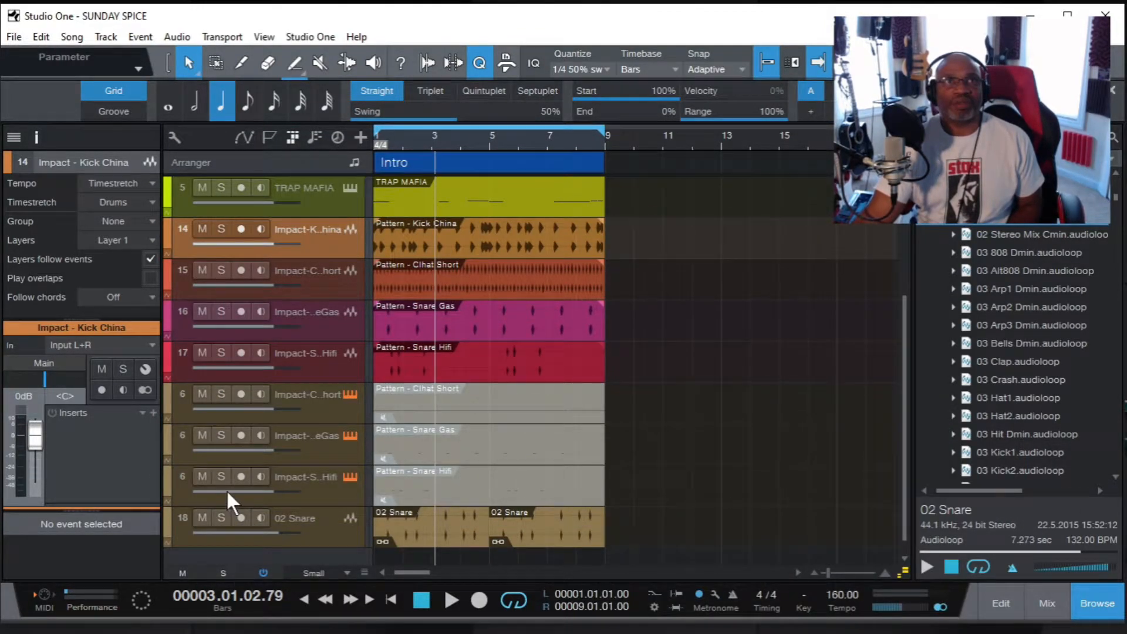
left_click(321, 400)
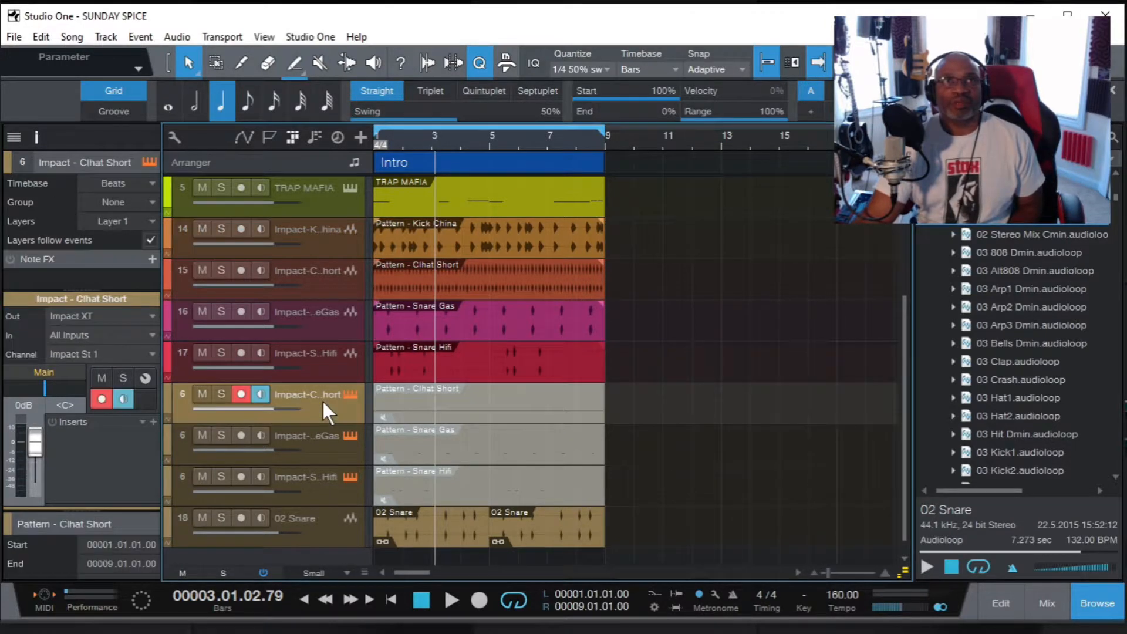
left_click(329, 491)
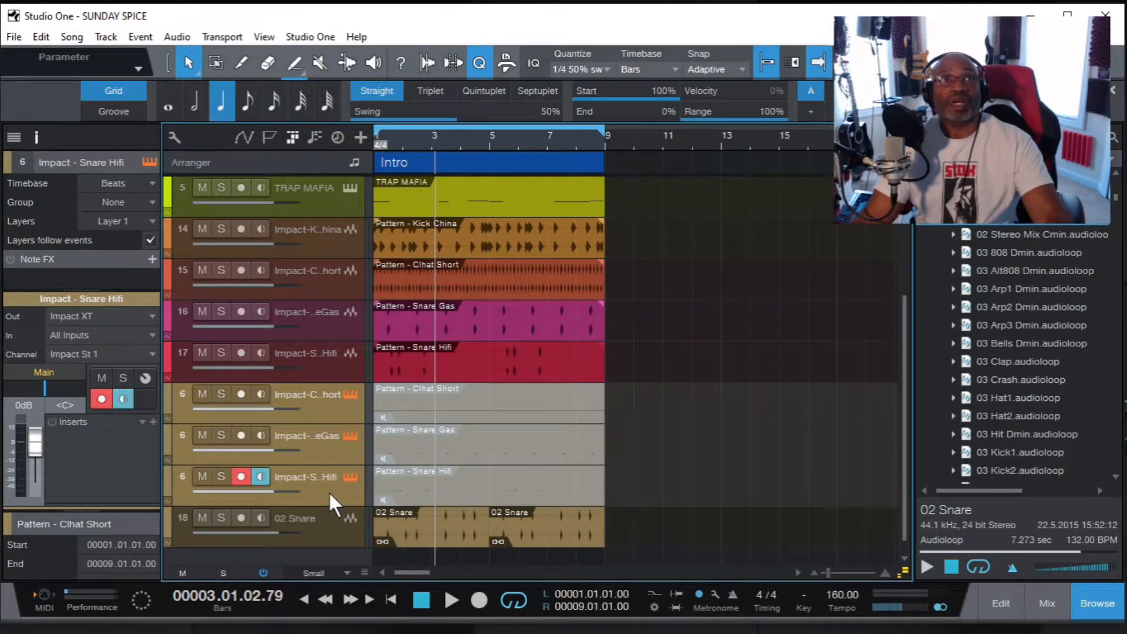
right_click(322, 397)
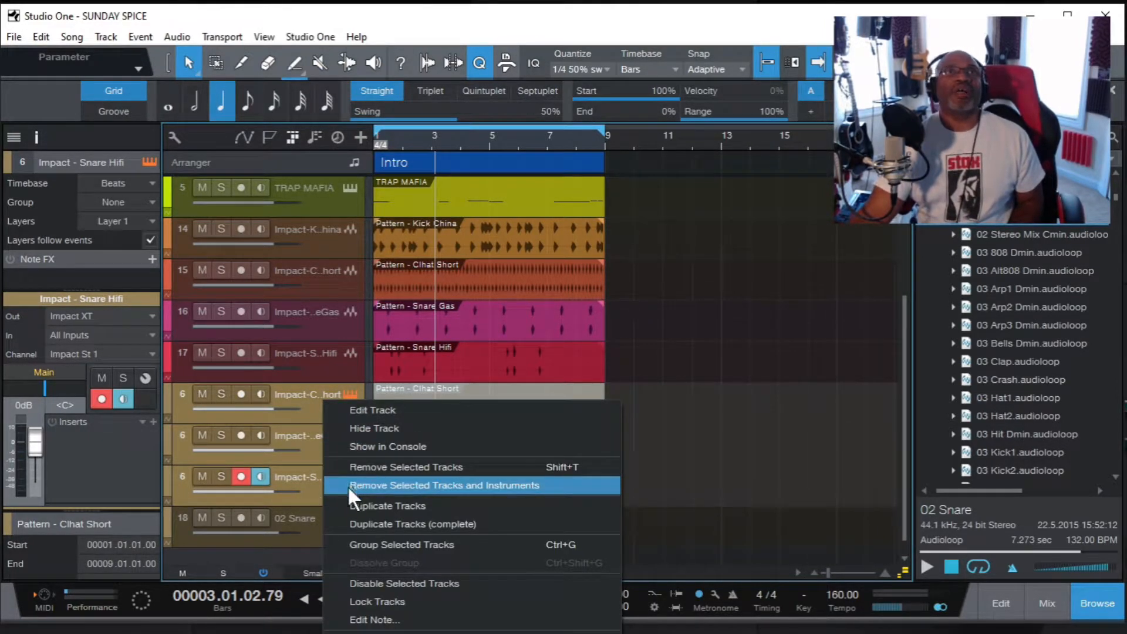
left_click(452, 485)
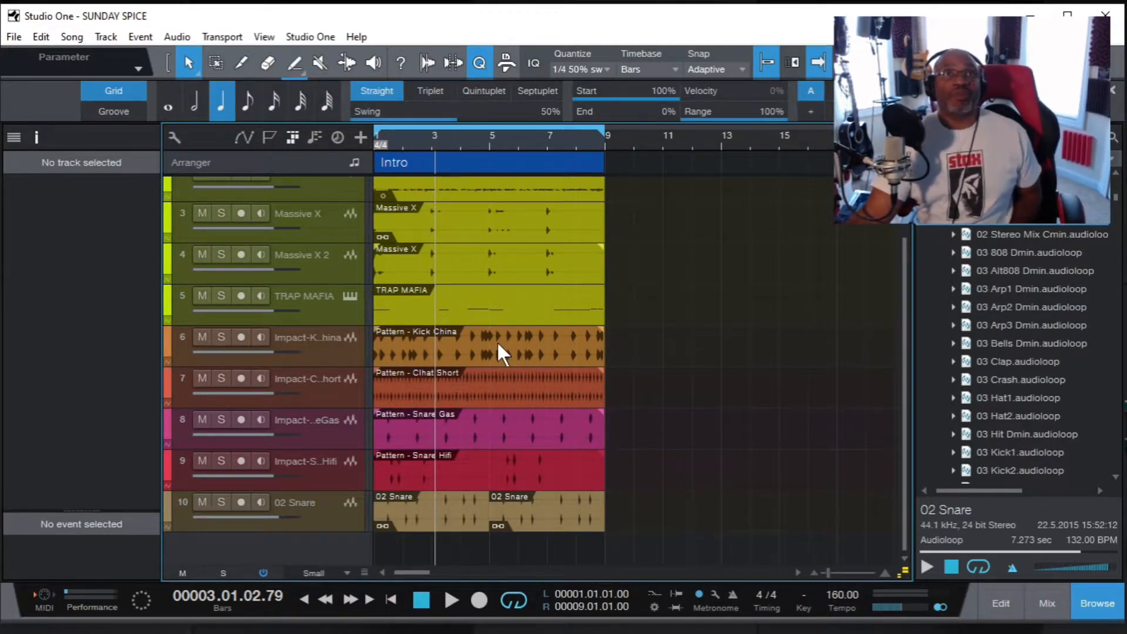
Color the four bounced Impact audio tracks and the 02 Snare track the same orange-brown.
left_click(322, 339)
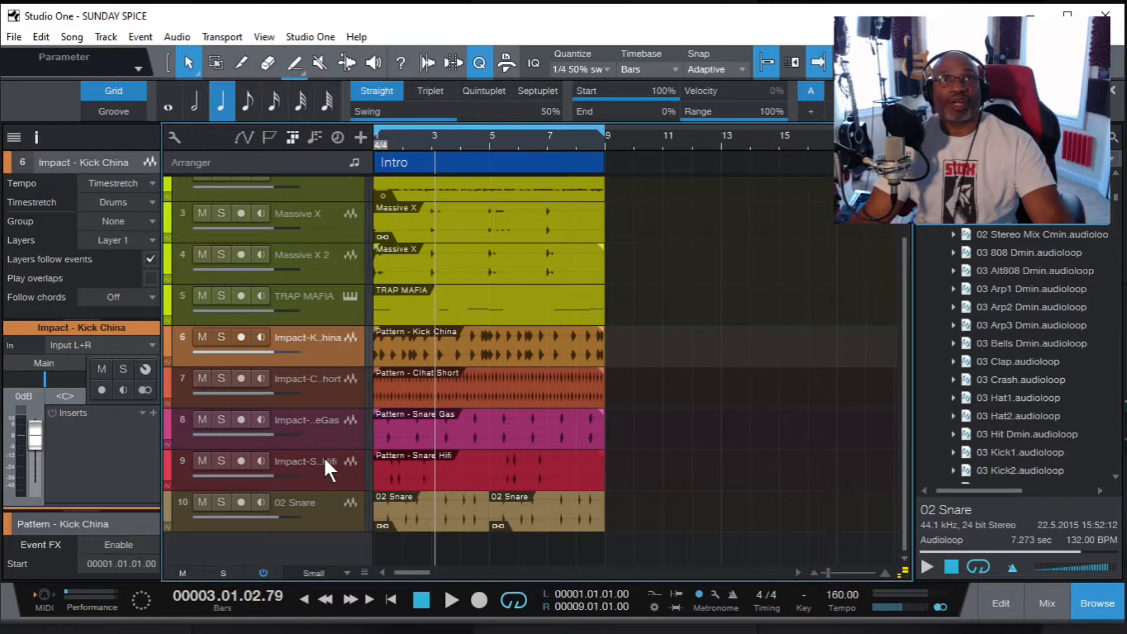
left_click(329, 511, "shift")
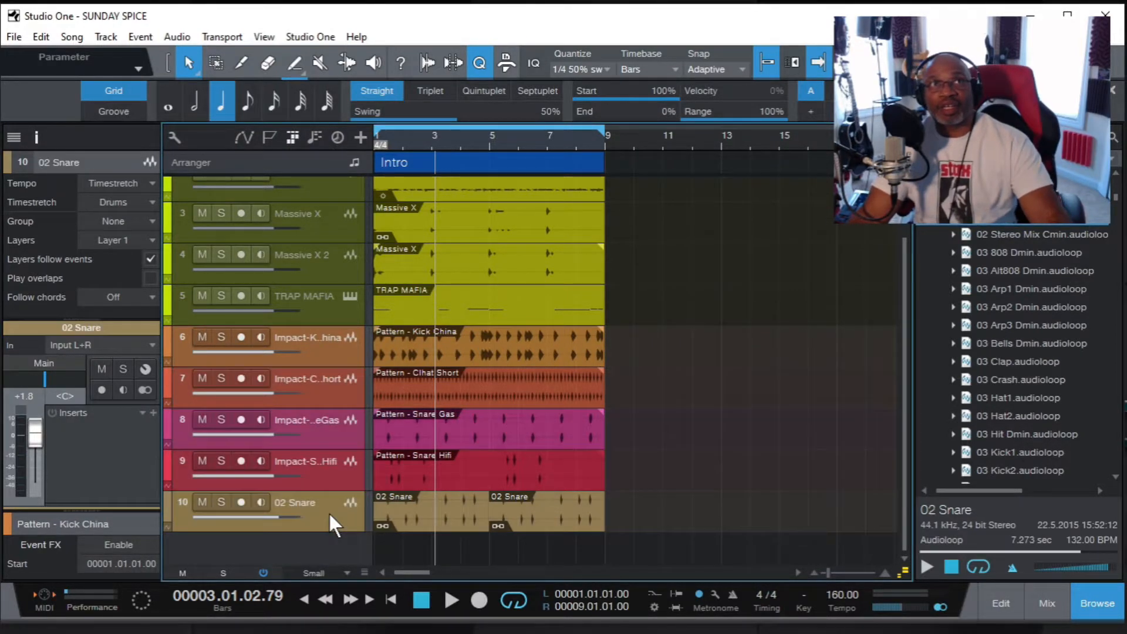
left_click(166, 341)
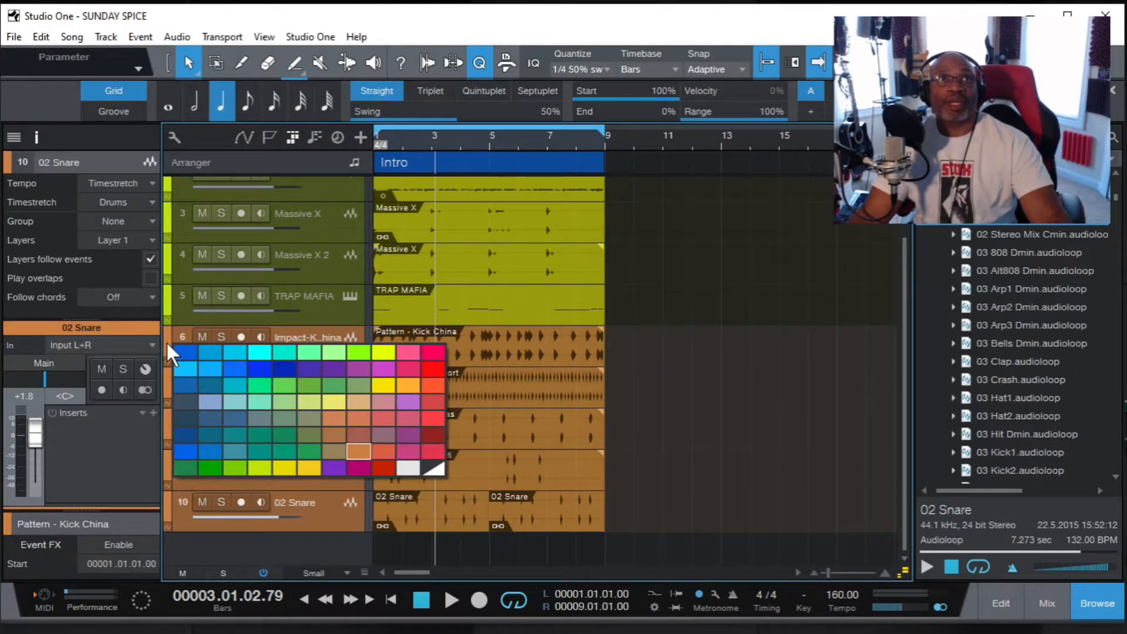
left_click(332, 431)
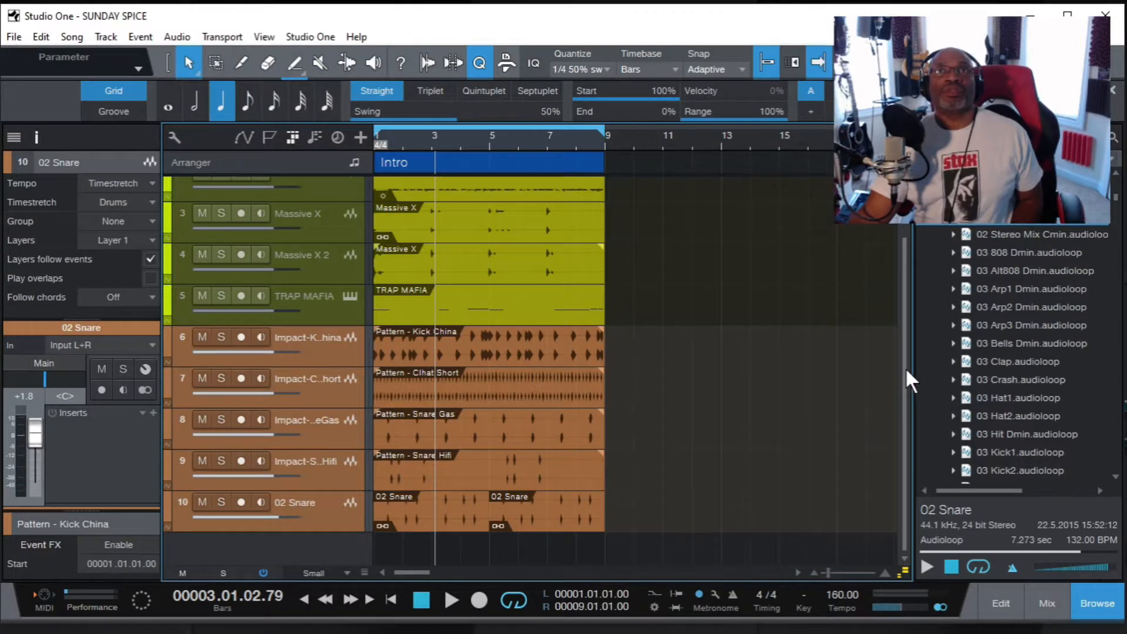
Solo the TRAP MAFIA track and play back a short passage of it.
scroll(905, 367, "up", 2)
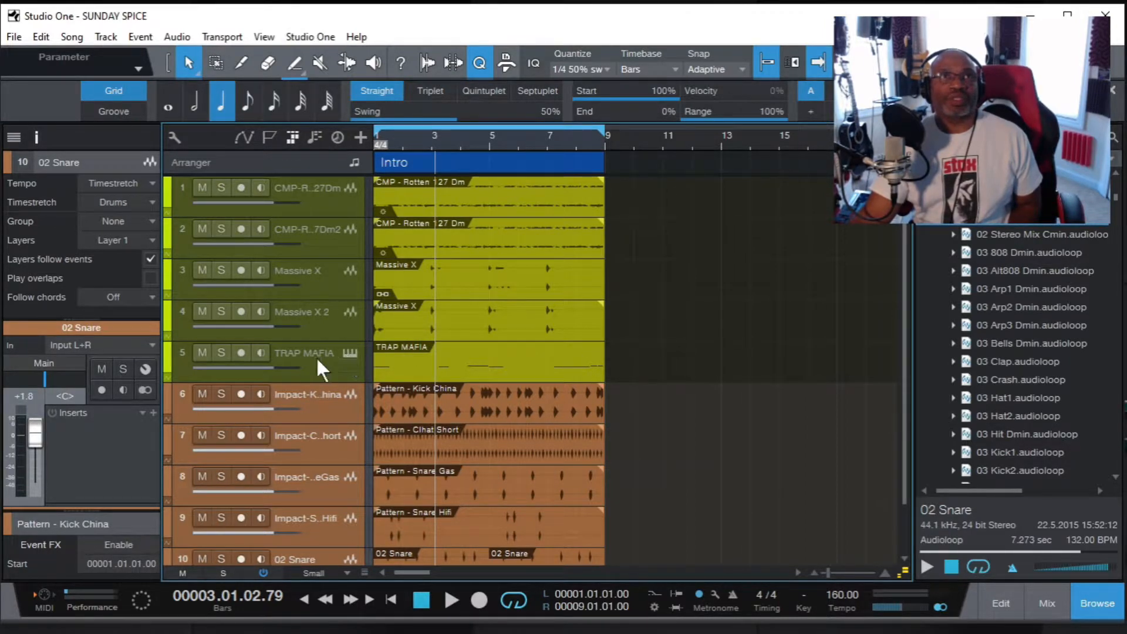
left_click(298, 348)
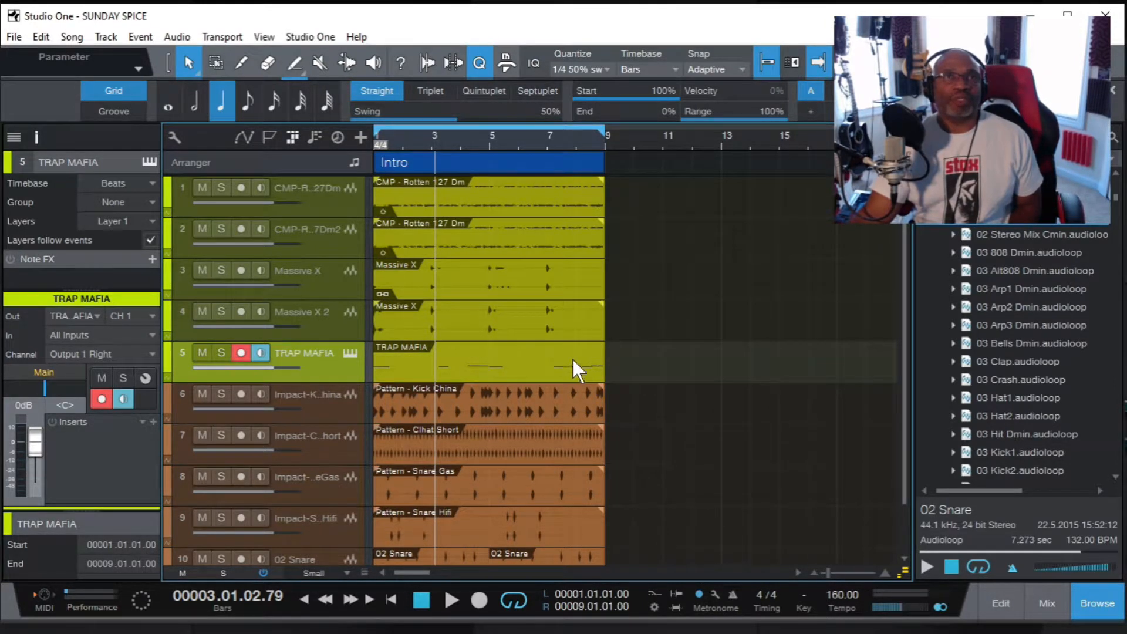
left_click_drag(641, 353, 451, 372)
left_click_drag(367, 382, 352, 381)
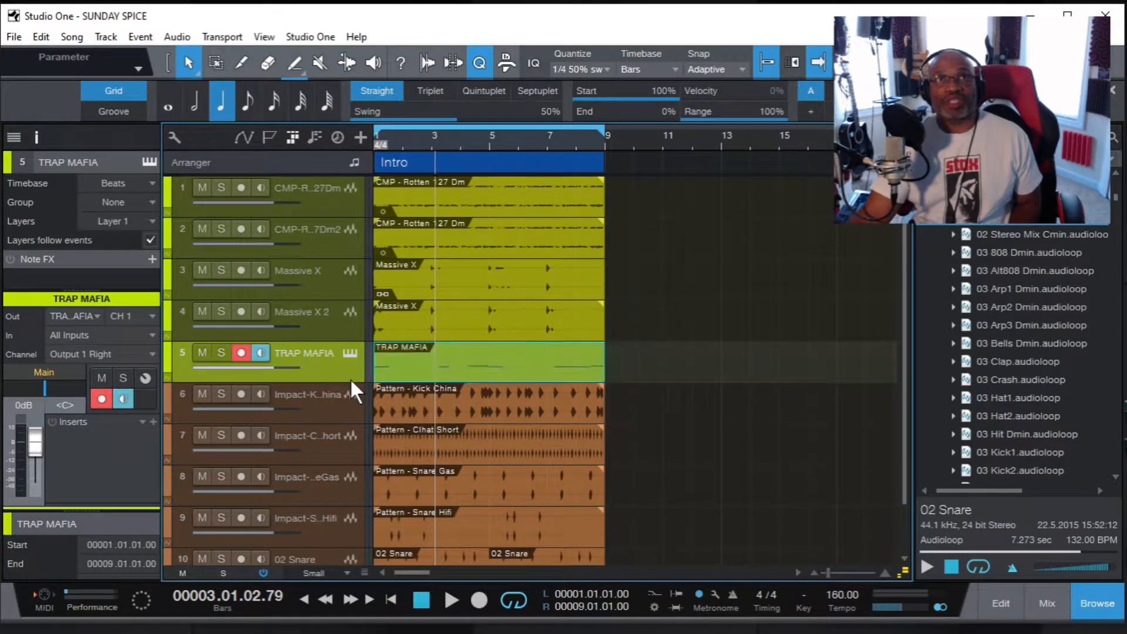
left_click(637, 351)
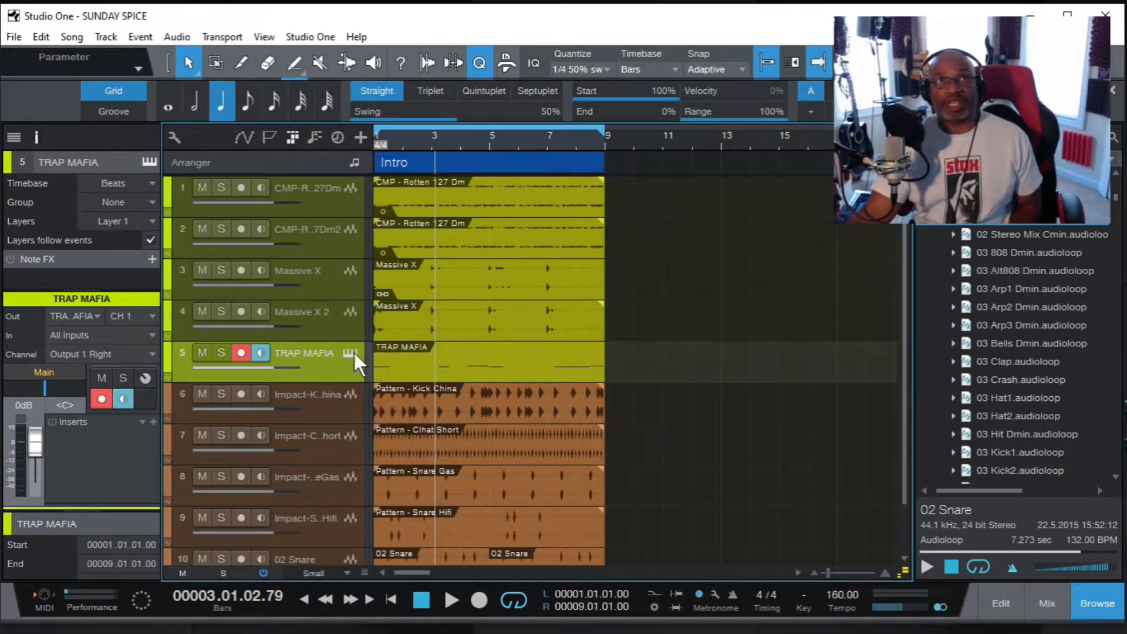
left_click(221, 353)
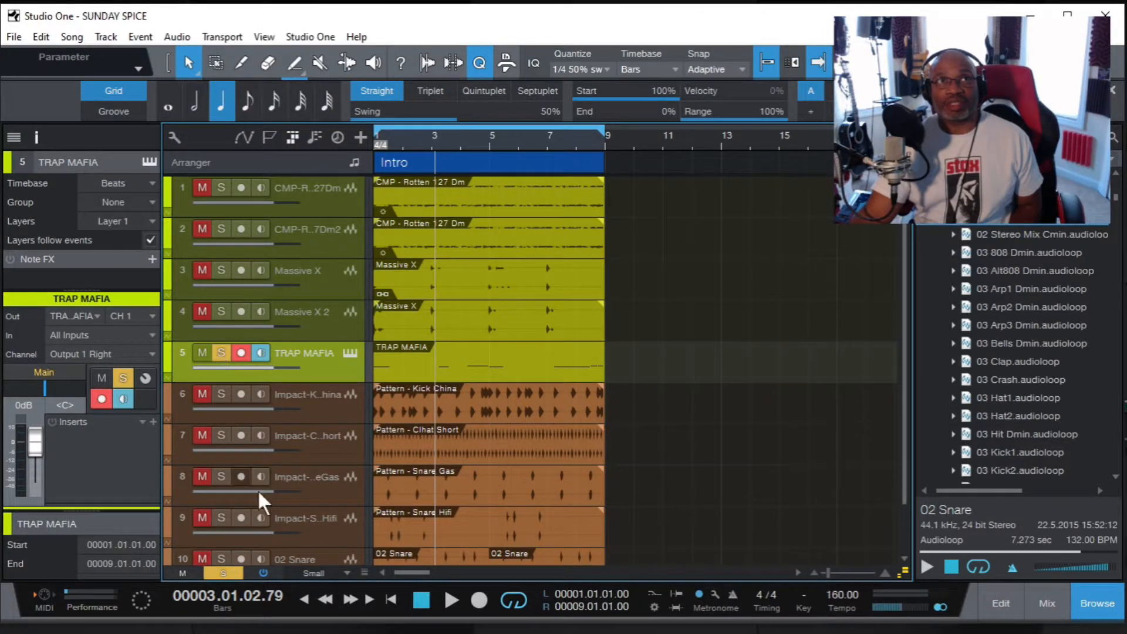
left_click(451, 599)
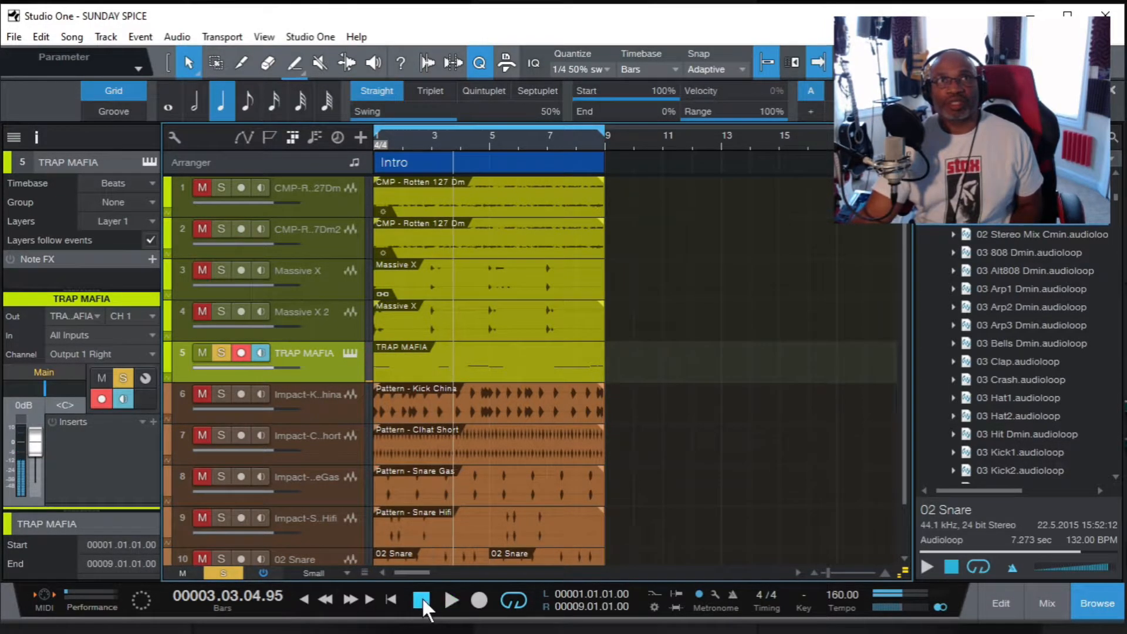
Bounce the TRAP MAFIA instrument part to an audio track, and select the original muted part.
left_click_drag(630, 351, 355, 371)
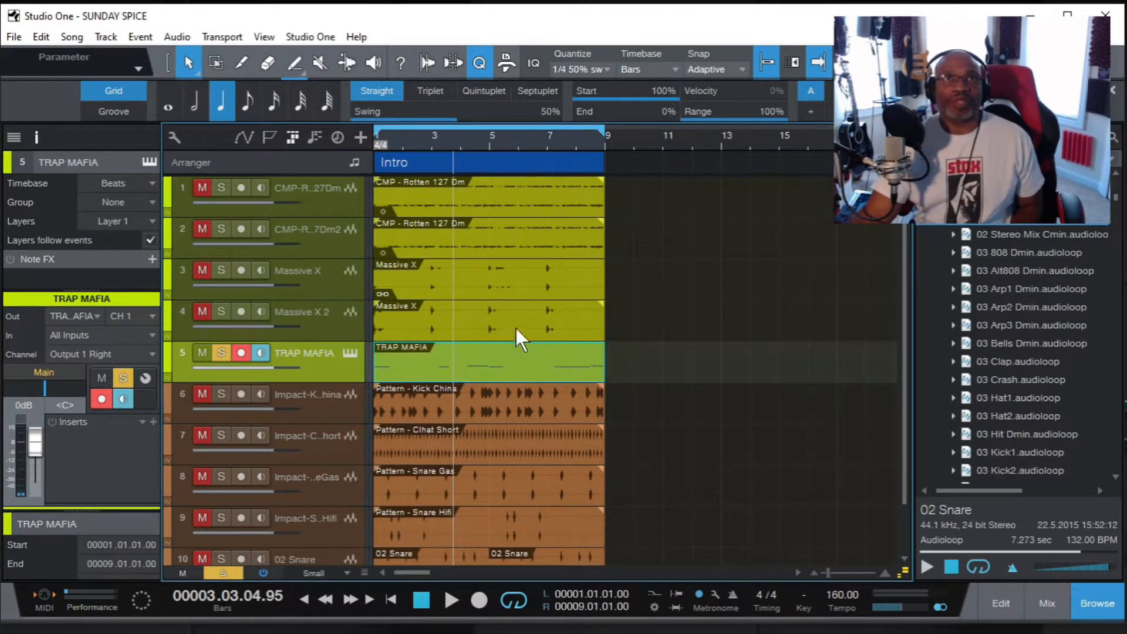
right_click(515, 367)
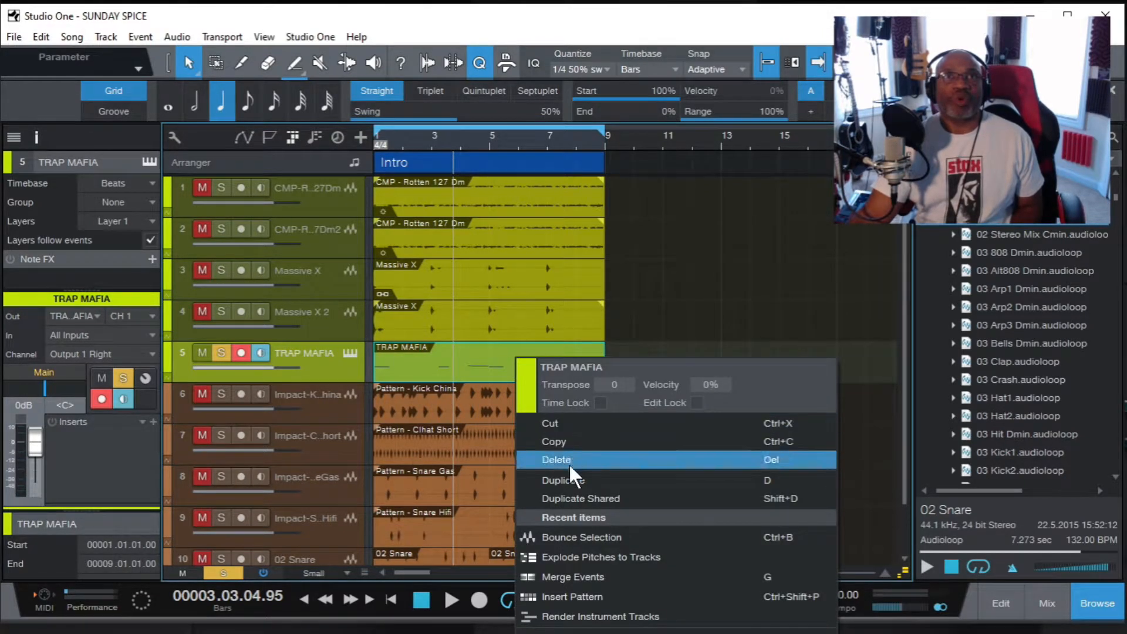
left_click(579, 534)
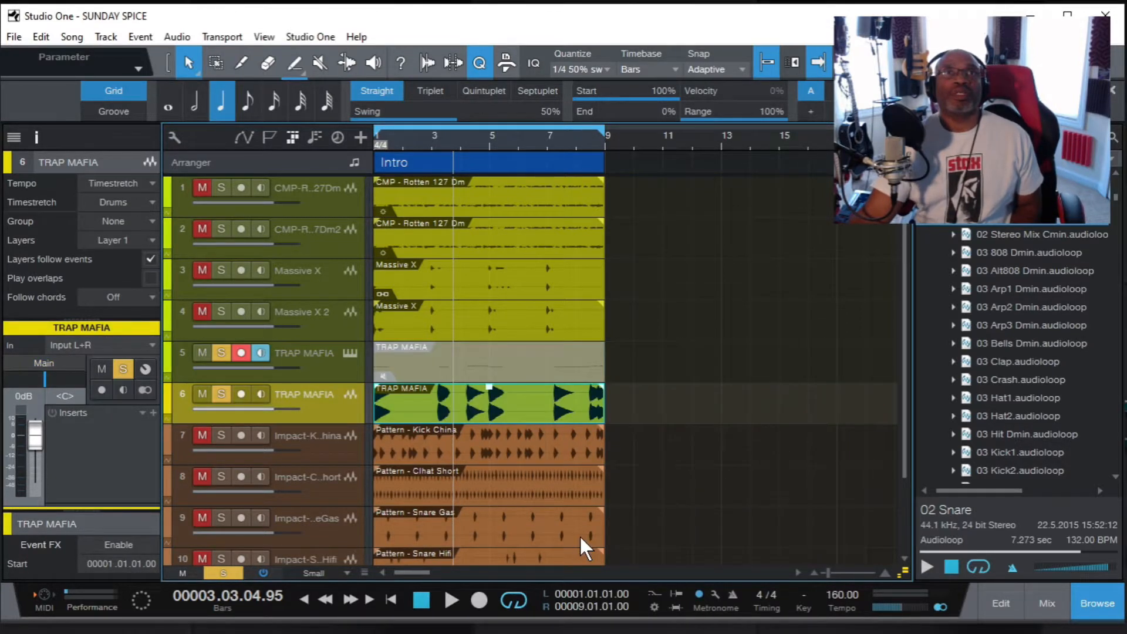
left_click(452, 355)
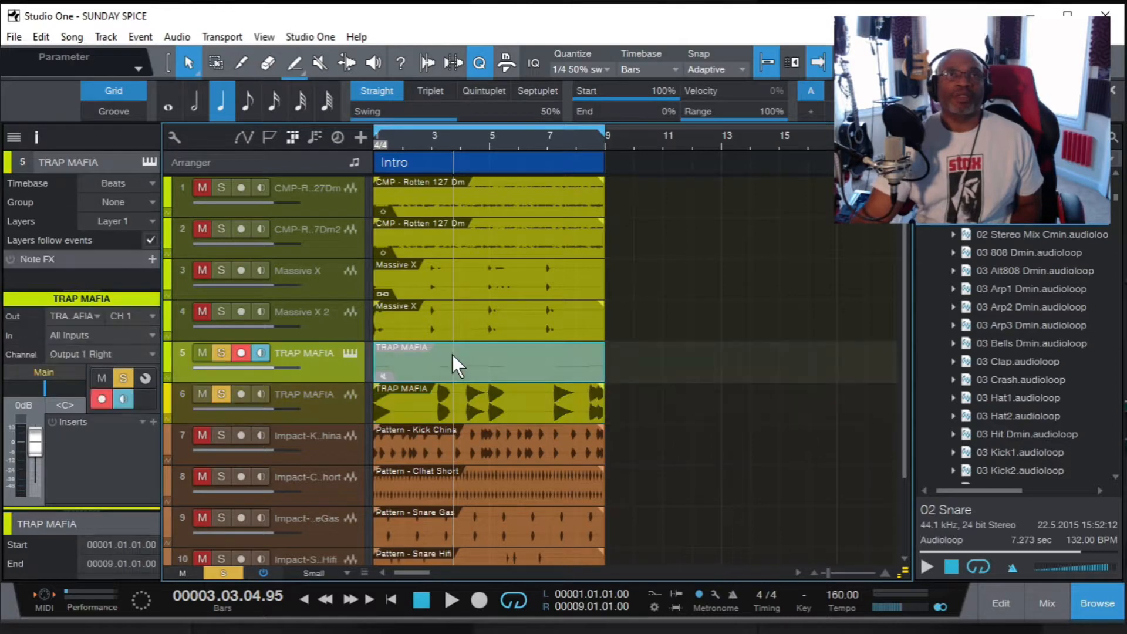
Remove the original TRAP MAFIA instrument track together with its instrument, and unsolo the bounced TRAP MAFIA audio track.
right_click(313, 351)
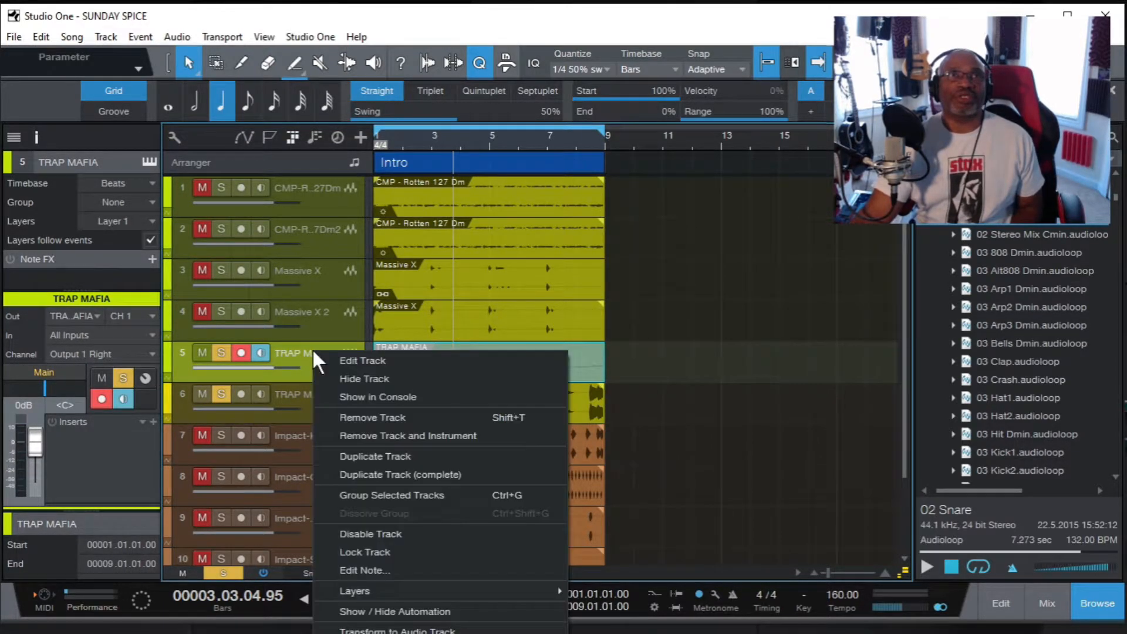
left_click(388, 436)
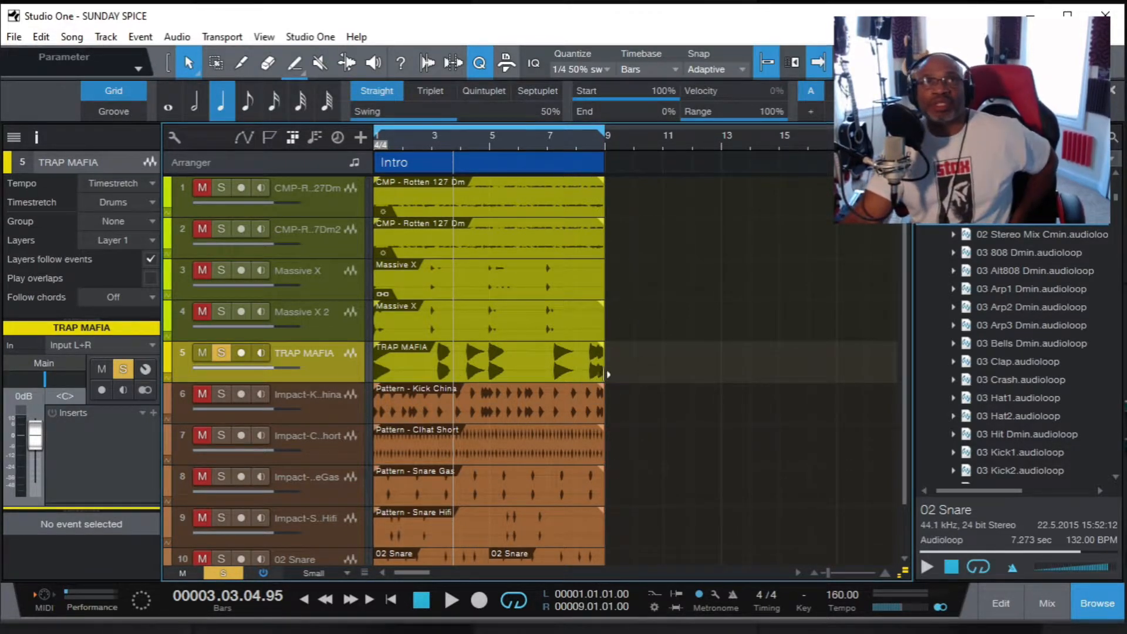
left_click(221, 352)
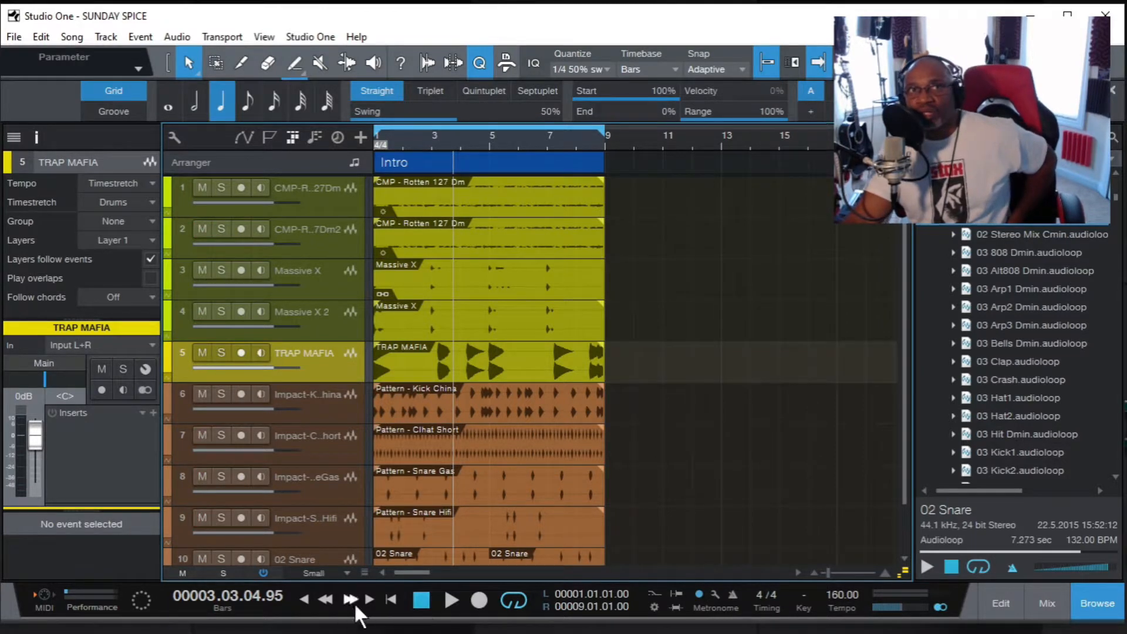
Play back a short passage of the full arrangement from the beginning of the song.
left_click(391, 599)
left_click(450, 599)
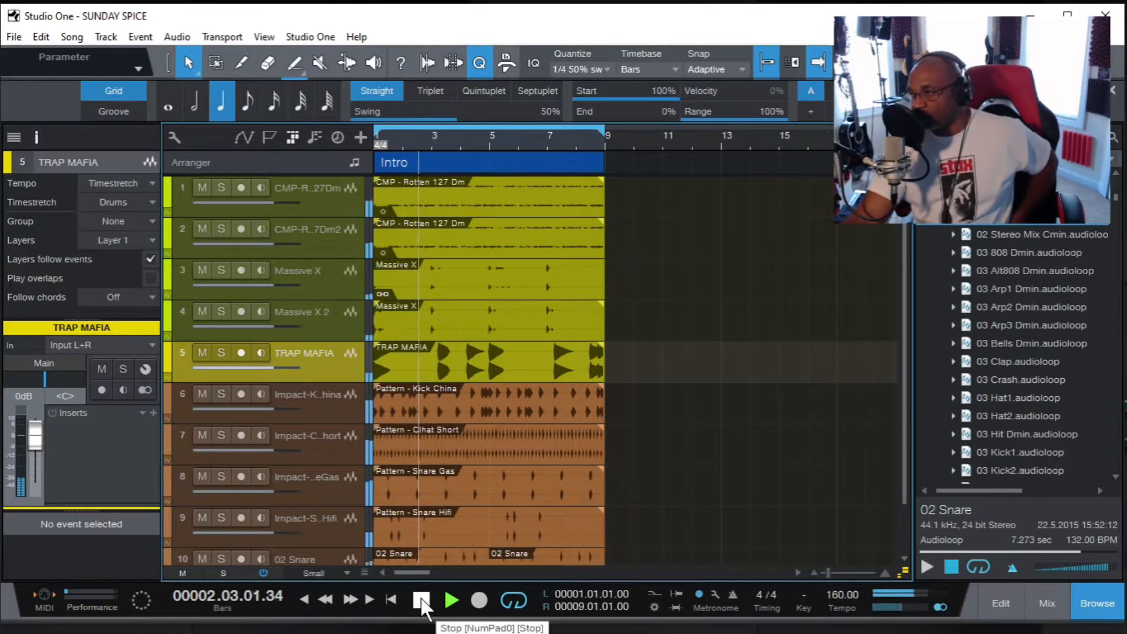
left_click(420, 599)
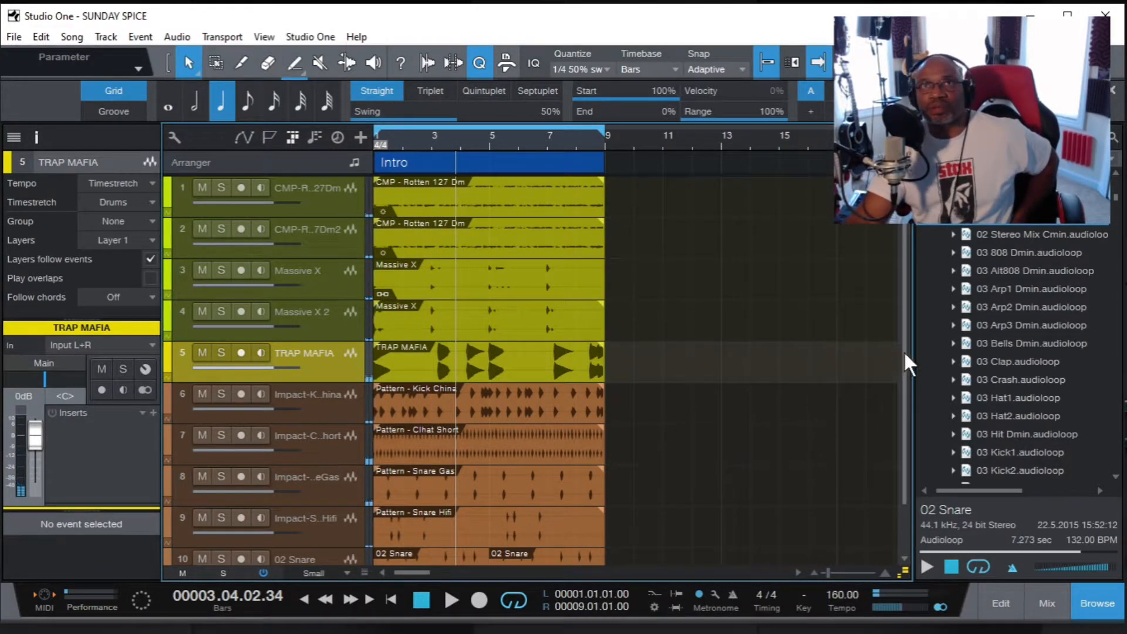
Save the SUNDAY SPICE song under its existing name.
left_click_drag(904, 350, 904, 420)
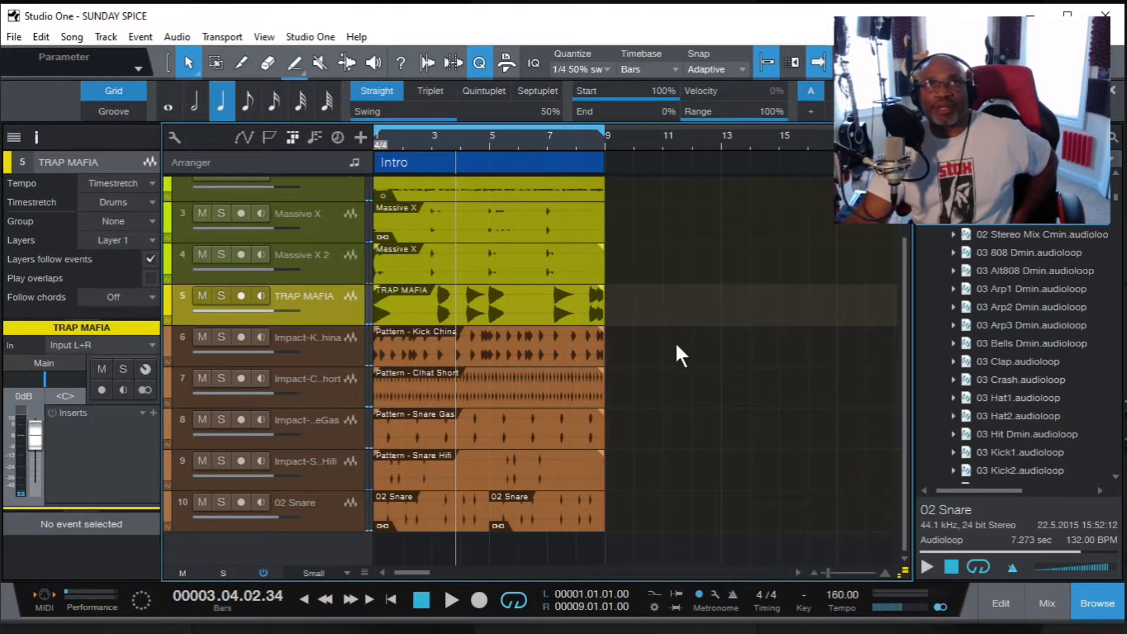
left_click(13, 38)
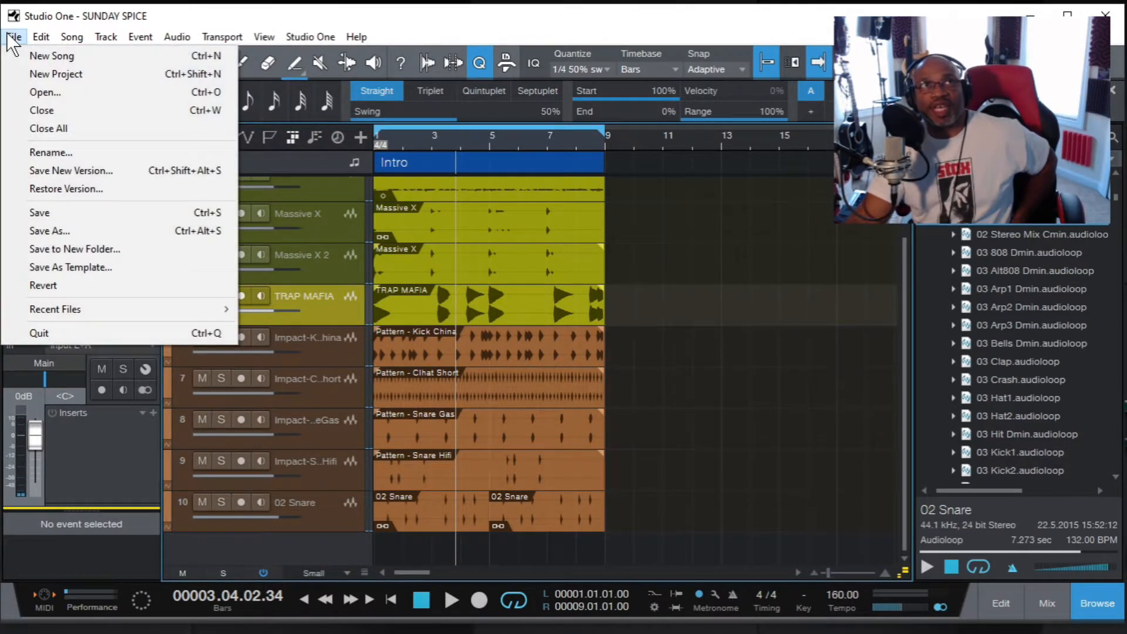
left_click(47, 210)
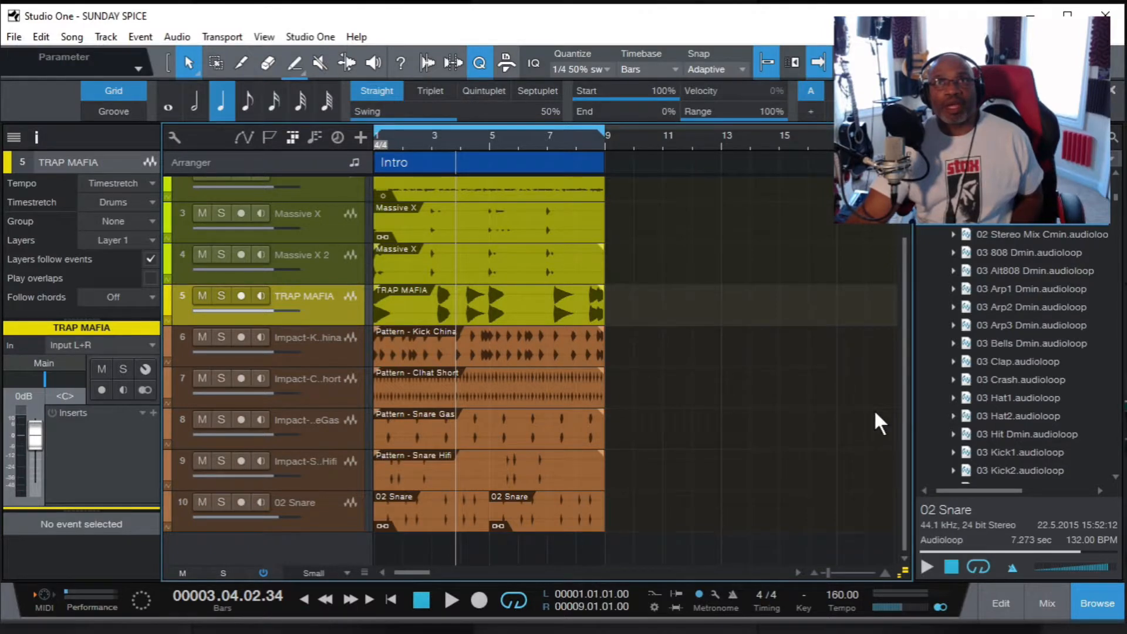
Examine the channels in the mixing console, and return to the full arrangement view.
left_click(1049, 598)
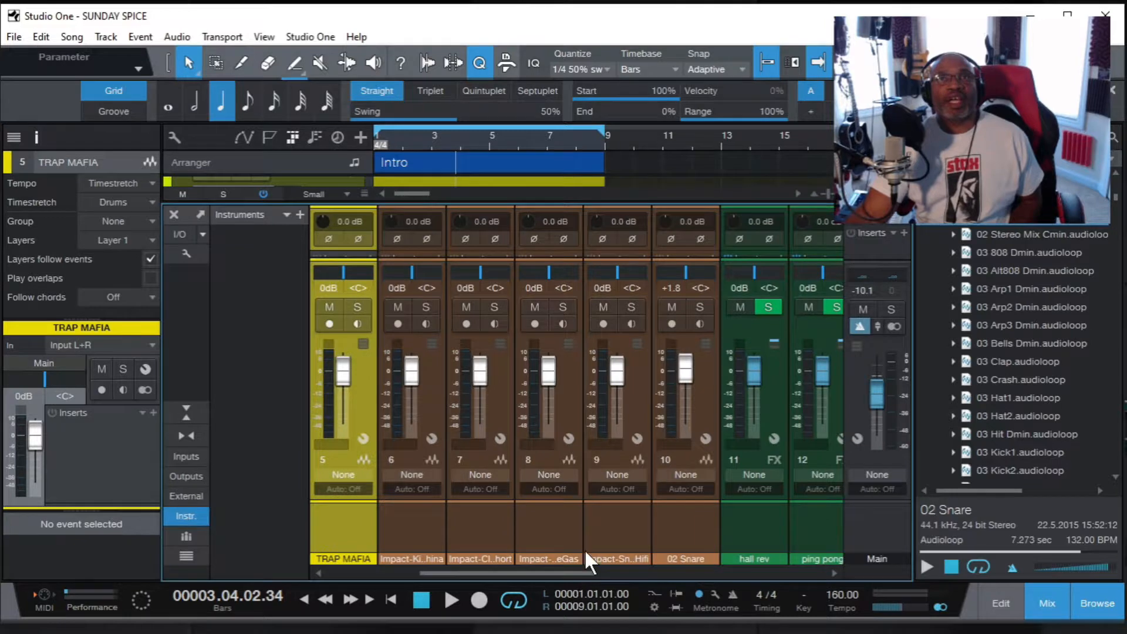
left_click(999, 604)
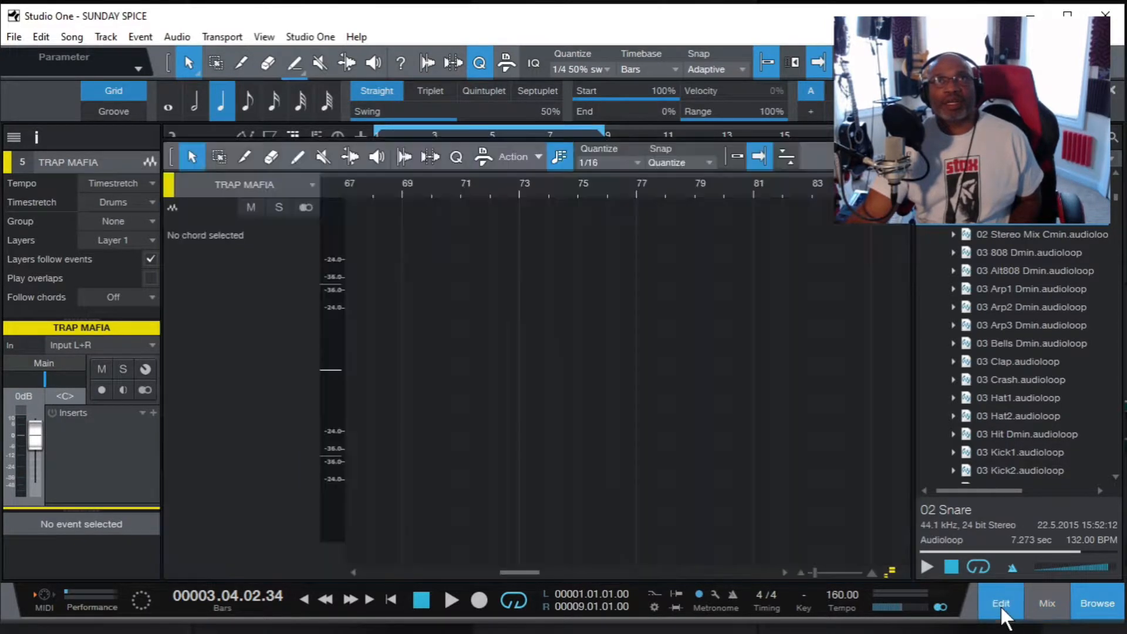
left_click(1042, 599)
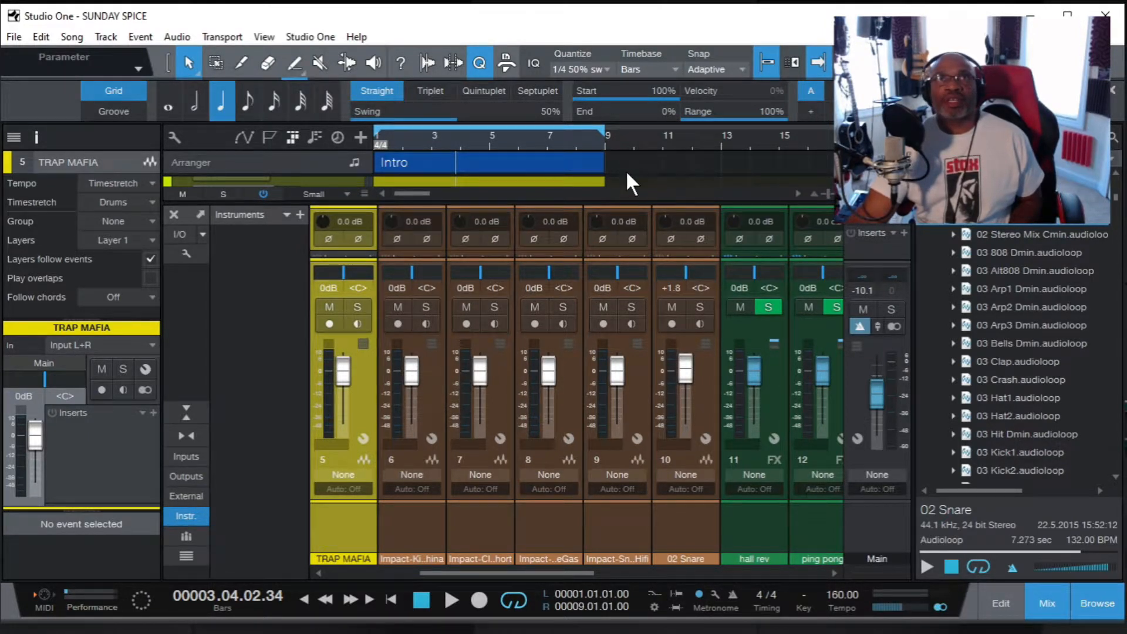
left_click(1043, 600)
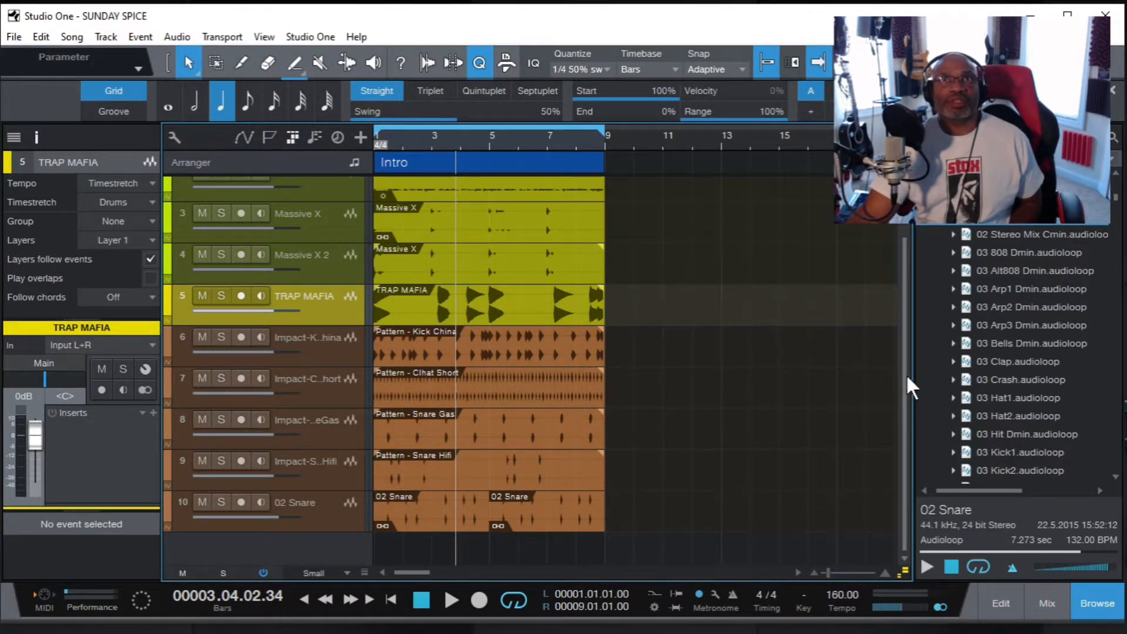
scroll(907, 374, "up", 2)
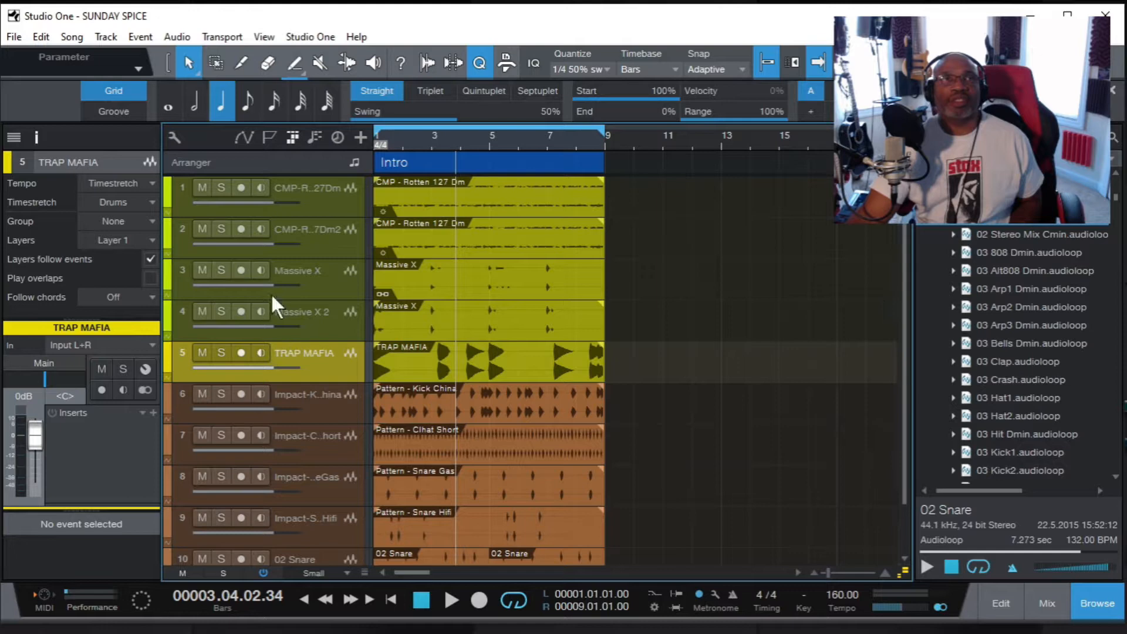
Color the two CMP - Rotten tracks, both Massive X tracks and the TRAP MAFIA track the same yellow-green.
left_click(313, 189)
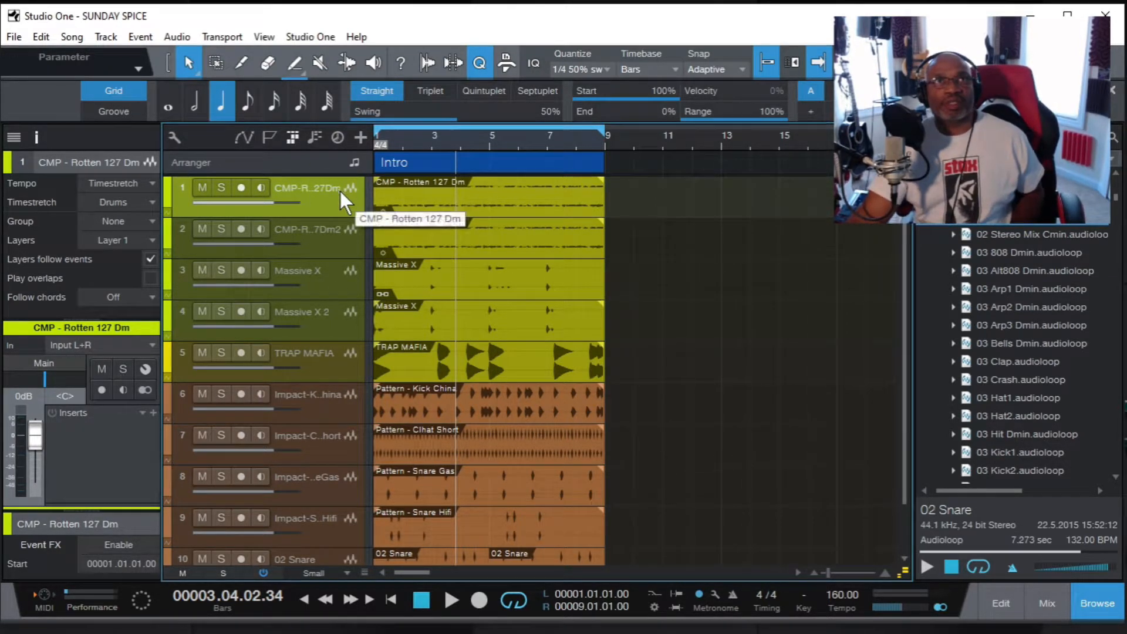
left_click(341, 366)
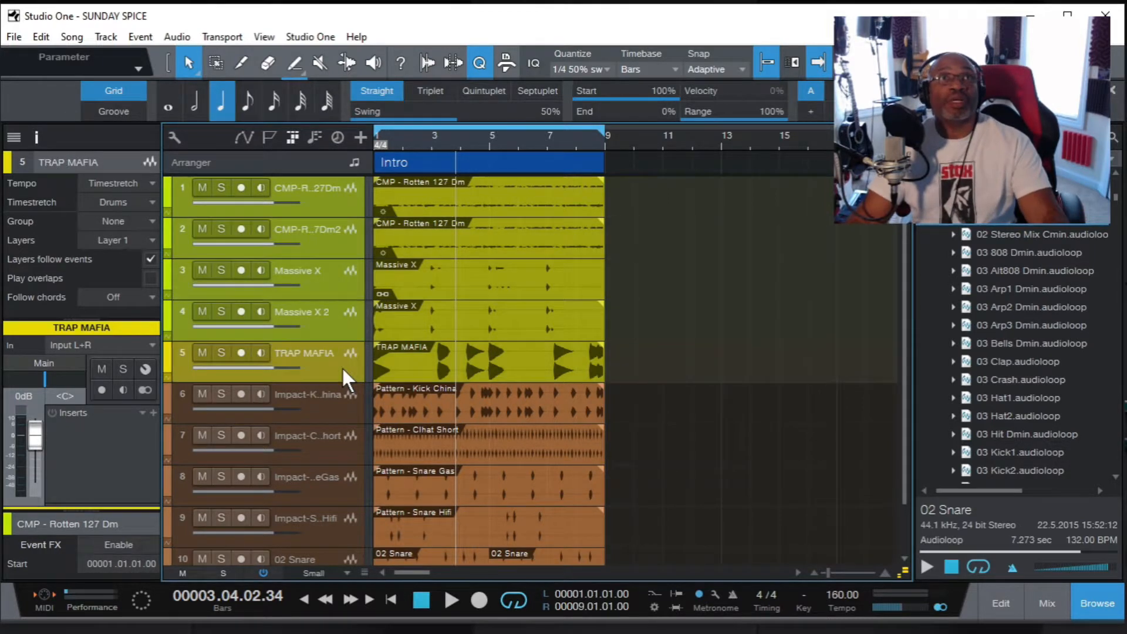
right_click(333, 370)
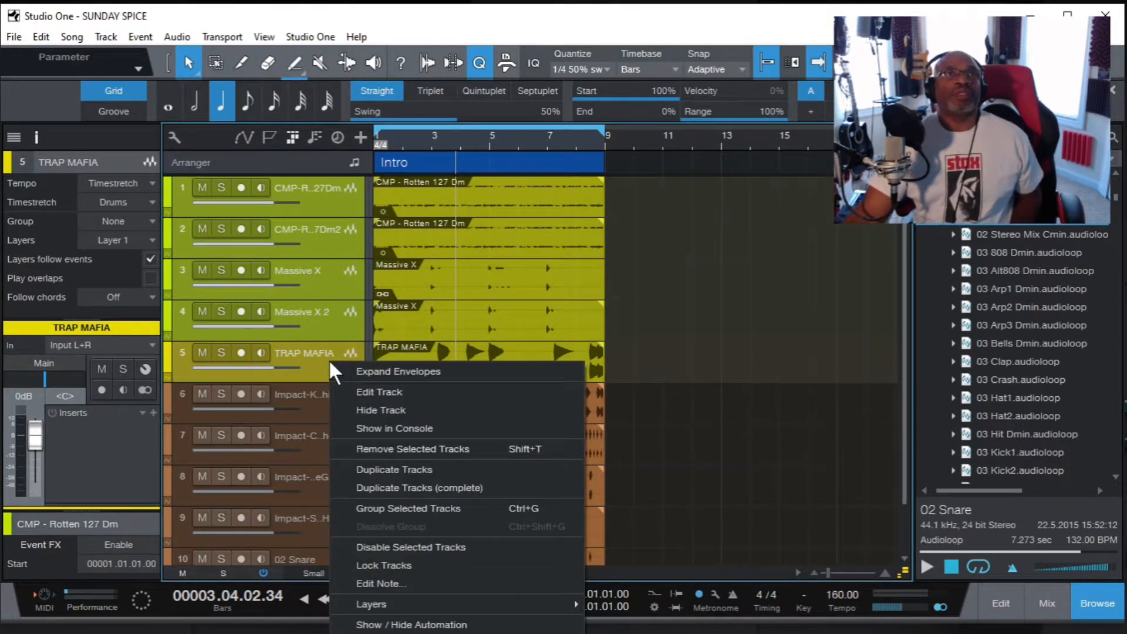
left_click(167, 353)
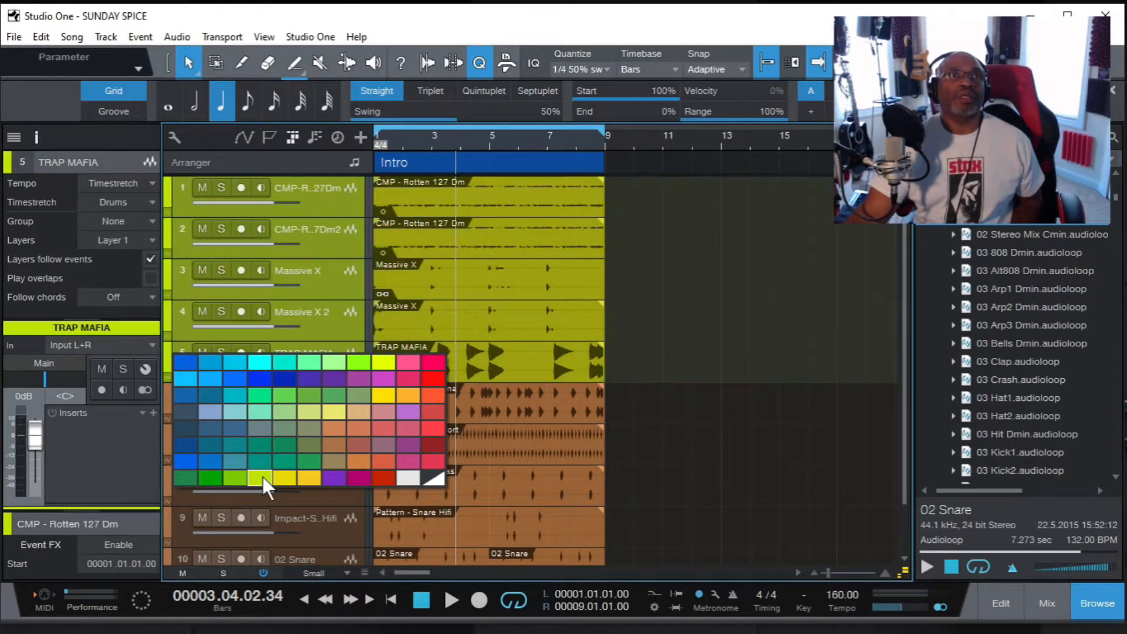
left_click(262, 477)
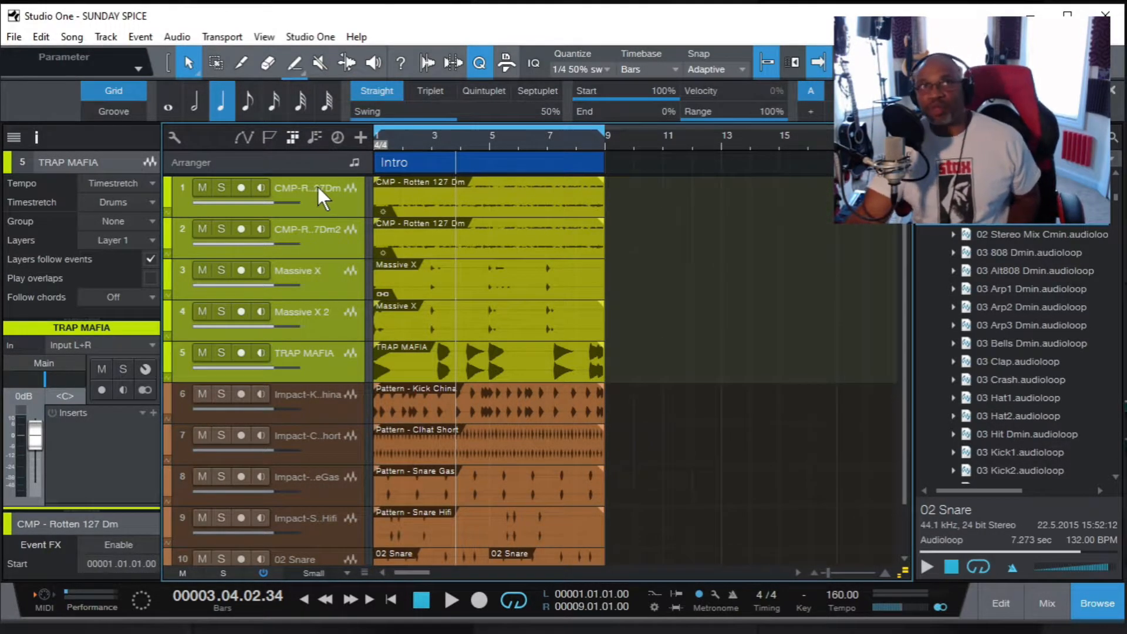
Rename the Impact - Kick China audio track as KK.
left_click(323, 395)
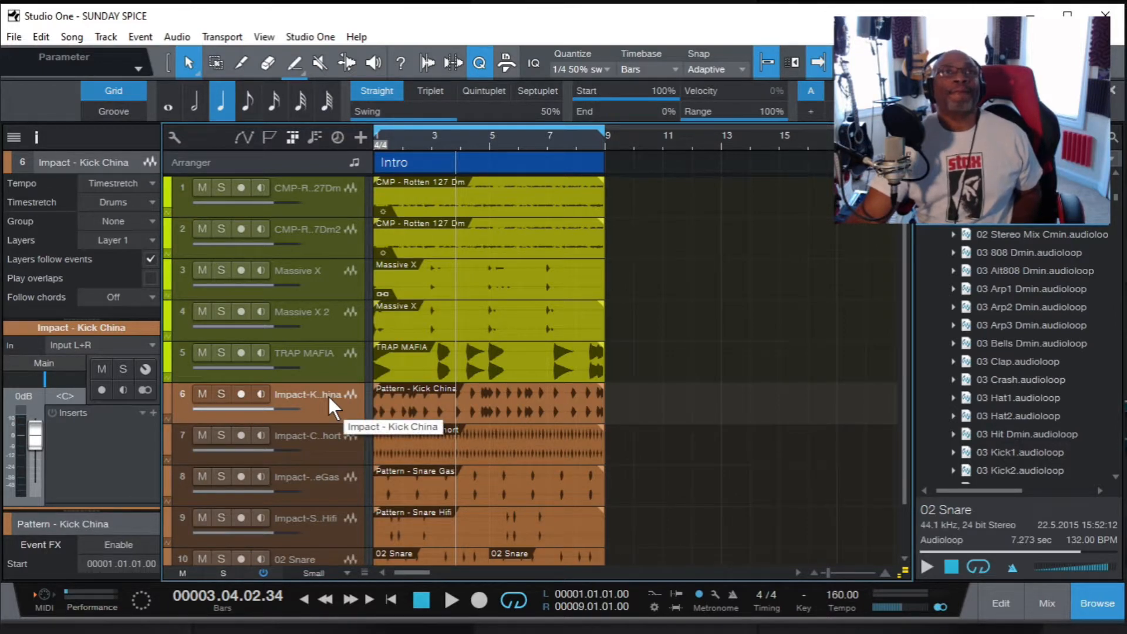
double_click(328, 395)
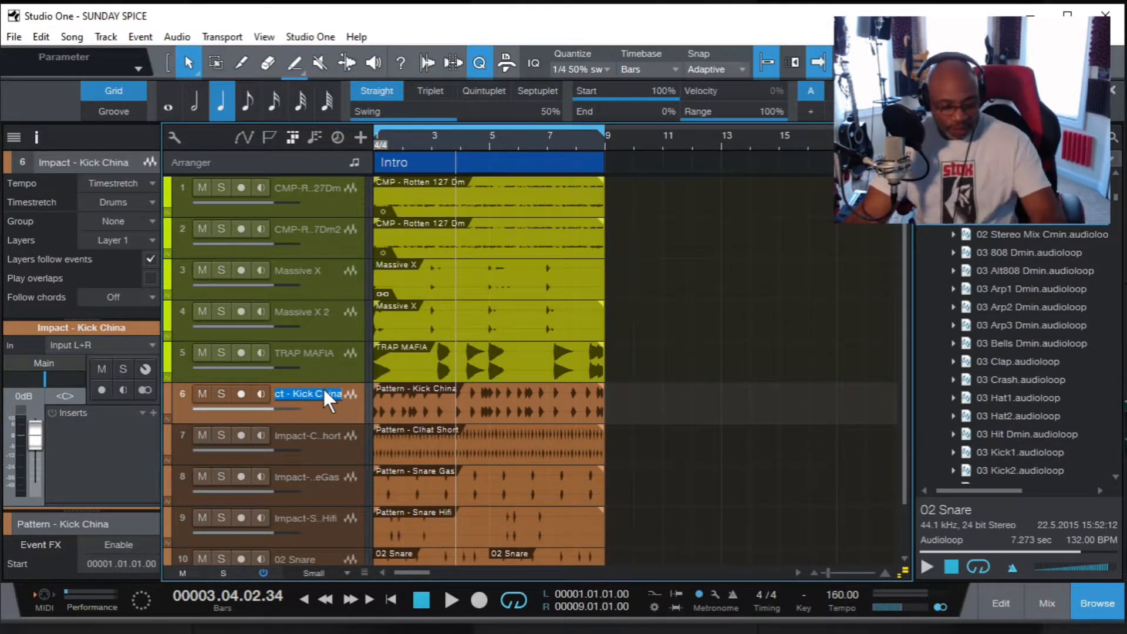
type("KK")
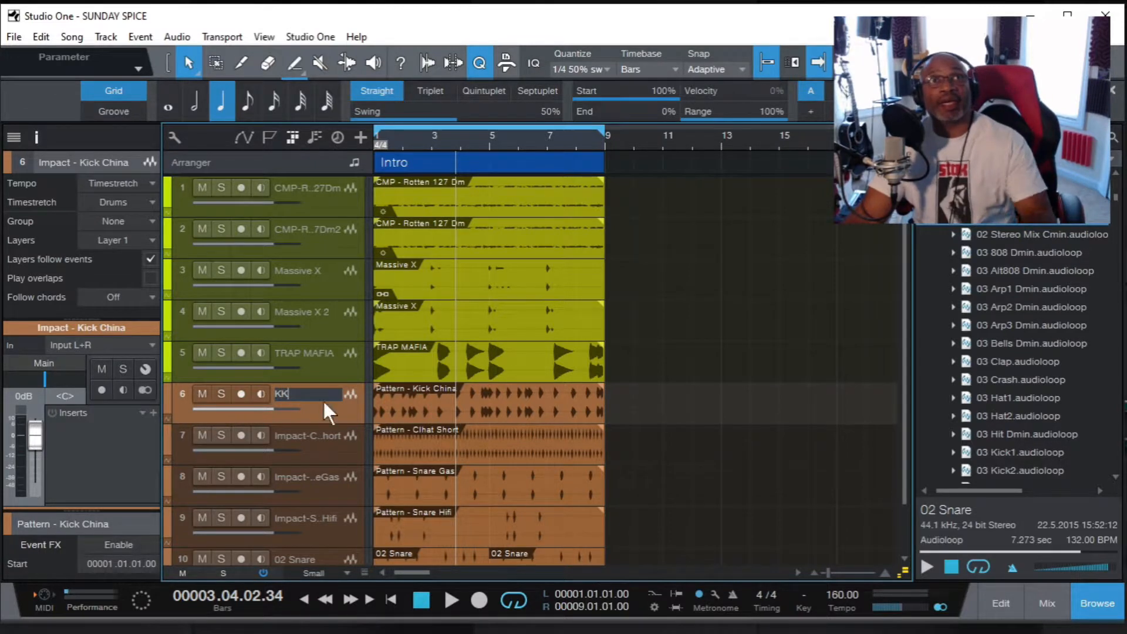
left_click(327, 435)
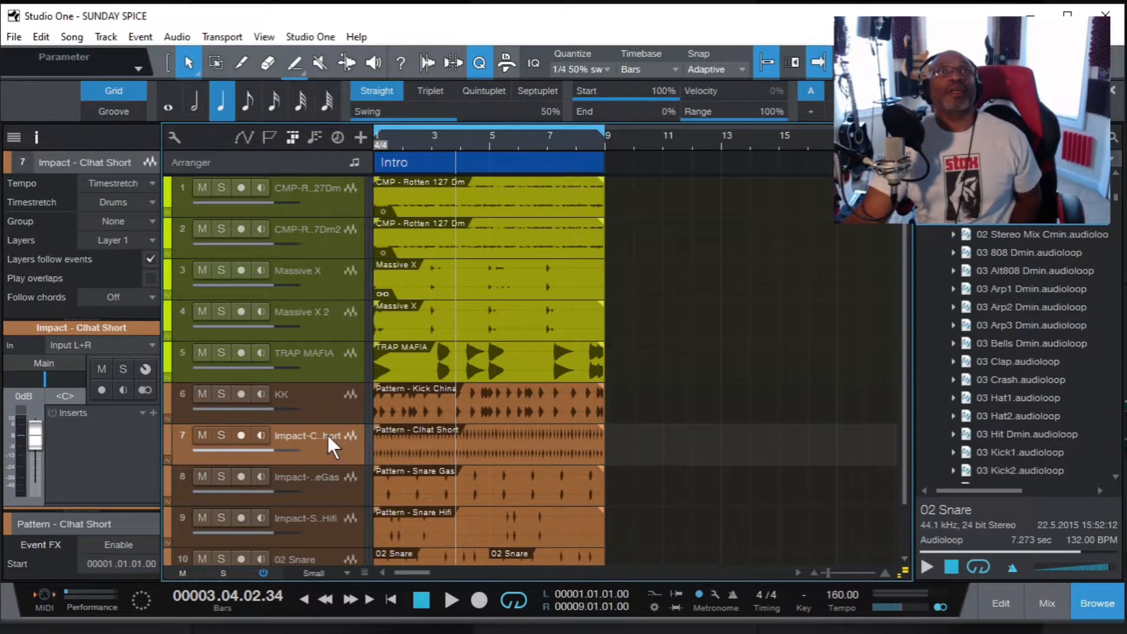
Audition the Impact - Clhat Short audio track in solo, and rename it as CHH.
left_click(222, 436)
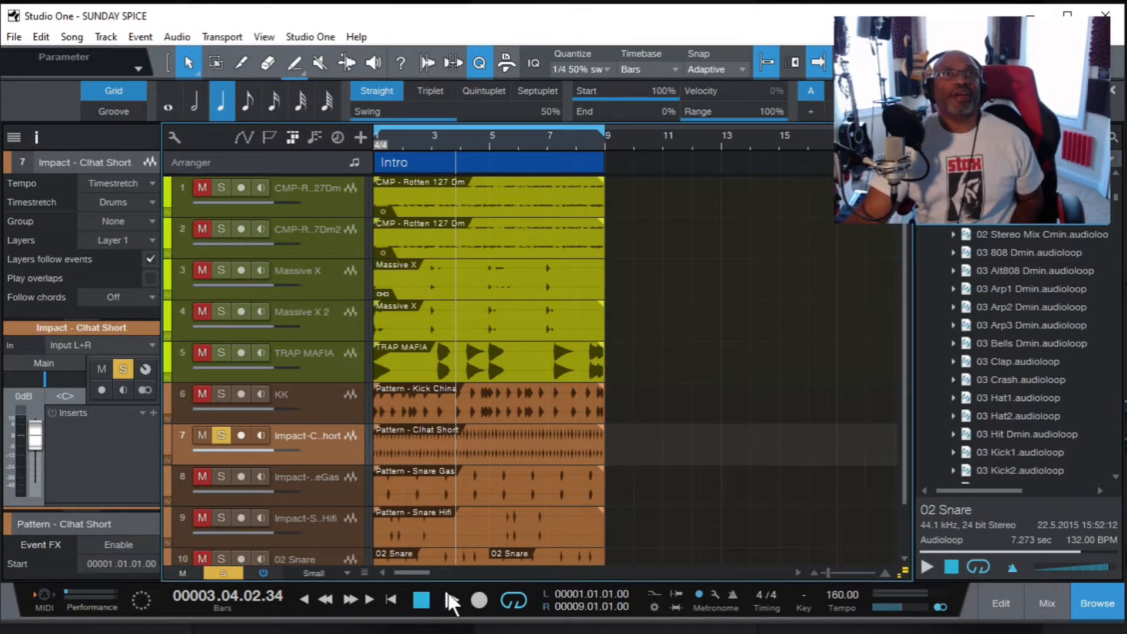
left_click(422, 600)
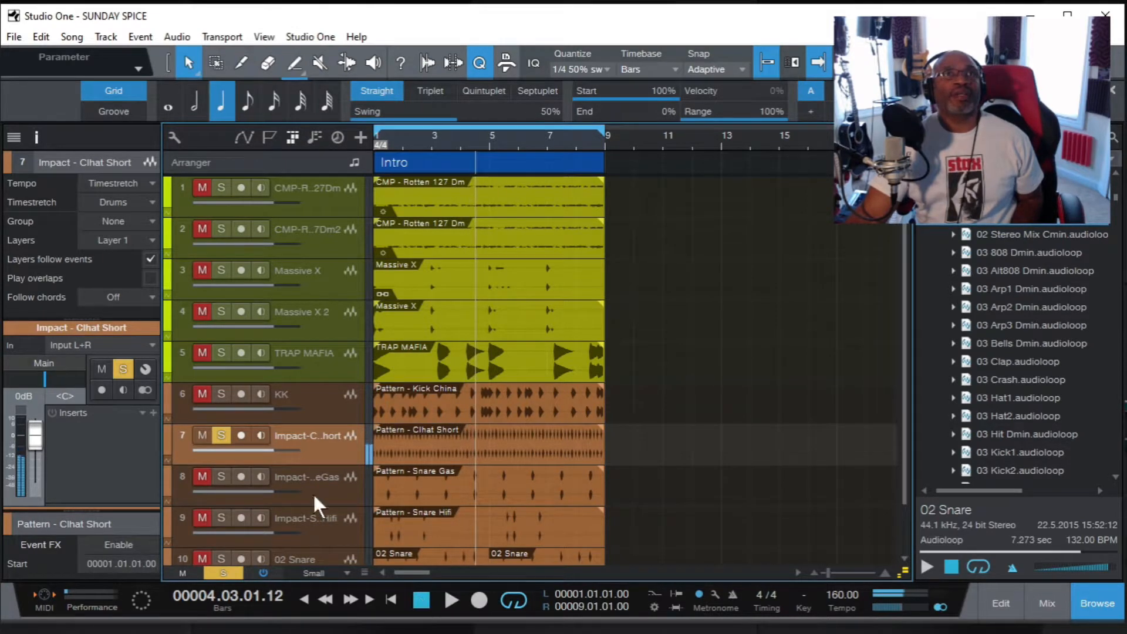
double_click(296, 435)
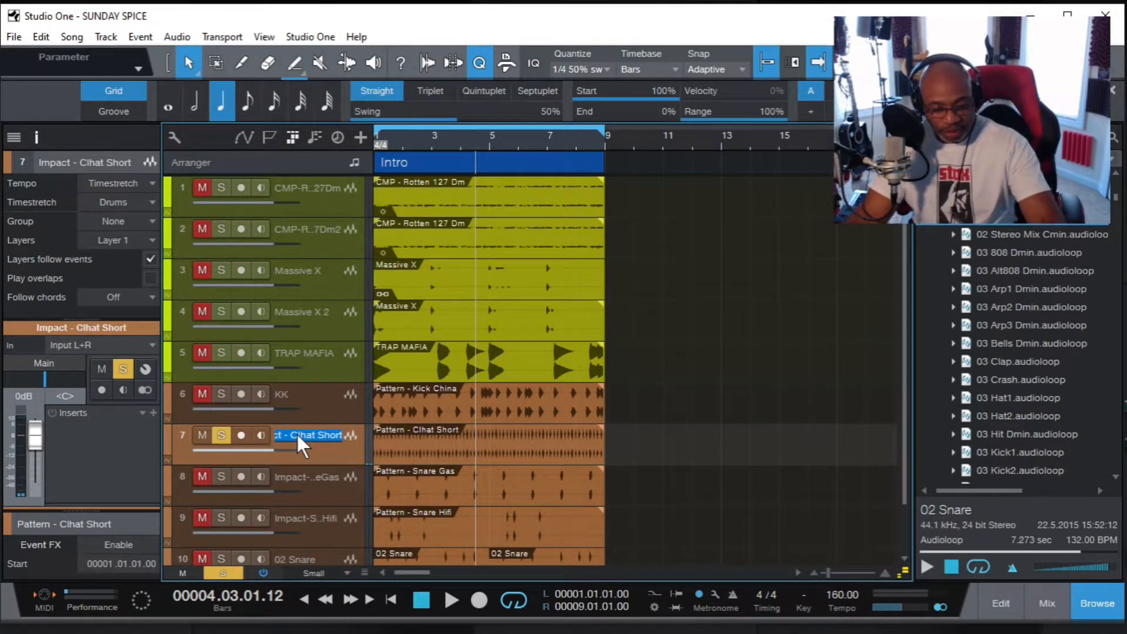
type("CHH")
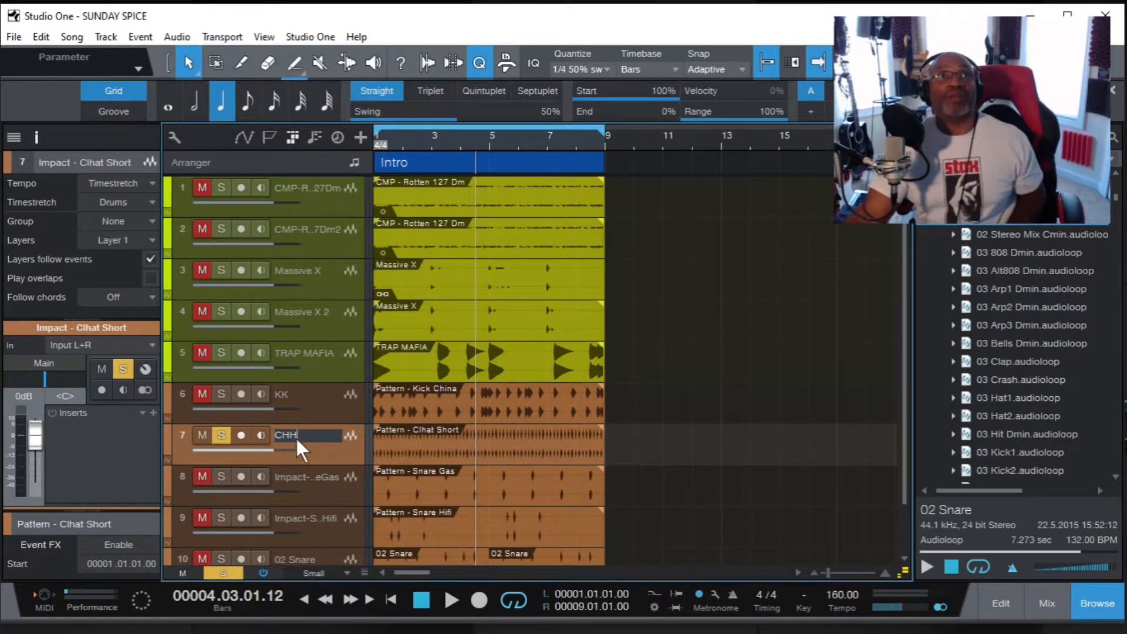
left_click(313, 477)
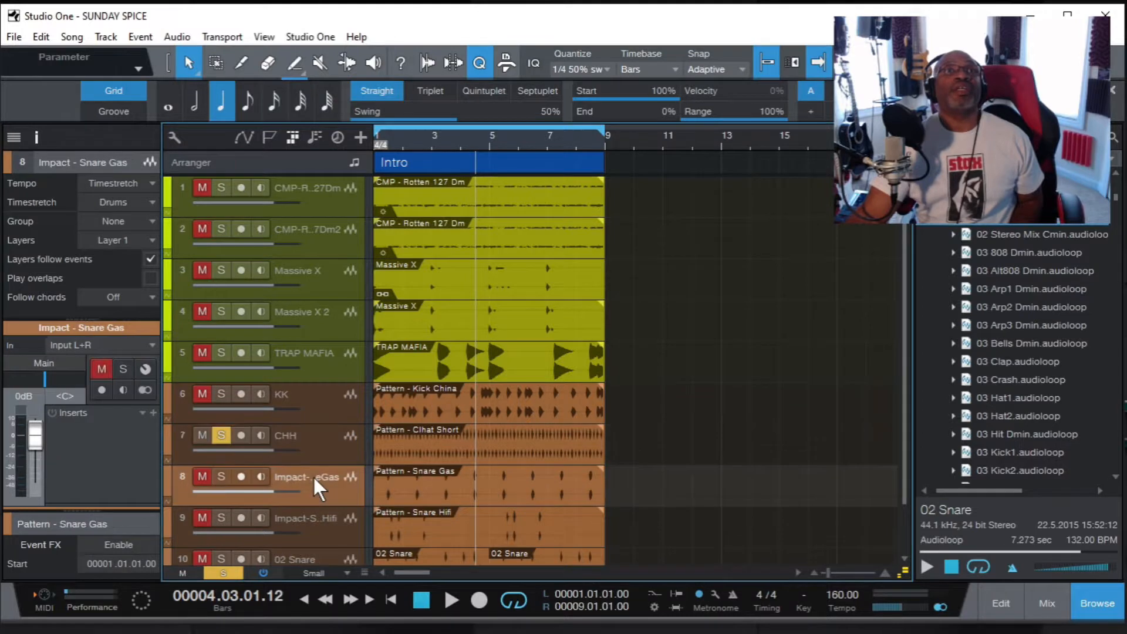
Switch the solo from the CHH track to the Impact - Snare Gas track and play back a short passage.
left_click(222, 435)
left_click(222, 476)
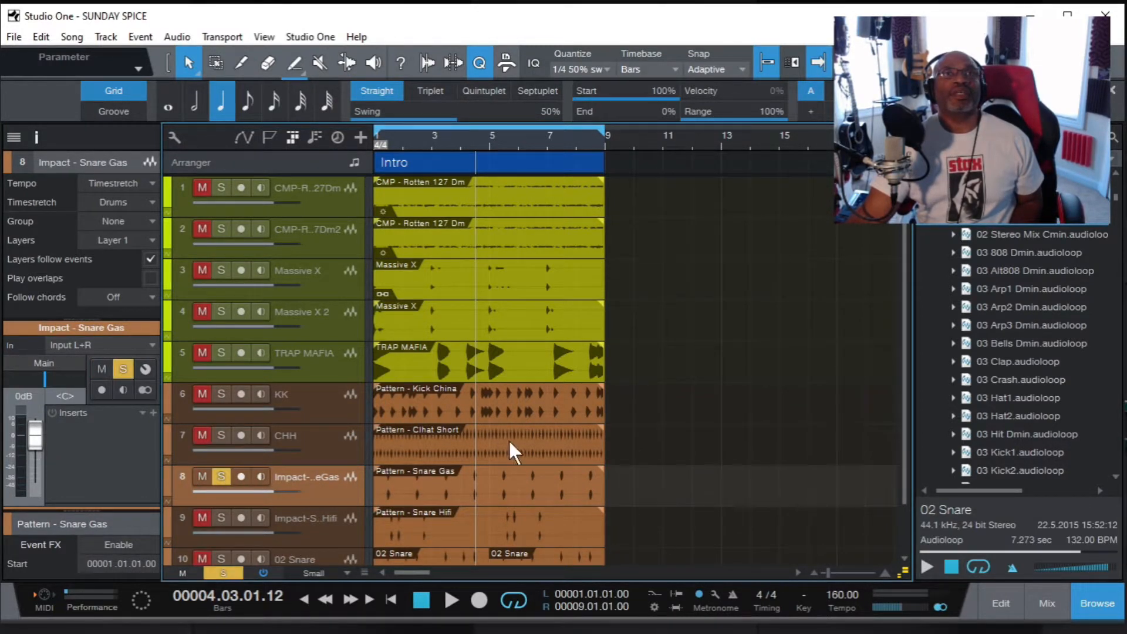
left_click(445, 596)
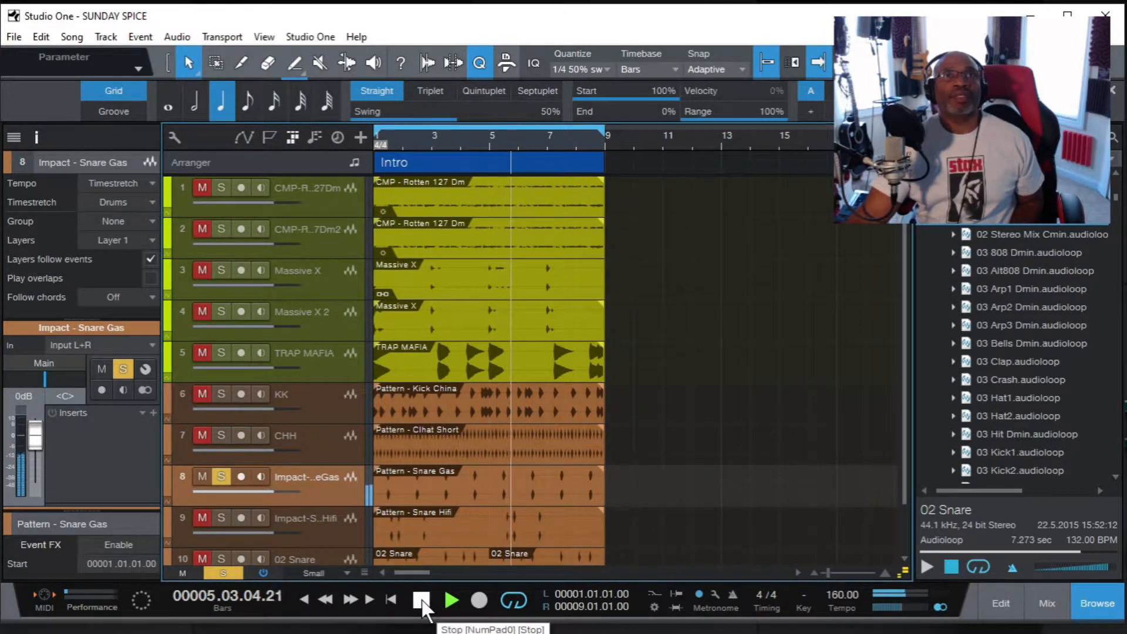
left_click(422, 599)
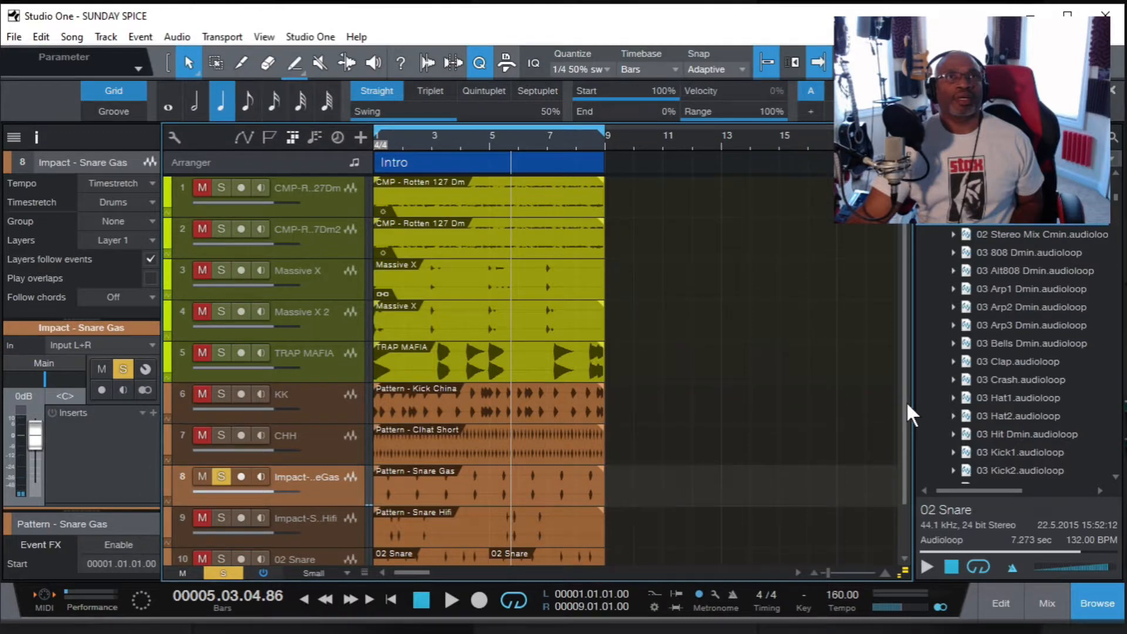
Rename the Impact - Snare Gas audio track as SN.
left_click_drag(906, 400, 904, 456)
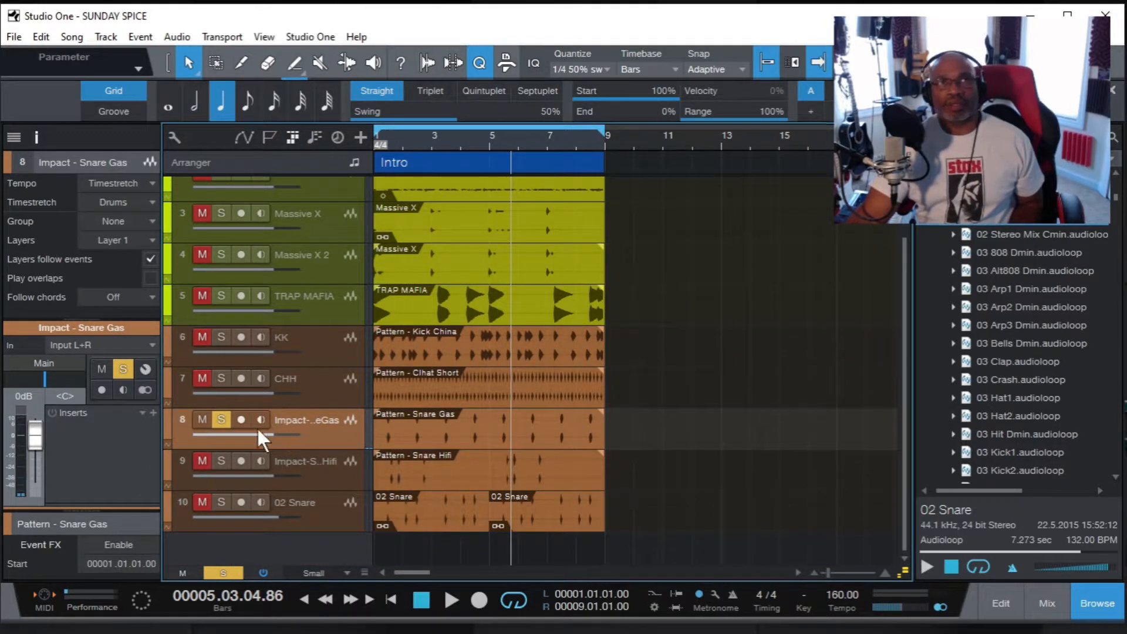
double_click(300, 420)
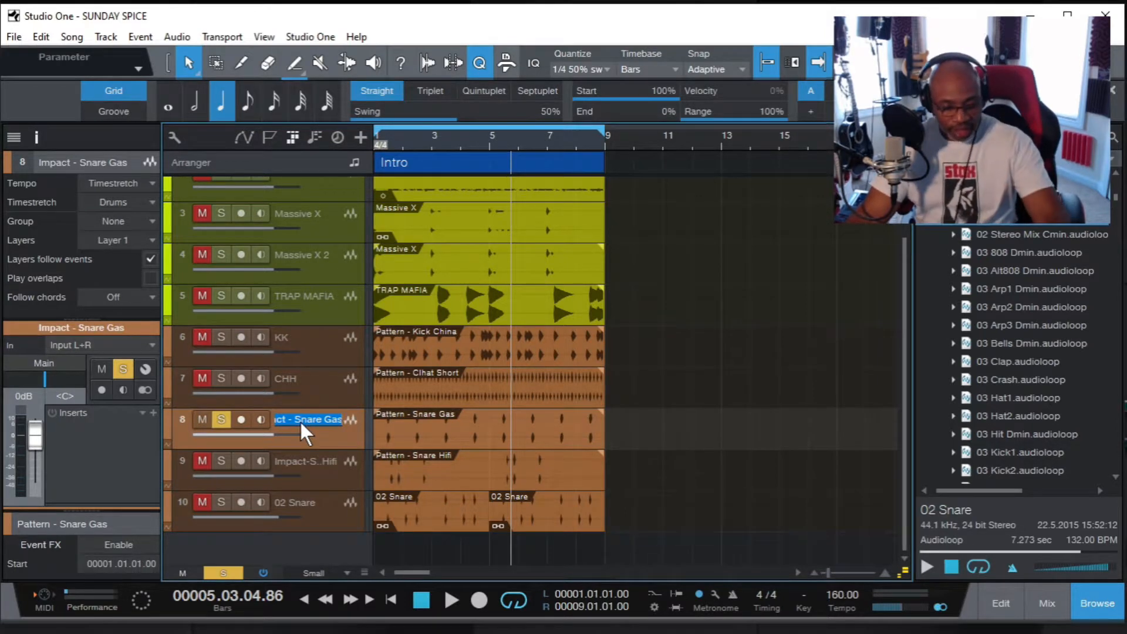
type("SN")
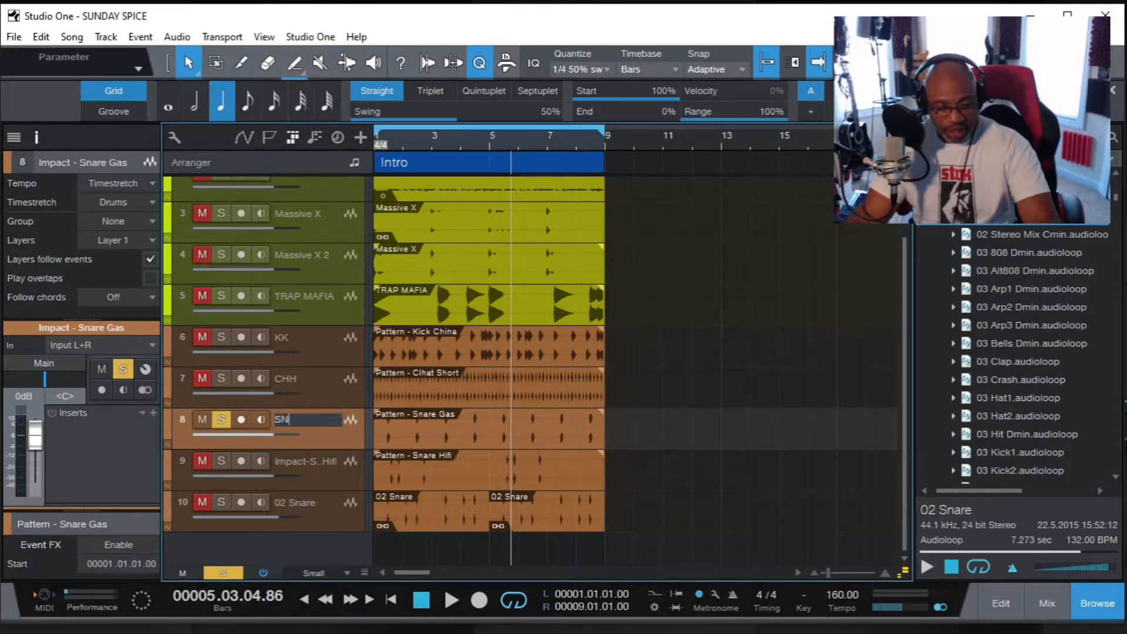
left_click(313, 460)
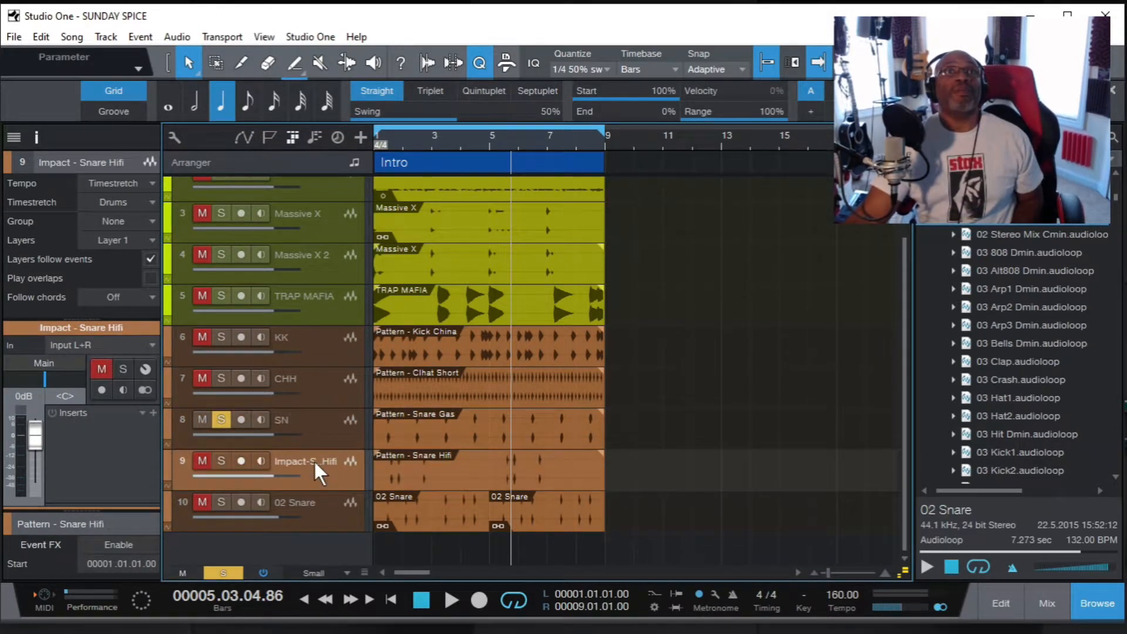
Switch the solo from SN to the Impact - Snare Hifi track, audition it, and rename it as SN2.
left_click(221, 421)
left_click(221, 461)
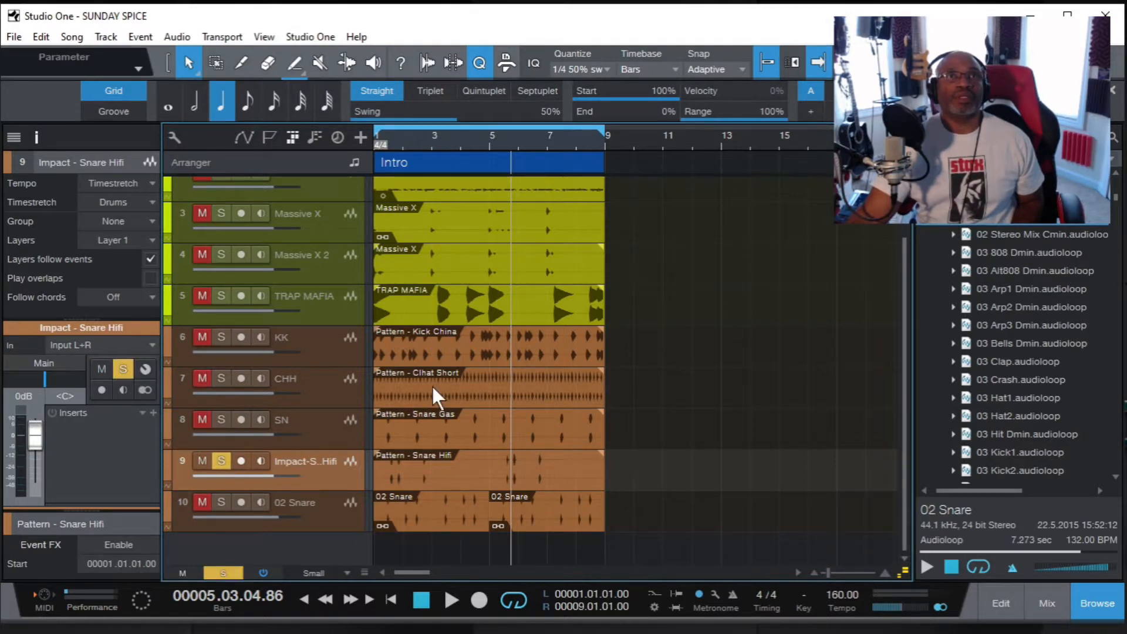
left_click(449, 598)
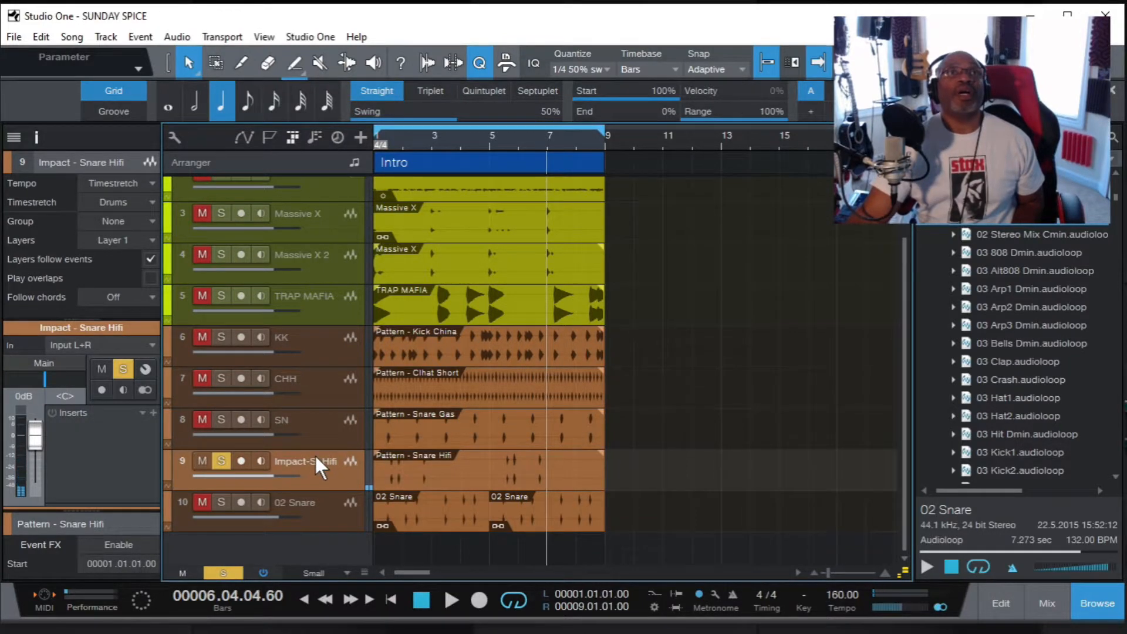
type("SN2")
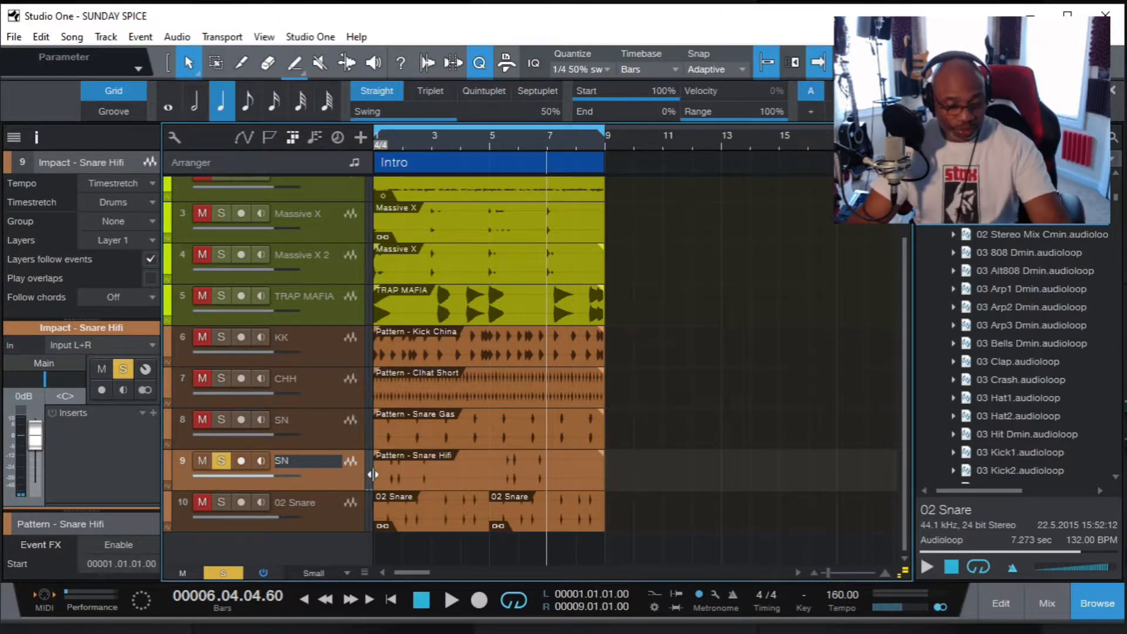
Switch the solo from the SN2 track to the 02 Snare track and play back a short passage.
left_click(331, 502)
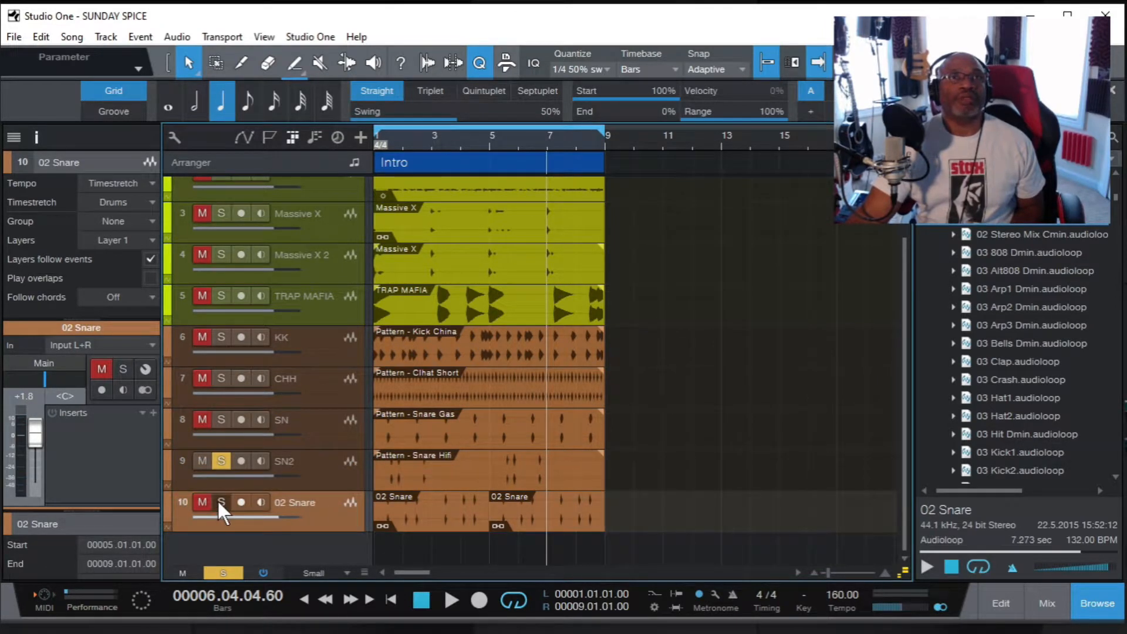
left_click(220, 502)
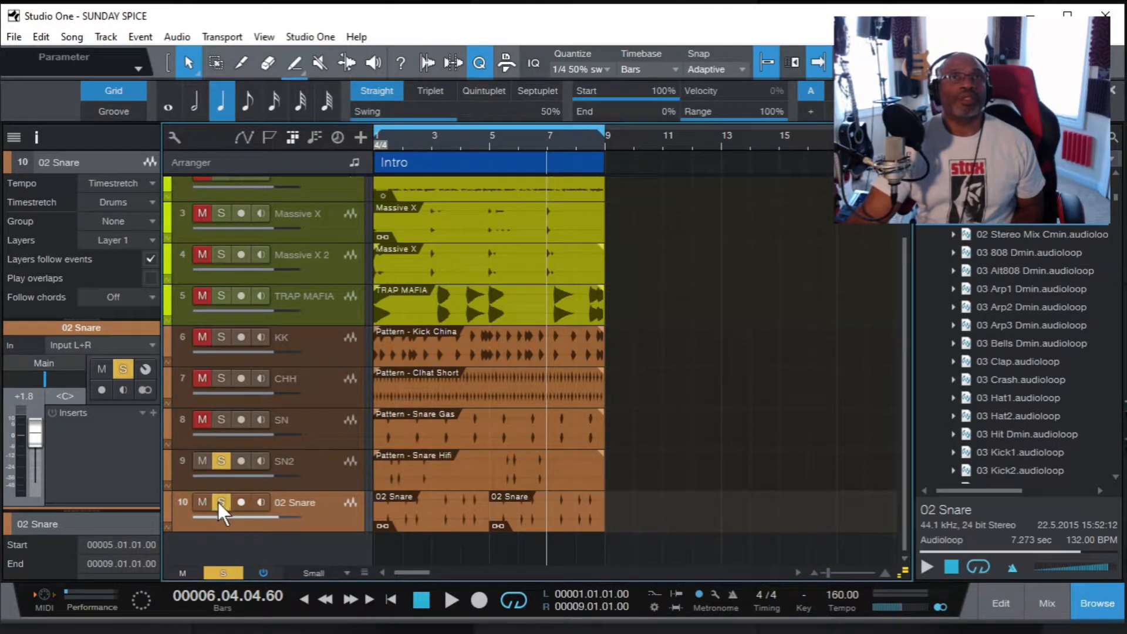
left_click(446, 597)
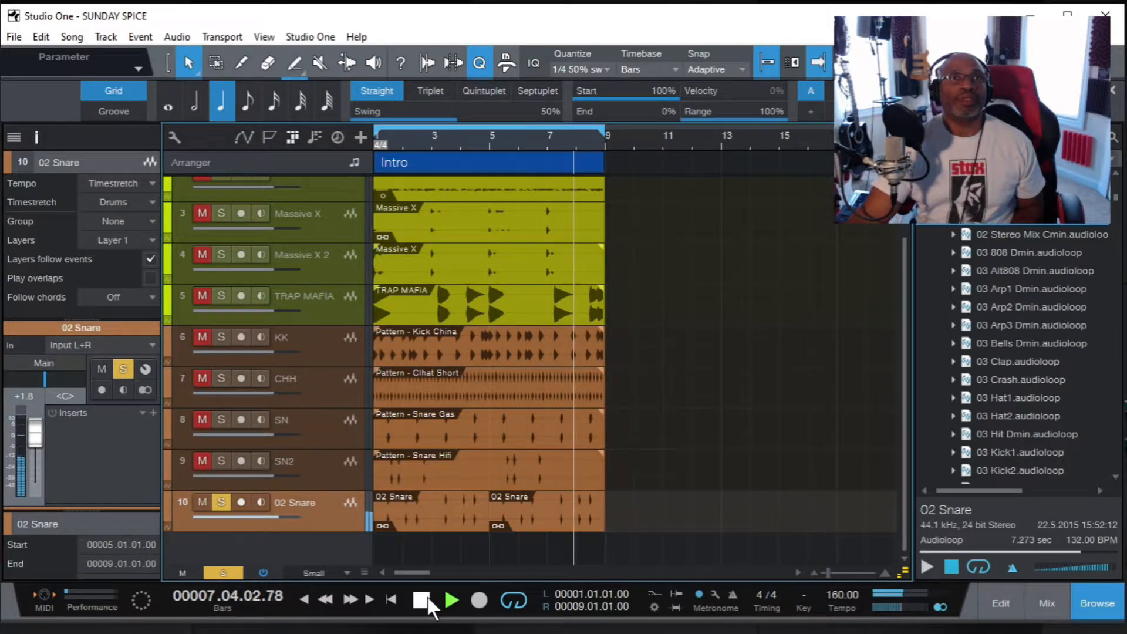
left_click(422, 598)
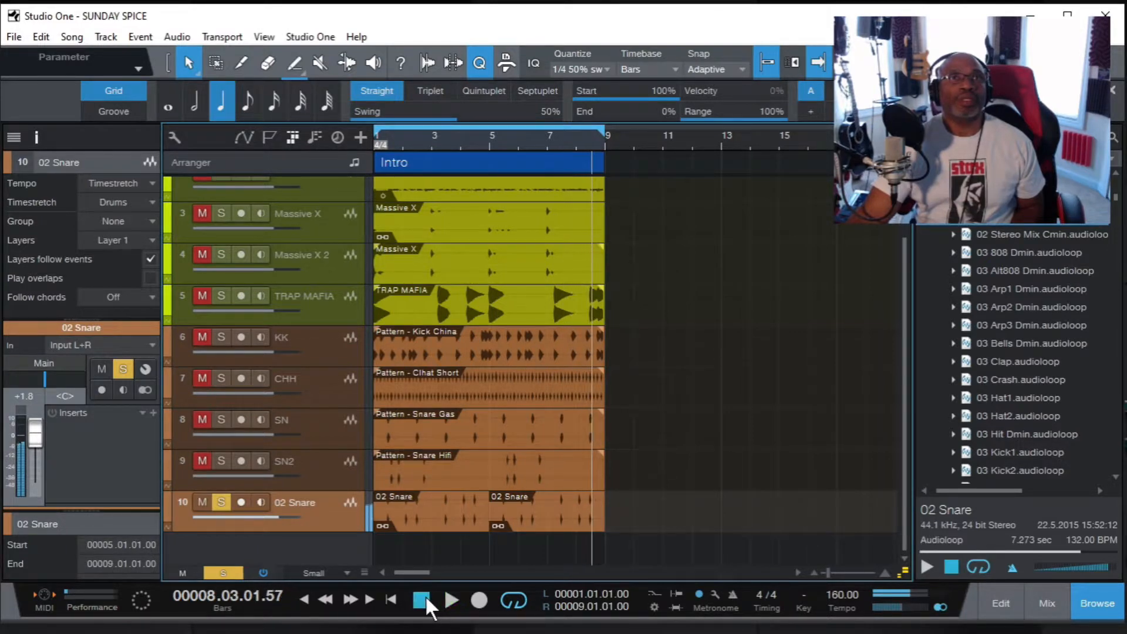
Rename the 02 Snare audio track as SN3.
double_click(296, 500)
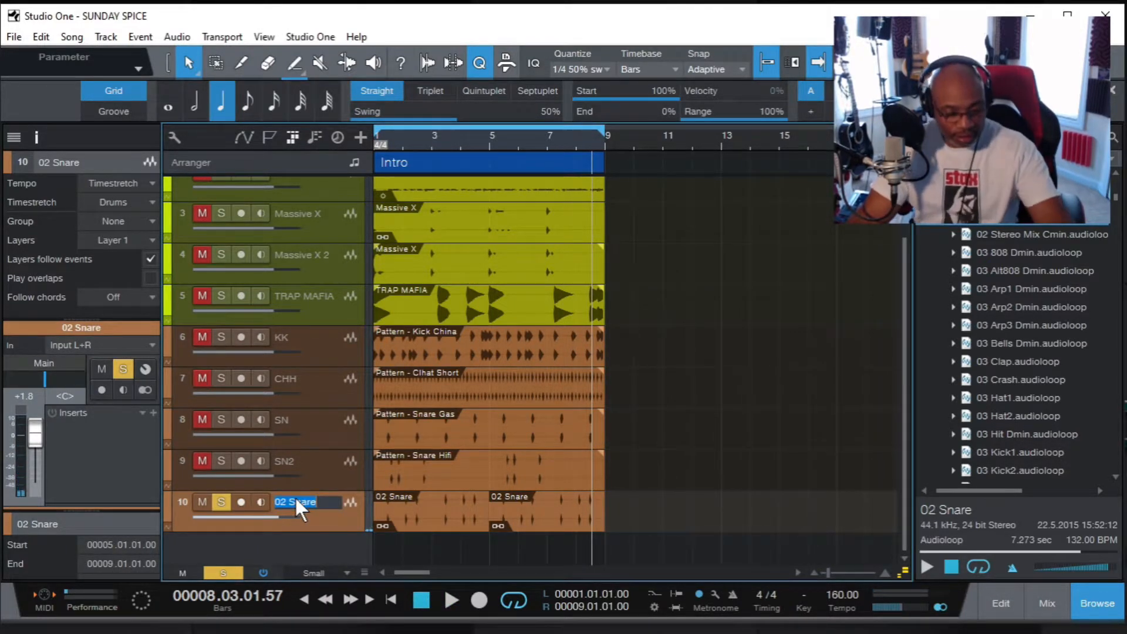
type("SN")
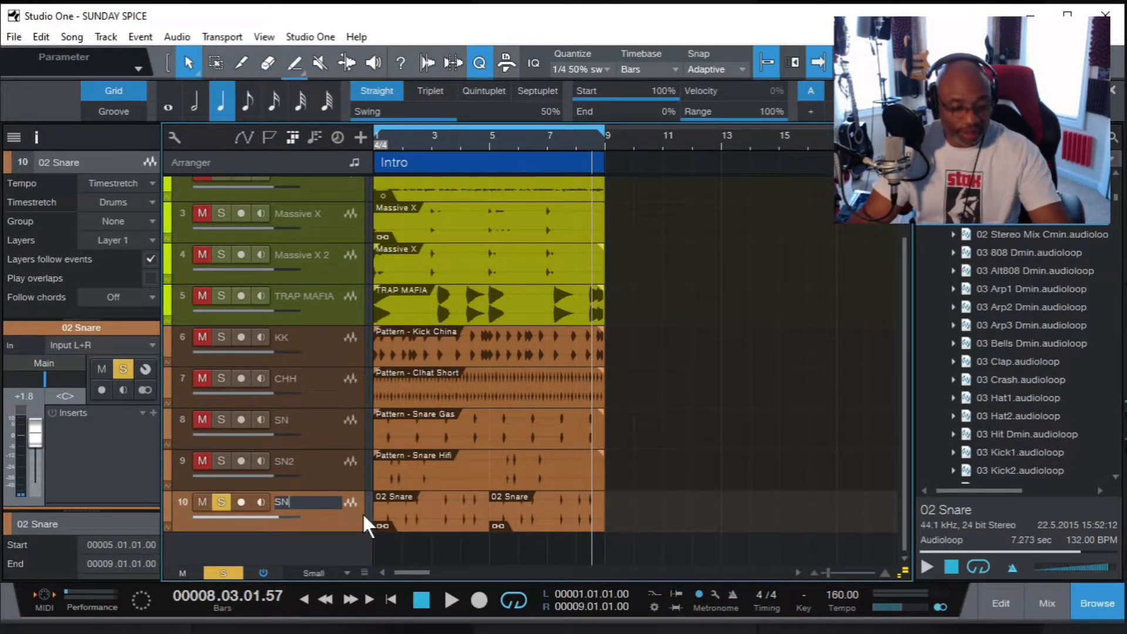
type("3")
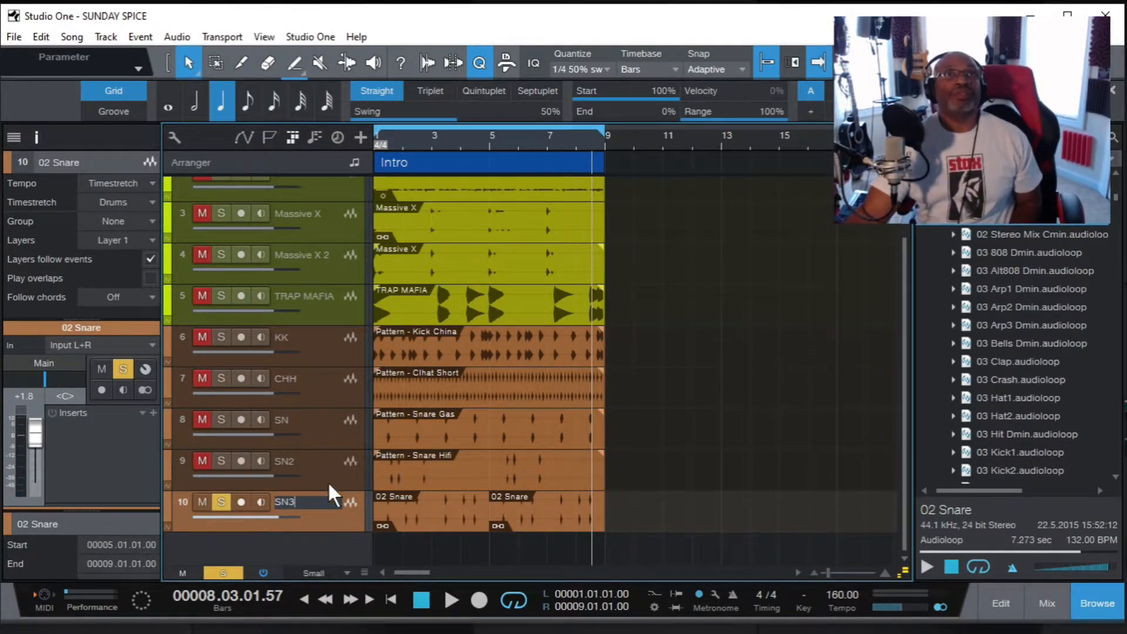
key("Return")
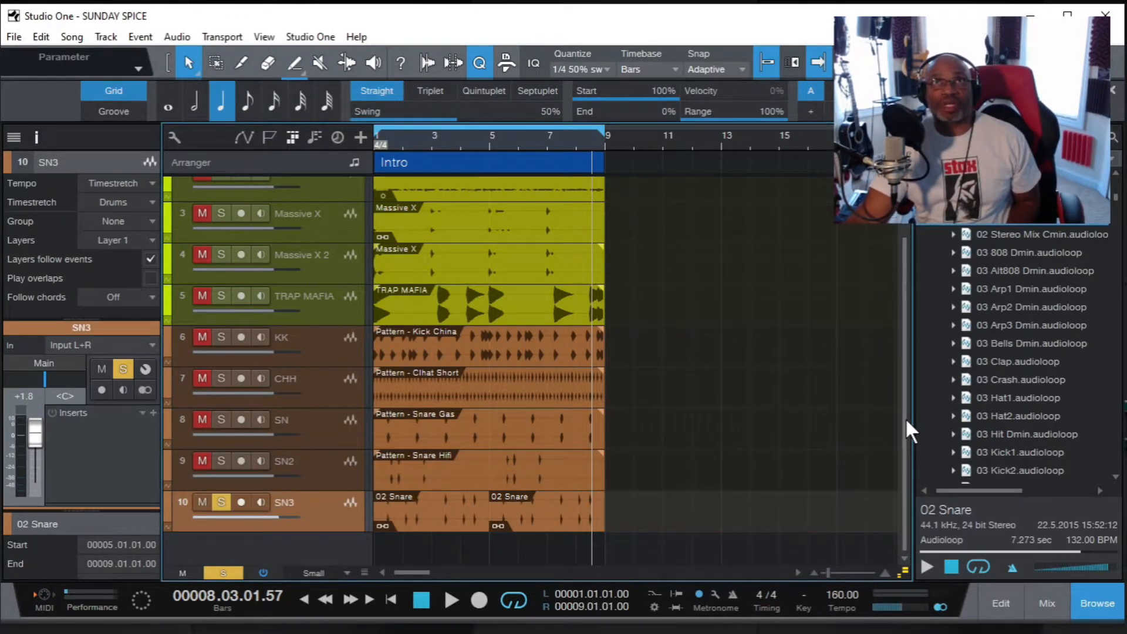
Solo the Massive X audio track and play back a short passage from between bars 6 and 7.
left_click_drag(906, 420, 900, 332)
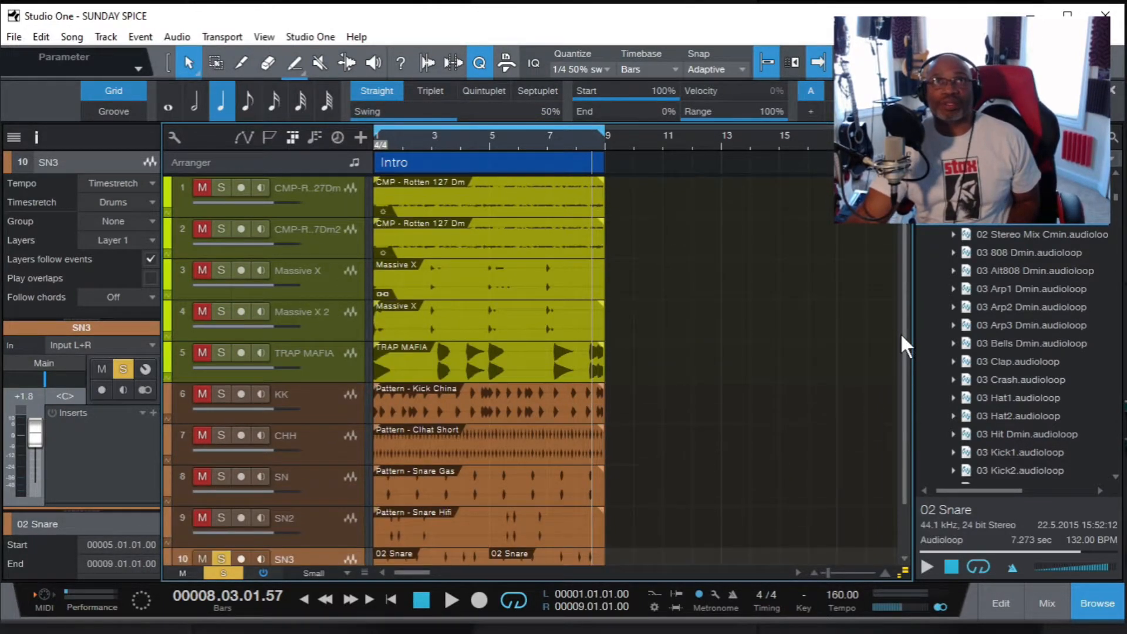
left_click(305, 185)
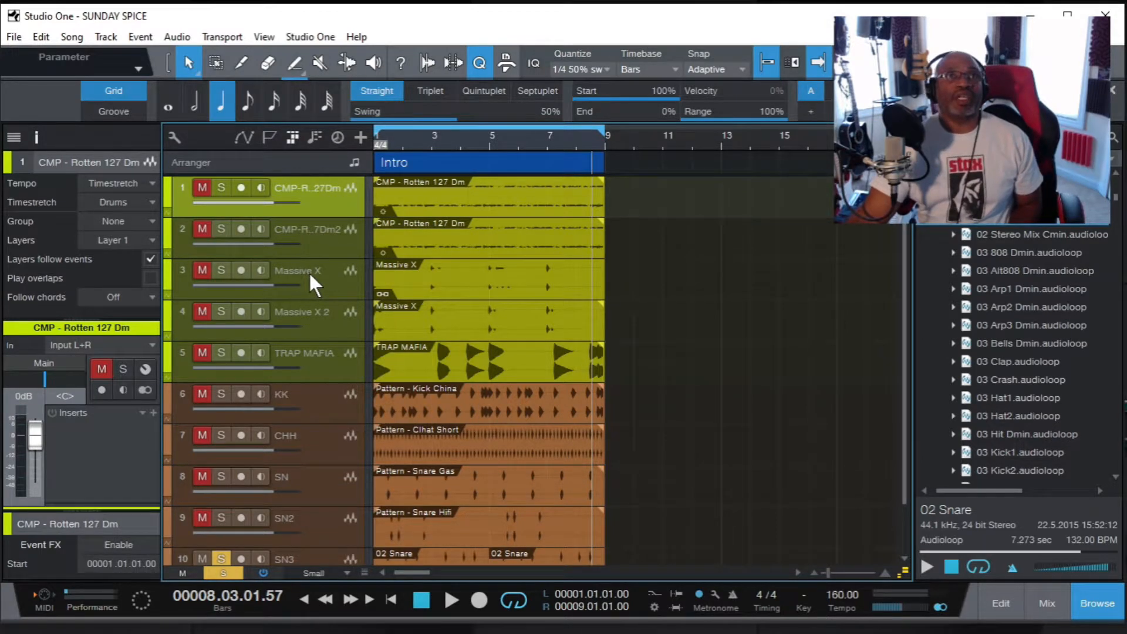
left_click(539, 134)
left_click(223, 267)
left_click(451, 600)
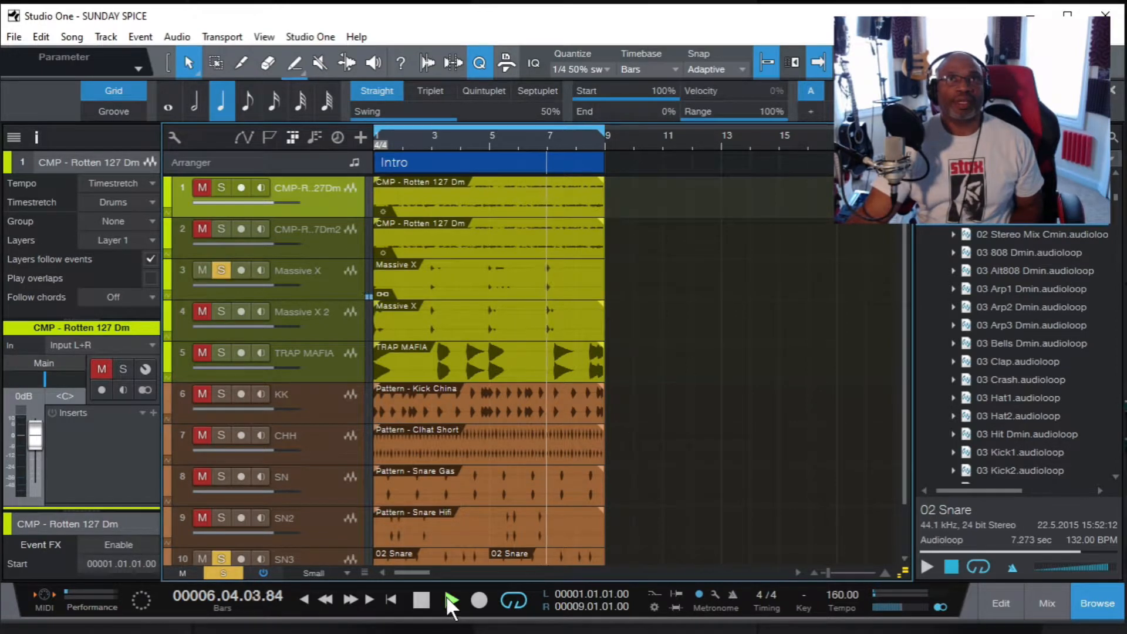
left_click(421, 599)
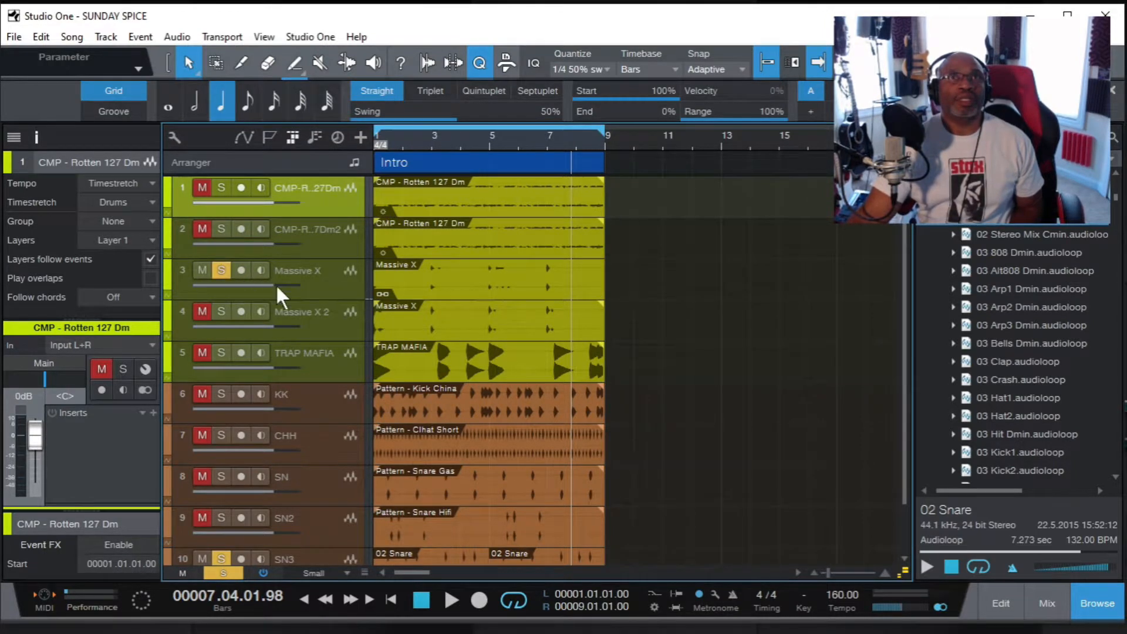
Take the SN3 track out of solo and rename the Massive X audio track as SYTH.
left_click_drag(903, 442, 907, 507)
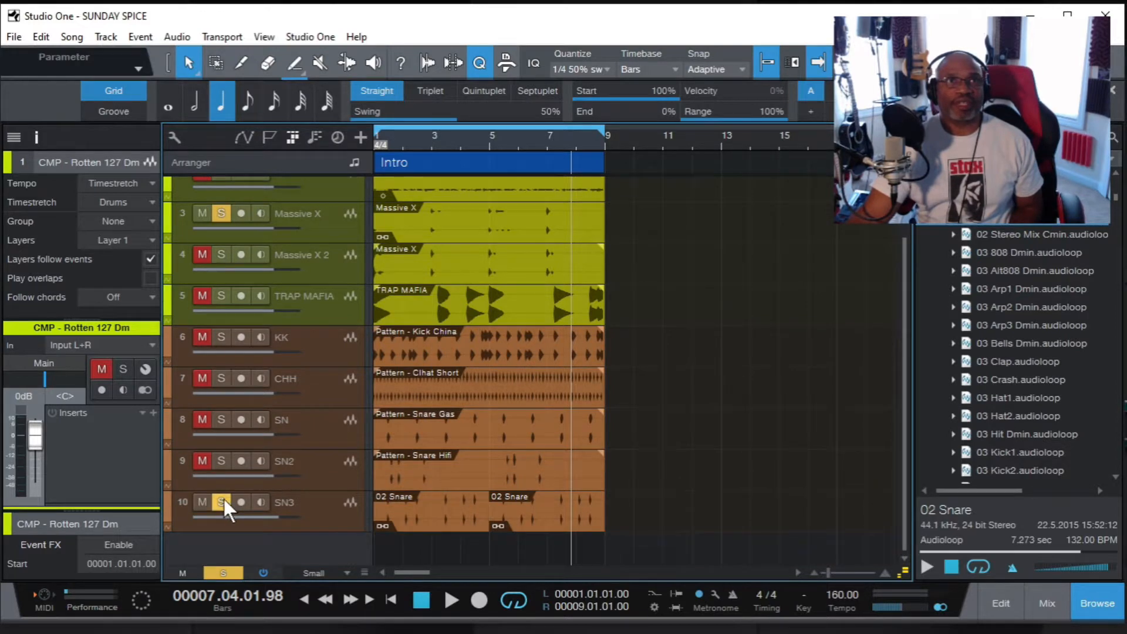
left_click_drag(907, 306, 893, 244)
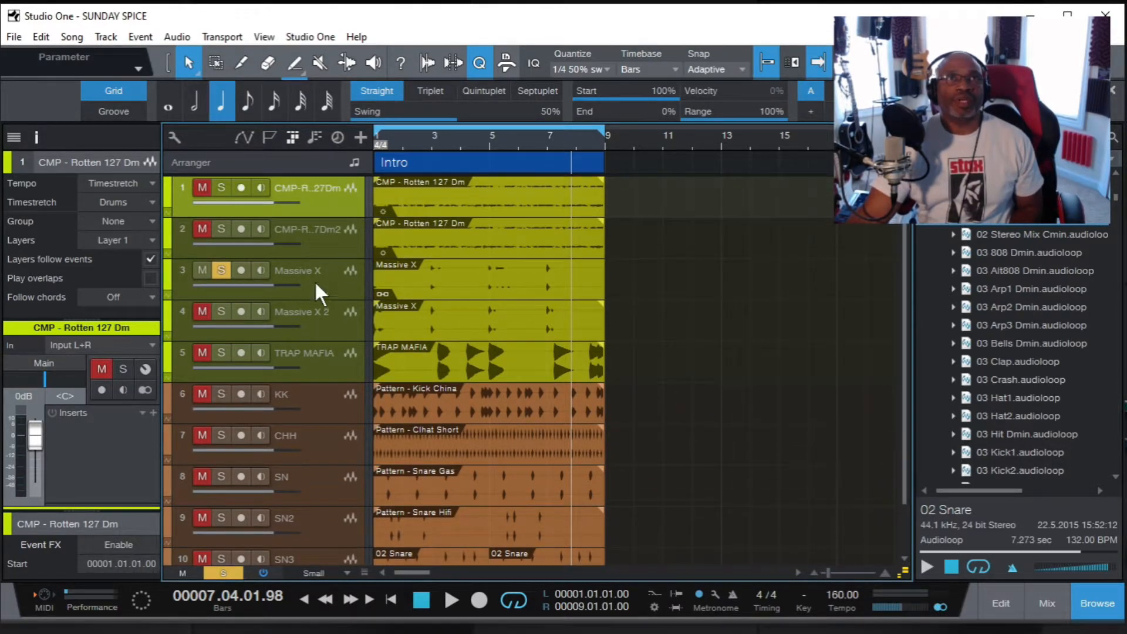
double_click(298, 268)
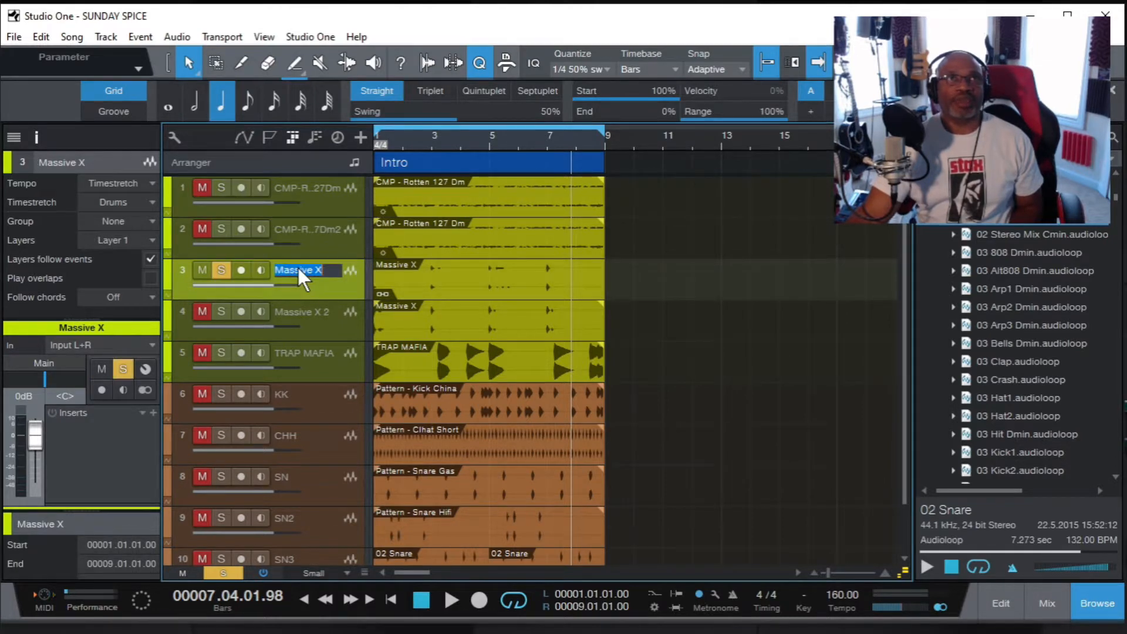
type("SYTH")
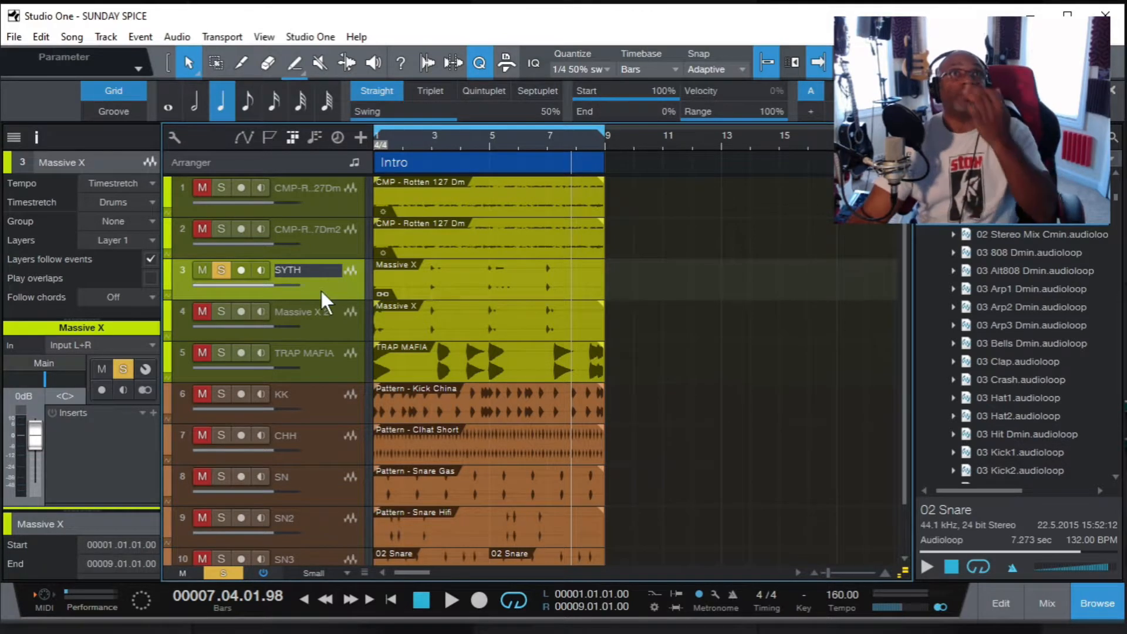
Switch the solo from the SYTH track to Massive X 2 and play back a short passage from between bars 4 and 5.
left_click(307, 321)
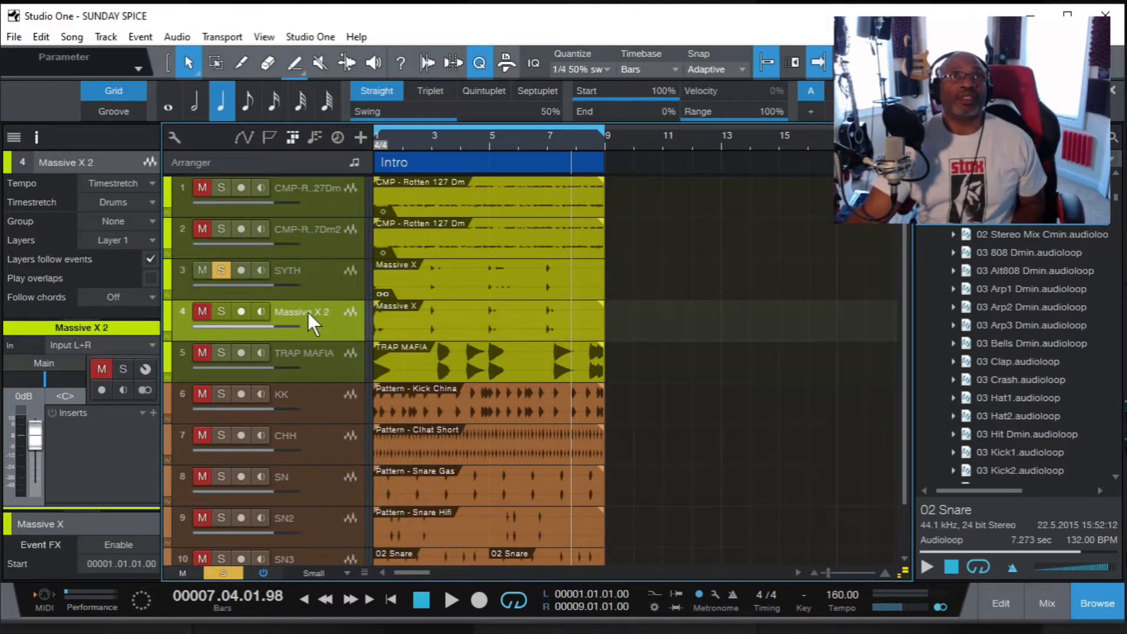
left_click(221, 312)
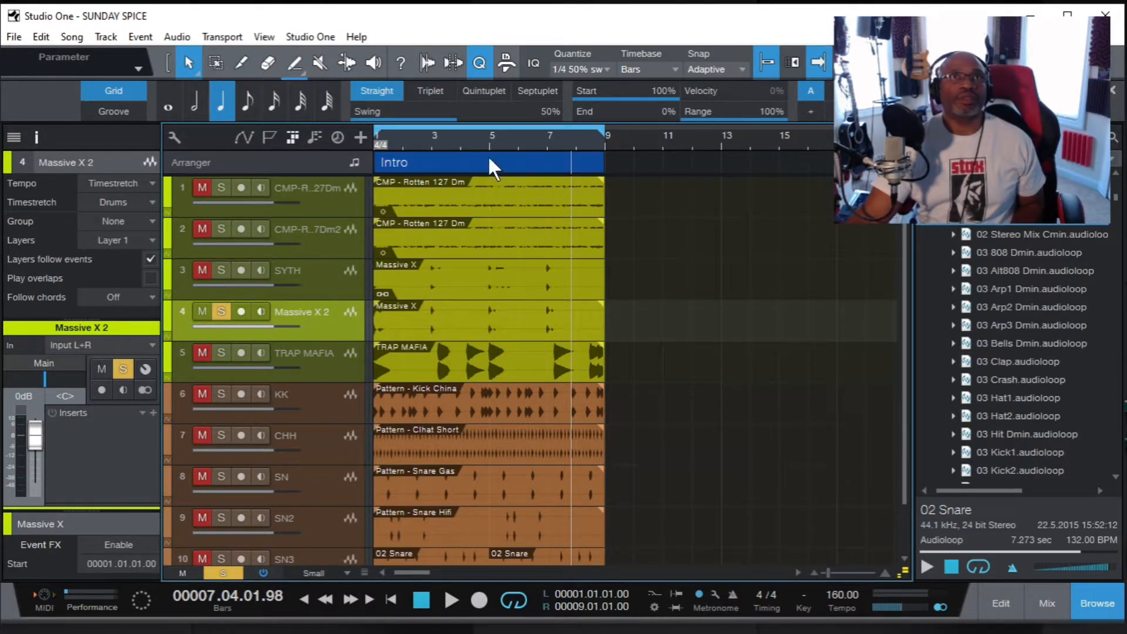
left_click(478, 136)
left_click(449, 590)
left_click(422, 597)
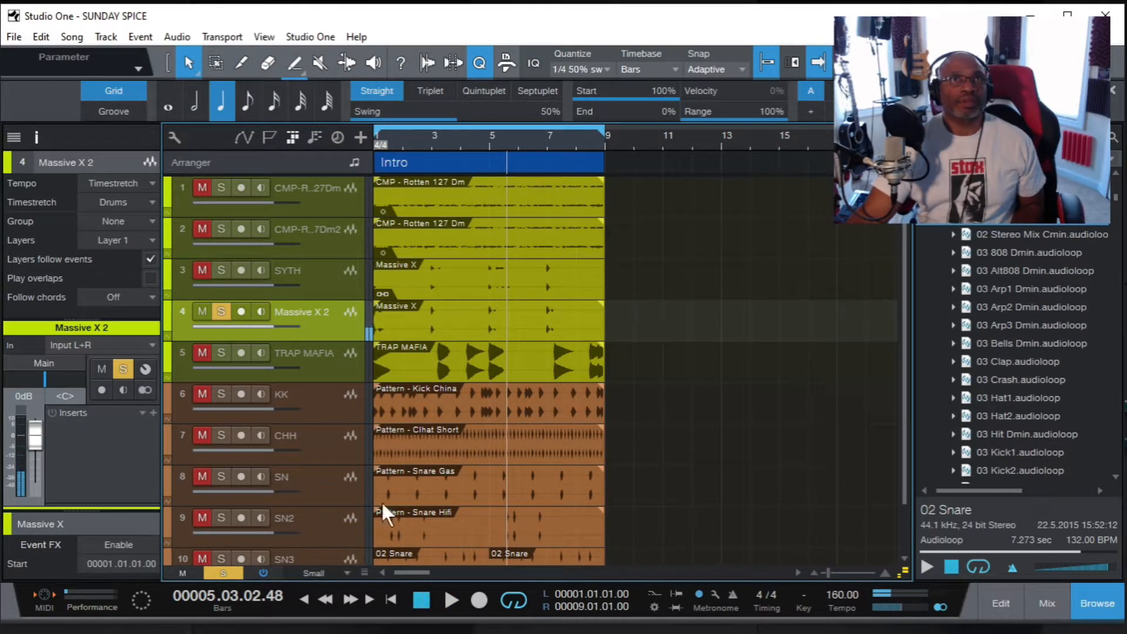
Rename the Massive X 2 audio track as SYTH MOOG.
double_click(295, 309)
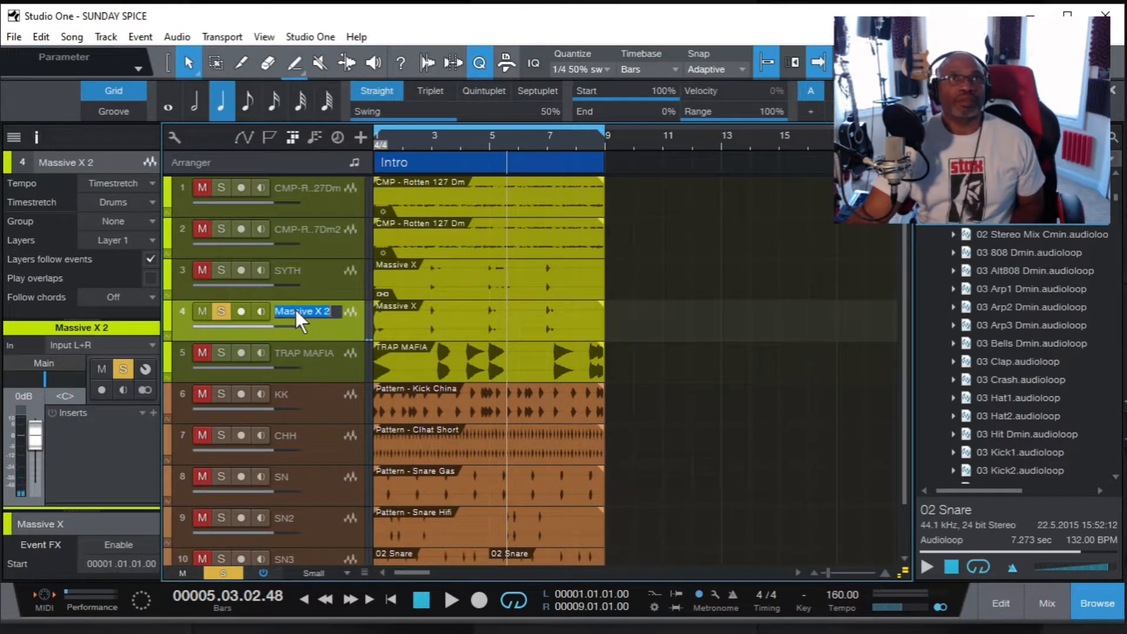
type("SYTH")
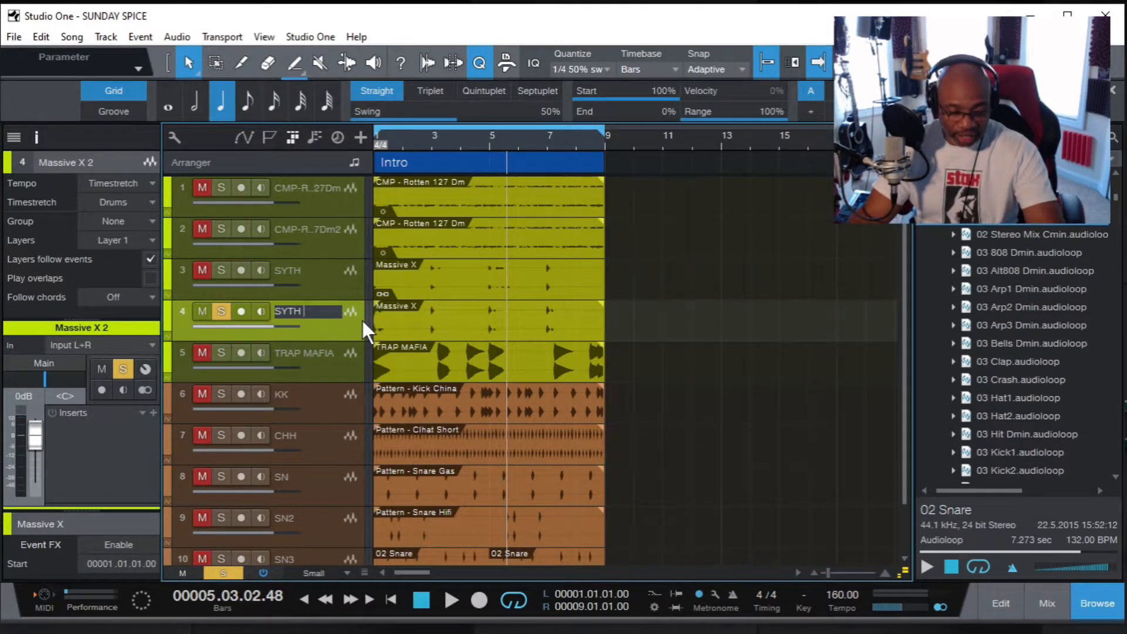
type("MOG")
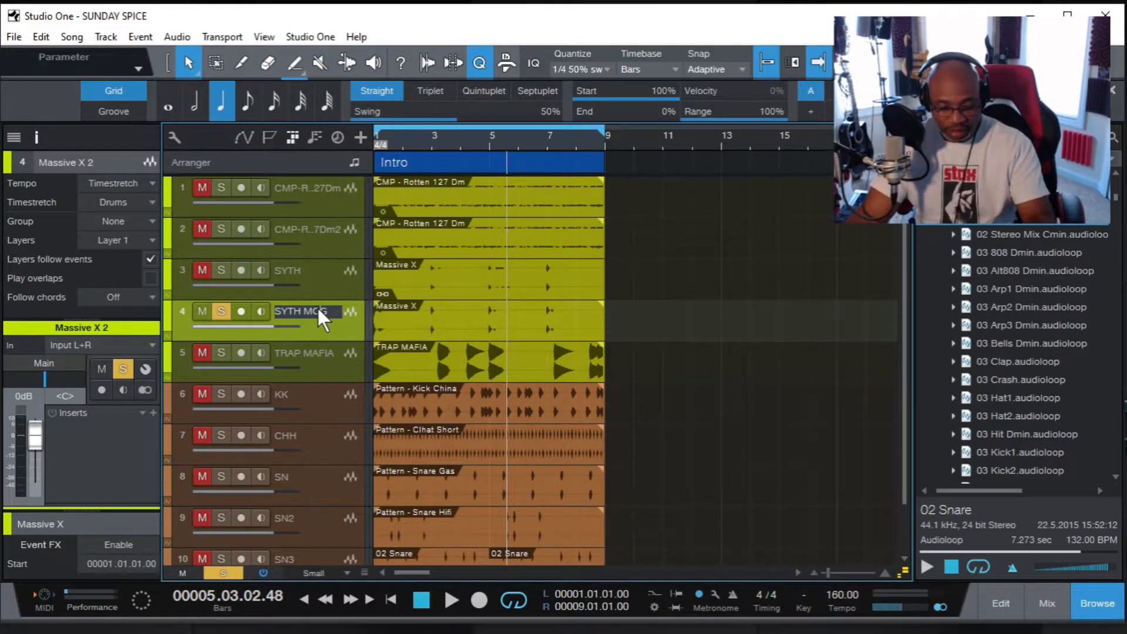
left_click(317, 316)
type("O")
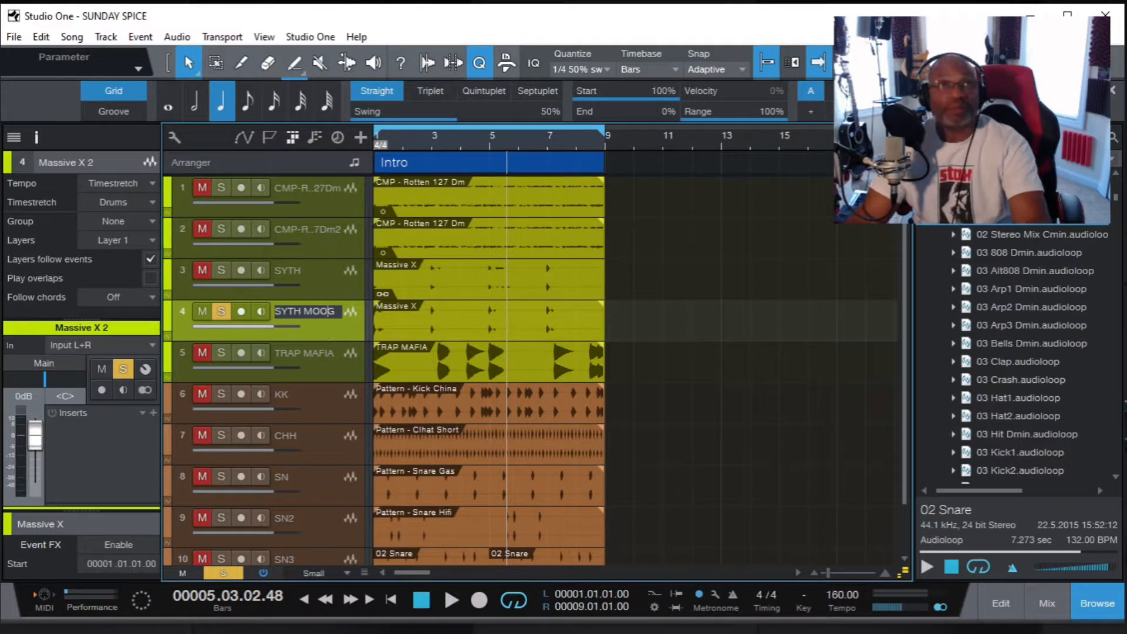
Turn off the solo on SYTH MOOG and rename the TRAP MAFIA audio track as 808.
left_click(329, 354)
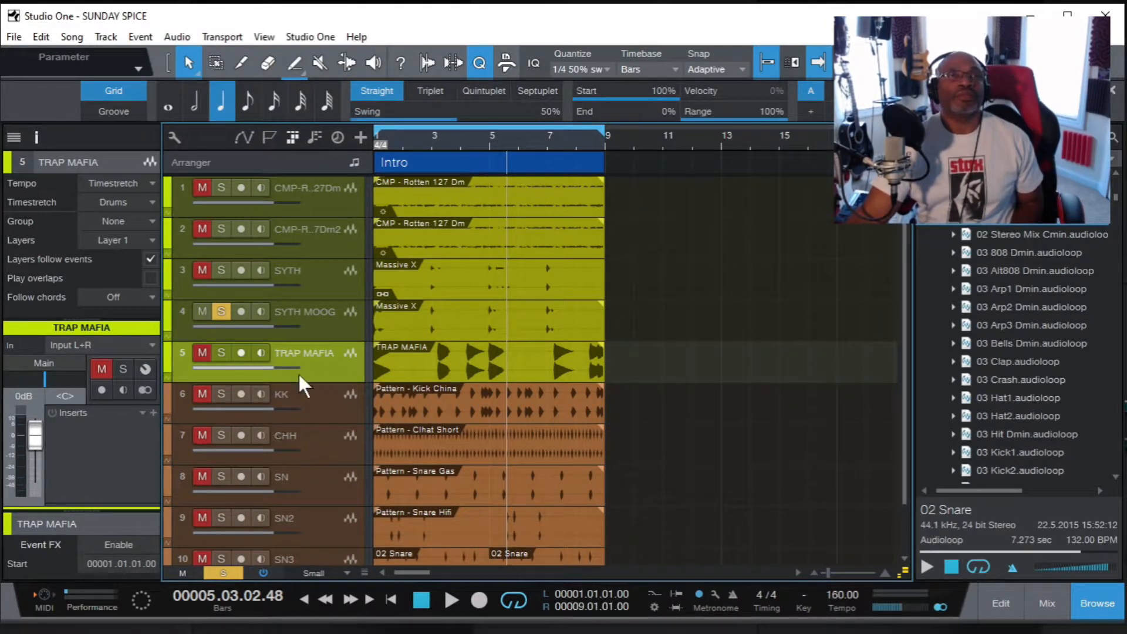
left_click(220, 309)
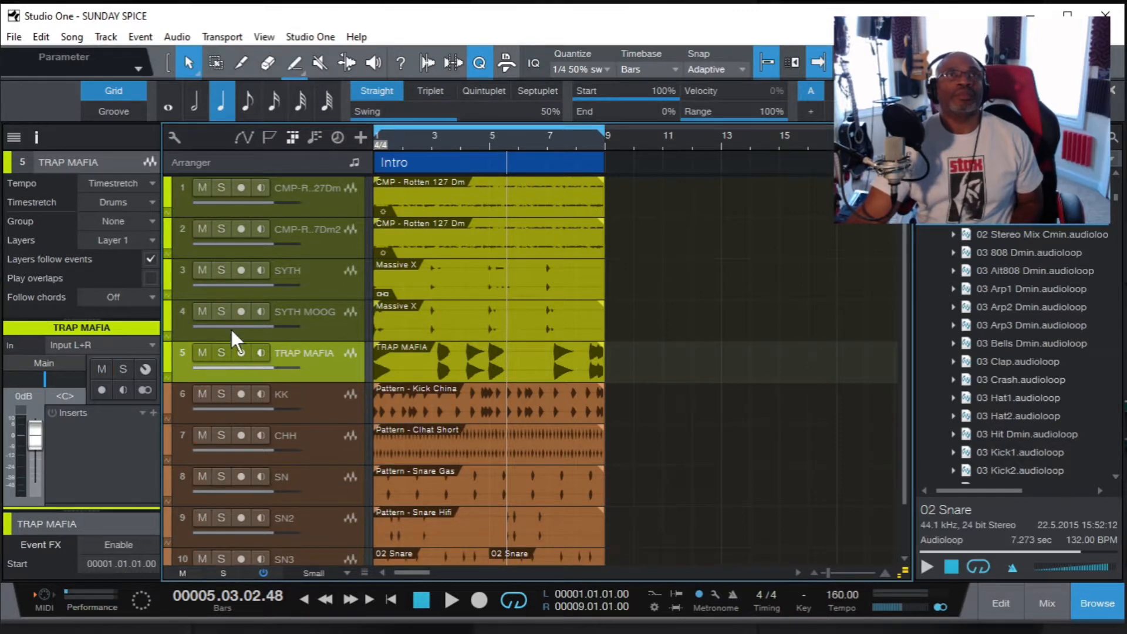
double_click(299, 352)
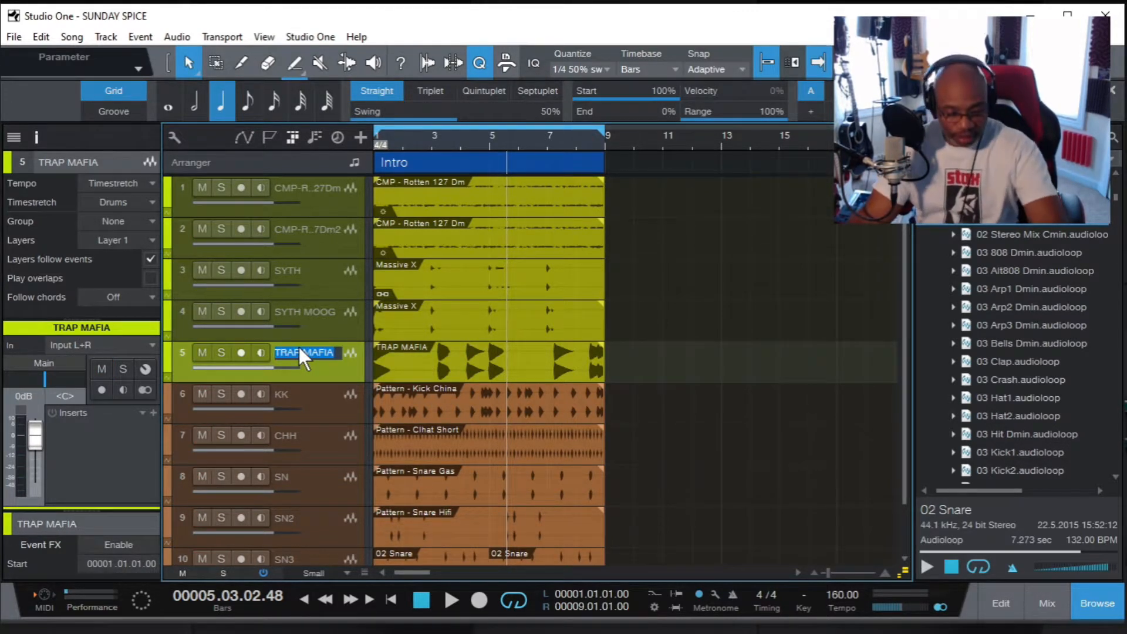
type("808")
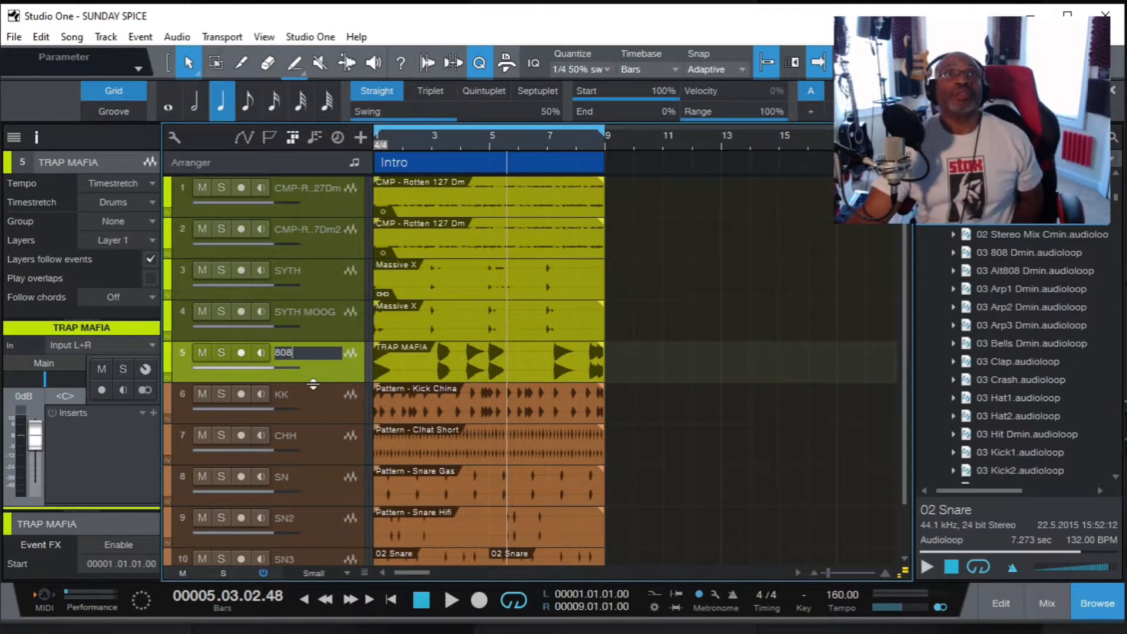
key("Return")
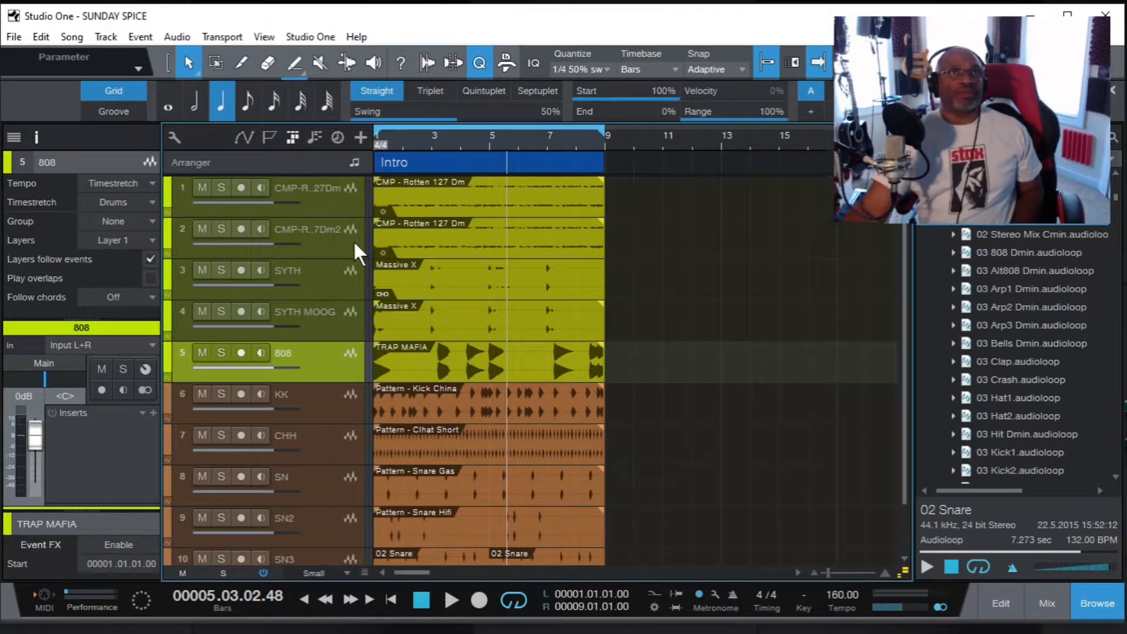
Open the mixer console with the CMP - Rotten 127 Dm track selected, and enlarge the upper channel area to expose the Inserts.
left_click(320, 183)
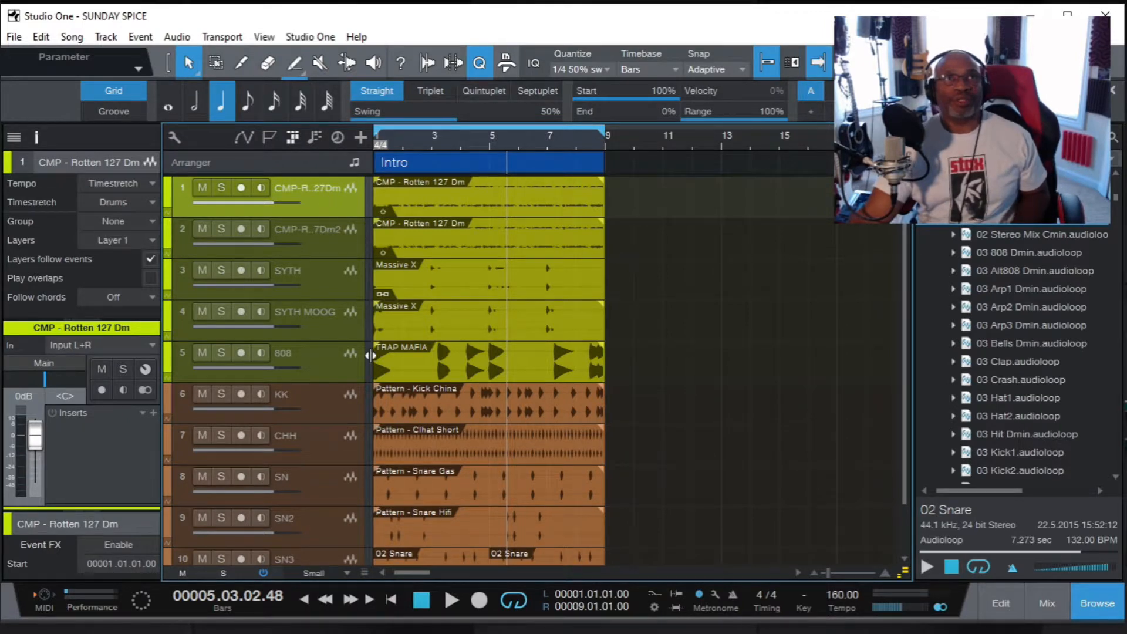
left_click(1047, 602)
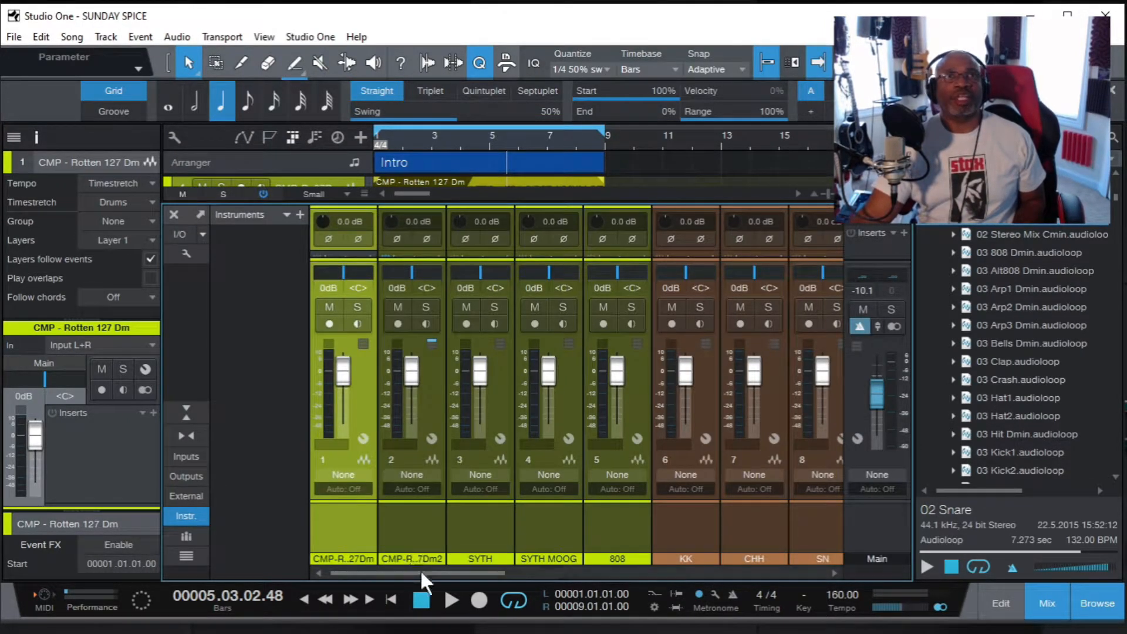
left_click_drag(425, 573, 387, 583)
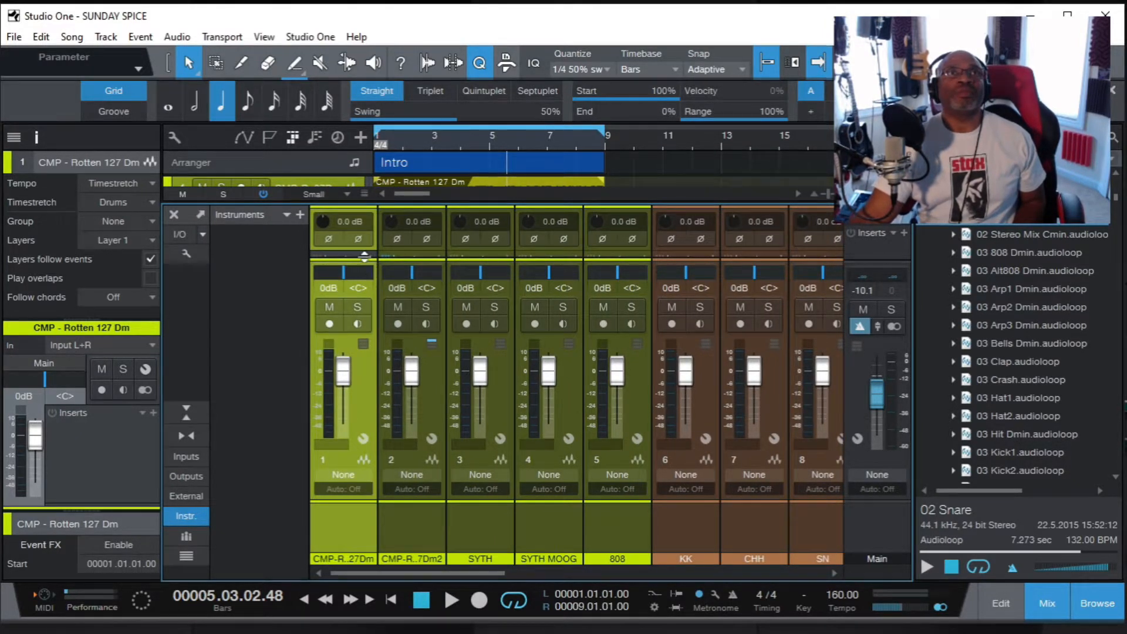
left_click_drag(361, 257, 363, 280)
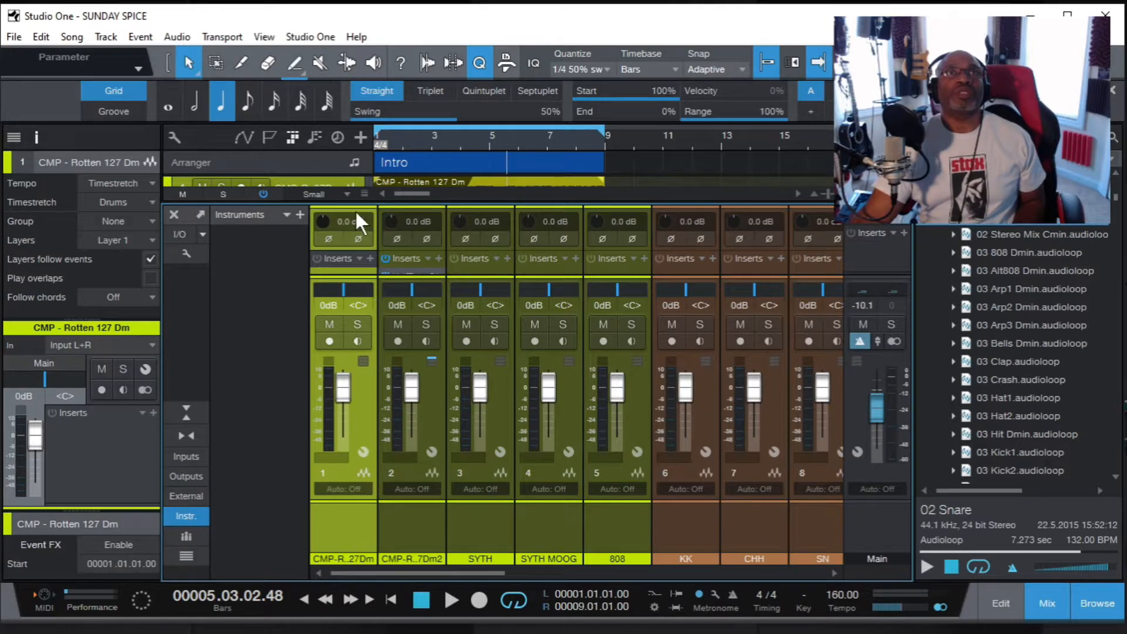
Enlarge the console and collapse the channels' Inserts and Sends area to expose their input and output routing.
left_click_drag(366, 201, 367, 166)
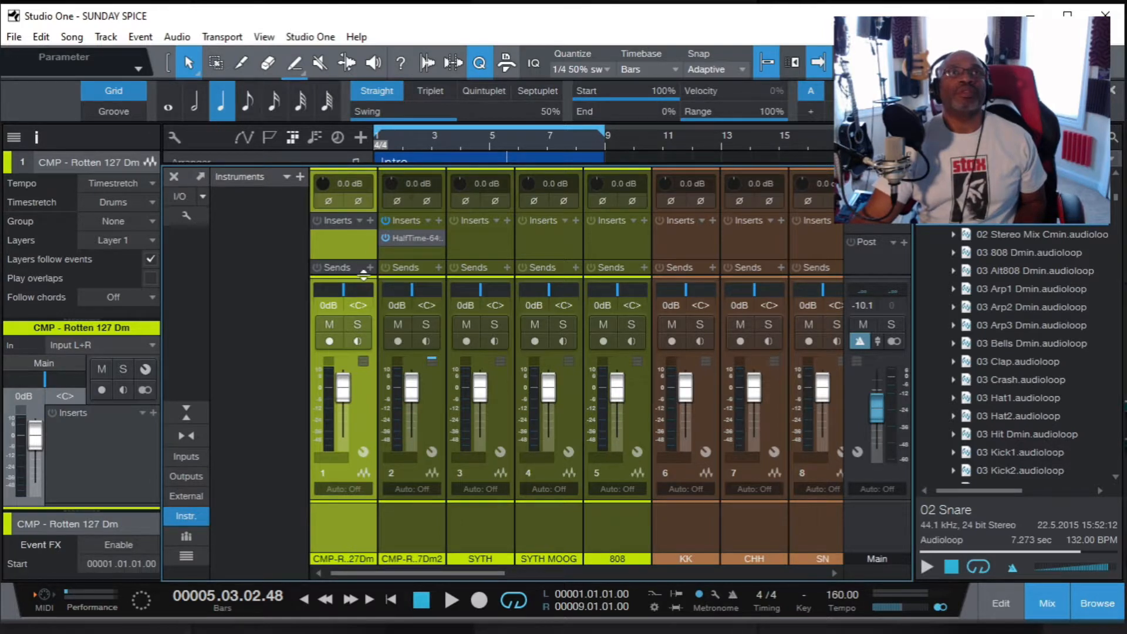
left_click_drag(361, 269, 345, 222)
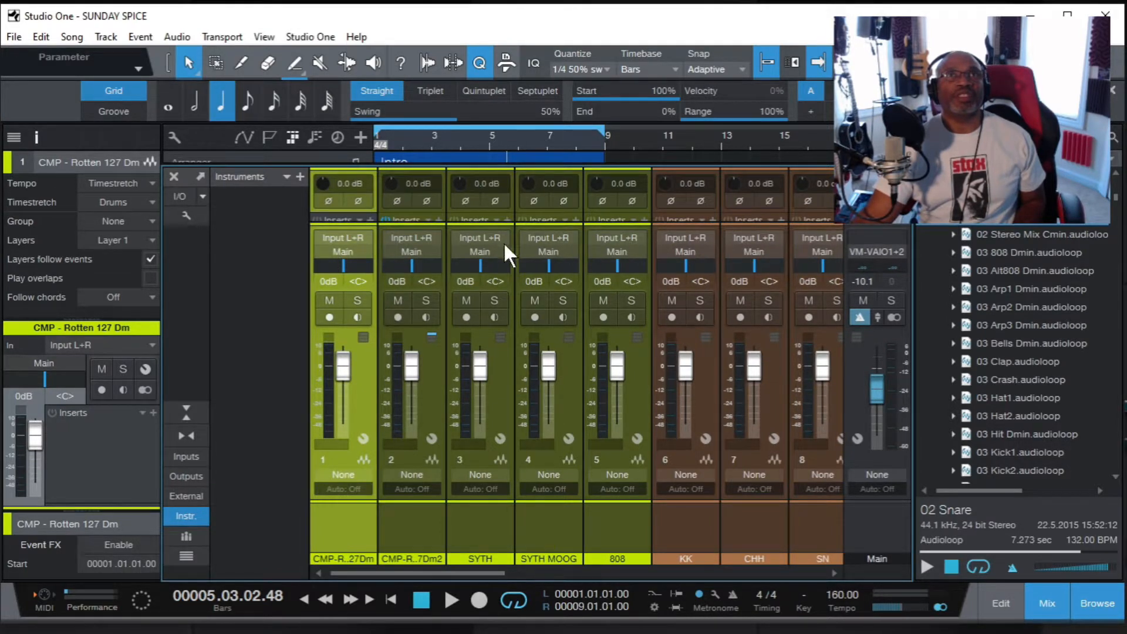
mouse_move(347, 220)
left_mouse_down()
mouse_move(348, 243)
mouse_move(347, 220)
left_mouse_up()
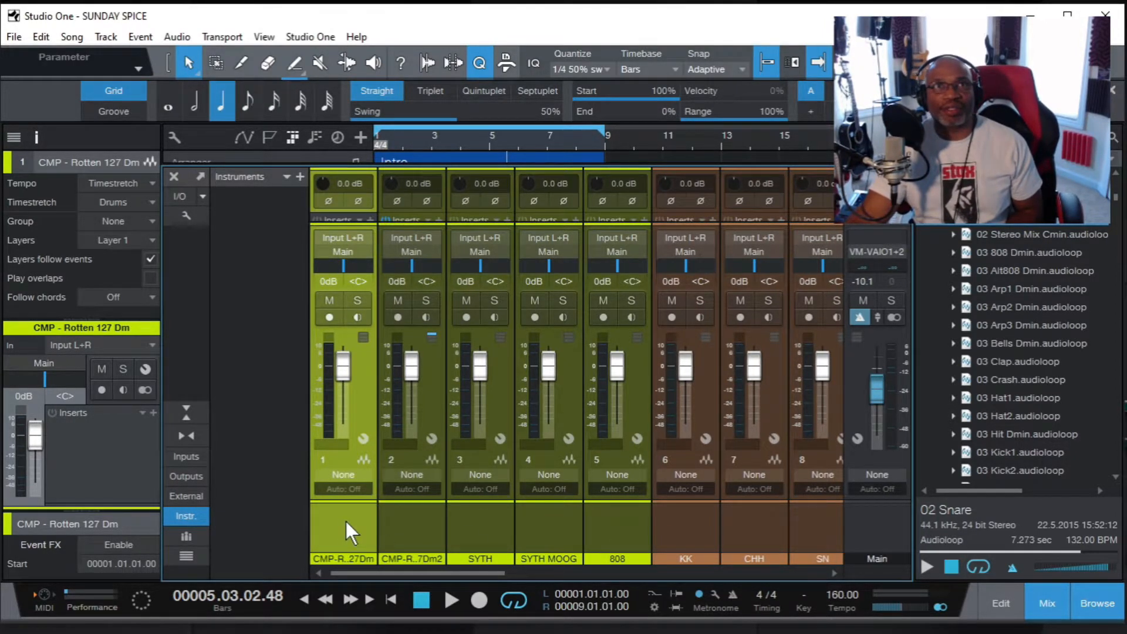
Try enabling Show track notes in the arrangement's visibility options, keeping the track inspector open.
left_click(35, 135)
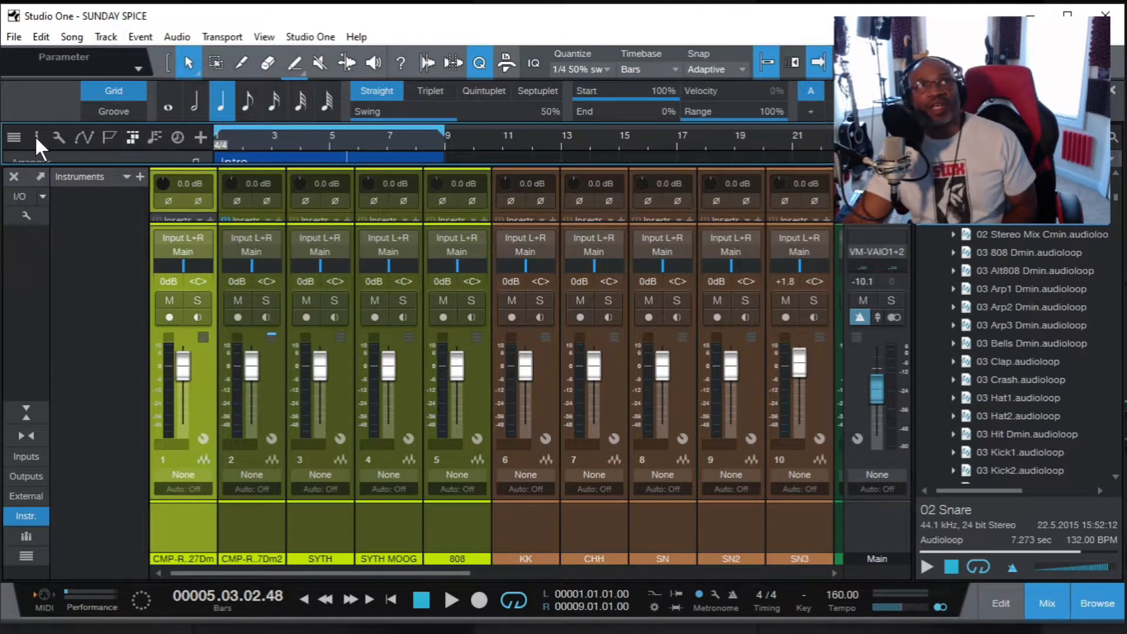
left_click(37, 138)
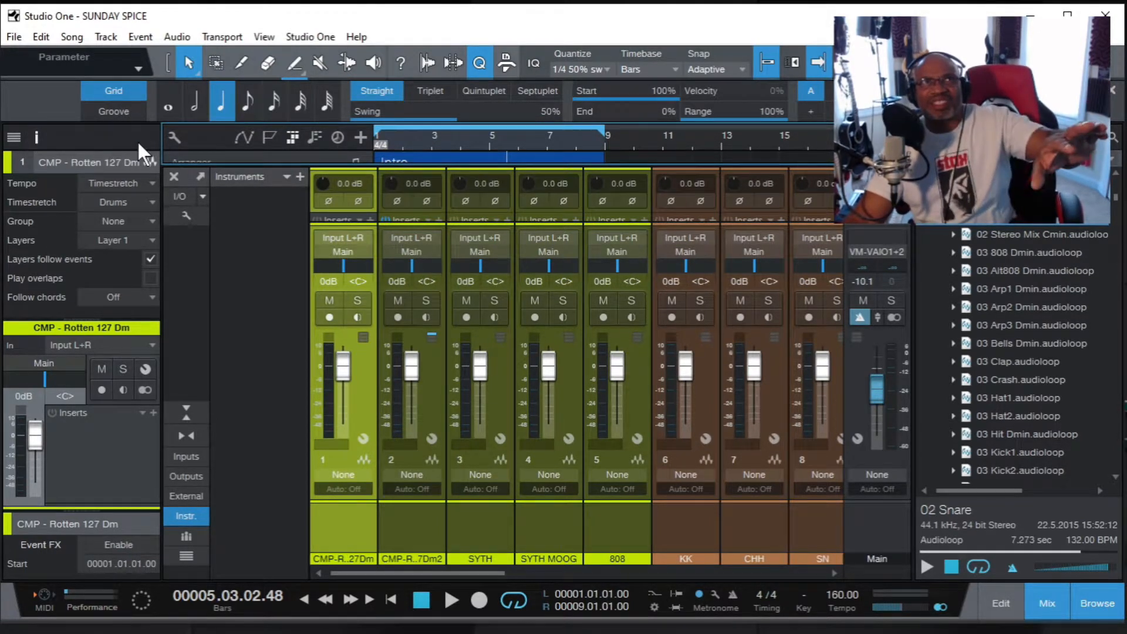
left_click(170, 134)
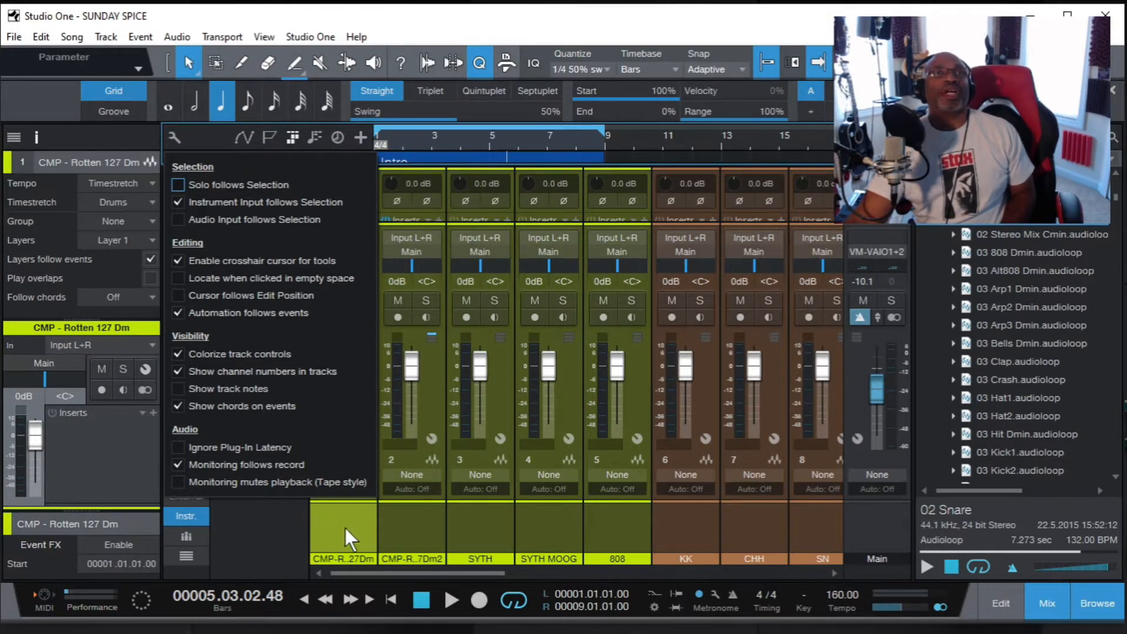
left_click(178, 388)
left_click(178, 387)
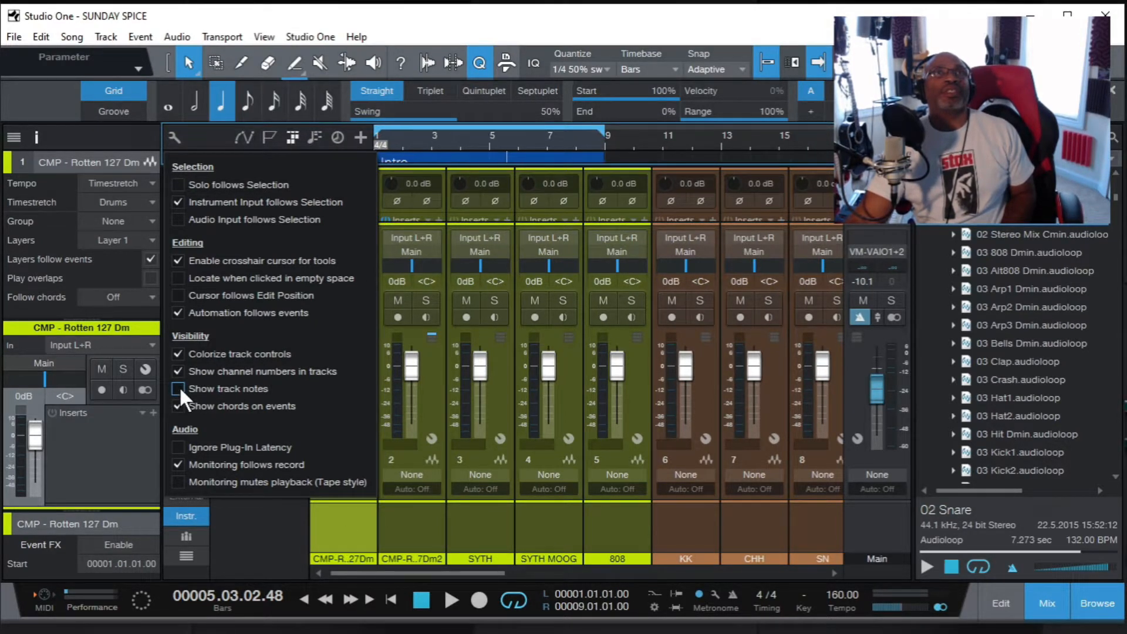
left_click(179, 388)
left_click(179, 388)
left_click(179, 388)
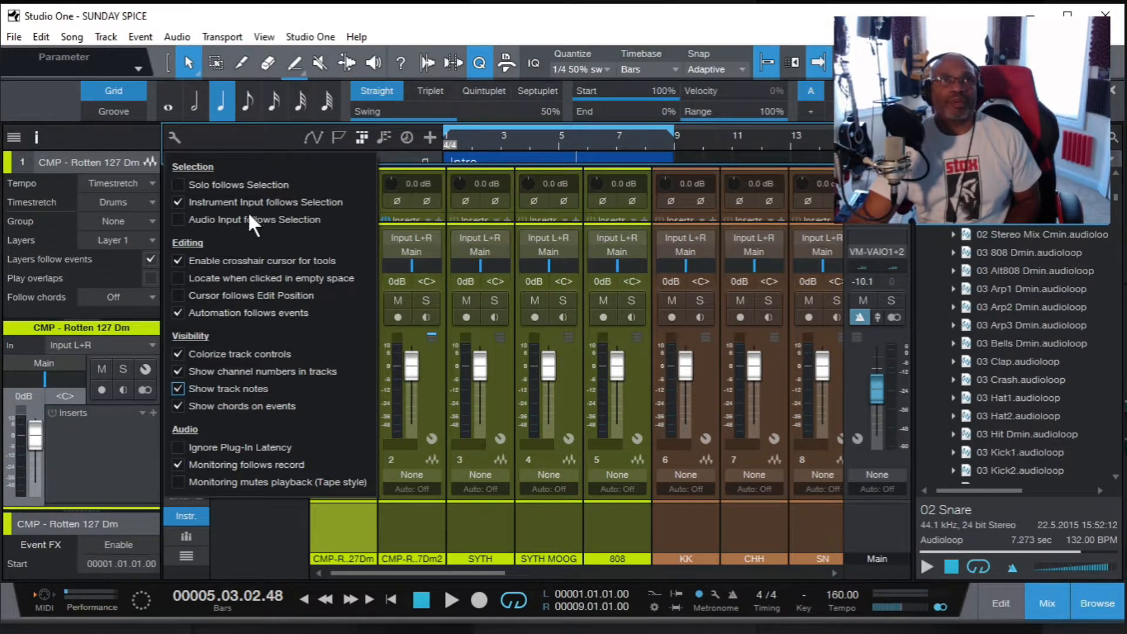
left_click(264, 533)
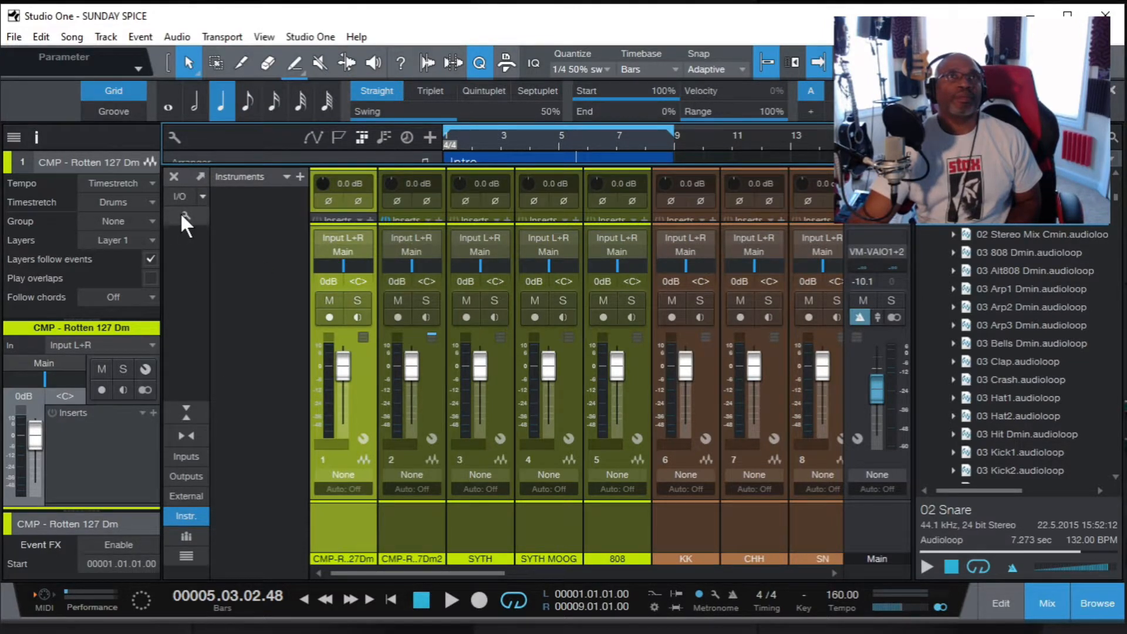
Turn Show track notes back off and keep the track inspector displayed.
left_click(174, 134)
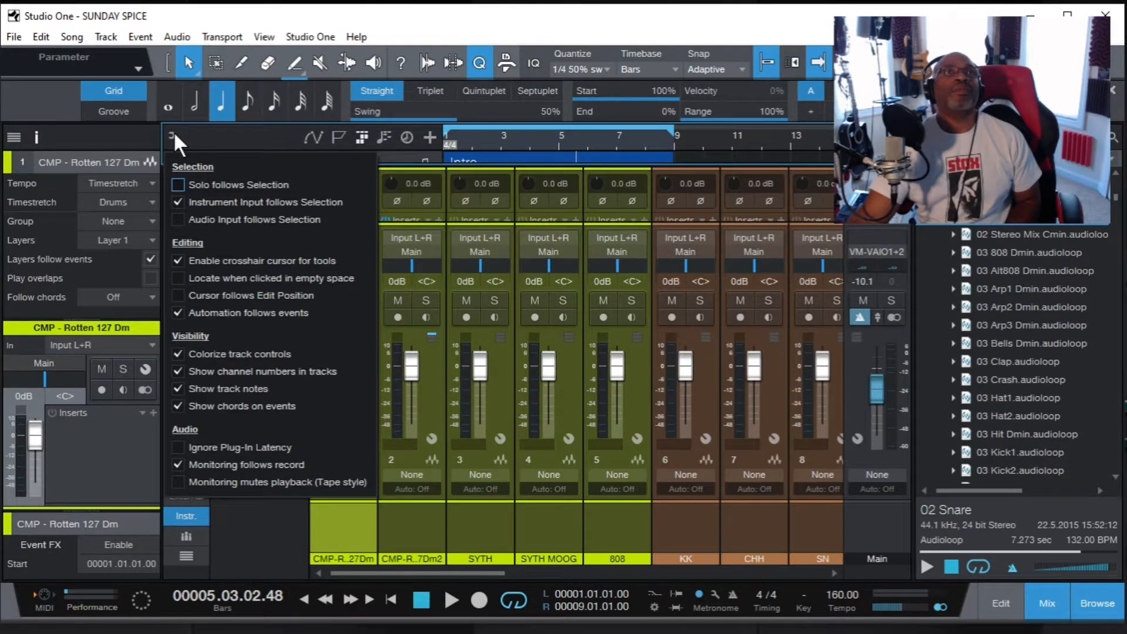
left_click(177, 389)
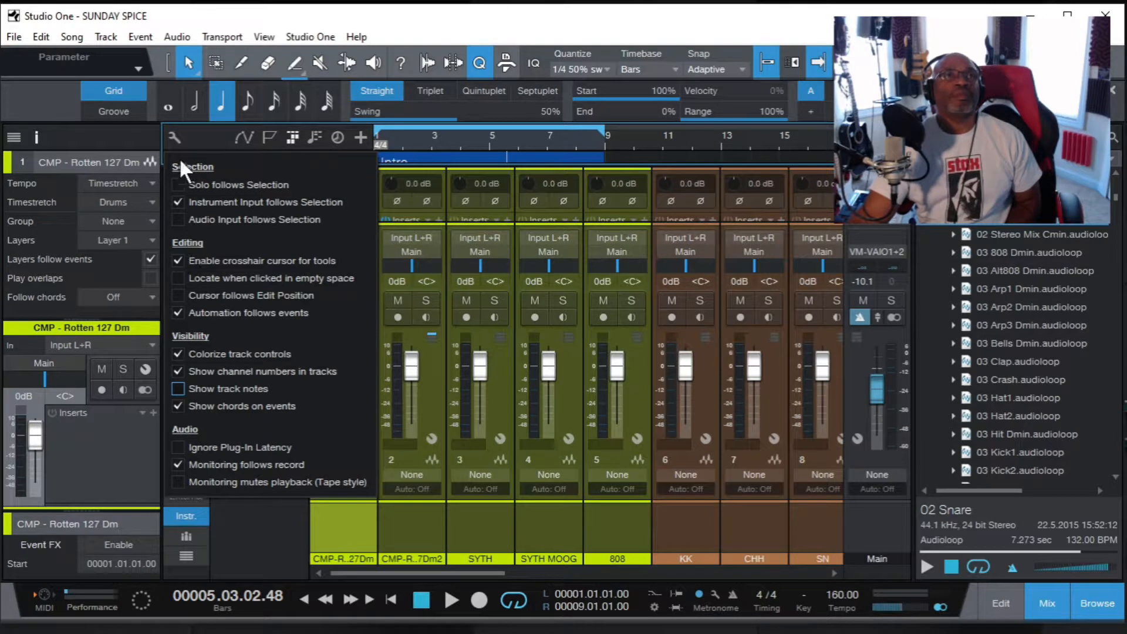
left_click(263, 516)
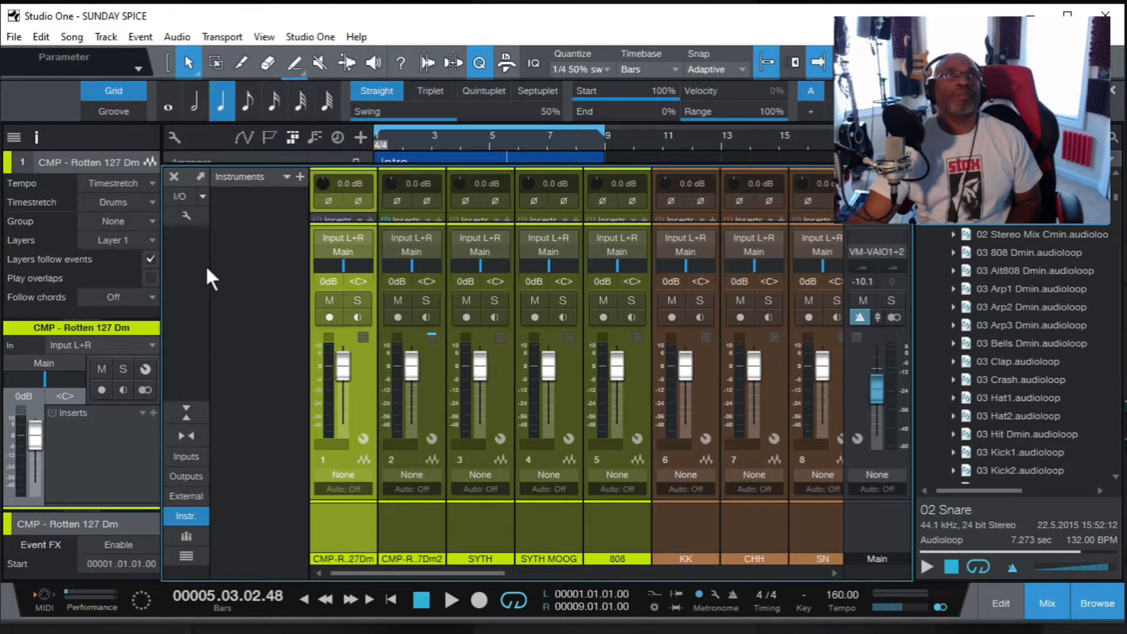
left_click(33, 132)
left_click(33, 132)
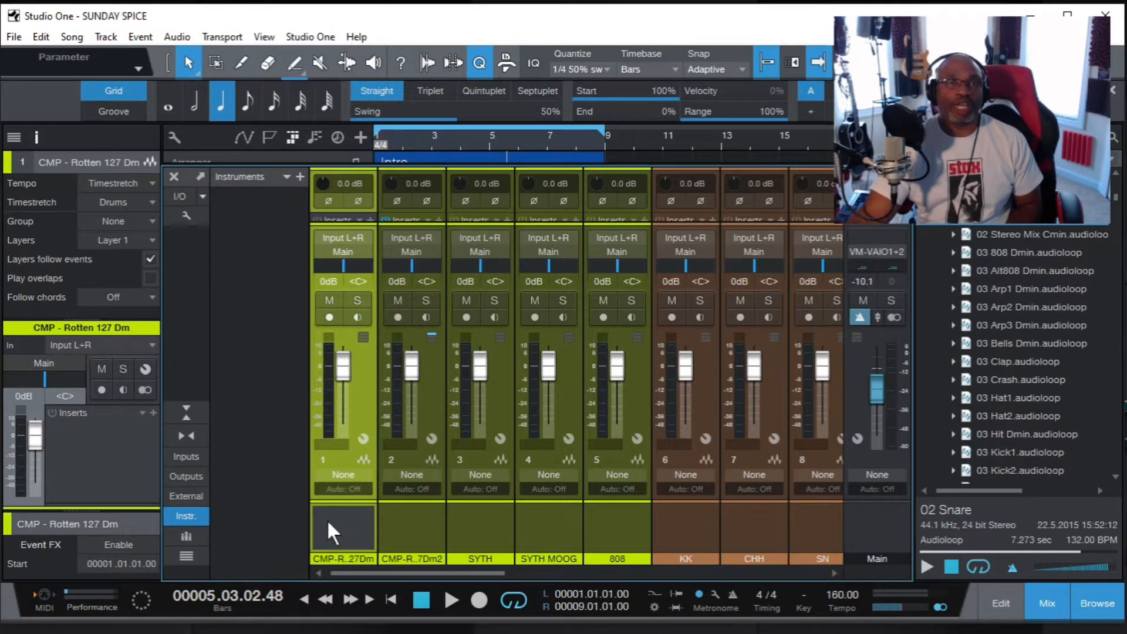
Examine the available output destinations of the CMP - Rotten 127 Dm channel without changing its routing.
left_click(418, 596)
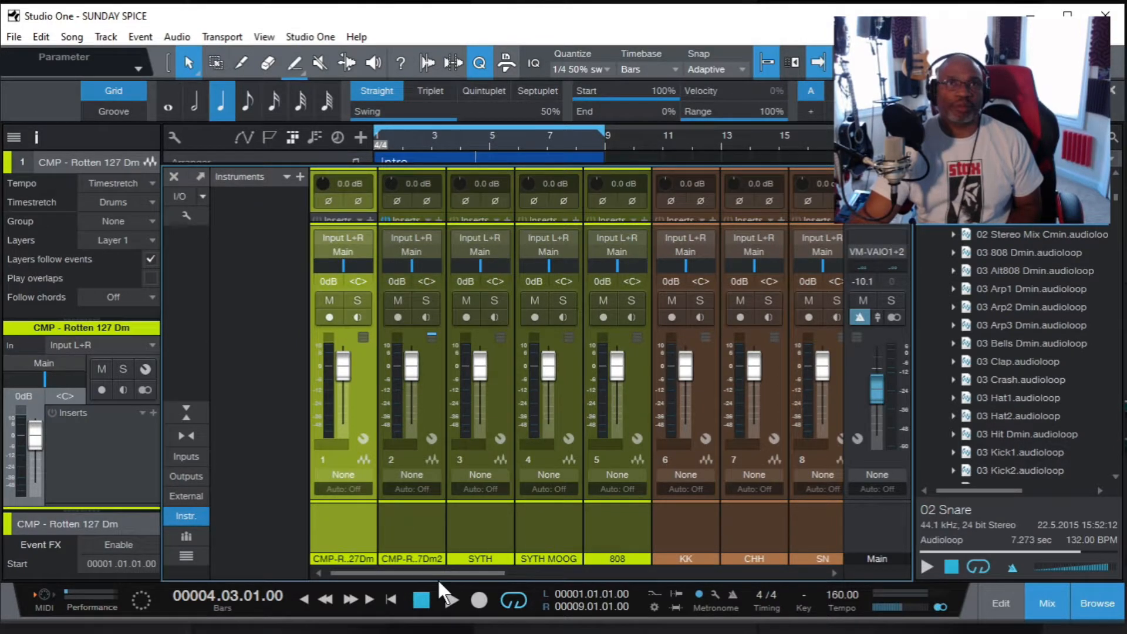
left_click_drag(449, 572, 442, 596)
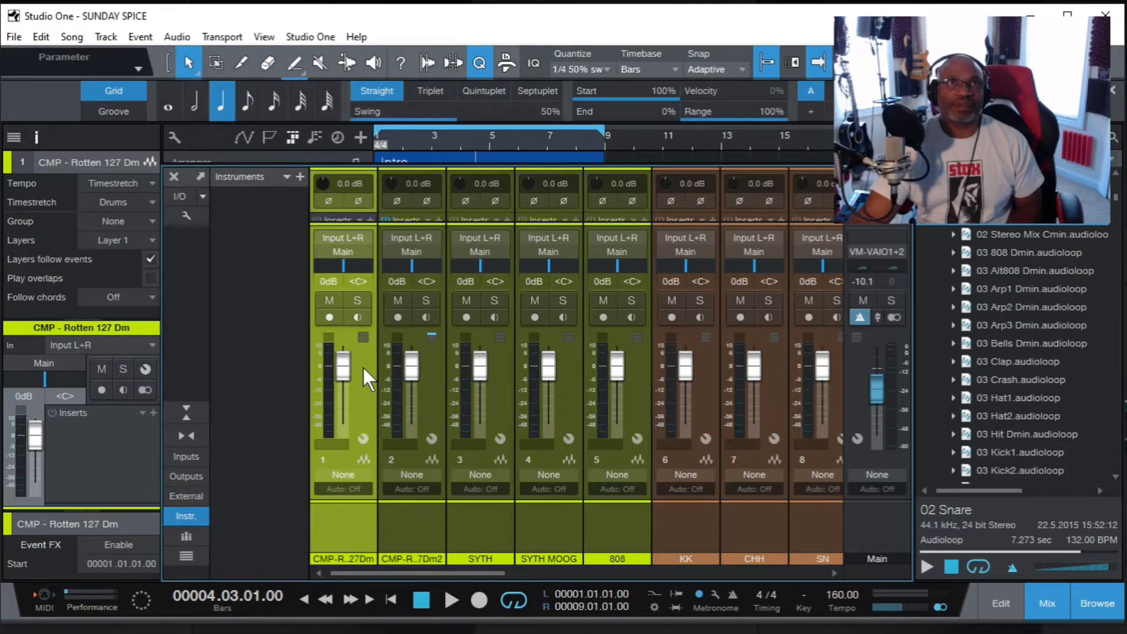
left_click(354, 252)
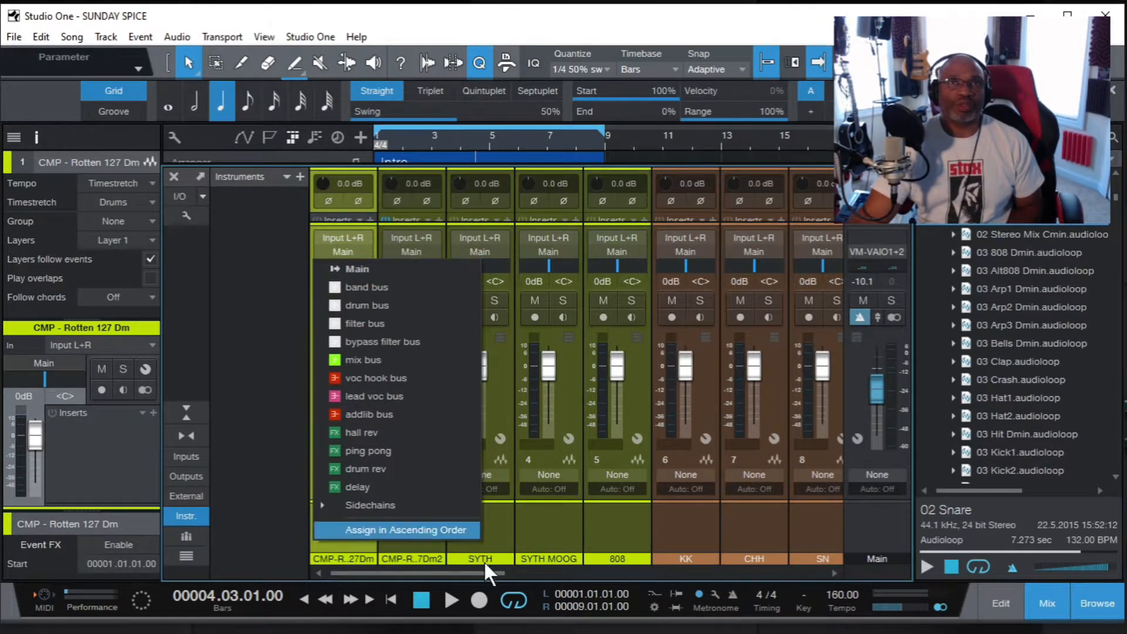
left_click(470, 568)
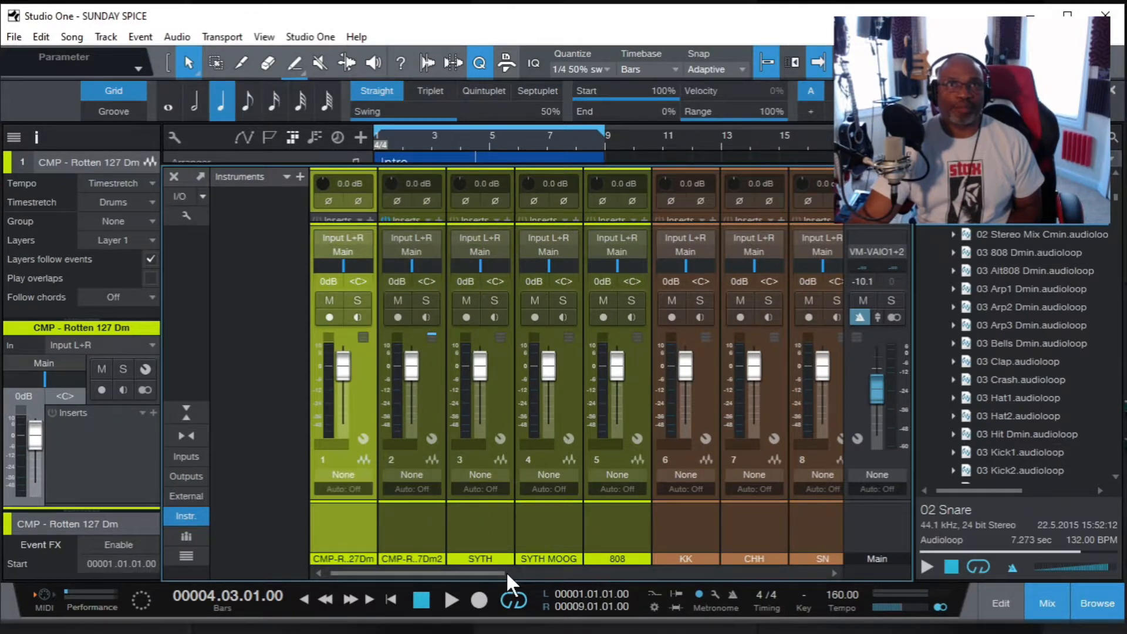
left_click_drag(490, 568, 509, 610)
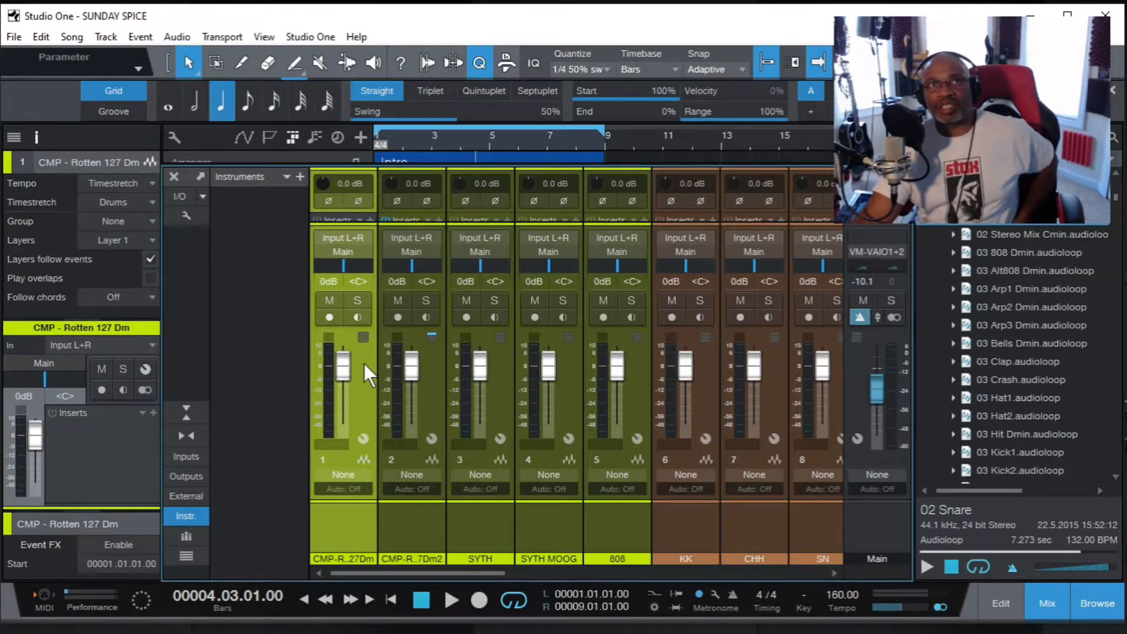
Route channels 1 to 5, from CMP - Rotten 127 Dm through 808, to the band bus together.
left_click(636, 371, "shift")
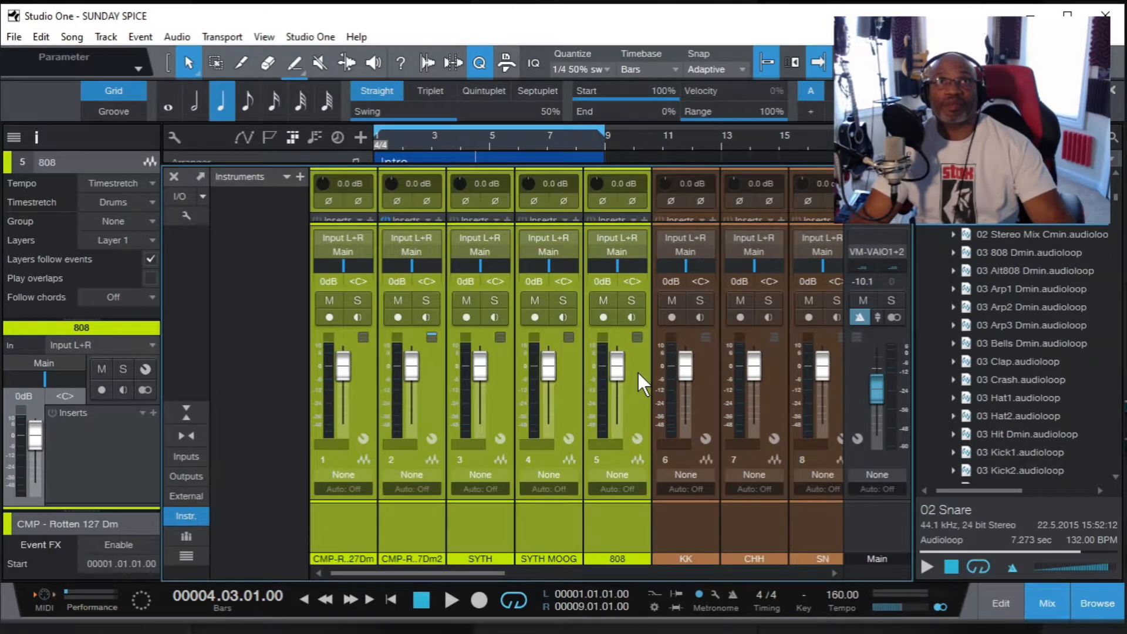
left_click(344, 249)
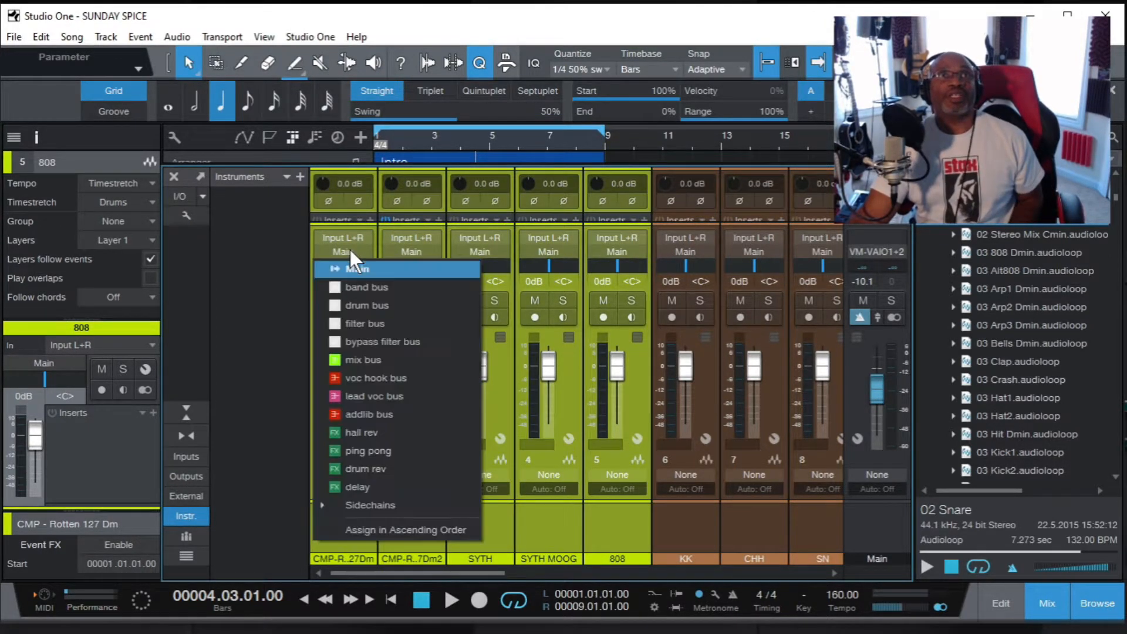
left_click(347, 286)
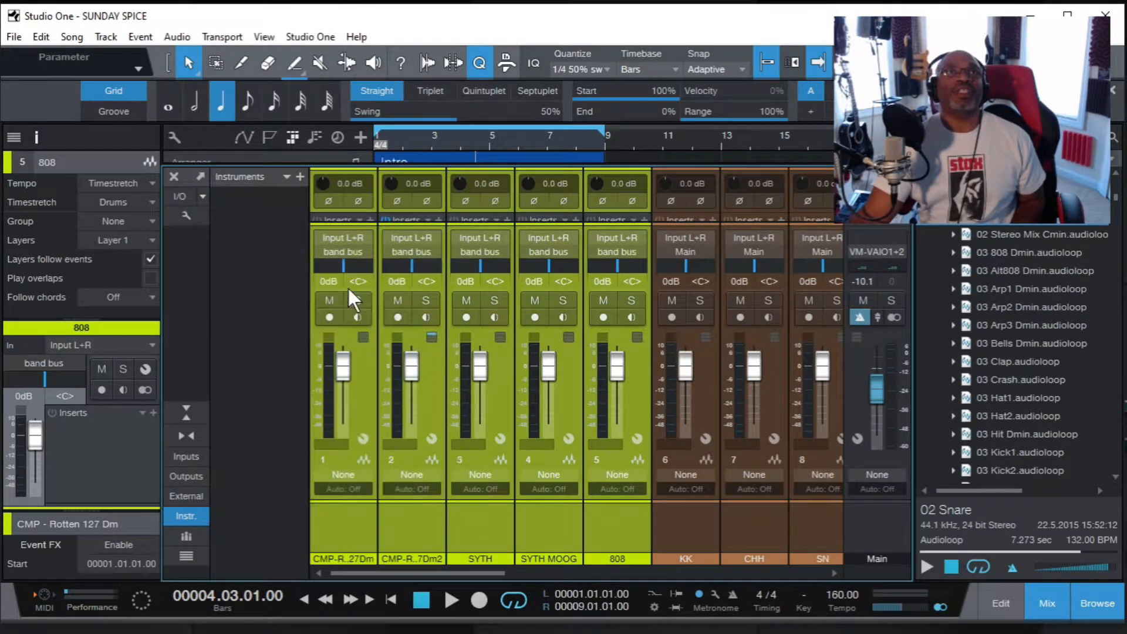
Play back a short passage to check the mix with the instrument channels feeding the band bus.
left_click(455, 596)
left_click(421, 599)
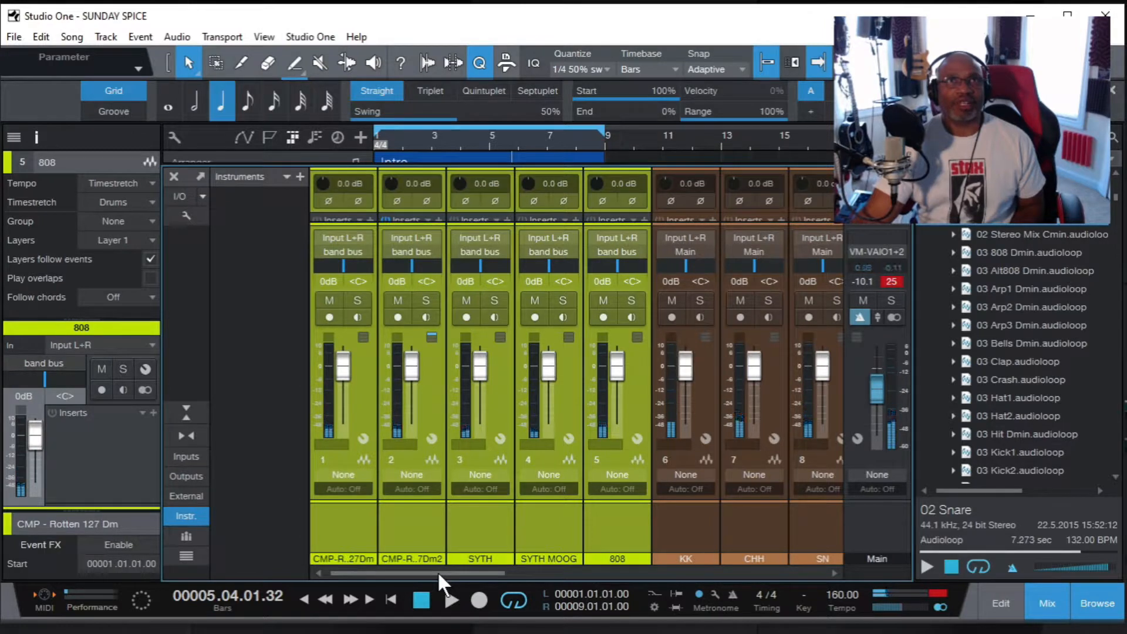
mouse_move(438, 572)
left_mouse_down()
mouse_move(542, 573)
mouse_move(434, 576)
left_mouse_up()
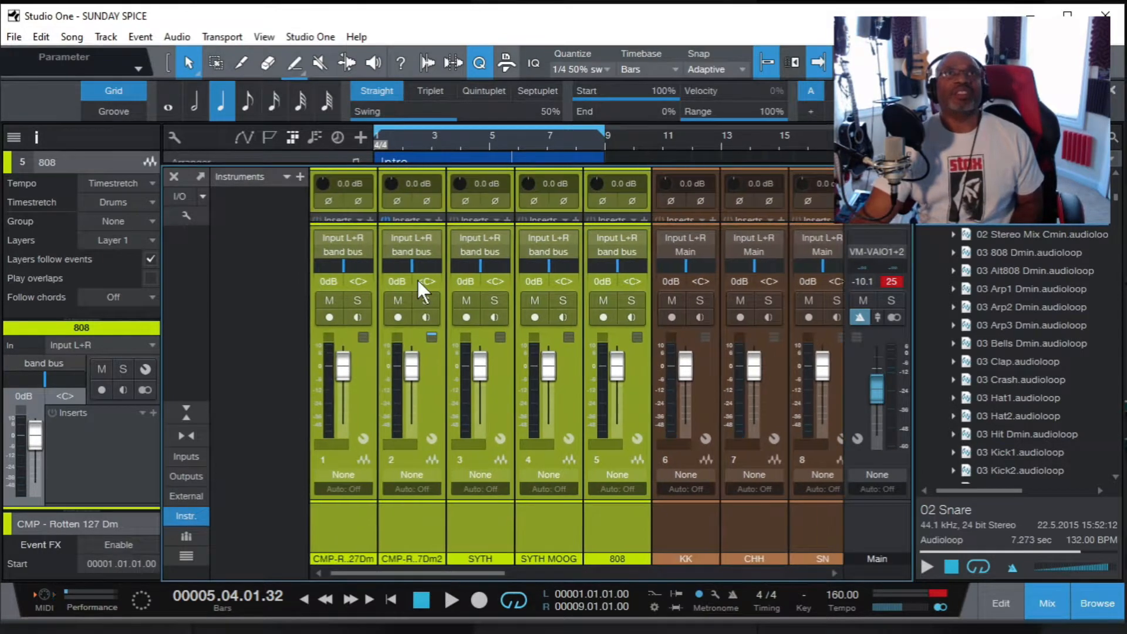
Route the drum channels KK, CHH, SN, SN2 and SN3 to the drum bus together.
left_click_drag(460, 569, 540, 575)
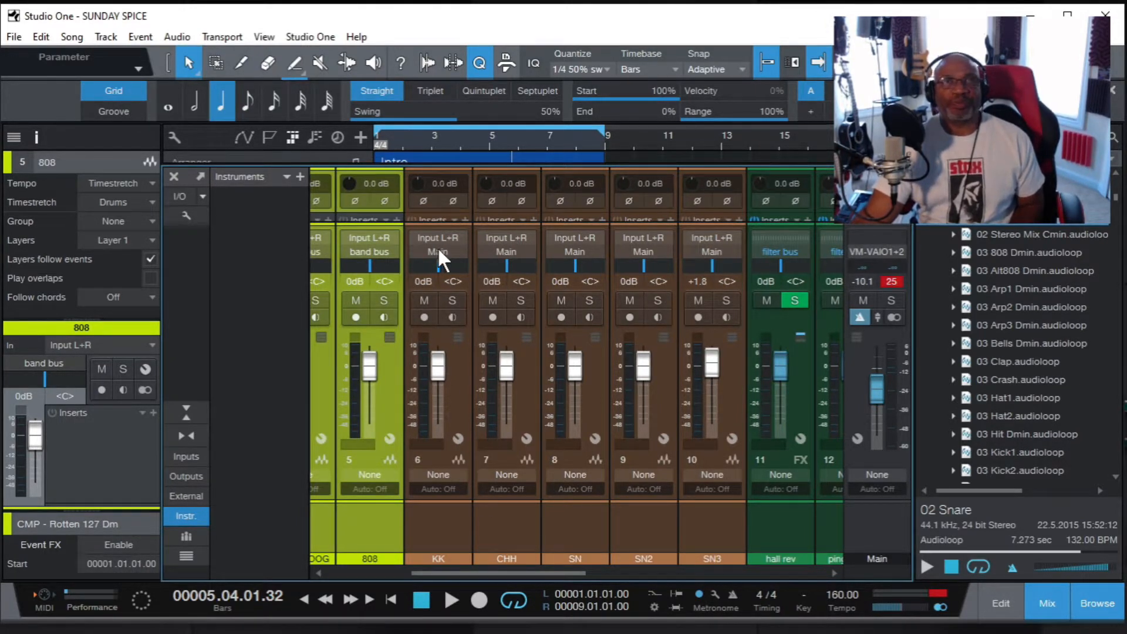
left_click(452, 386)
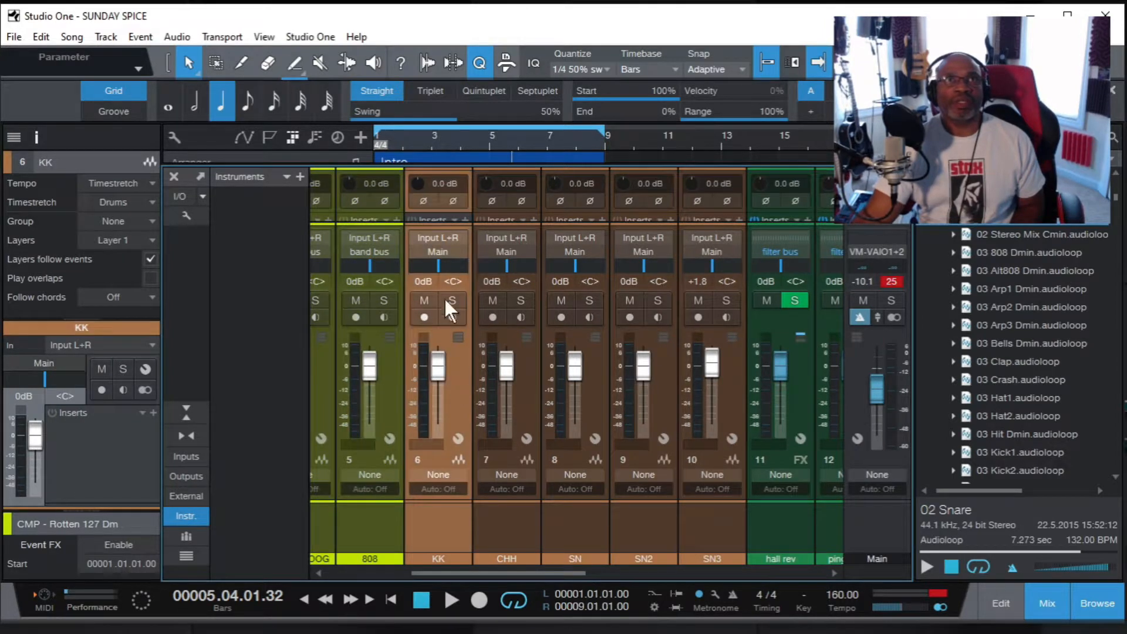
left_click(726, 383)
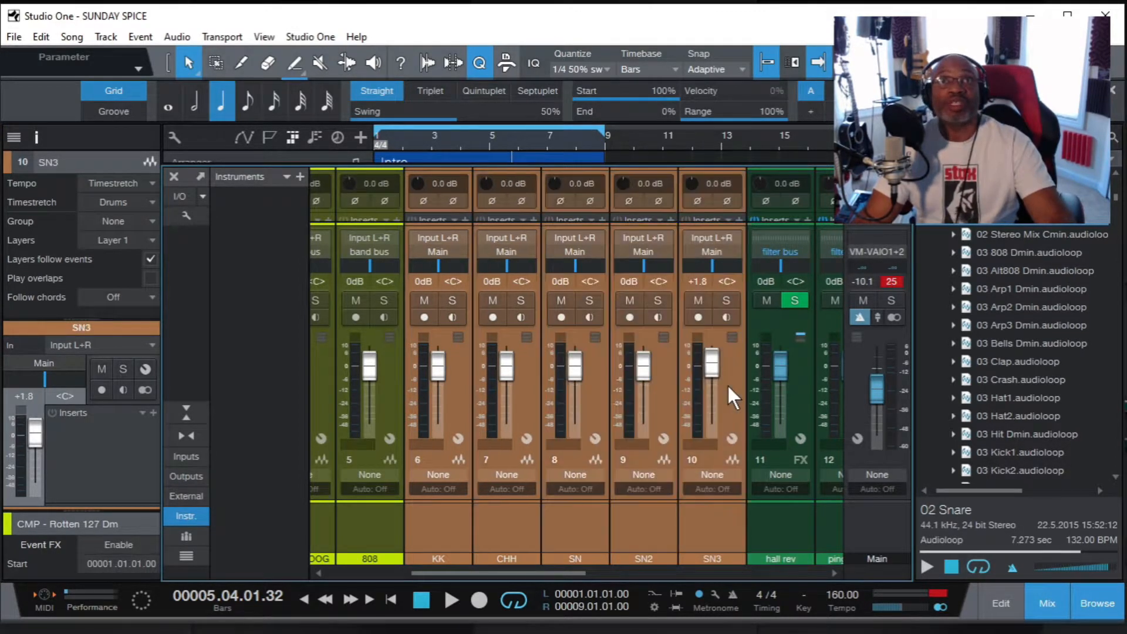
left_click(439, 247)
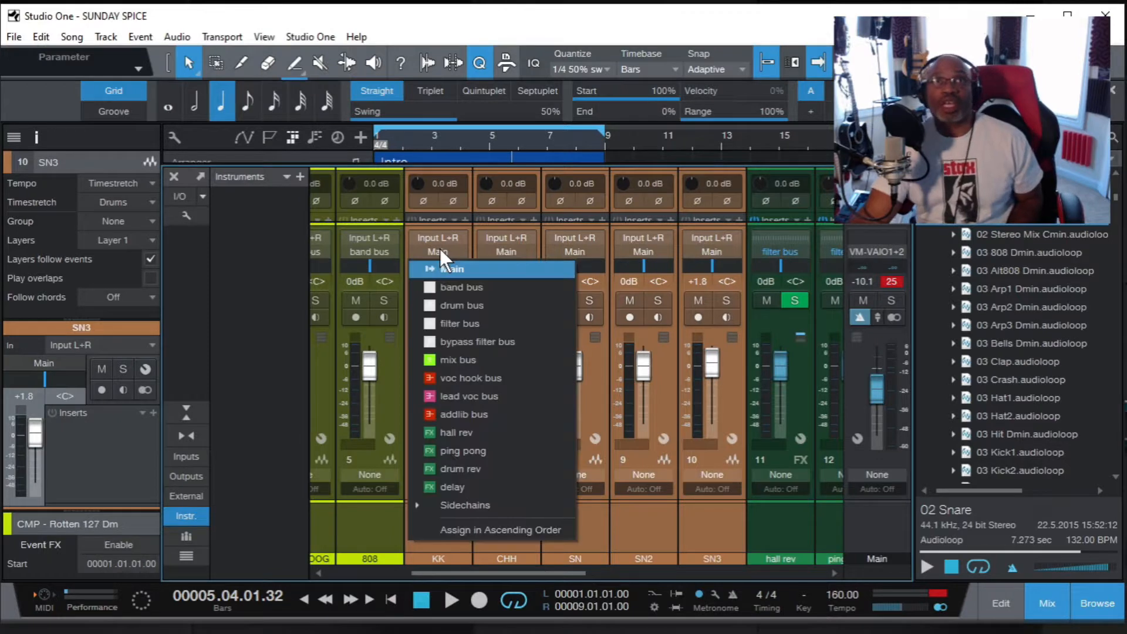
left_click(450, 304)
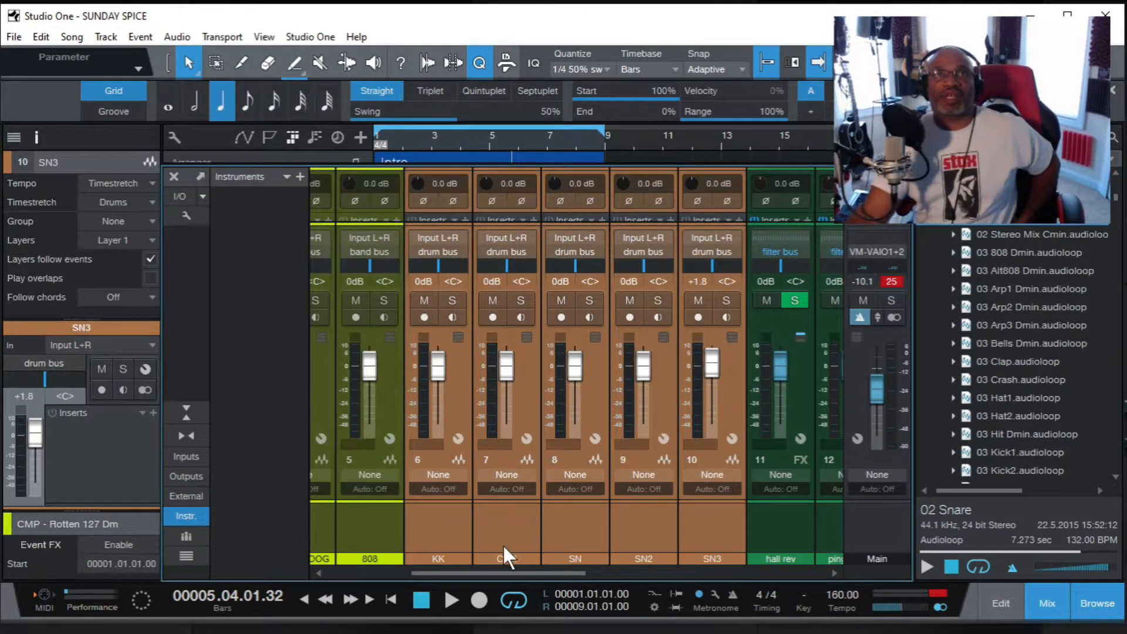
Review the effect and bus channels' routing in the console, and select the band bus and drum bus together.
left_click_drag(526, 572, 817, 584)
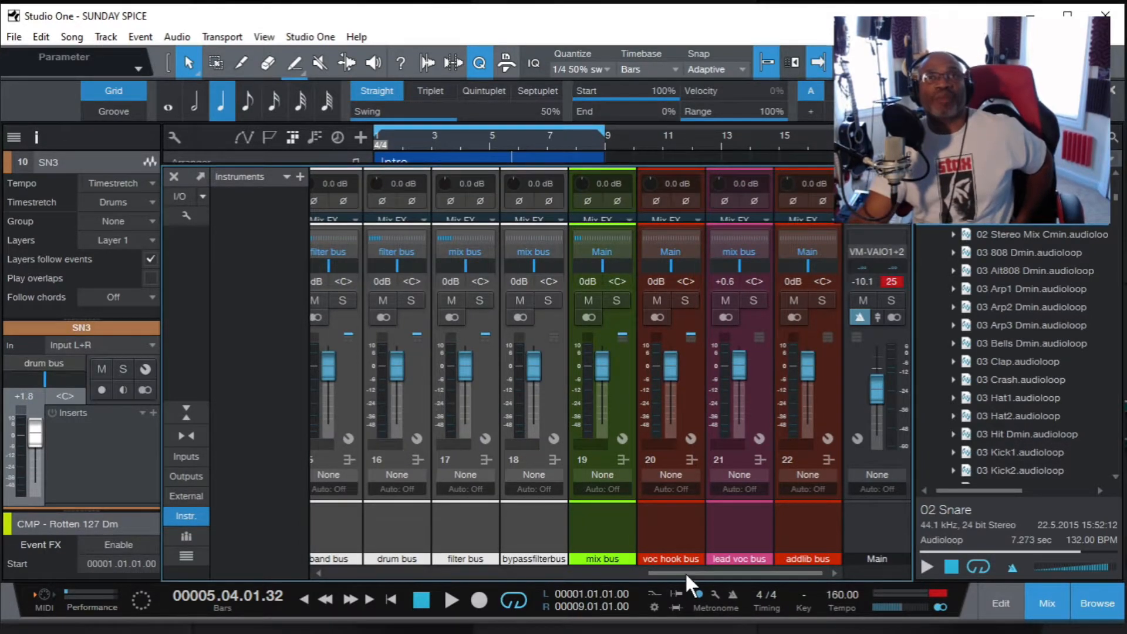
left_click_drag(685, 572, 456, 576)
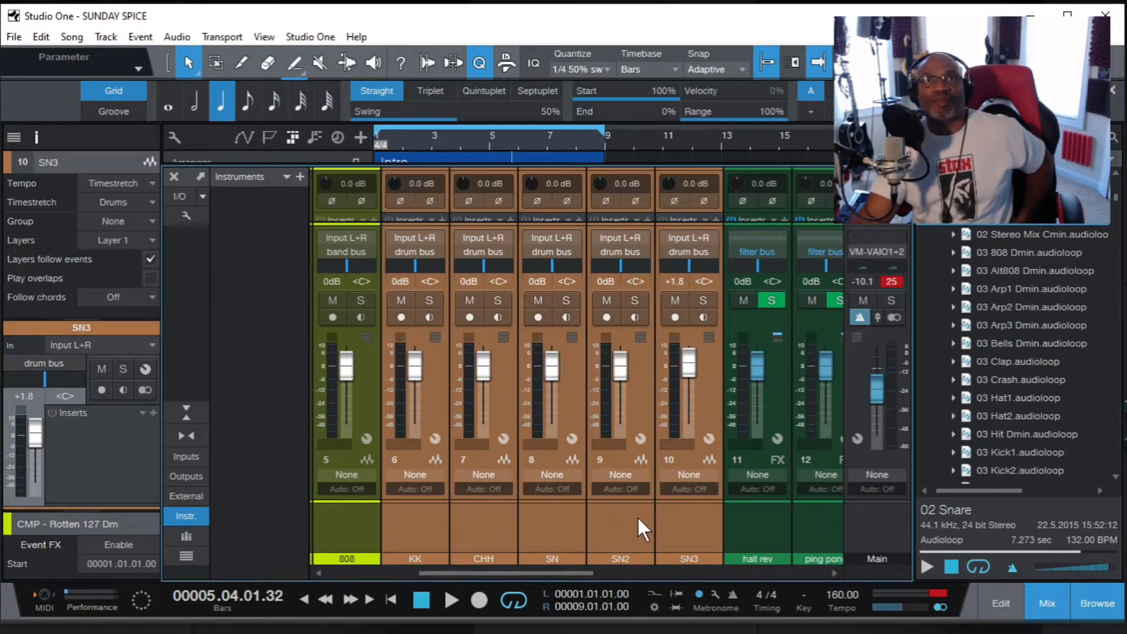
left_click_drag(566, 572, 606, 580)
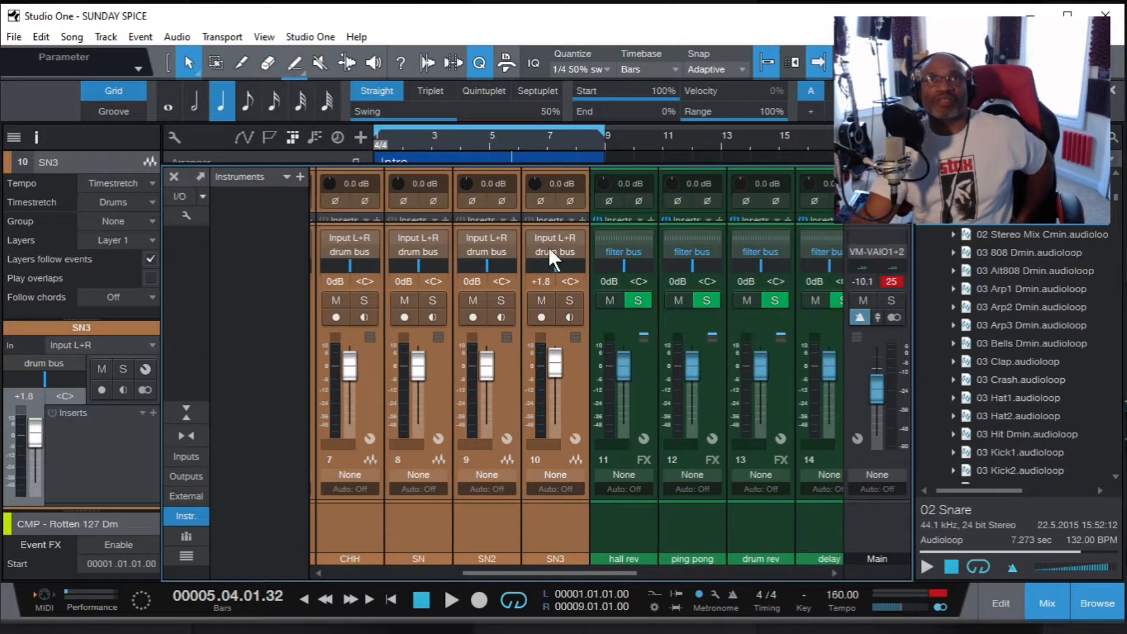
left_click_drag(559, 572, 763, 572)
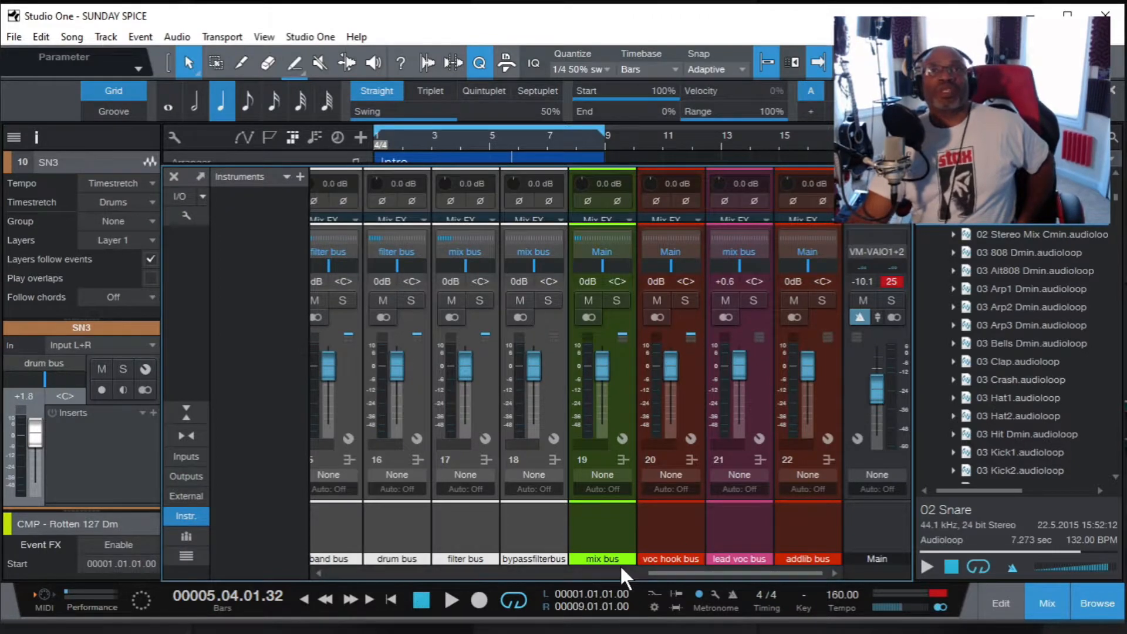
left_click_drag(664, 569, 634, 568)
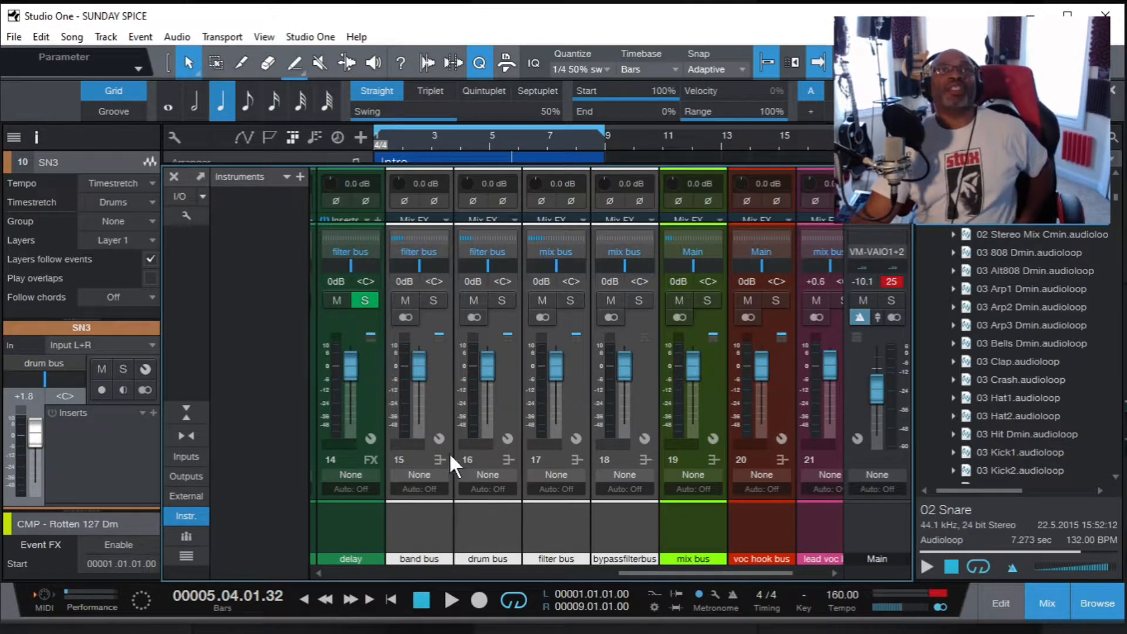
left_click(432, 377)
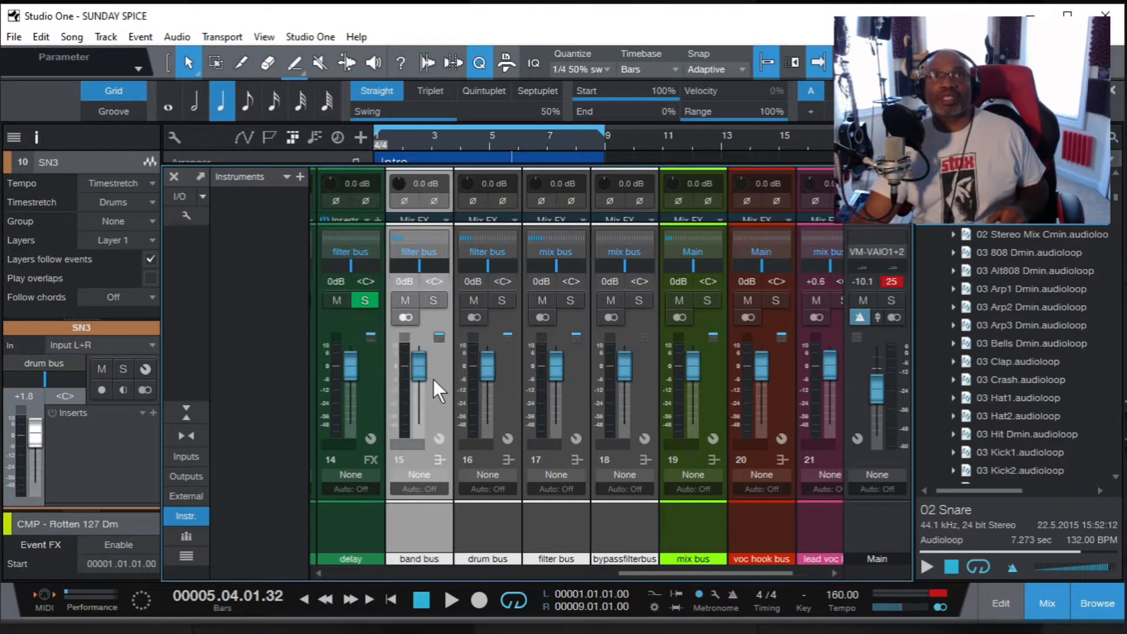
left_click(499, 392, "shift")
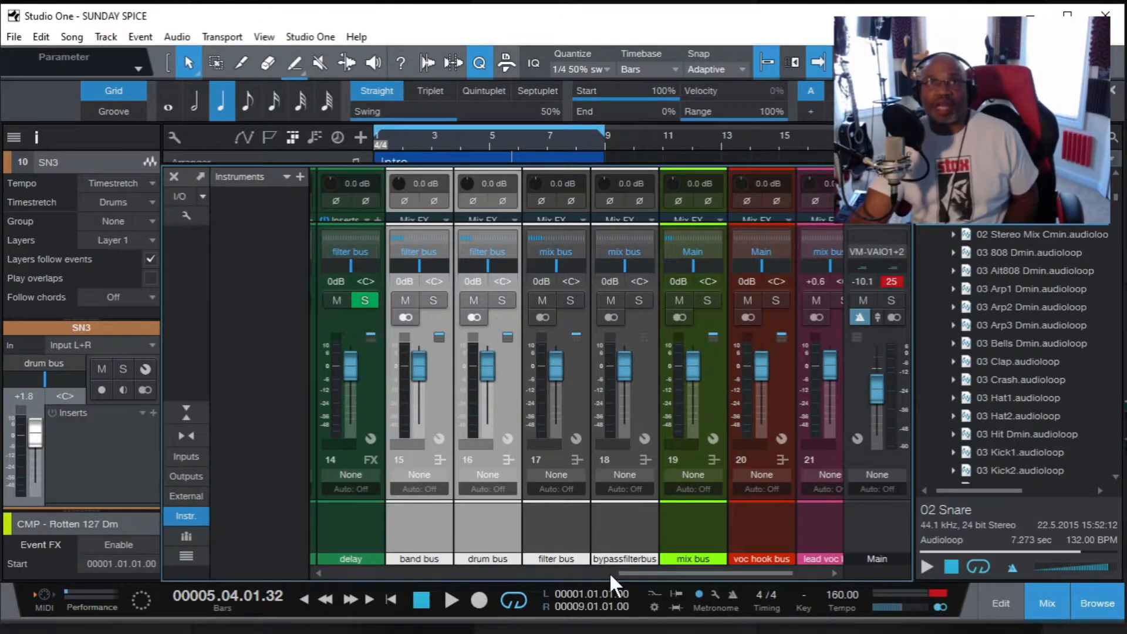
Select all instrument and drum channels from CMP-Rotten 127 Dm through SN3 and lower their input gain together to -7.9 dB.
left_click_drag(635, 571, 501, 579)
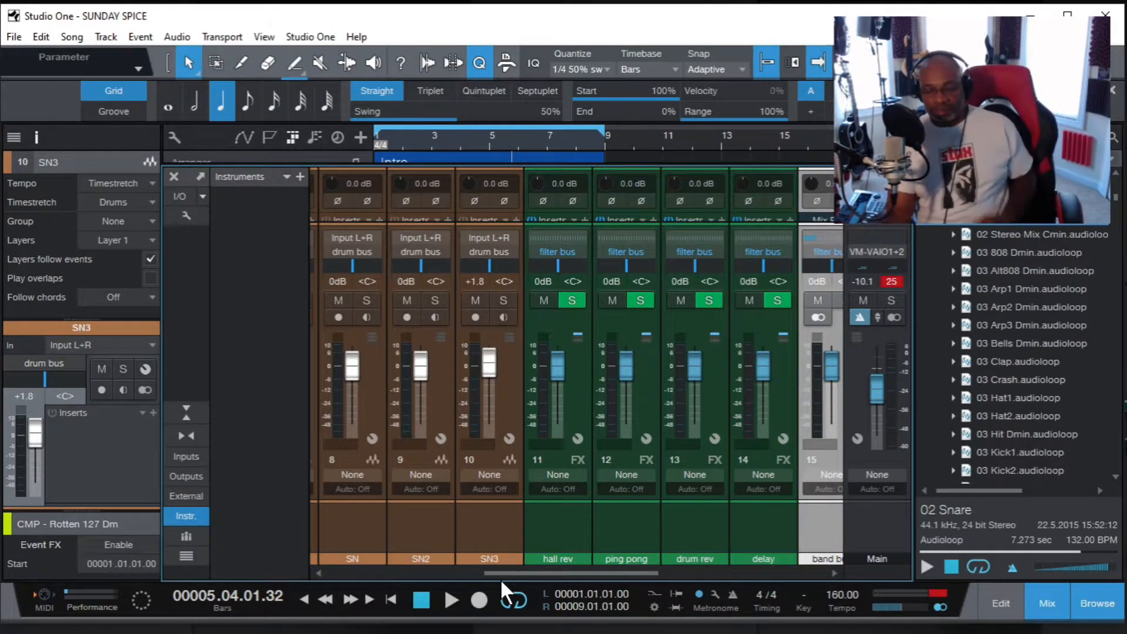
left_click(420, 599)
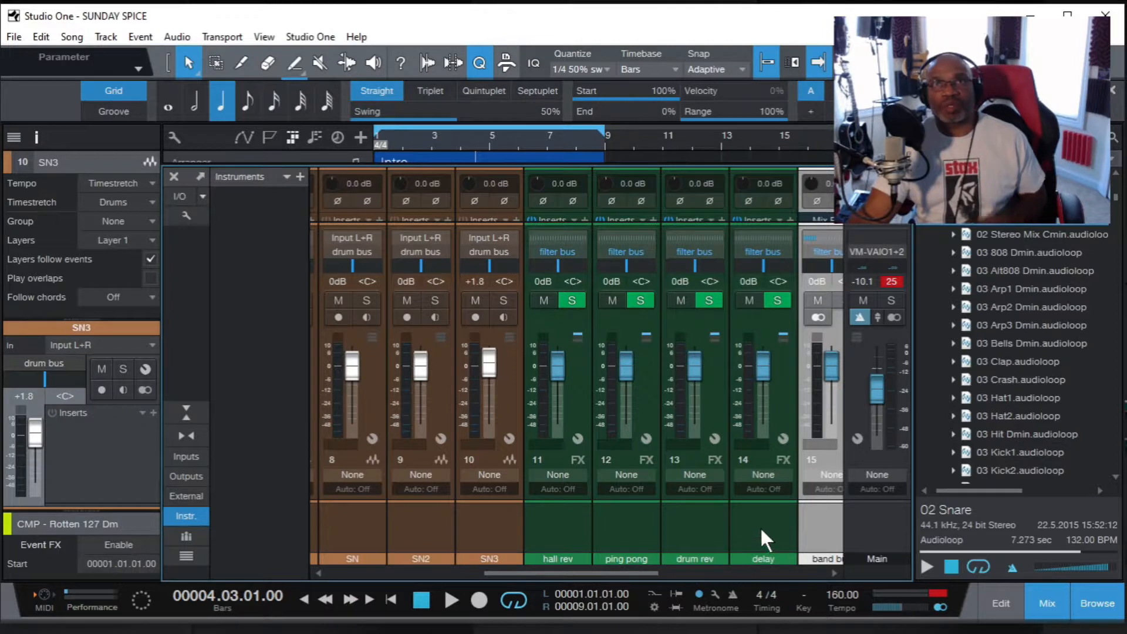
left_click_drag(539, 573, 374, 590)
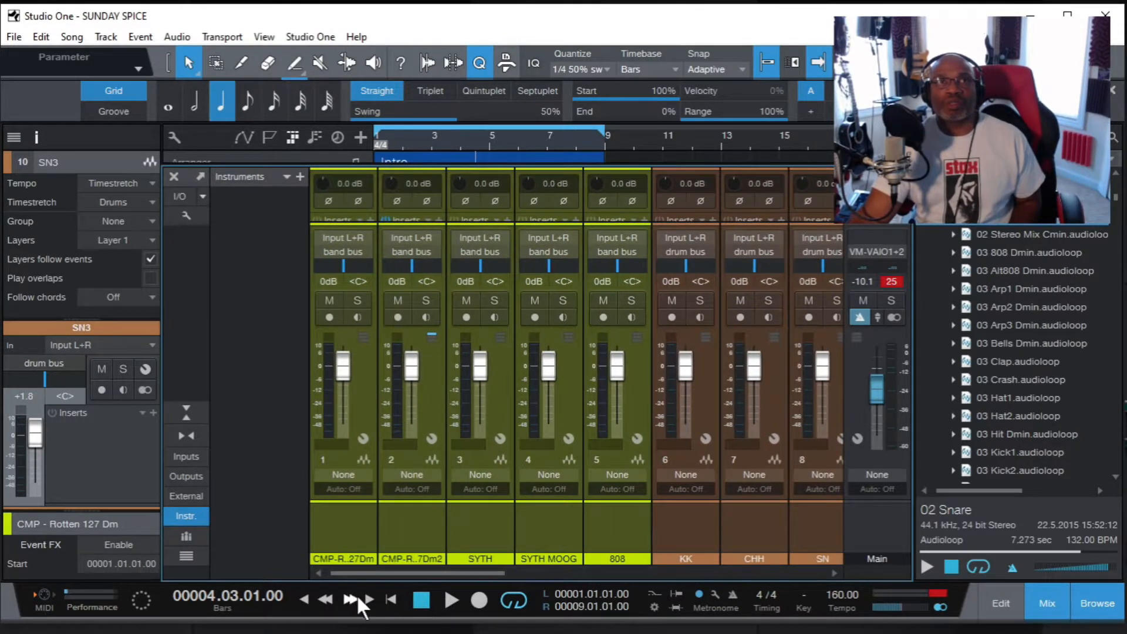
left_click(340, 519)
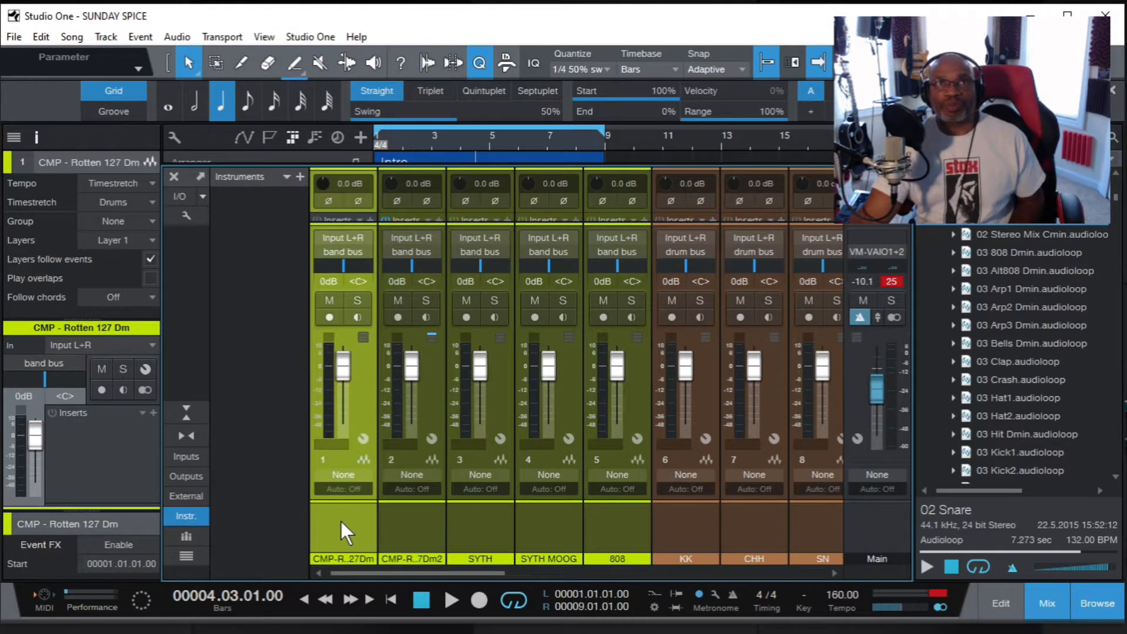
left_click_drag(481, 570, 592, 578)
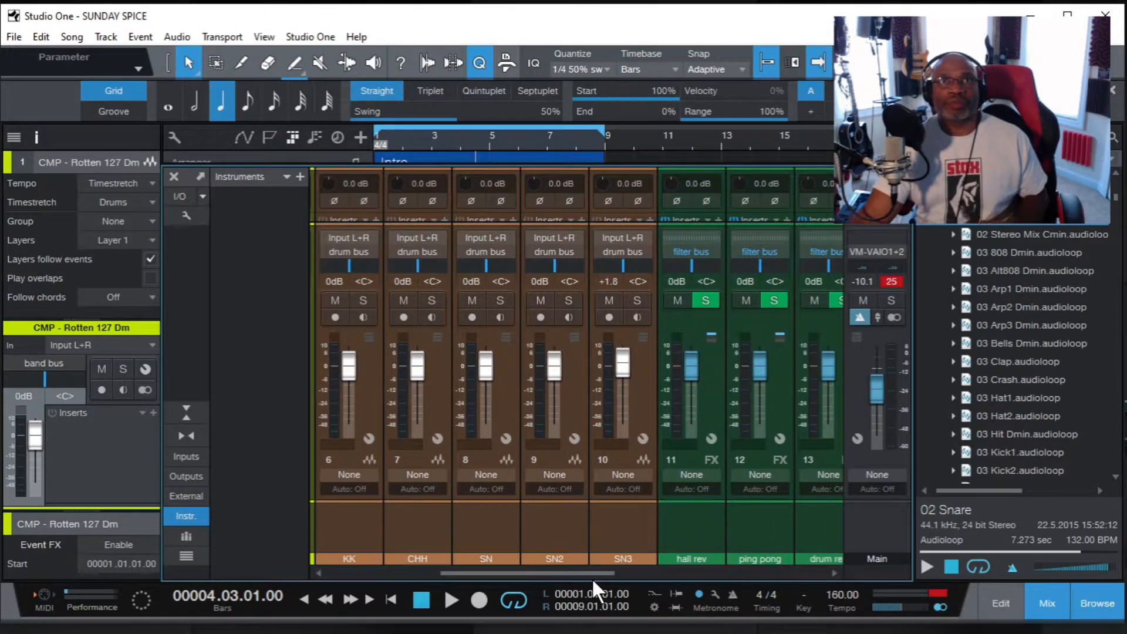
left_click(631, 533)
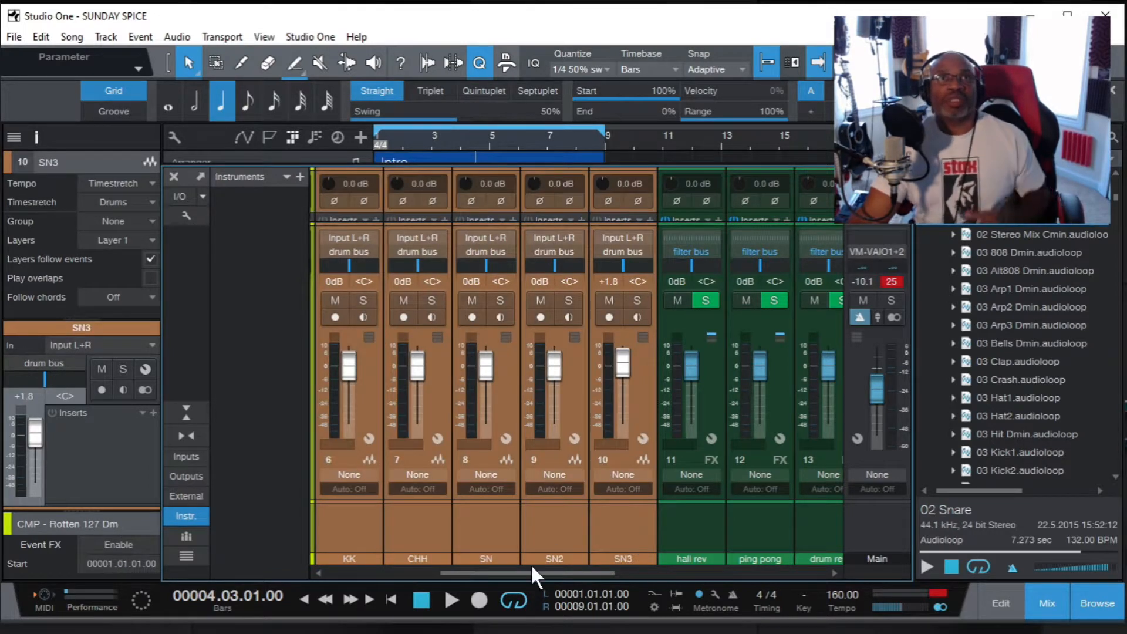
left_click_drag(531, 563, 385, 572)
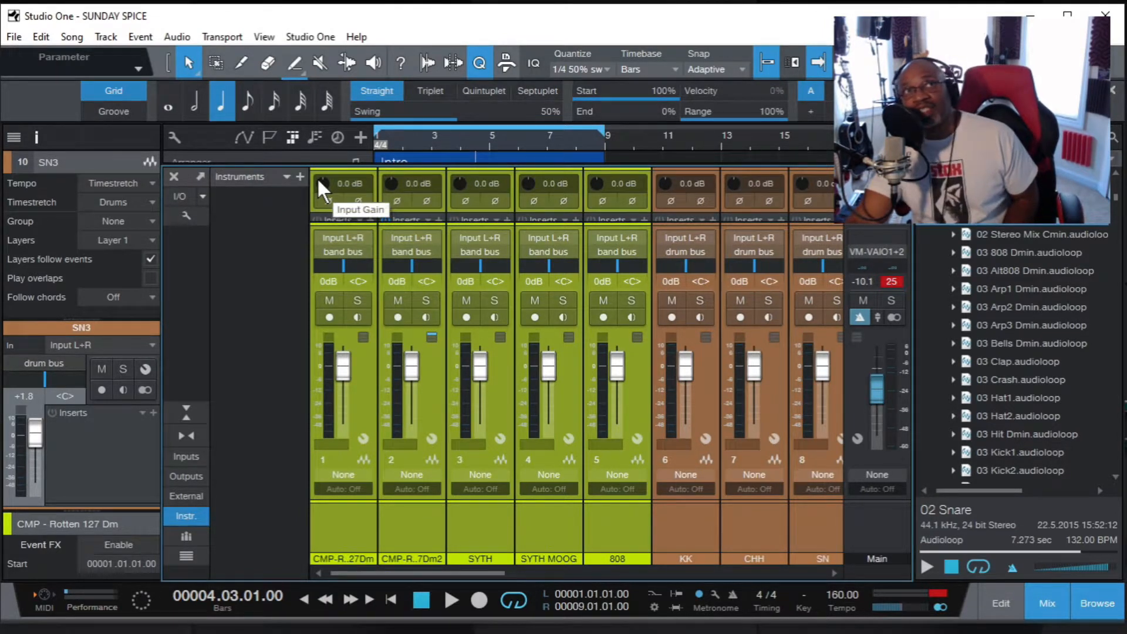
left_click_drag(322, 178, 314, 199)
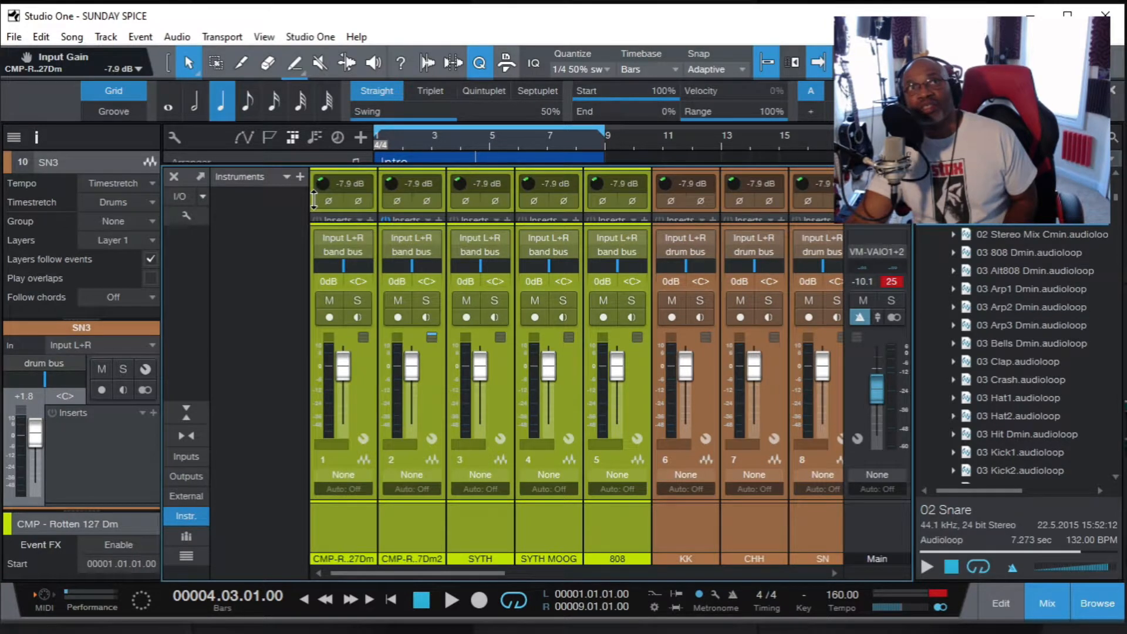
During playback, set the selected channels' input gain to -9.6 dB and reset the Main output's clip indicator.
left_click(449, 598)
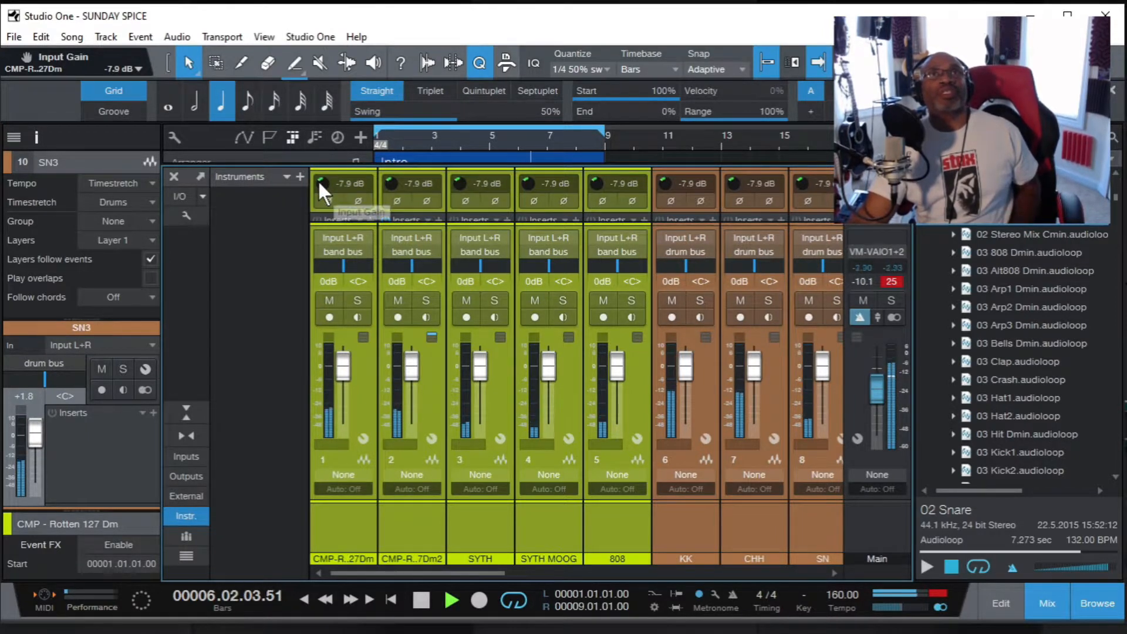
left_click_drag(318, 180, 318, 187)
left_click_drag(336, 238, 344, 215)
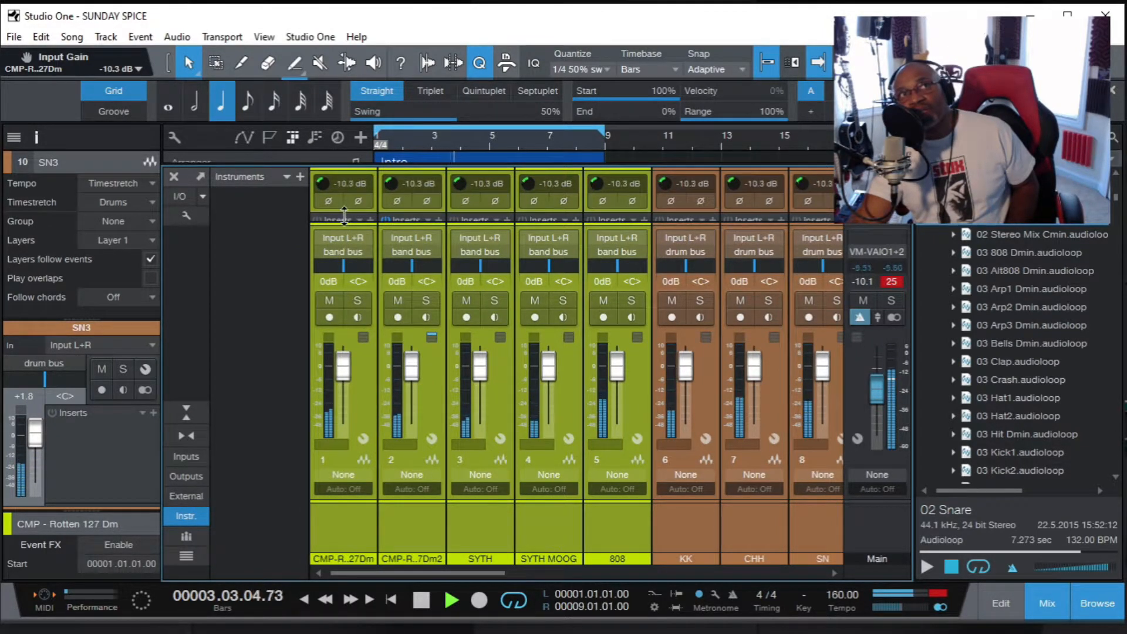
left_click_drag(345, 216, 344, 213)
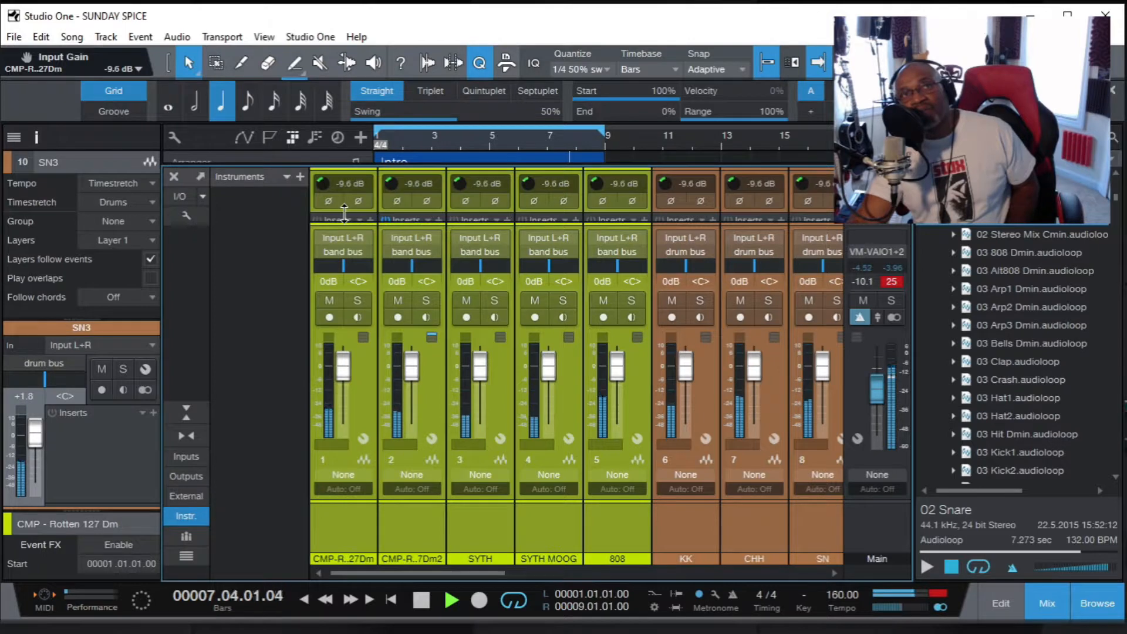
left_click(942, 591)
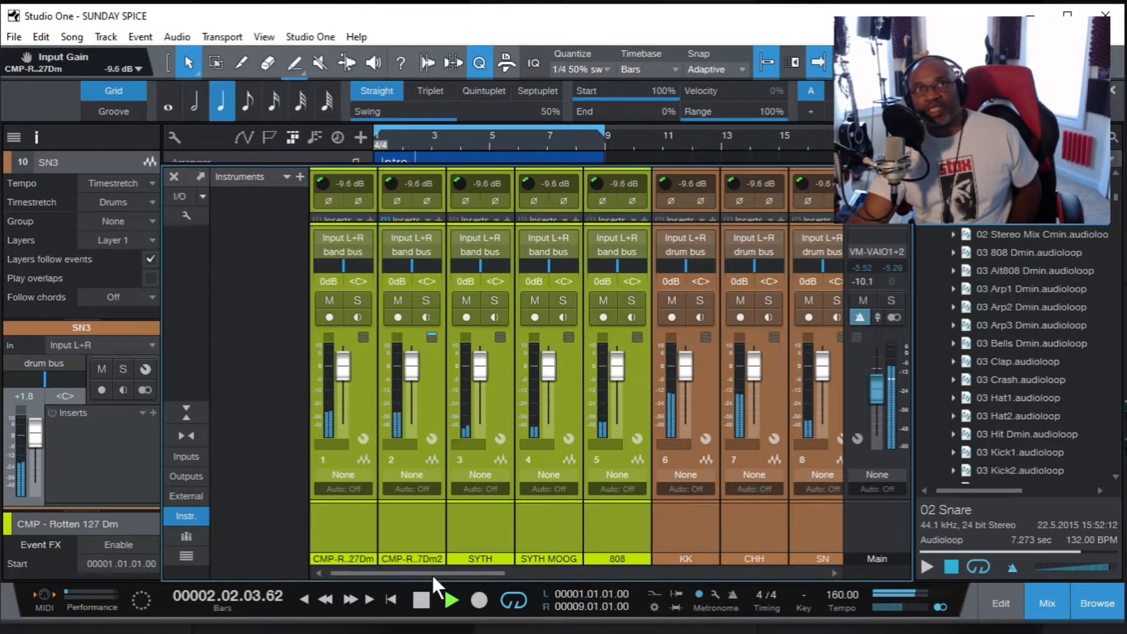
Select the band bus and drum bus together and set both volume faders to -5.6 dB while the loop plays.
left_click_drag(431, 571, 689, 581)
left_click(415, 600)
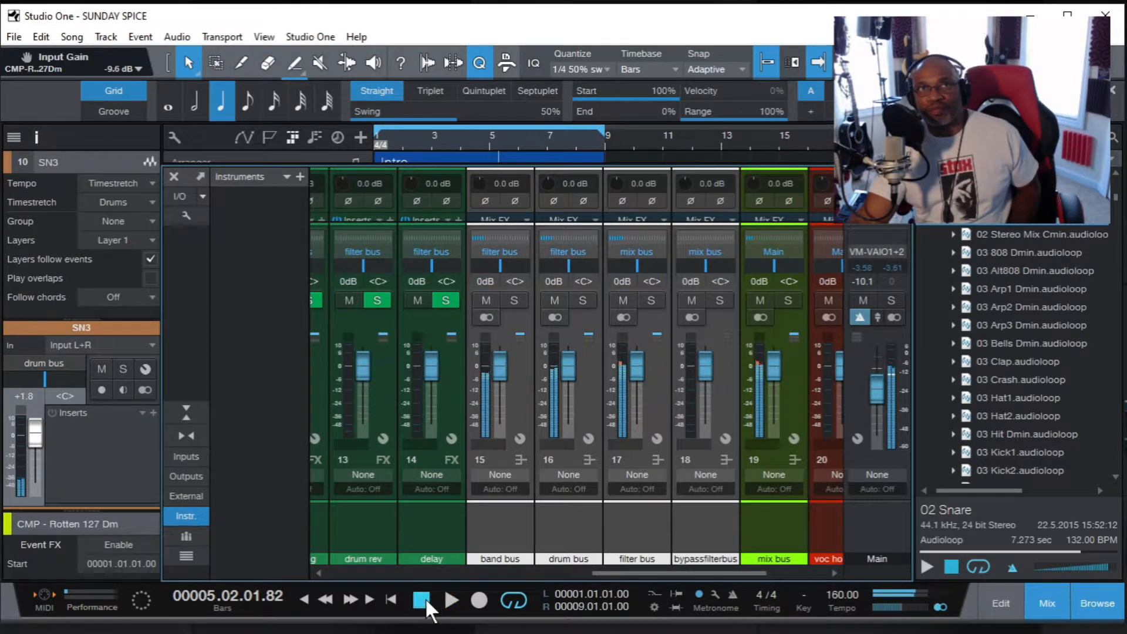
left_click(520, 346)
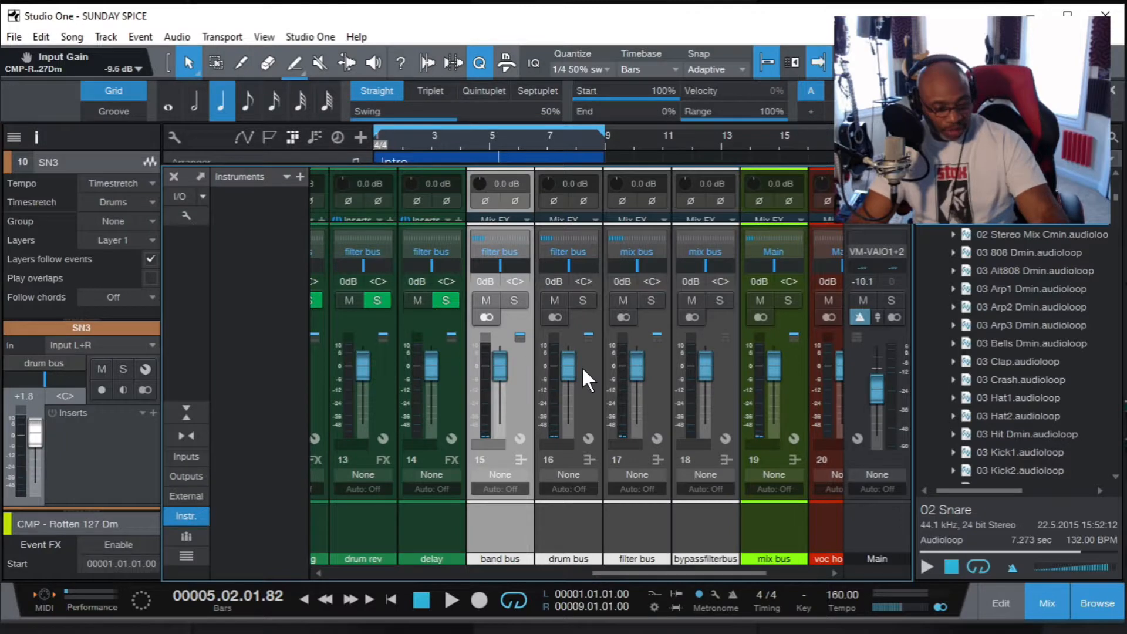
left_click(582, 367, "ctrl")
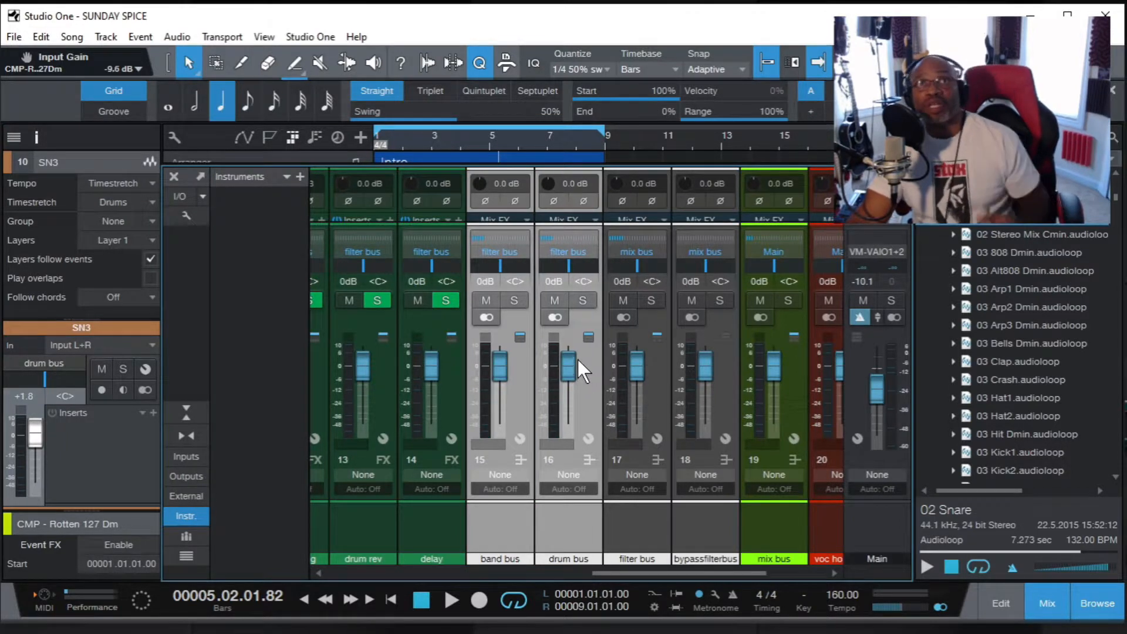
left_click(448, 598)
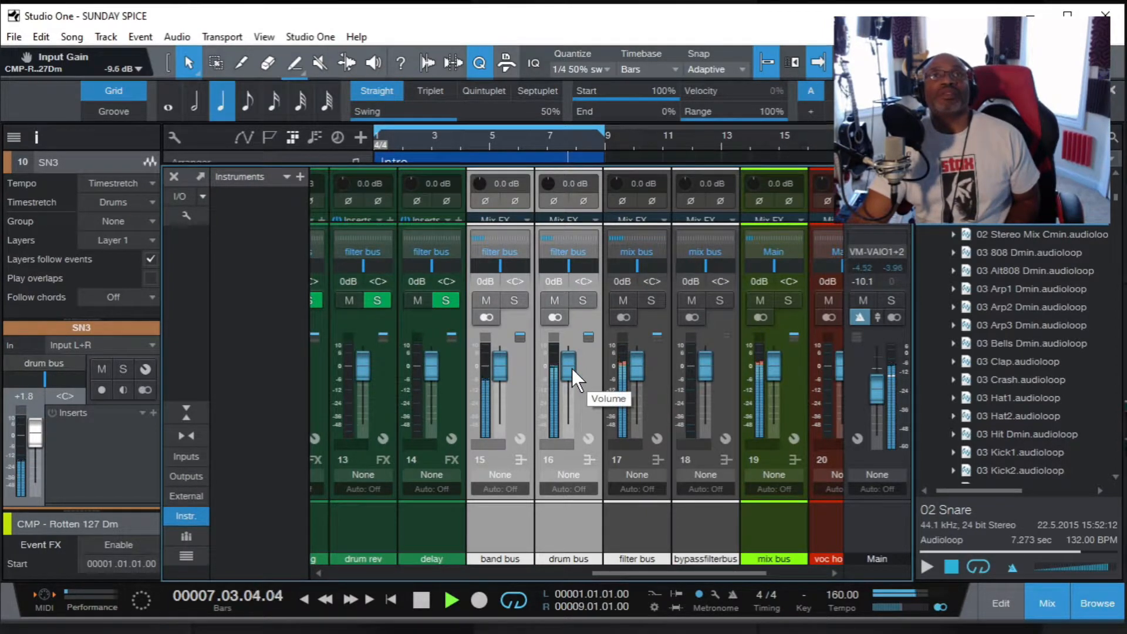
left_click_drag(572, 369, 573, 393)
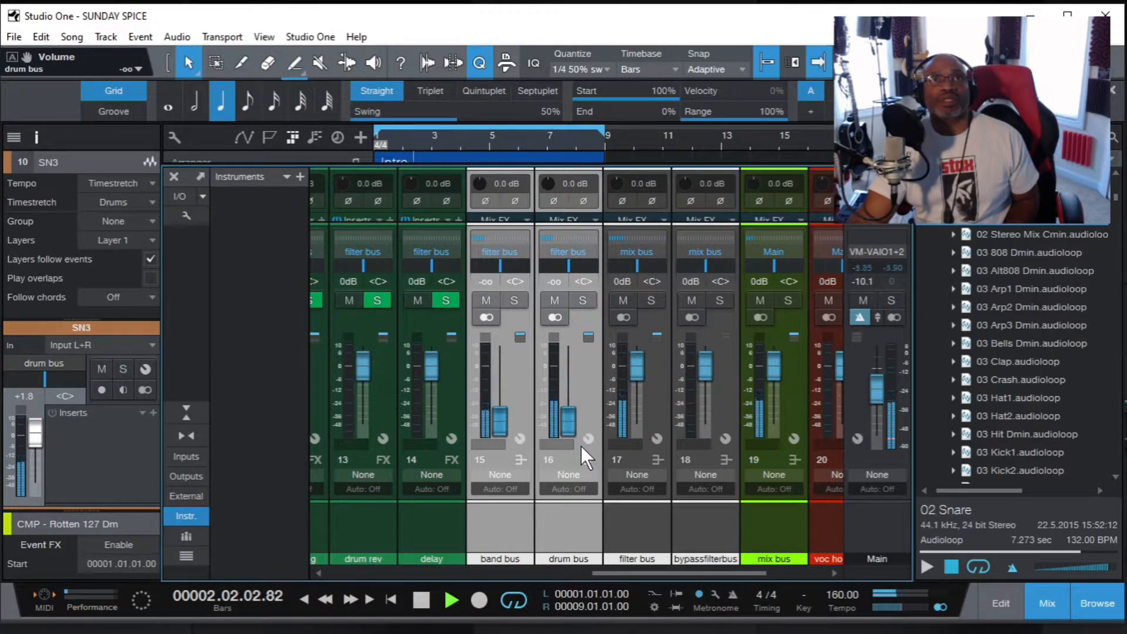
left_click_drag(580, 437, 566, 378)
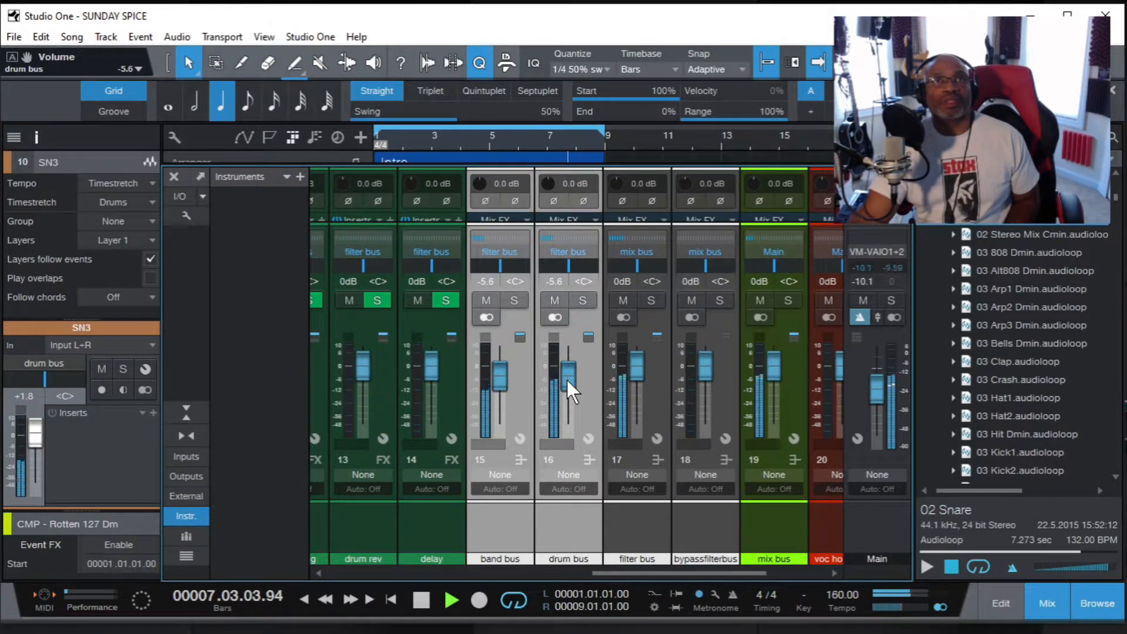
left_click(583, 410)
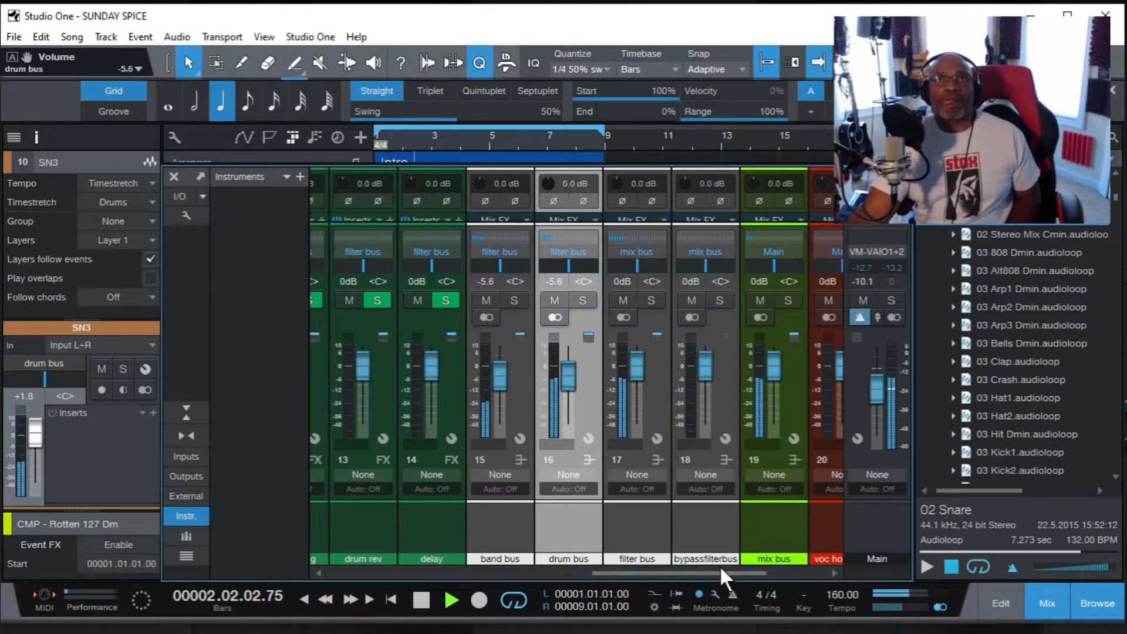
Hide the mixer to return to the arrangement and stop playback.
left_click_drag(721, 572, 466, 572)
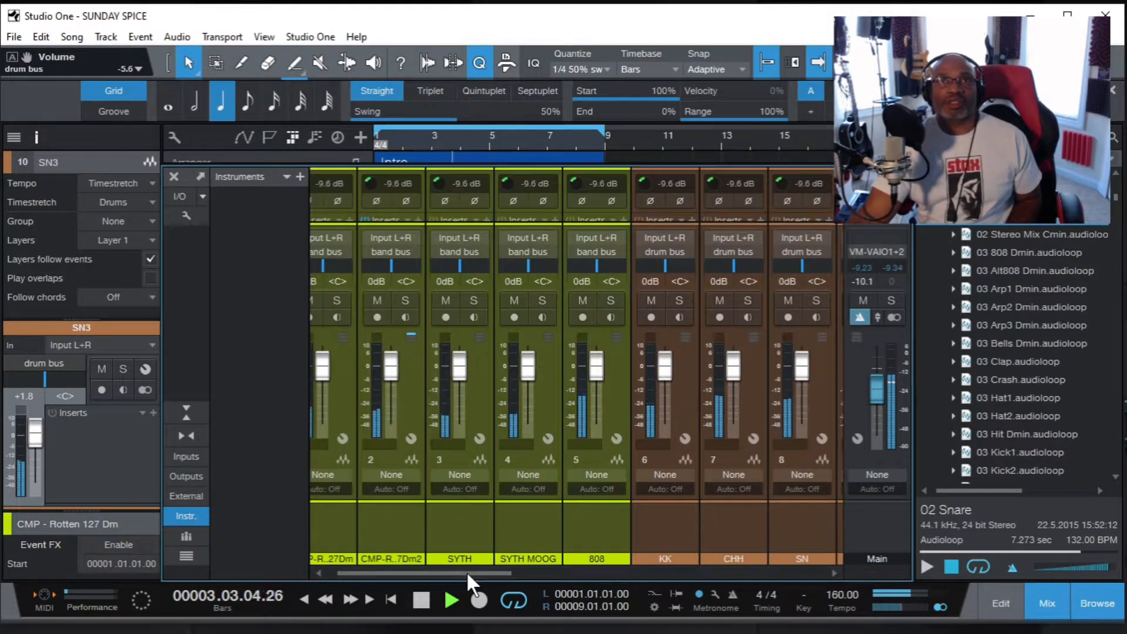
left_click(1049, 594)
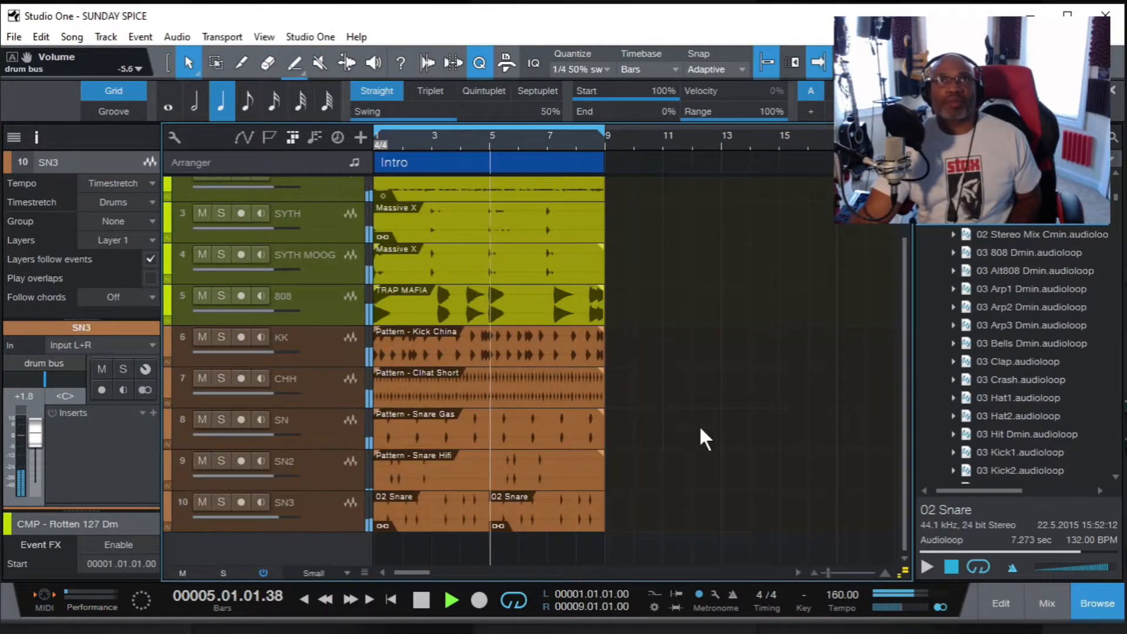
left_click(420, 600)
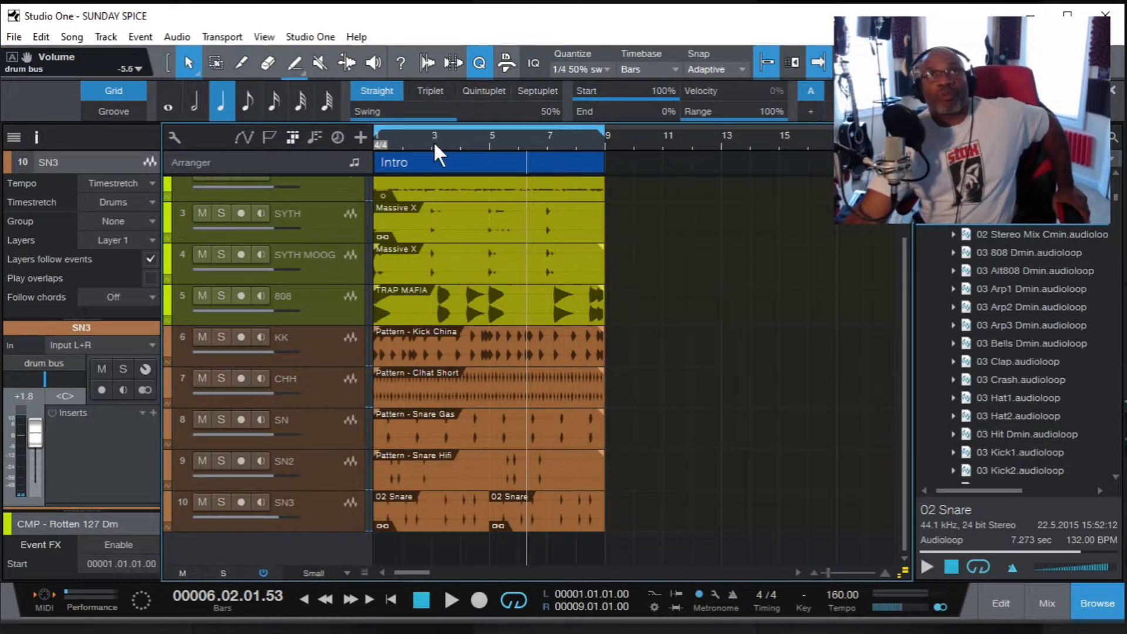
Make two consecutive shared duplicates of the Intro arranger section, filling bars 9 to 25.
left_click(442, 157)
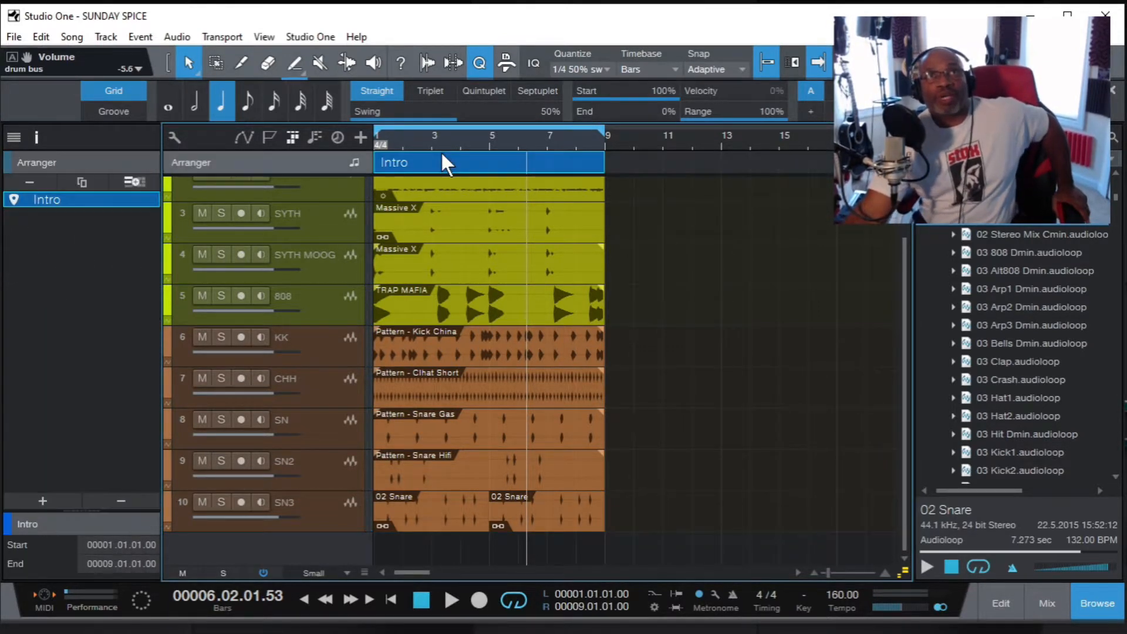
right_click(495, 157)
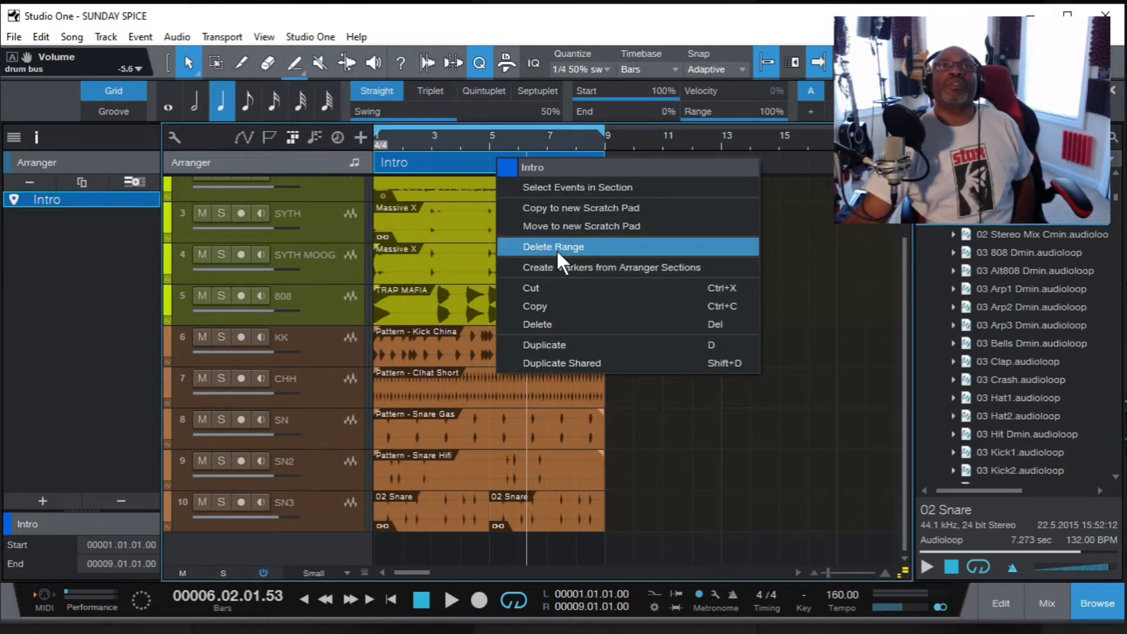
left_click(559, 363)
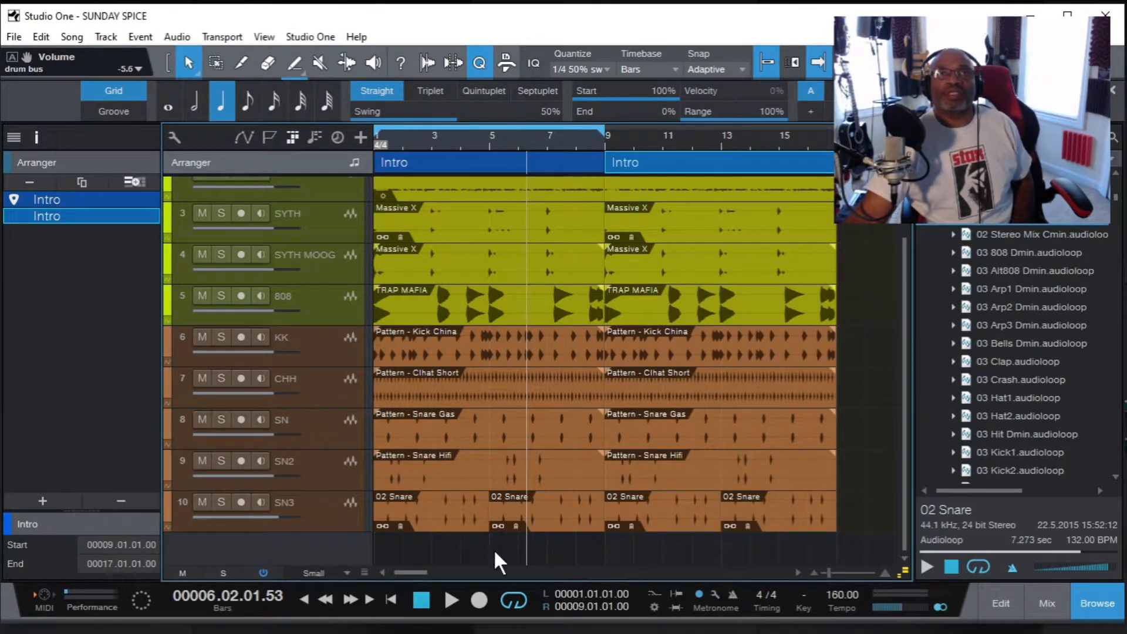
mouse_move(412, 571)
left_mouse_down()
mouse_move(432, 570)
mouse_move(420, 569)
left_mouse_up()
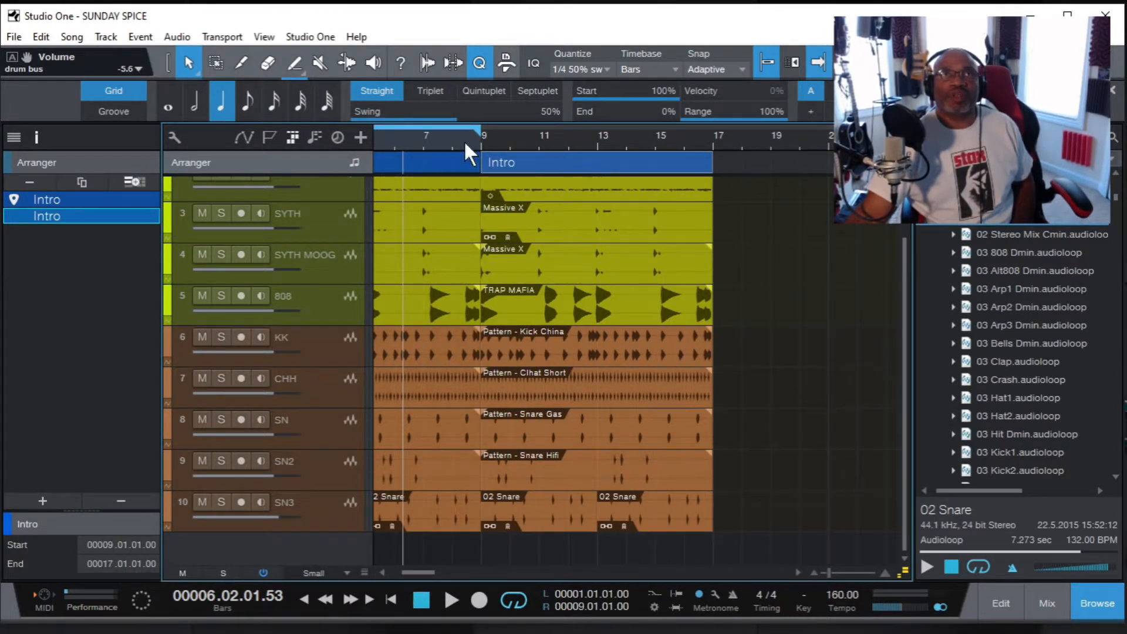
right_click(623, 158)
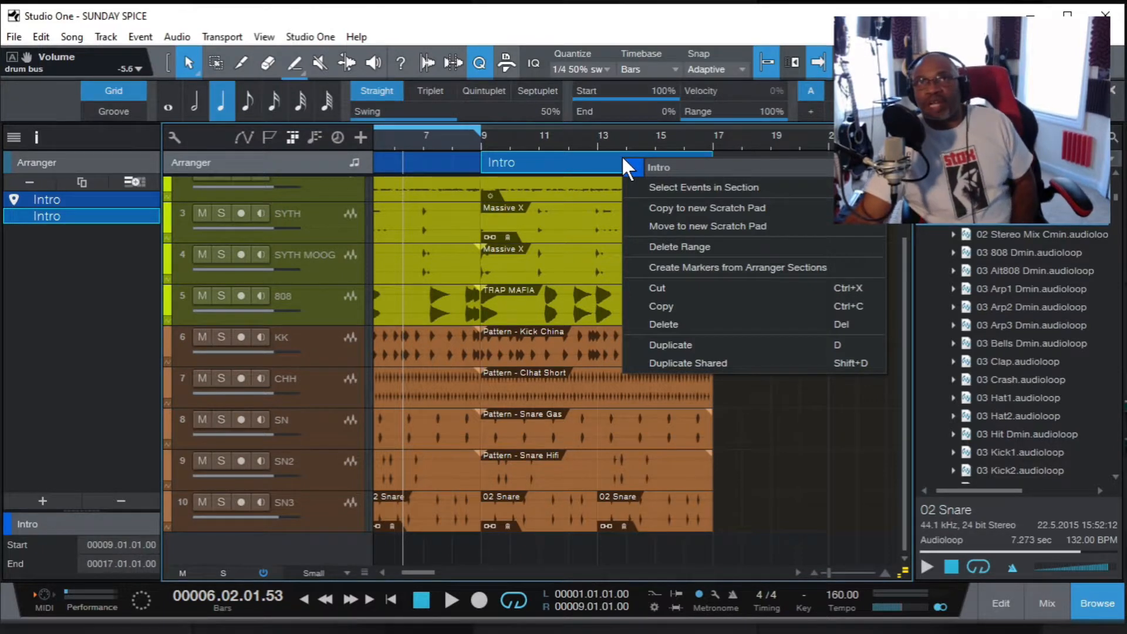
left_click(678, 362)
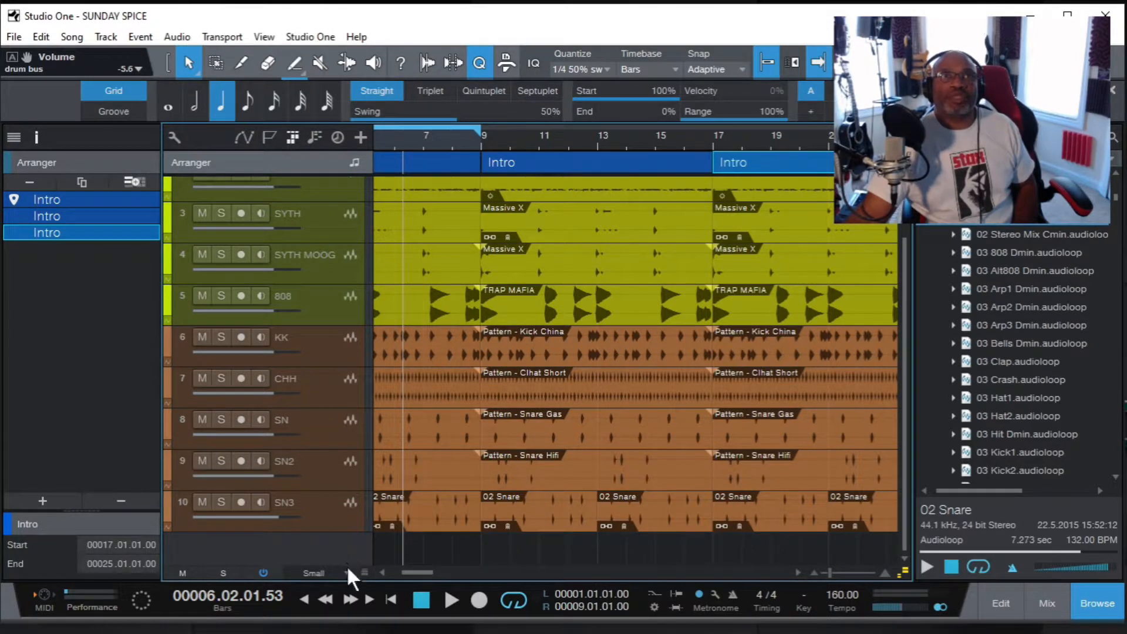
Add two more shared duplicates after the third Intro section, extending the arrangement from bar 25 to bar 41.
left_click(362, 572)
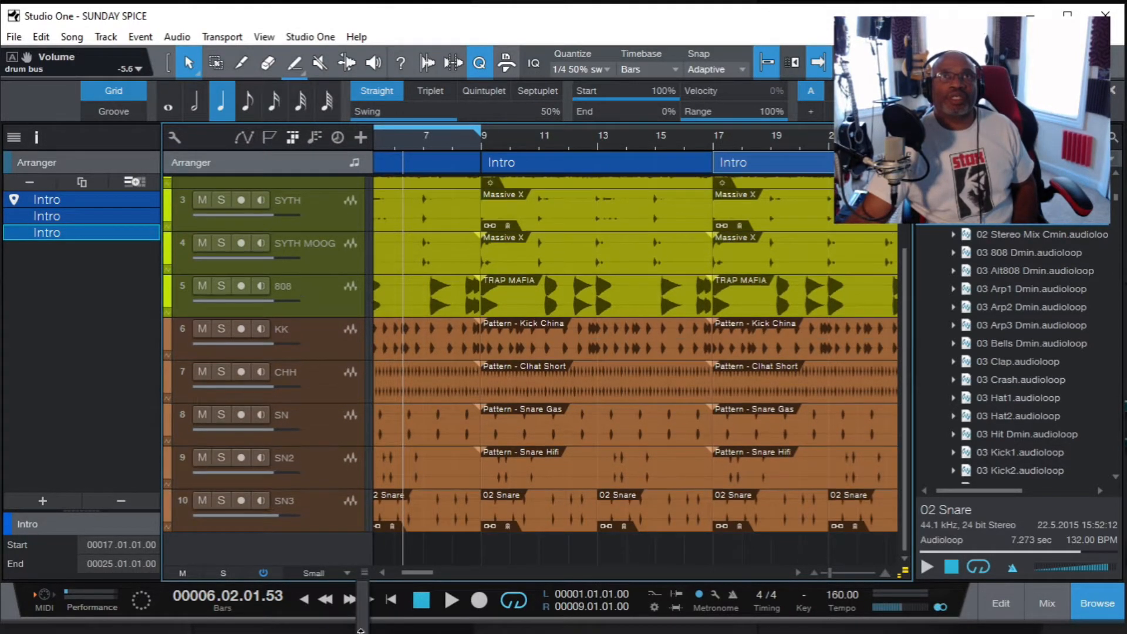
left_click(363, 572)
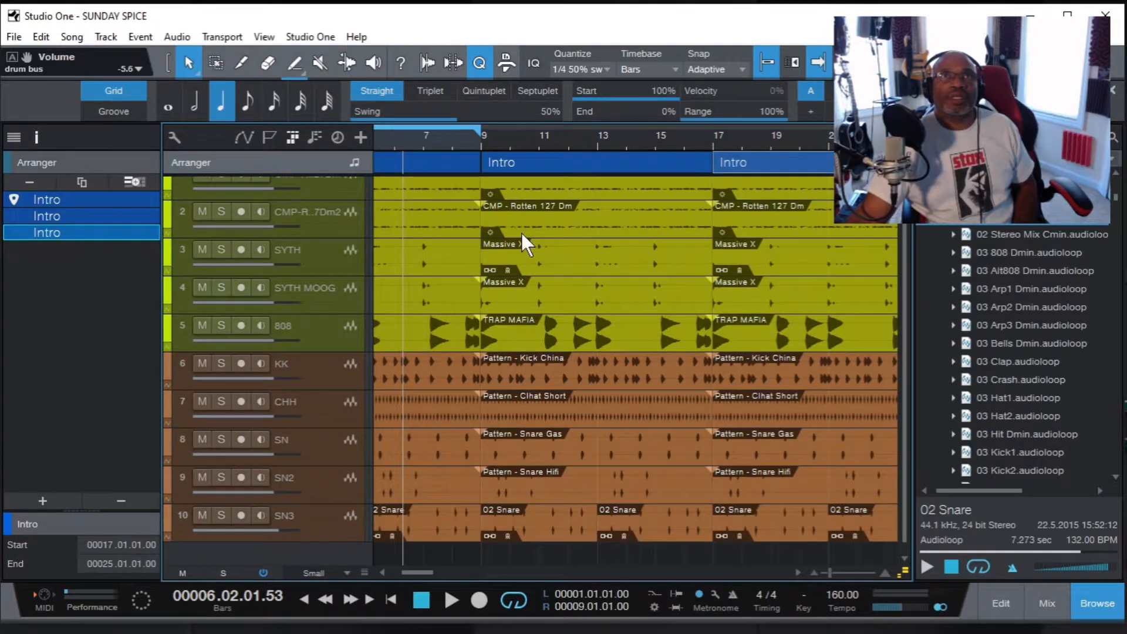
scroll(564, 132, "down", 5)
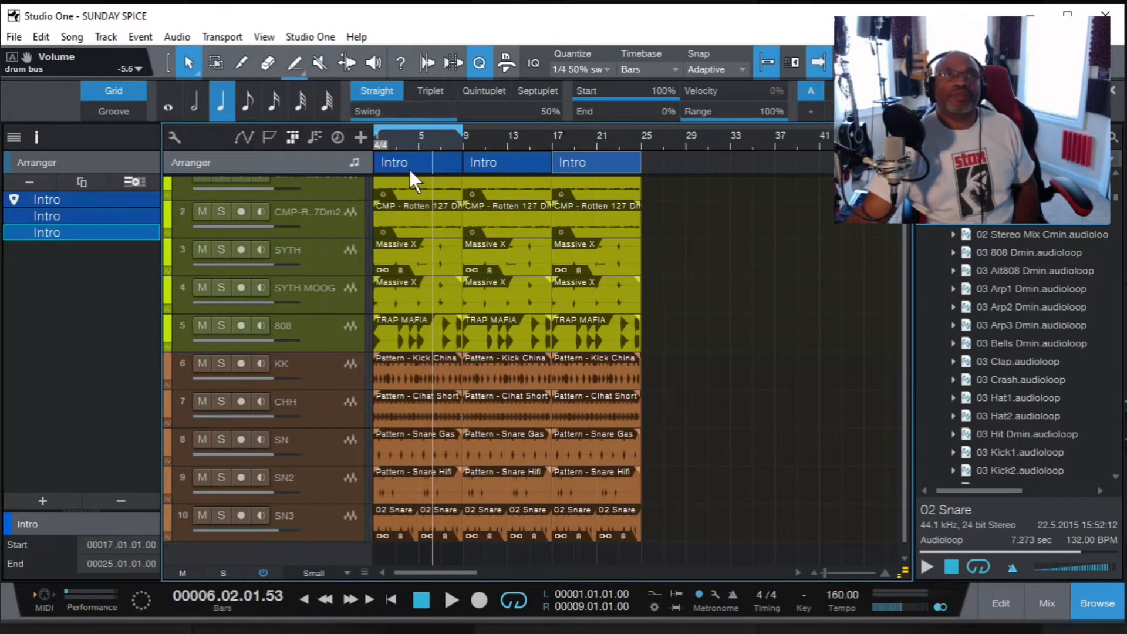
right_click(597, 157)
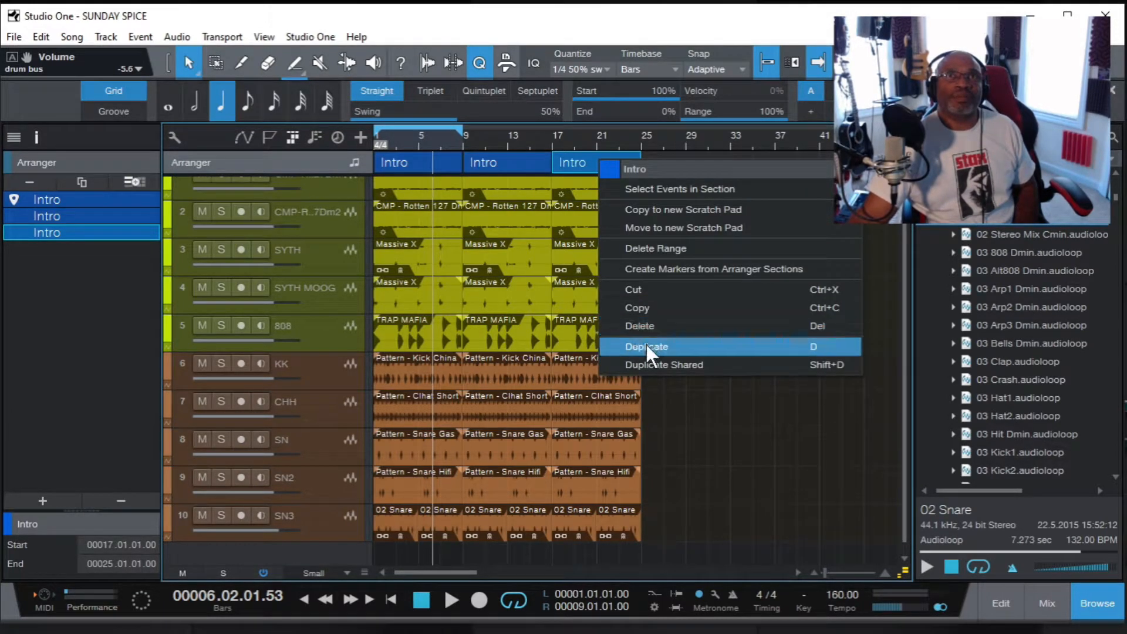
left_click(642, 361)
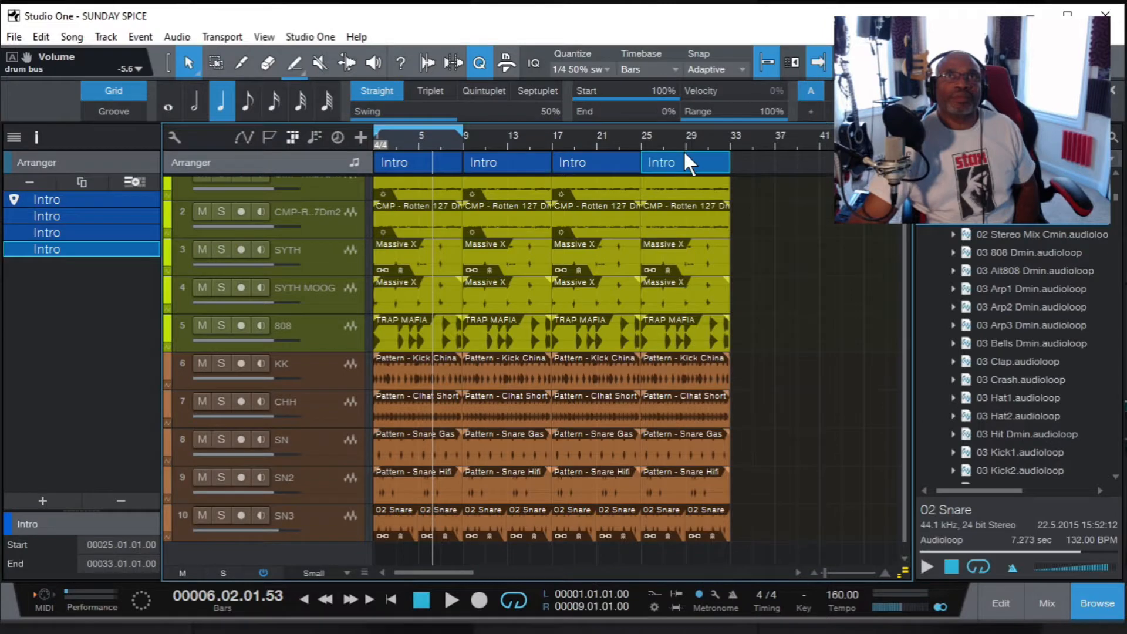
right_click(683, 154)
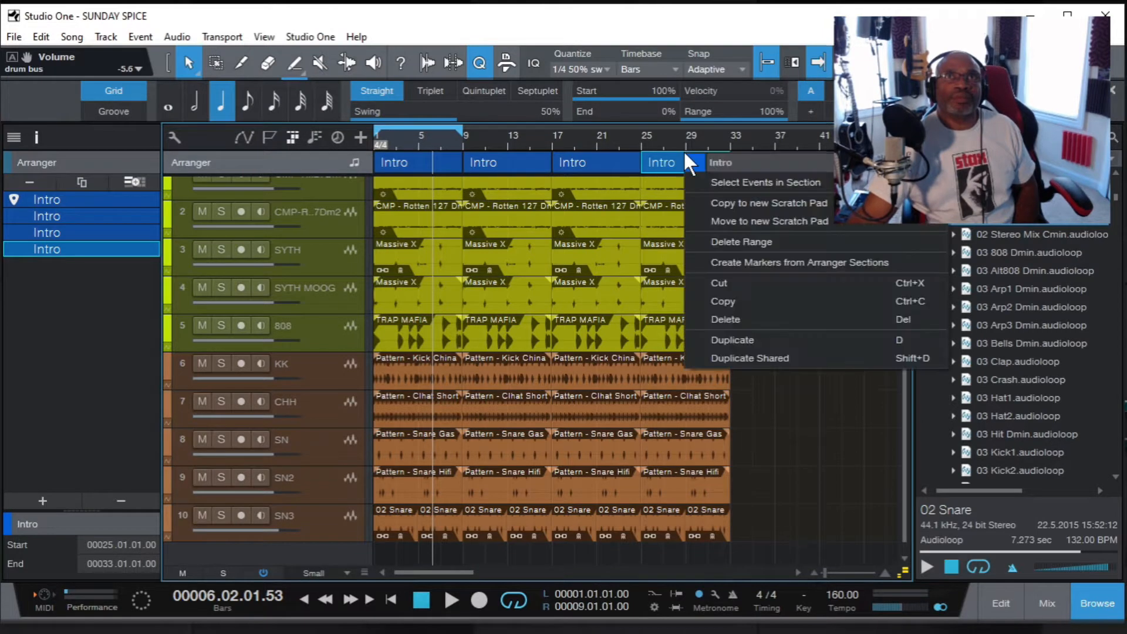
left_click(745, 357)
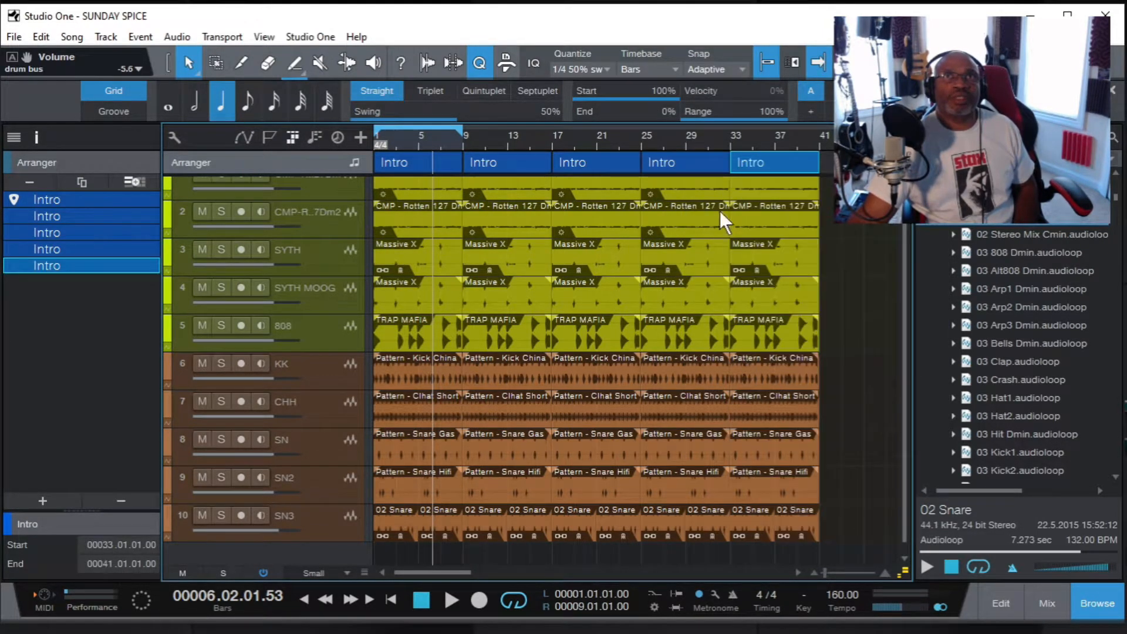
Add one more shared duplicate after the last Intro section, extending the arrangement from bar 41 to bar 49.
right_click(769, 154)
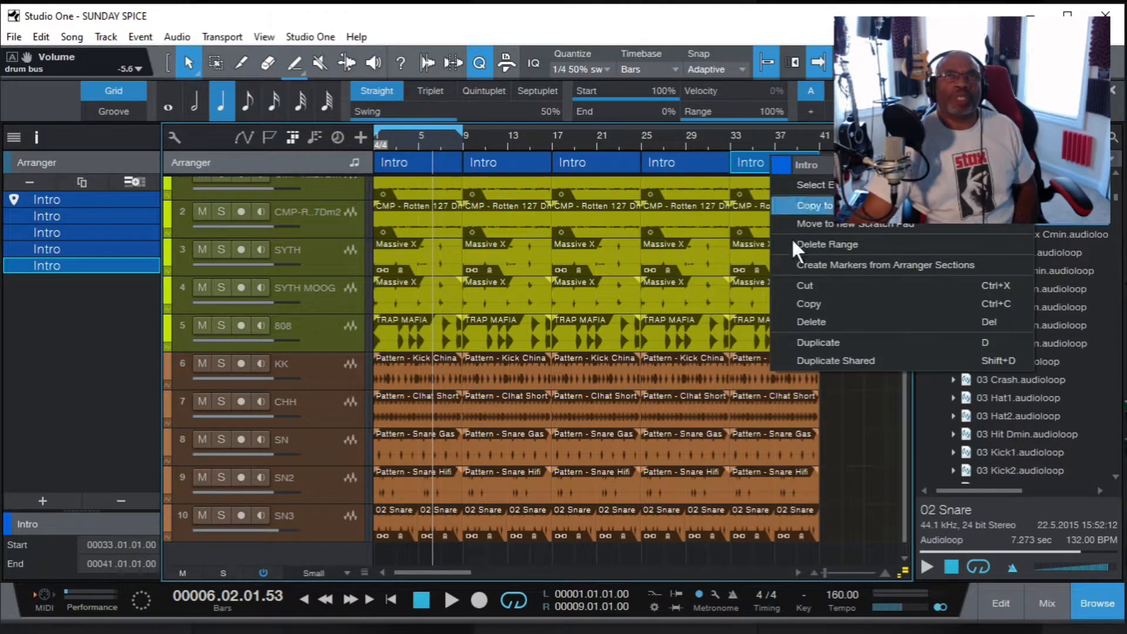
left_click(838, 360)
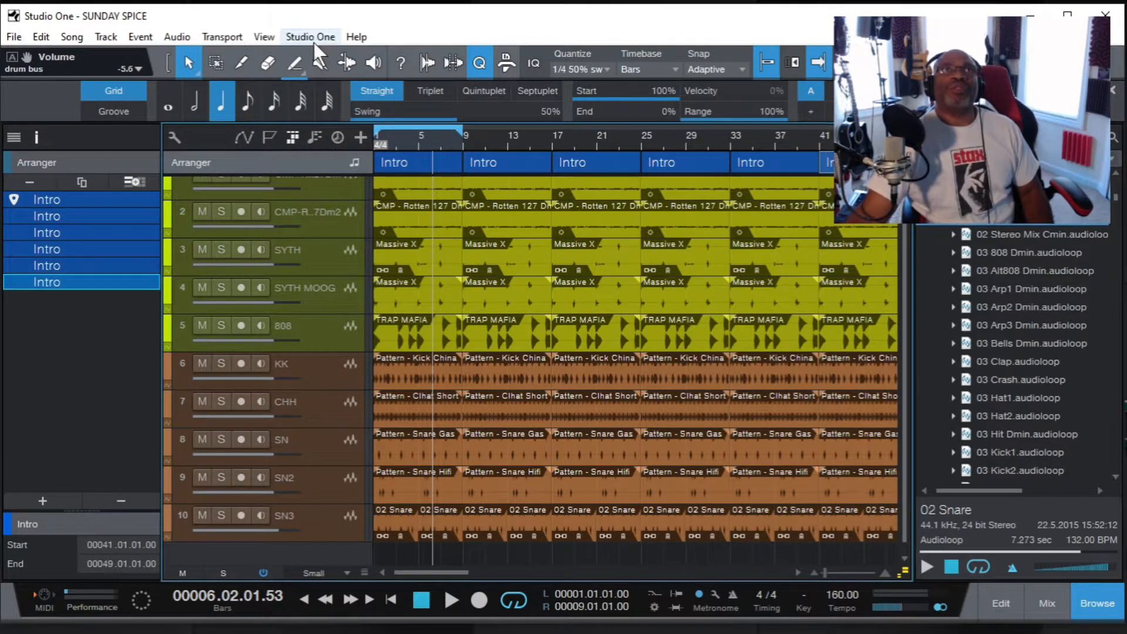
Activate the Mute tool for silencing individual events in the arrangement.
left_click(317, 59)
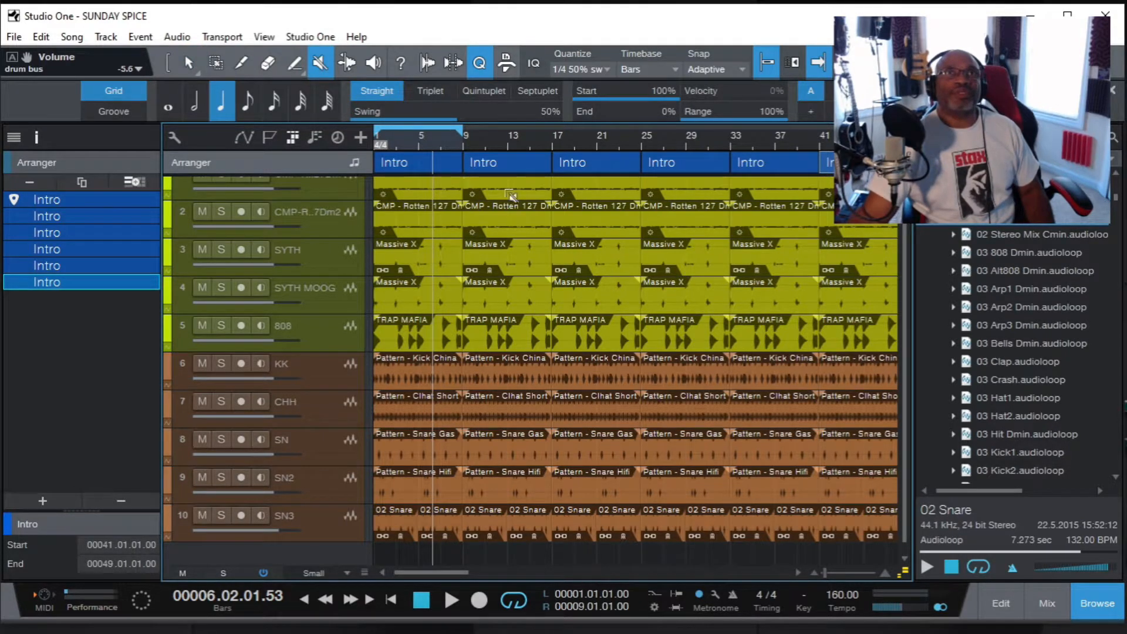
left_click(185, 58)
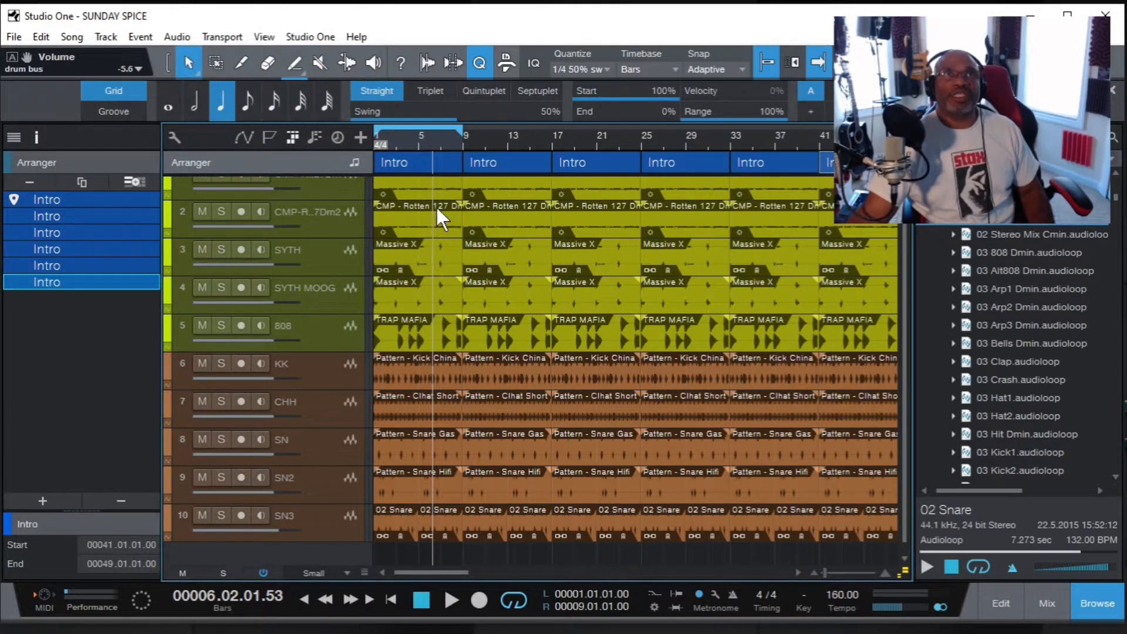
left_click(319, 63)
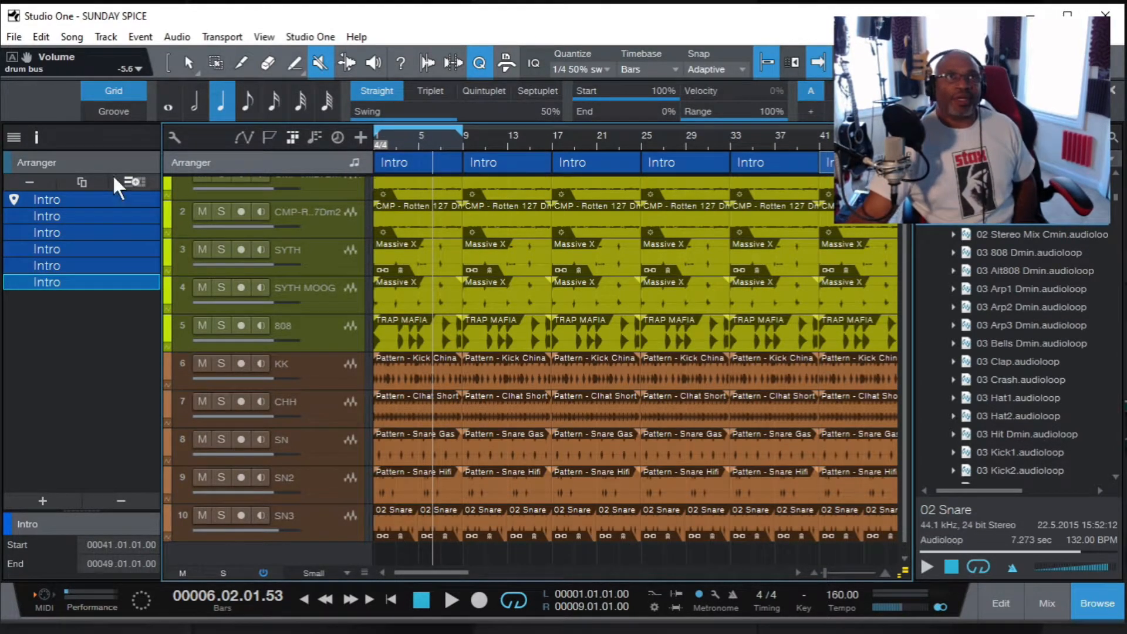
left_click(45, 212)
double_click(46, 216)
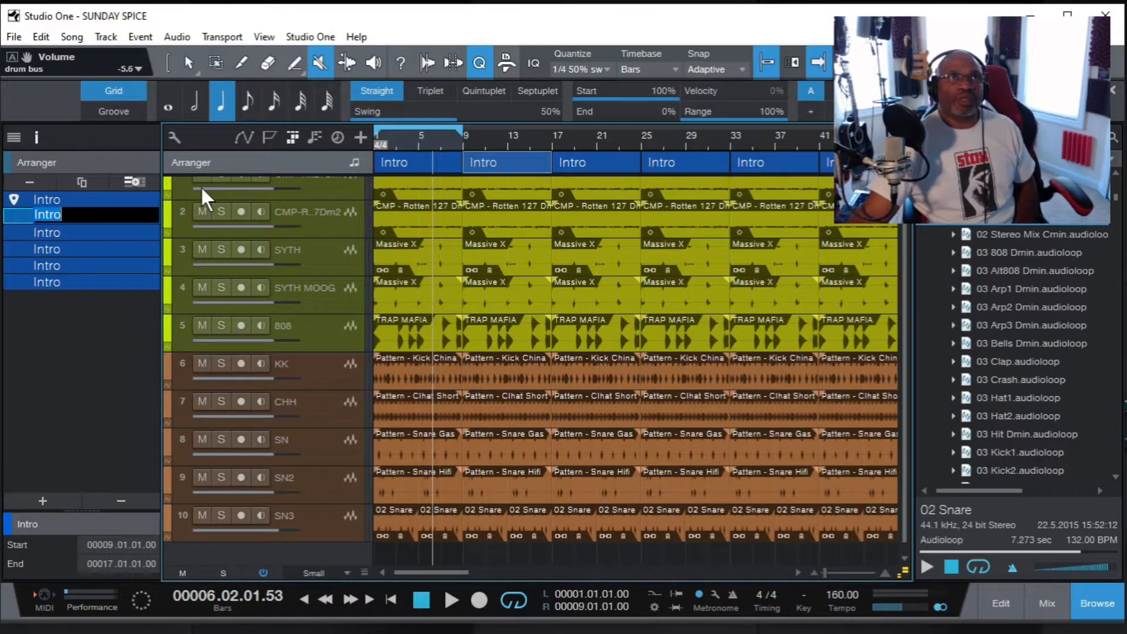
left_click(72, 193)
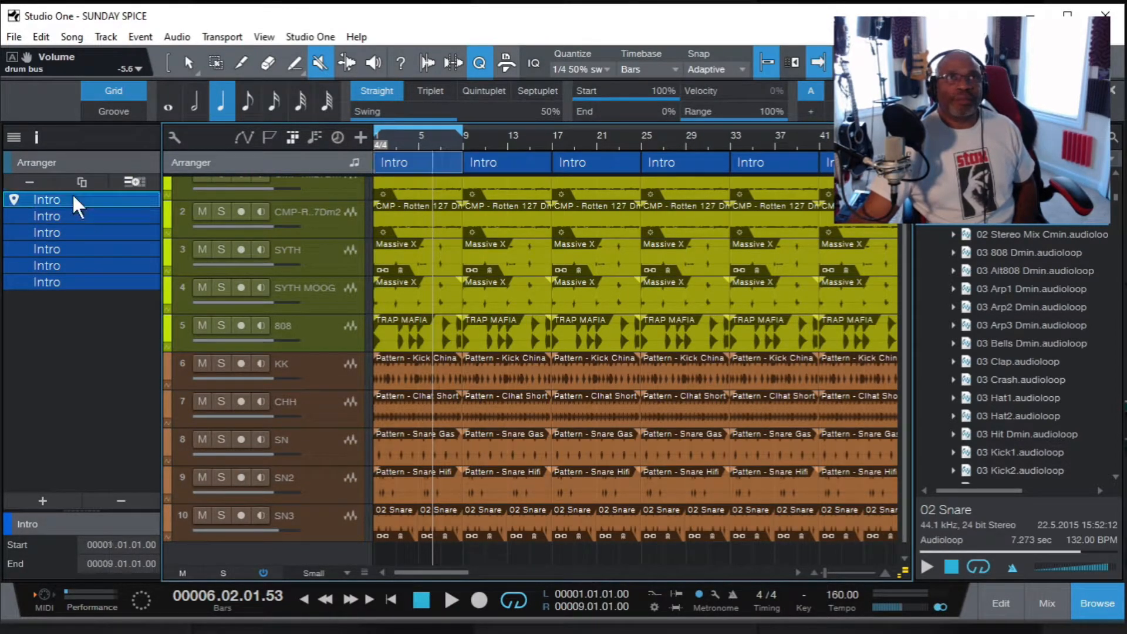
Play from bar 1 and mute the first Intro's events on every track except track 2, the CMP-Rotten loop.
left_click(391, 600)
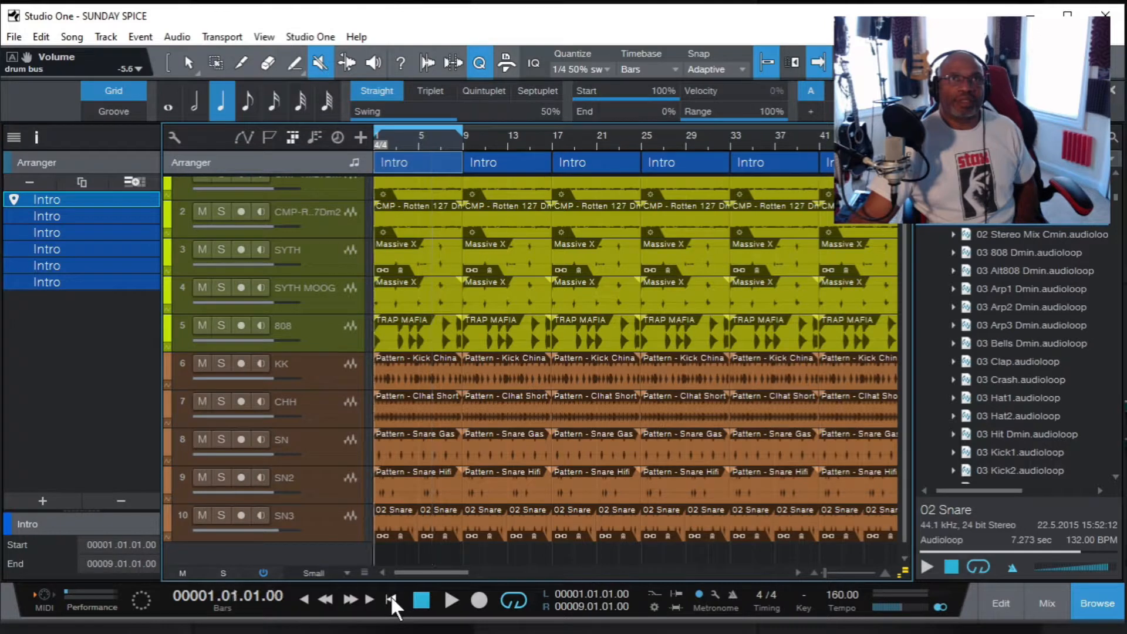
left_click(452, 596)
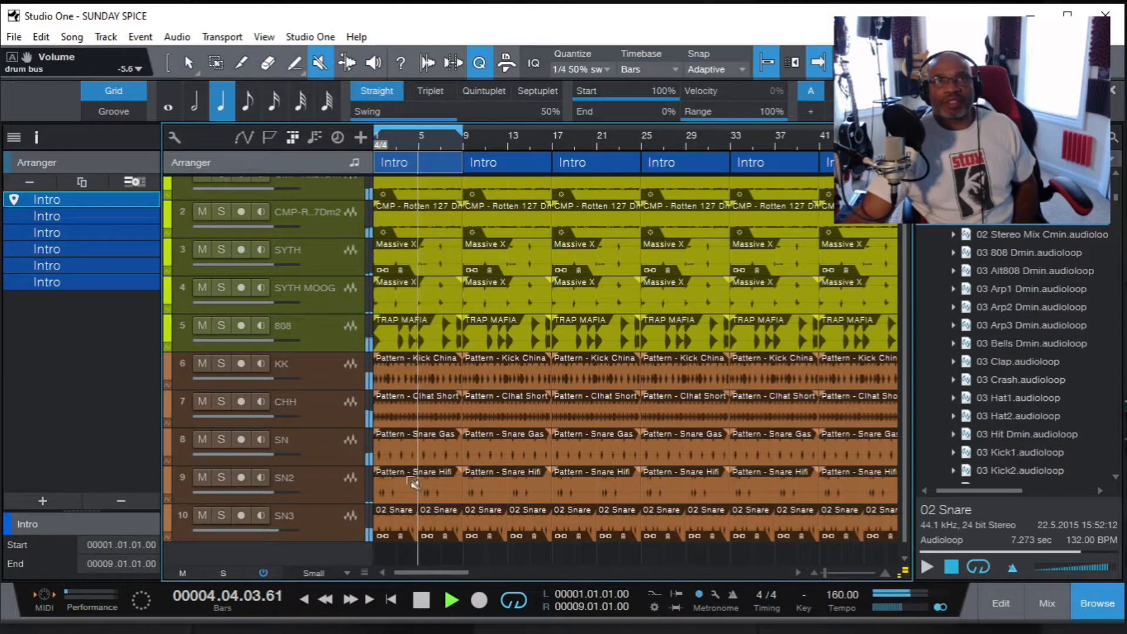
left_click(414, 529)
left_click_drag(439, 526, 410, 421)
left_click_drag(420, 378, 420, 339)
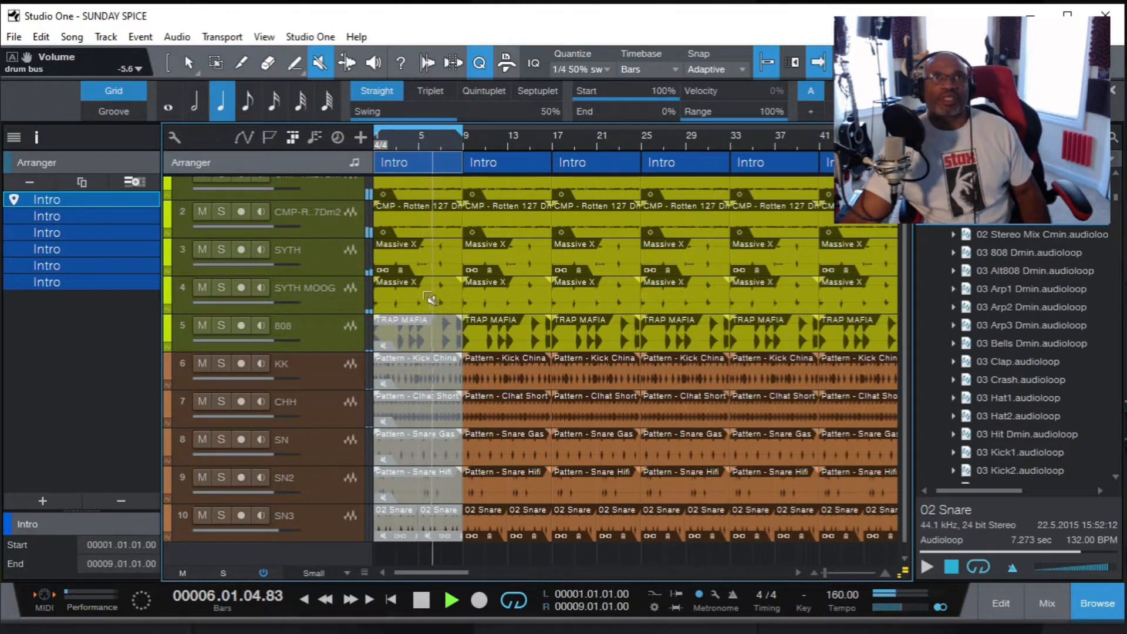
left_click(428, 300)
left_click(423, 266)
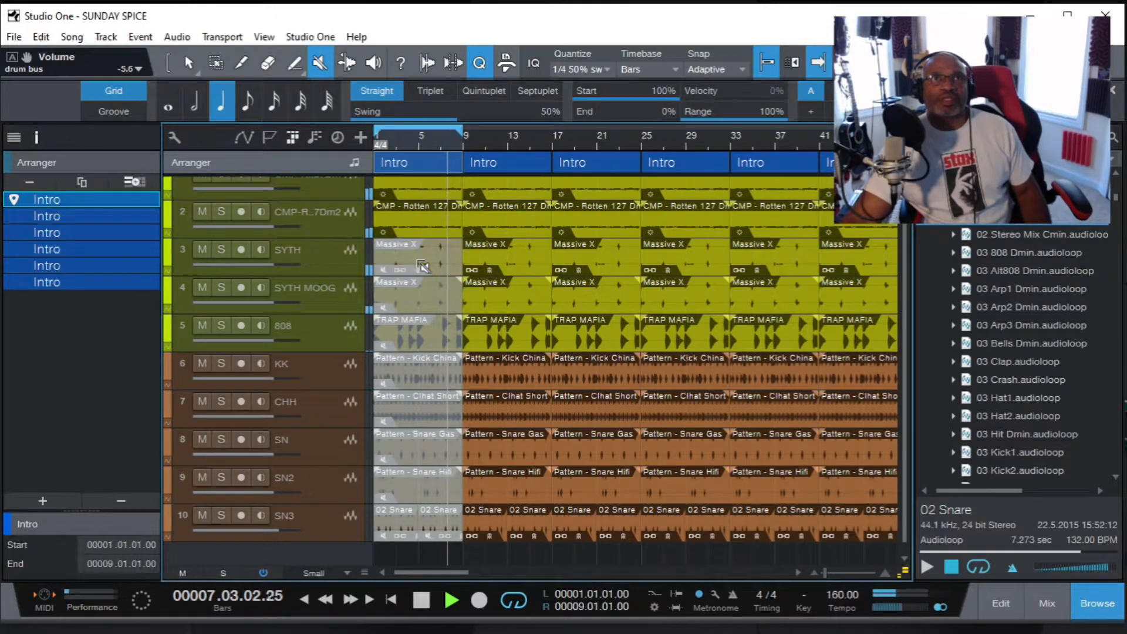
left_click(419, 191)
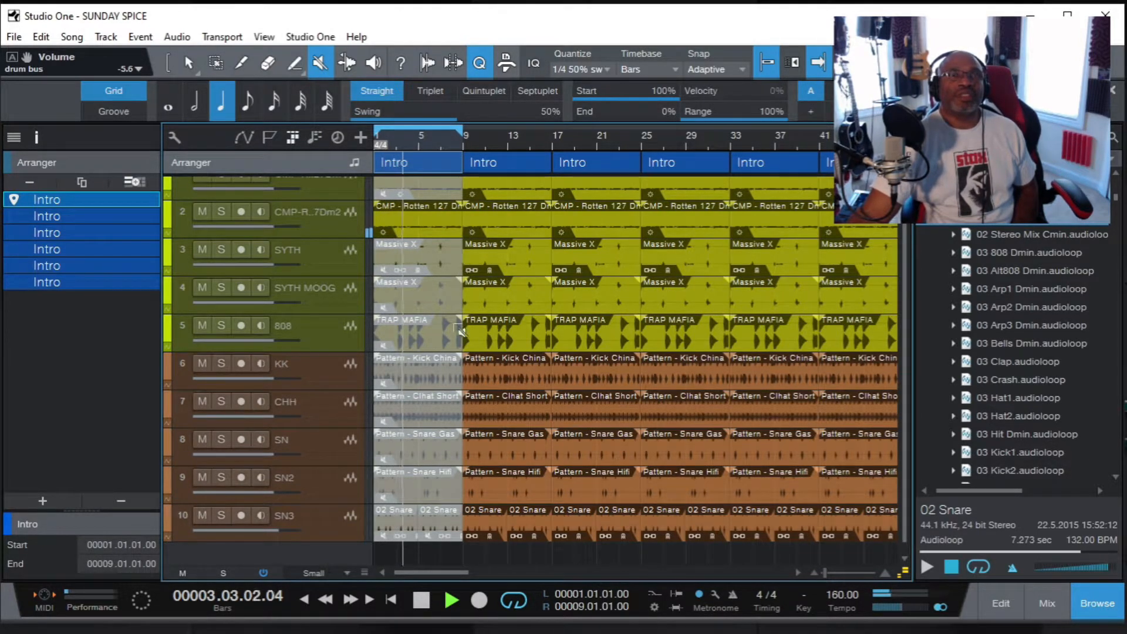
Audition the first Intro's two 02 Snare events and its CHH event by unmuting each and muting it again.
left_click(410, 523)
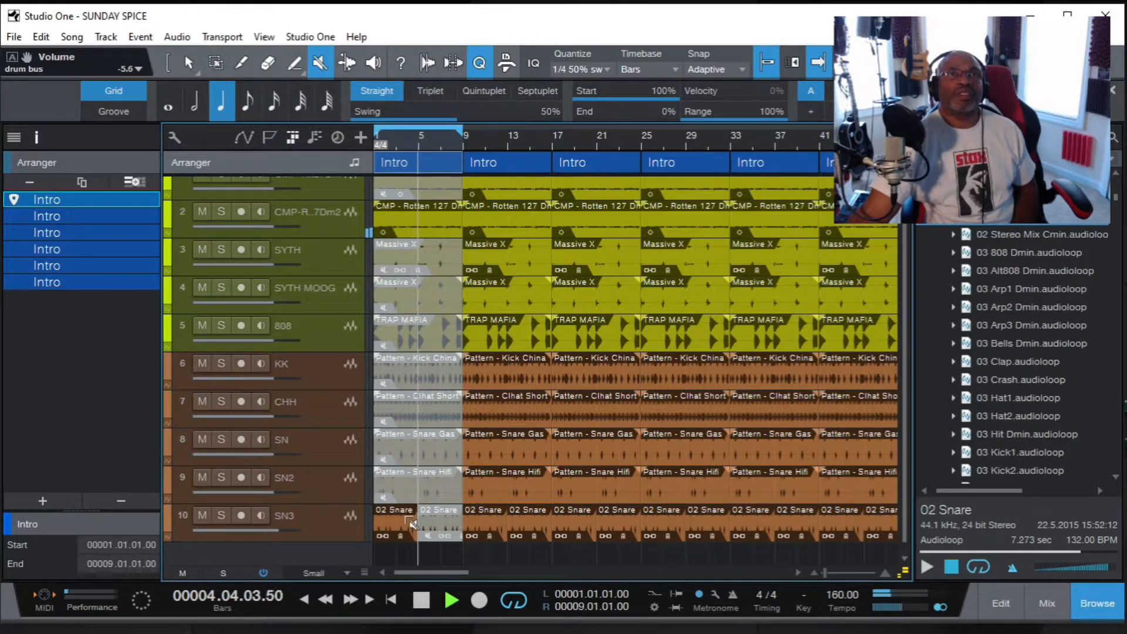
left_click(434, 523)
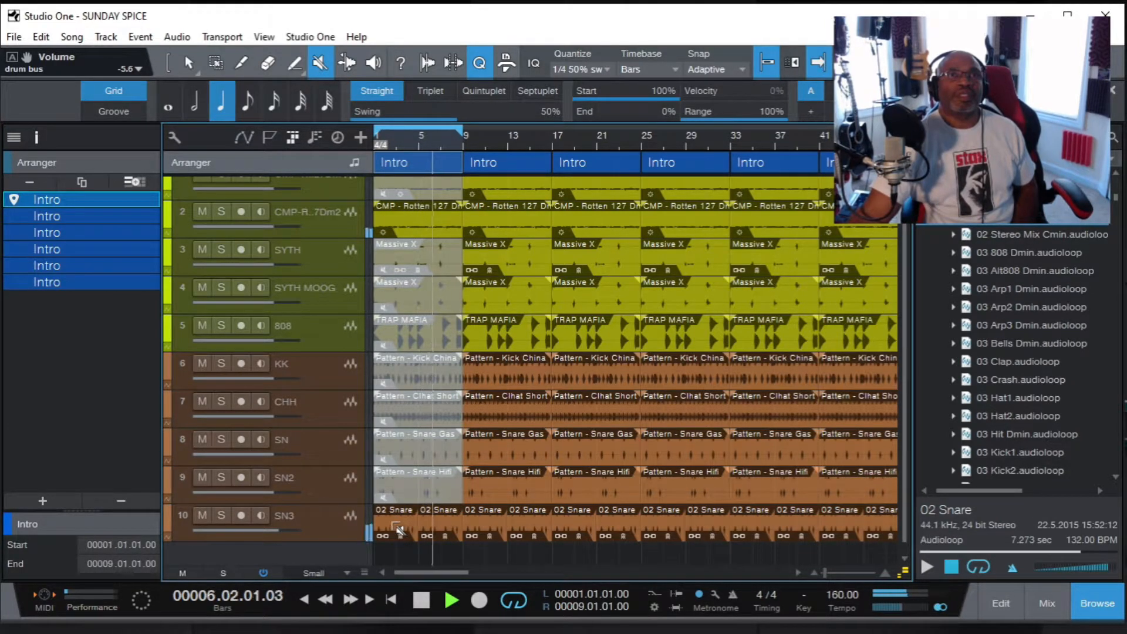
left_click(399, 528)
left_click(424, 523)
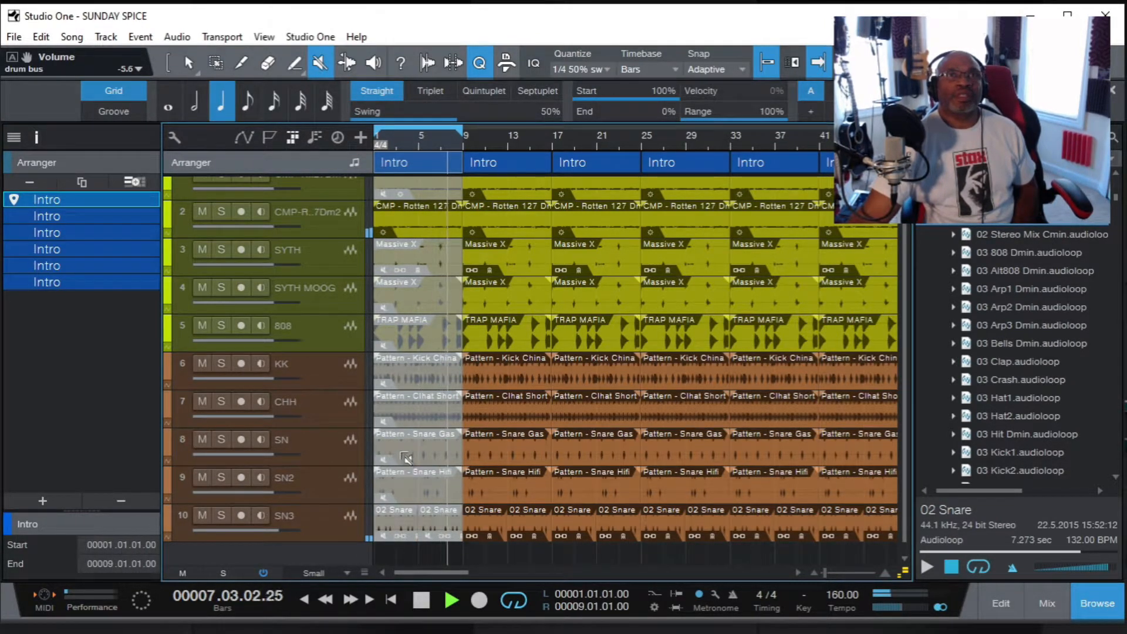
left_click(405, 420)
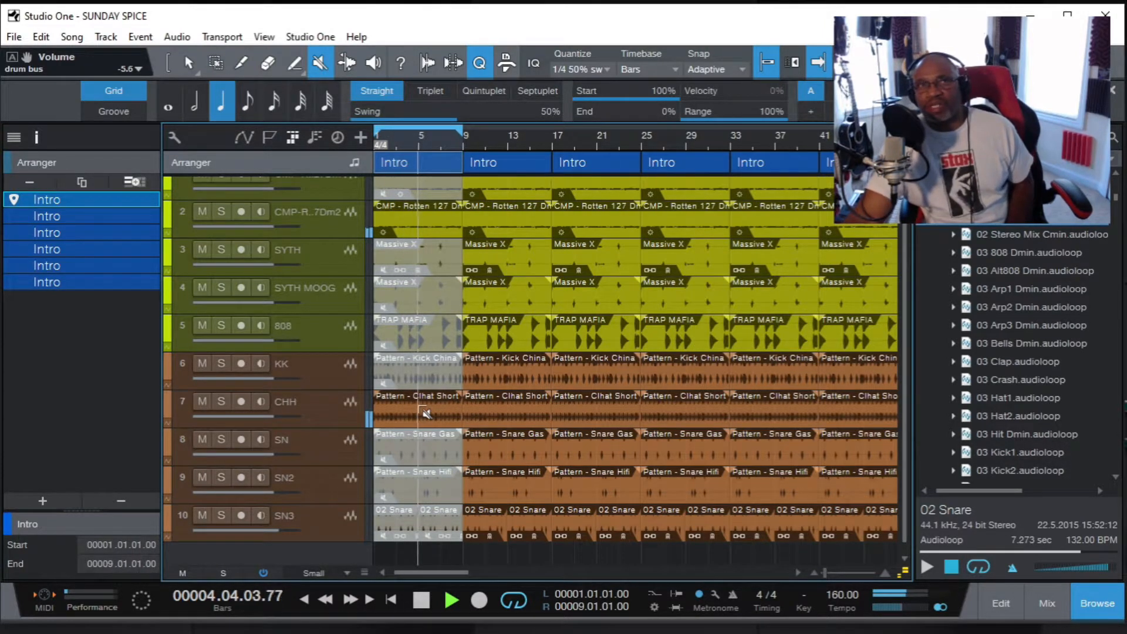
left_click(424, 413)
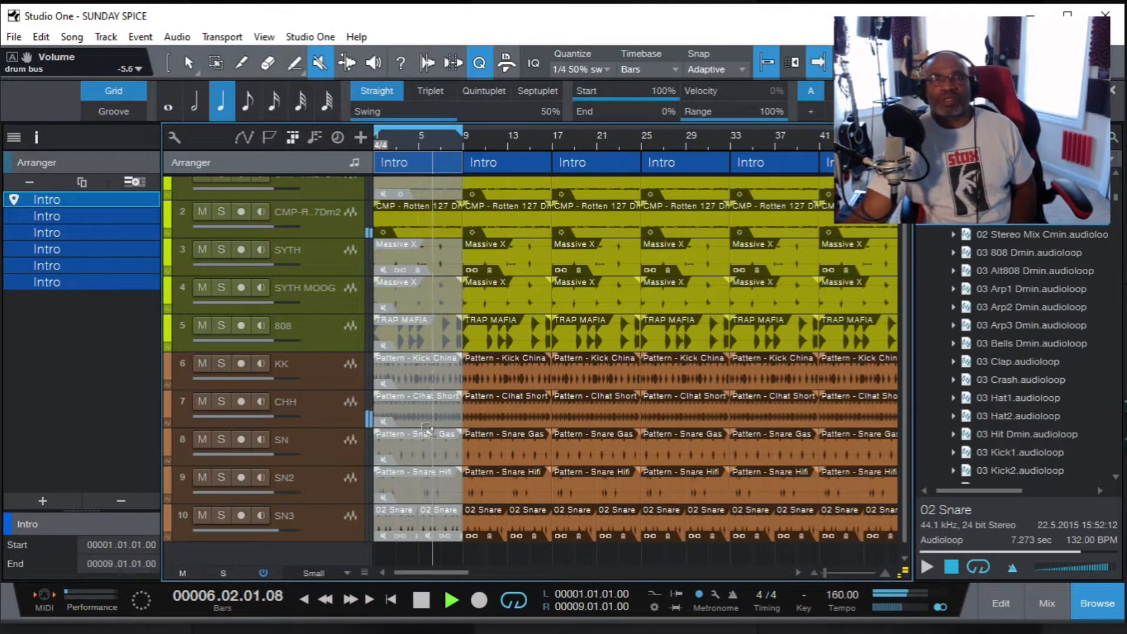
Unmute the first Intro's kick event and insert the Cableguys HalfTime-64bit effect on the CHH track.
left_click(440, 382)
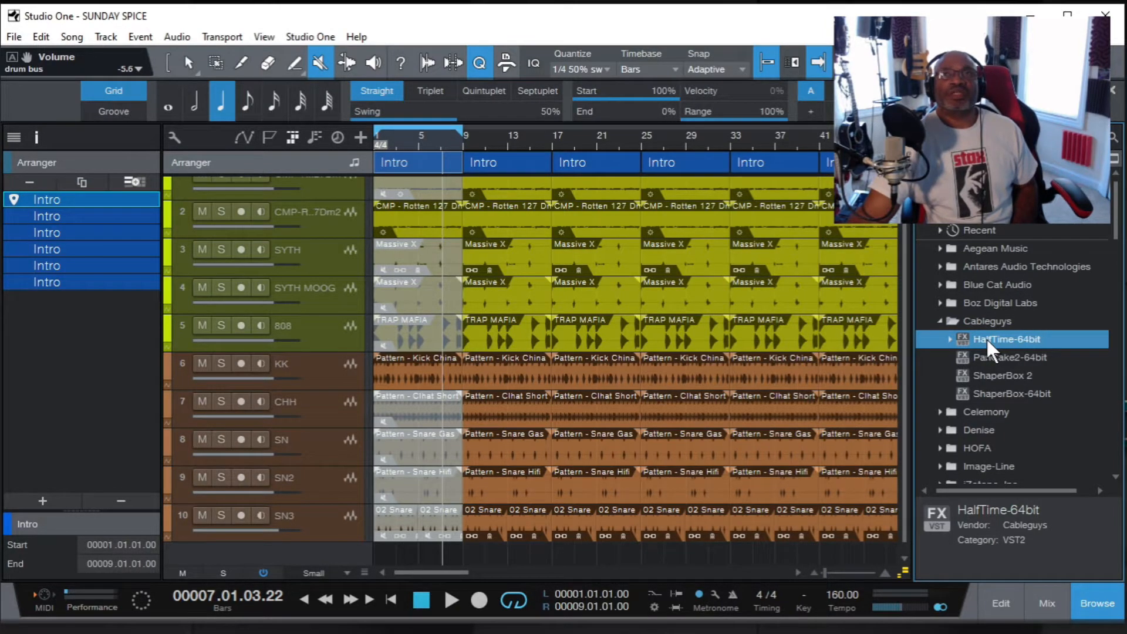
left_click_drag(992, 346, 773, 431)
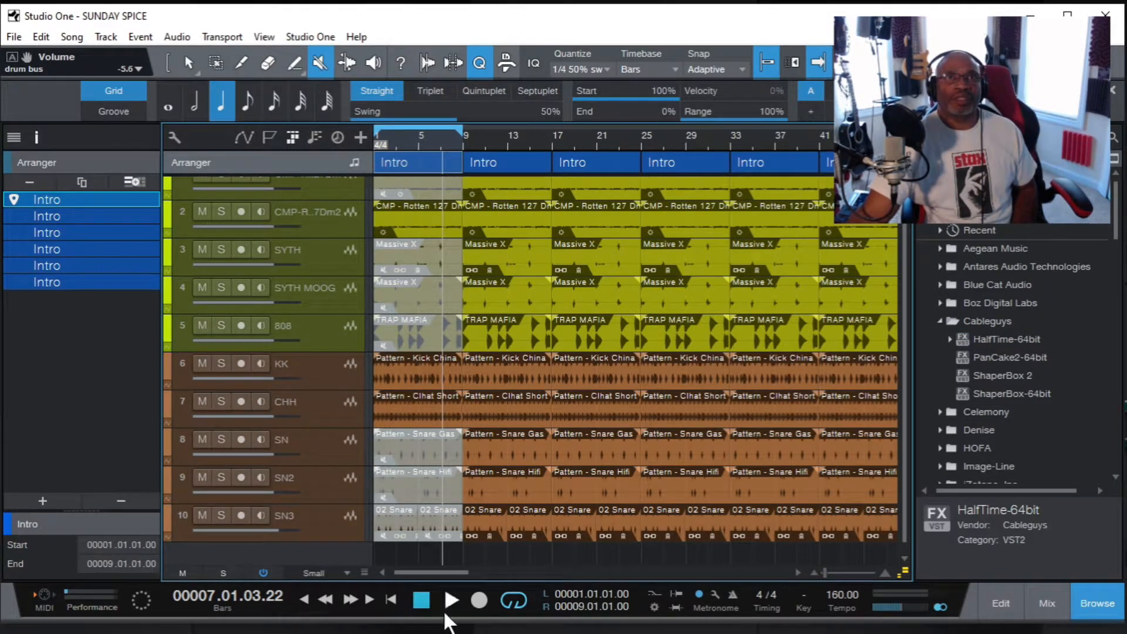
Play the first Intro from bar 1, mute its KK and CHH events, and stop playback.
left_click(392, 599)
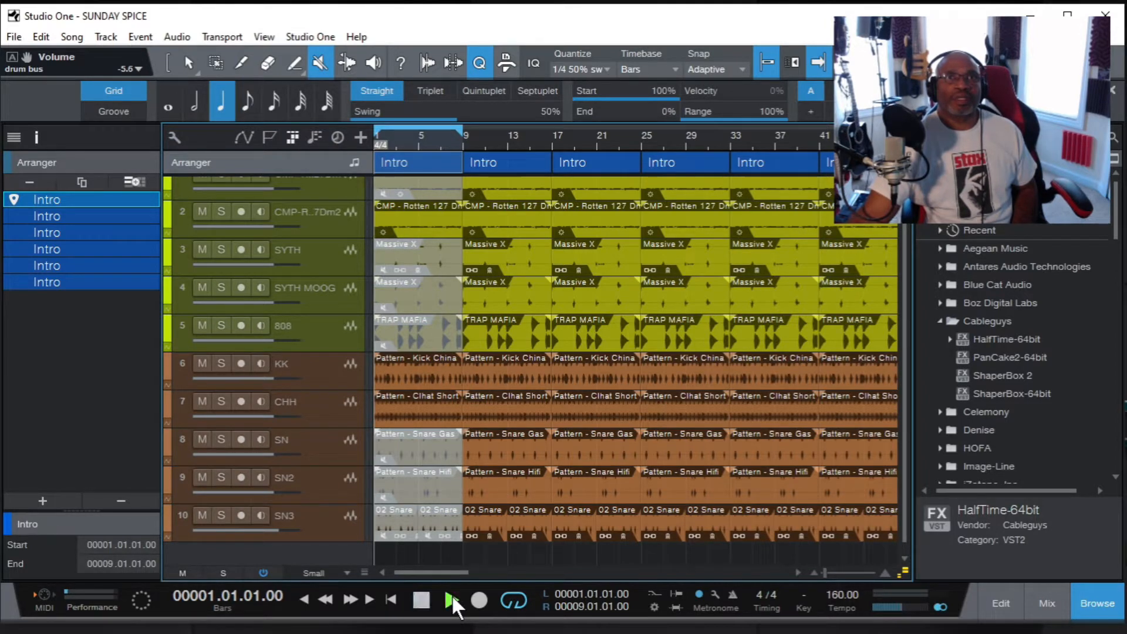
left_click(450, 599)
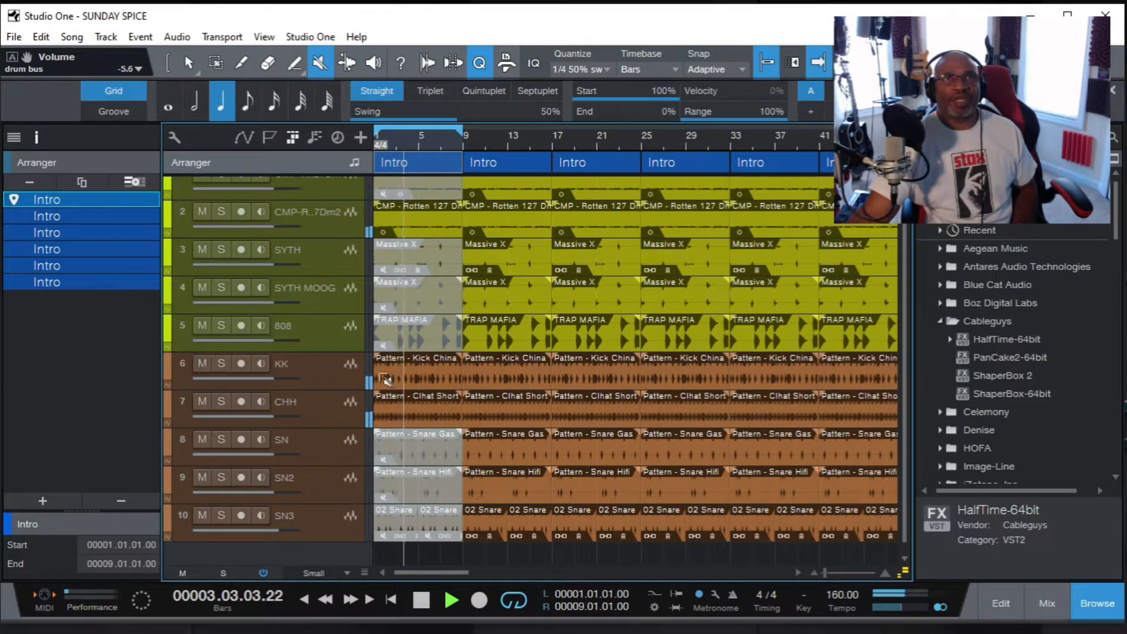
left_click(407, 377)
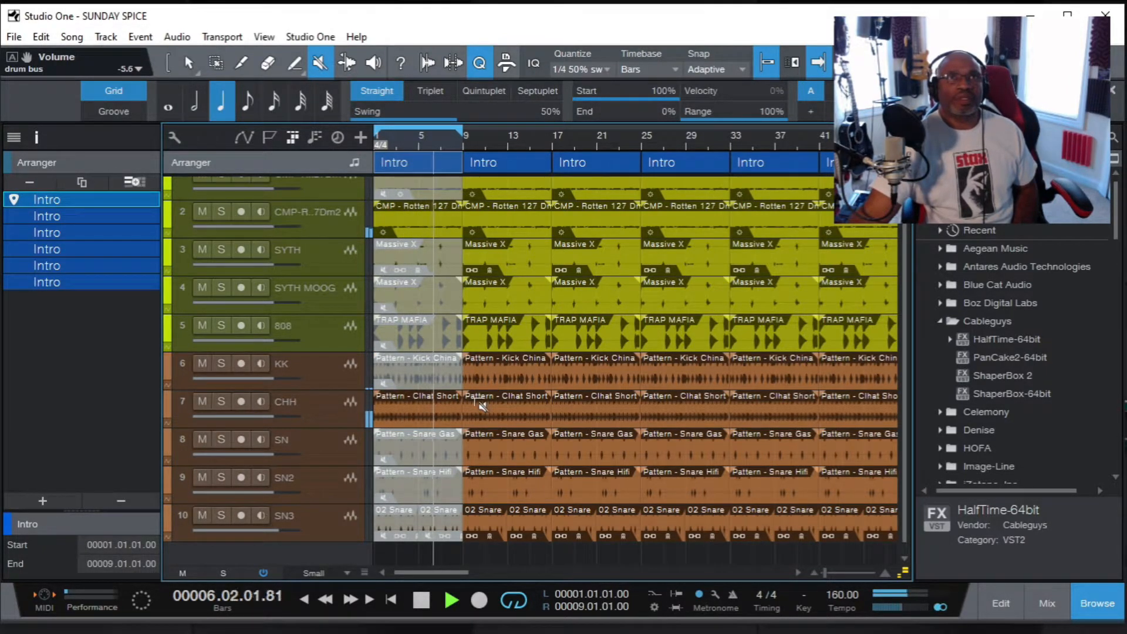
left_click(402, 410)
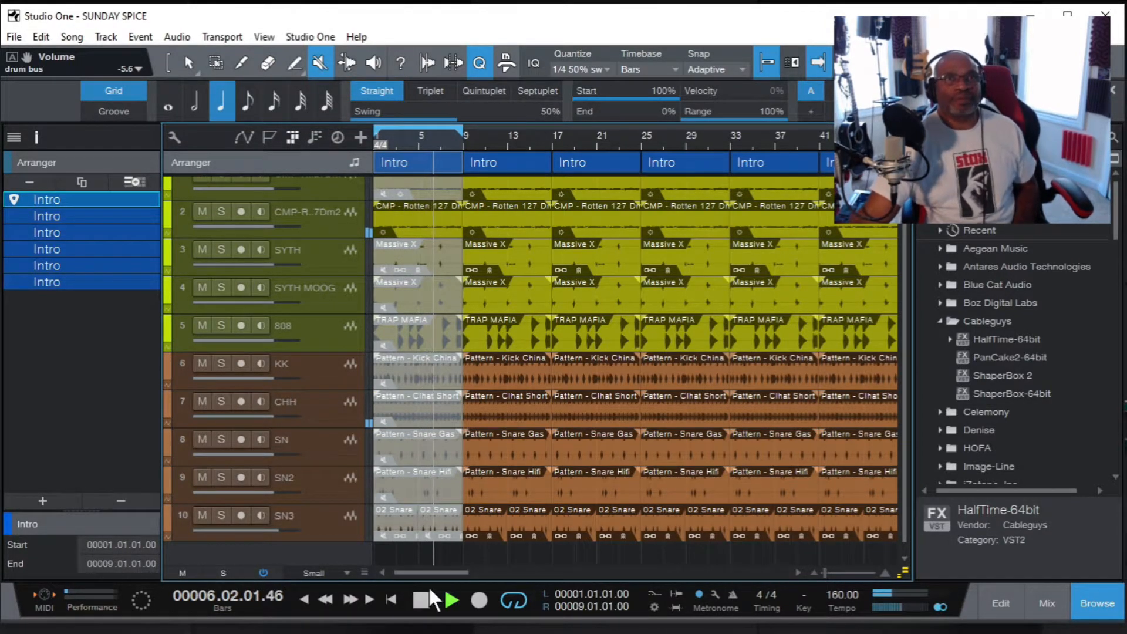
left_click(423, 601)
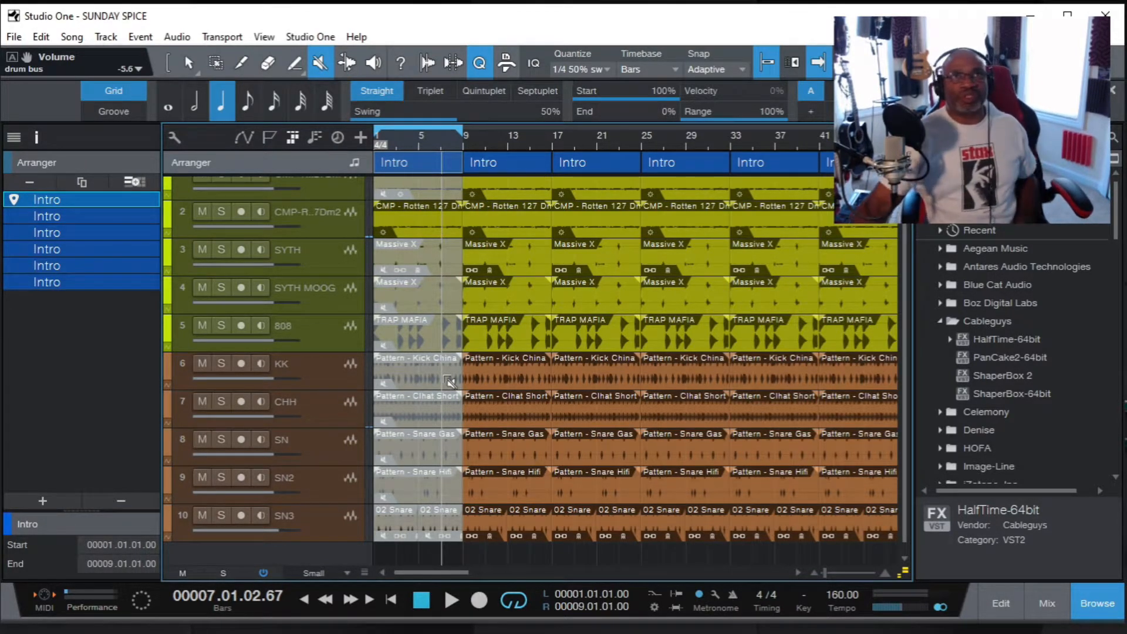
Set the CHH track's volume to -21.7 dB while playing from bar 9, and replay the first Intro with its CHH event unmuted.
left_click(466, 135)
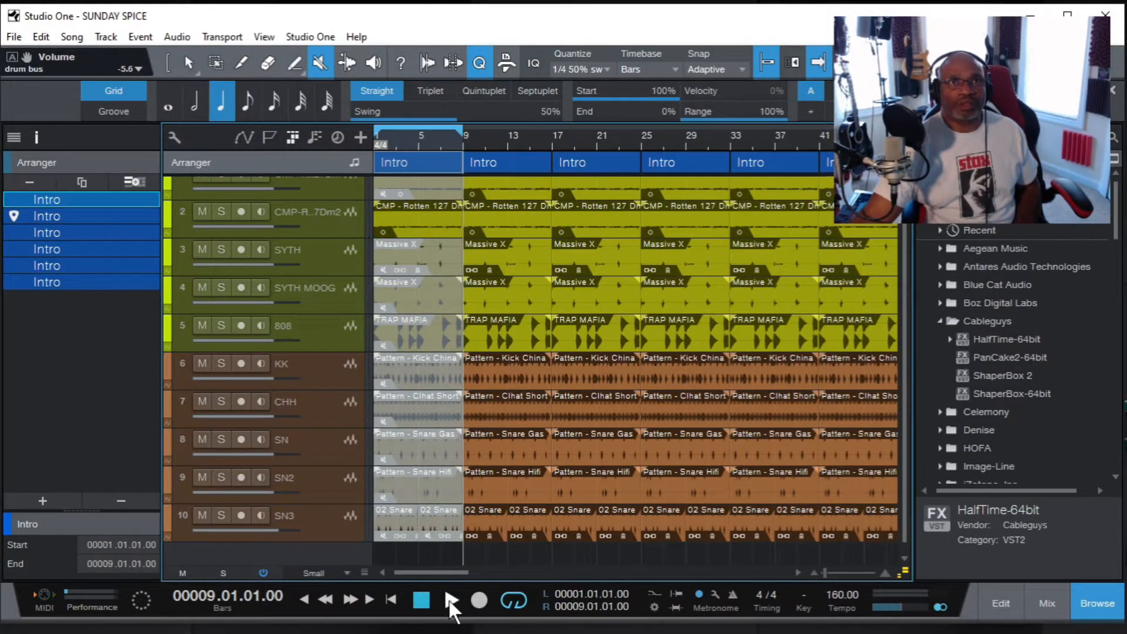
left_click(451, 600)
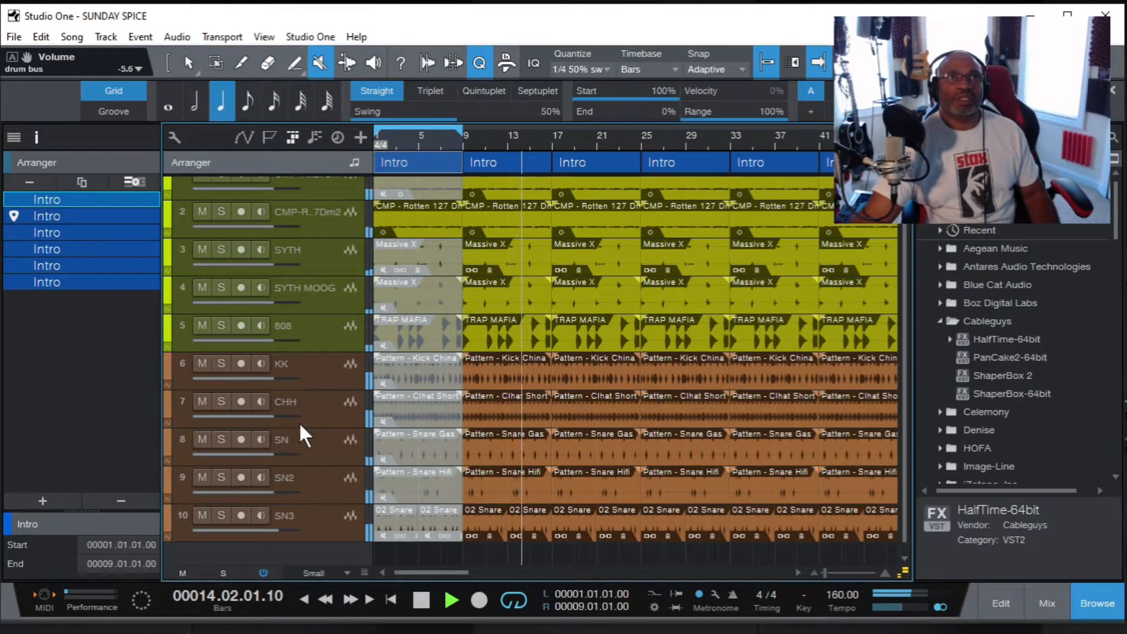
mouse_move(273, 418)
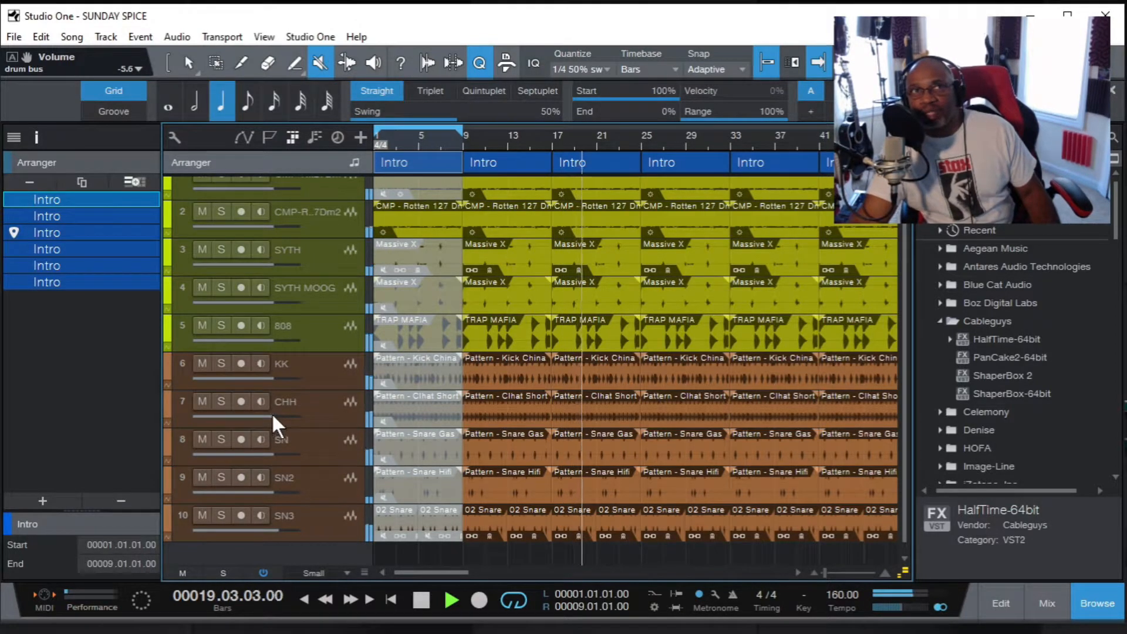
left_click_drag(271, 412, 230, 418)
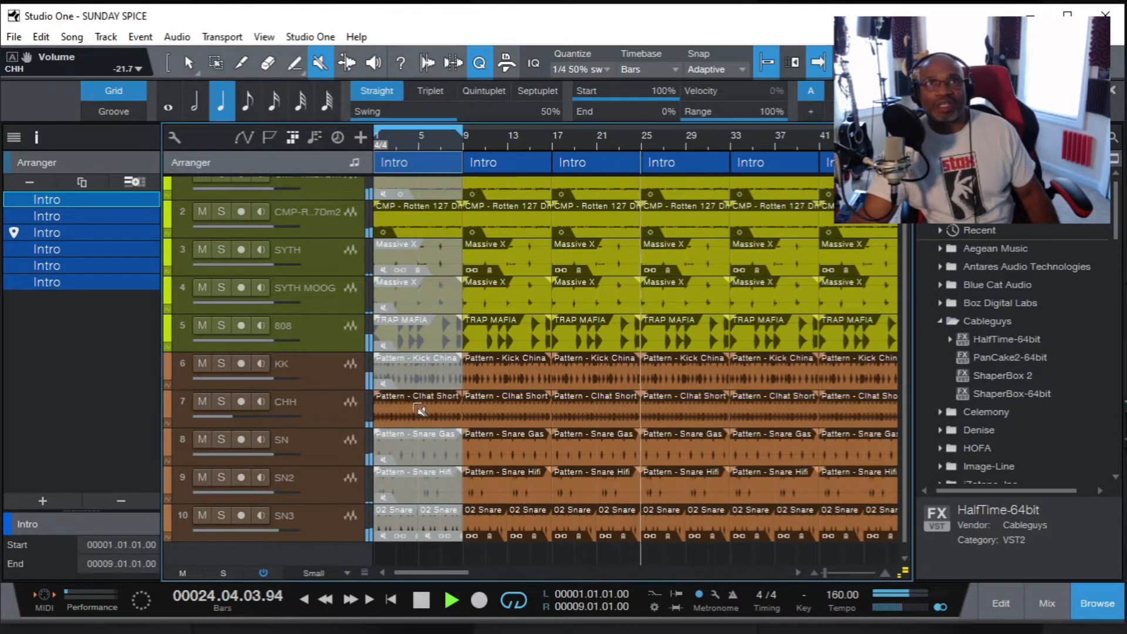
left_click(403, 130)
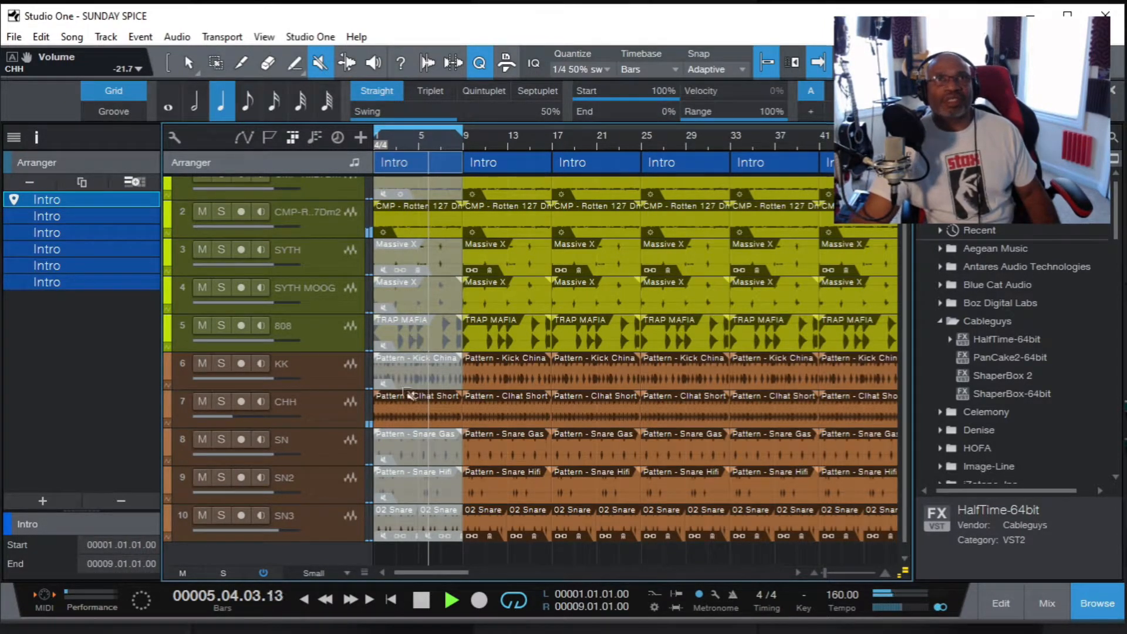
left_click(421, 599)
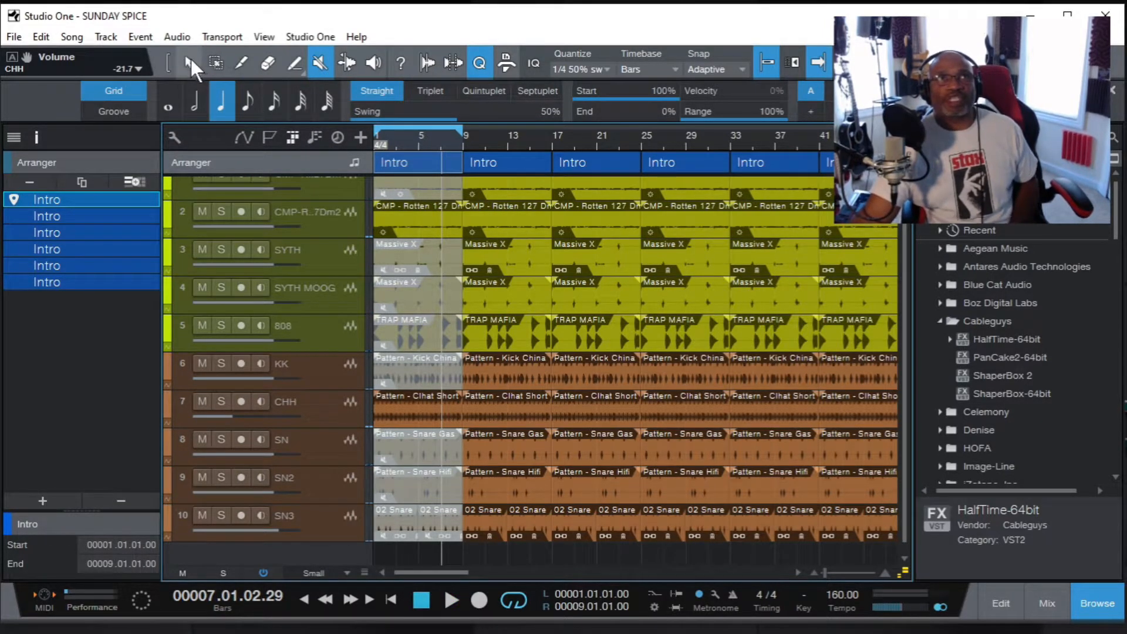
Split the first Intro's CHH event at bar 5 and mute its first half, checking the result with playback from bar 1.
left_click(241, 62)
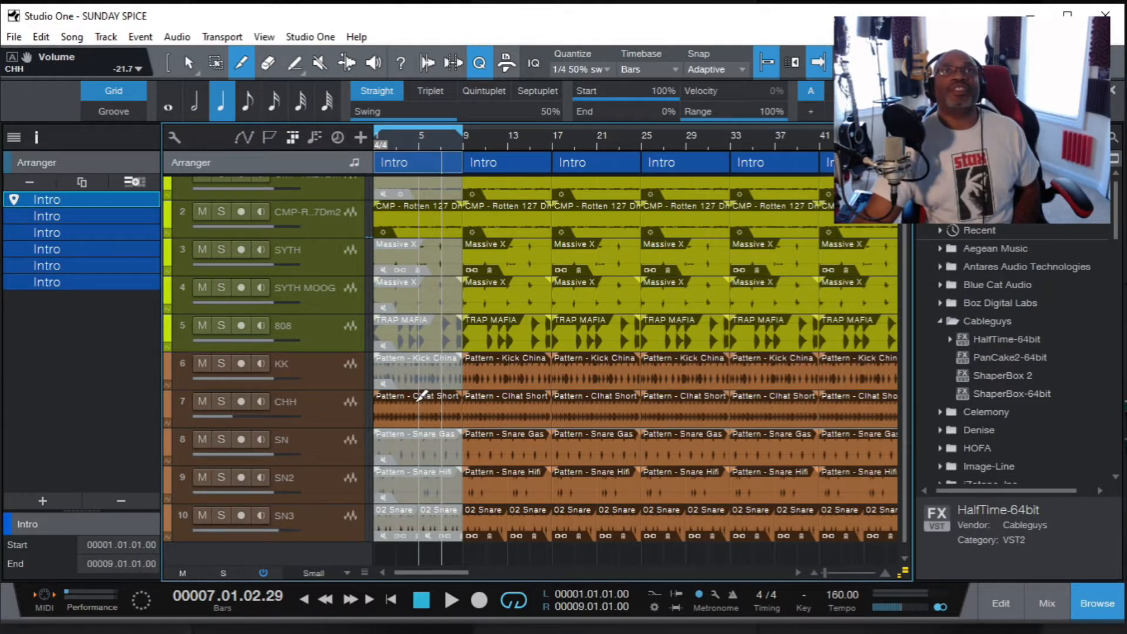
left_click(421, 396)
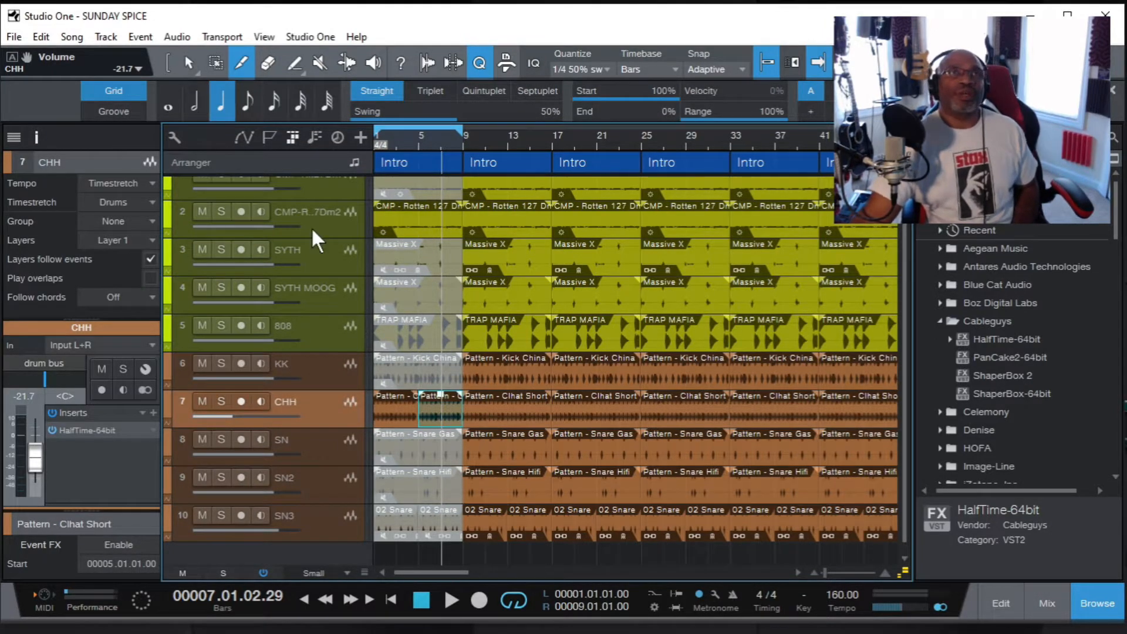
left_click(316, 56)
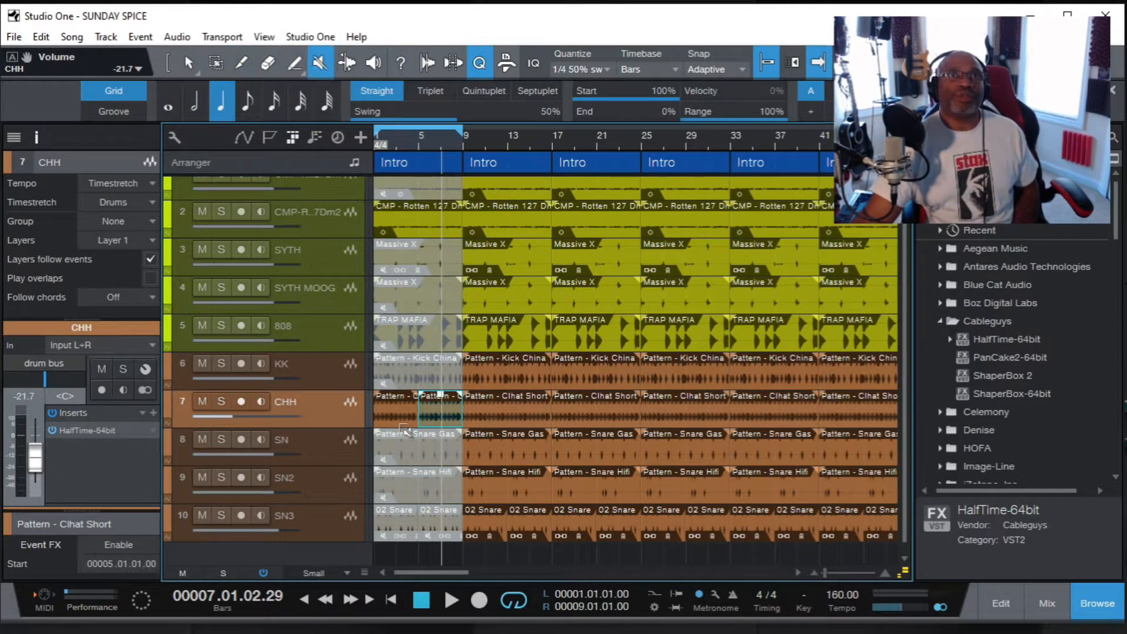
left_click(406, 405)
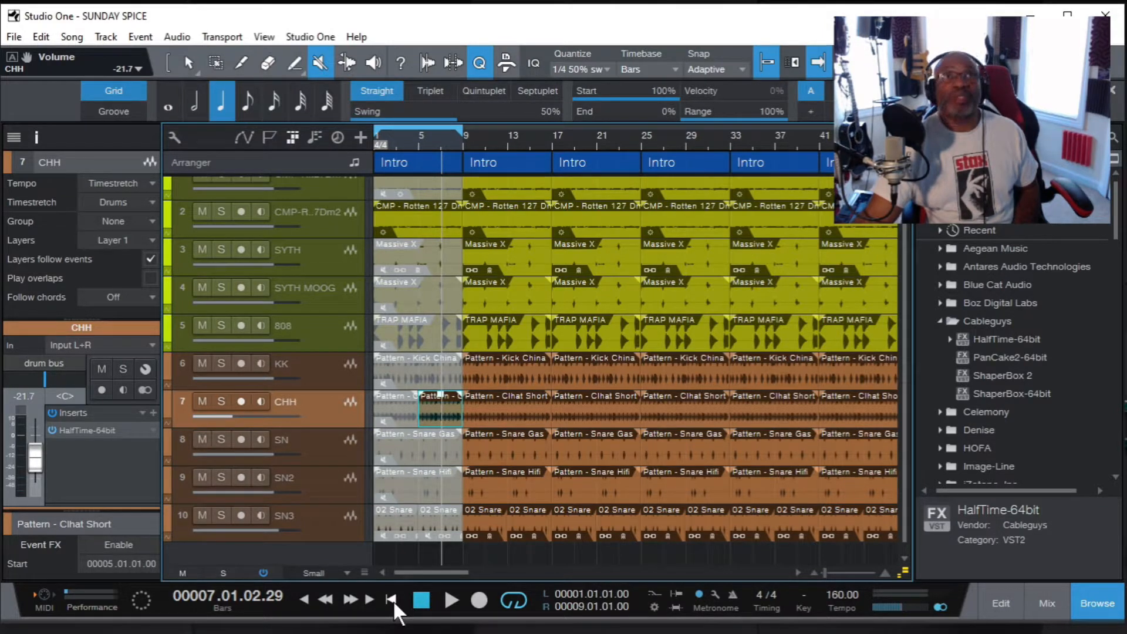
left_click(393, 600)
left_click(452, 597)
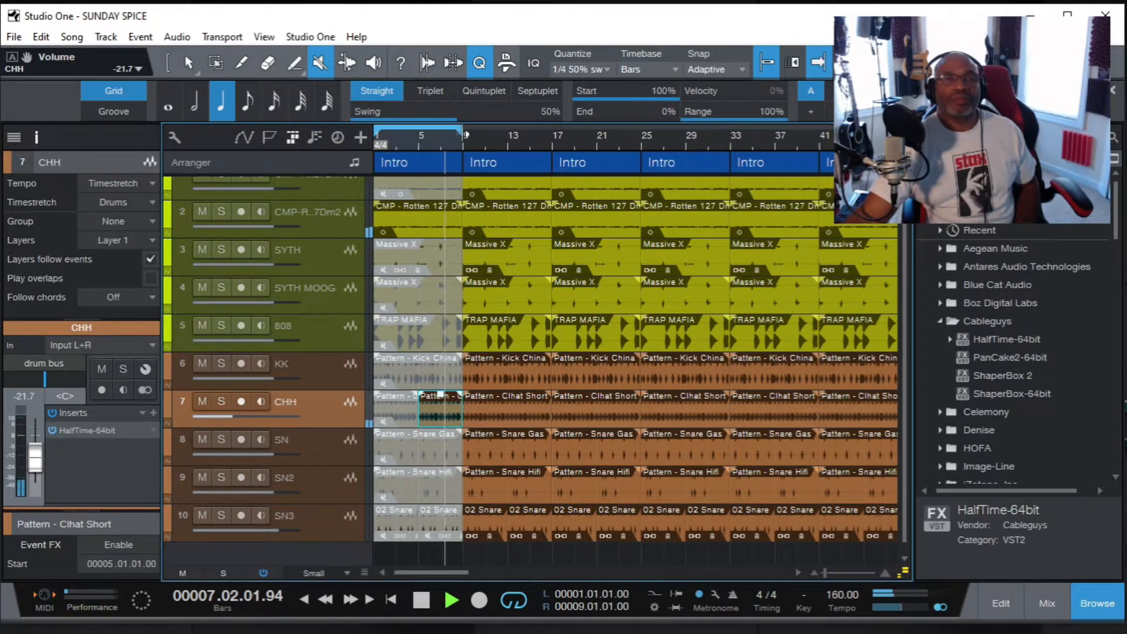
Extend the loop range to bar 17 and play the transition from the first Intro into the second.
left_click(421, 601)
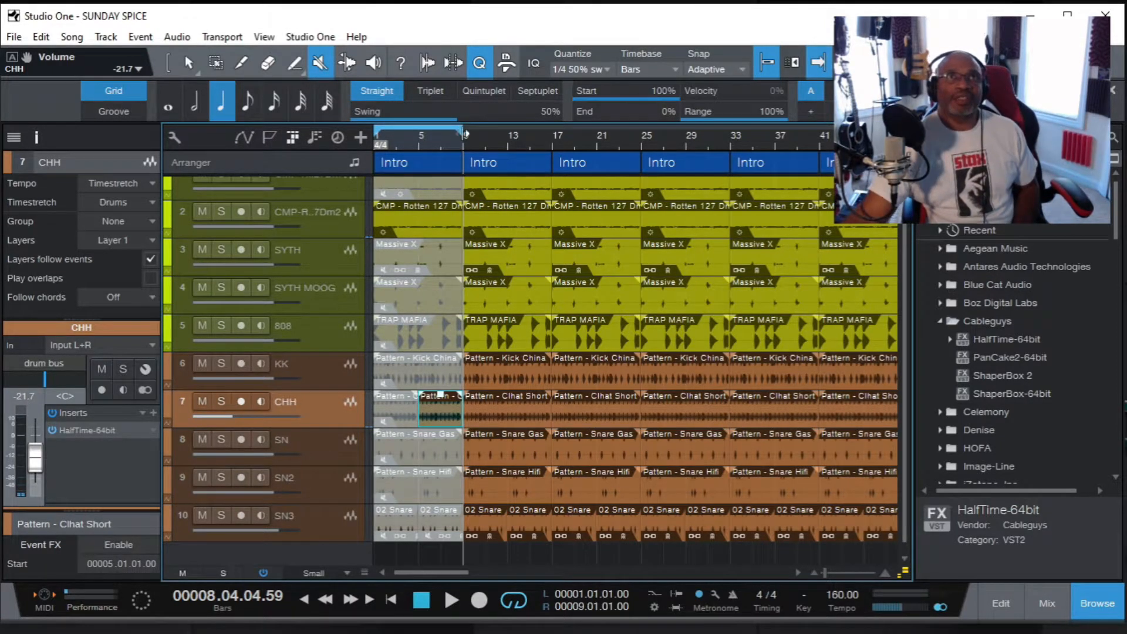
left_click_drag(463, 135, 549, 141)
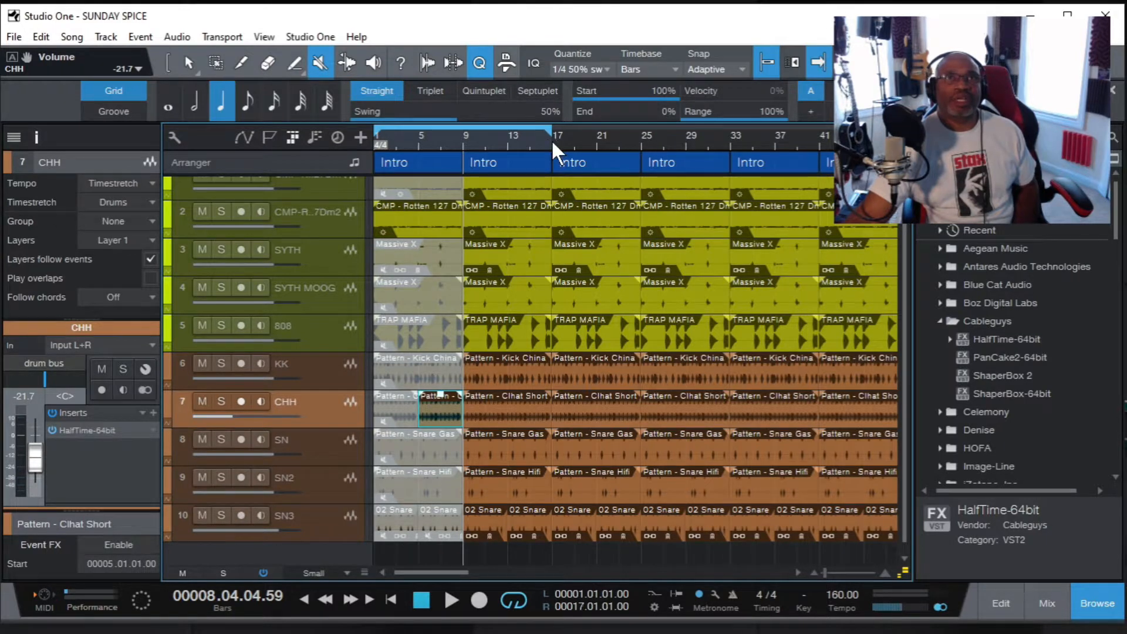
left_click(418, 135)
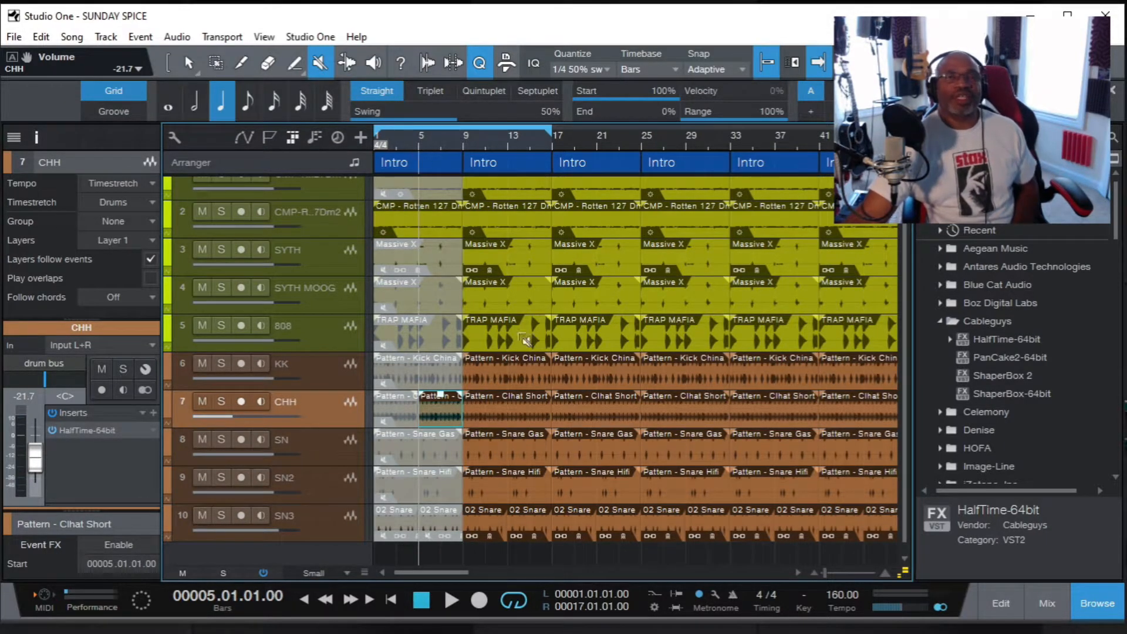
left_click(448, 599)
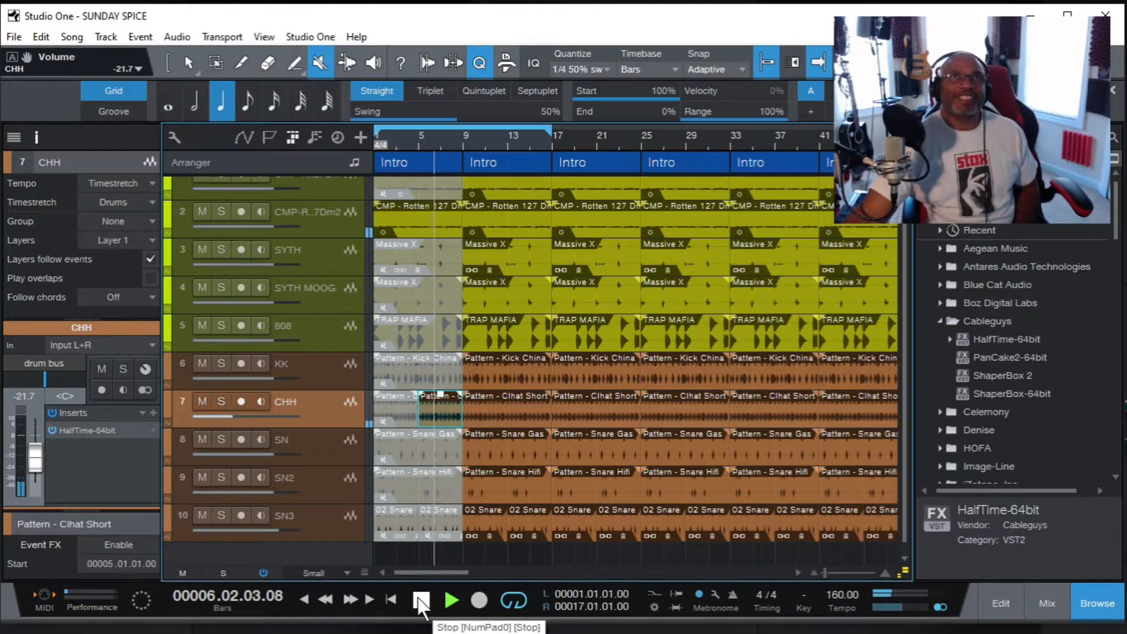
left_click(421, 599)
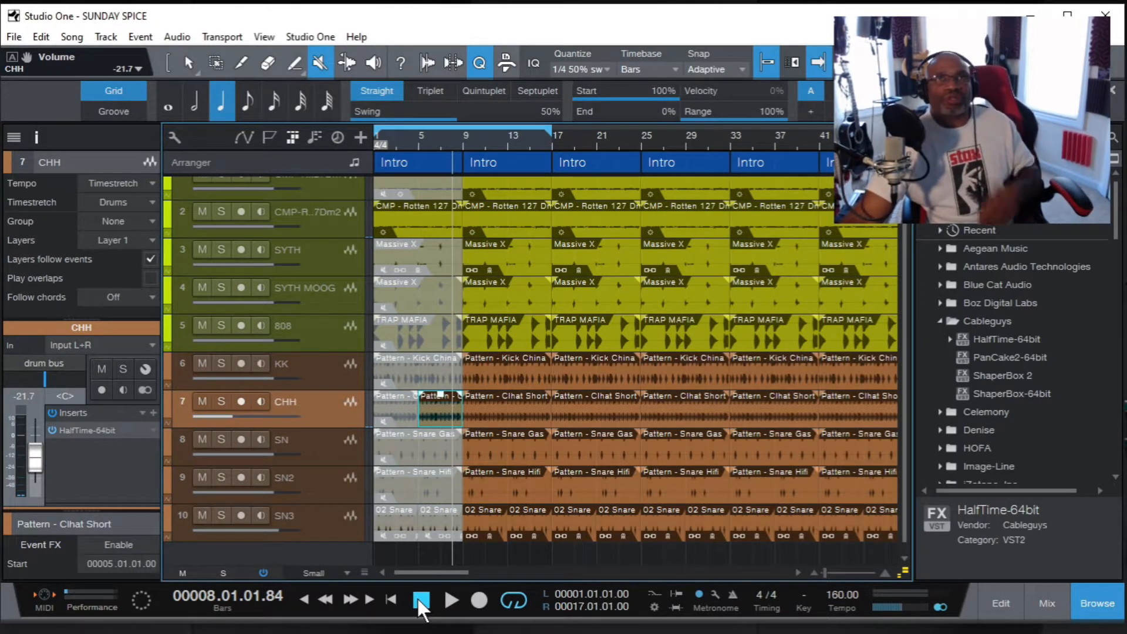
left_click(443, 141)
left_click(451, 600)
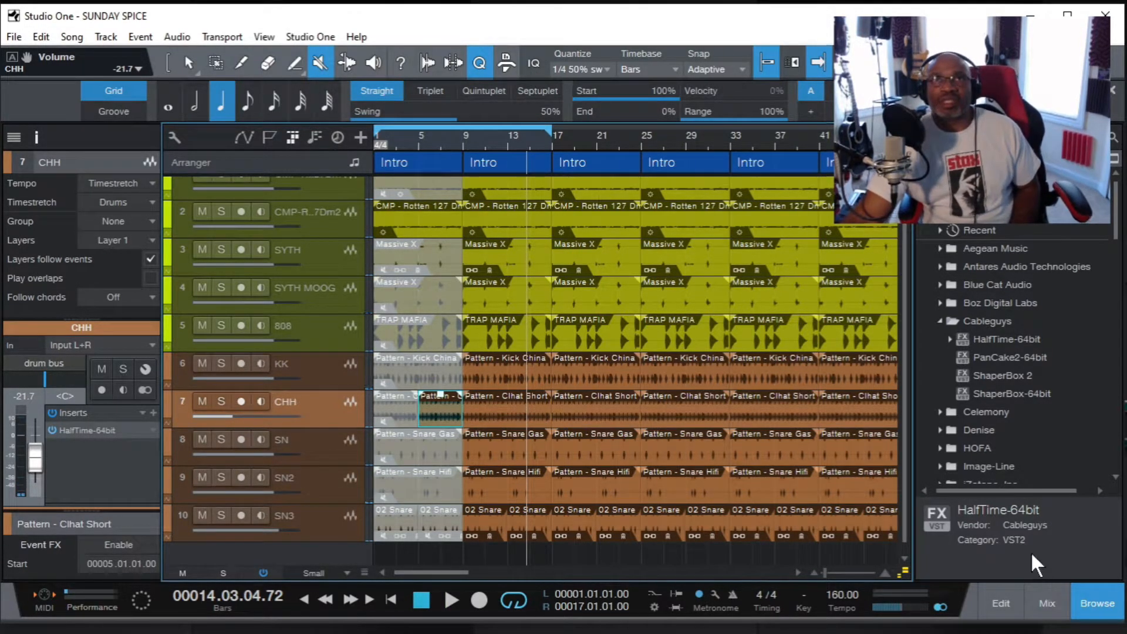
Check the channel levels in the mixer during playback of the second Intro, then hide the mixer.
left_click(1039, 602)
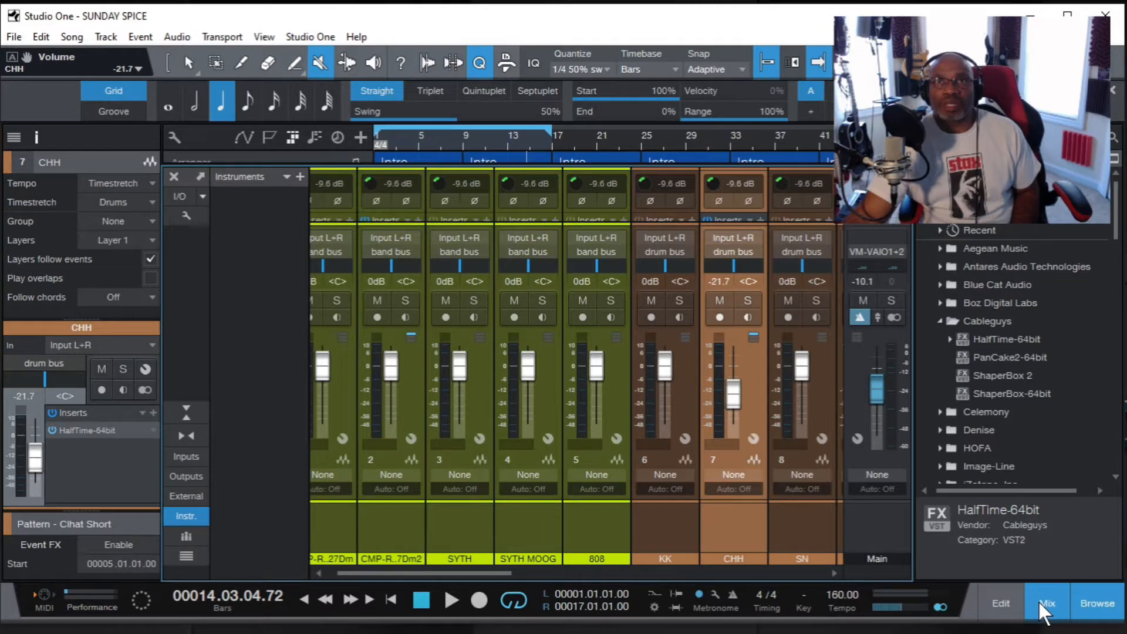
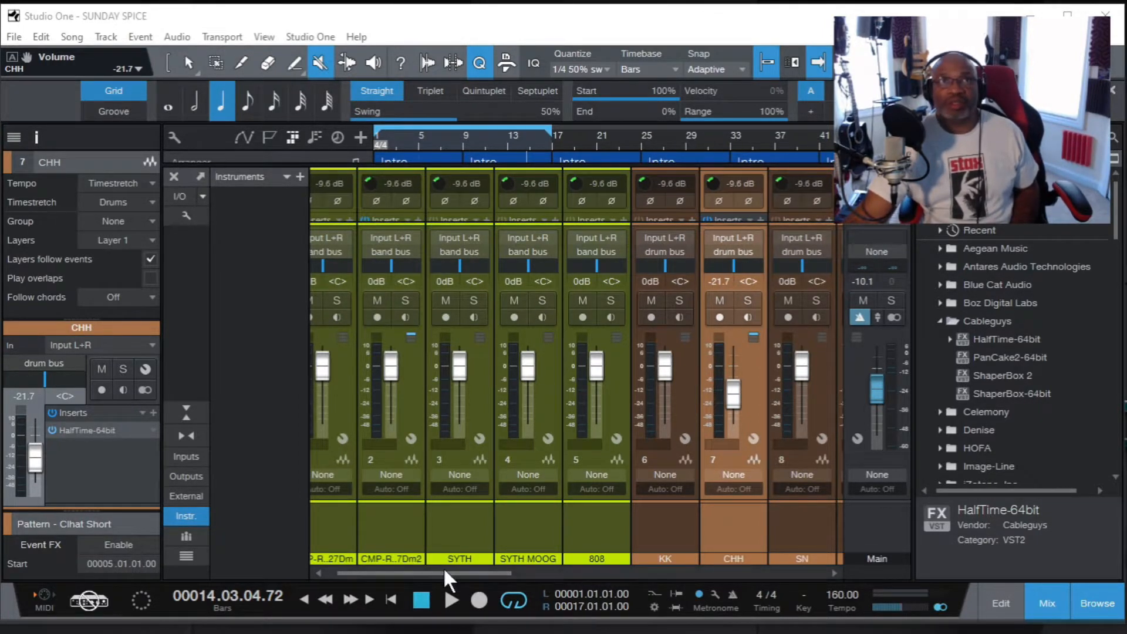
left_click(450, 600)
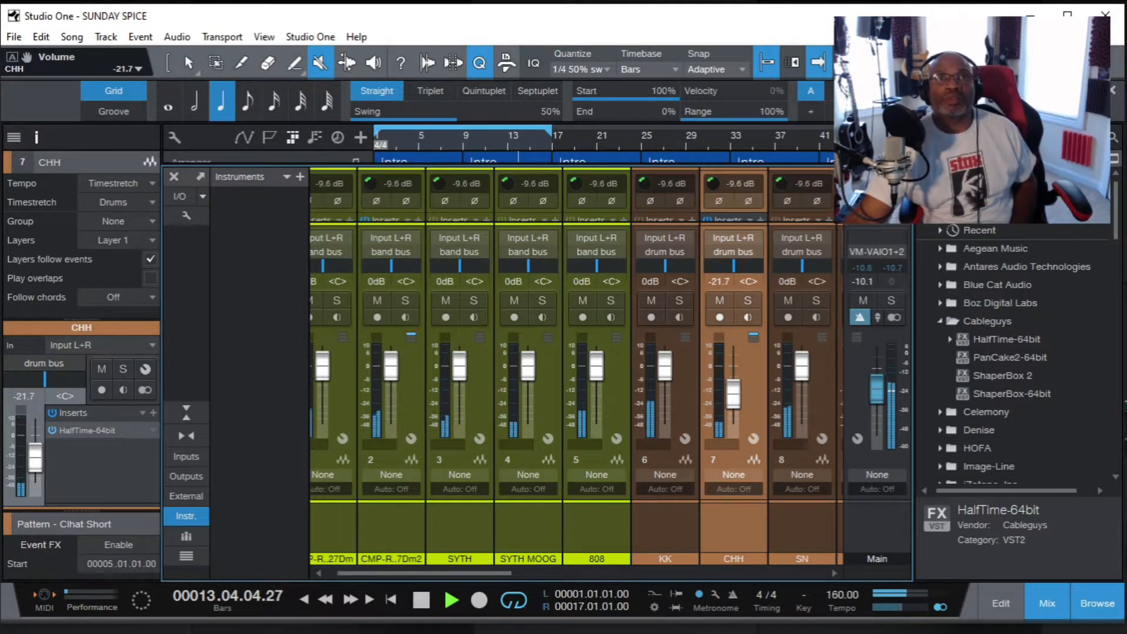
left_click(423, 598)
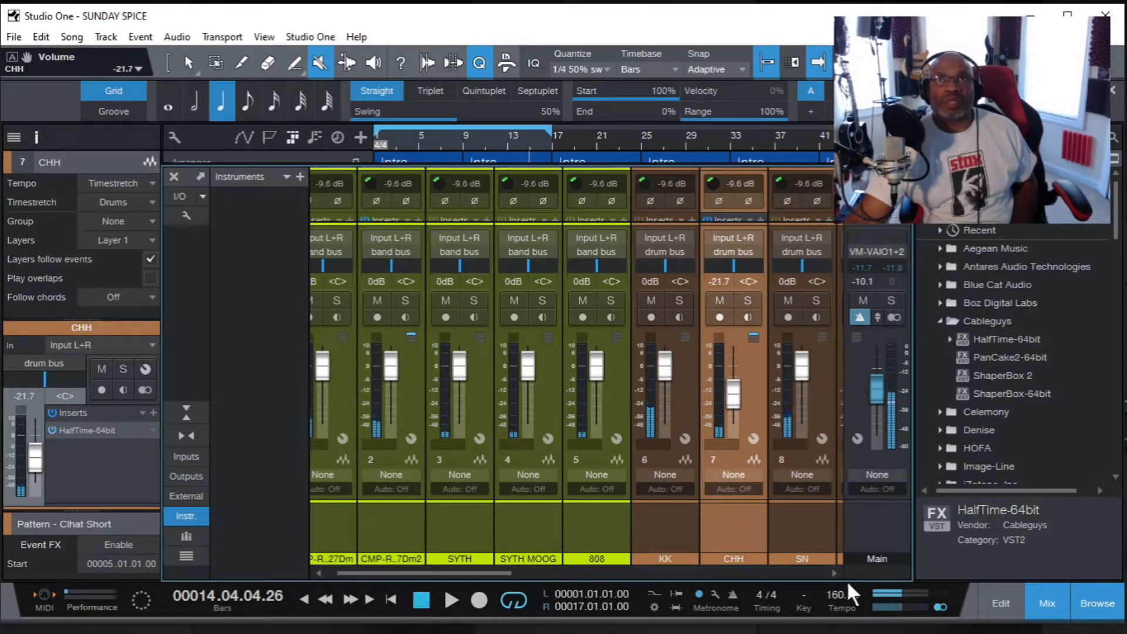
left_click(1047, 596)
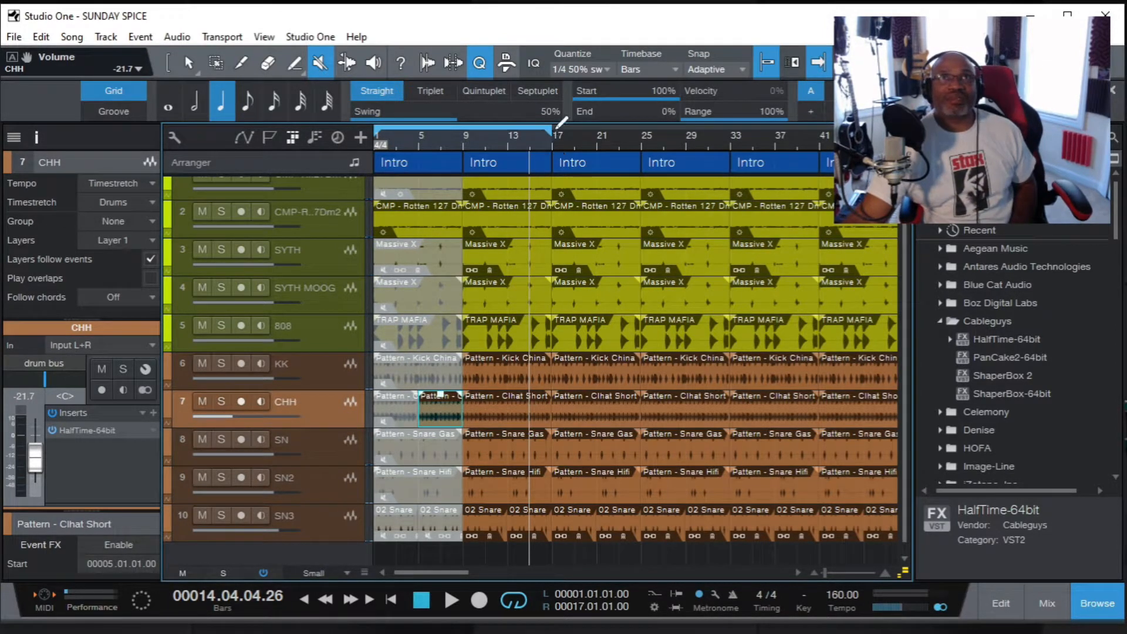
Extend the loop range to bar 25 and play from bar 8 into the third Intro.
left_click_drag(554, 135, 644, 138)
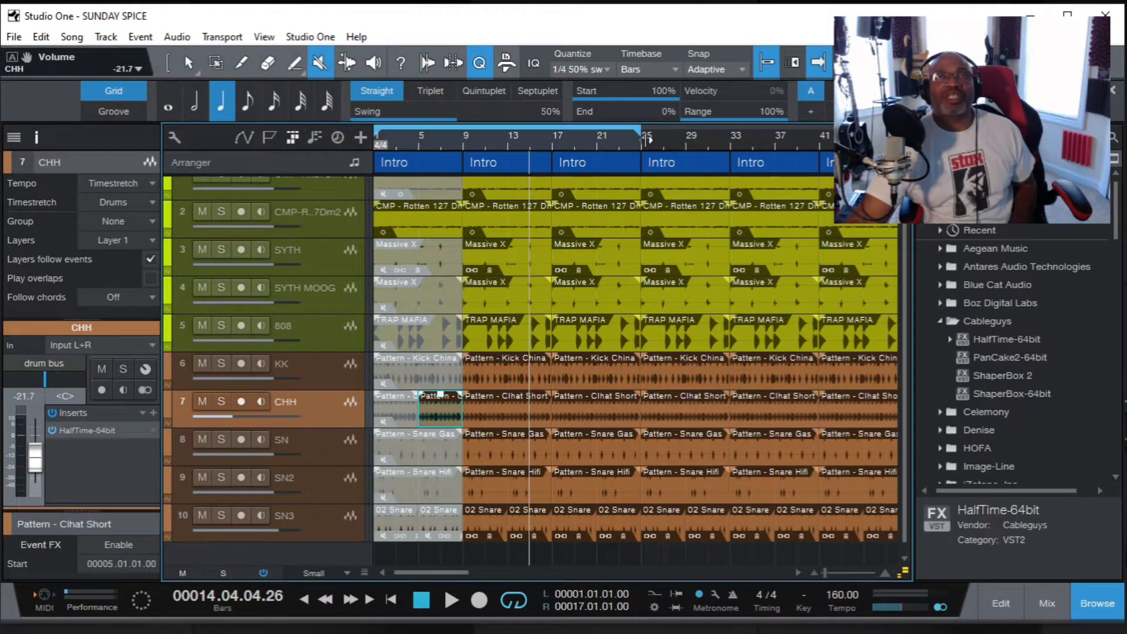
left_click(454, 137)
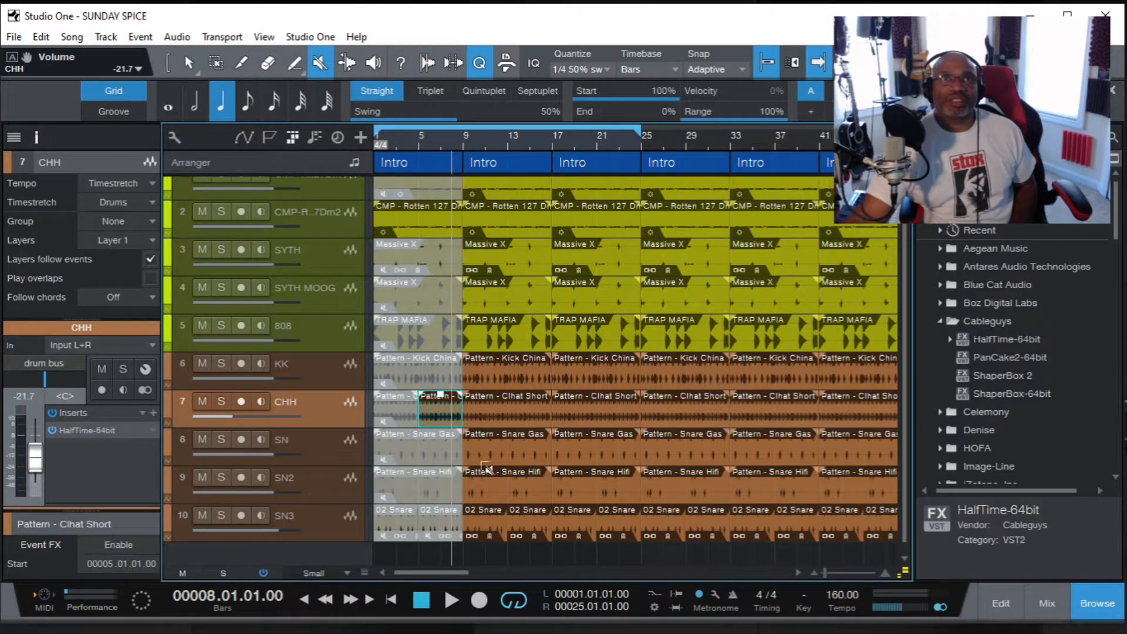
left_click(449, 597)
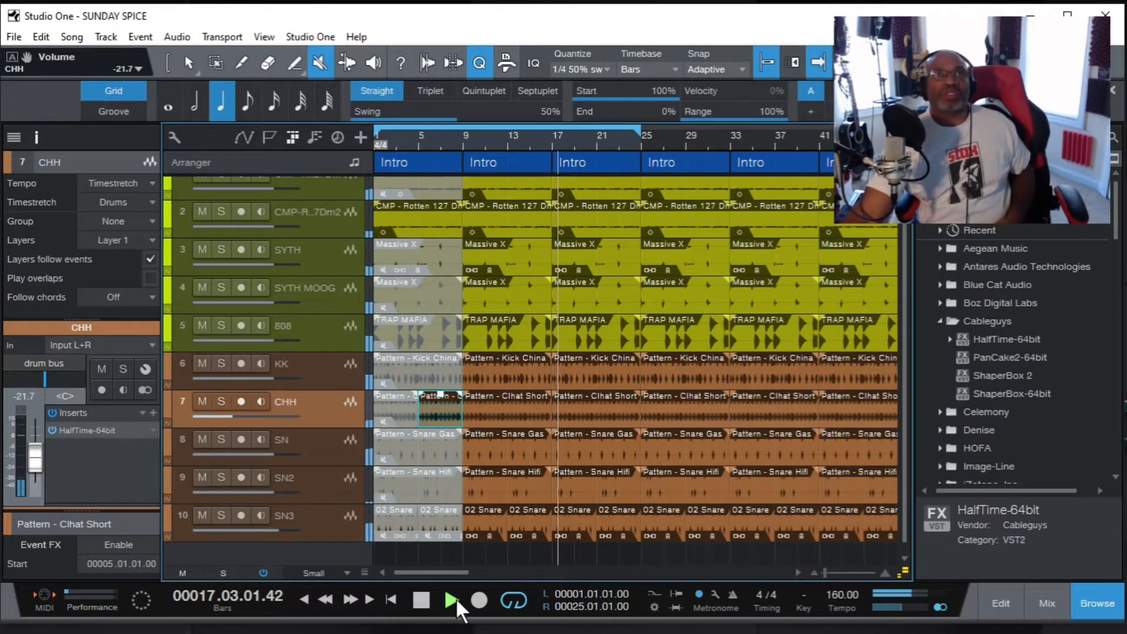
left_click(421, 598)
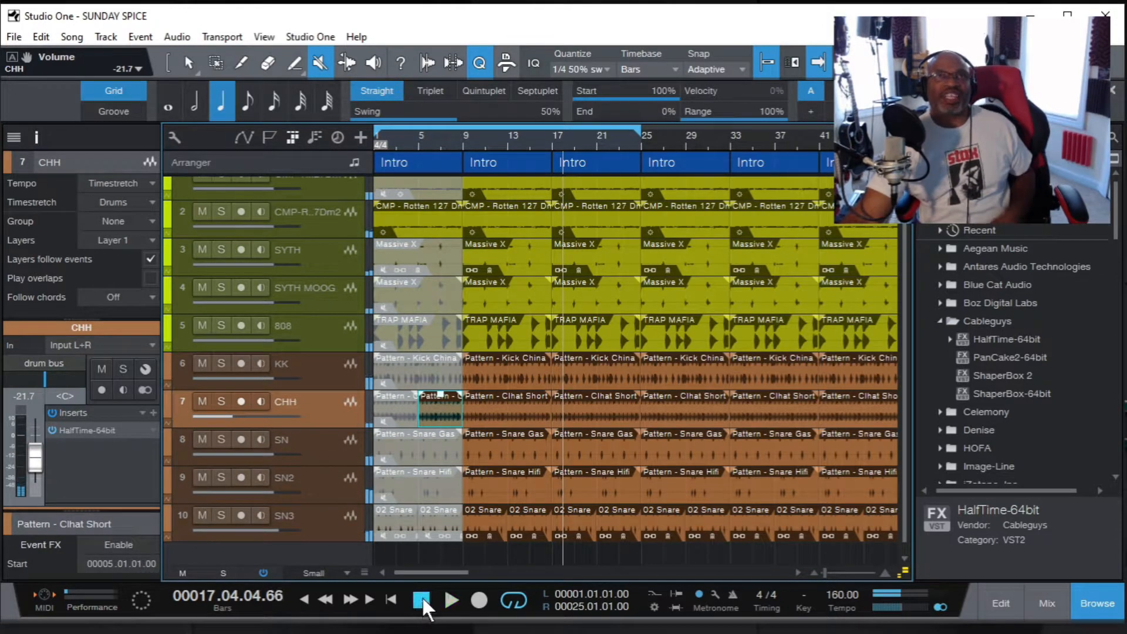
Mute the third Intro section on the arranger track and display the list of arranger sections.
left_click(574, 161)
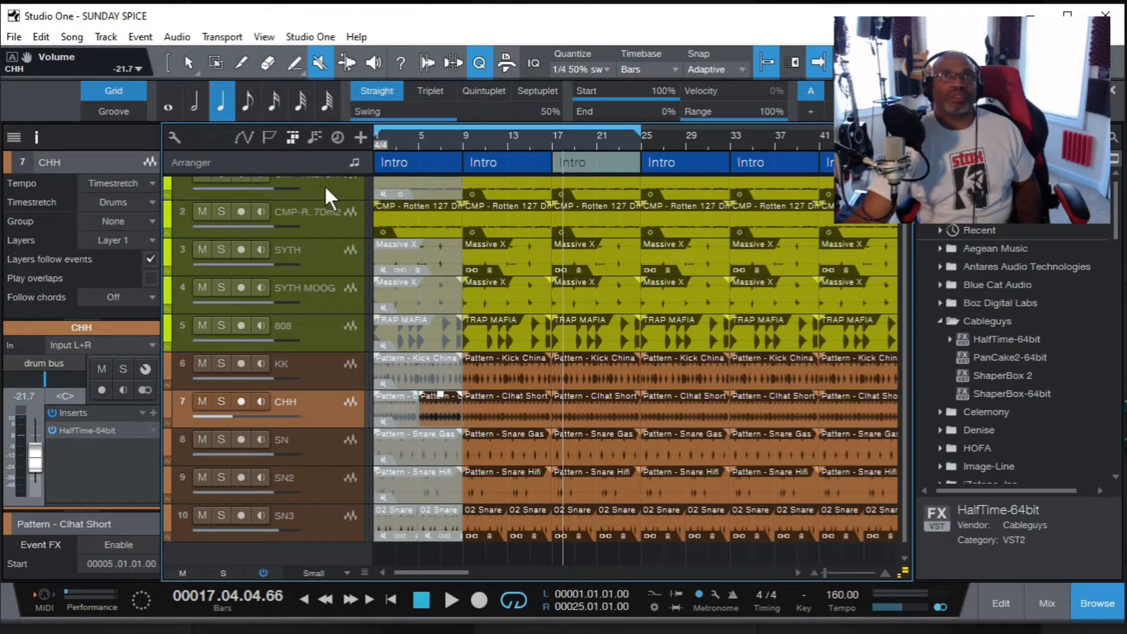
left_click_drag(905, 272, 891, 224)
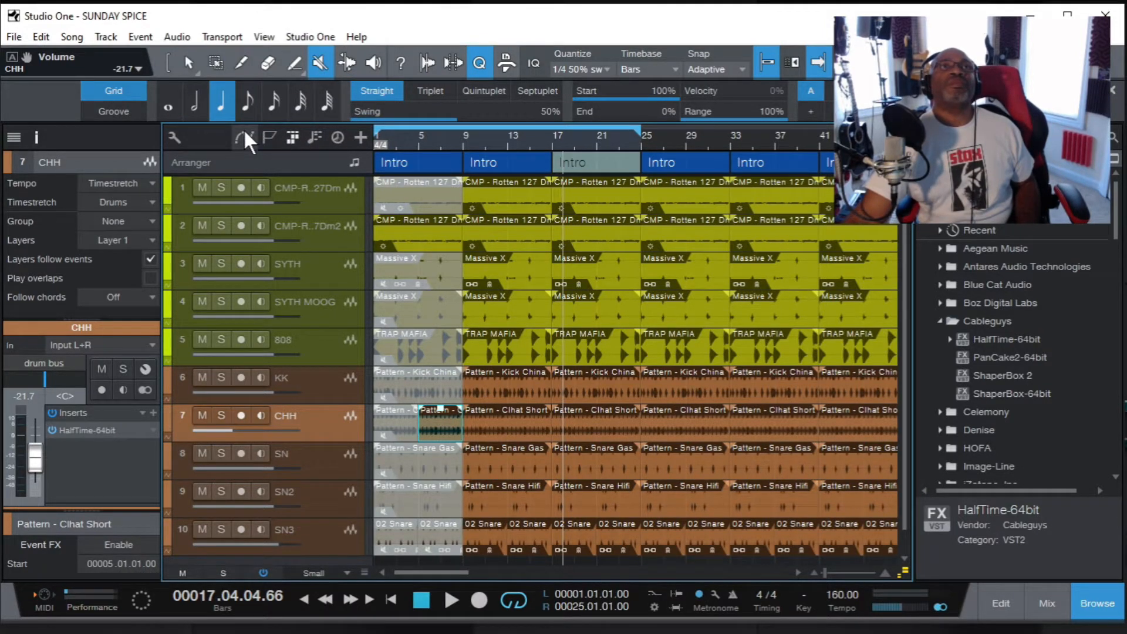
left_click(172, 135)
left_click(172, 135)
left_click(314, 157)
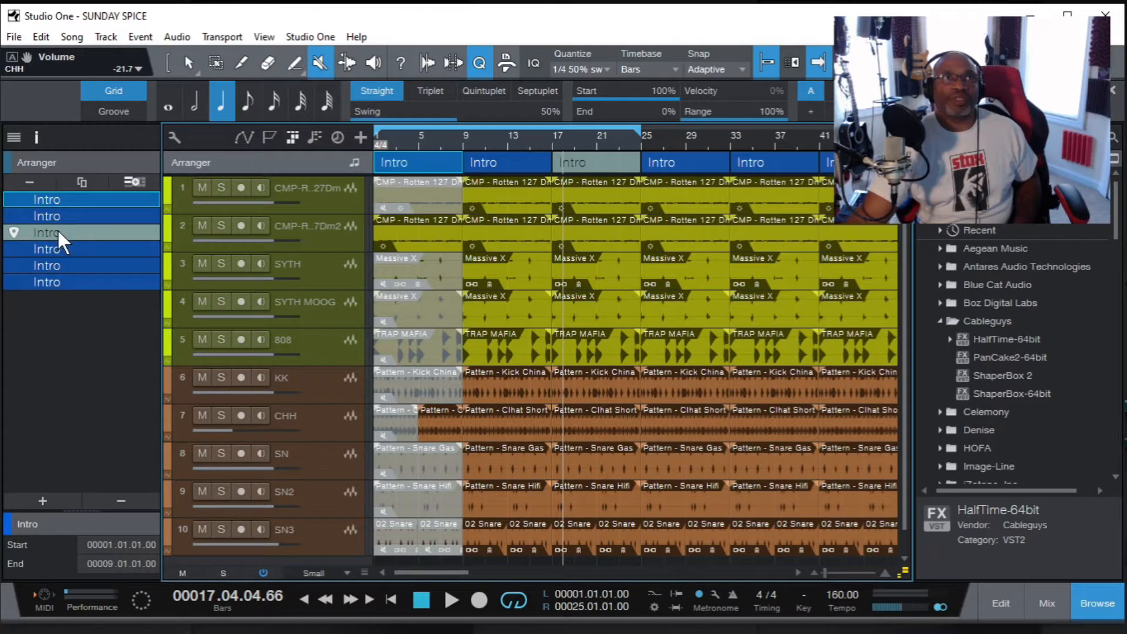
Rename the Intro section spanning bars 17 to 25 as VERSE.
left_click(187, 59)
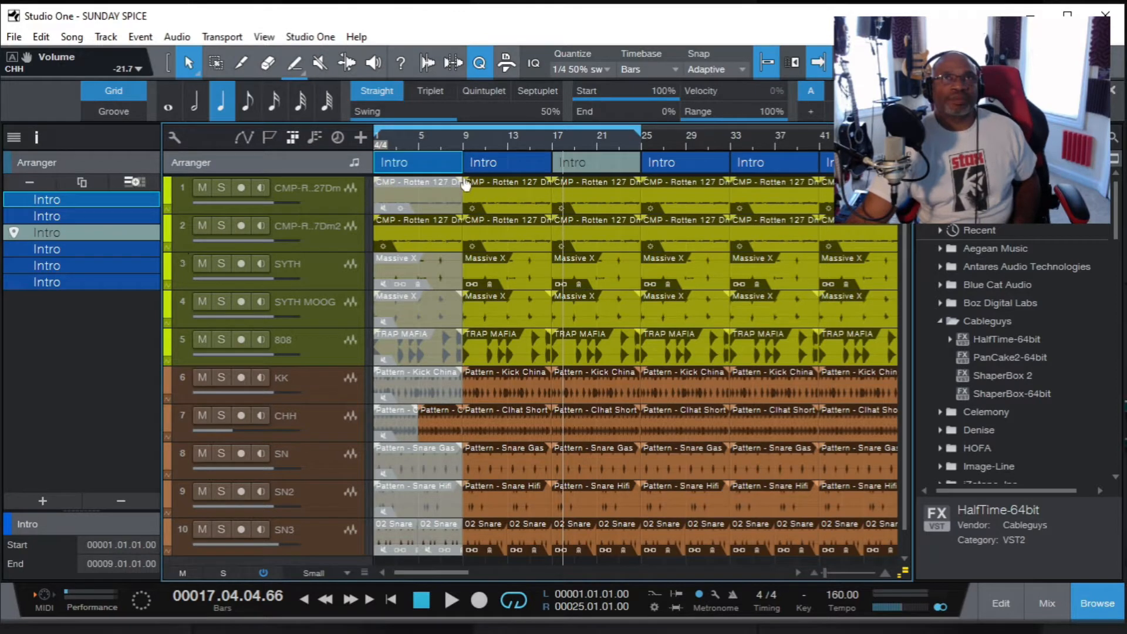
left_click(502, 156)
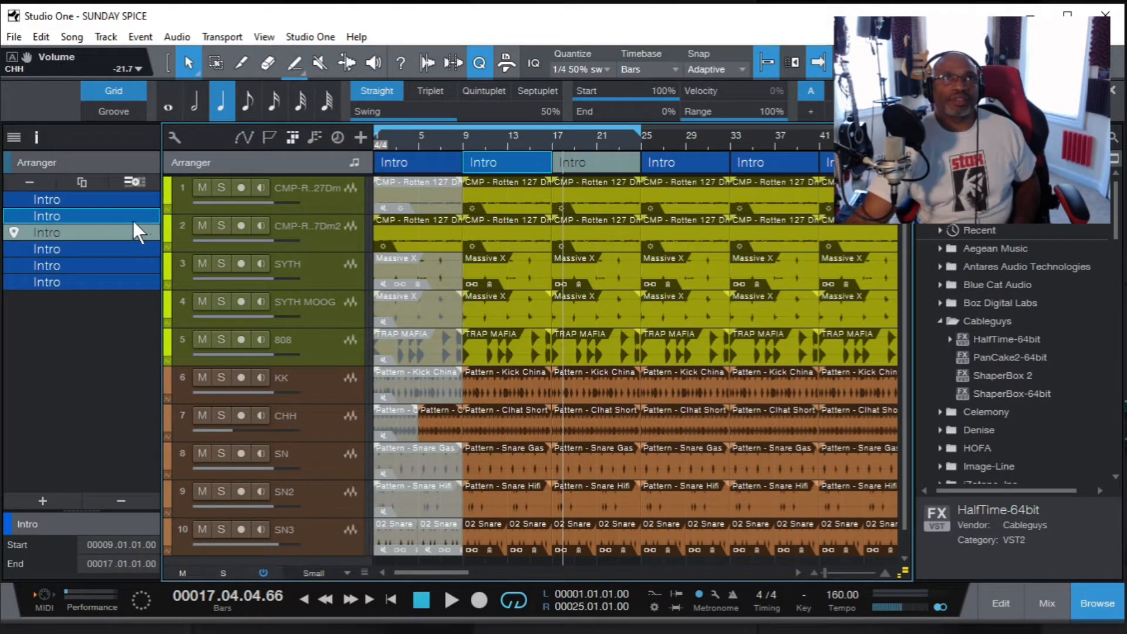
left_click(576, 156)
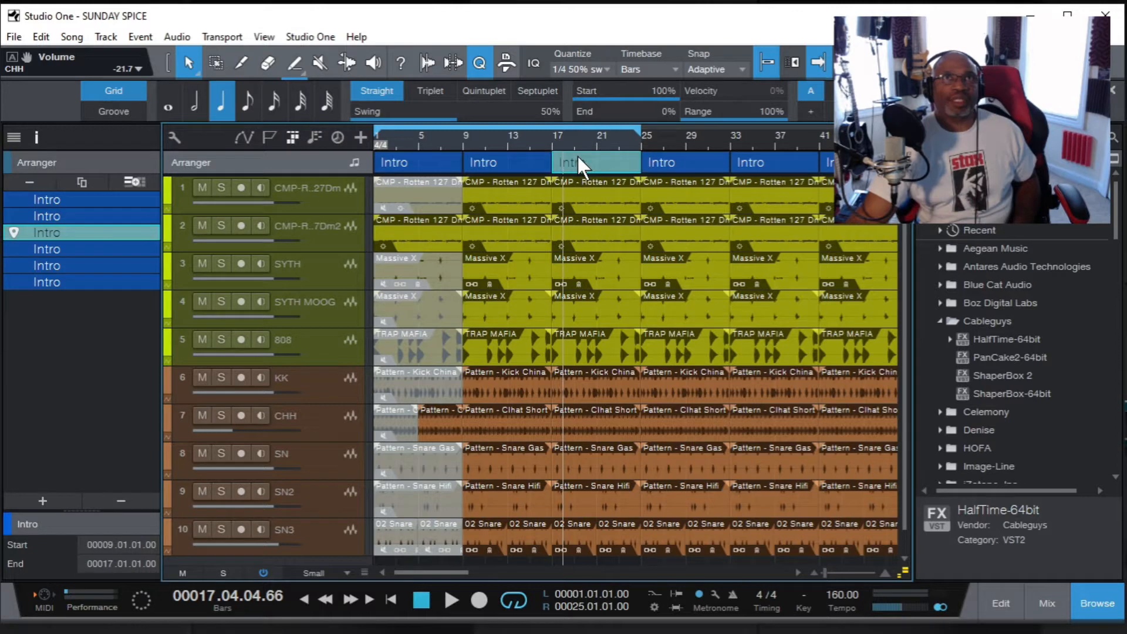
double_click(71, 229)
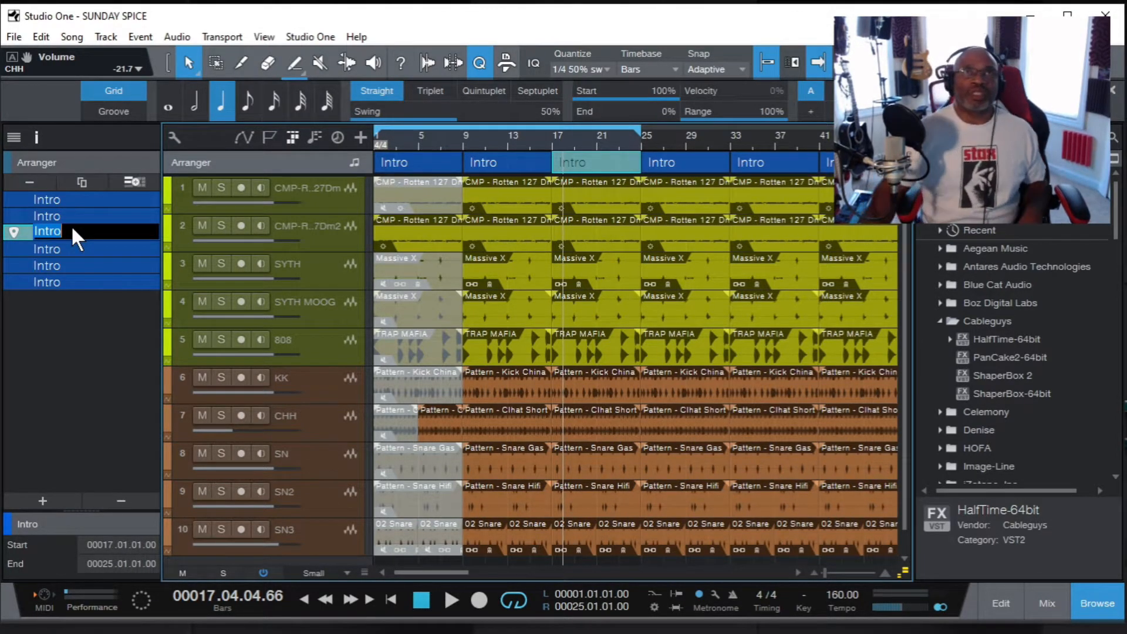
type("VERSE")
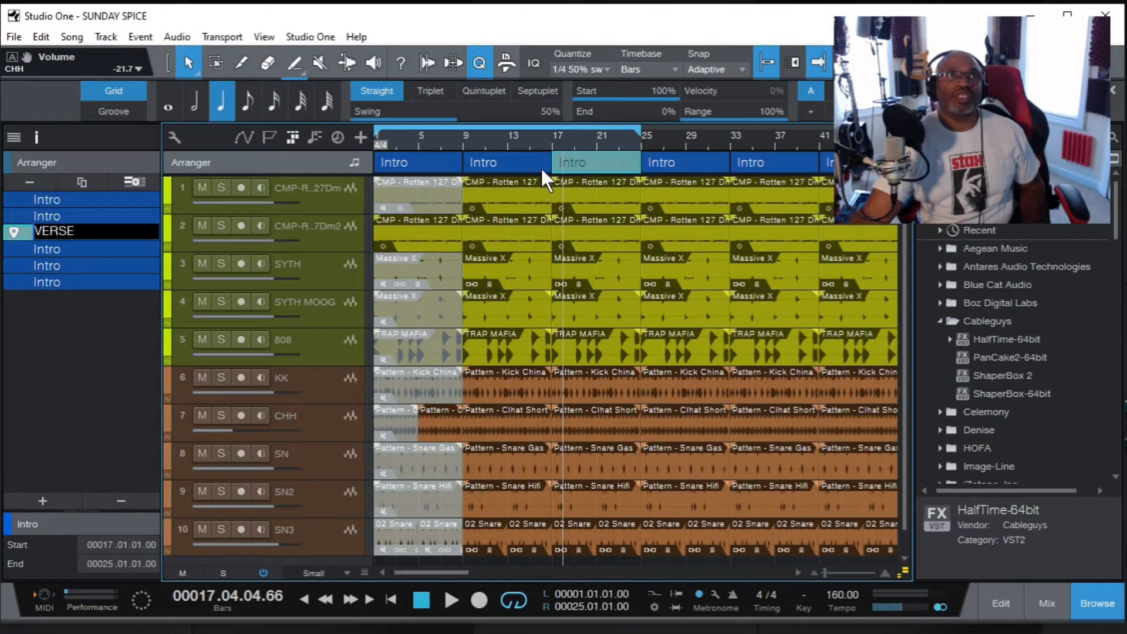
left_click(120, 244)
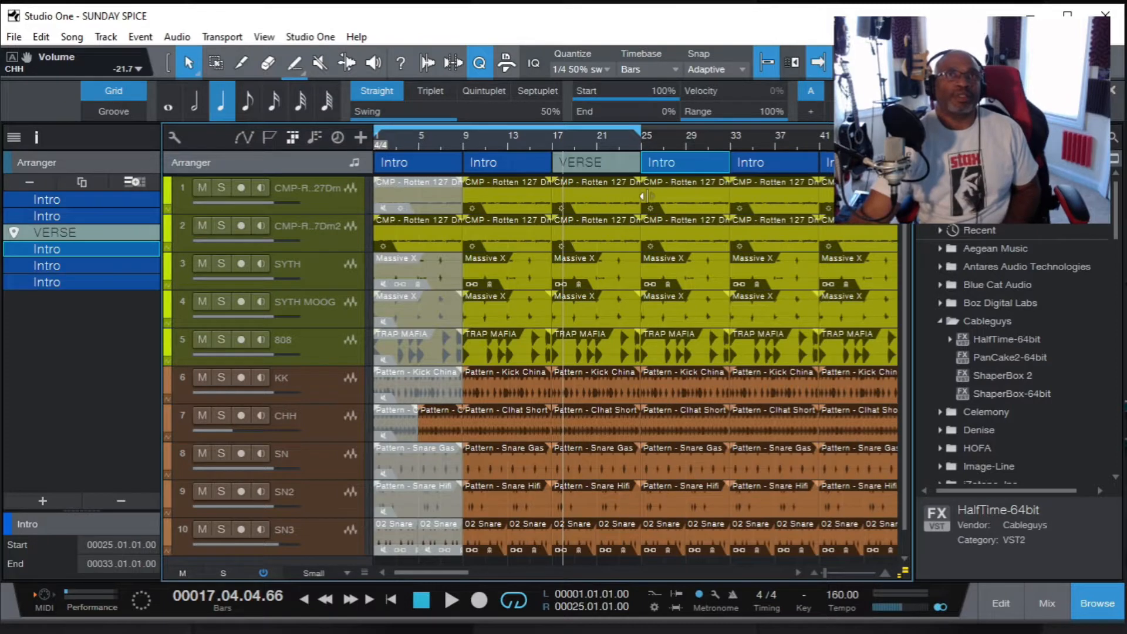
Play the arrangement from bar 1 through both Intros and stop at the start of VERSE.
left_click(391, 598)
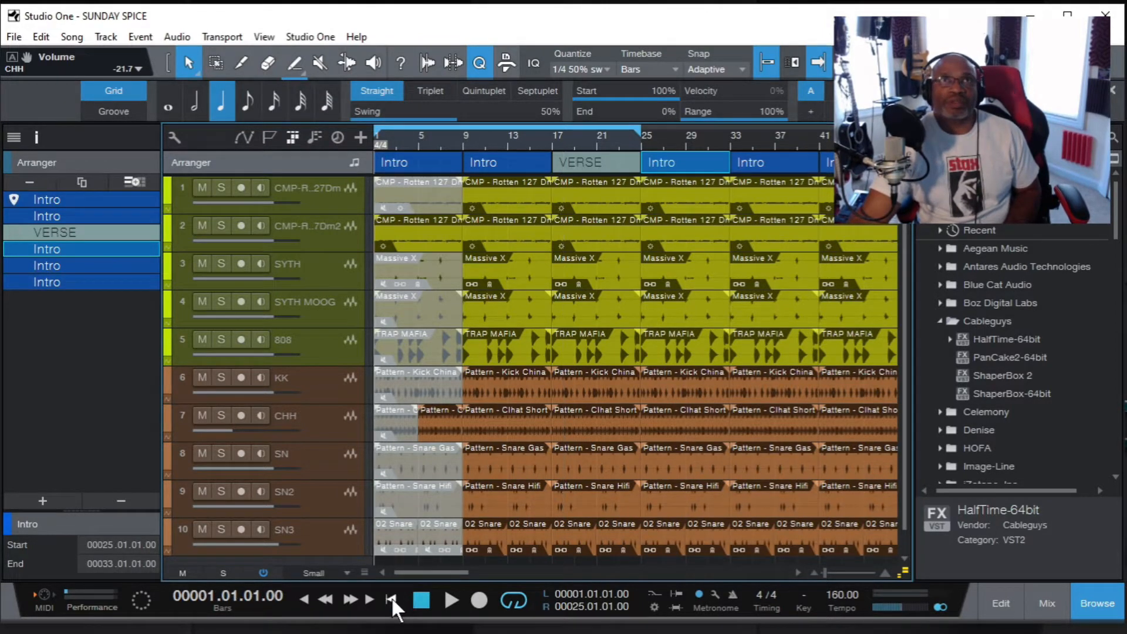
left_click(455, 597)
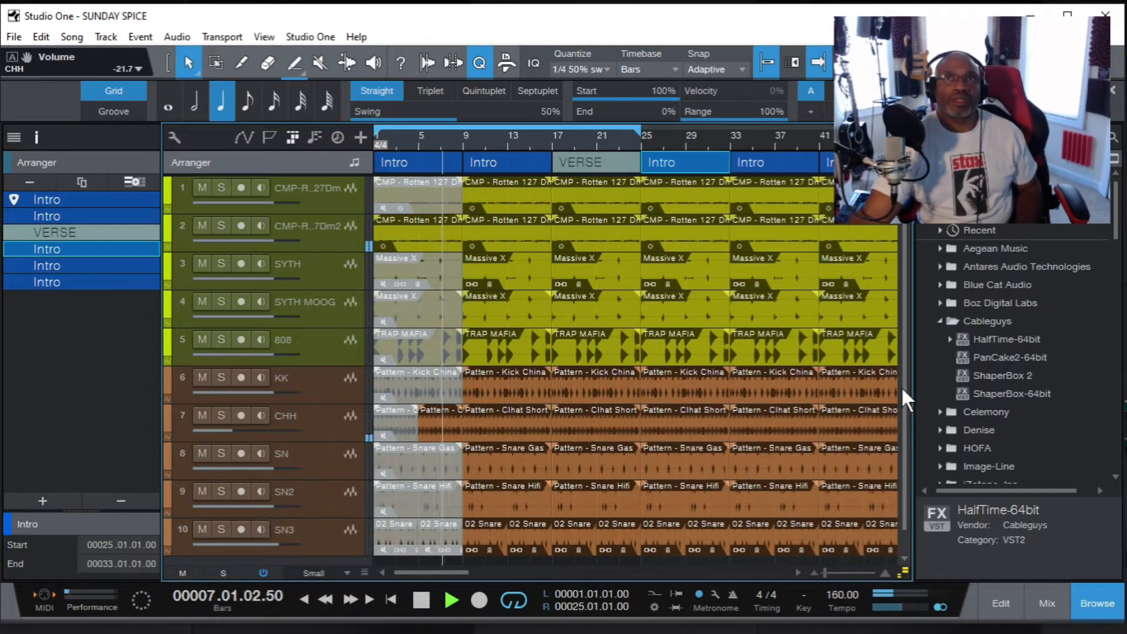
left_click_drag(905, 391, 907, 420)
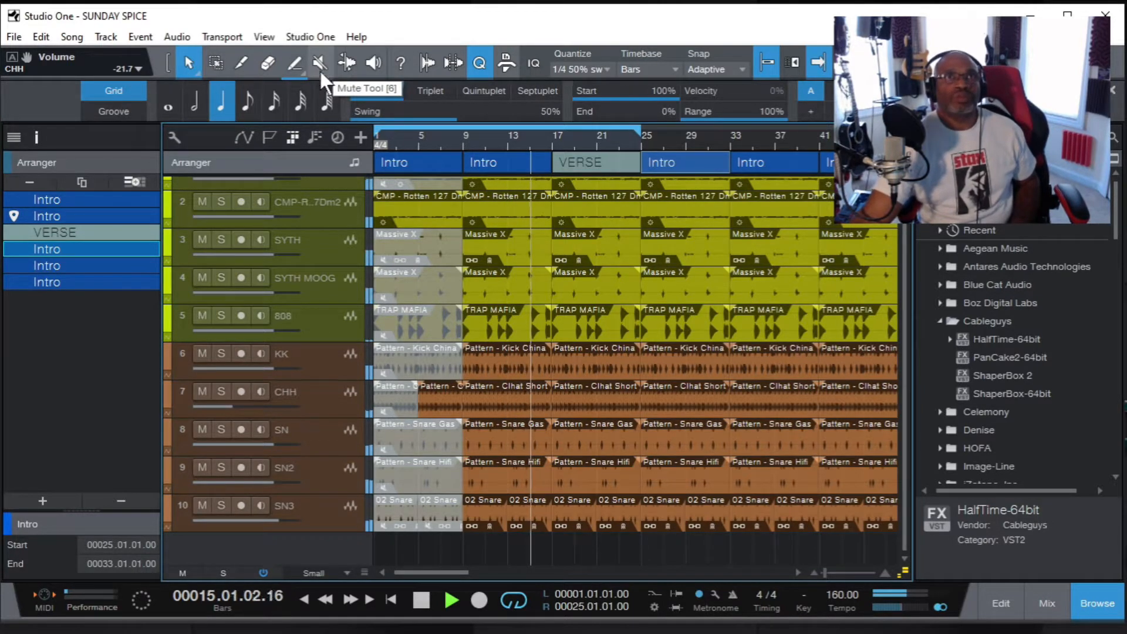
left_click(420, 600)
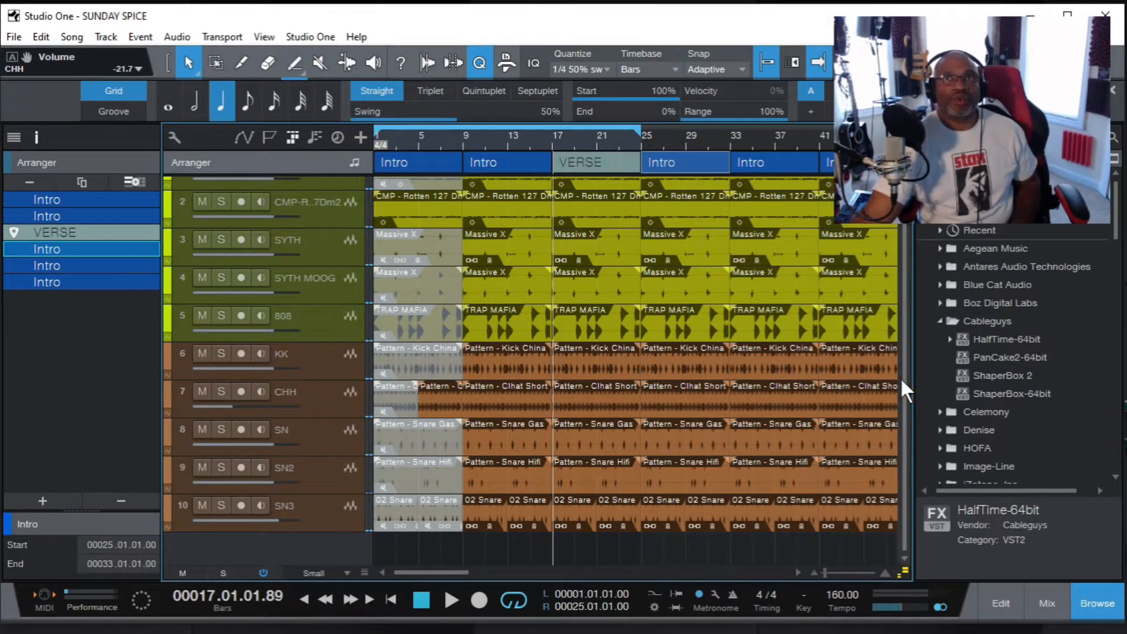
left_click_drag(902, 376, 899, 344)
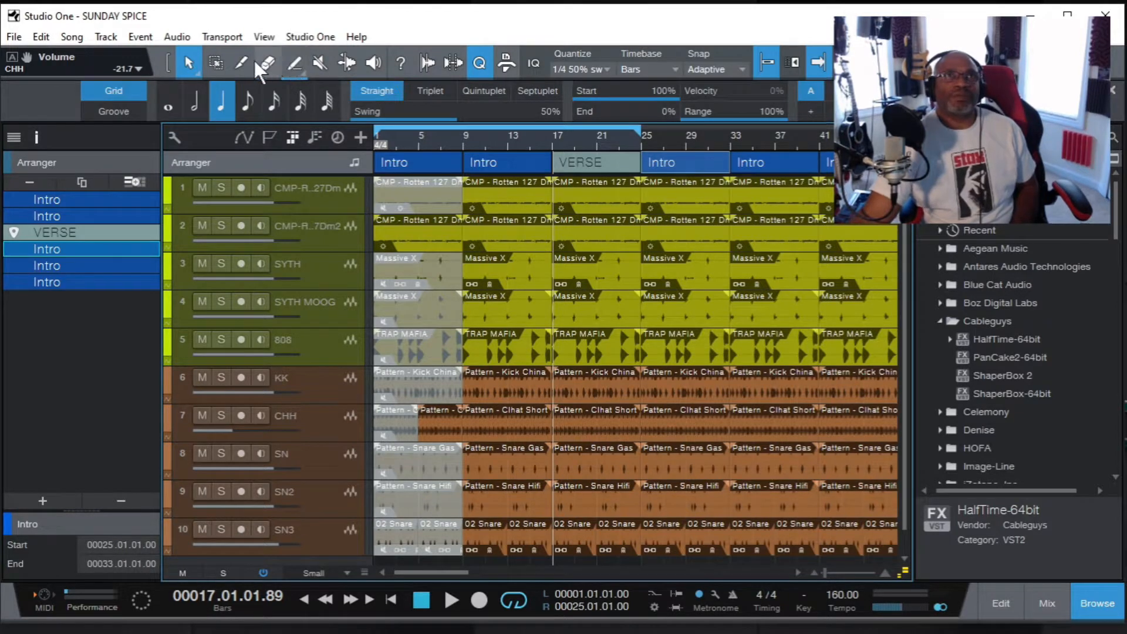
Solo track 1, audition its event in the VERSE section, and mute that event.
left_click(318, 61)
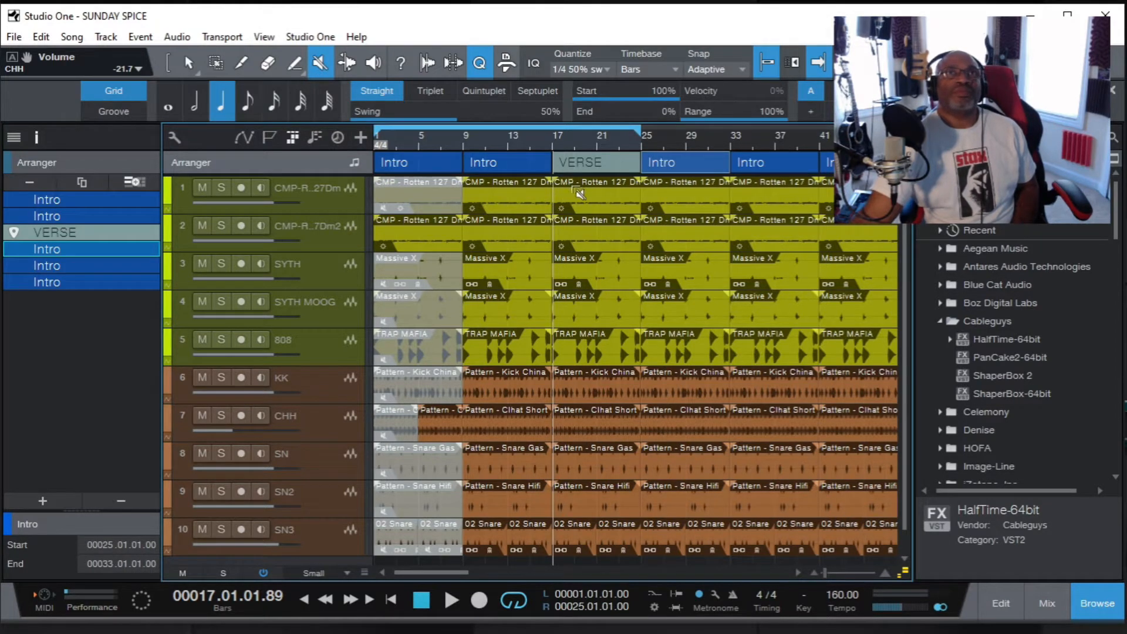
left_click(587, 200)
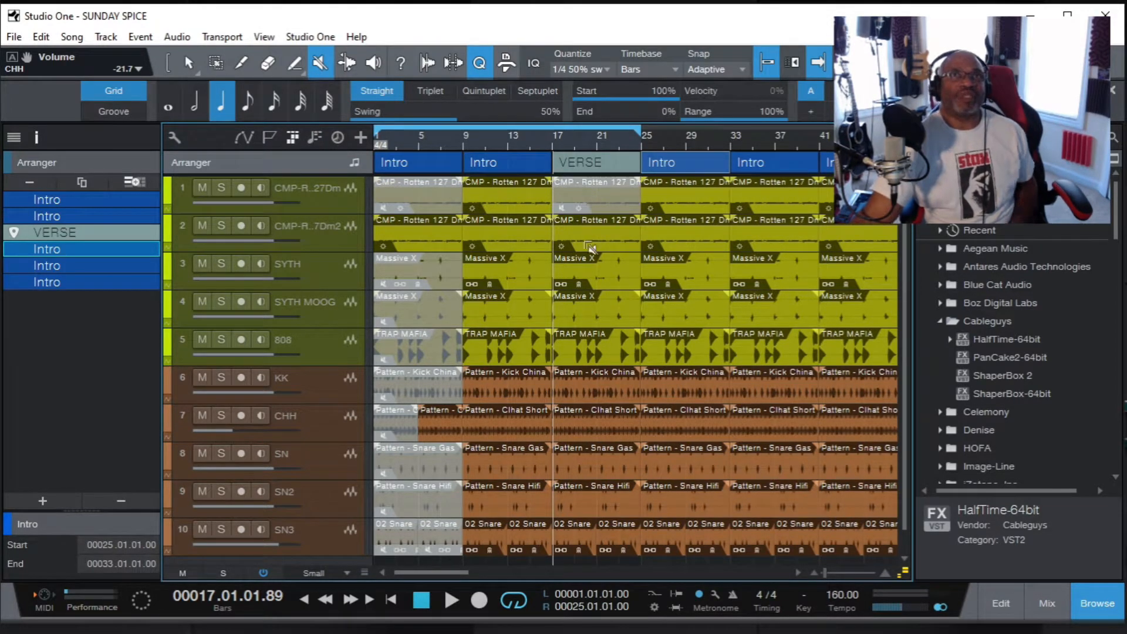
left_click(221, 188)
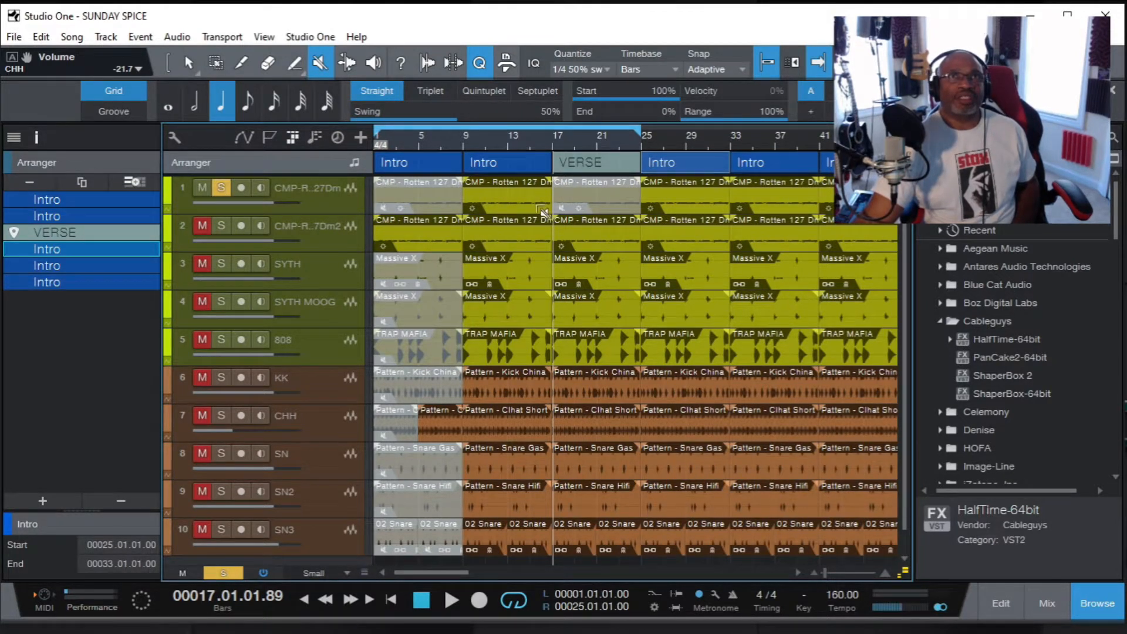
left_click(580, 198)
left_click(451, 600)
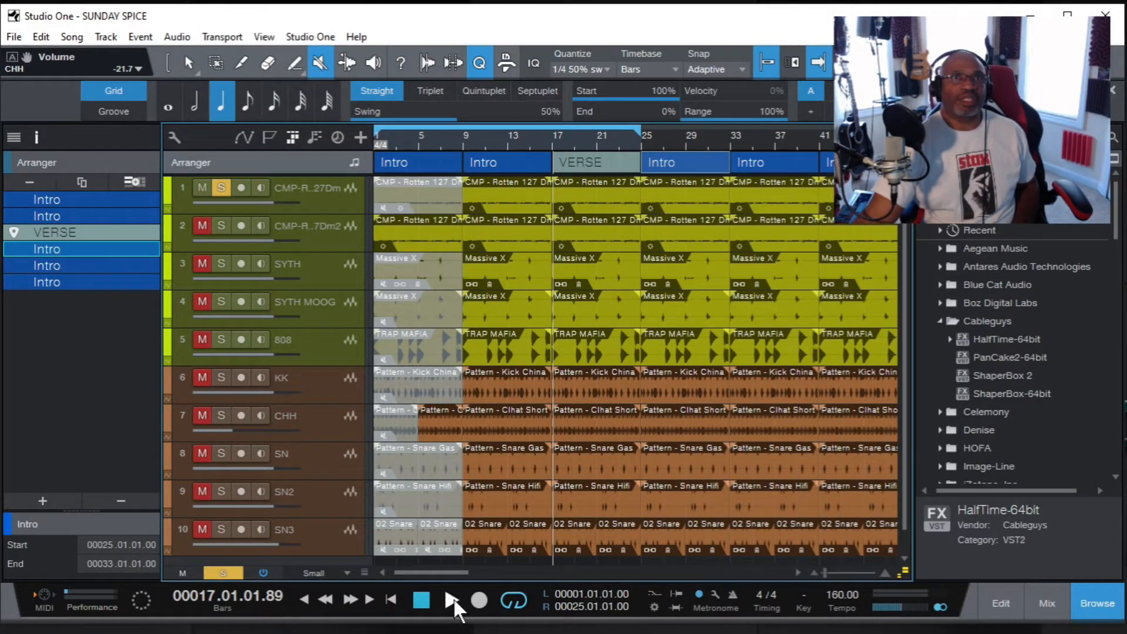
left_click(420, 602)
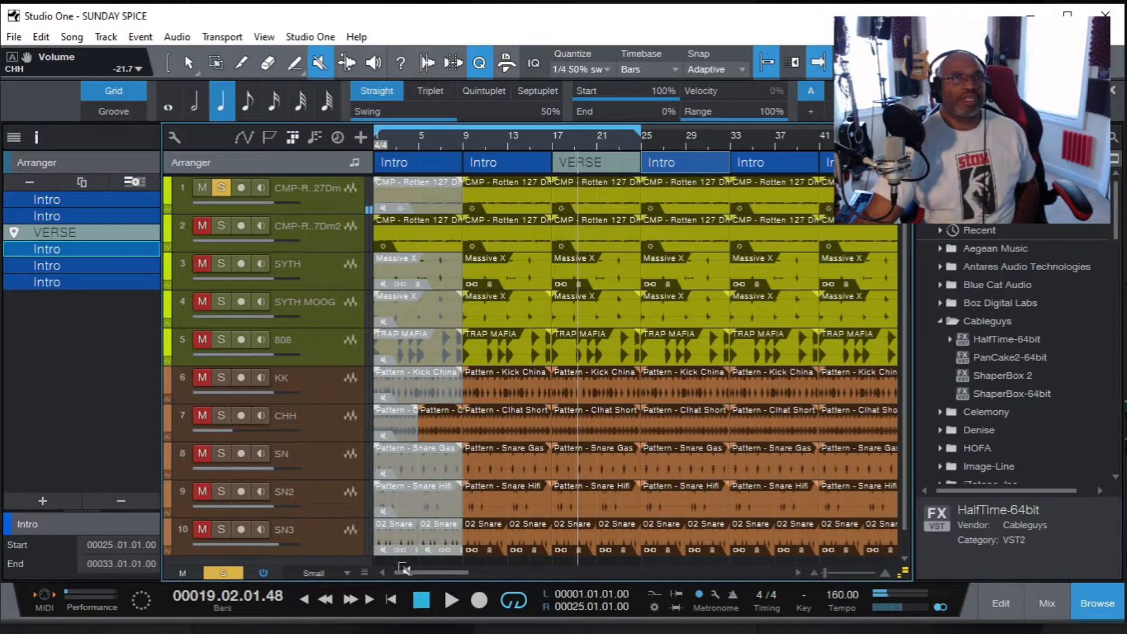
left_click(605, 204)
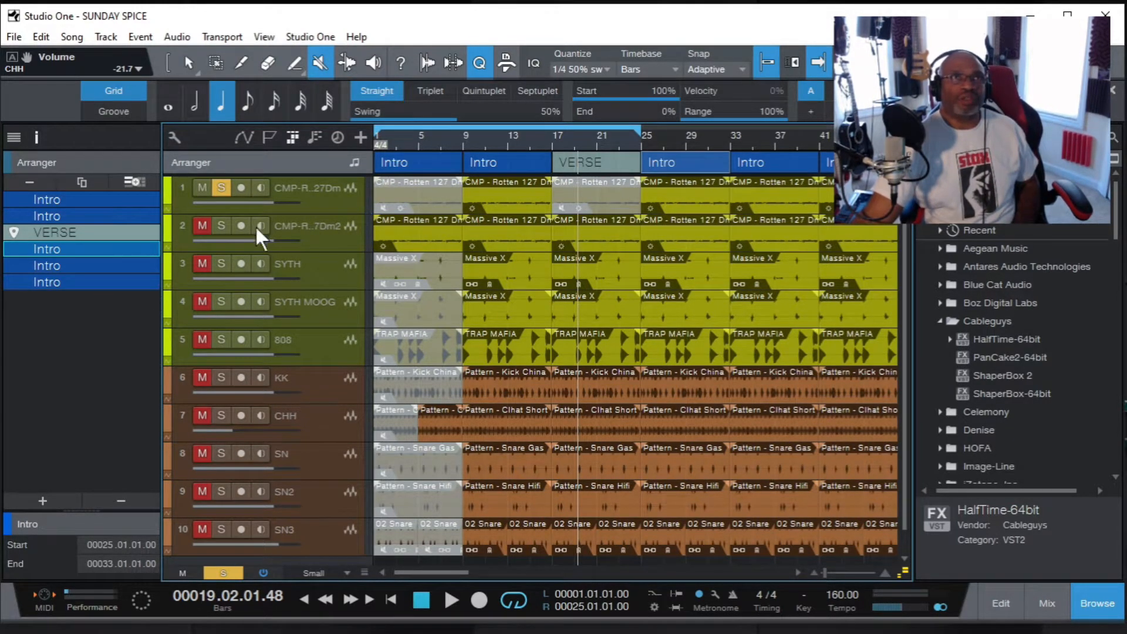
Mute track 1, solo track 2, and audition it from bar 17 at the start of the VERSE section.
left_click(202, 187)
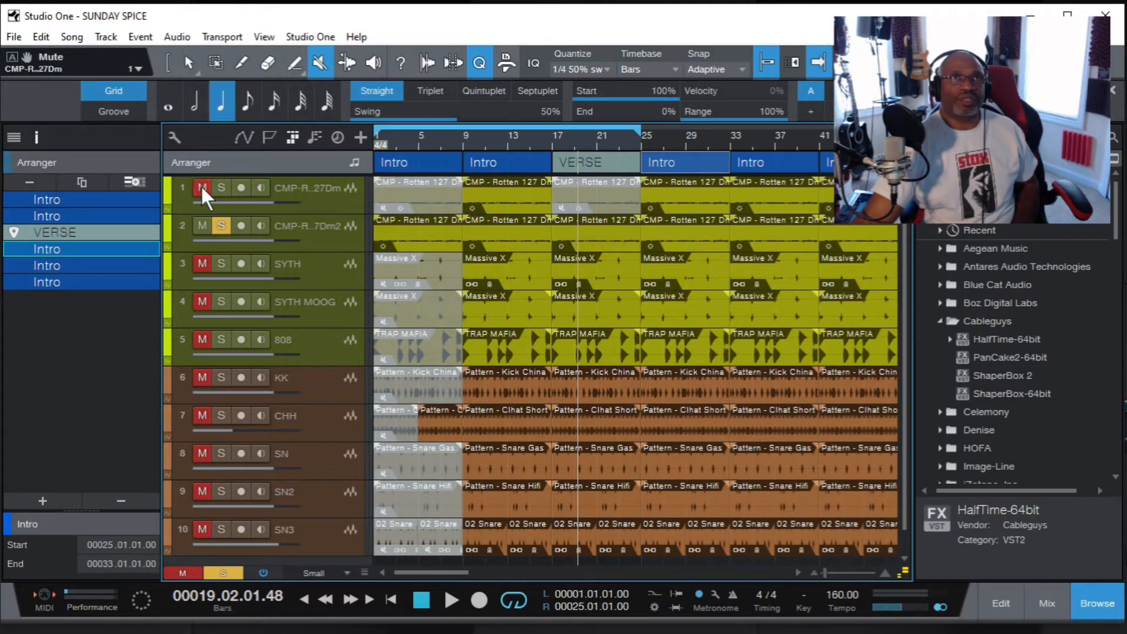
left_click(555, 142)
left_click(452, 598)
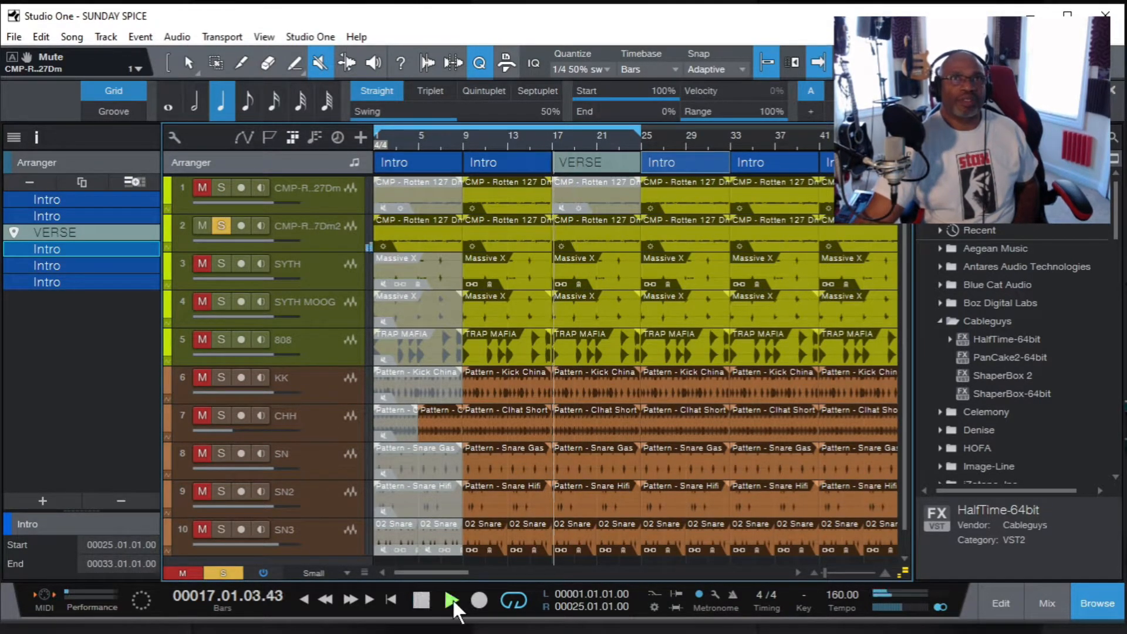
left_click(421, 597)
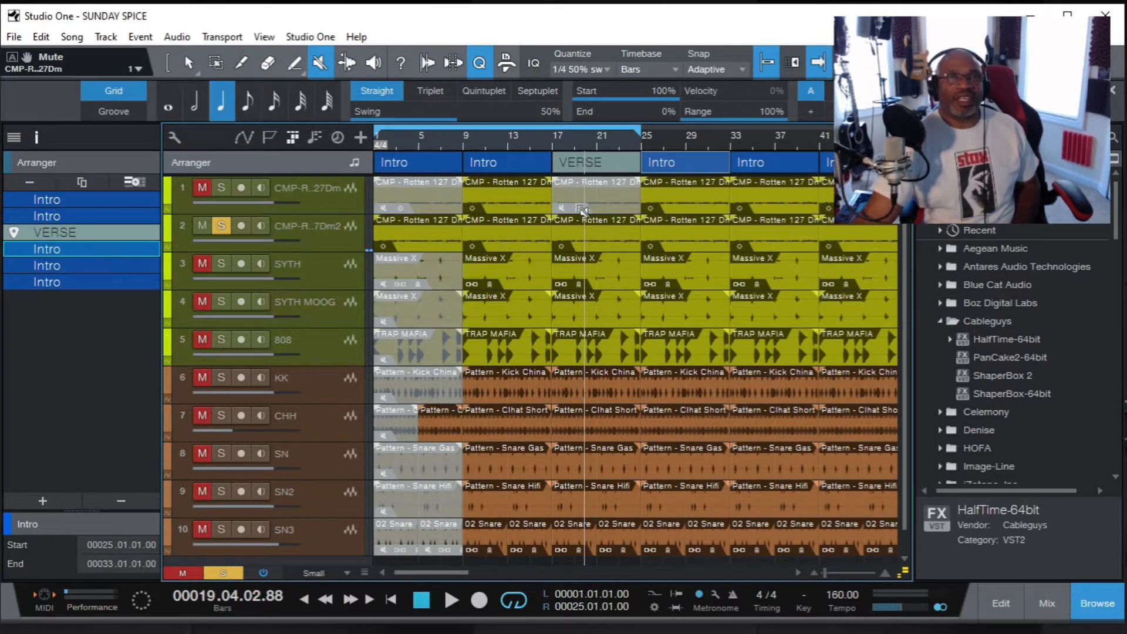
Mute the 808 event in the VERSE section and set the loop range to bars 17 to 25.
left_click(594, 350)
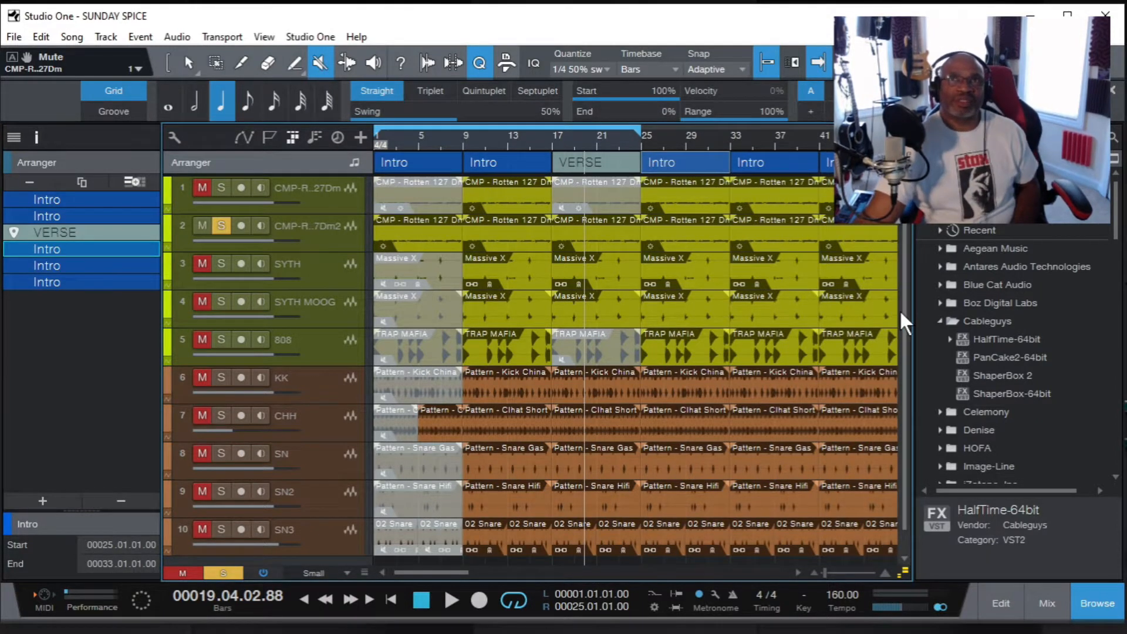
scroll(909, 346, "down", 1)
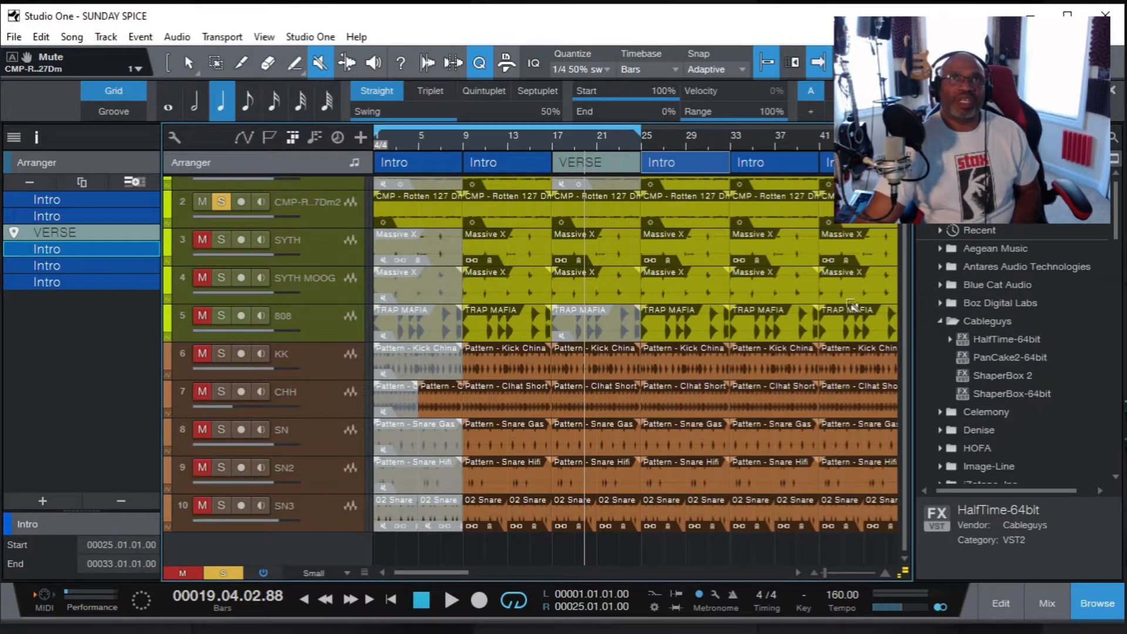
left_click_drag(375, 131, 545, 124)
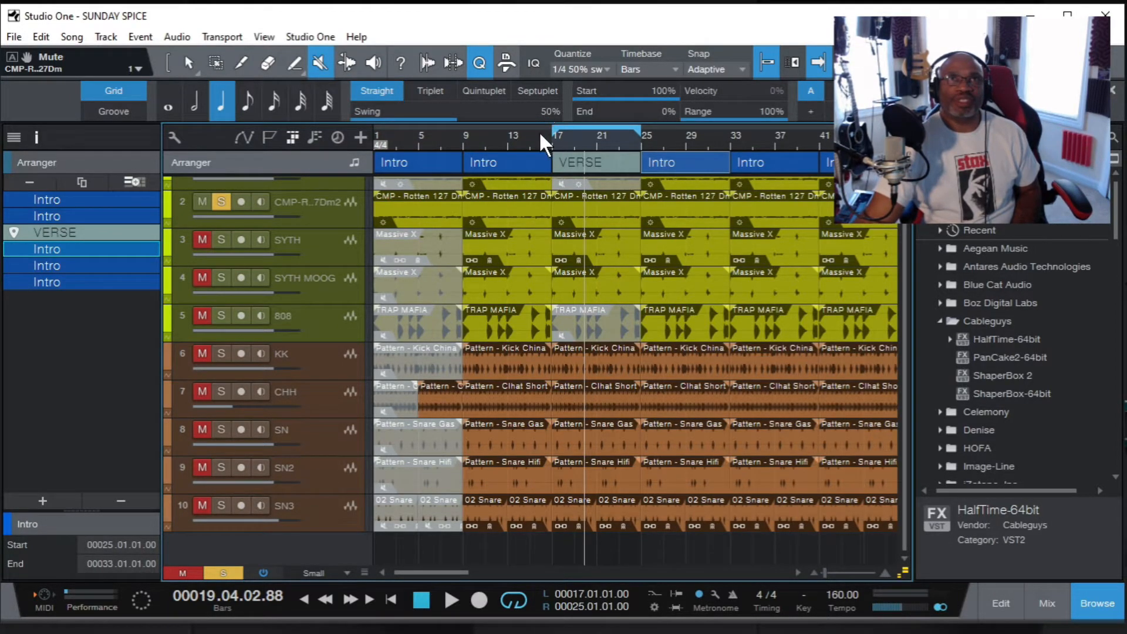
Play the arrangement from bar 16 and clear all solos to hear VERSE with the full set of tracks.
left_click(545, 143)
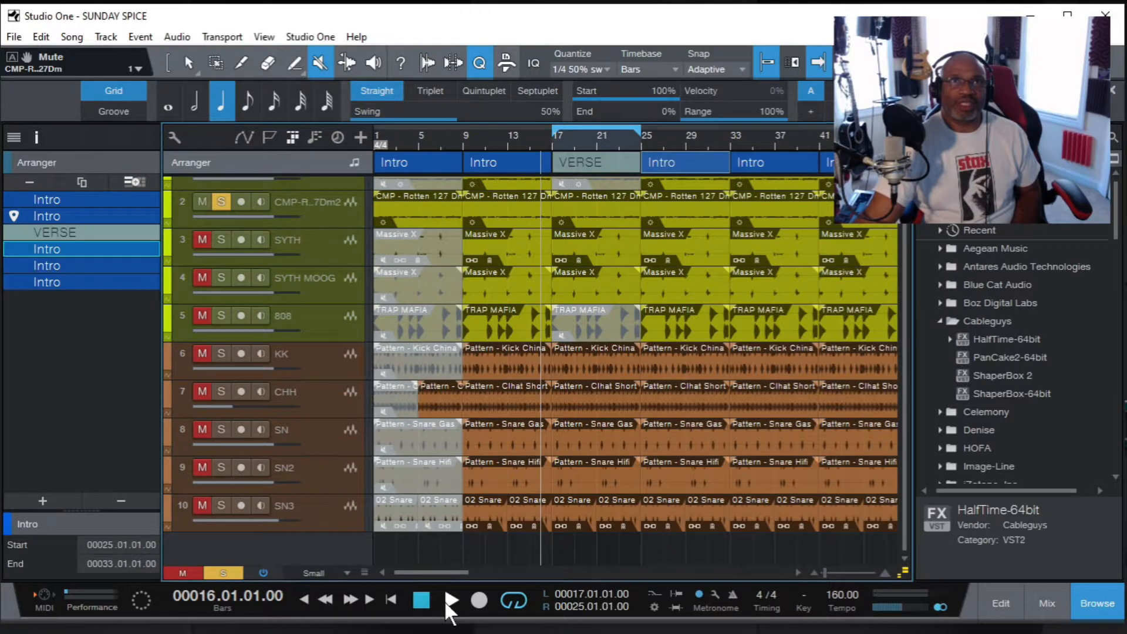
left_click(451, 600)
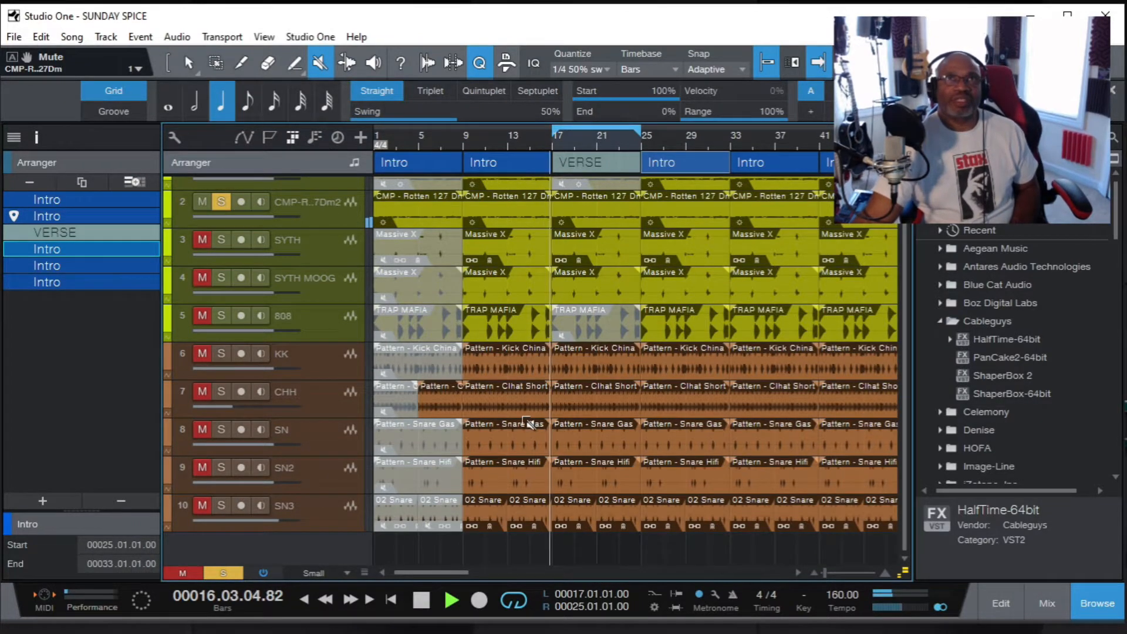
left_click(220, 569)
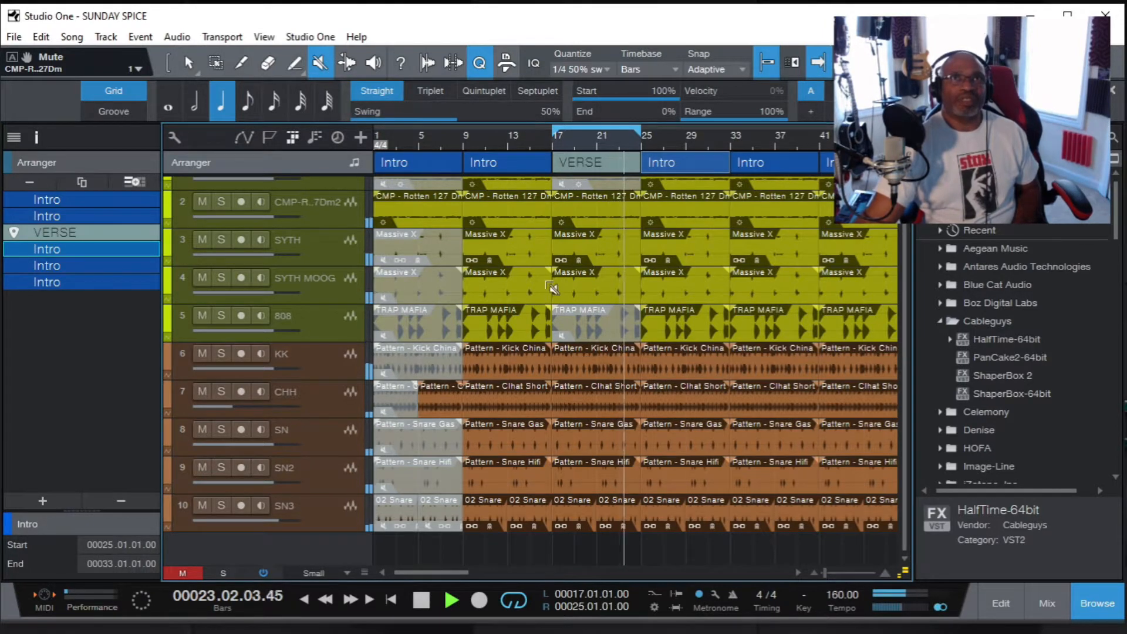
Mute the CHH, KK, SN, SN2 and both SN3 events in the VERSE section while it loops.
left_click(569, 399)
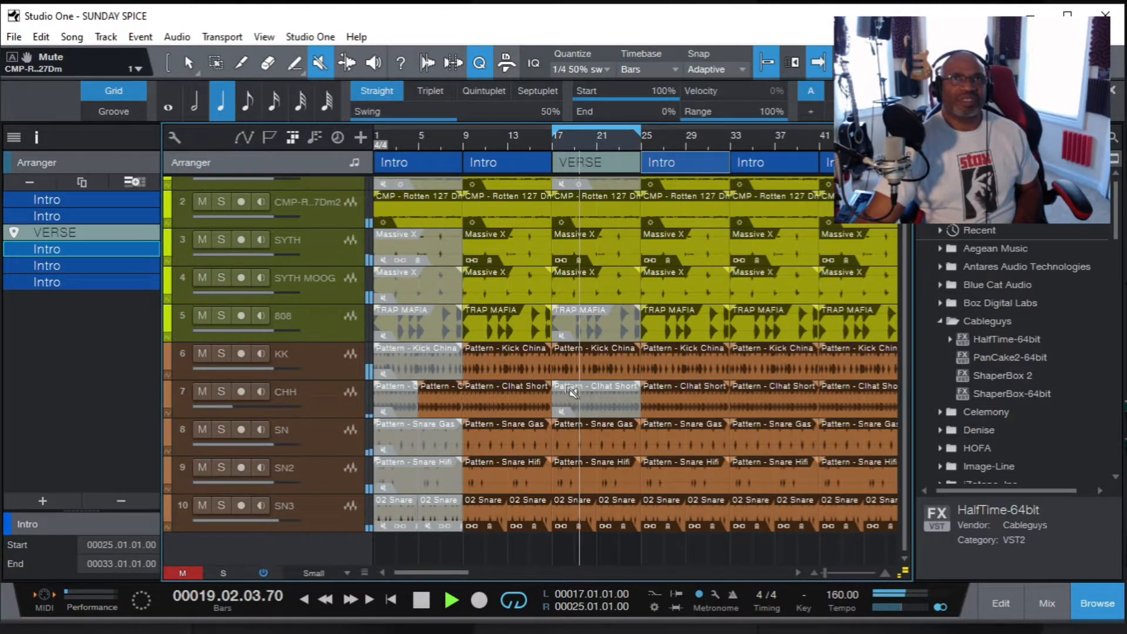
left_click(574, 364)
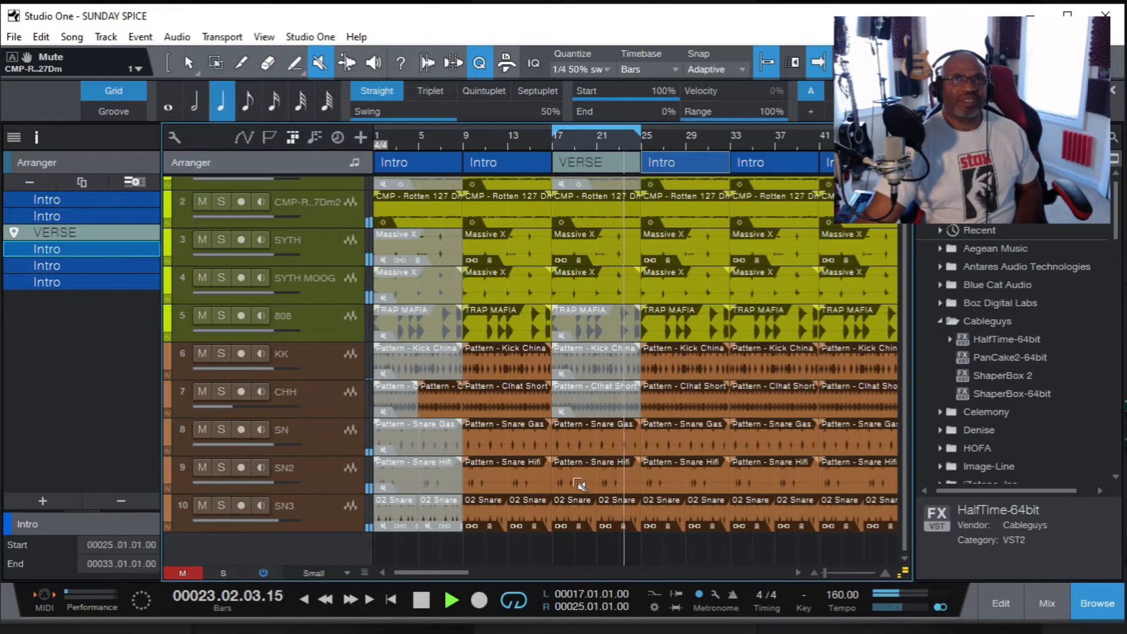
left_click(580, 445)
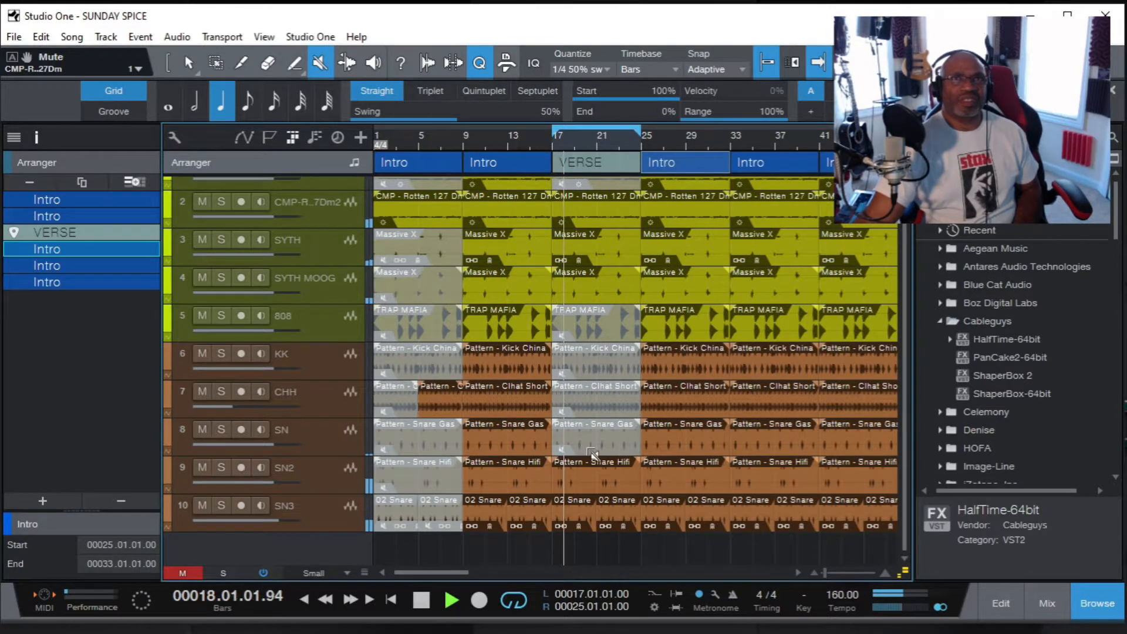
left_click(591, 514)
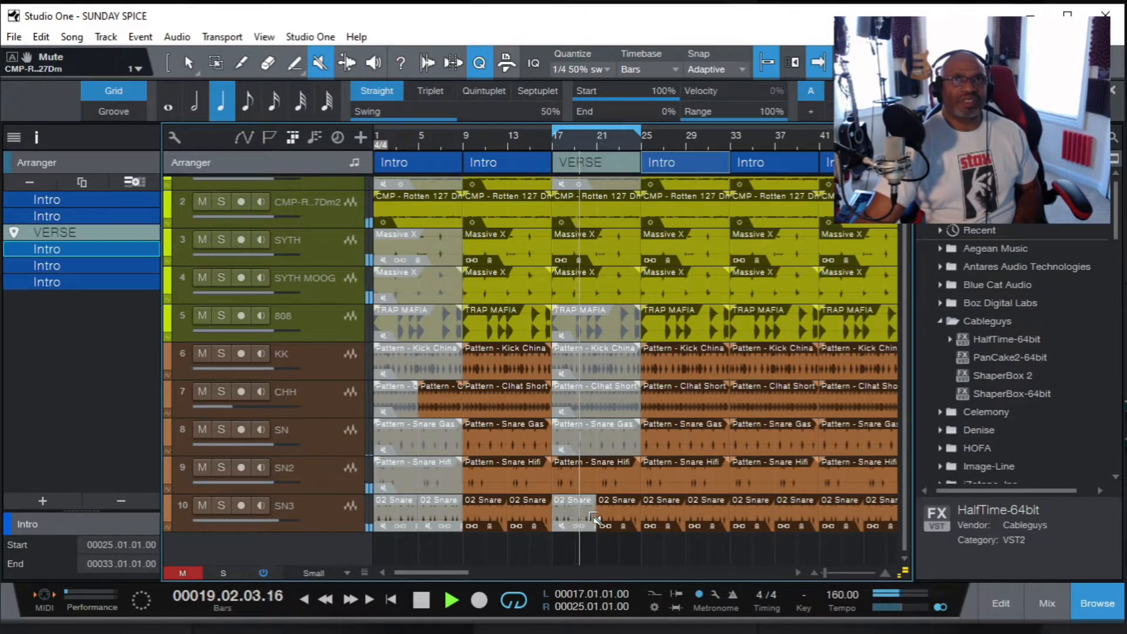
left_click(606, 514)
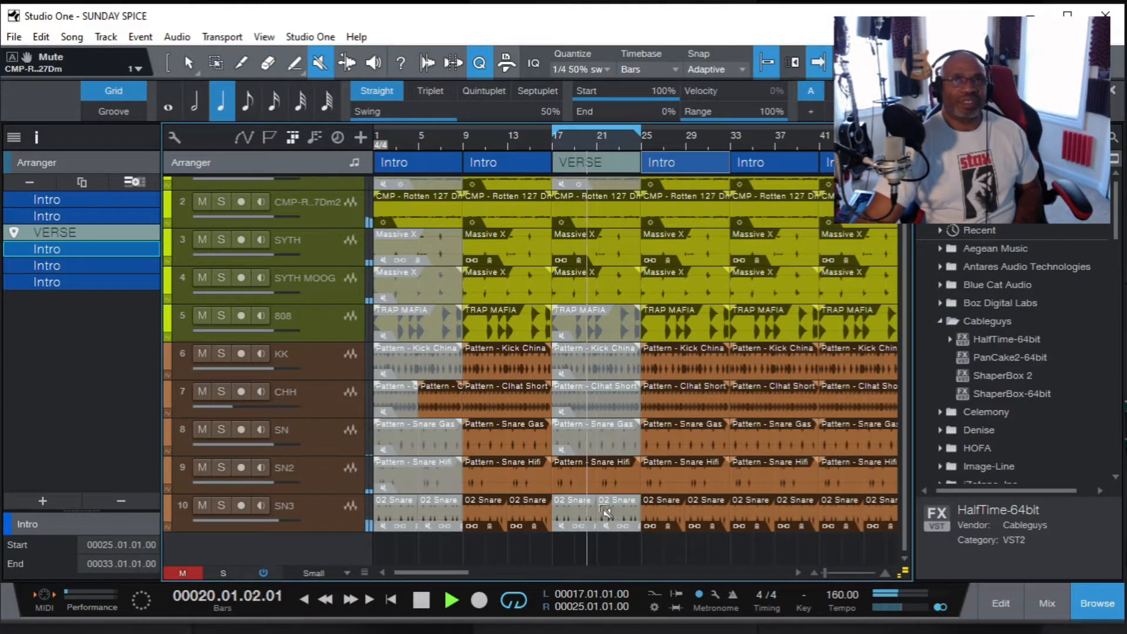
left_click(575, 474)
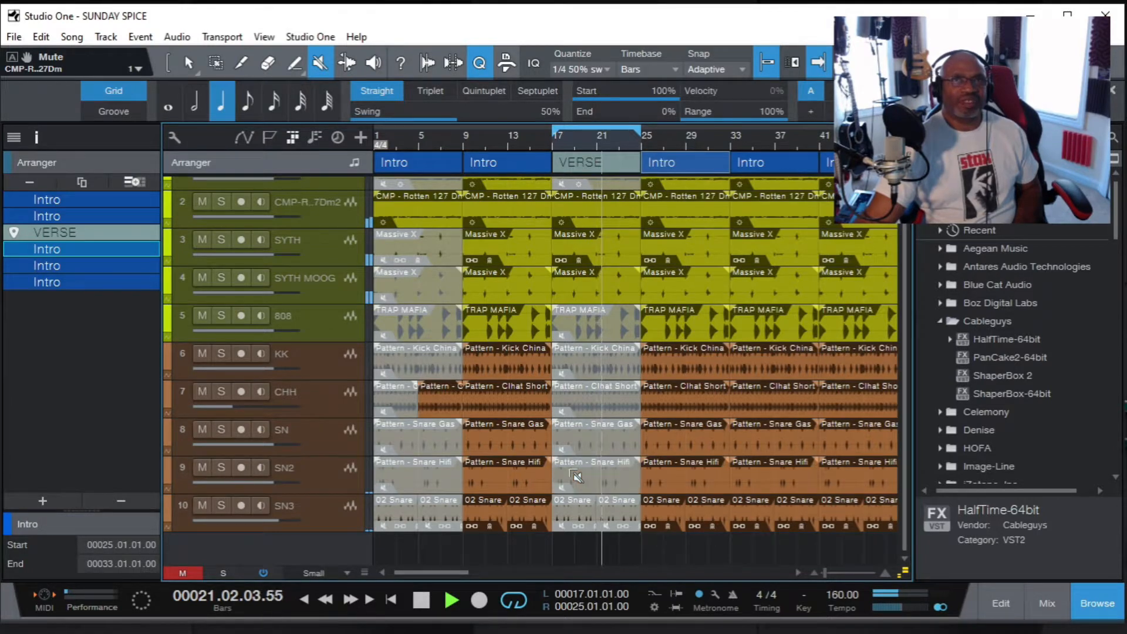
Compare the looping VERSE with and without the KK event, leaving that event unmuted.
left_click(593, 366)
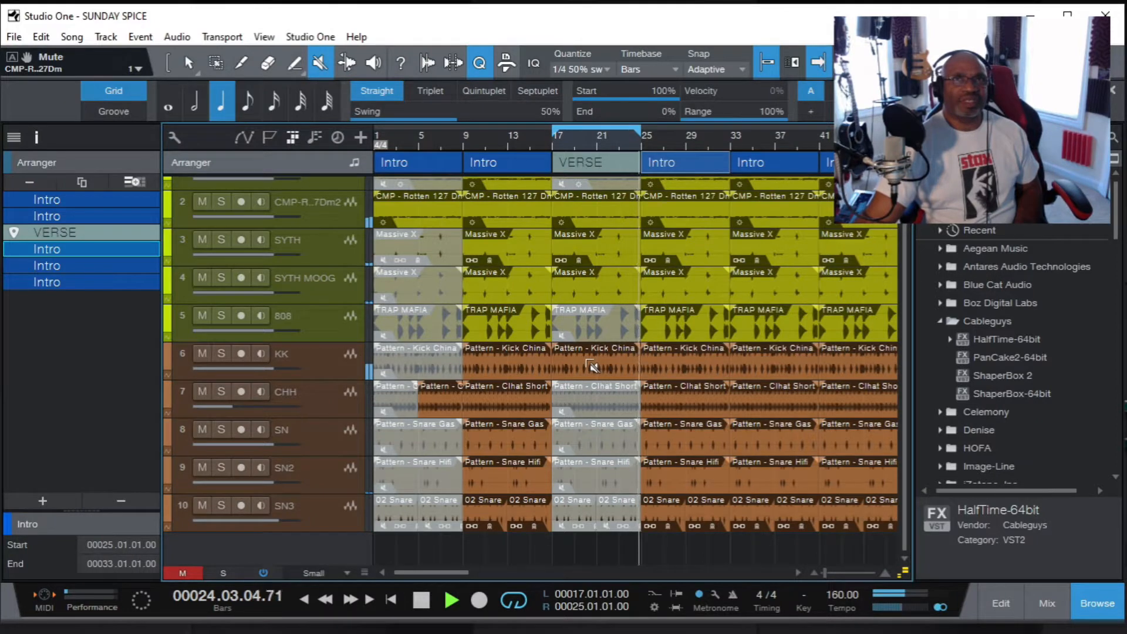
left_click(592, 367)
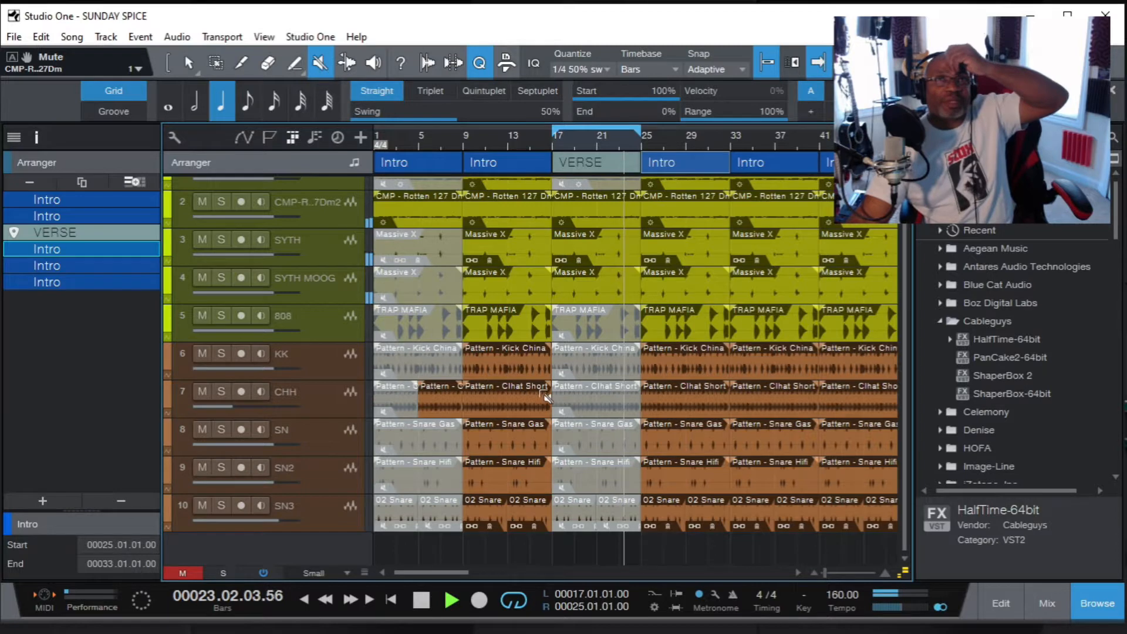
left_click(590, 370)
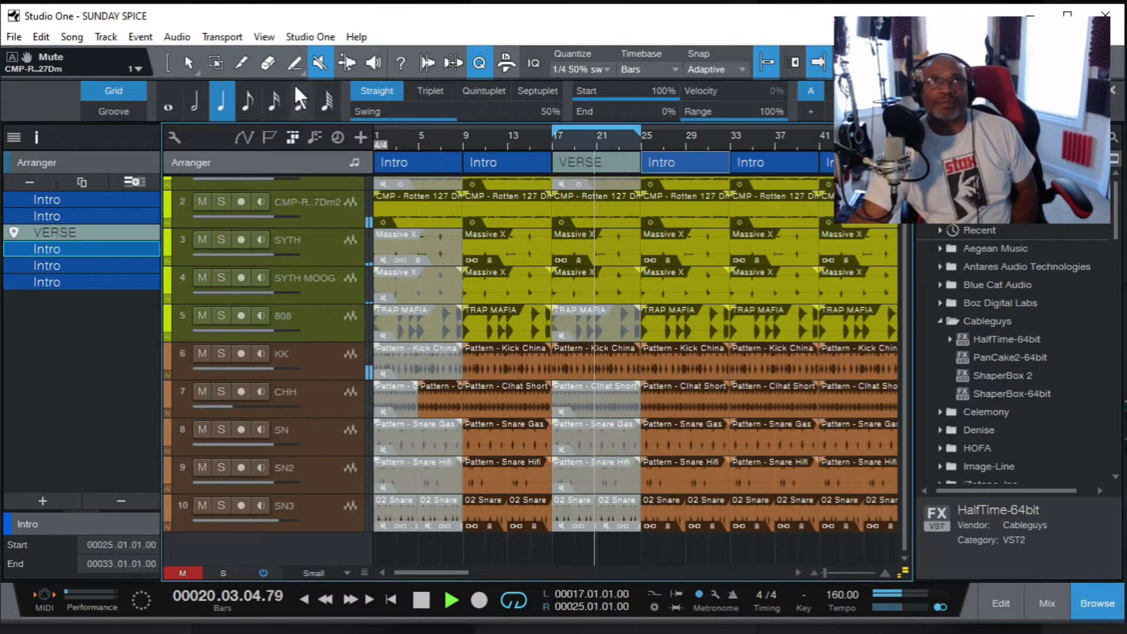
Open the VERSE kick event in the audio editor, inspect its waveform up close, and return to the arrangement.
left_click(184, 59)
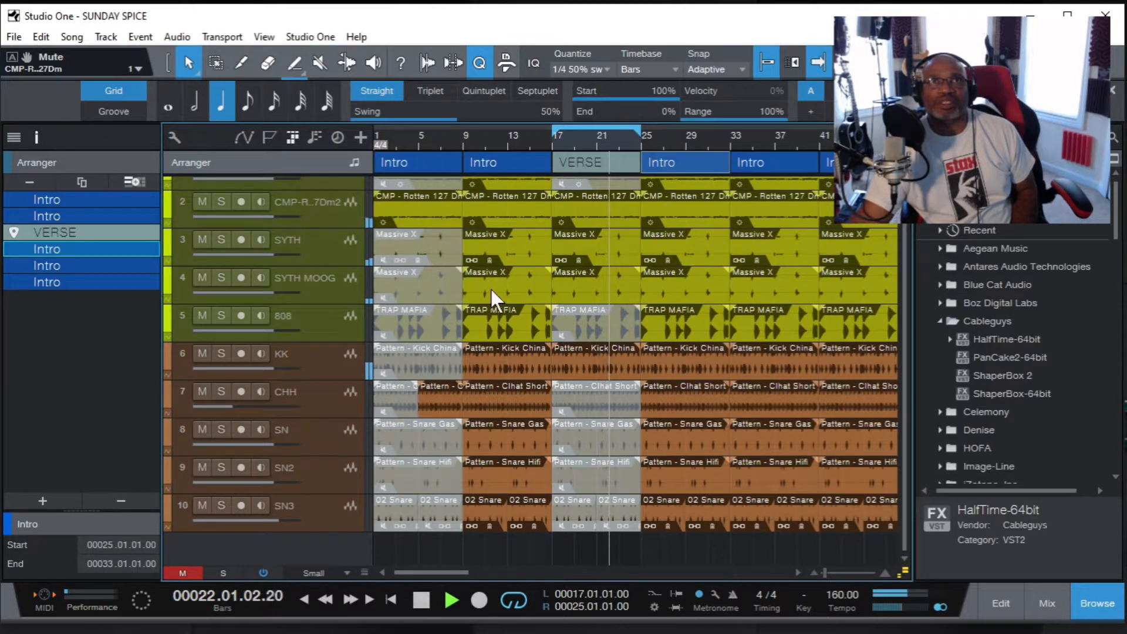
double_click(591, 358)
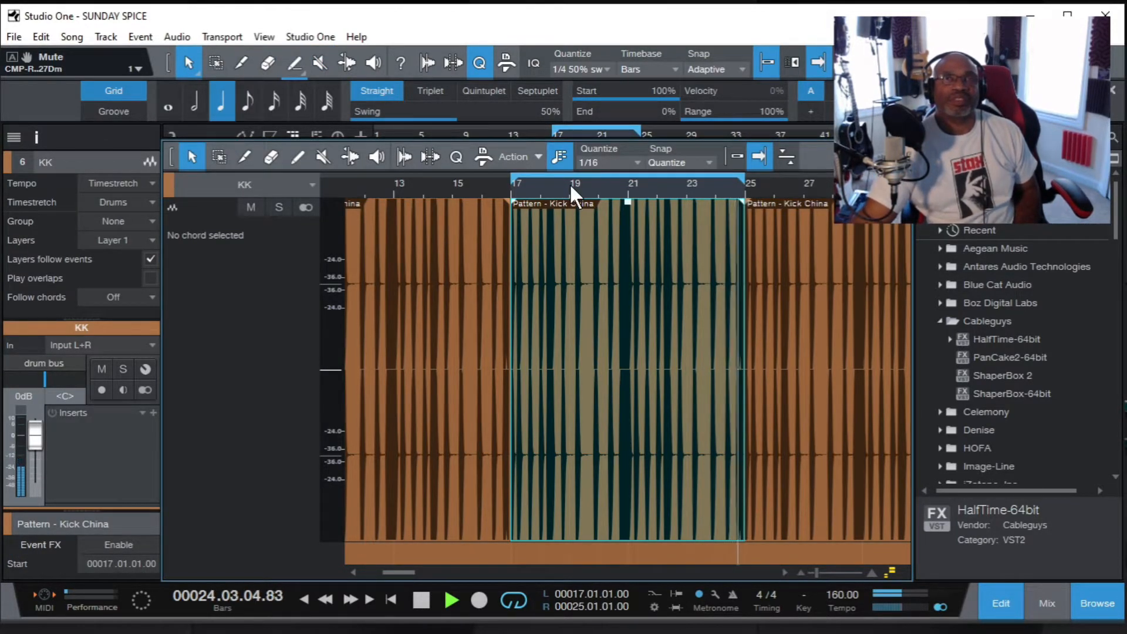
left_click_drag(569, 183, 574, 234)
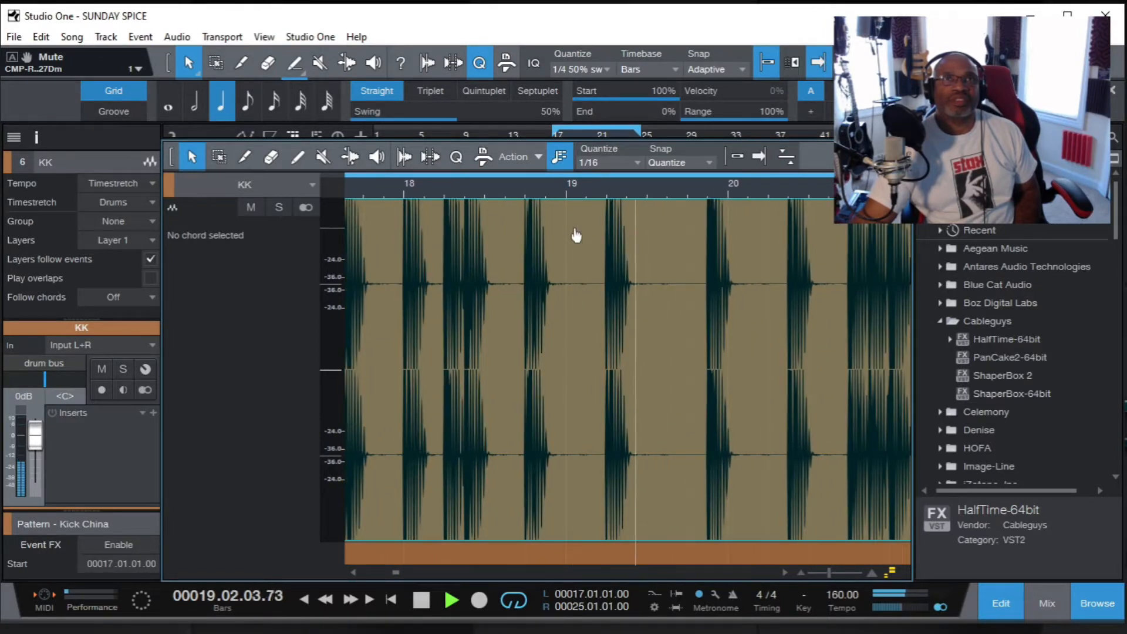
left_click_drag(393, 570, 378, 572)
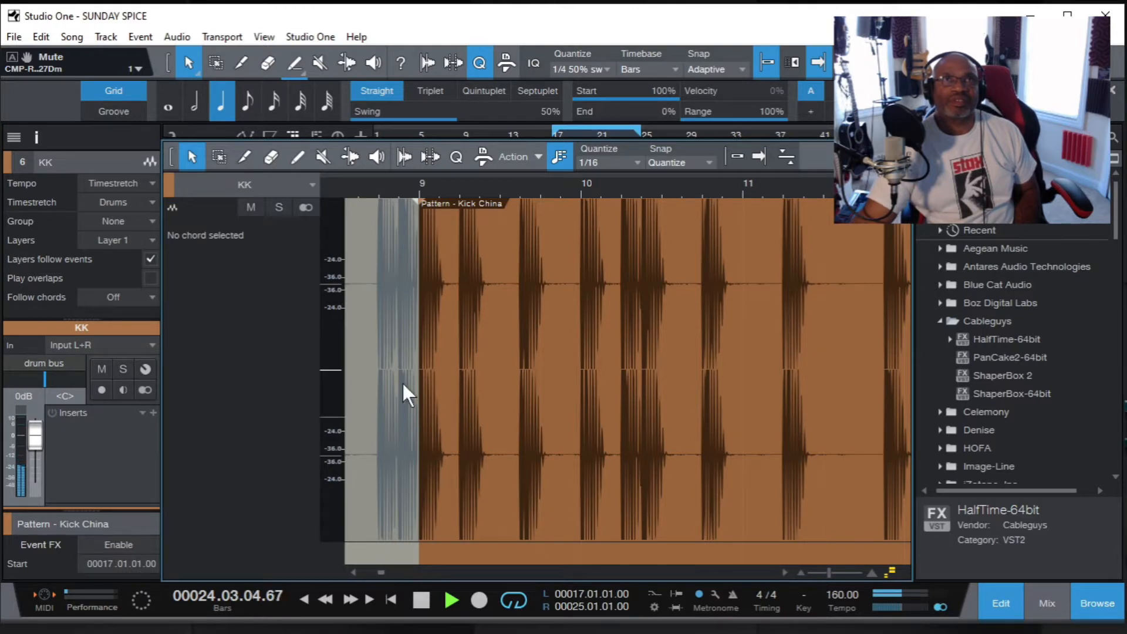
left_click(418, 182)
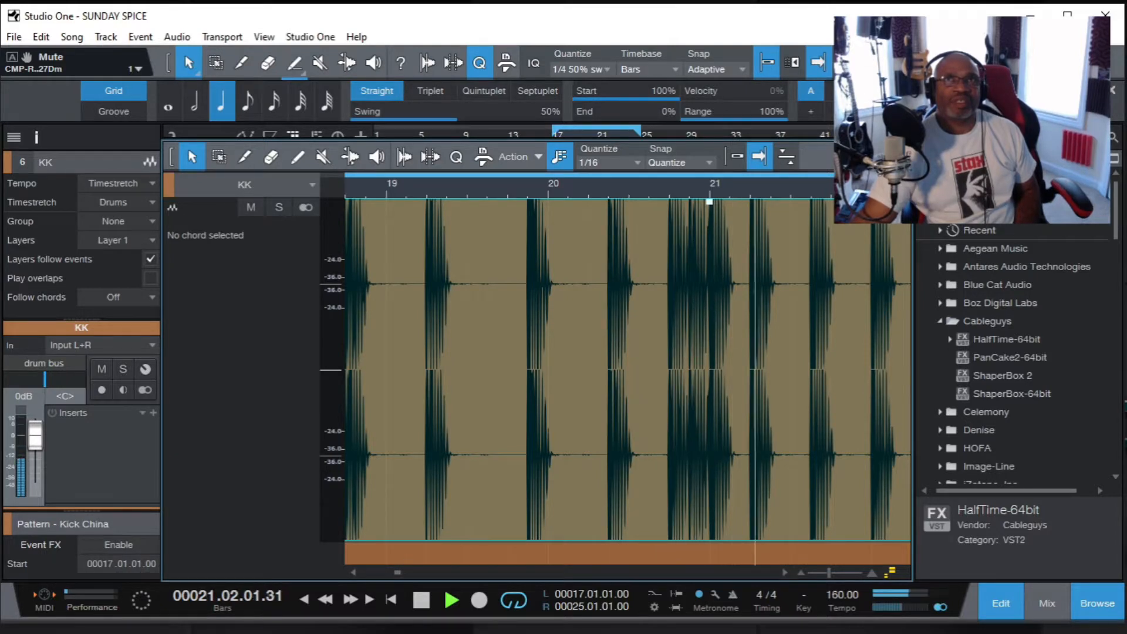
key("F2")
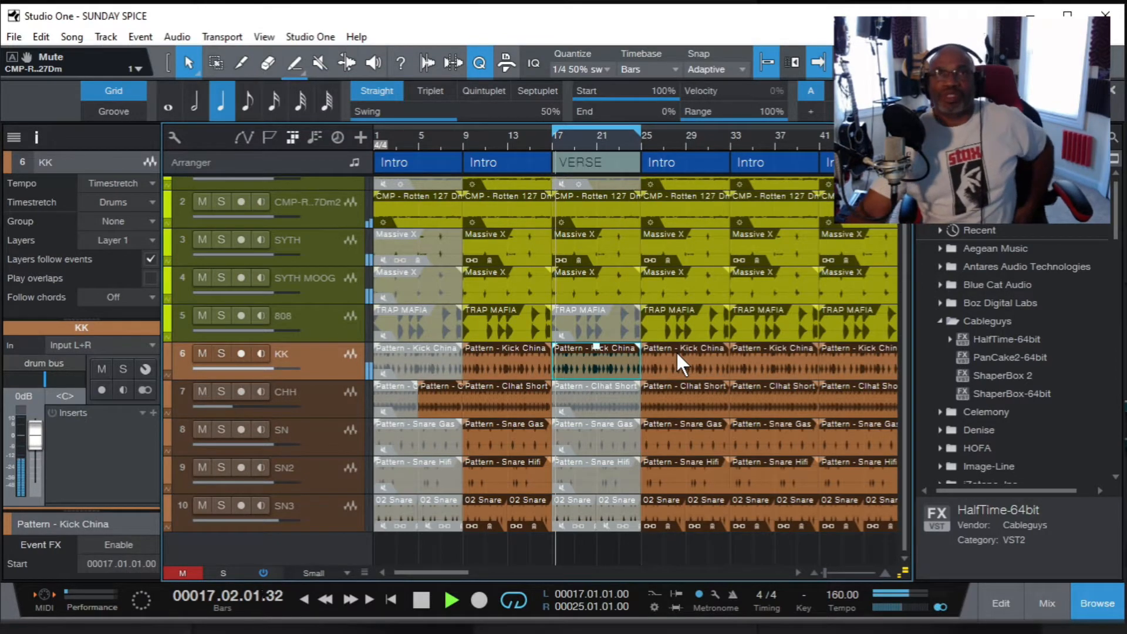
In the VERSE kick event's editor, activate the Split tool, turn off autoscroll, view bar 17, and close the editor.
double_click(596, 361)
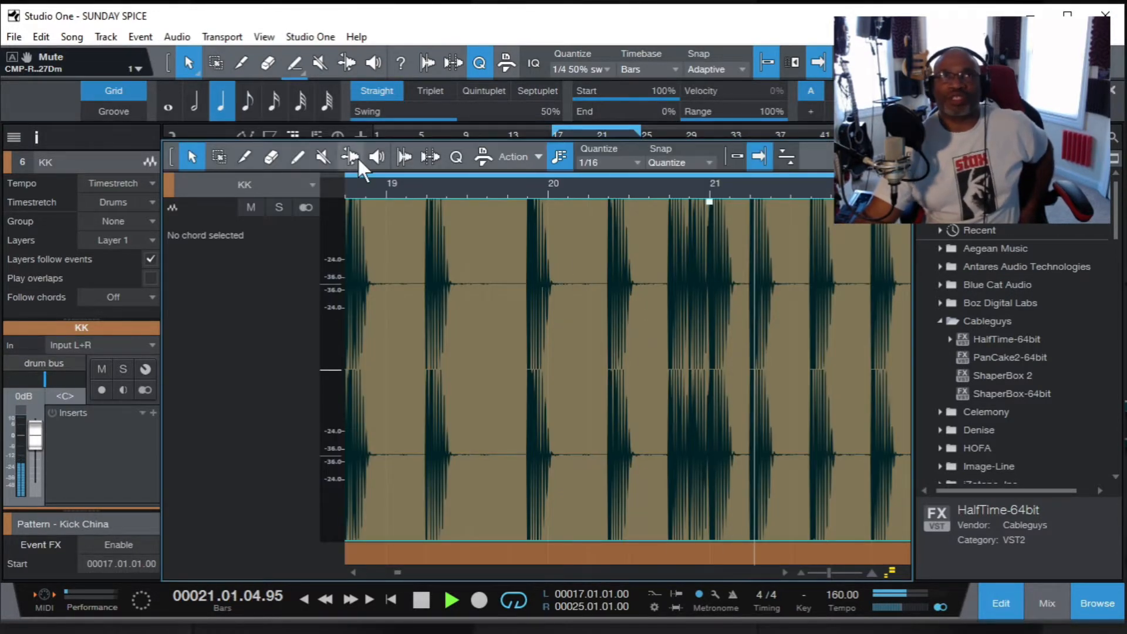
left_click(243, 155)
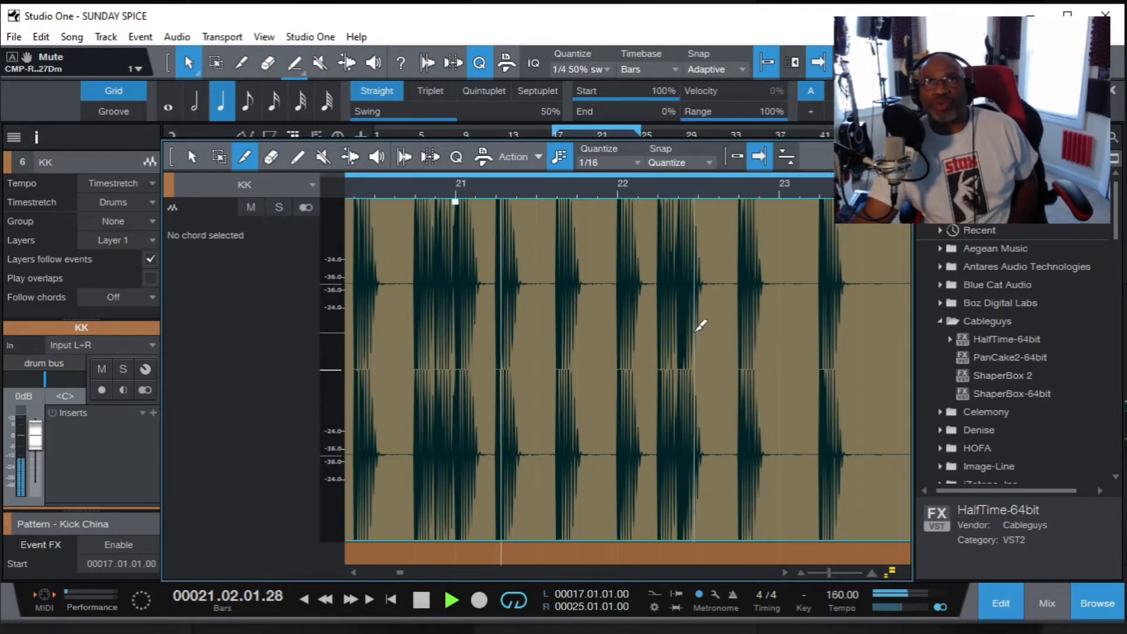
left_click(760, 157)
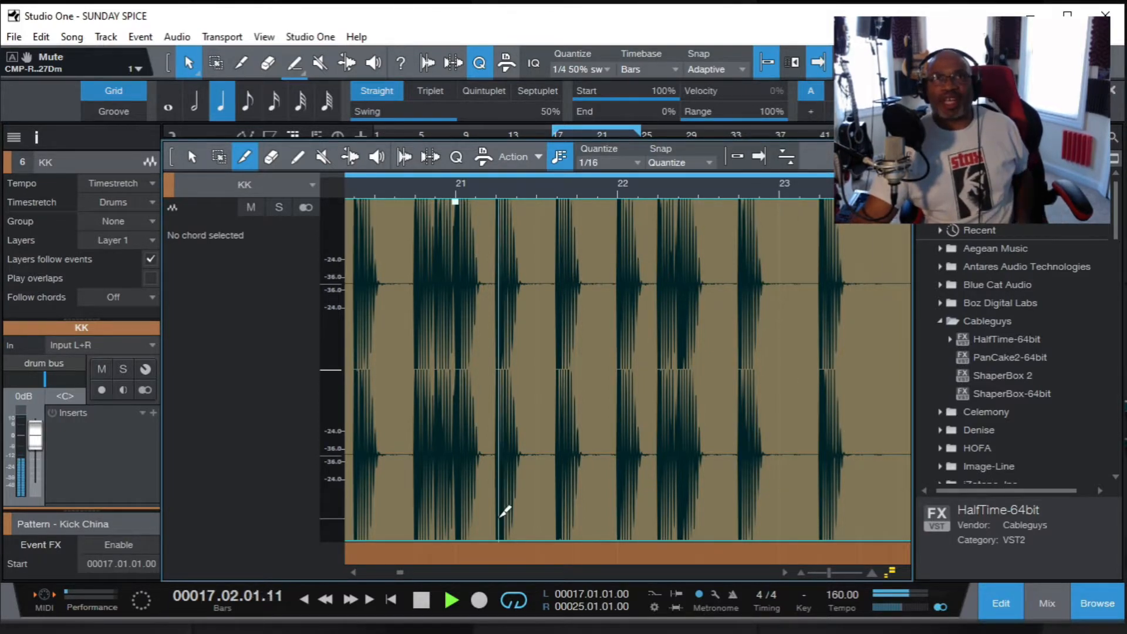
left_click_drag(400, 578, 395, 583)
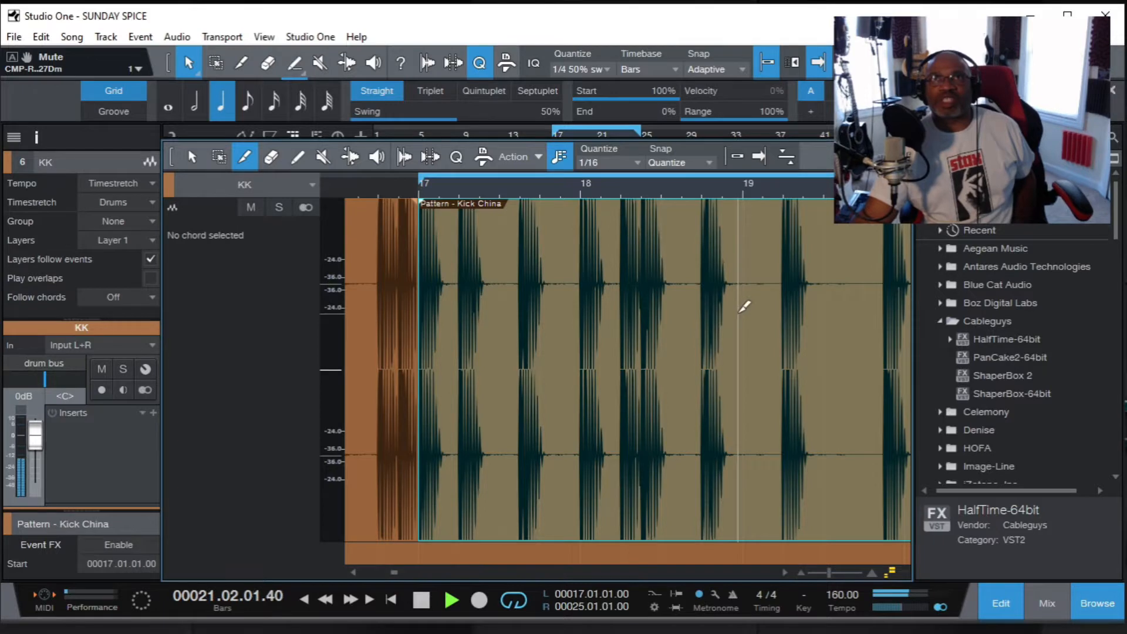
key("F2")
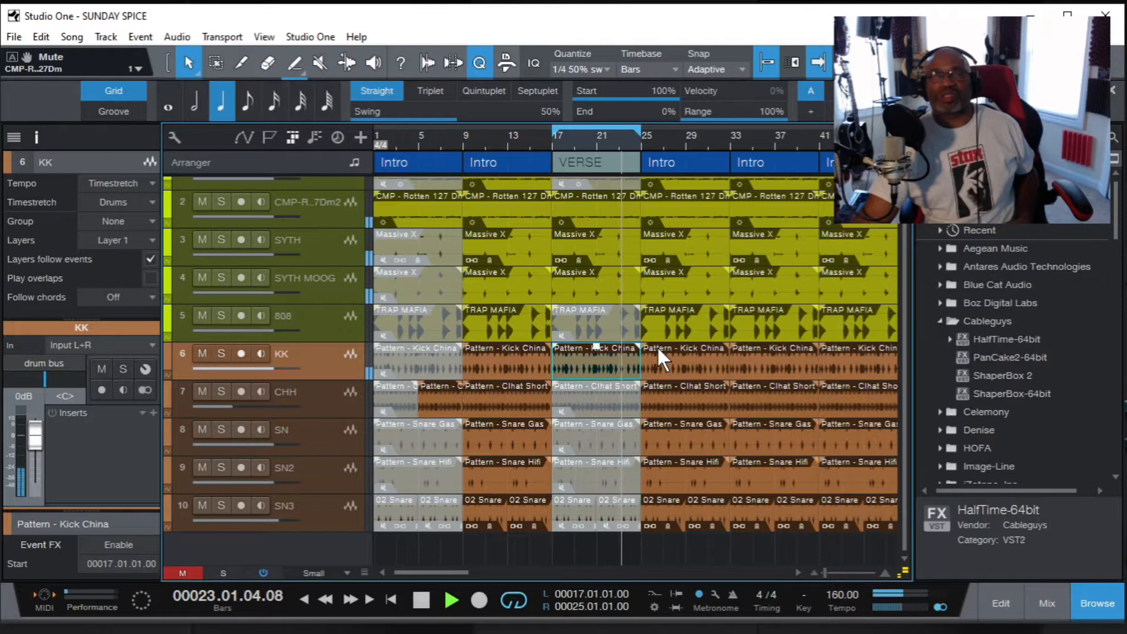
Open the VERSE kick event in the audio editor and split it at seven gaps between hits across bars 17 to 20.
double_click(612, 362)
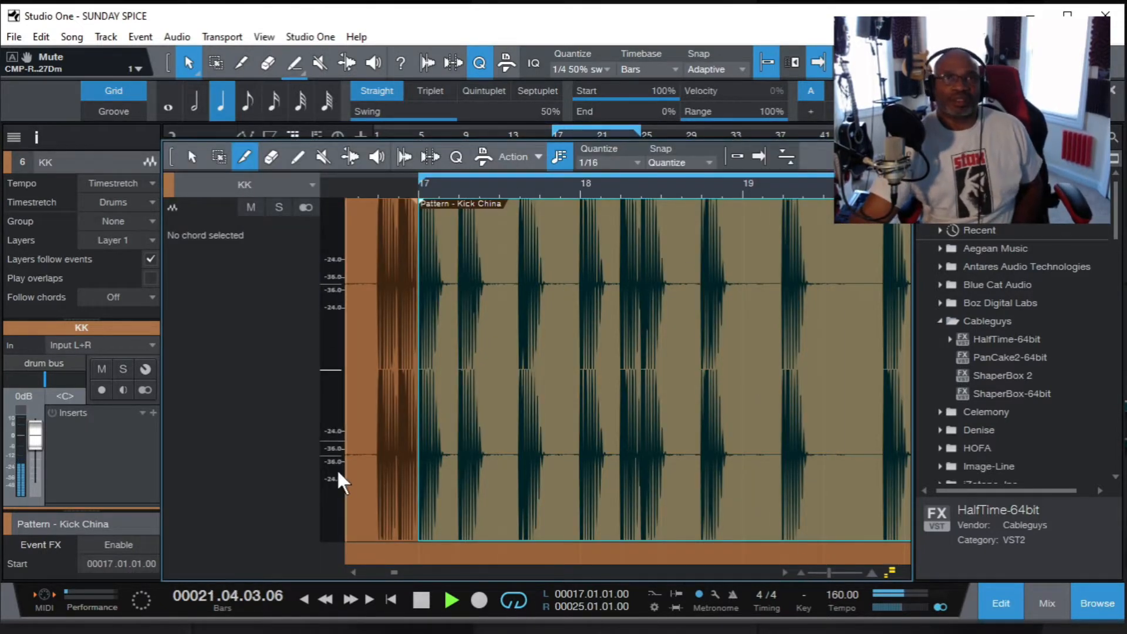
left_click_drag(393, 575, 395, 584)
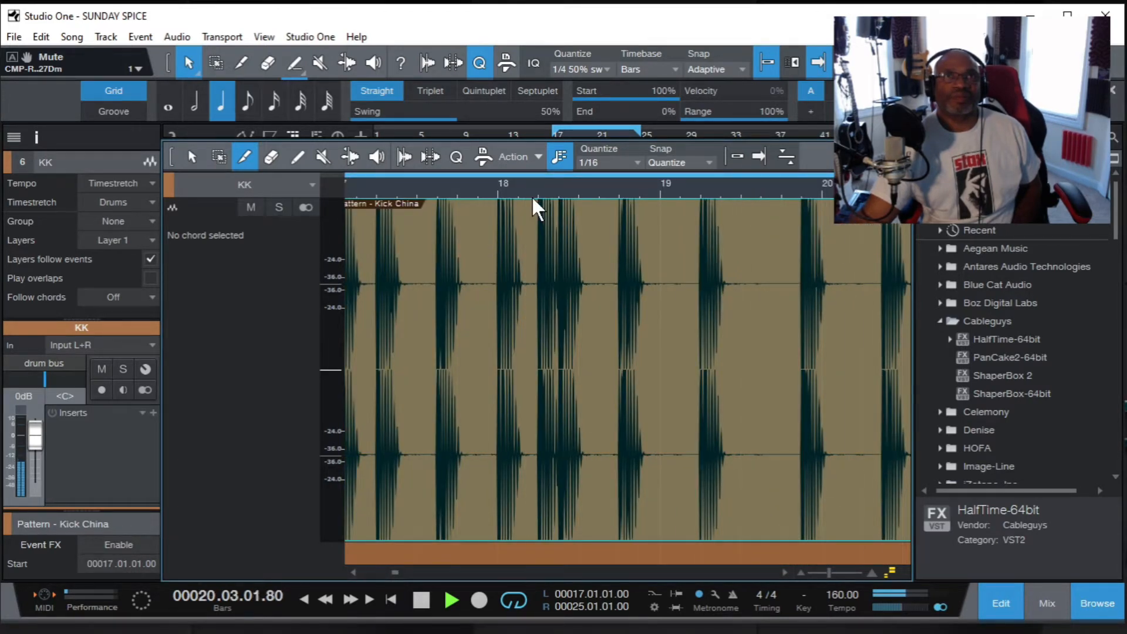
mouse_move(567, 188)
left_mouse_down()
mouse_move(565, 203)
mouse_move(564, 172)
mouse_move(571, 186)
left_mouse_up()
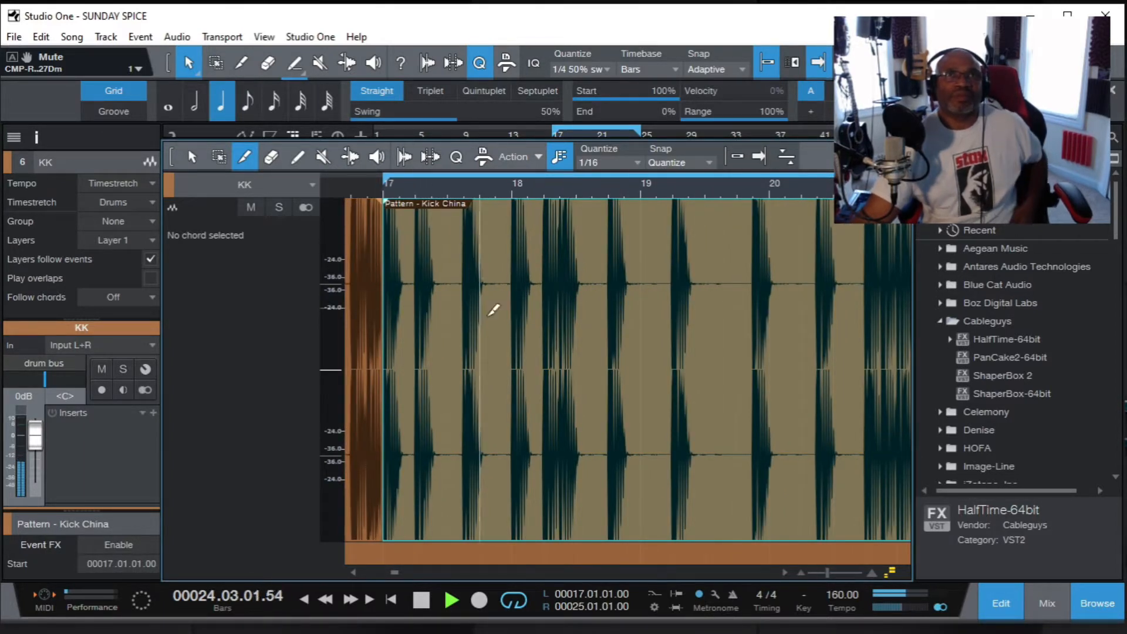
left_click(452, 277)
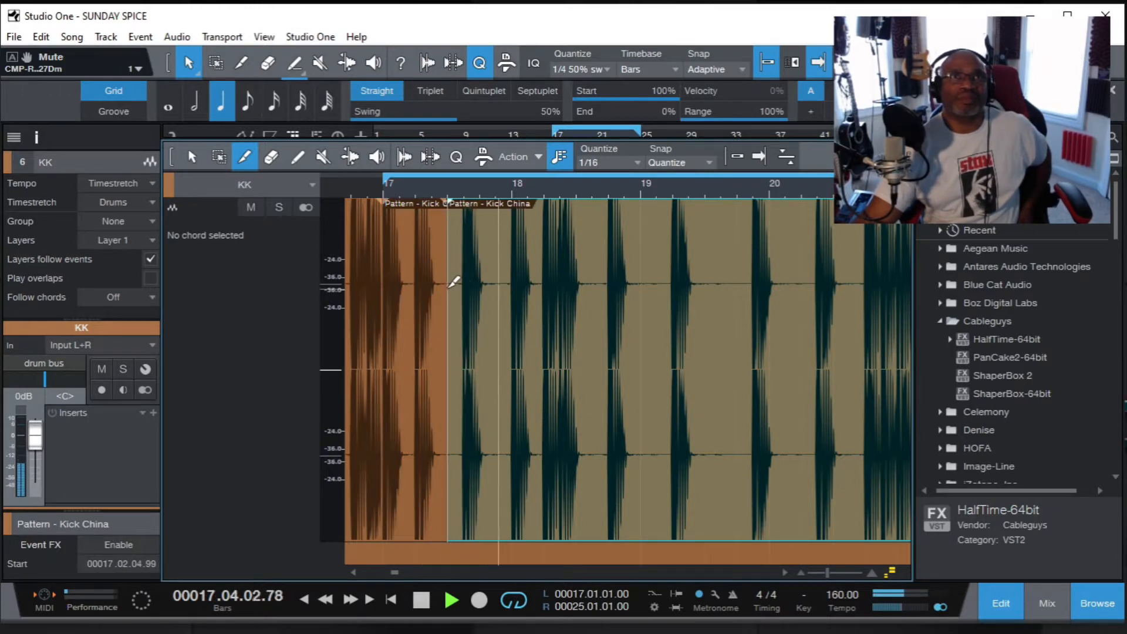
left_click(498, 301)
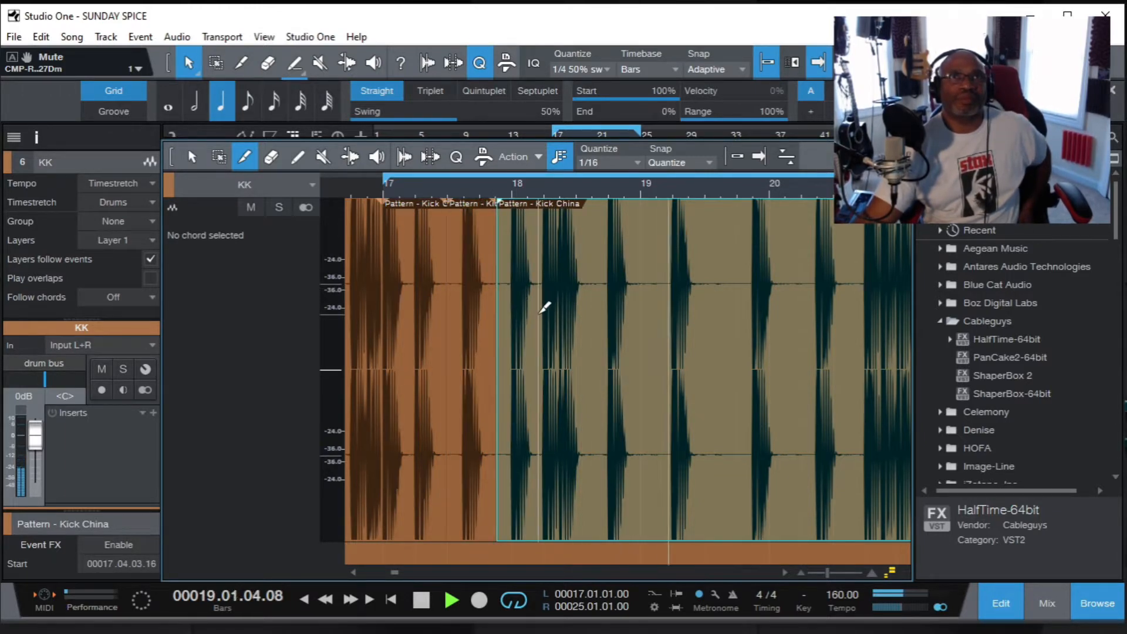
left_click(537, 309)
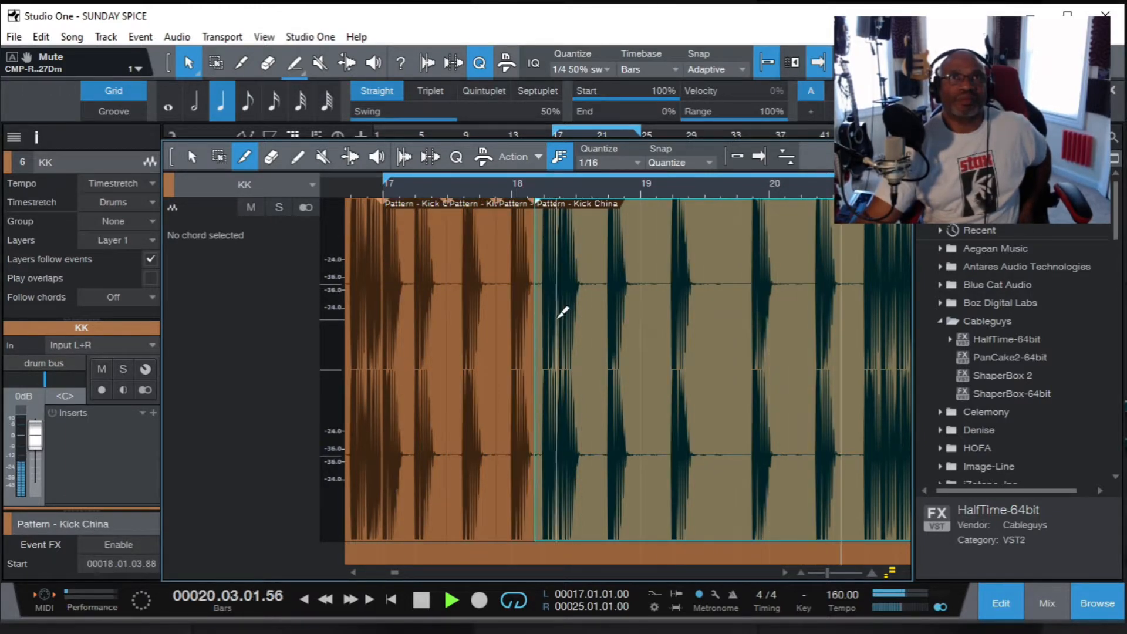
left_click(593, 322)
left_click(652, 327)
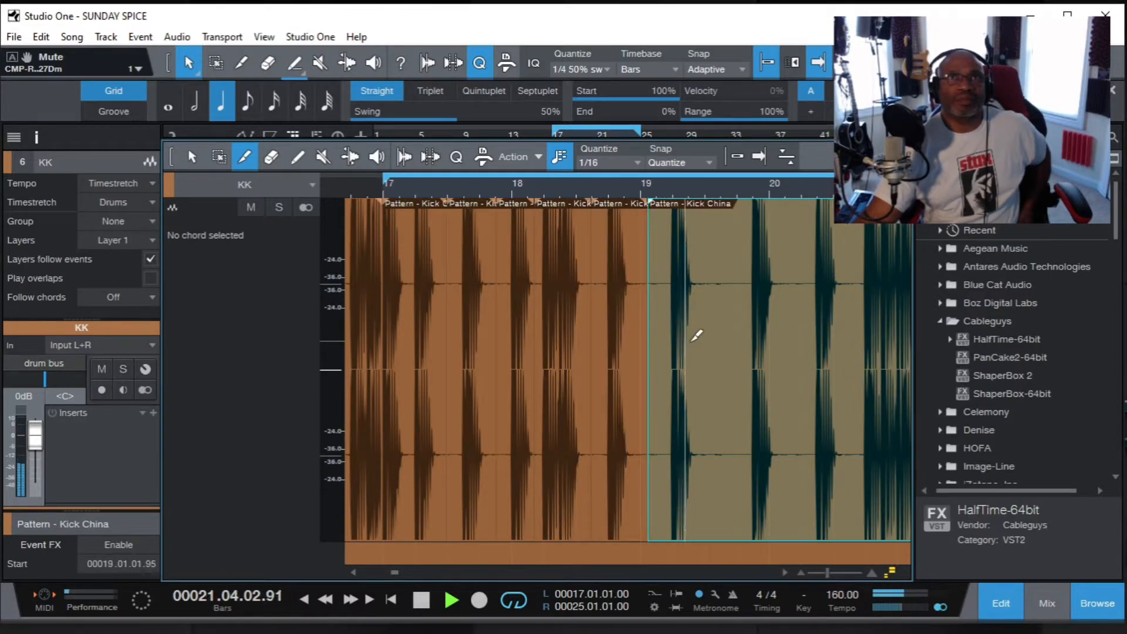
left_click(724, 341)
left_click(798, 354)
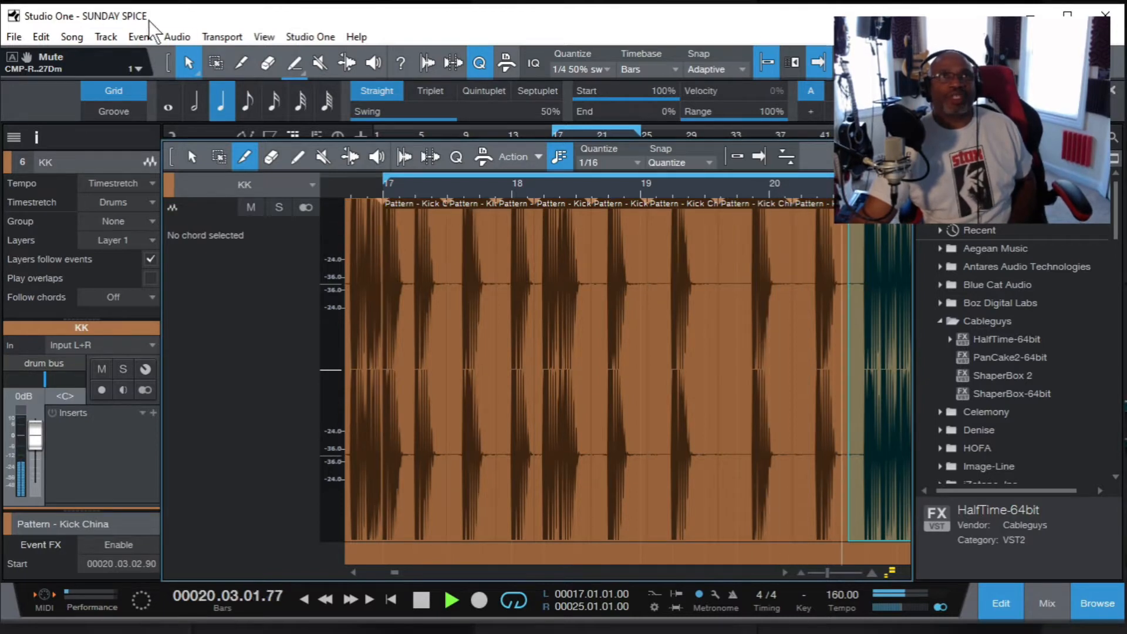
Mute the first, third, fifth, seventh and eighth kick slices in bars 17 to 20.
left_click(320, 63)
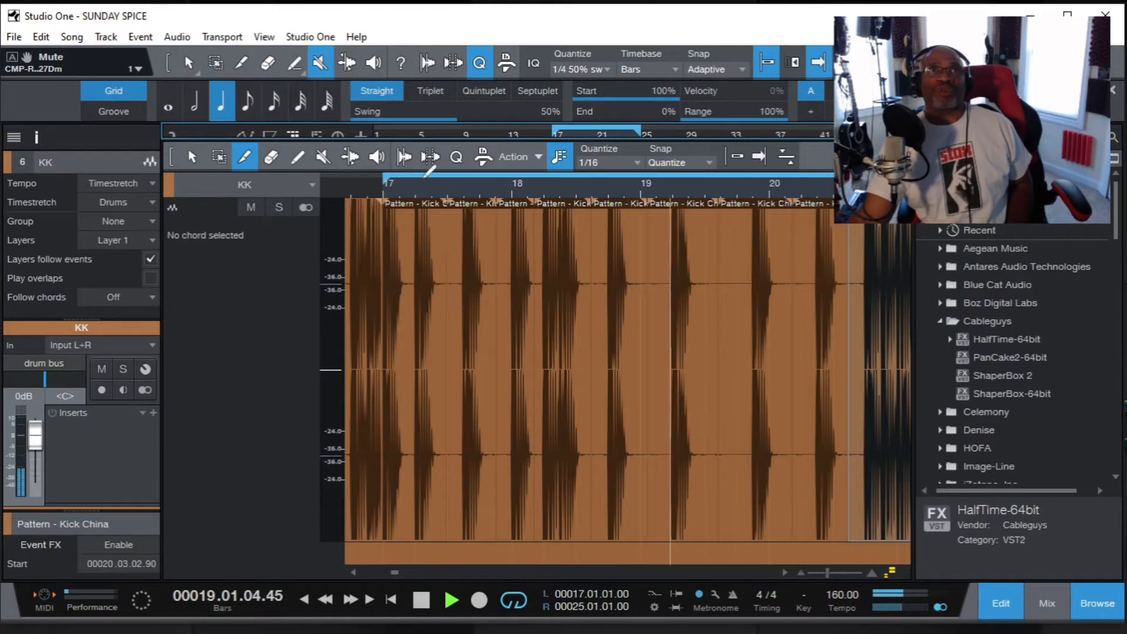
left_click(326, 157)
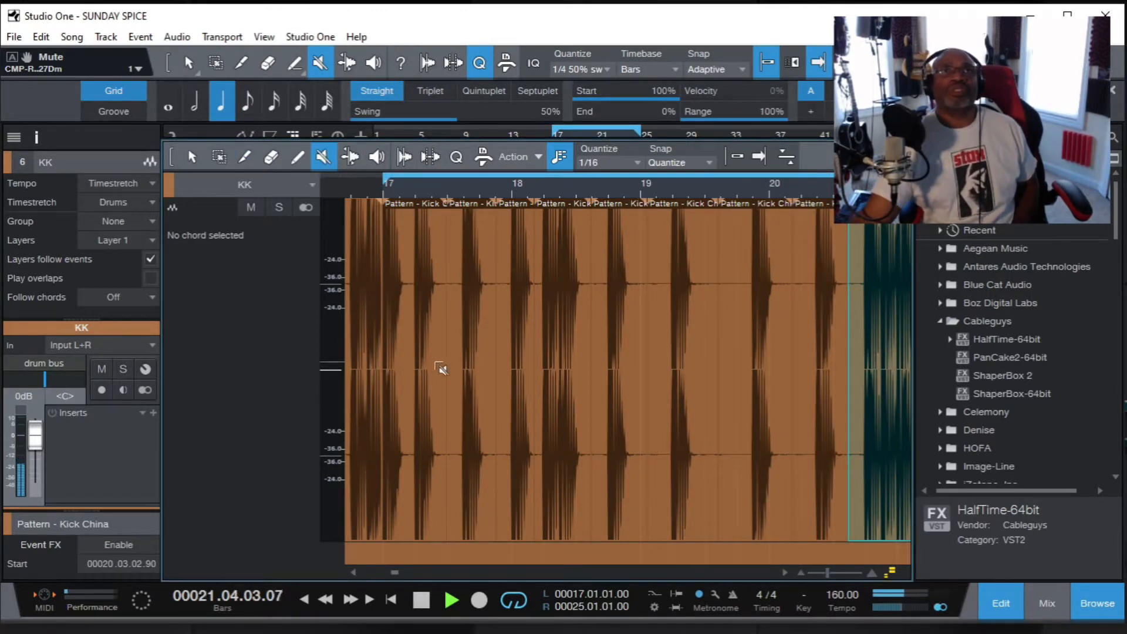
left_click(437, 368)
left_click(520, 383)
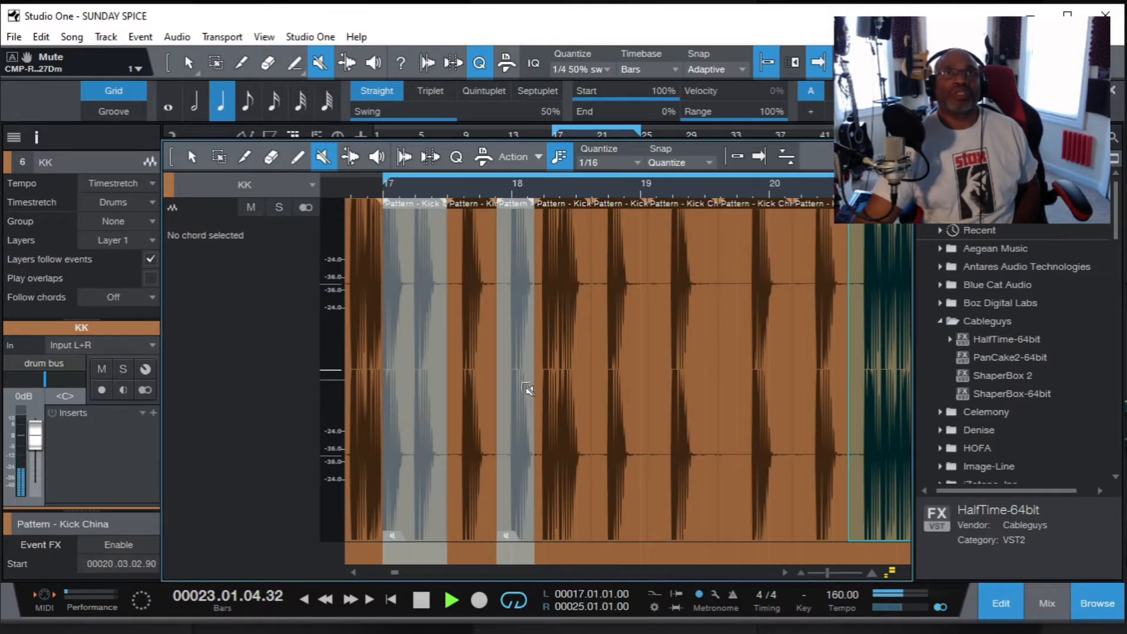
left_click(627, 388)
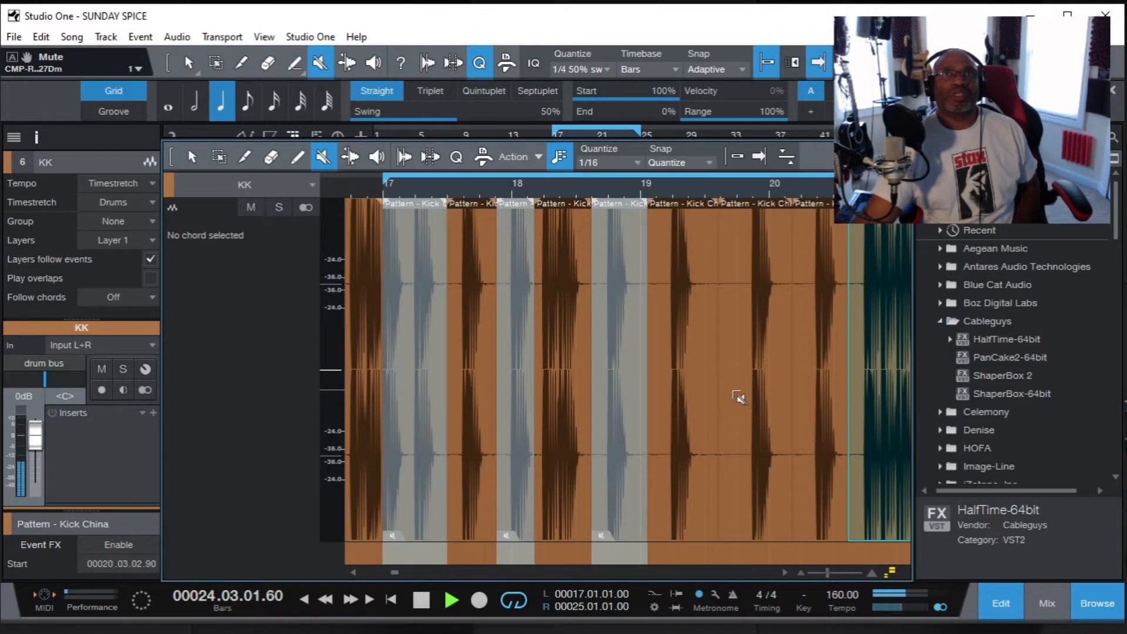
left_click(738, 397)
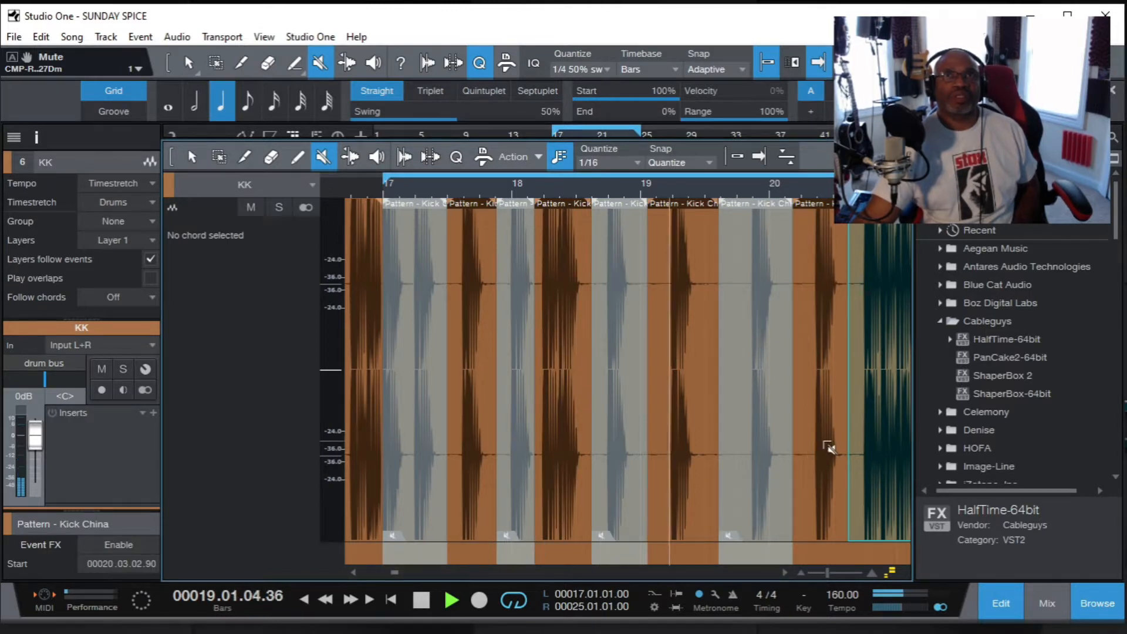
left_click(828, 448)
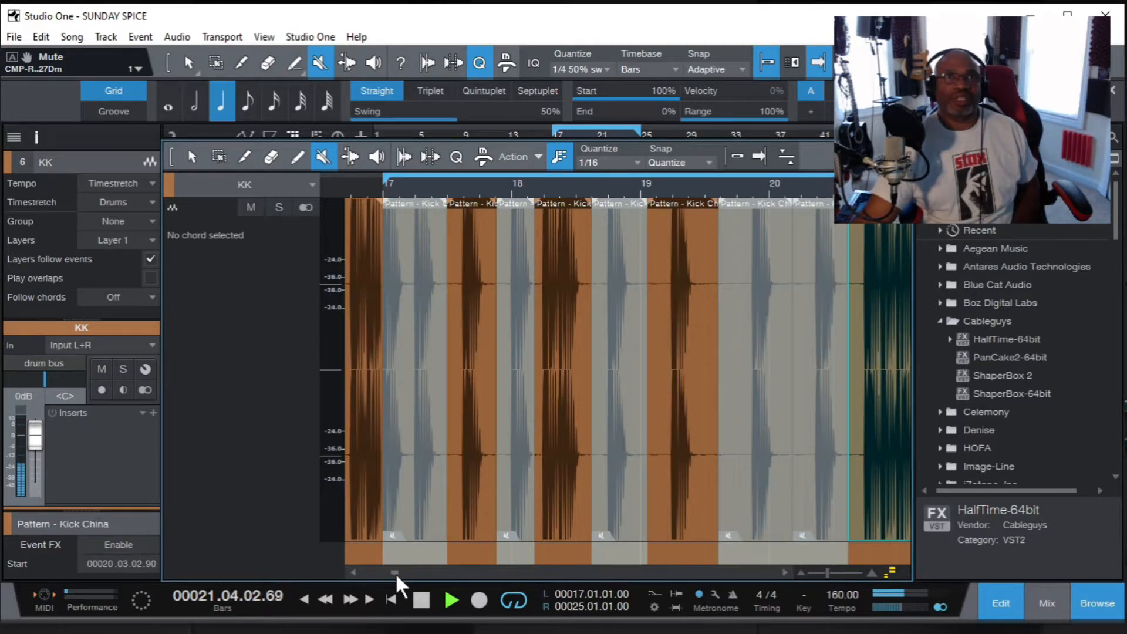
Split the remaining kick event at three gaps, two around the first hit in bar 23 and one early in bar 24.
left_click_drag(395, 575, 405, 575)
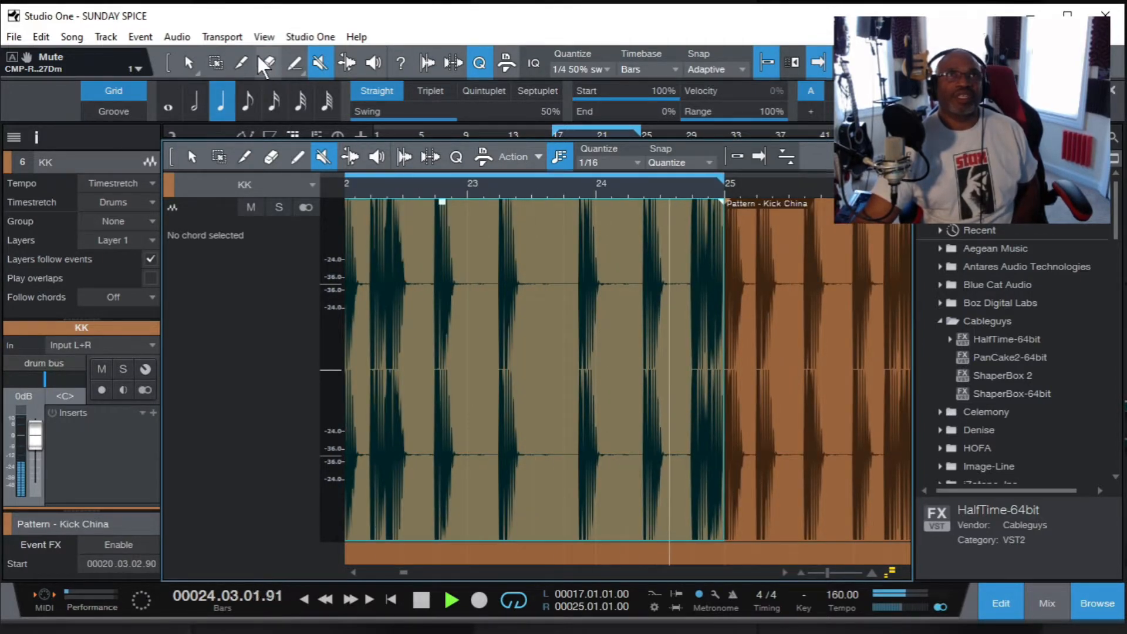
left_click(242, 62)
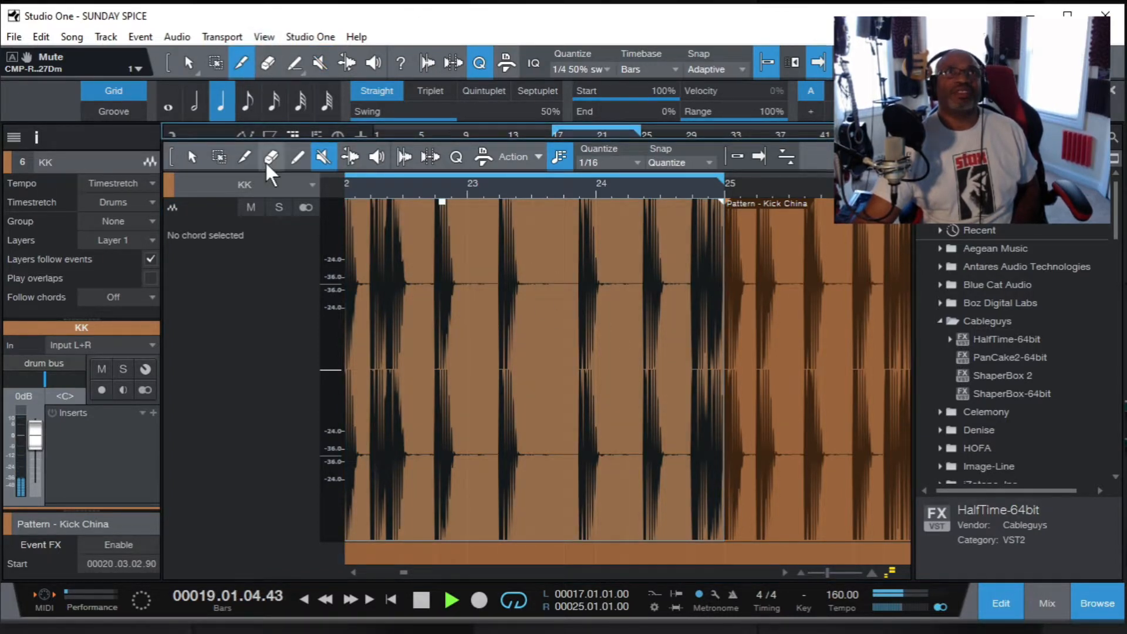
left_click(245, 158)
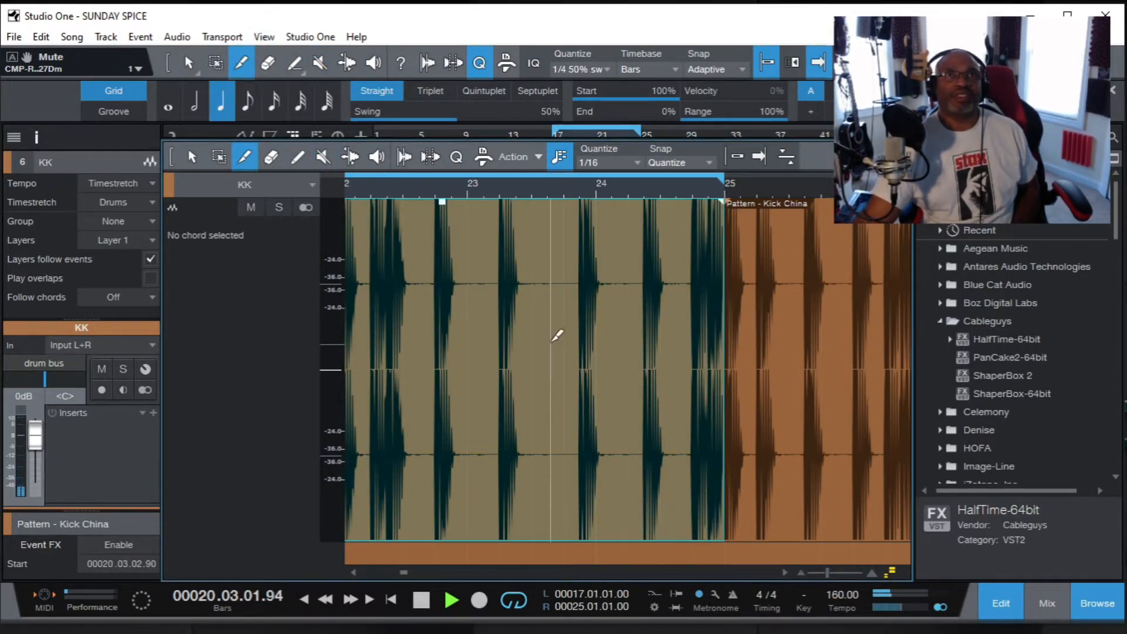
left_click(553, 334)
left_click(622, 351)
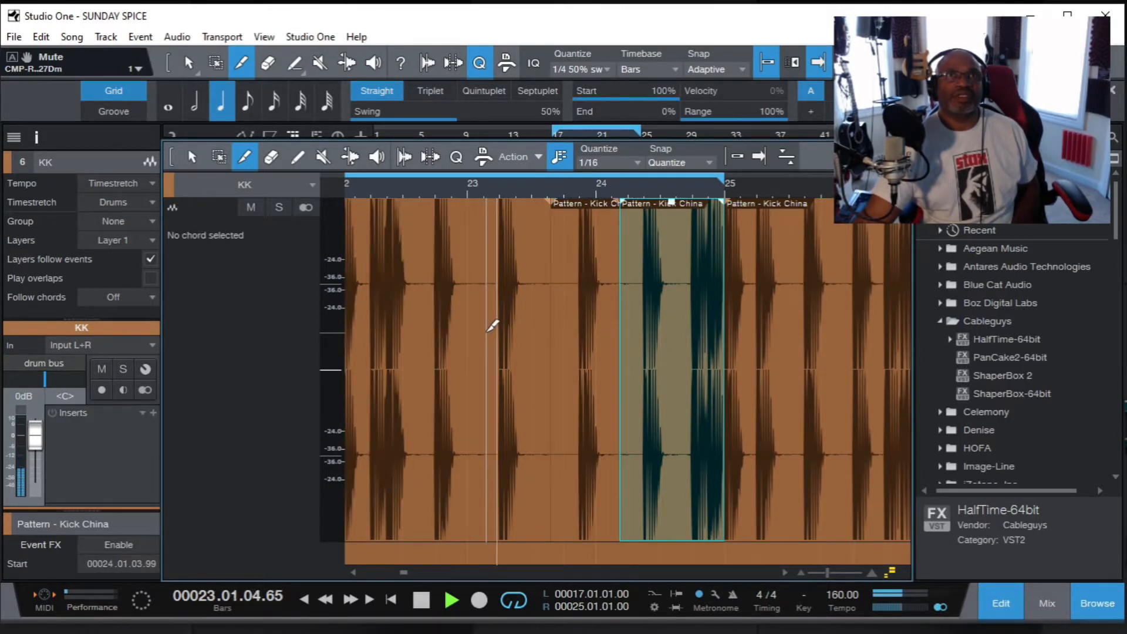
left_click(489, 326)
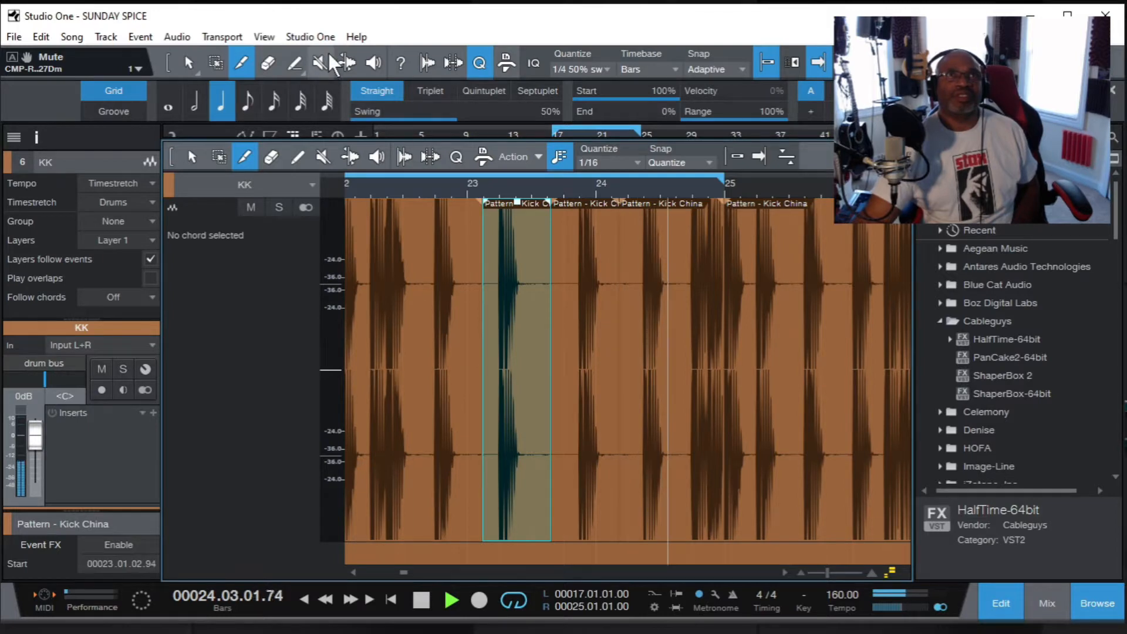
Mute the kick slice spanning the start of bar 24, and toggle the mute on the slice after it.
left_click(322, 158)
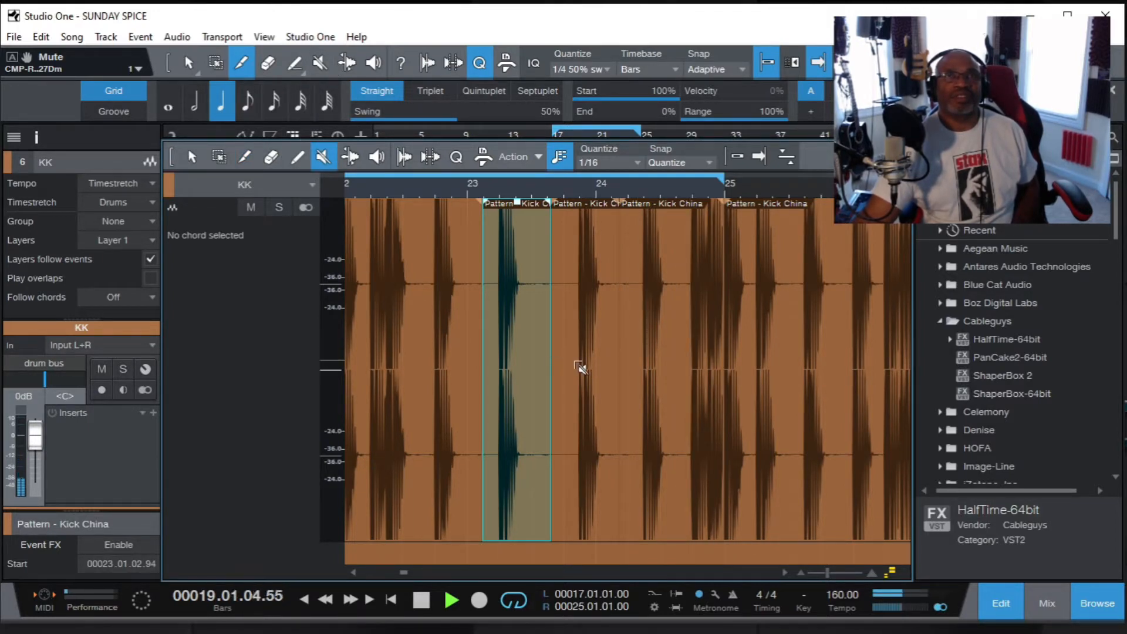
left_click(581, 368)
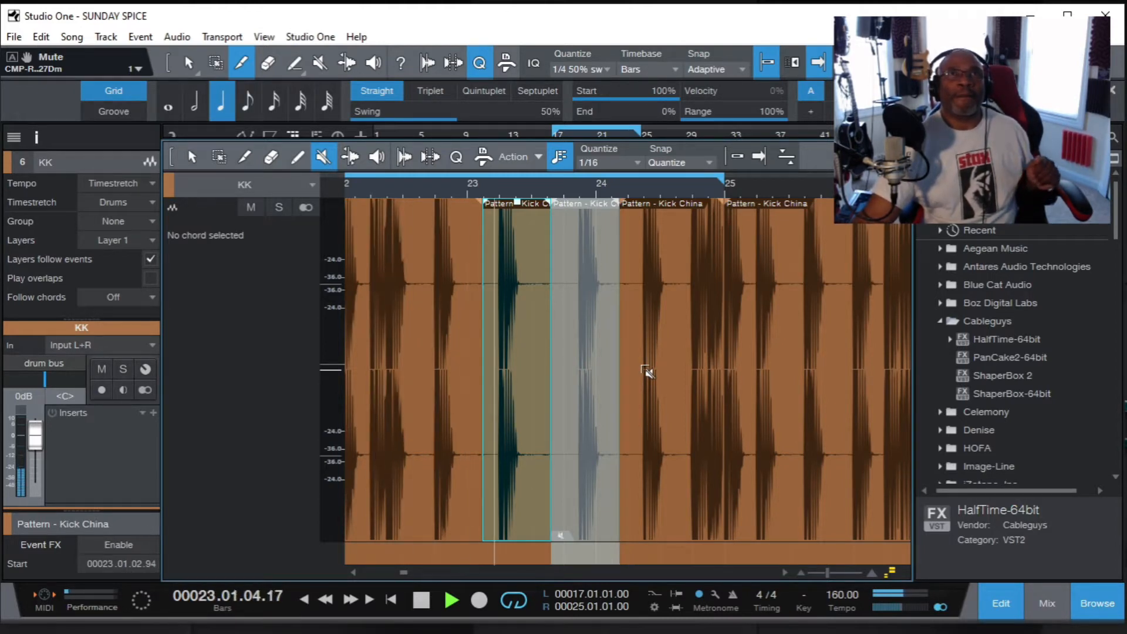
left_click(648, 384)
left_click(649, 384)
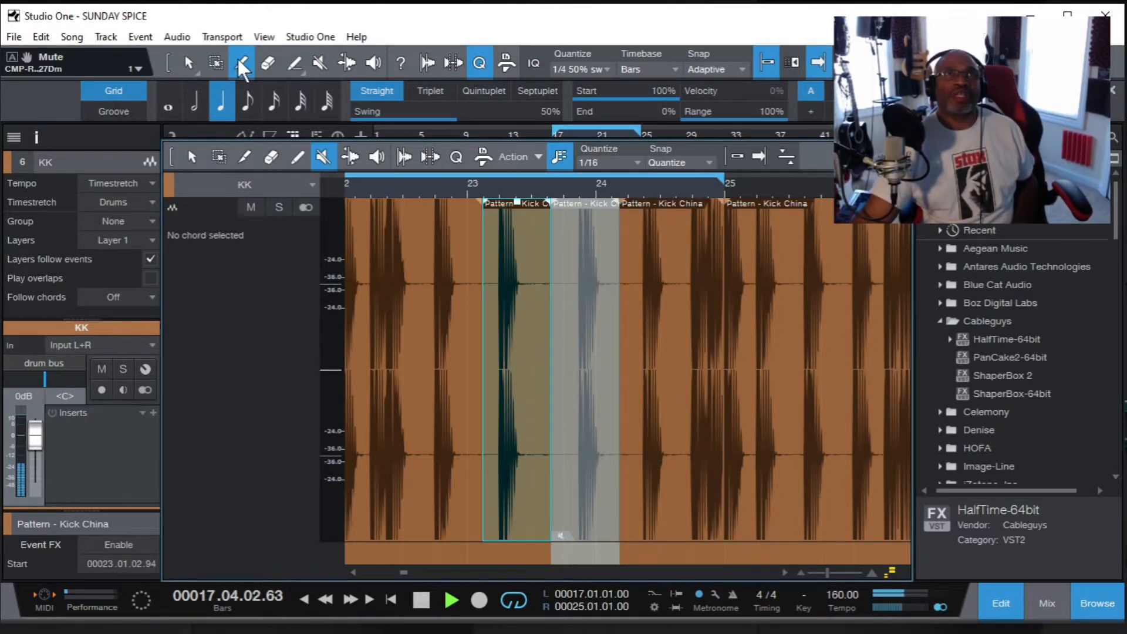
Split the bar 24 kick slice just before its final cluster of hits and mute the part ahead of the cut.
left_click(246, 159)
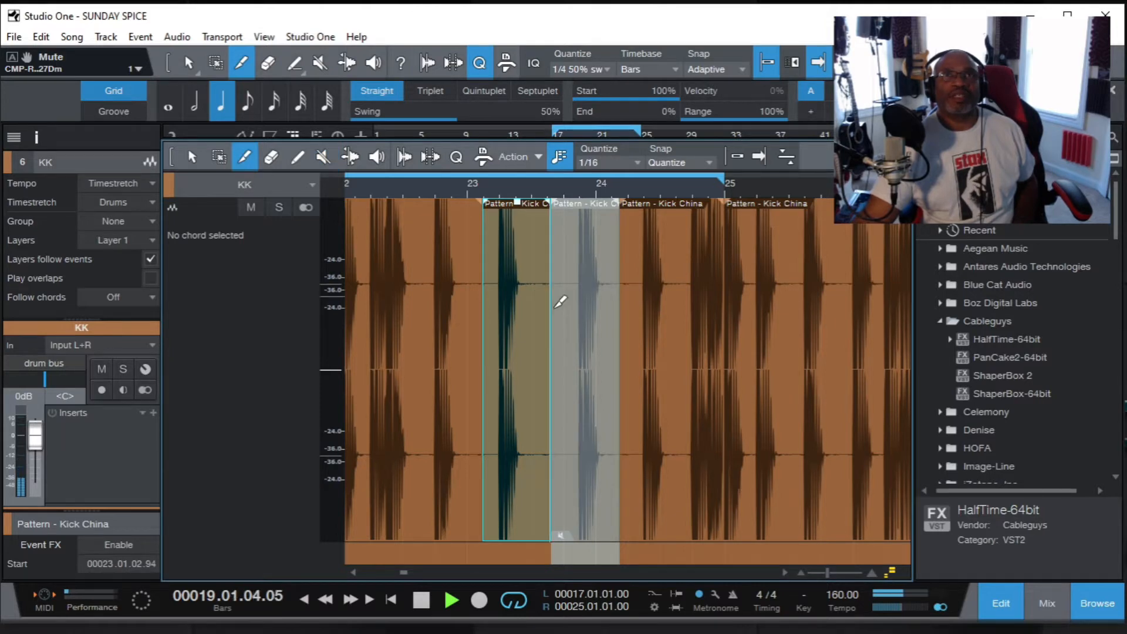
left_click(681, 350)
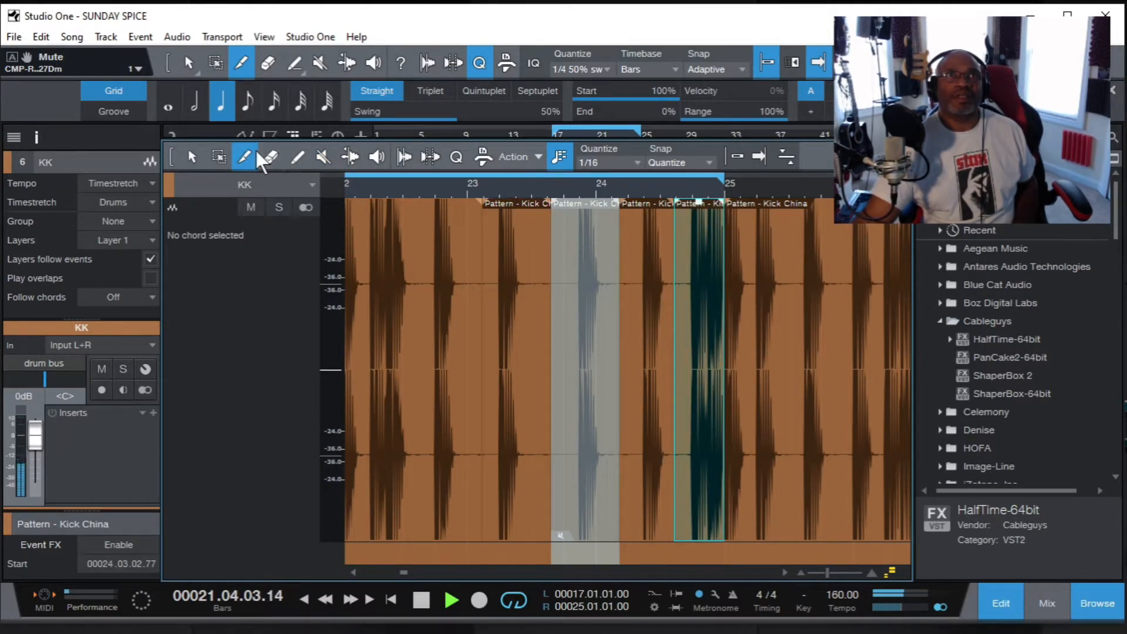
left_click(321, 157)
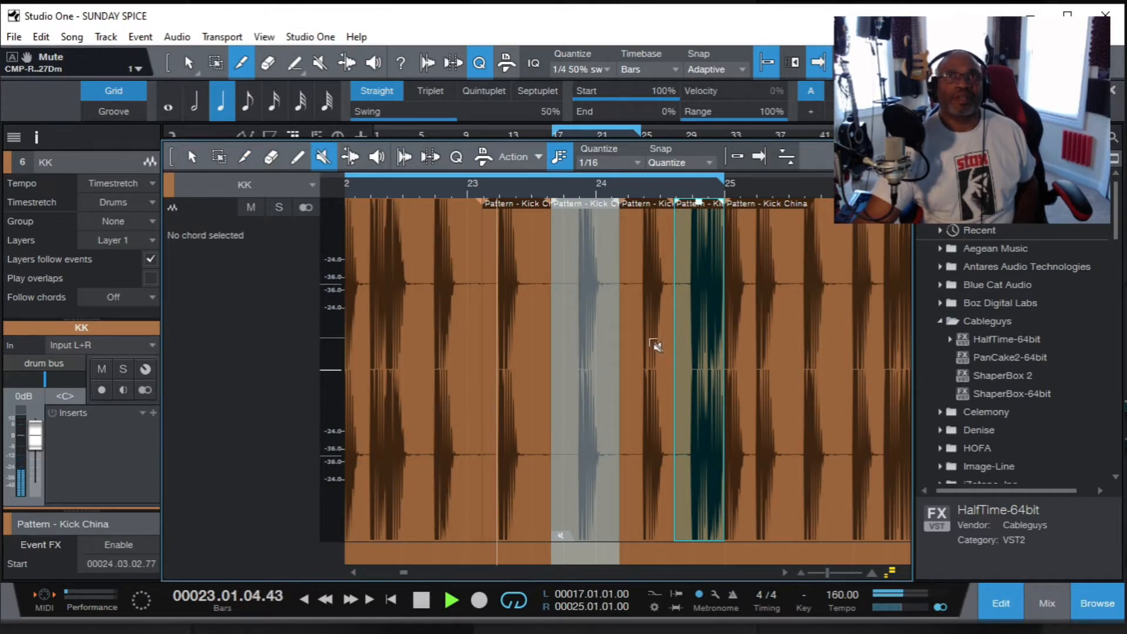
left_click(649, 352)
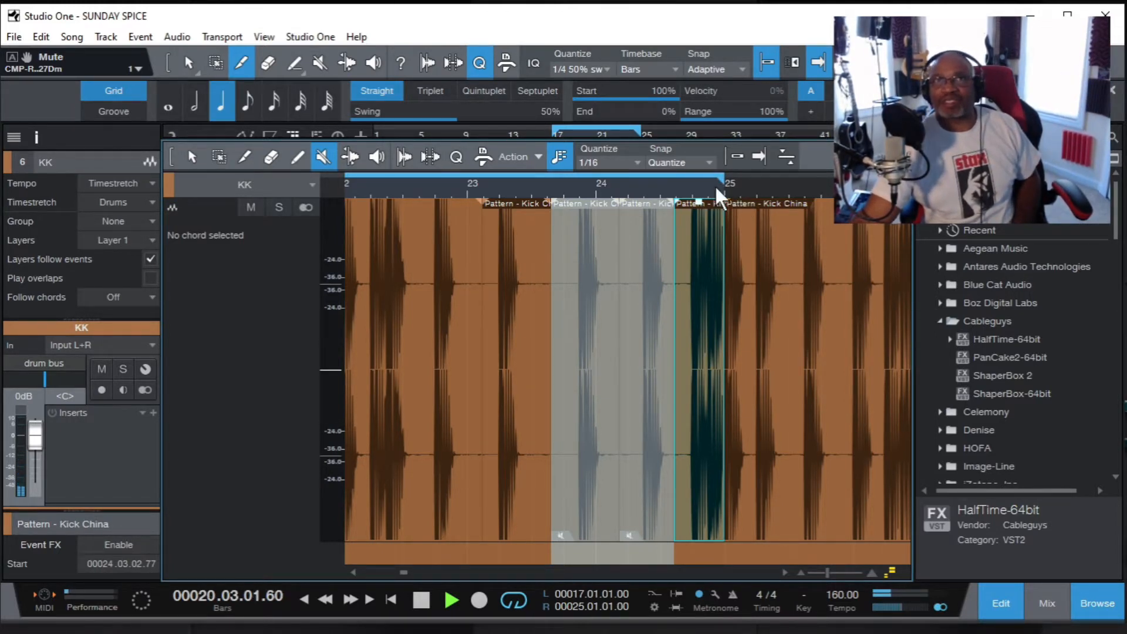
Stop playback, glance at the mixer, and close the kick editor to return to the arrangement.
left_click(425, 601)
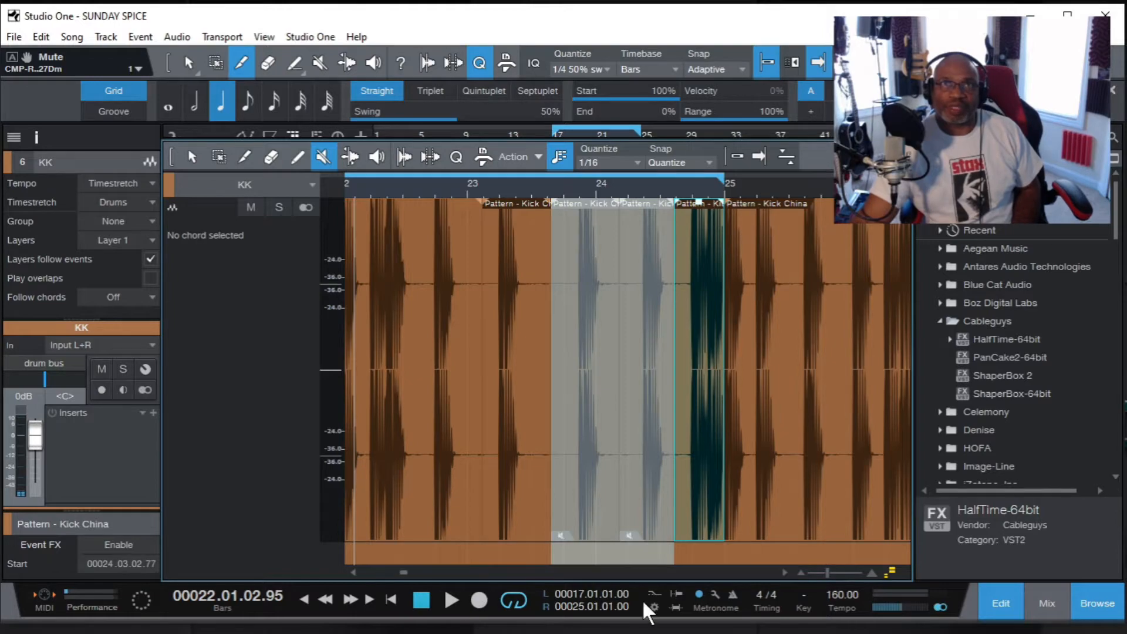
left_click(1036, 601)
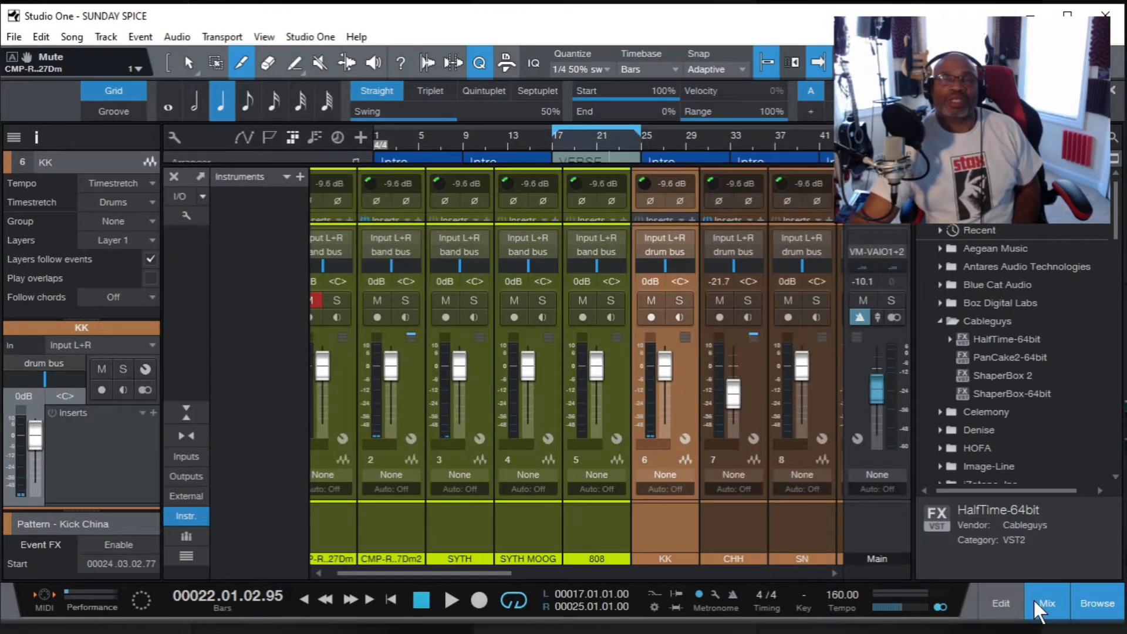
left_click(1044, 600)
left_click(999, 594)
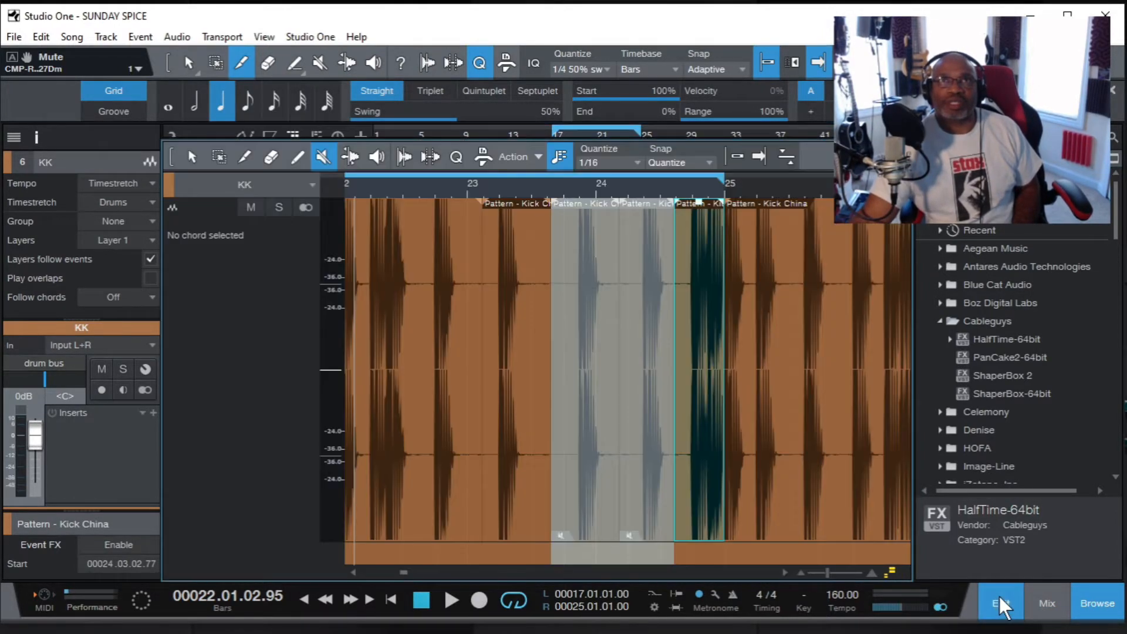
left_click(999, 597)
left_click(999, 596)
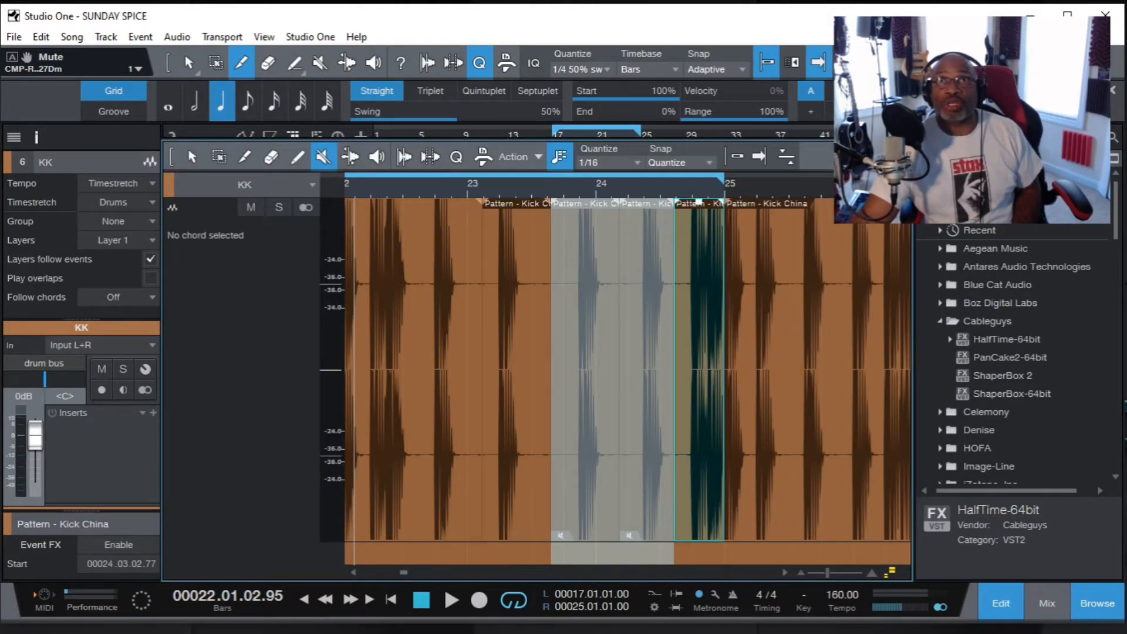
key("F2")
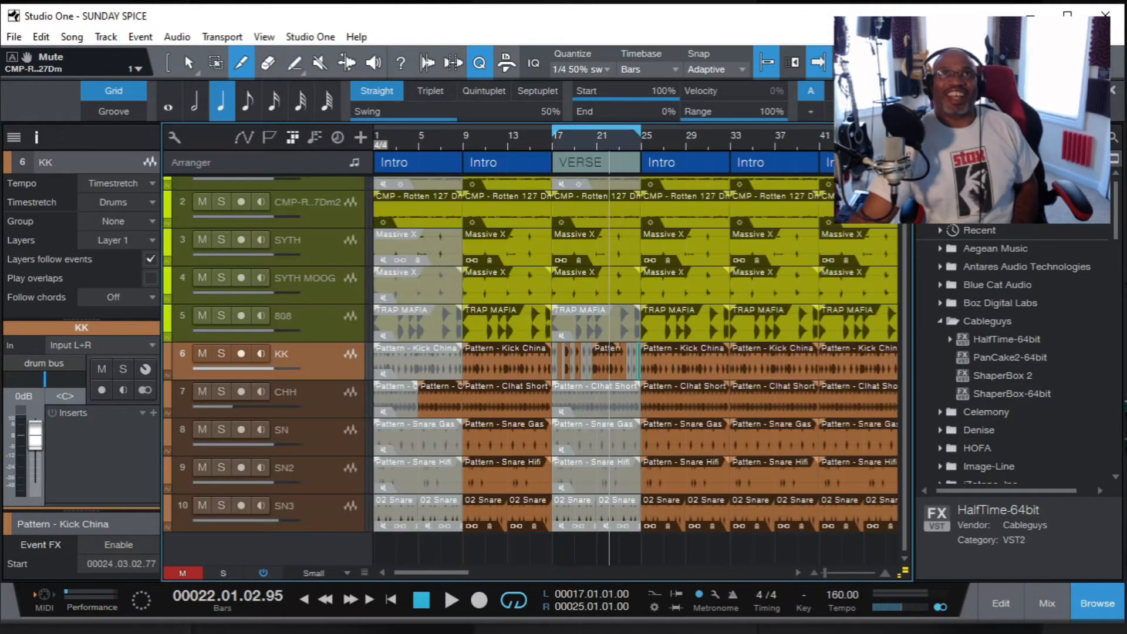
Save the song and play the arrangement from bar 1 with the Arrow tool active.
left_click(13, 36)
left_click(34, 213)
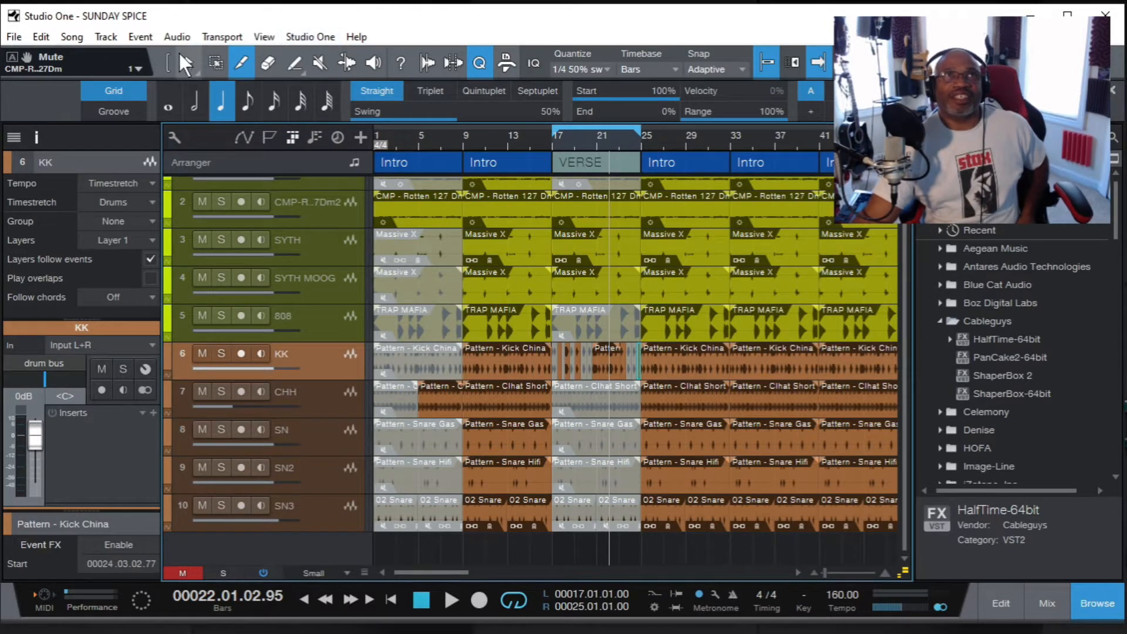
left_click(186, 61)
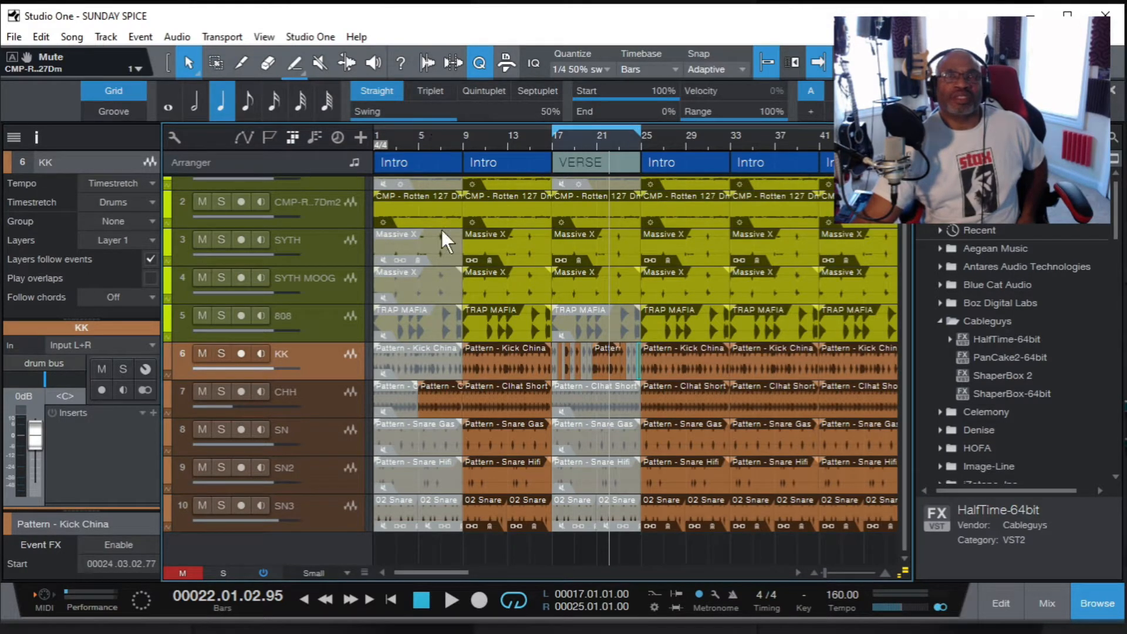
left_click(389, 597)
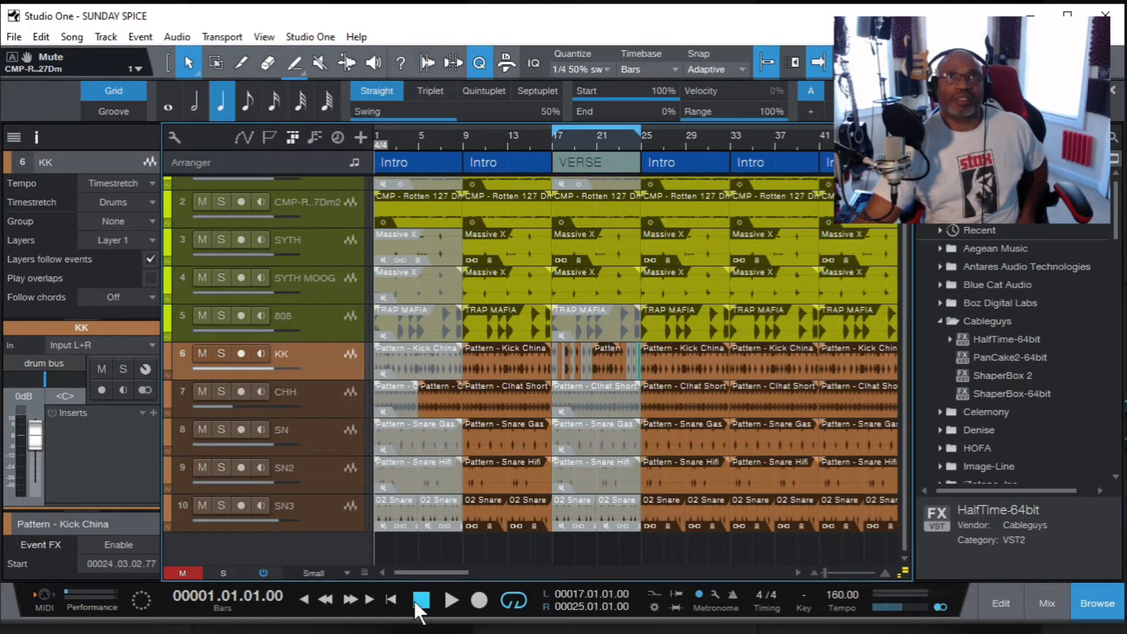
left_click(452, 597)
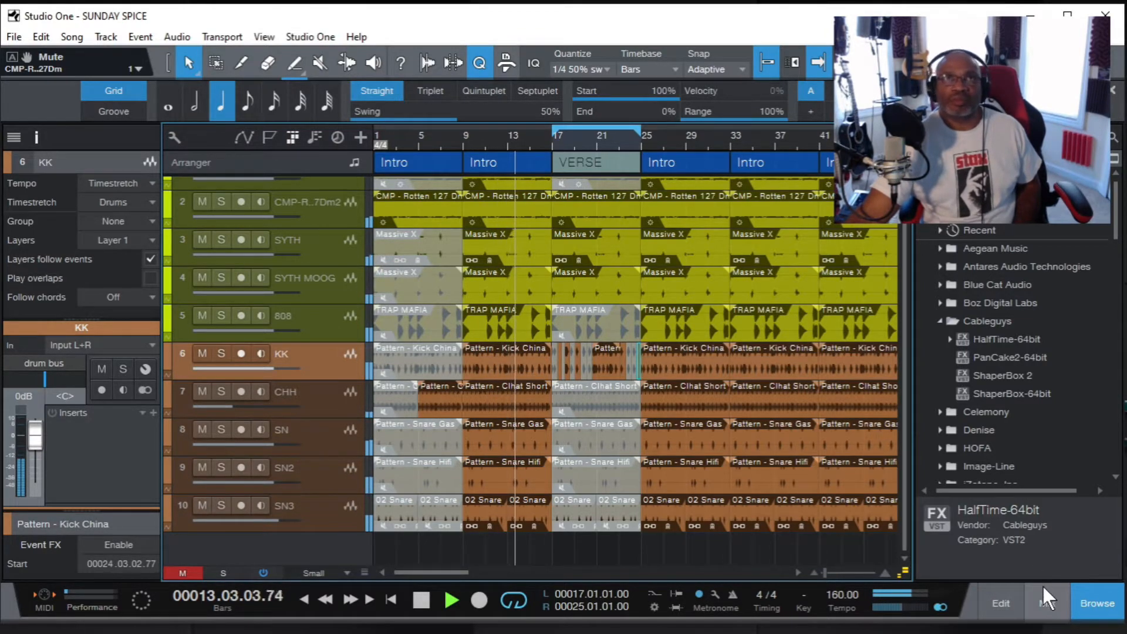
Look over the instrument channels in the mixer during playback and return to the arrangement.
left_click(1043, 601)
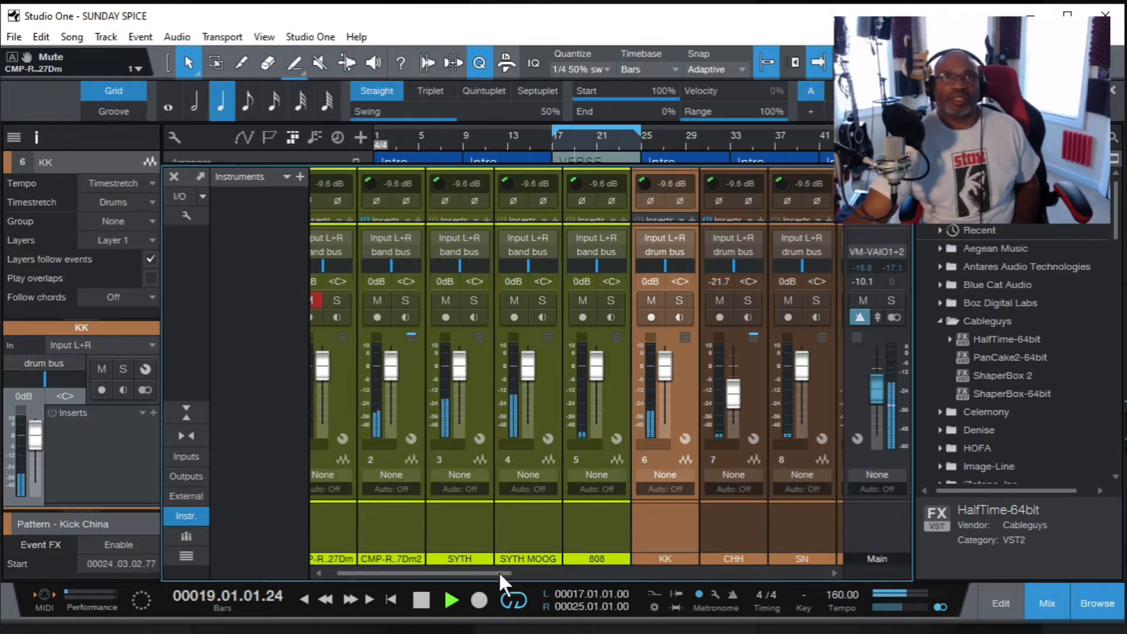
left_click_drag(499, 571, 732, 624)
left_click(1041, 598)
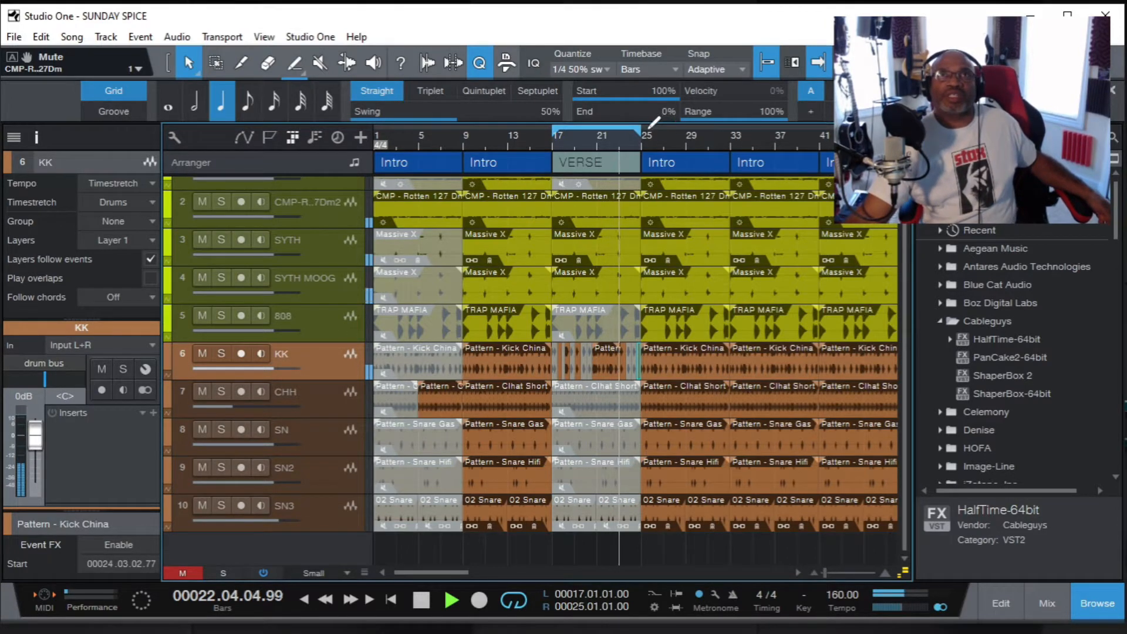
Extend the end of the loop range to bar 41 and stop playback near the start of the last Intro section.
left_click_drag(640, 135, 824, 137)
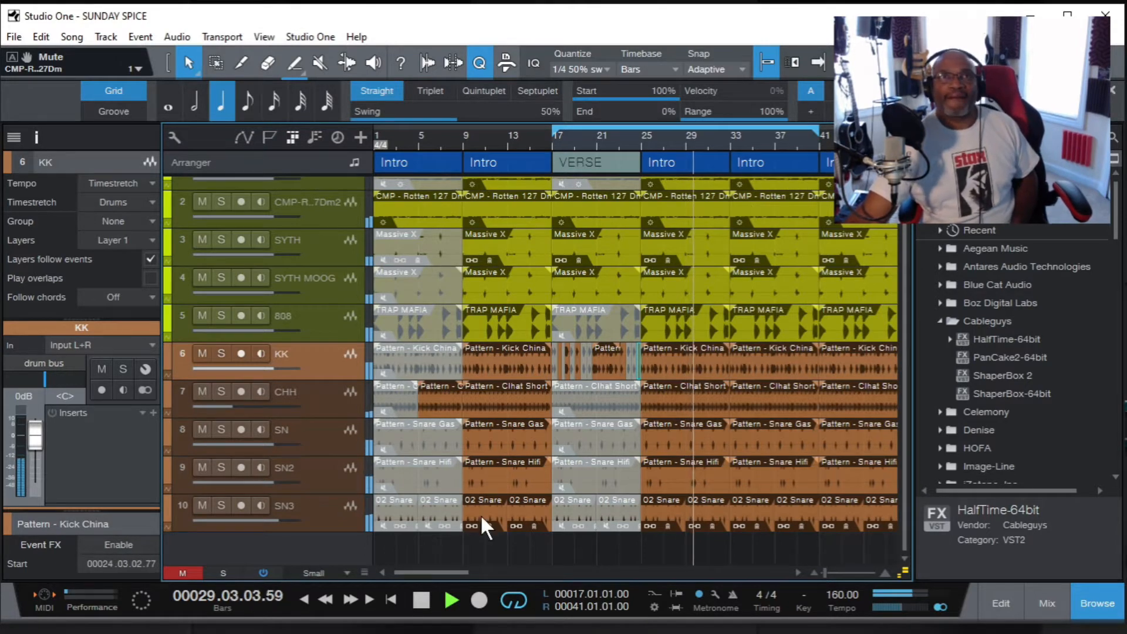
left_click_drag(460, 568, 488, 576)
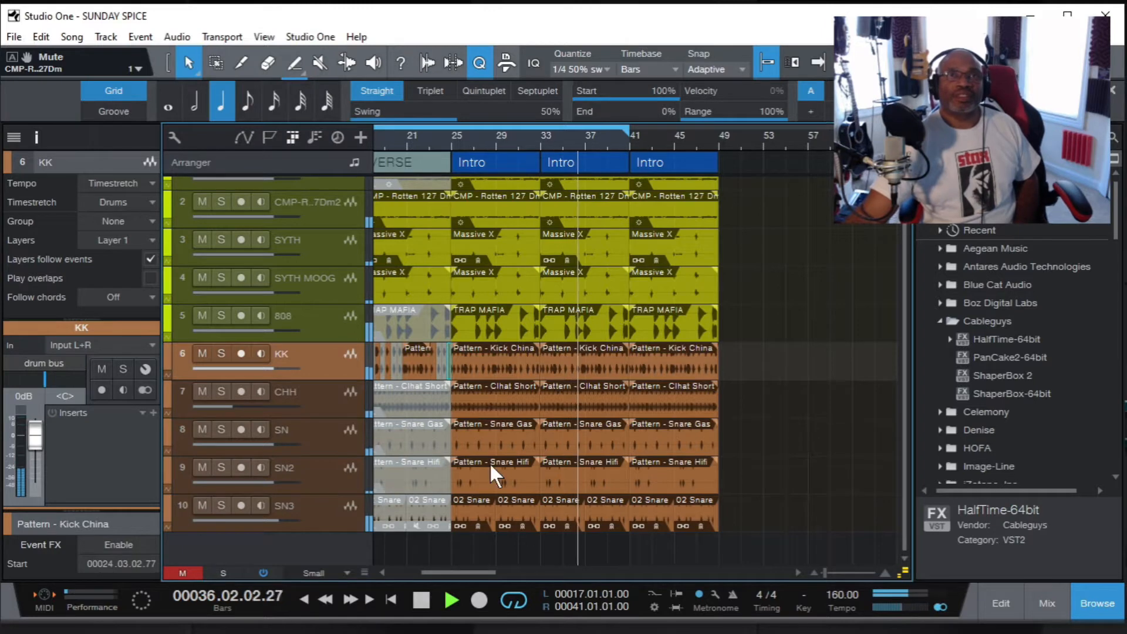
left_click(420, 600)
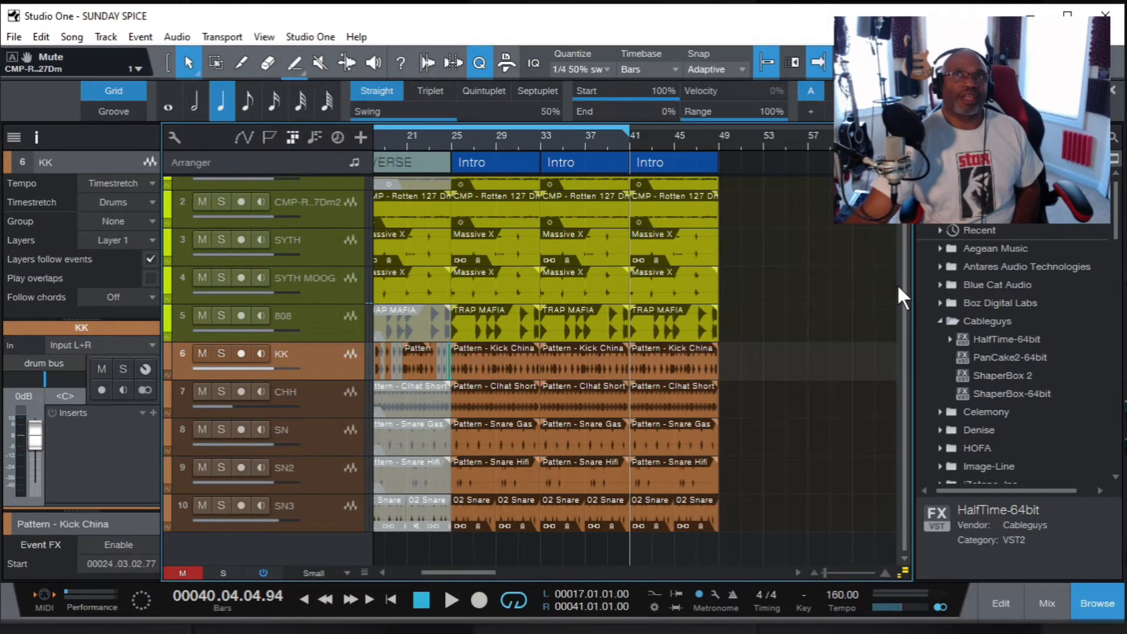
Mute the track 1 CMP - Rotten 127 Dm event and the 808 event in the Intro section at bar 41.
left_click_drag(900, 284, 904, 255)
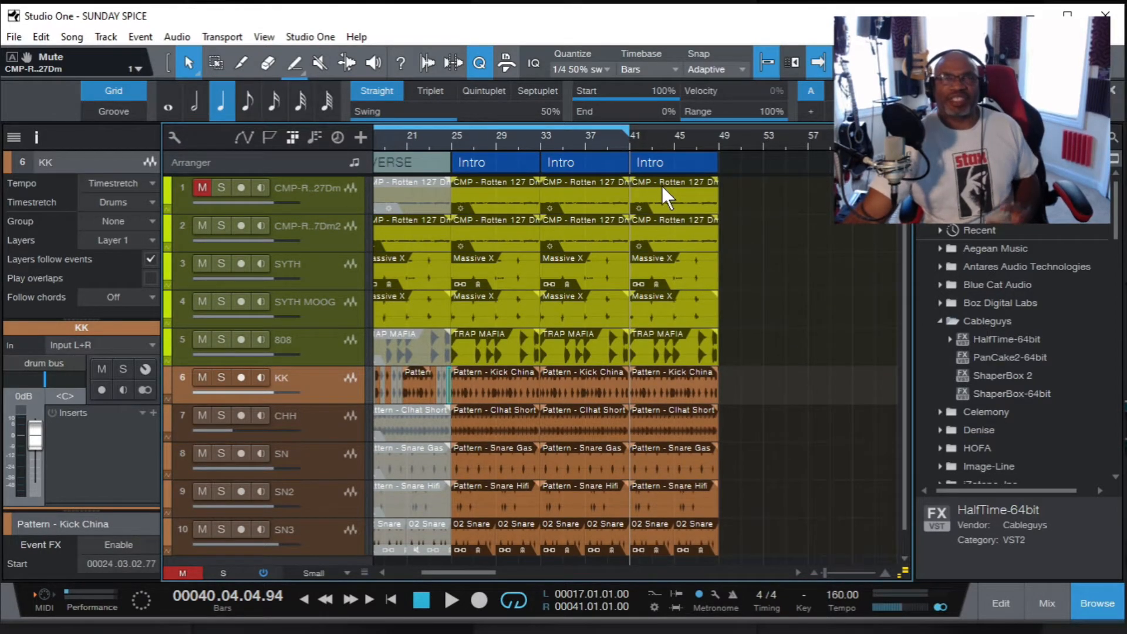
left_click(319, 61)
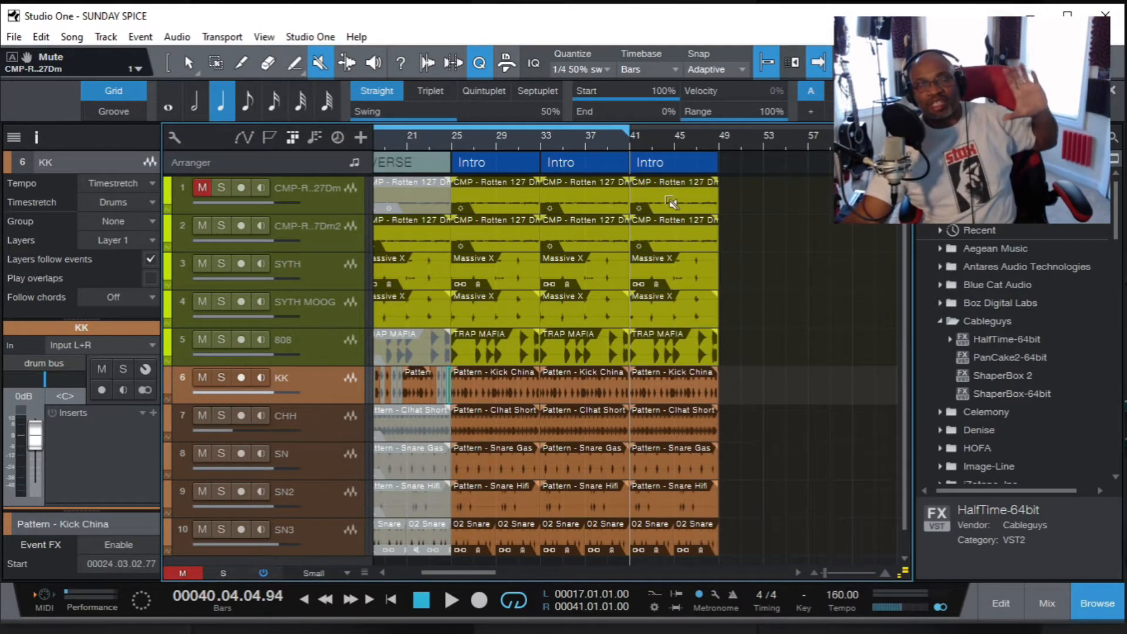
left_click(671, 203)
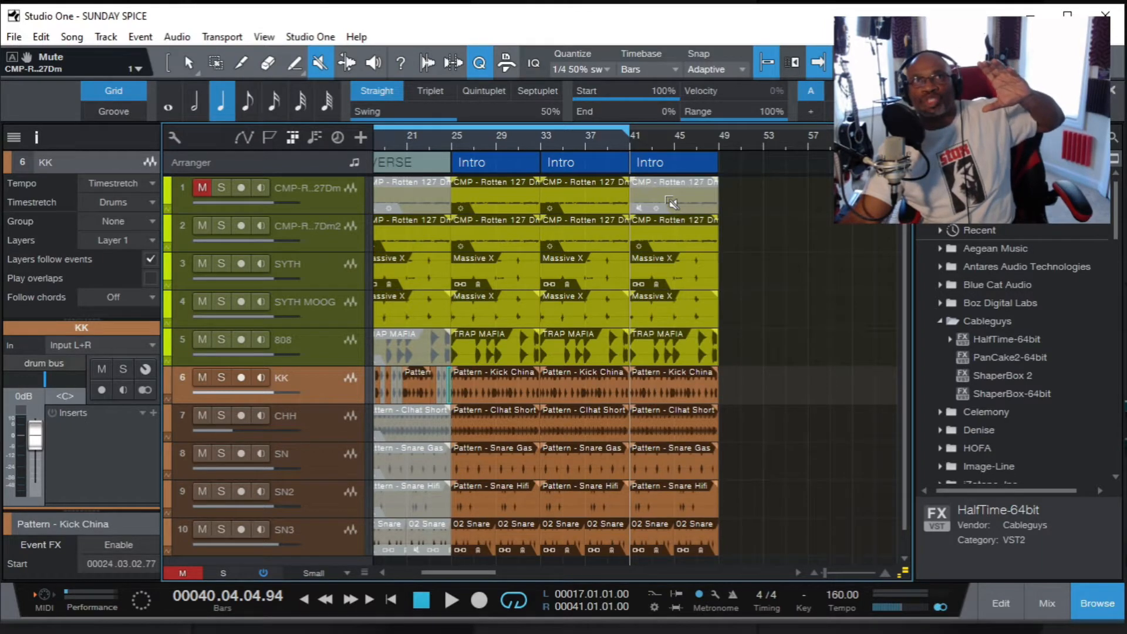
left_click(671, 352)
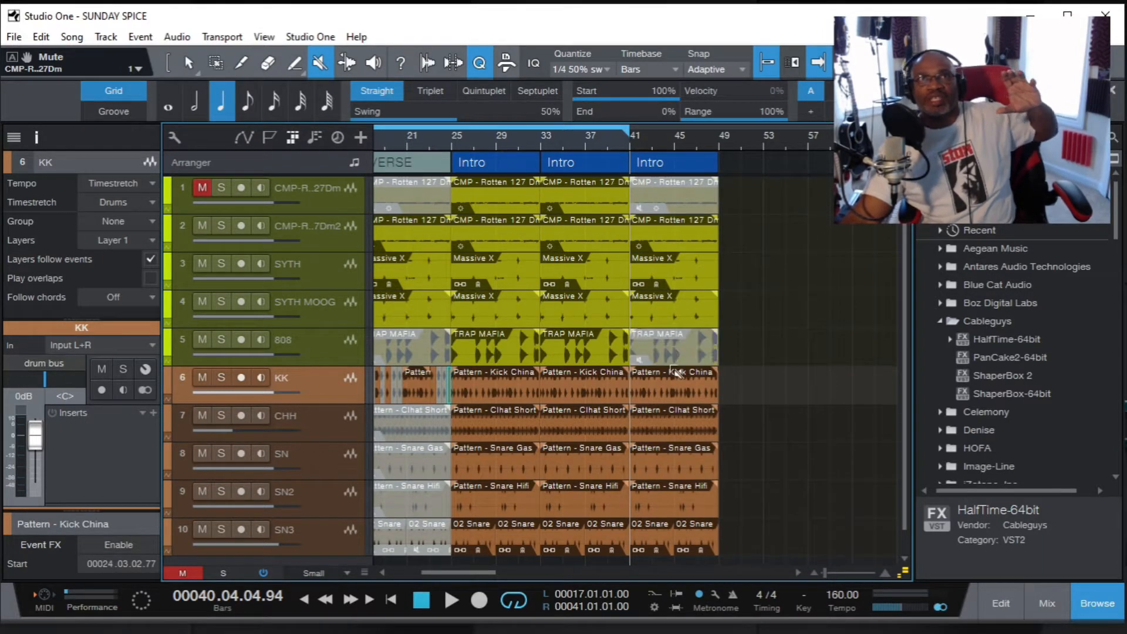
left_click(188, 61)
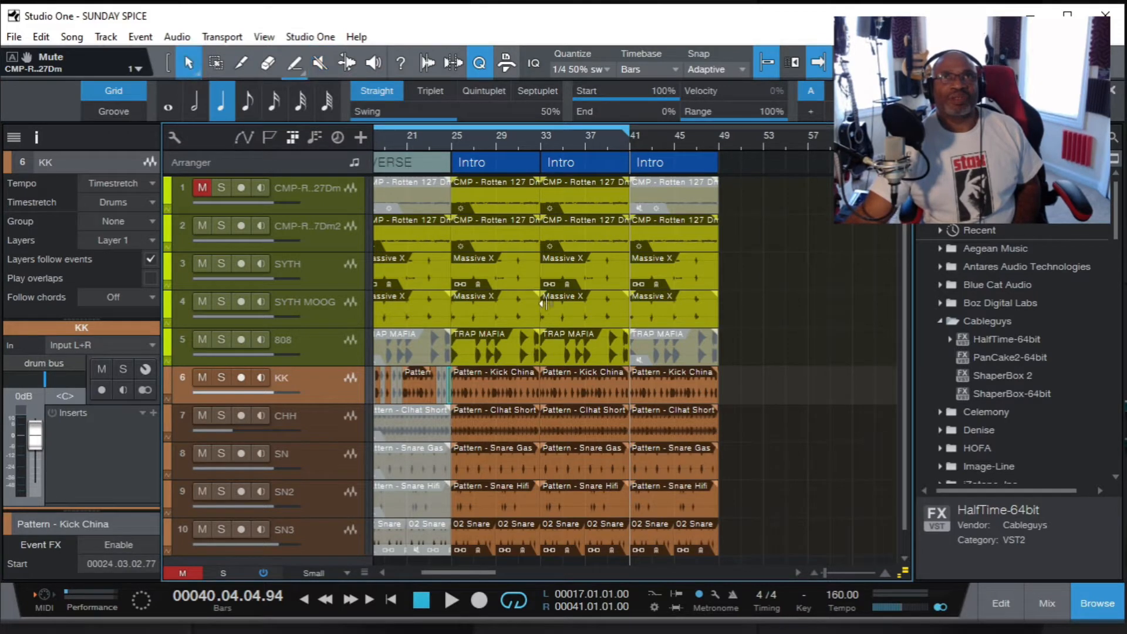
Mute the CHH, SN, SN2 and both SN3 events in the Intro section at bar 41.
left_click(667, 389)
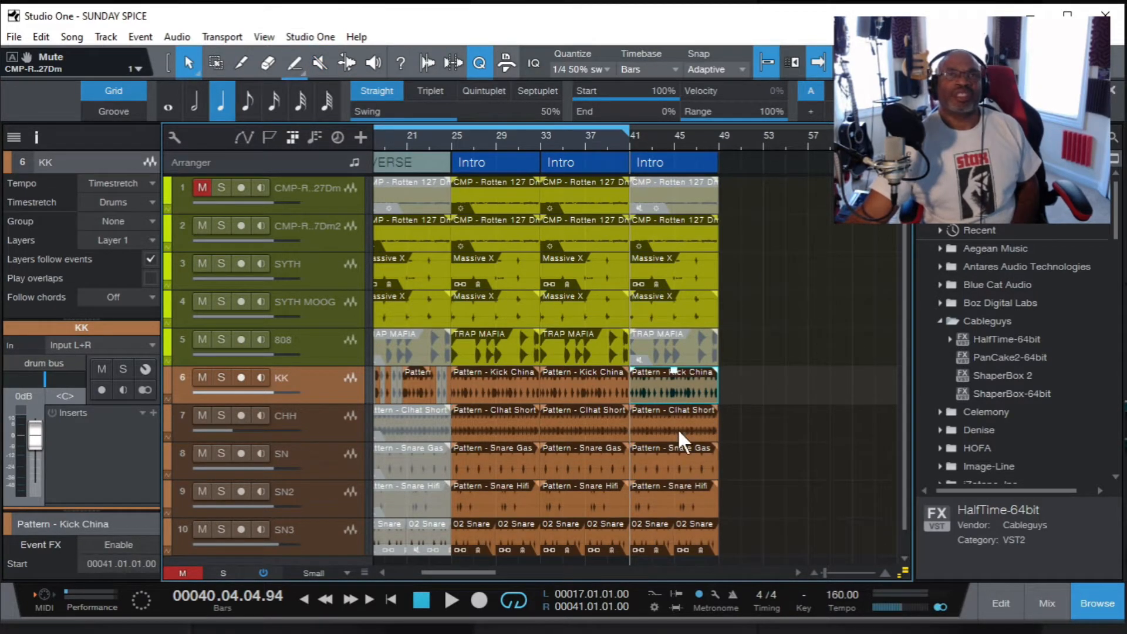
mouse_move(480, 569)
left_mouse_down()
mouse_move(452, 568)
mouse_move(464, 572)
left_mouse_up()
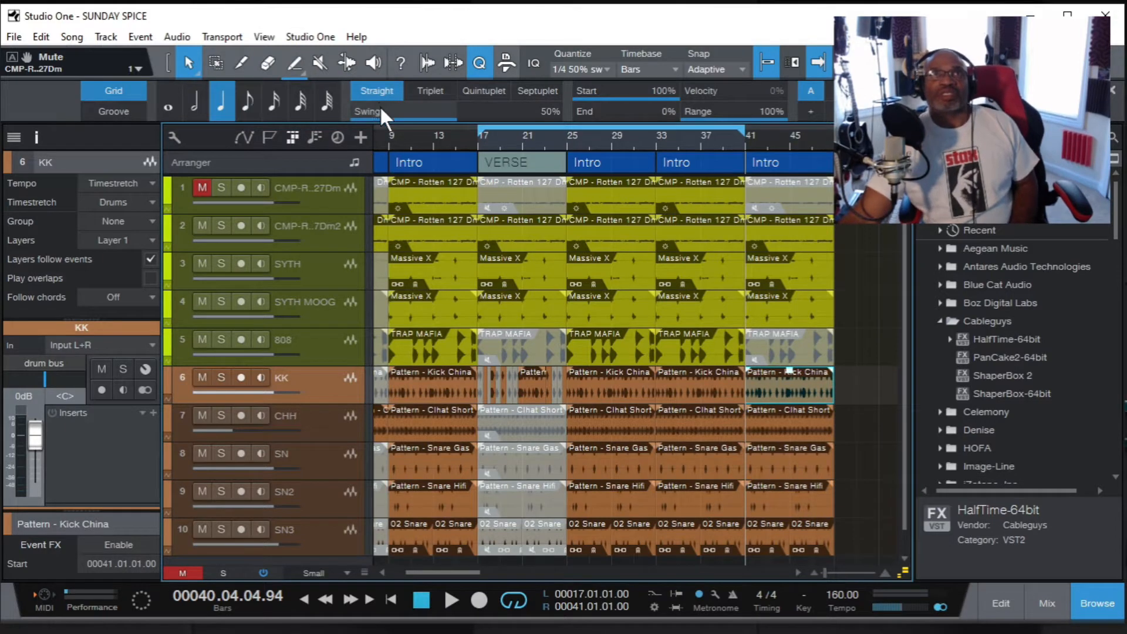
left_click(319, 54)
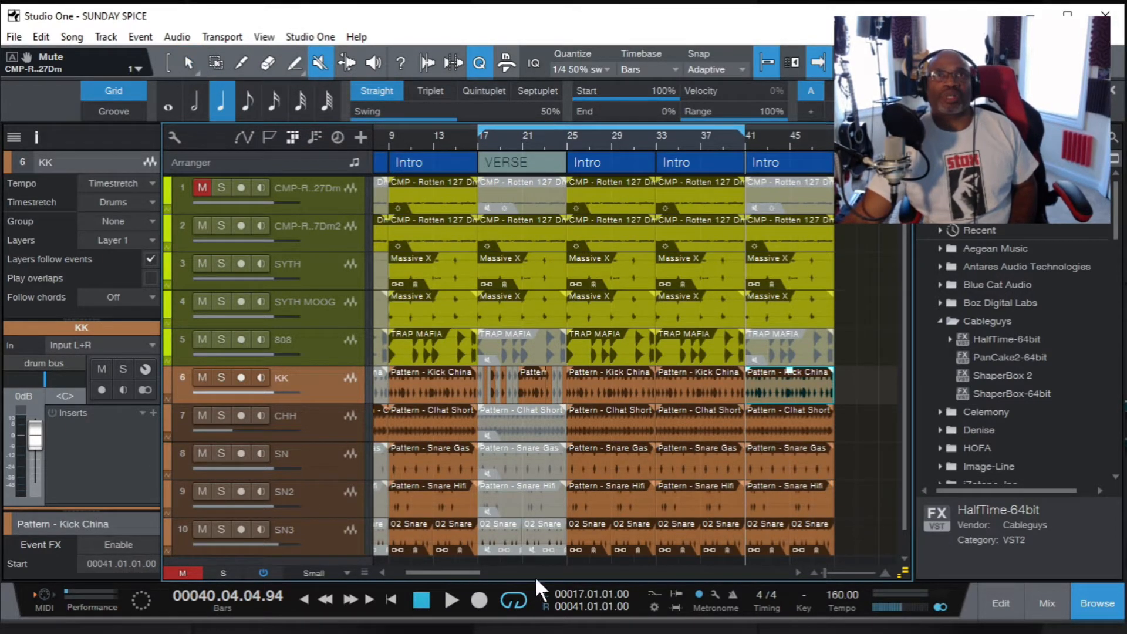
left_click(783, 419)
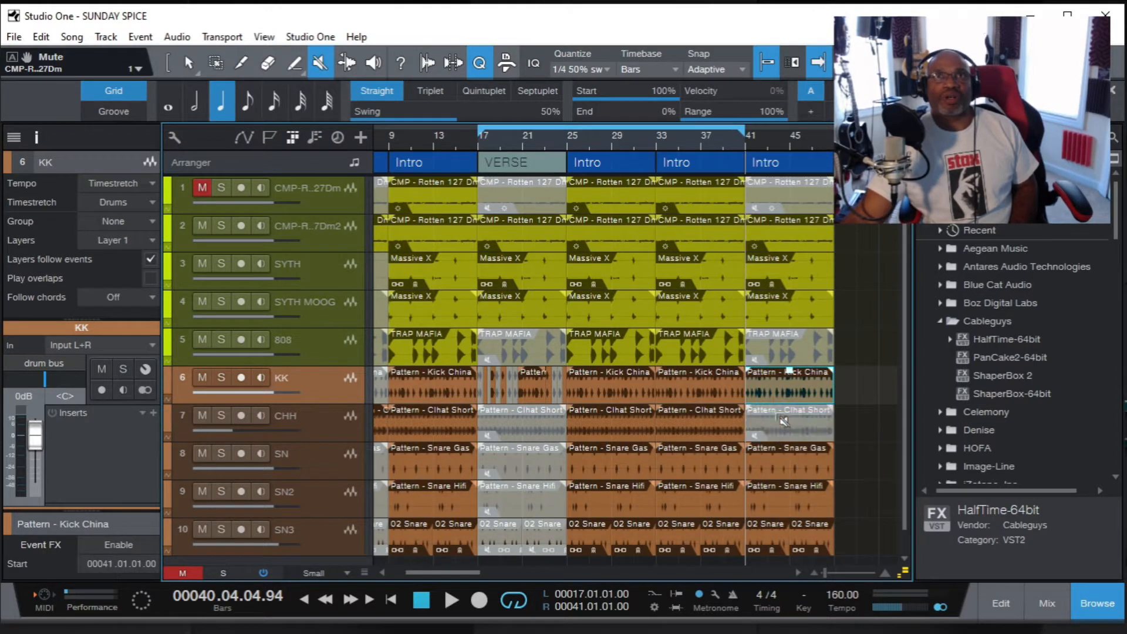
left_click(785, 464)
left_click(784, 502)
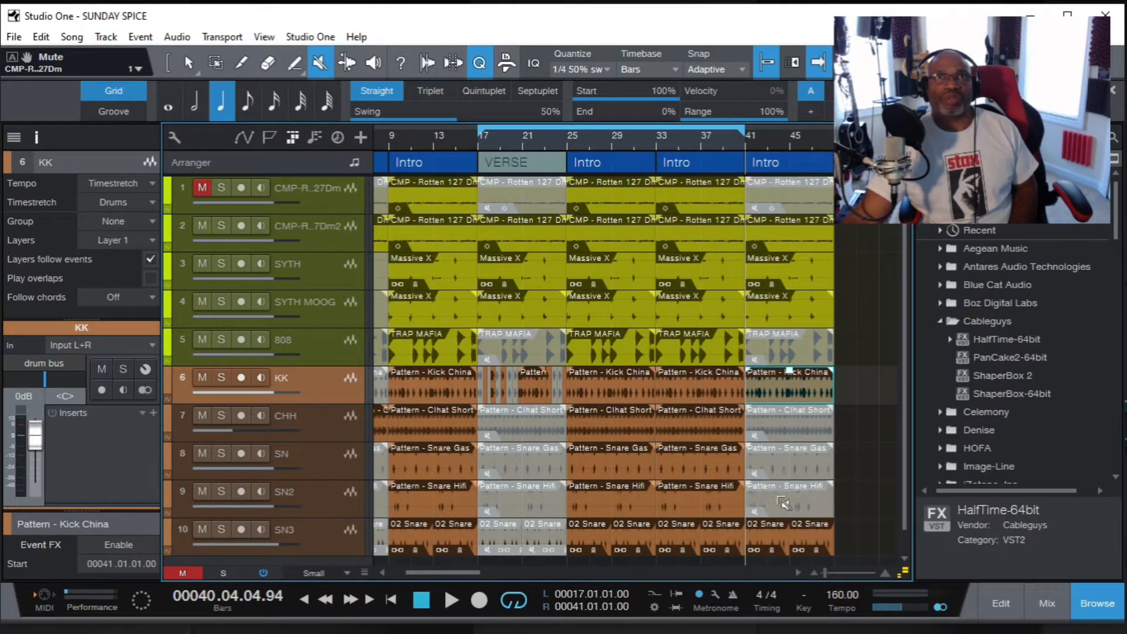
left_click(782, 541)
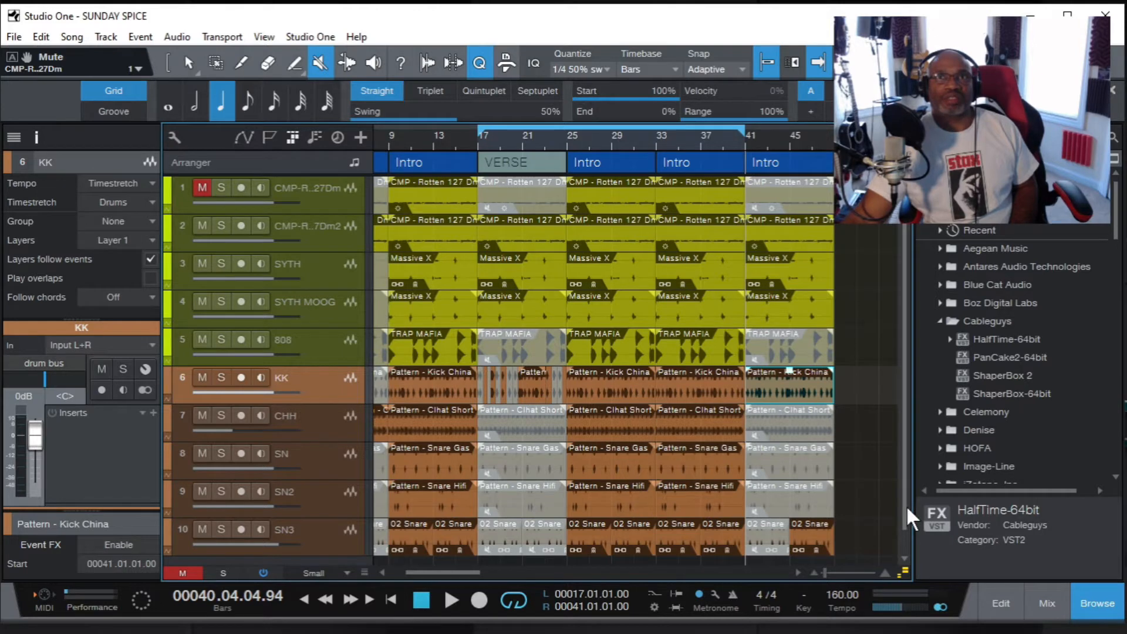
scroll(906, 505, "down", 1)
left_click(823, 515)
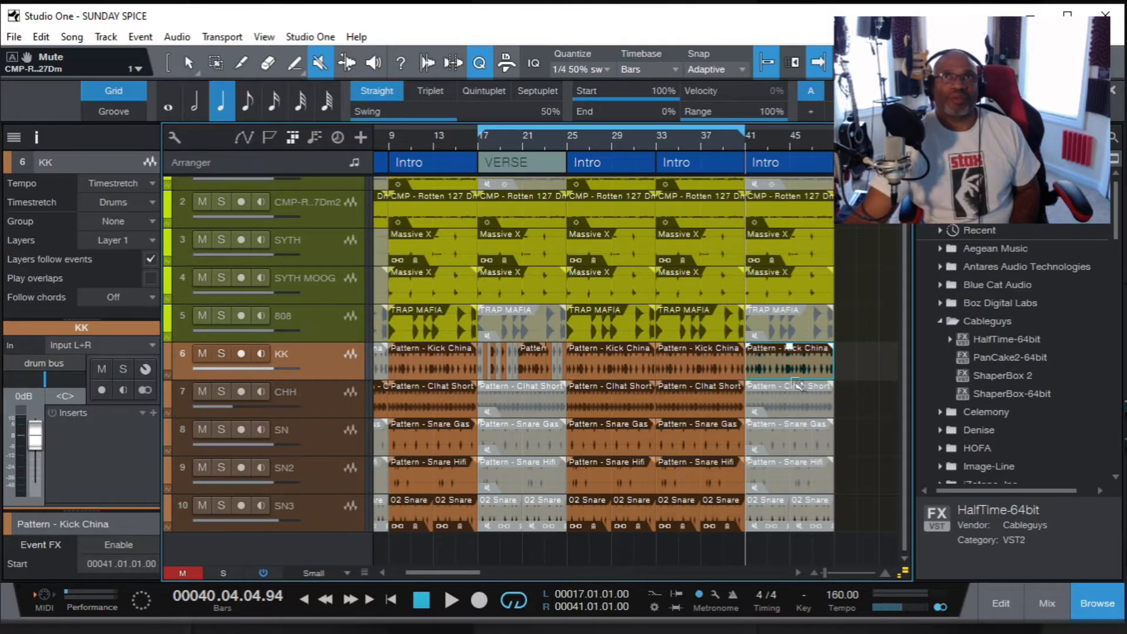
Delete the Pattern - Kick China event at bar 41 on the KK track.
right_click(790, 351)
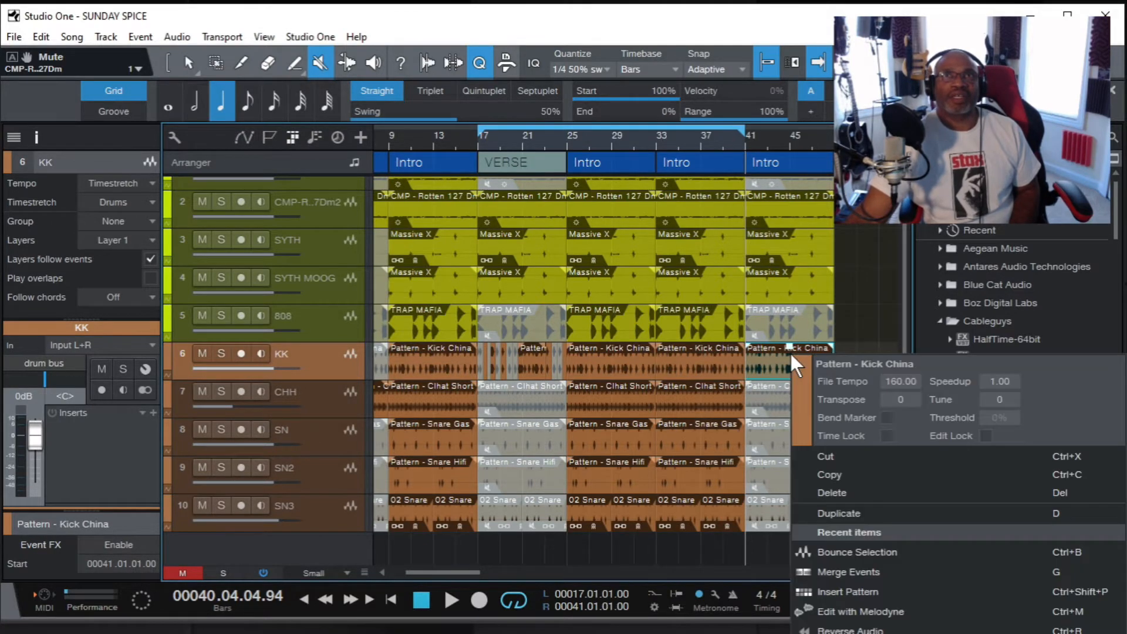
left_click(835, 481)
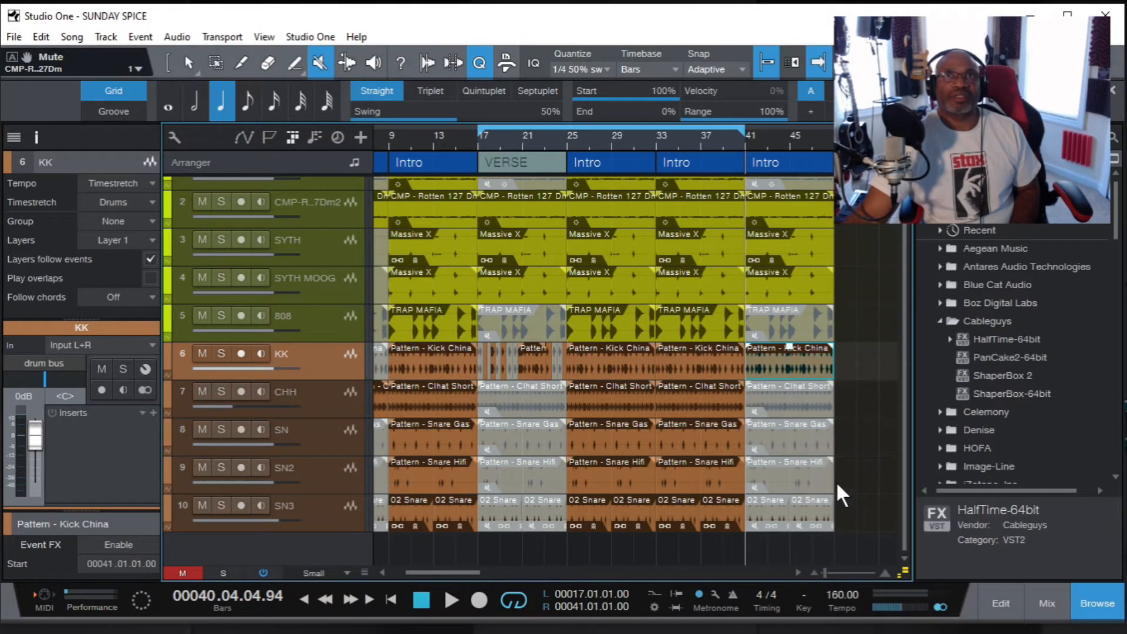
left_click(188, 63)
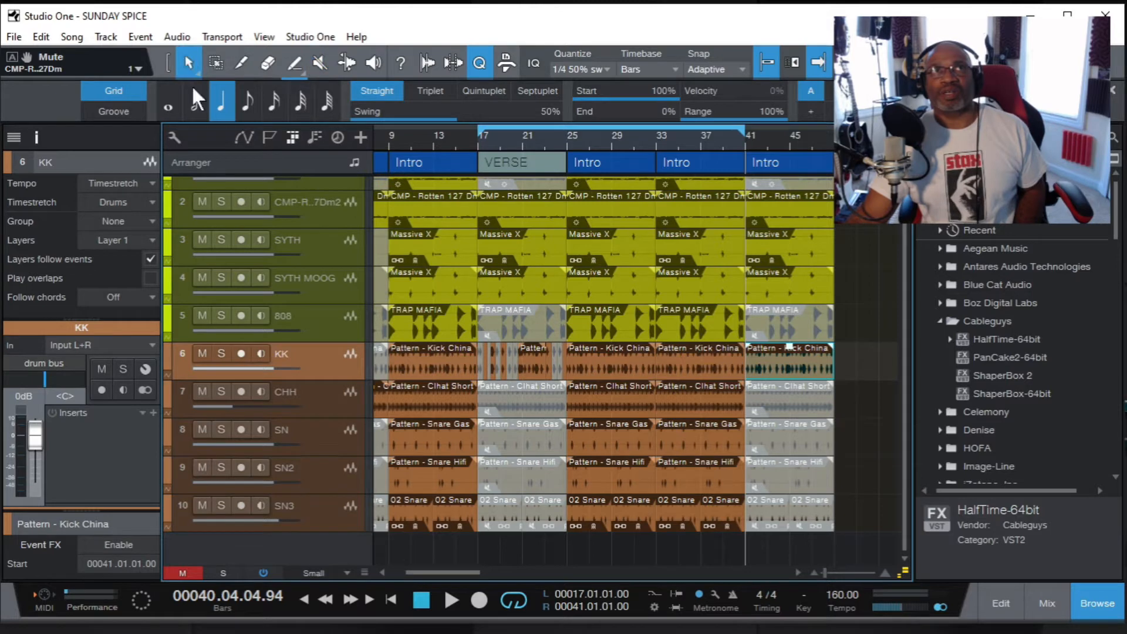
left_click(849, 359)
left_click(787, 350)
right_click(787, 350)
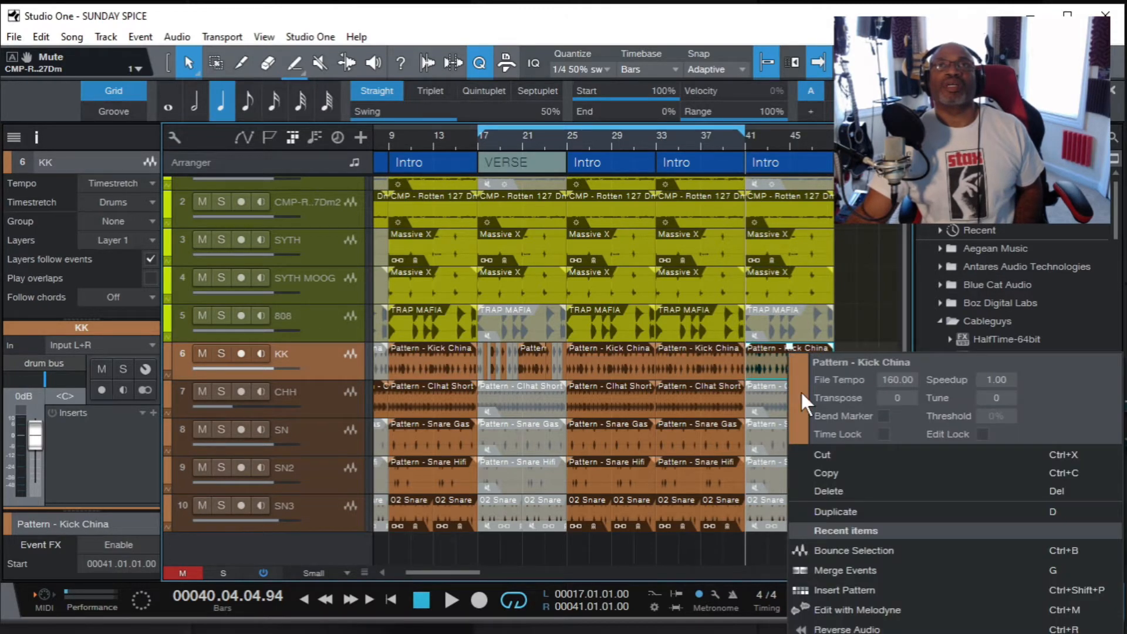
left_click(828, 490)
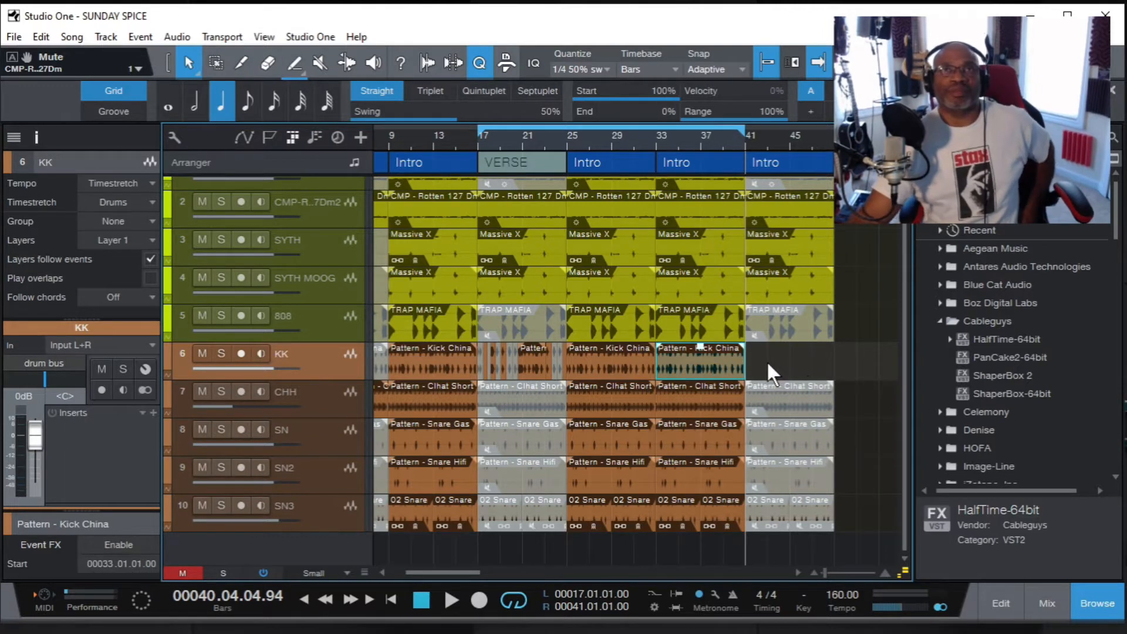
Try to select the VERSE kick slices from bar 17 to bar 25, and undo the move of the last slice.
left_click(533, 356)
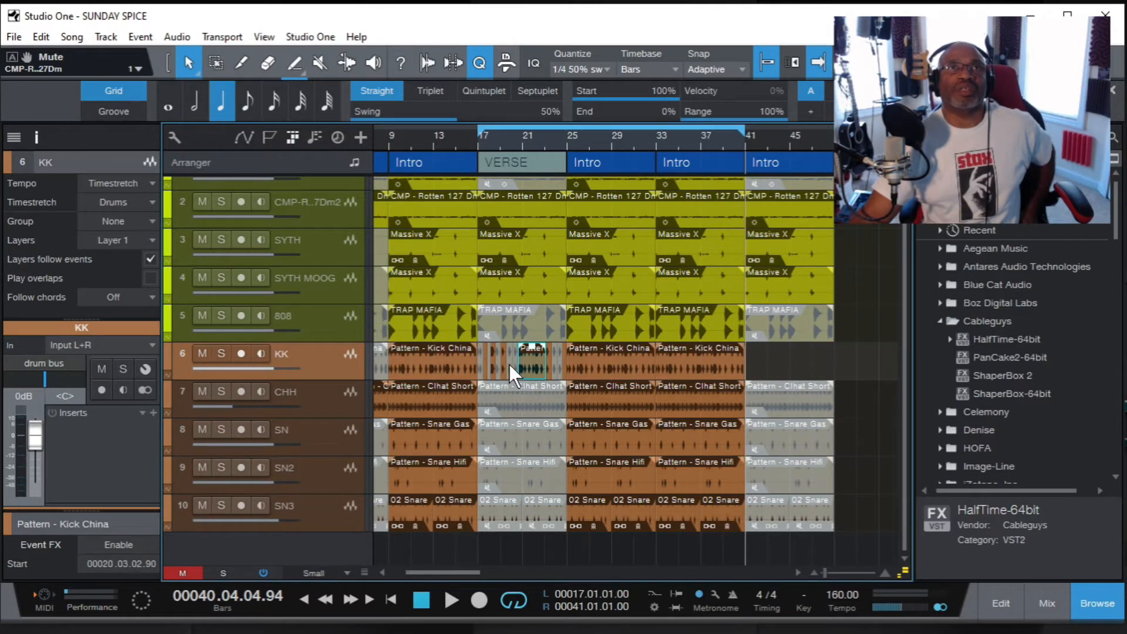
left_click_drag(549, 133, 558, 277)
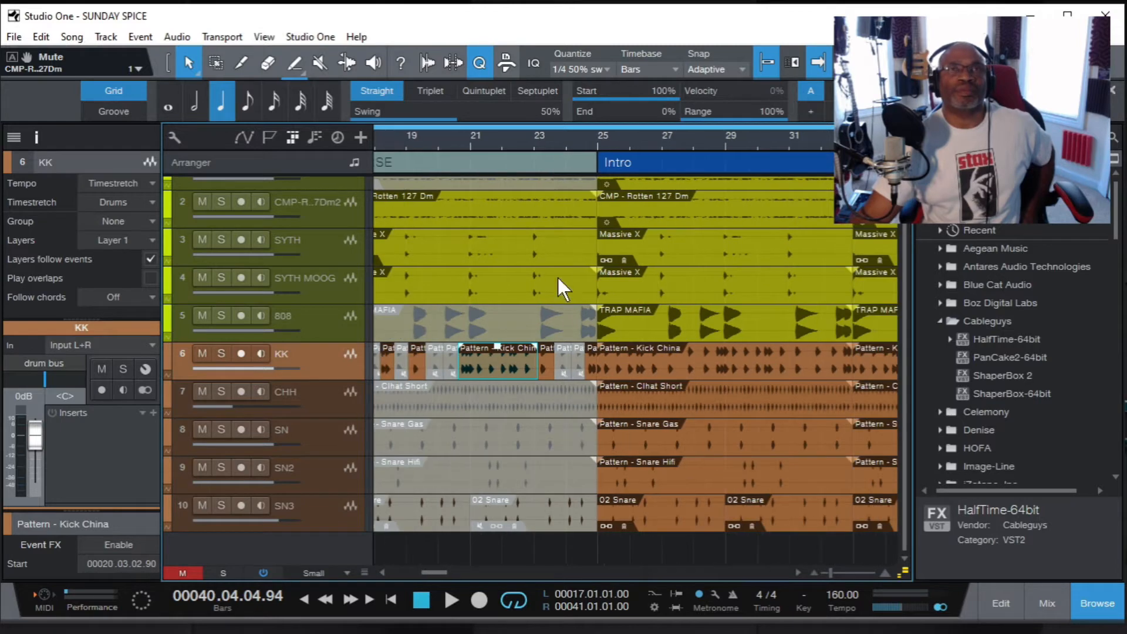
left_click_drag(436, 569, 429, 573)
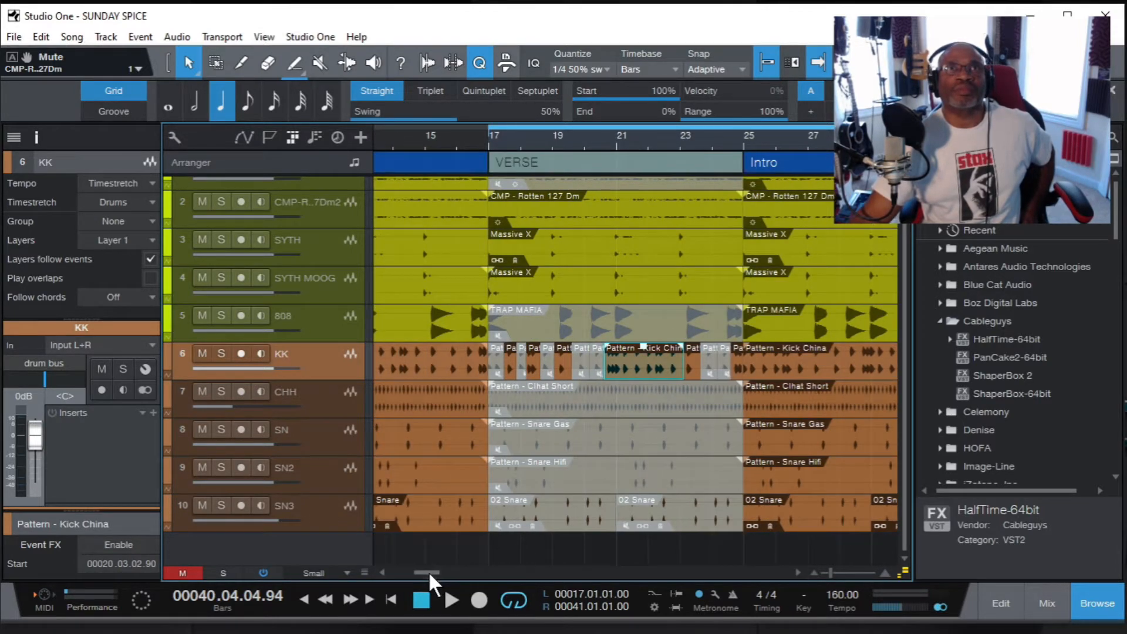
left_click(494, 354)
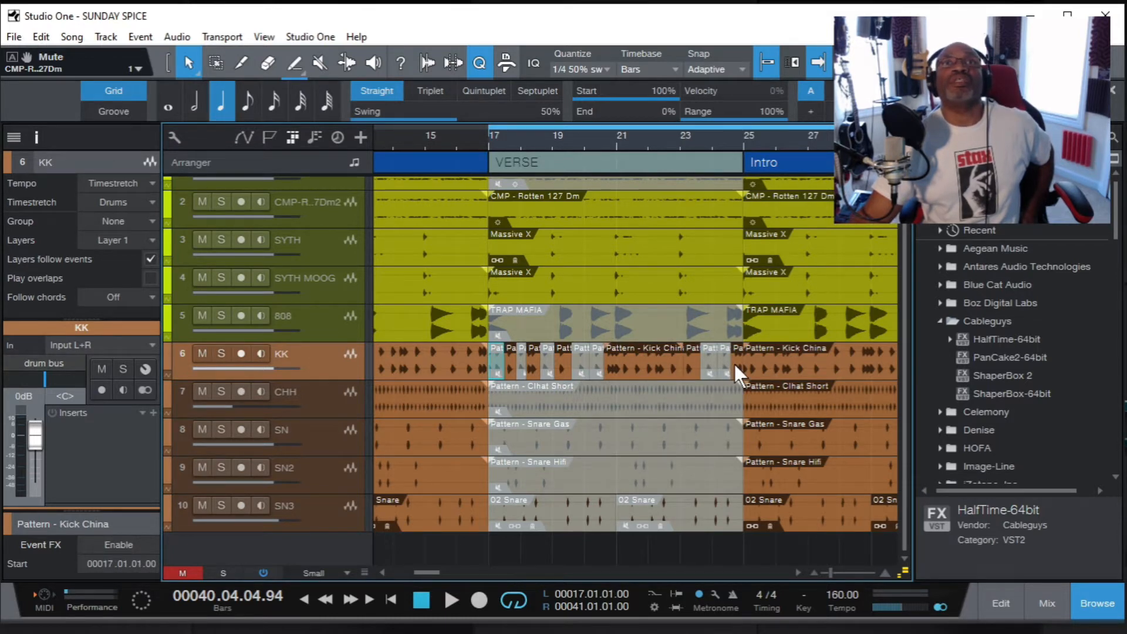
mouse_move(738, 364)
left_mouse_down()
mouse_move(720, 368)
mouse_move(737, 372)
left_mouse_up()
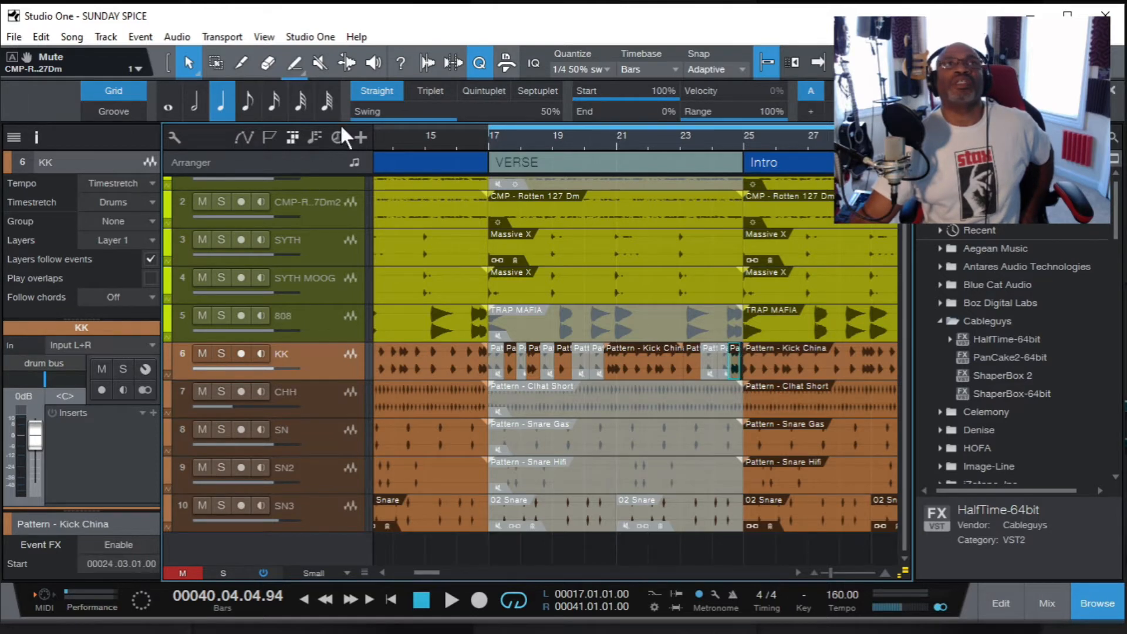
left_click(38, 37)
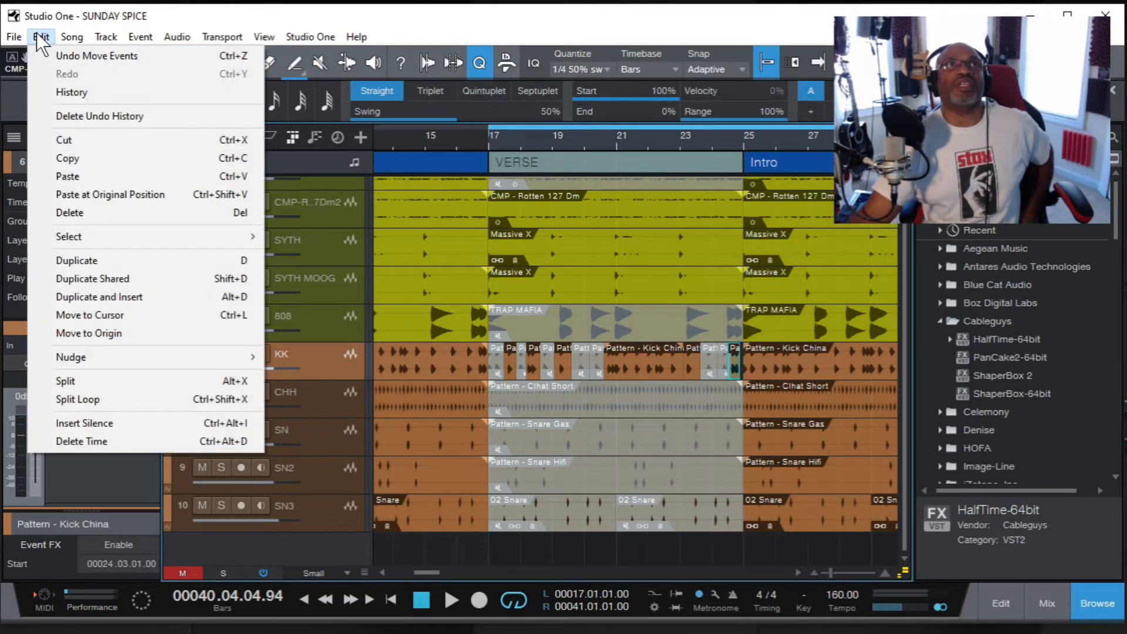
left_click(93, 54)
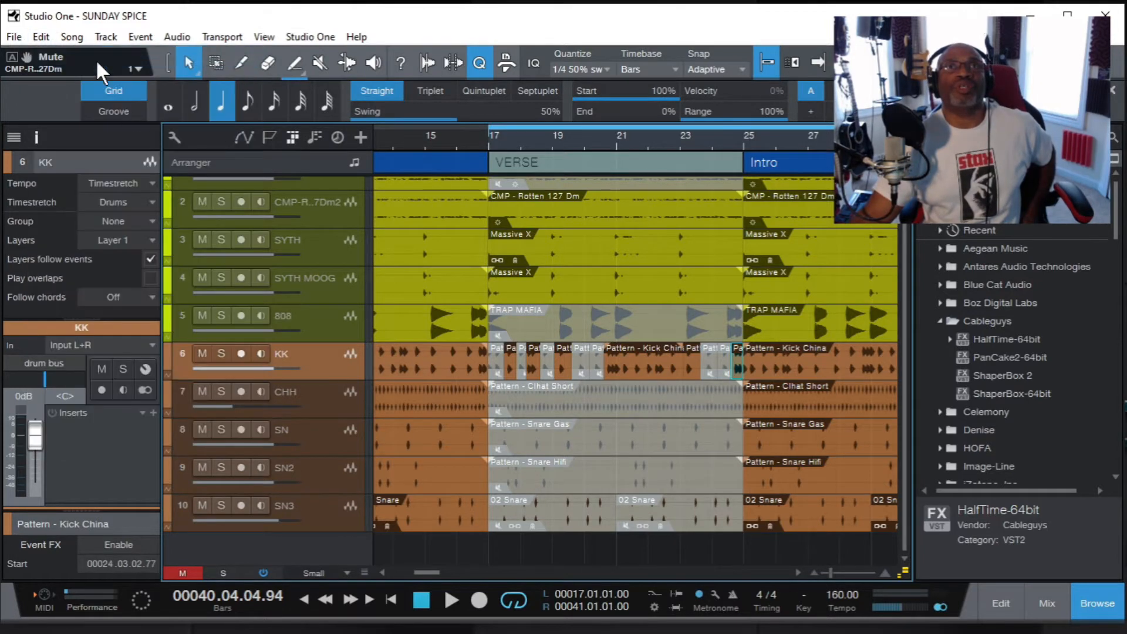
Examine the kick slice spanning bars 20 to 23 and its neighbours in the audio editor, and return to the arrangement.
right_click(625, 362)
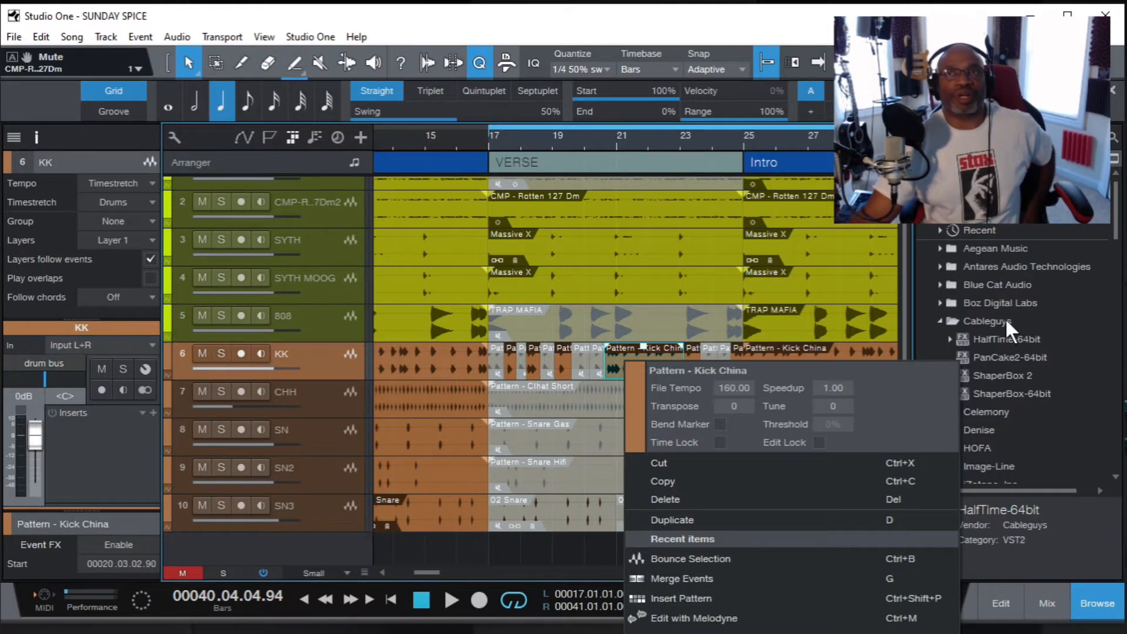
key("Escape")
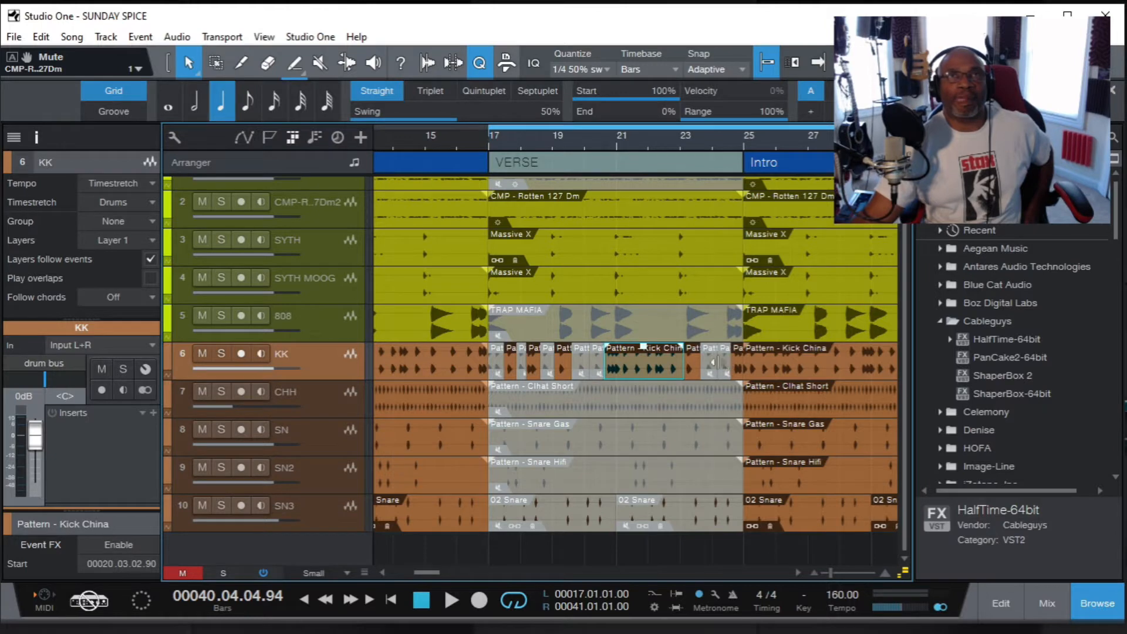
double_click(645, 359)
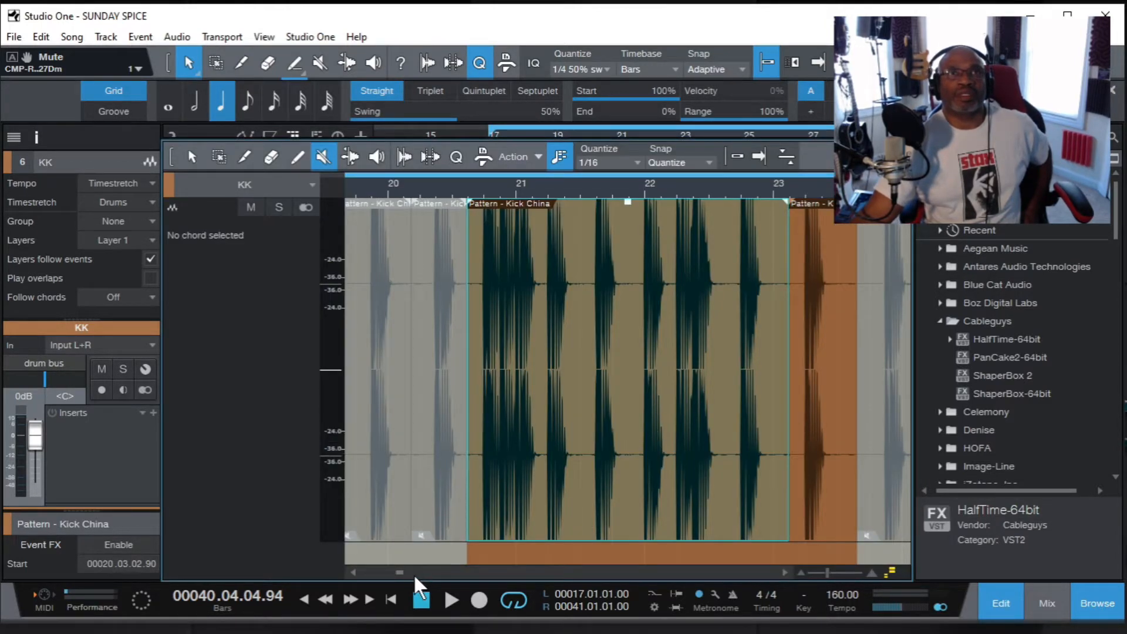
mouse_move(400, 573)
left_mouse_down()
mouse_move(385, 586)
mouse_move(401, 583)
left_mouse_up()
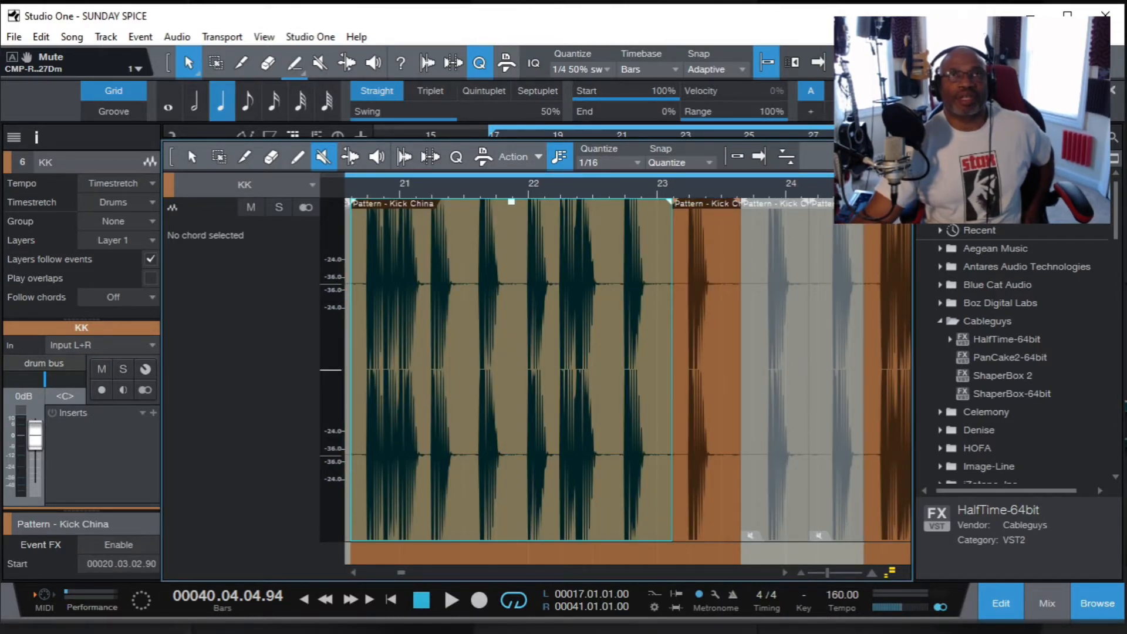
key("F2")
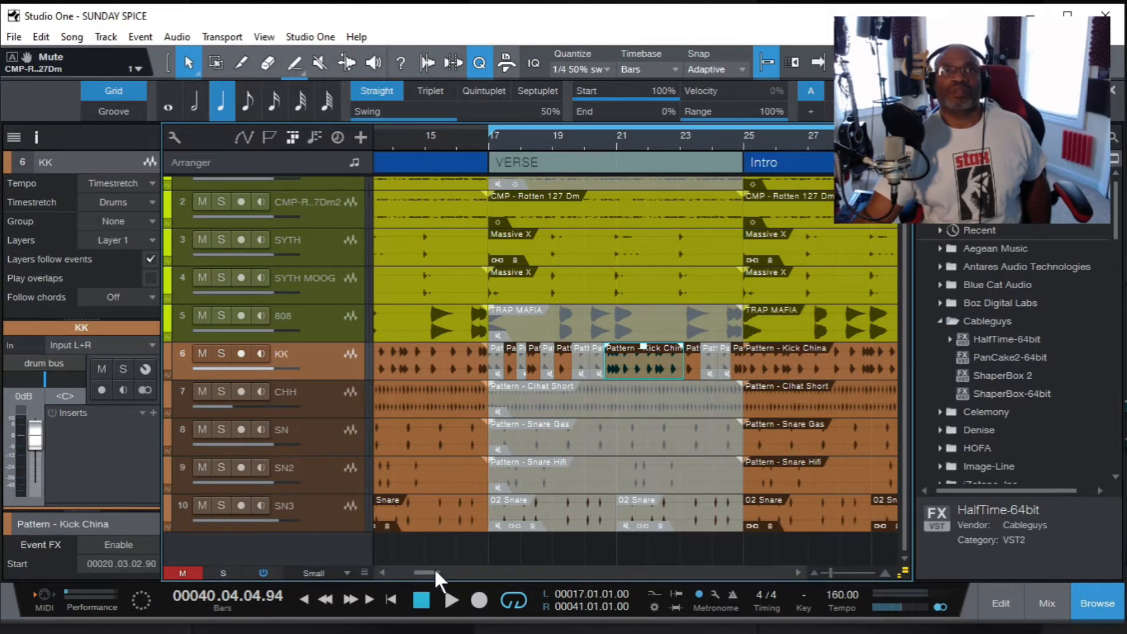
left_click_drag(430, 568, 439, 569)
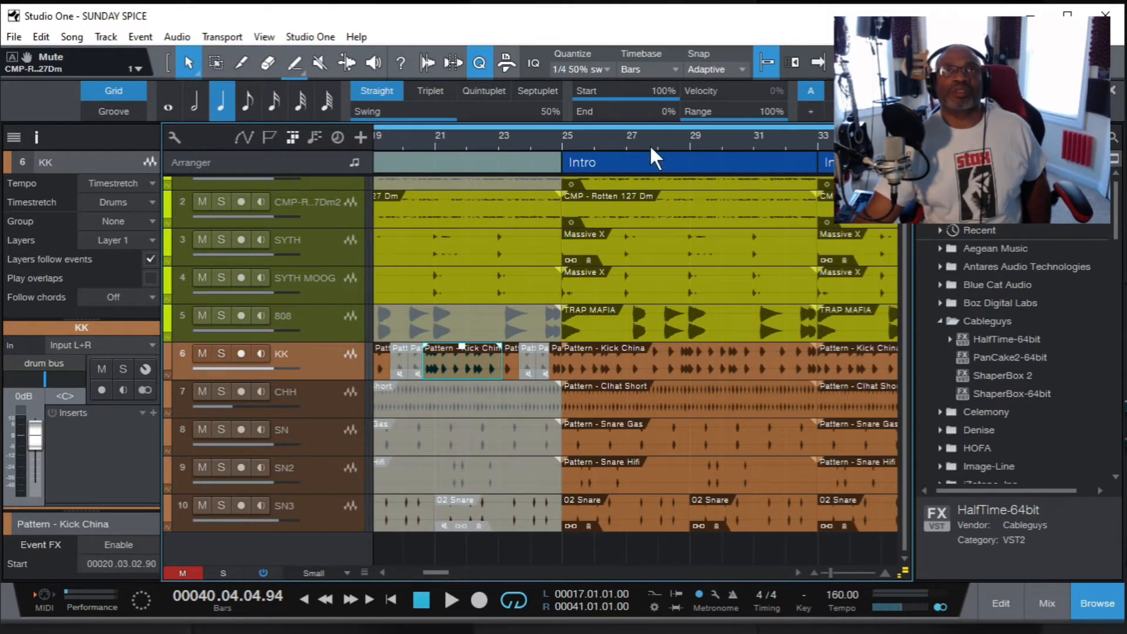
Delete the Pattern - Kick China event at bar 25 on the KK track.
left_click(557, 361)
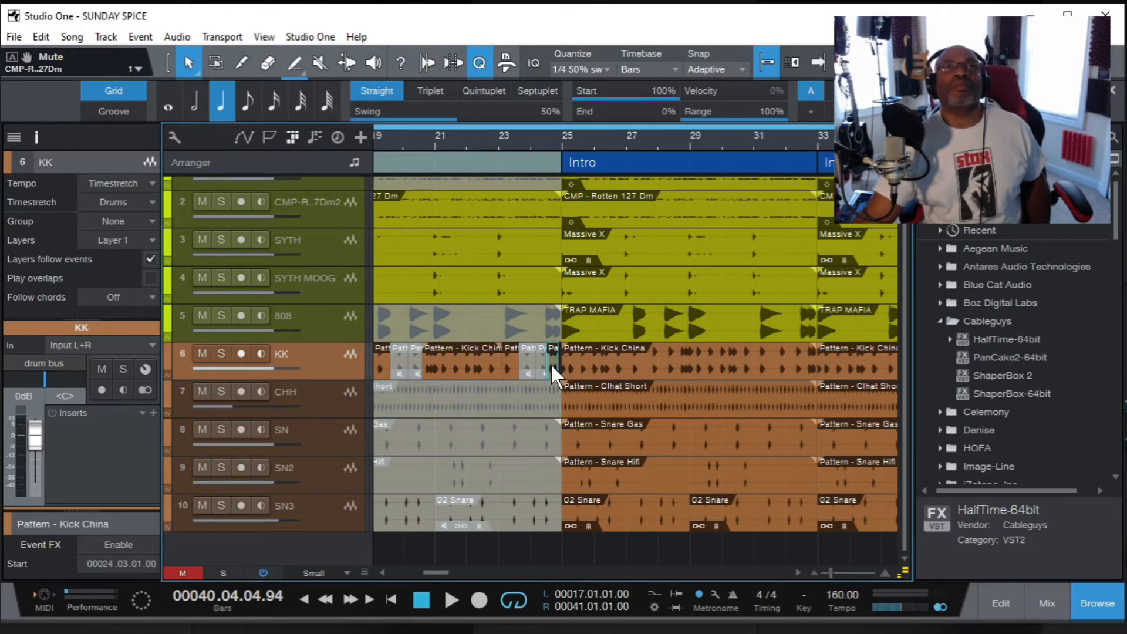
left_click(618, 132)
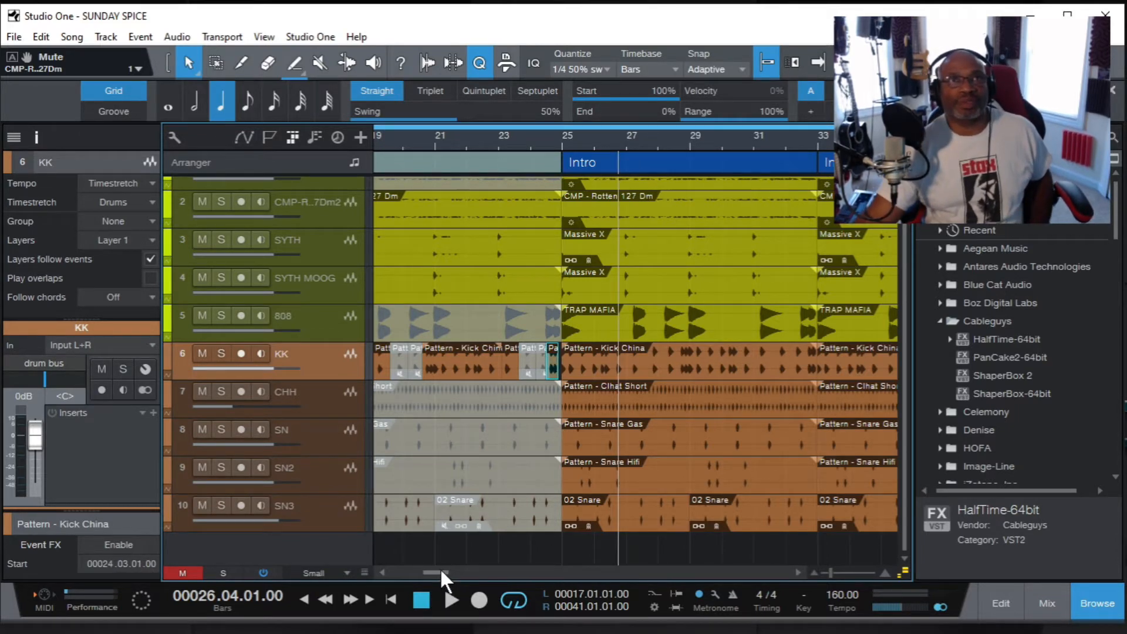
mouse_move(441, 571)
left_mouse_down()
mouse_move(430, 570)
mouse_move(441, 573)
left_mouse_up()
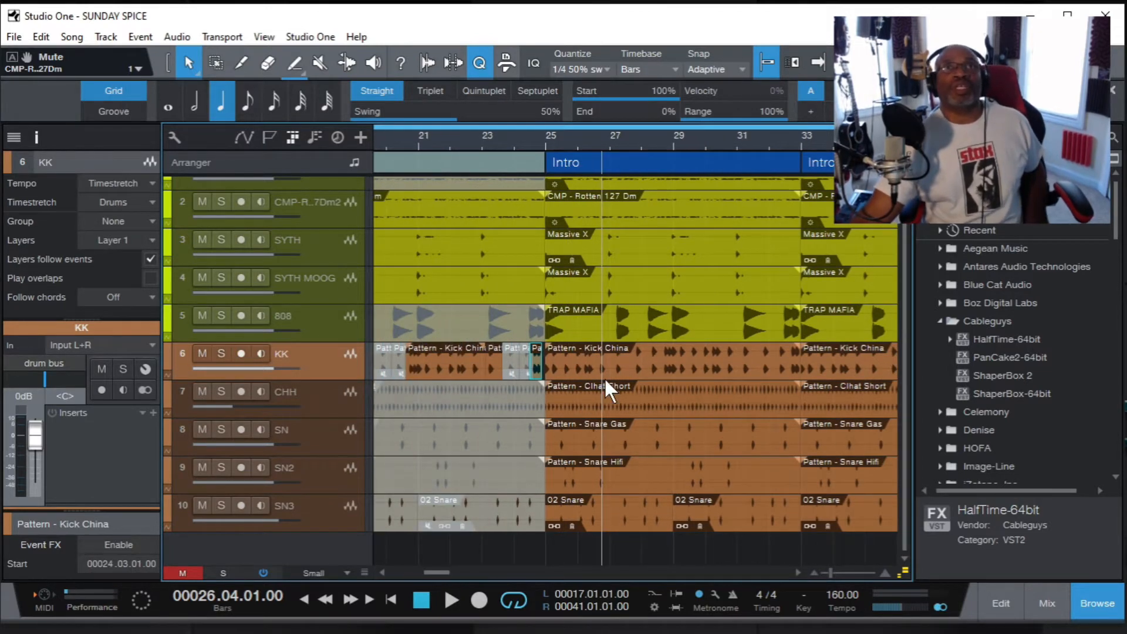
left_click(626, 362)
right_click(625, 362)
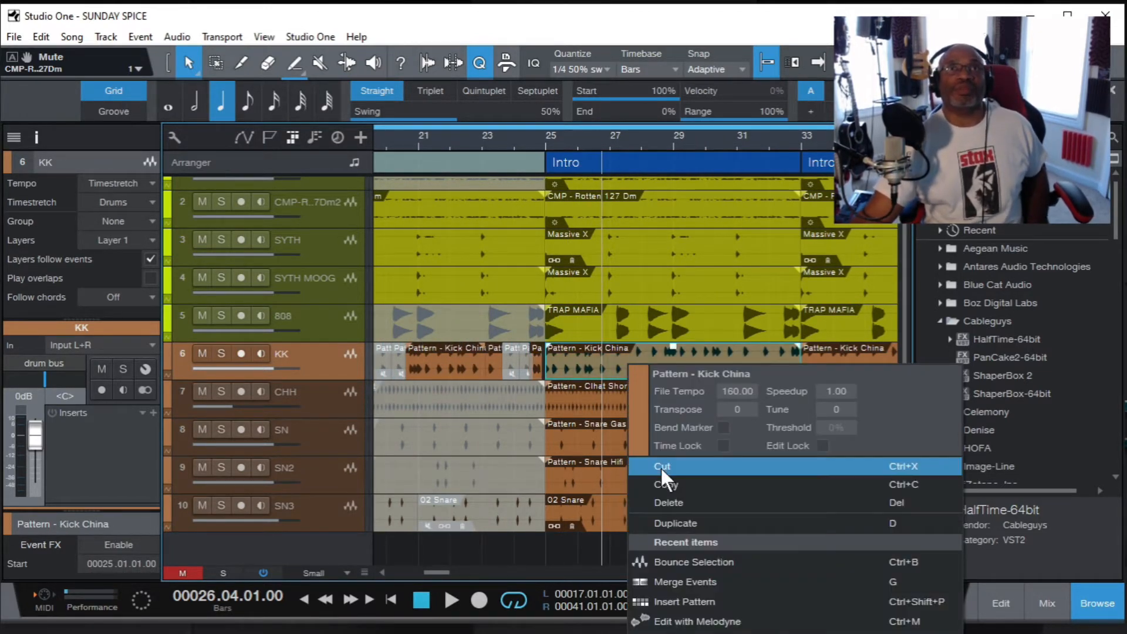
left_click(668, 503)
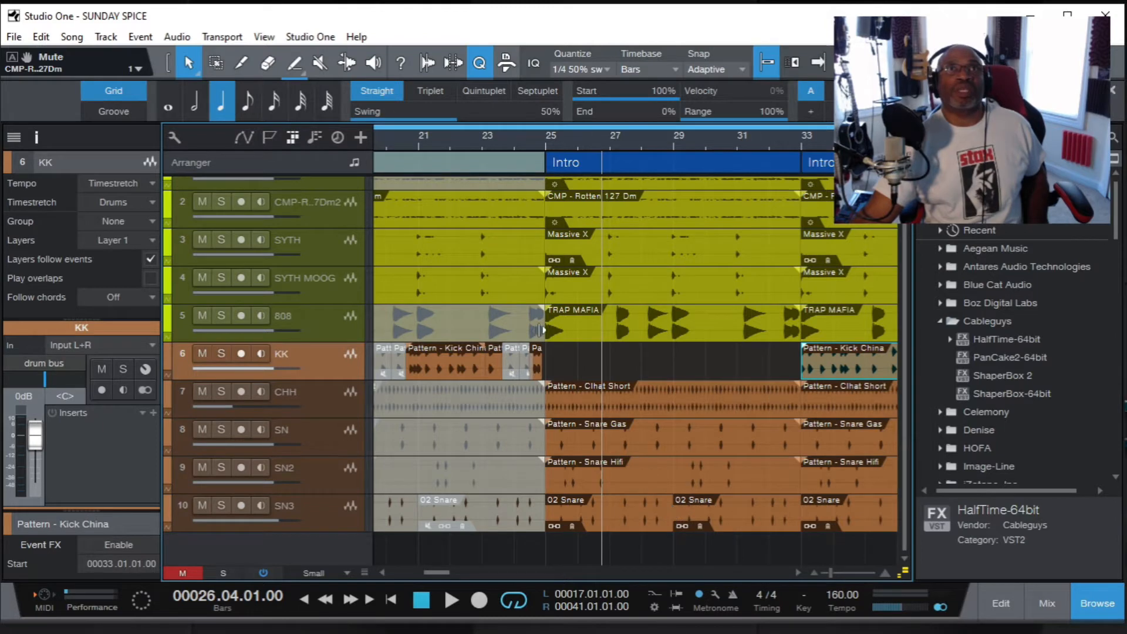
Select all the VERSE kick slices on the KK track from bar 17 to bar 25 and merge them into one event.
left_click_drag(566, 361, 505, 354)
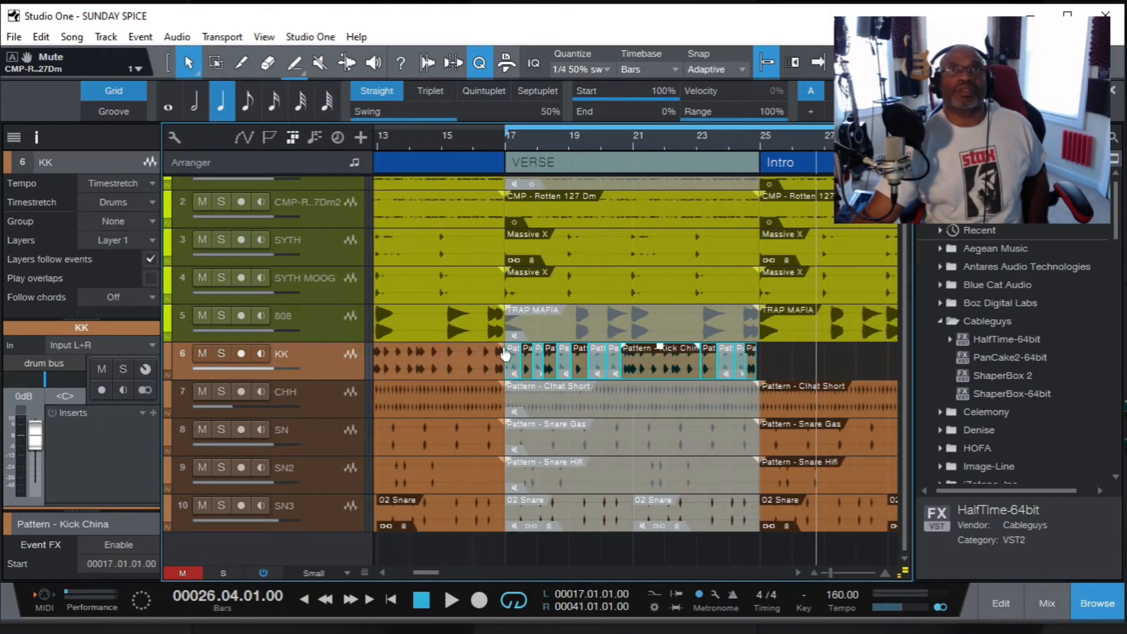
right_click(655, 360)
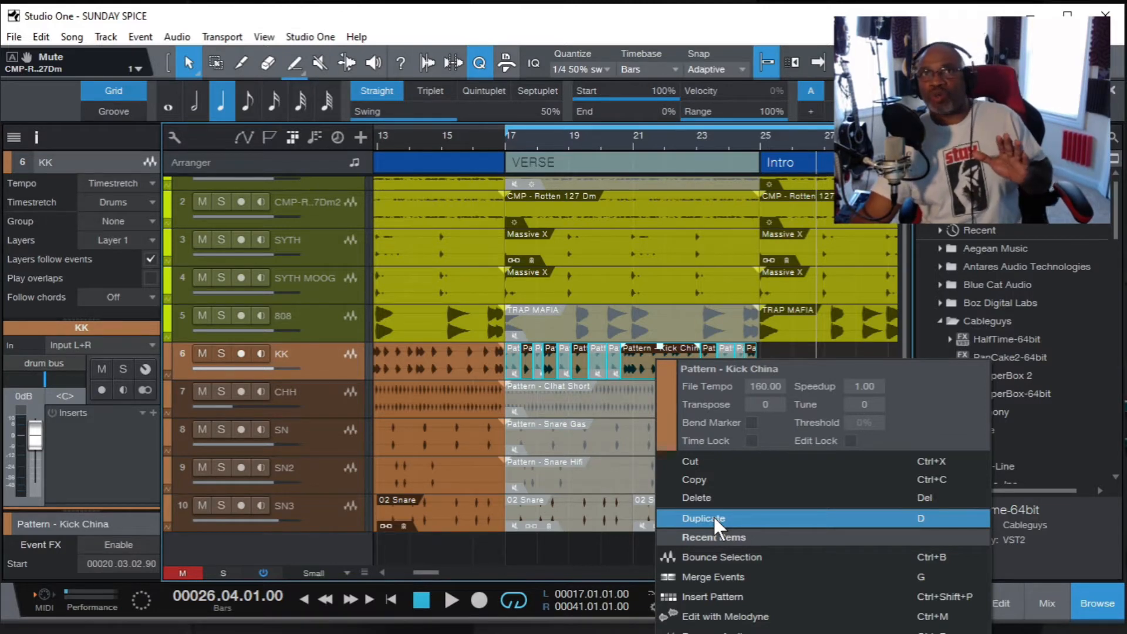
left_click(712, 577)
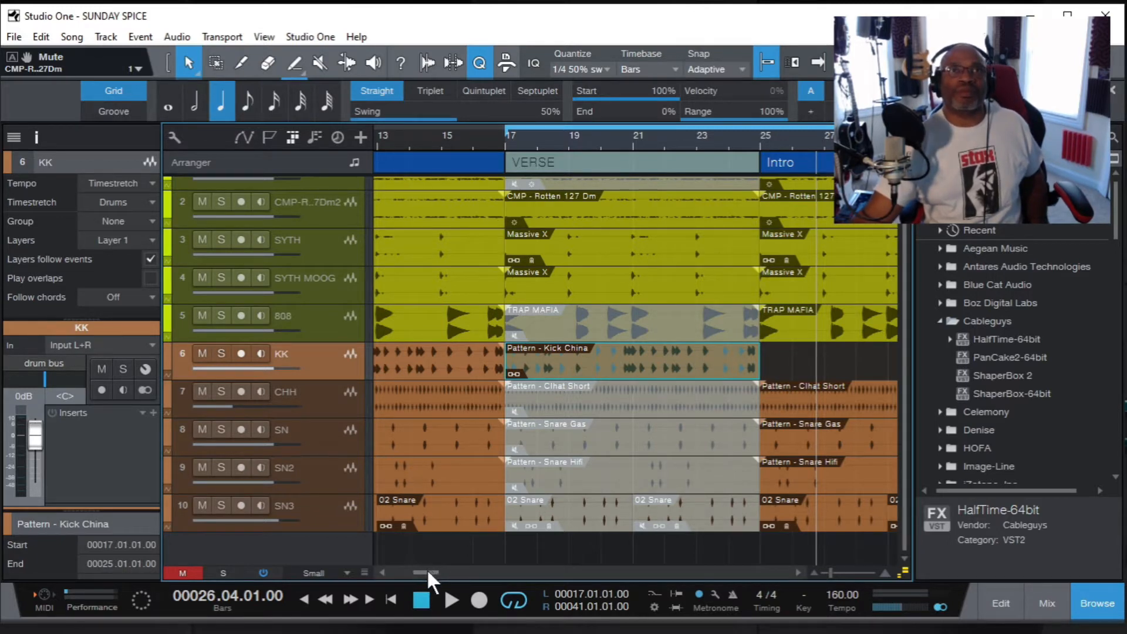
Copy the Pattern - Kick China event at bar 33 and paste it at bar 25 on the KK track.
left_click_drag(428, 570, 450, 573)
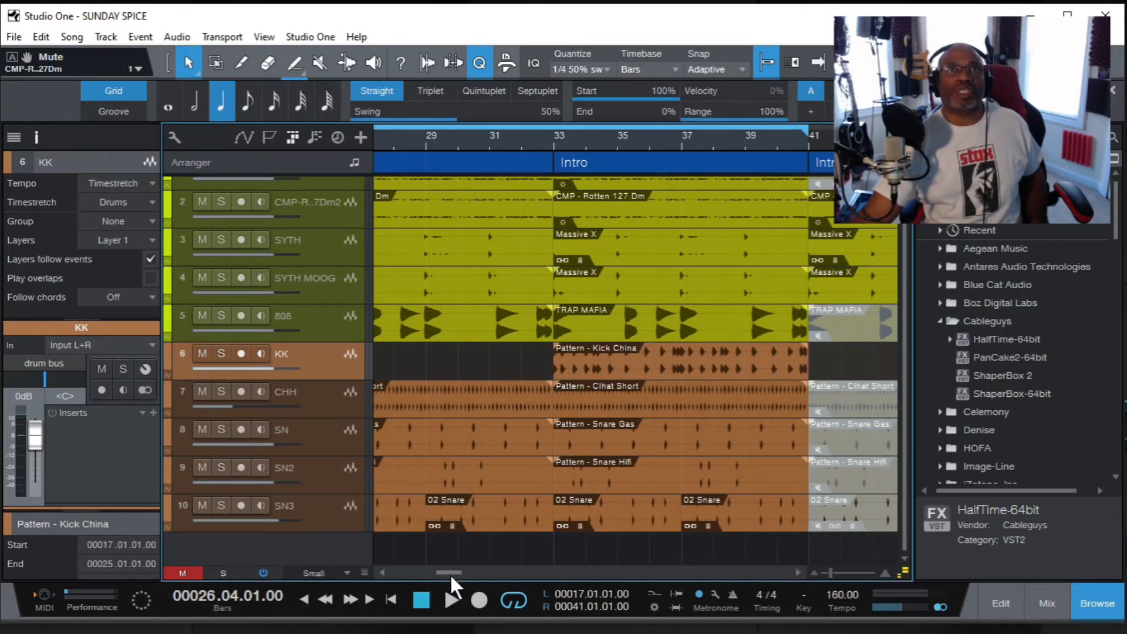
left_click(637, 360)
right_click(637, 357)
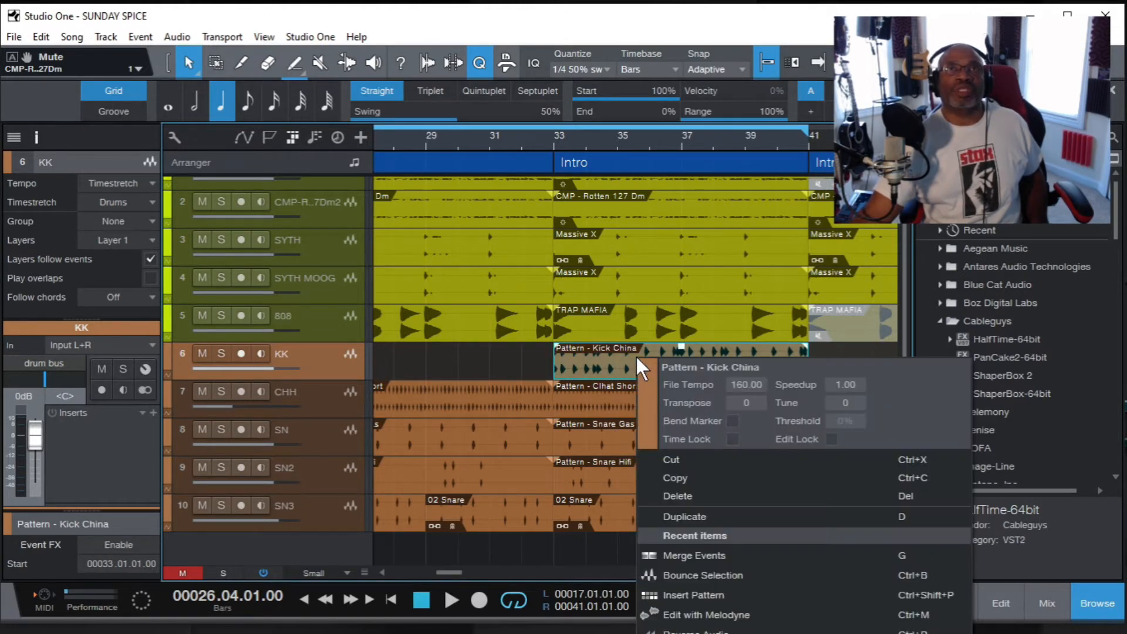
left_click(685, 475)
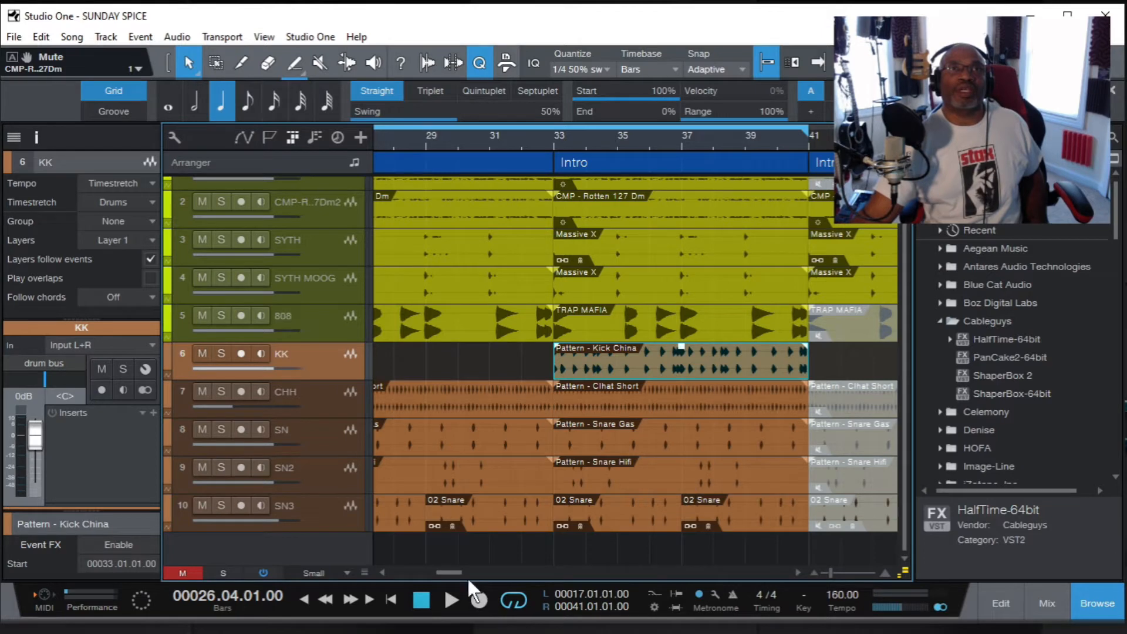
left_click_drag(450, 570, 440, 569)
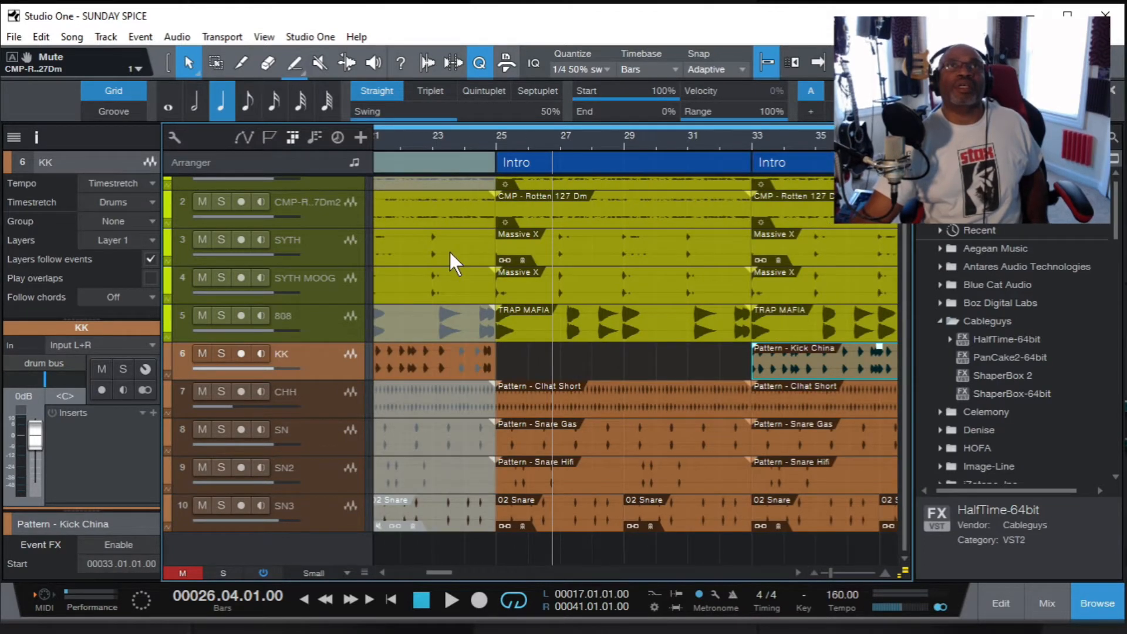
left_click(497, 136)
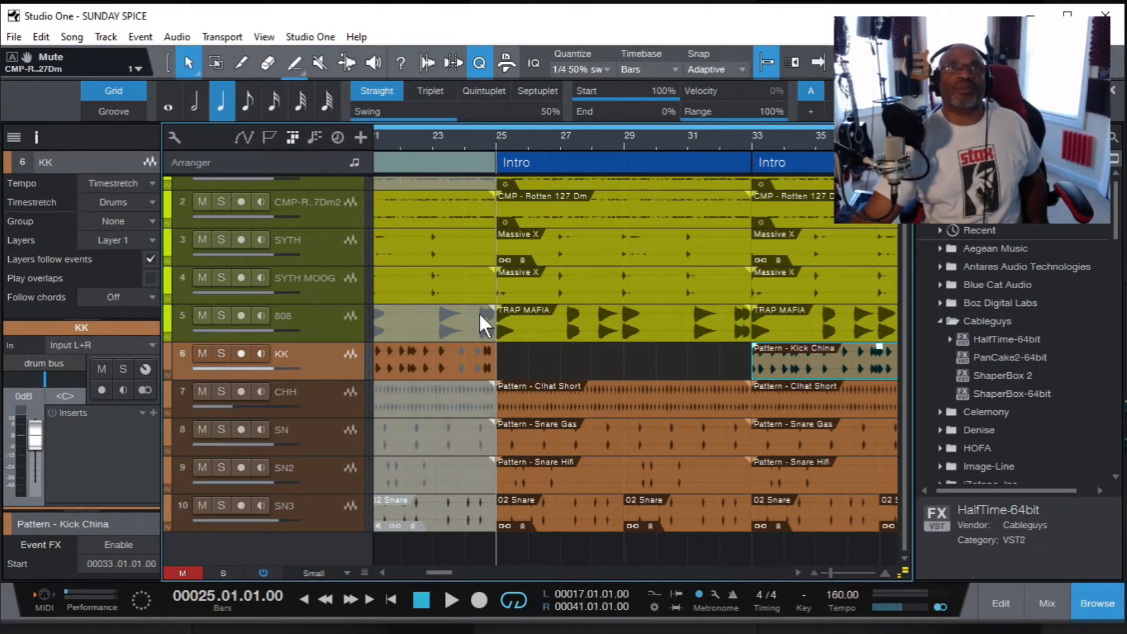
left_click(507, 357)
right_click(507, 357)
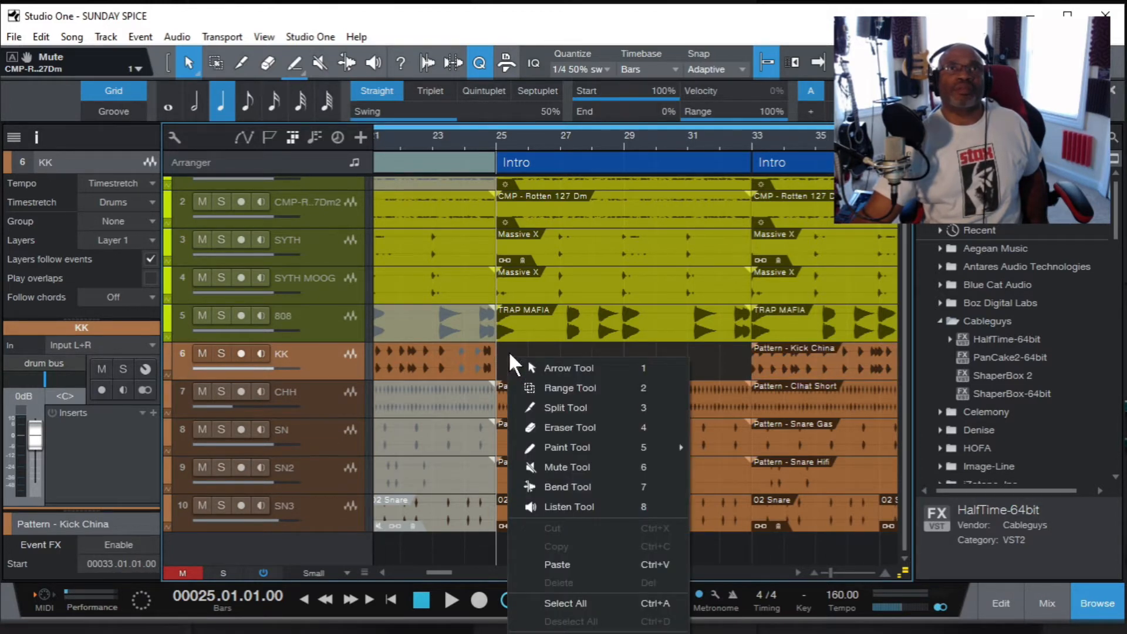
left_click(561, 565)
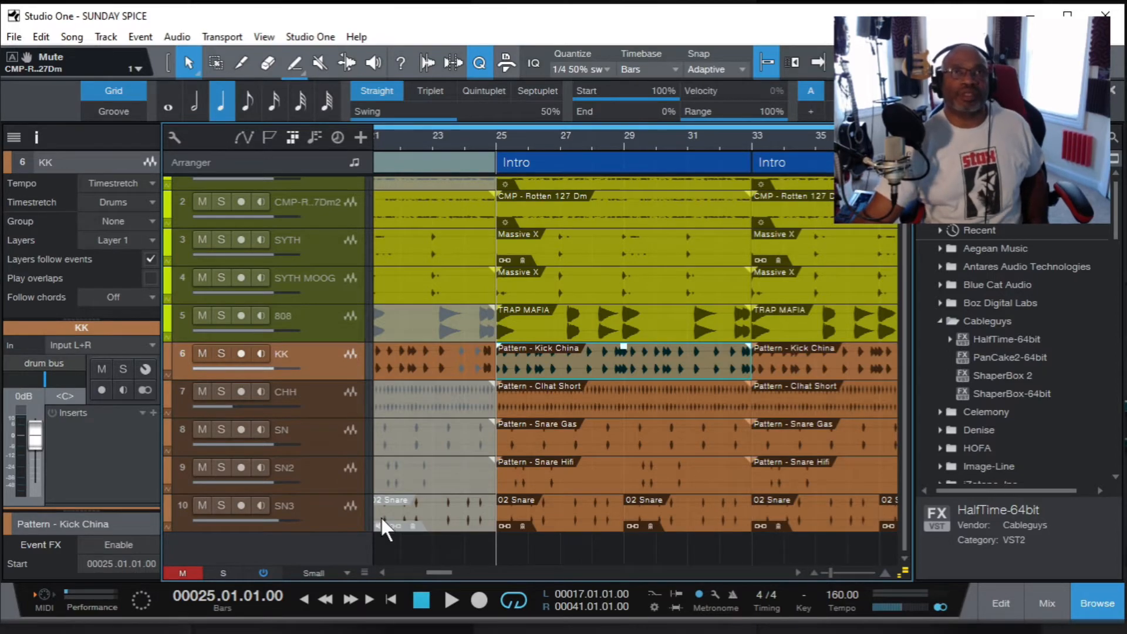
Play the song from bar 16 through the VERSE into the Intro section at bar 25 to check the merged kick.
mouse_move(435, 572)
left_mouse_down()
mouse_move(408, 572)
mouse_move(426, 572)
left_mouse_up()
left_click(435, 132)
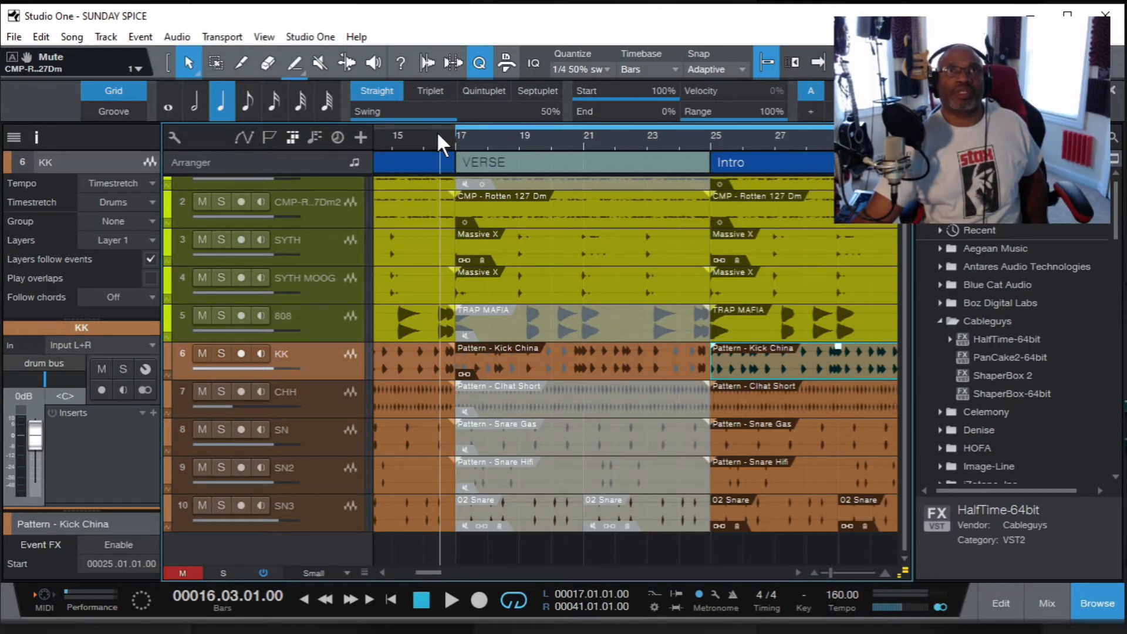
left_click(451, 599)
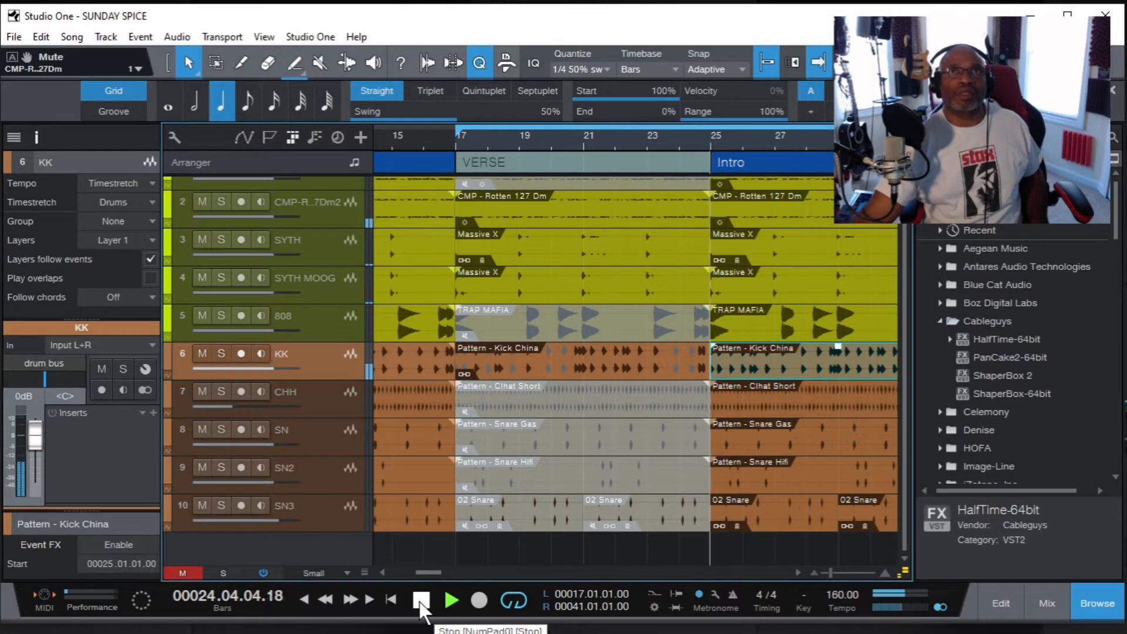
left_click(420, 600)
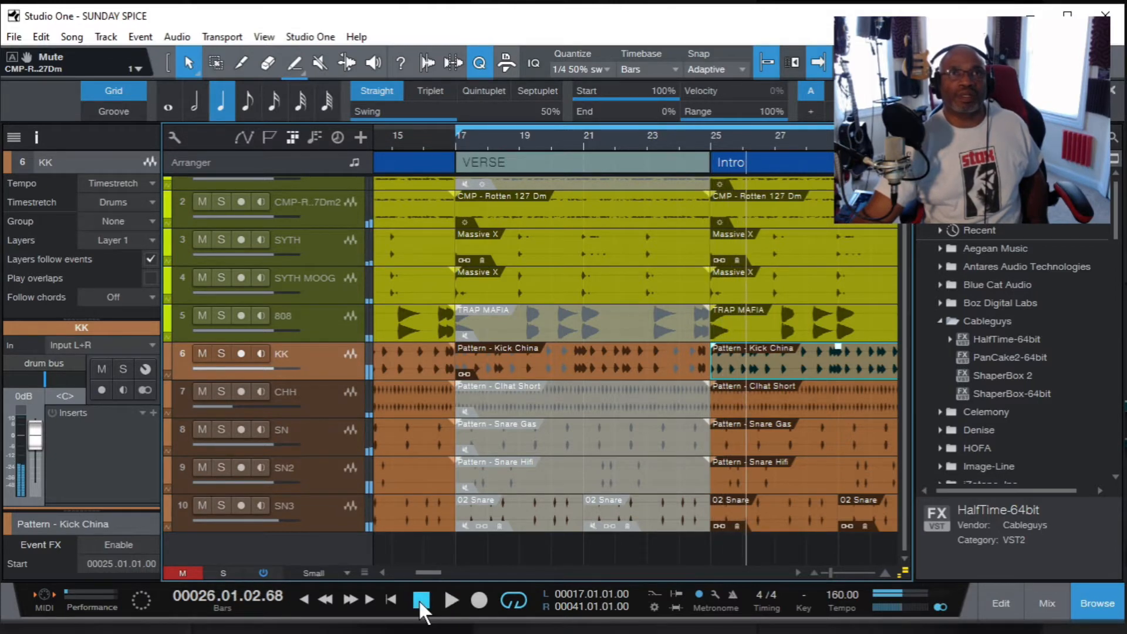
Copy the merged VERSE kick event and paste it at bar 41 on the KK track.
left_click(580, 355)
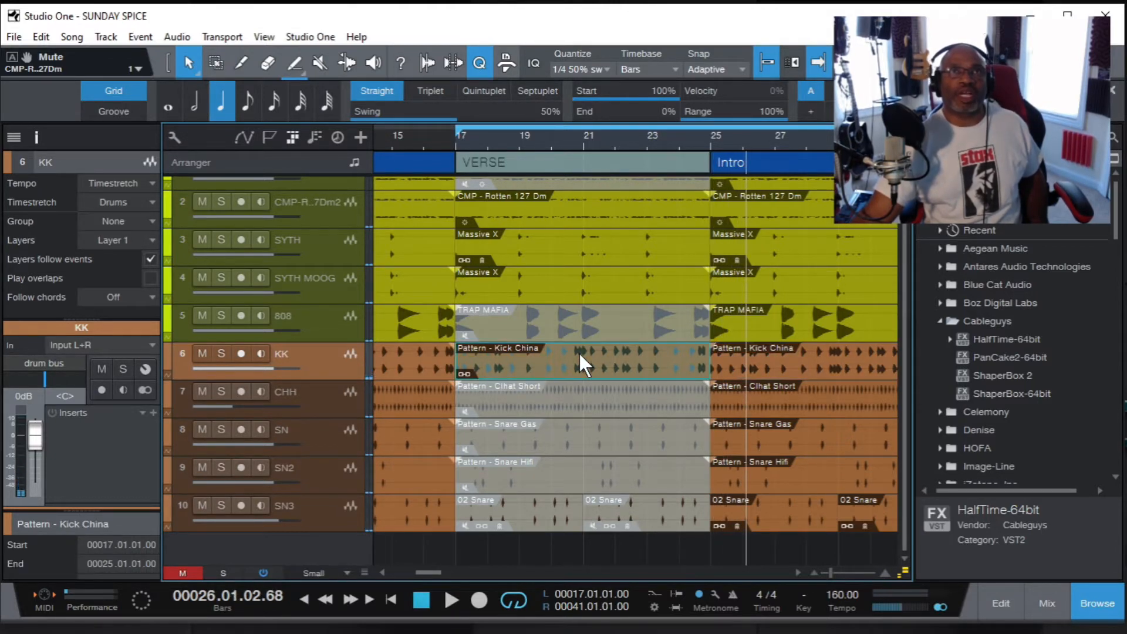
right_click(579, 355)
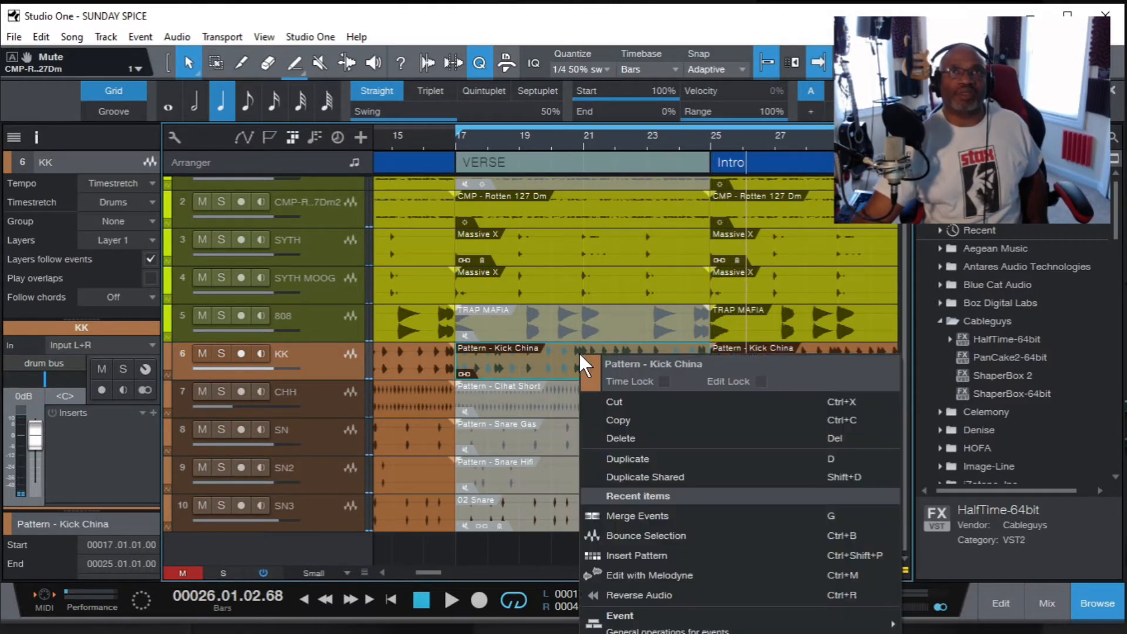
left_click(634, 419)
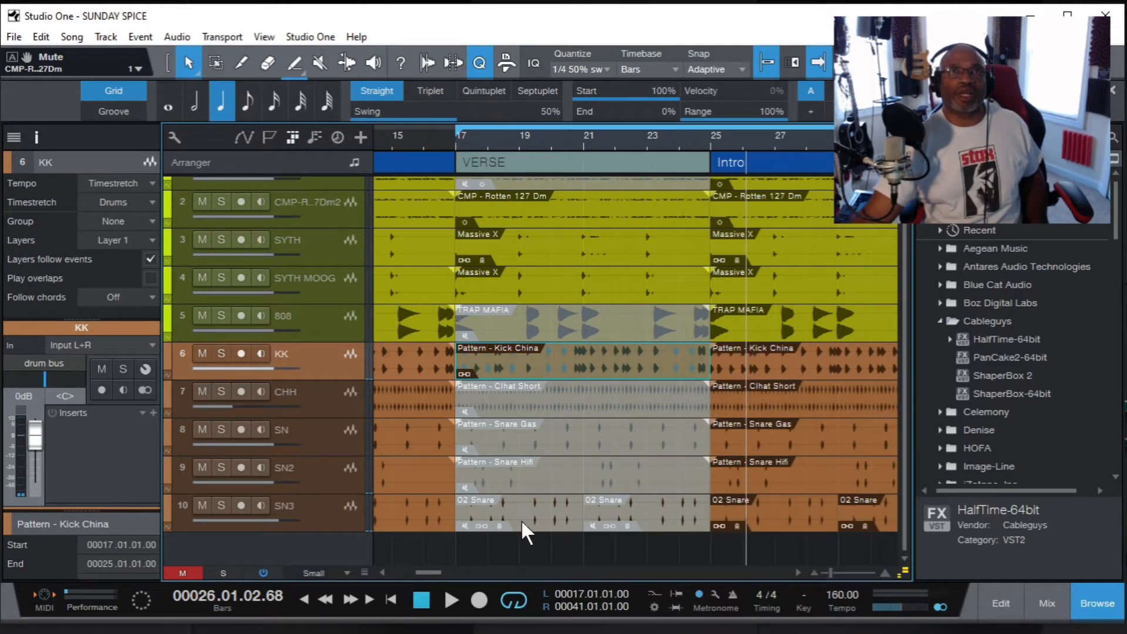
left_click_drag(435, 567, 470, 574)
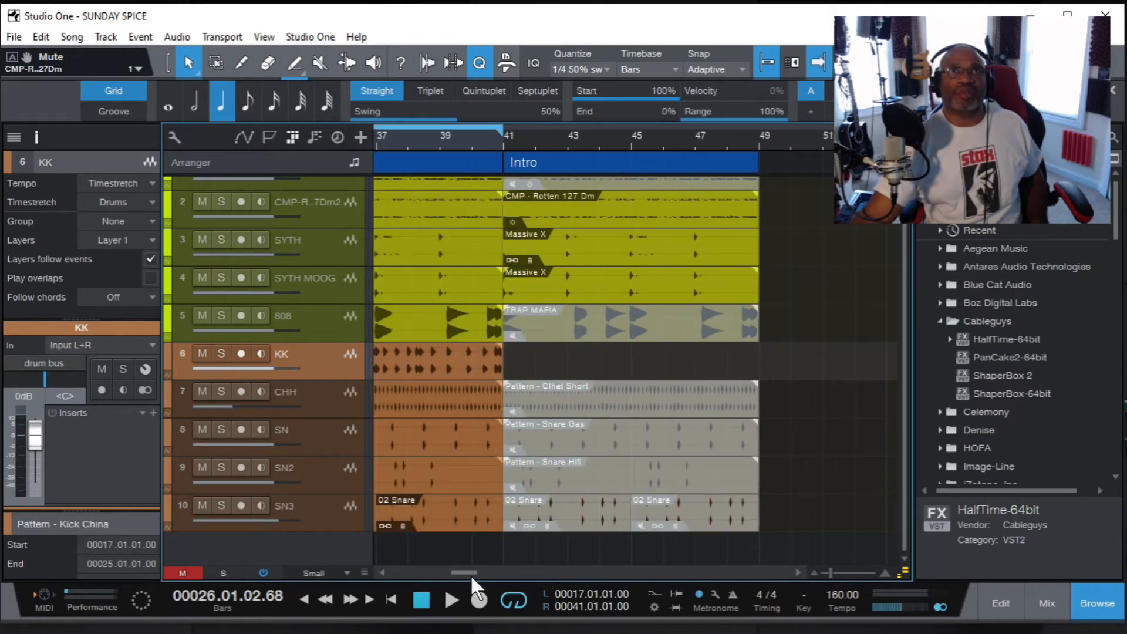
left_click(502, 140)
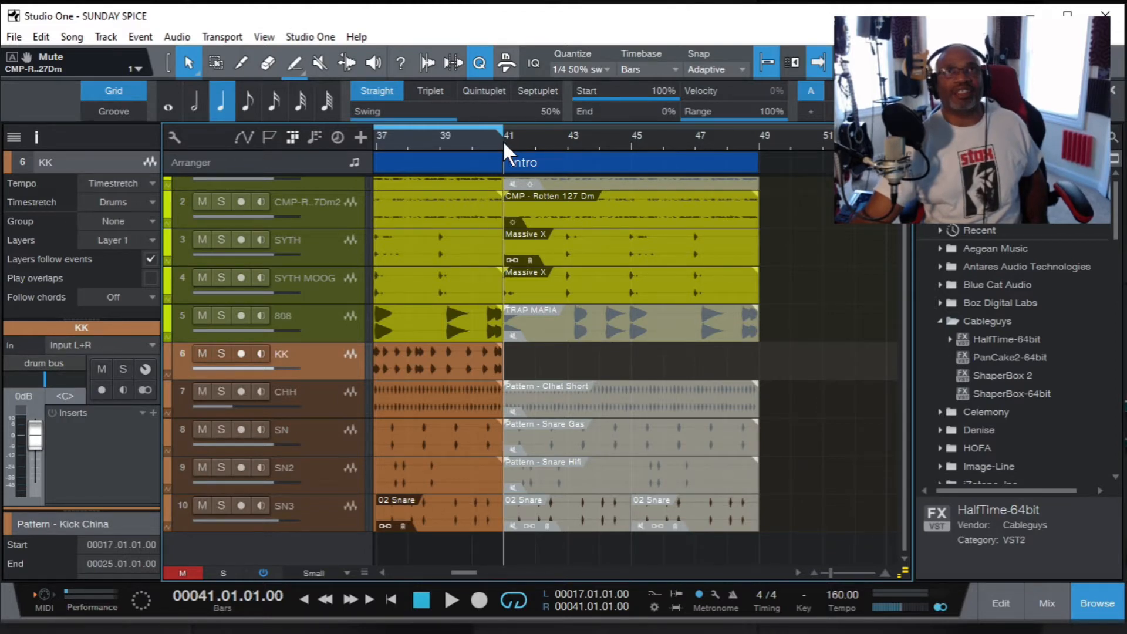
right_click(563, 357)
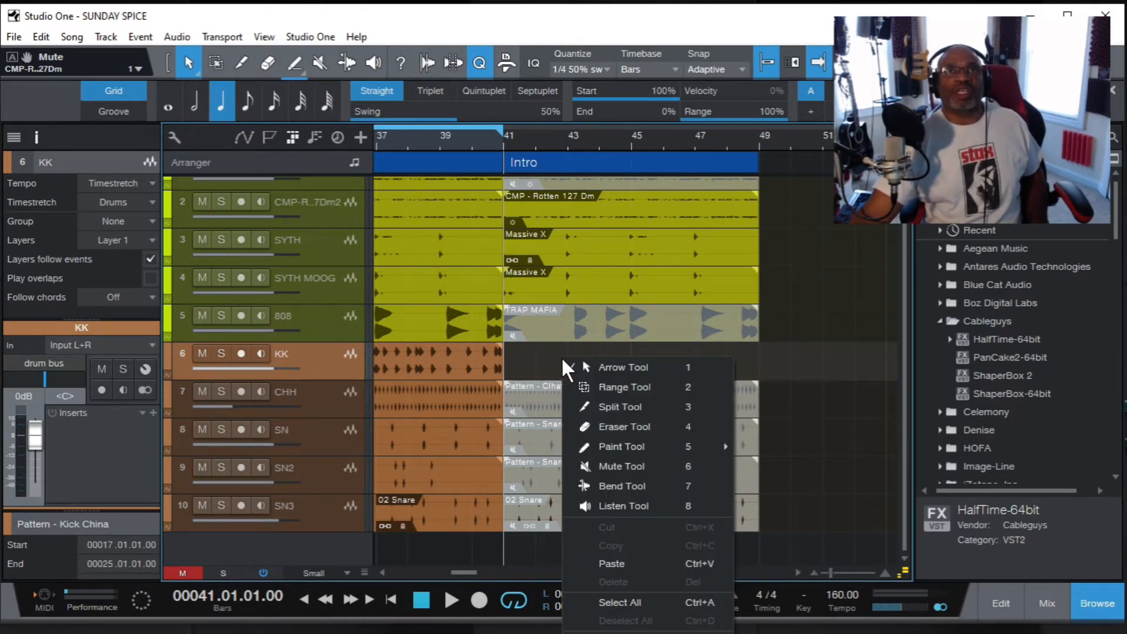
left_click(614, 563)
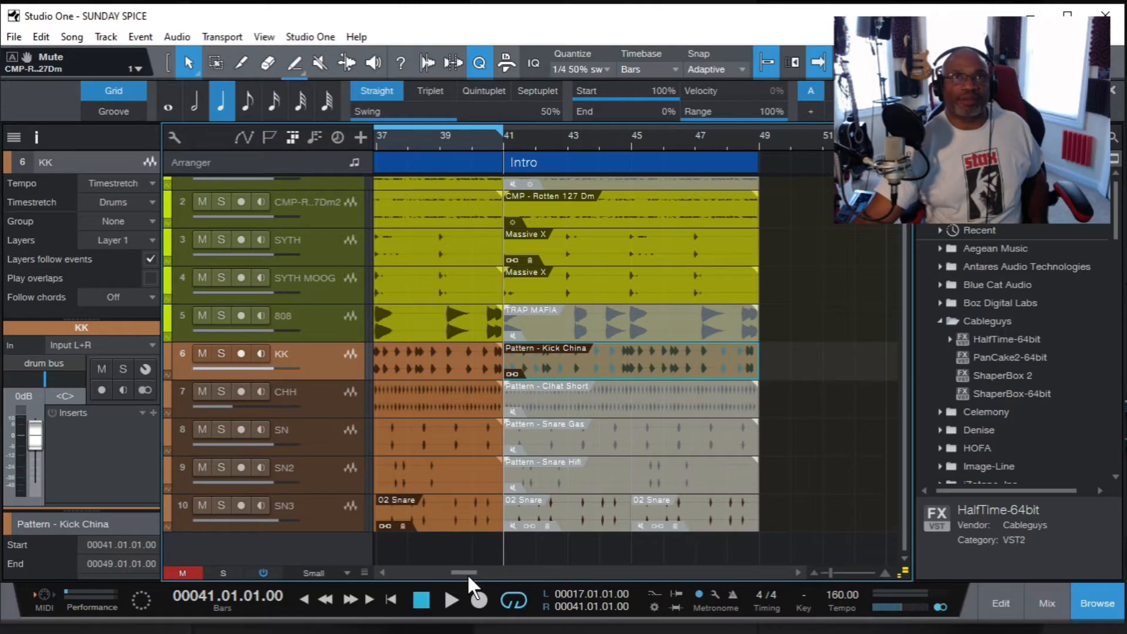
Create a shared duplicate of the VERSE arranger section directly behind the original.
mouse_move(469, 570)
left_mouse_down()
mouse_move(425, 556)
mouse_move(478, 563)
mouse_move(421, 554)
mouse_move(473, 567)
left_mouse_up()
left_click_drag(685, 135, 688, 109)
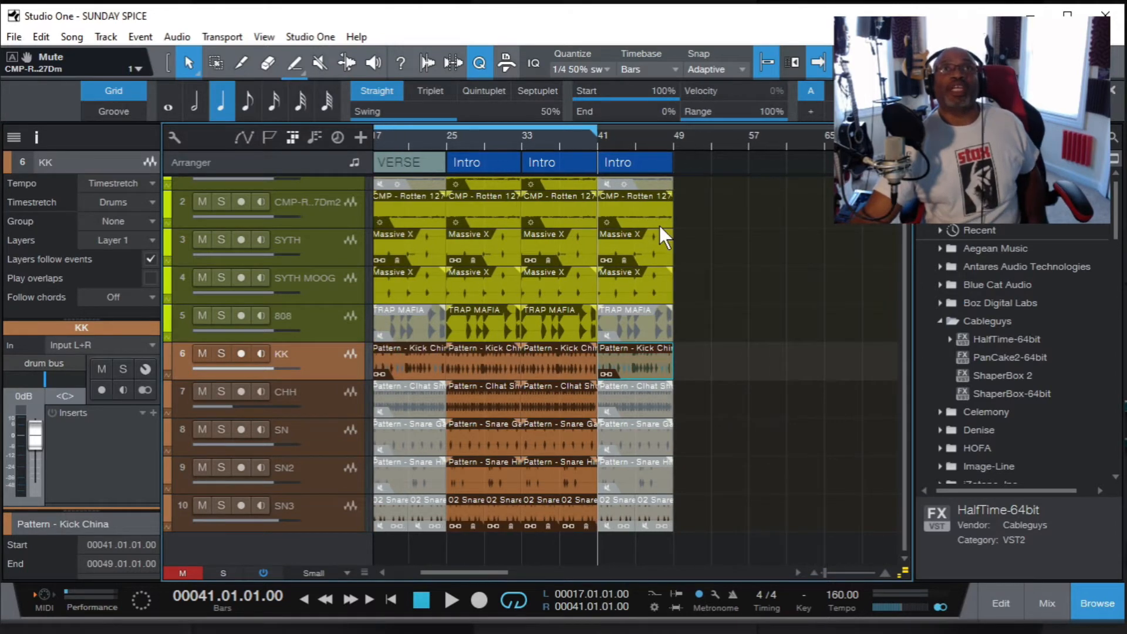
scroll(905, 339, "up", 2)
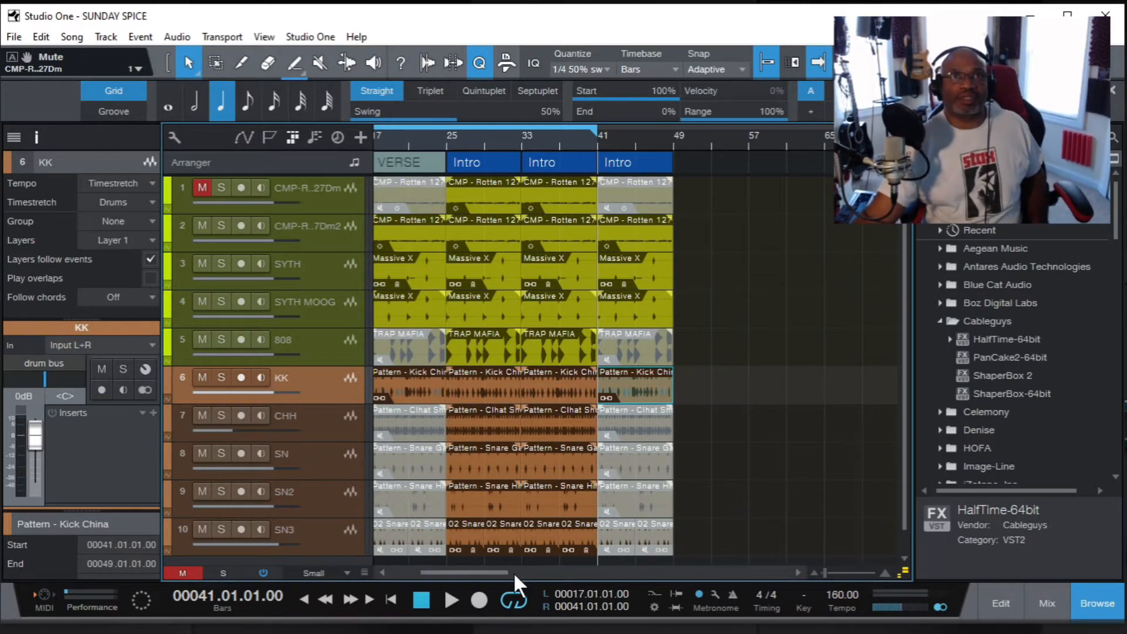
left_click_drag(496, 567, 449, 559)
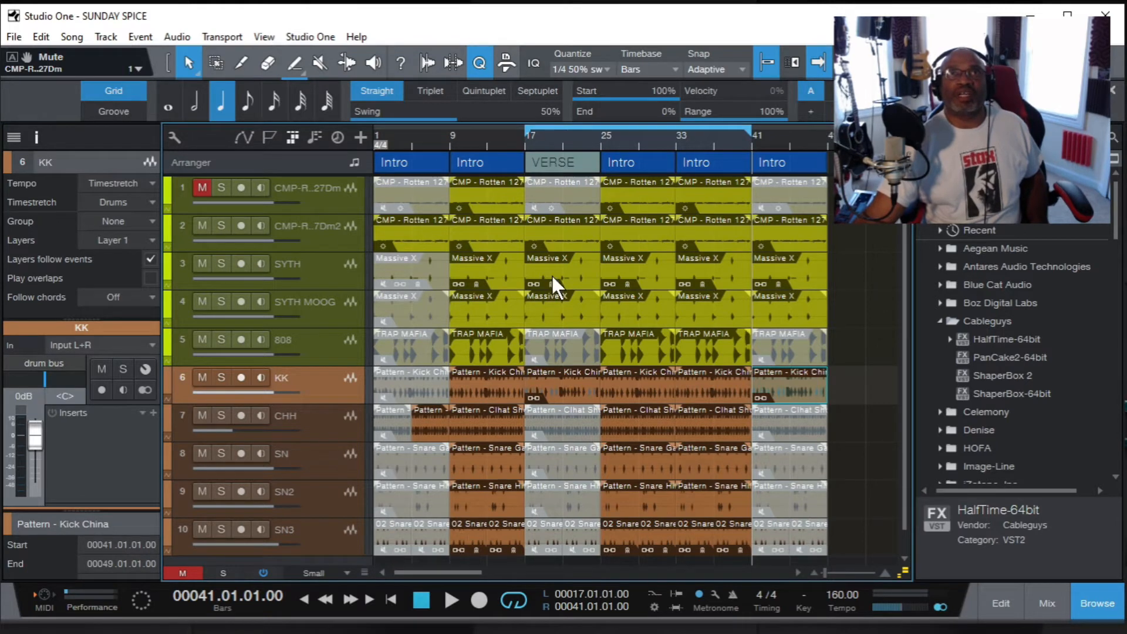
right_click(551, 160)
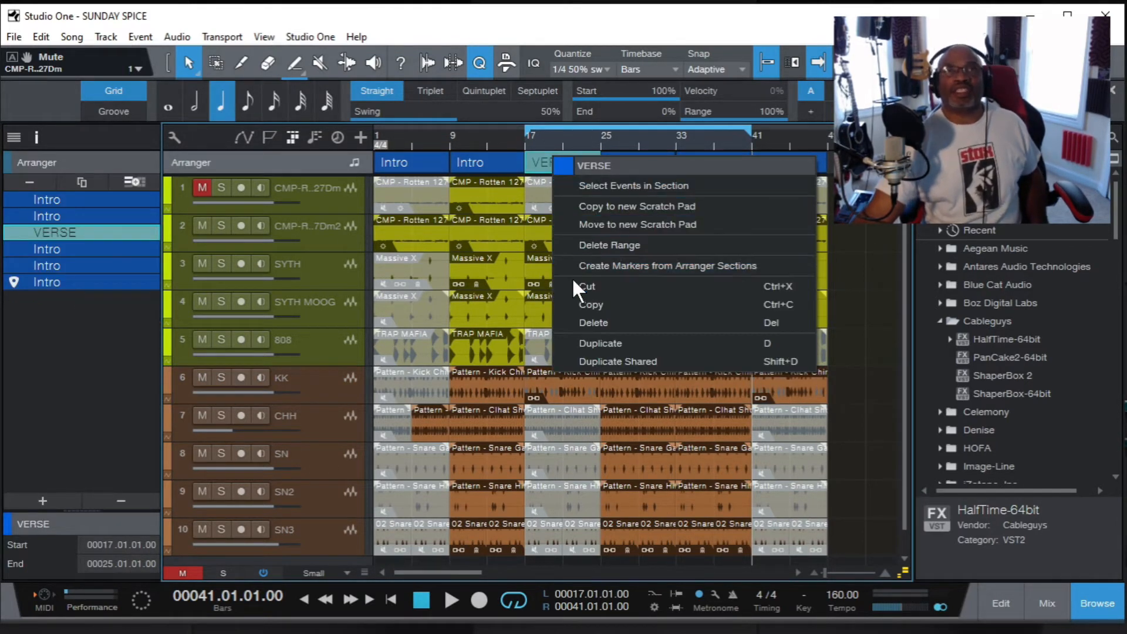
left_click(603, 361)
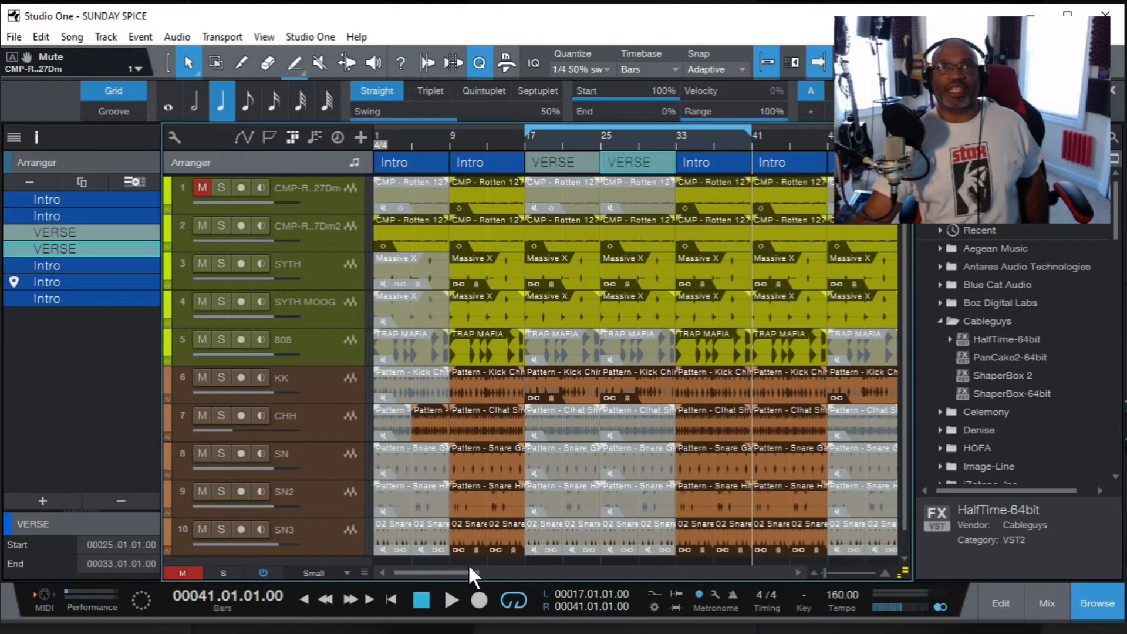
Move the duplicated VERSE section from bar 25 to directly in front of the last Intro section.
left_click_drag(469, 571, 492, 579)
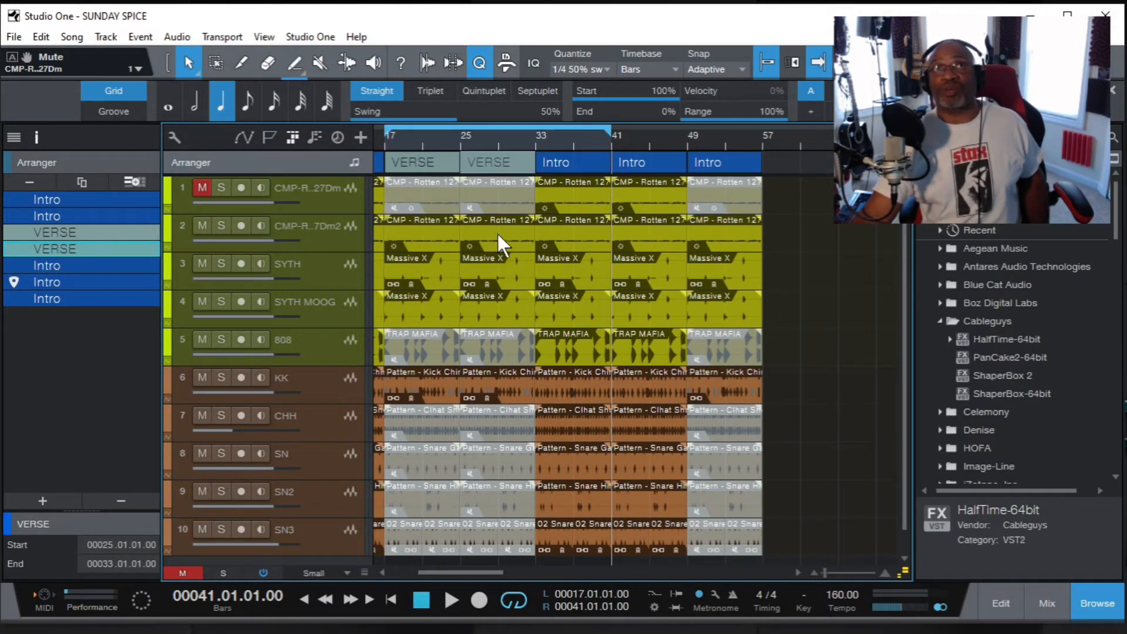
left_click_drag(484, 156, 484, 155)
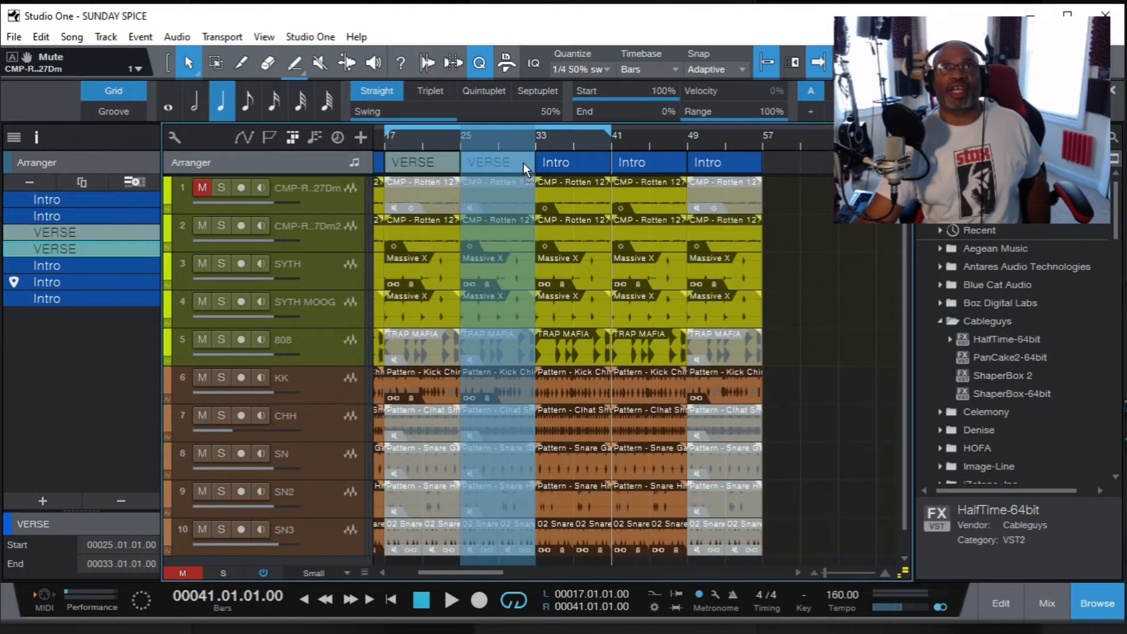
left_click_drag(553, 162, 686, 156)
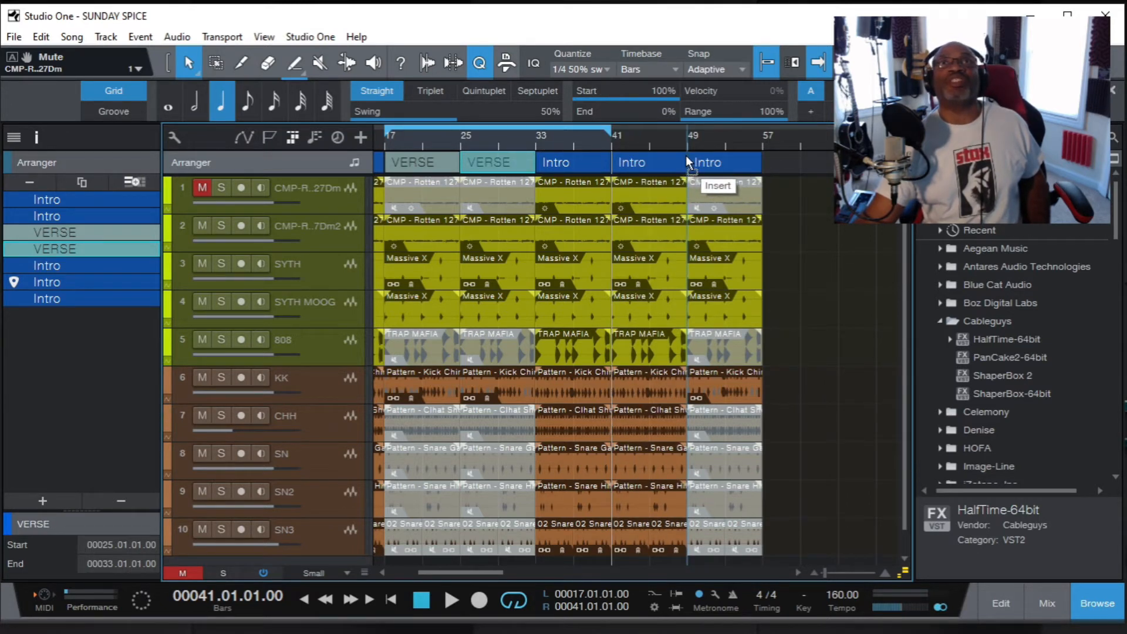
left_click_drag(685, 155, 685, 153)
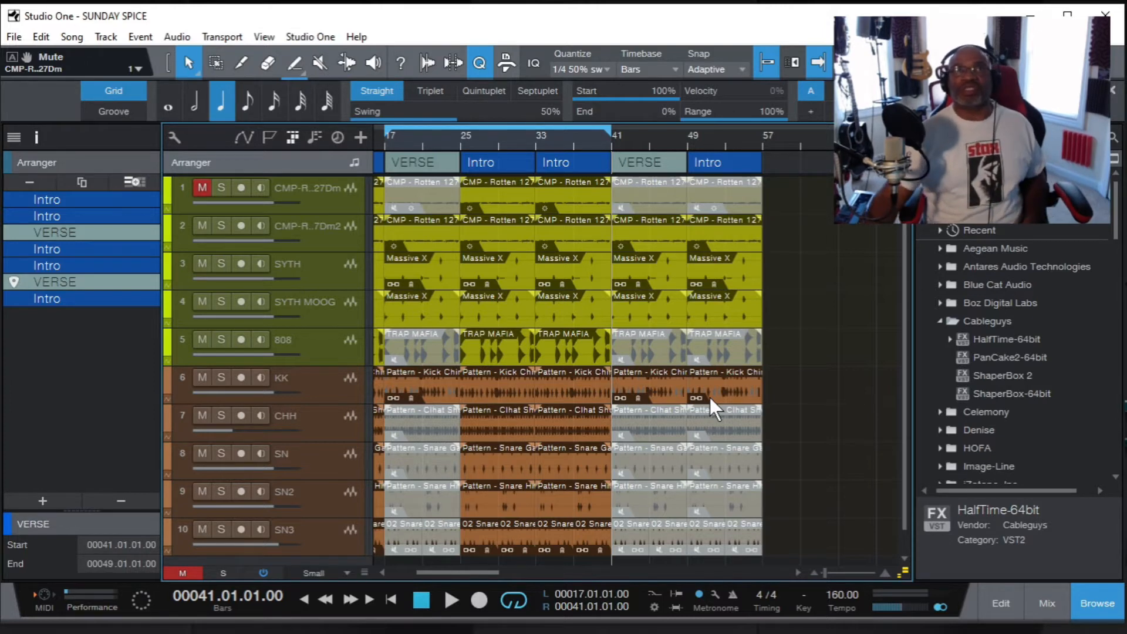
left_click(720, 153)
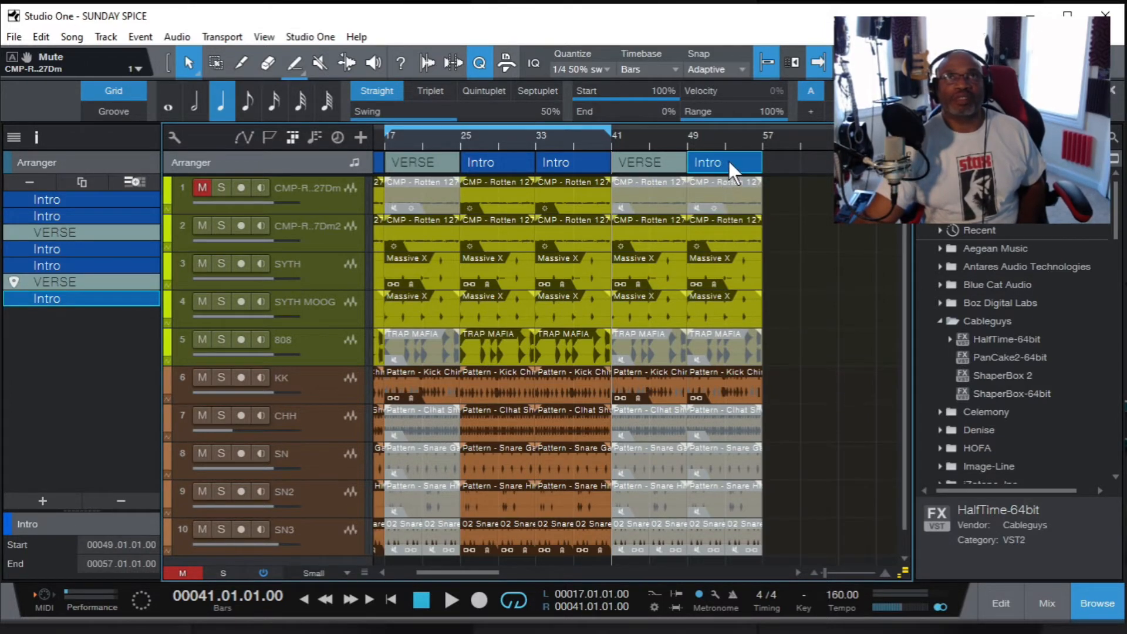
right_click(730, 163)
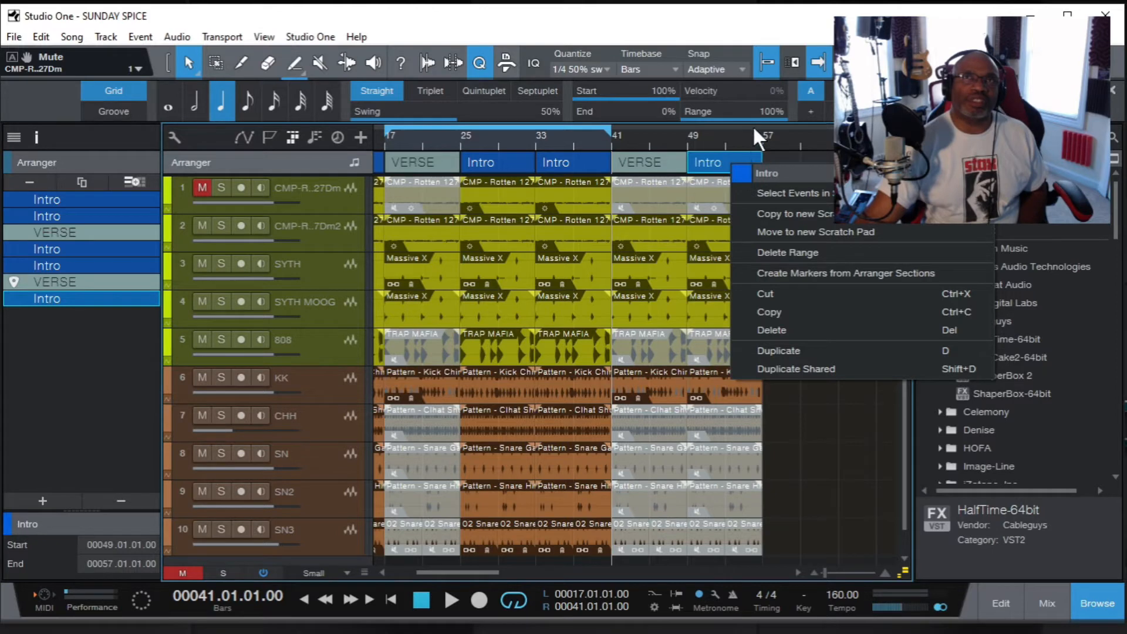
left_click(723, 131)
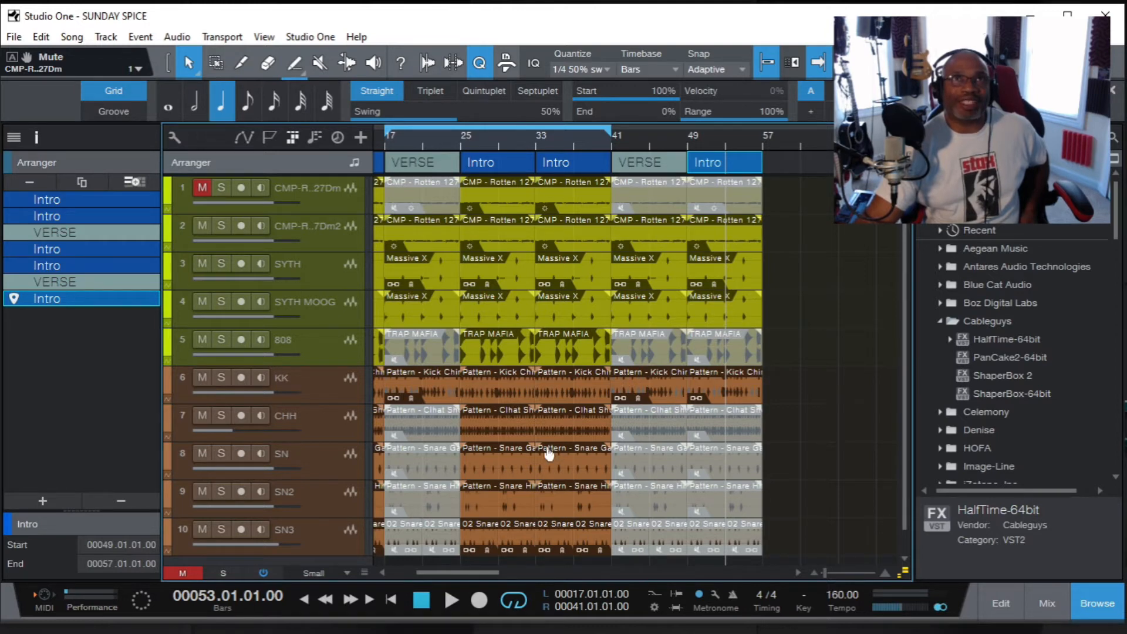
Create a shared duplicate of the Intro arranger section at bar 33 directly behind it.
left_click(566, 161)
right_click(566, 161)
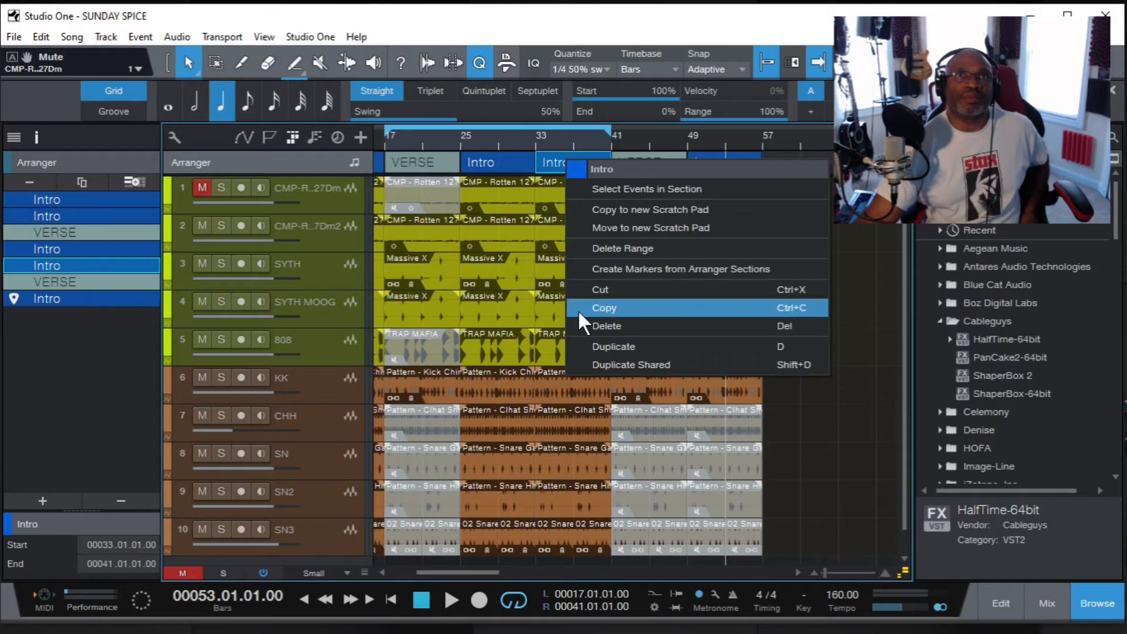
left_click(591, 364)
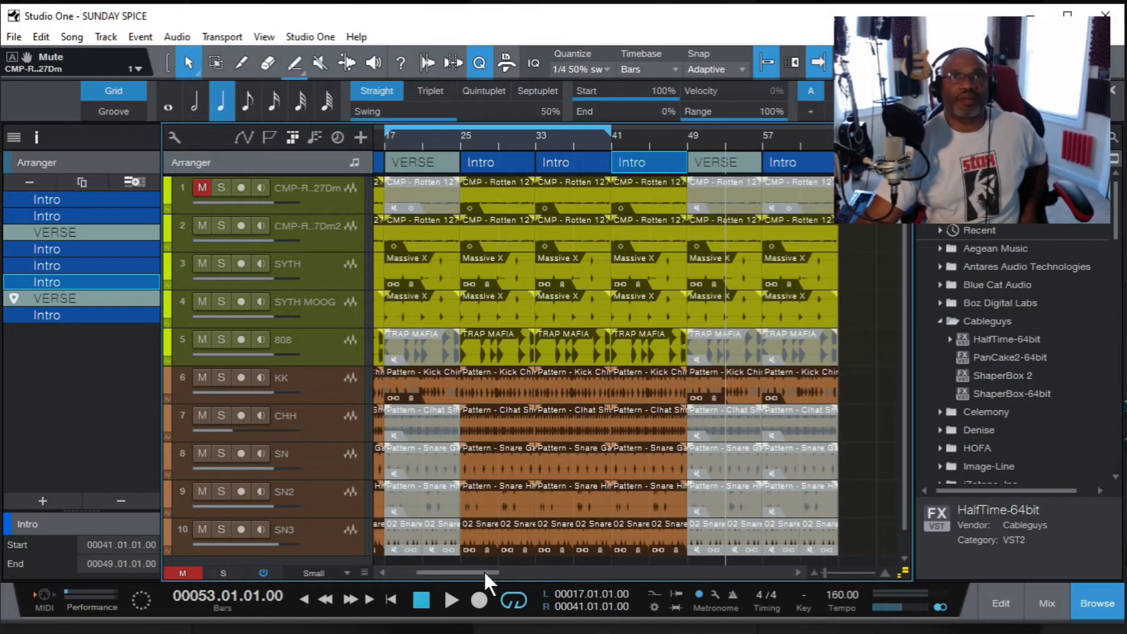
Move the duplicated Intro section behind the second VERSE, directly in front of the last Intro section.
left_click_drag(484, 570, 514, 579)
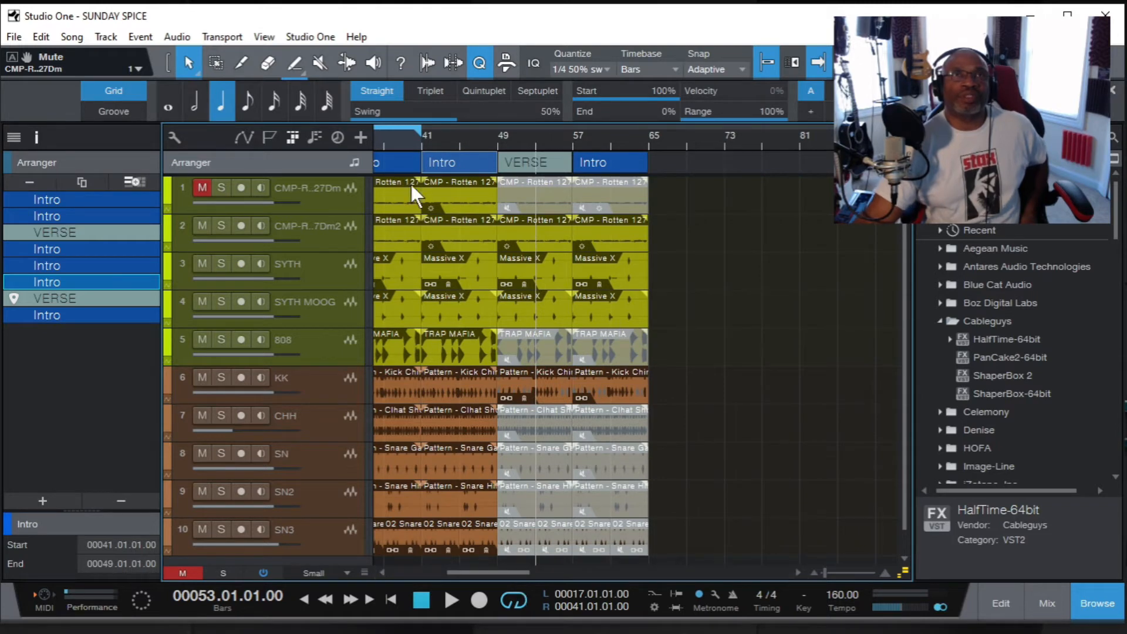
left_click_drag(452, 157, 613, 171)
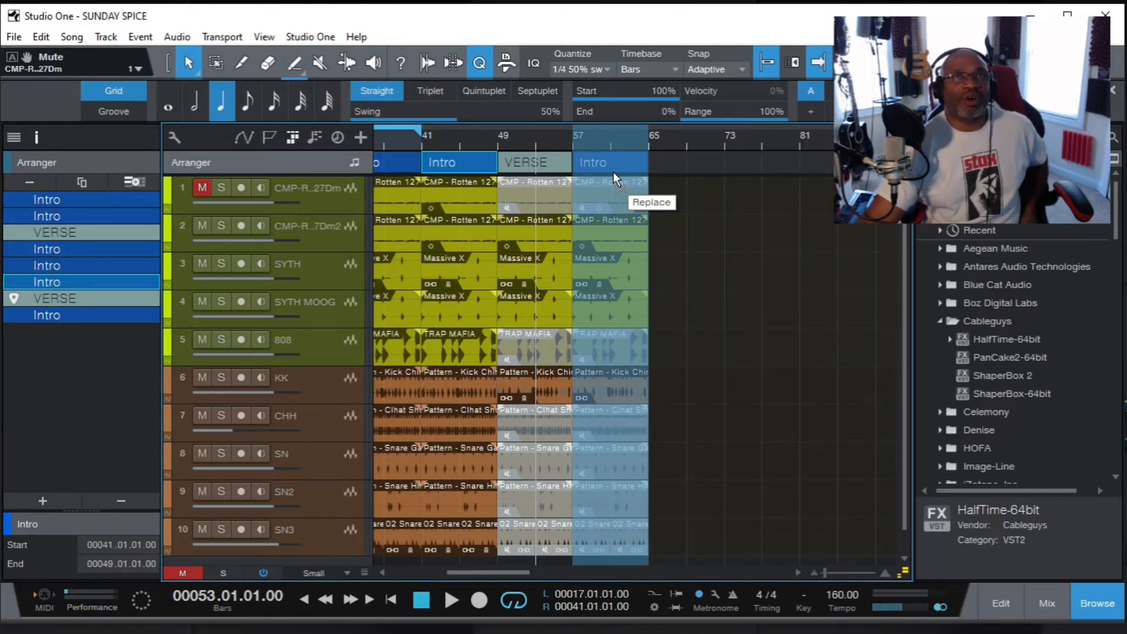
left_click_drag(612, 172, 576, 164)
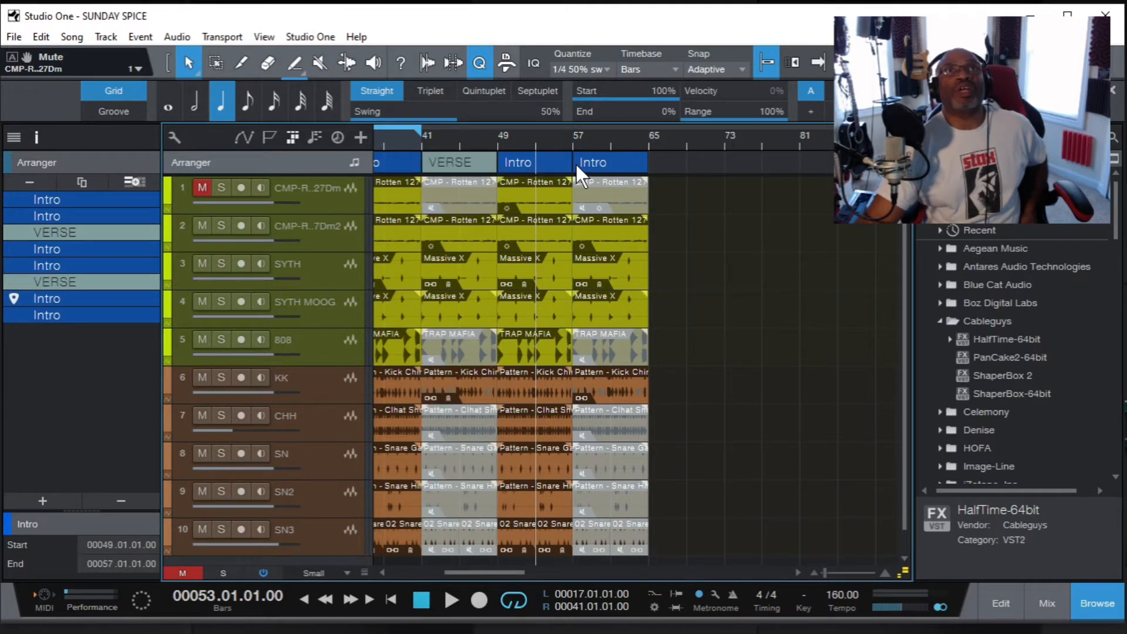
Extend the loop range's end to bar 65 while playing from bar 17, and save the song.
left_click_drag(458, 569, 434, 580)
left_click(565, 134)
left_click(450, 597)
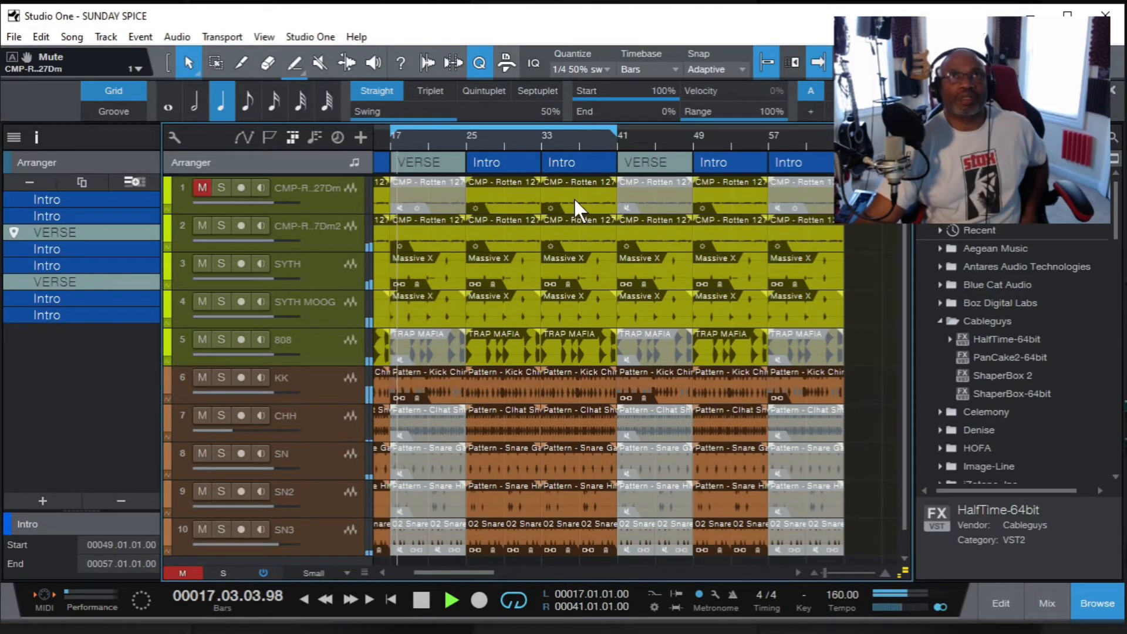
left_click_drag(621, 130, 850, 137)
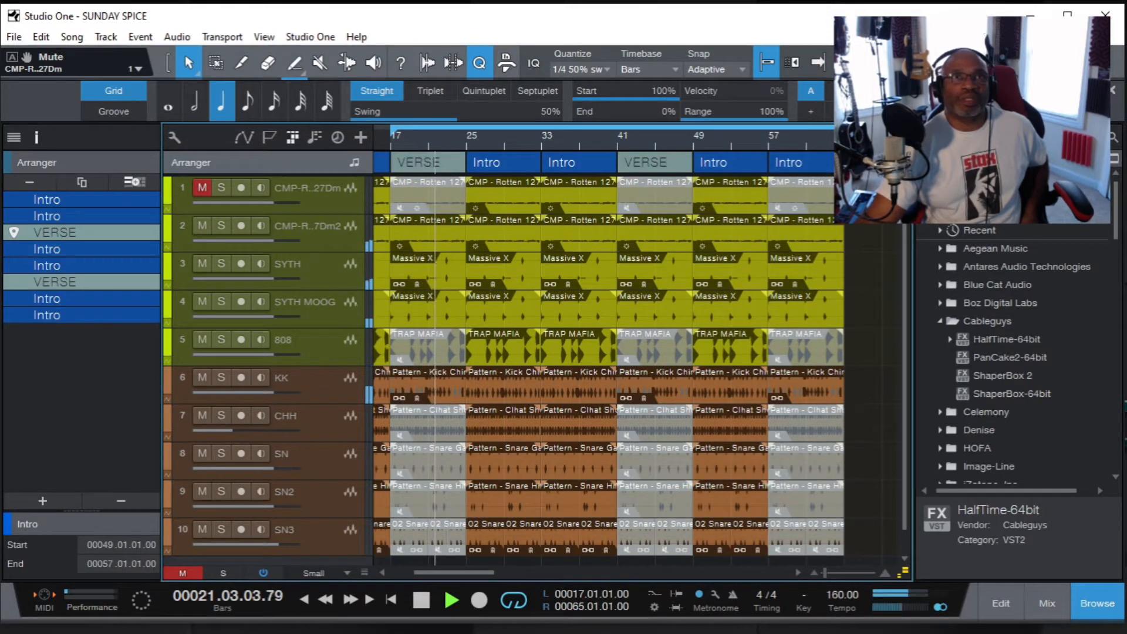
left_click(420, 599)
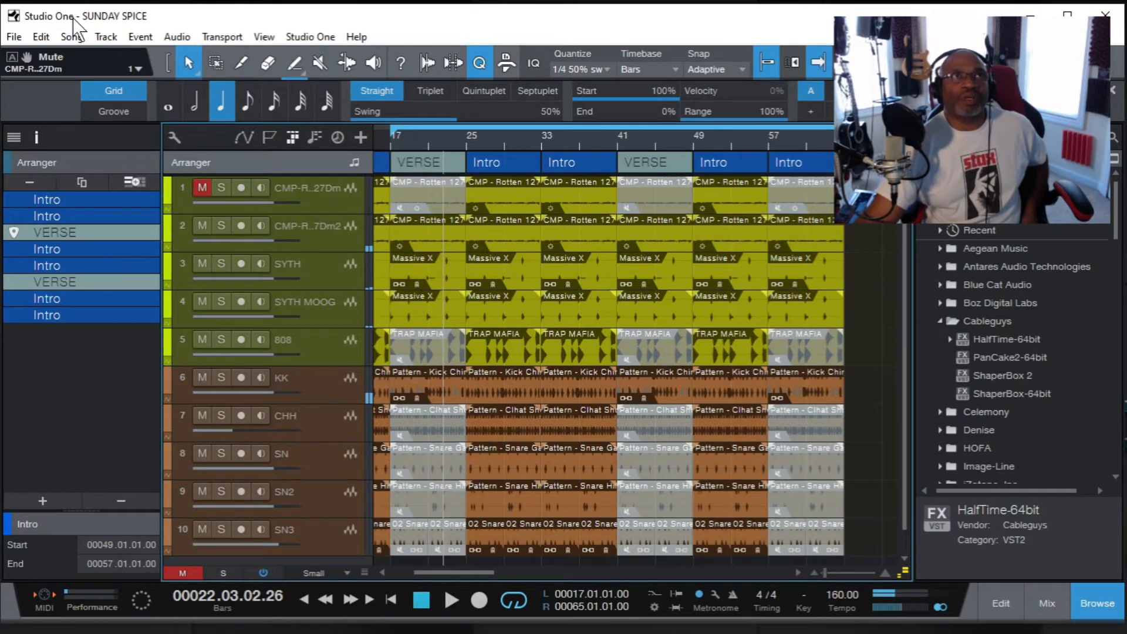
left_click(15, 36)
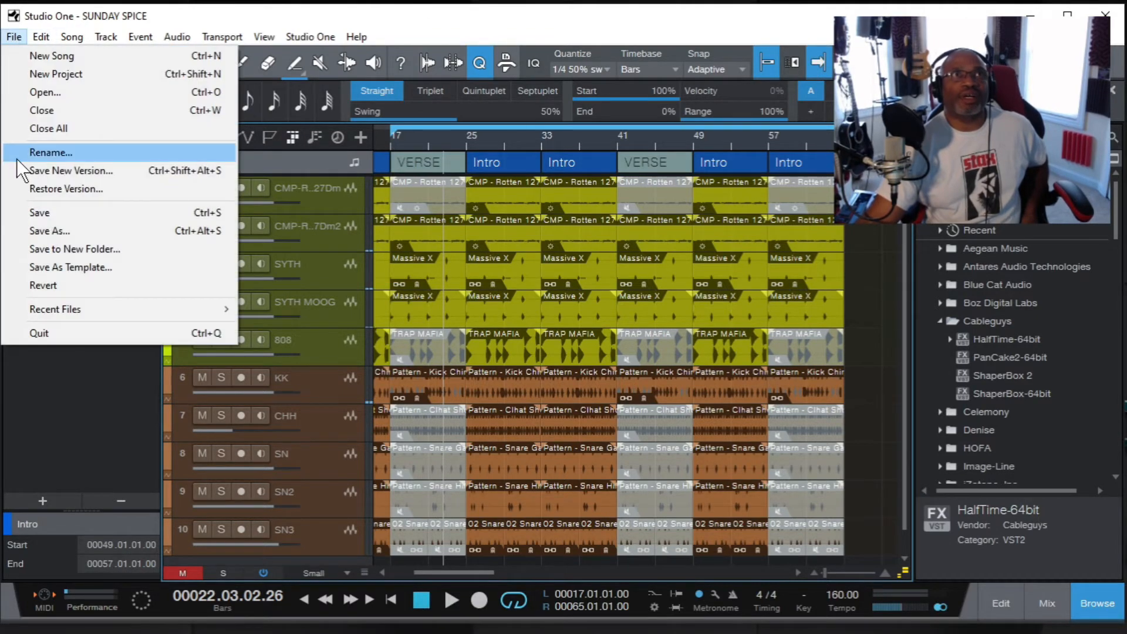
left_click(33, 213)
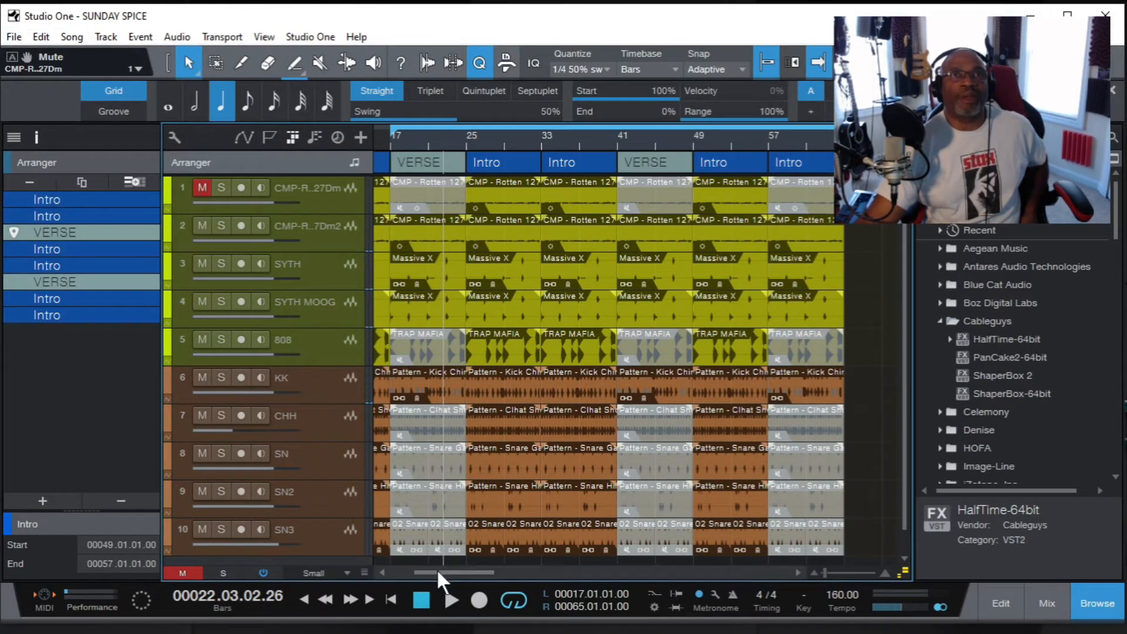
Play the song from the beginning through the first VERSE into the Intro at bar 25 to check the arrangement.
left_click_drag(444, 573, 386, 566)
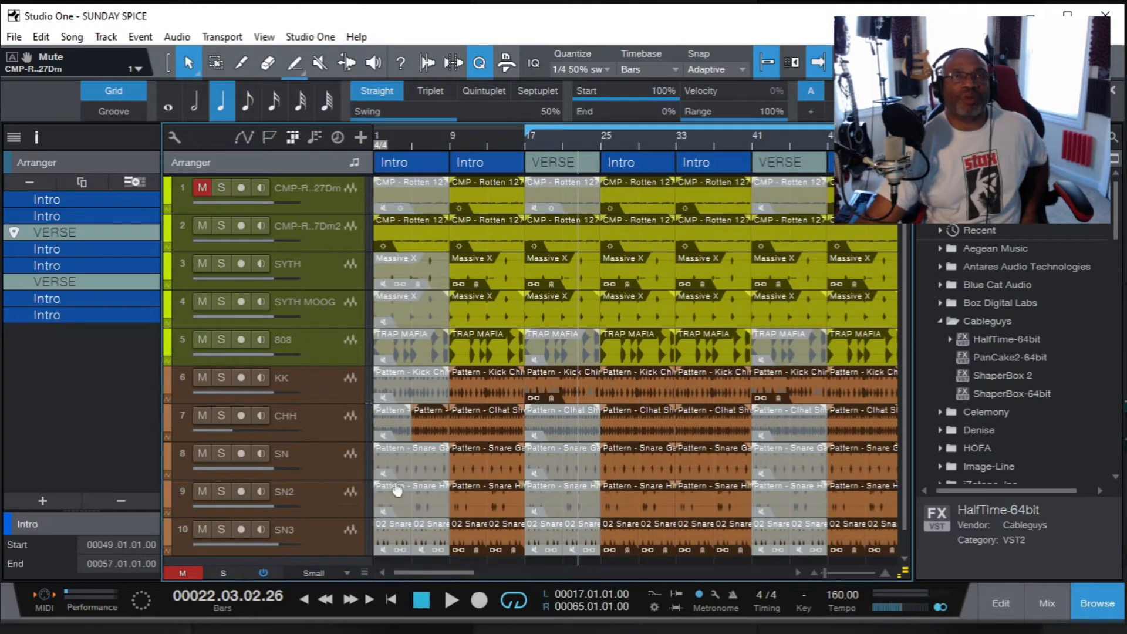
left_click(499, 135)
left_click(447, 599)
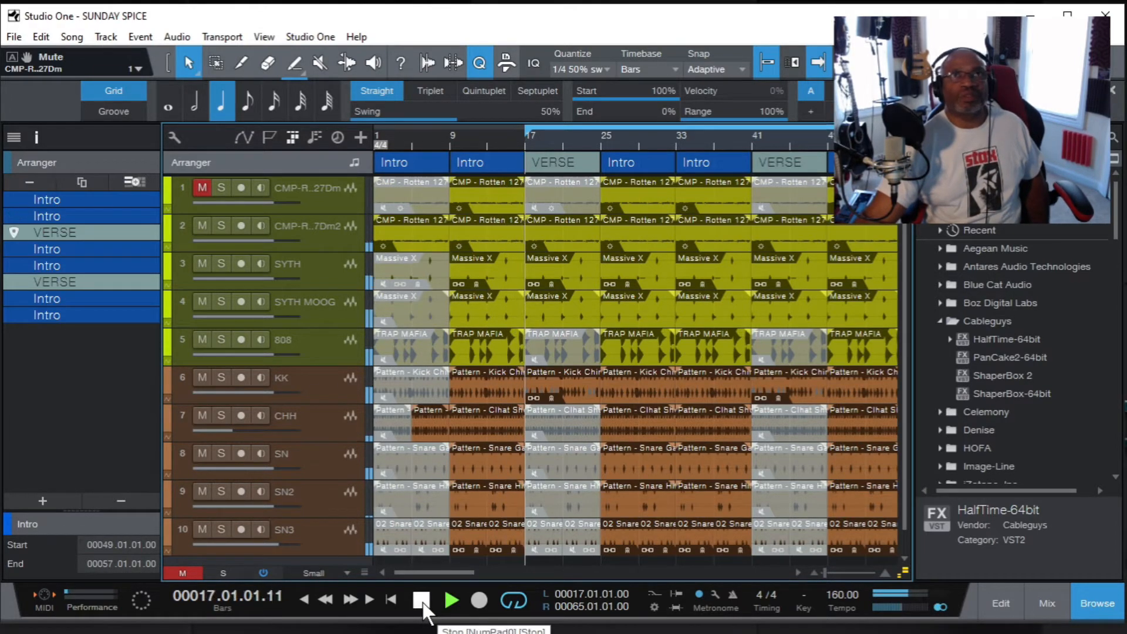
left_click(421, 600)
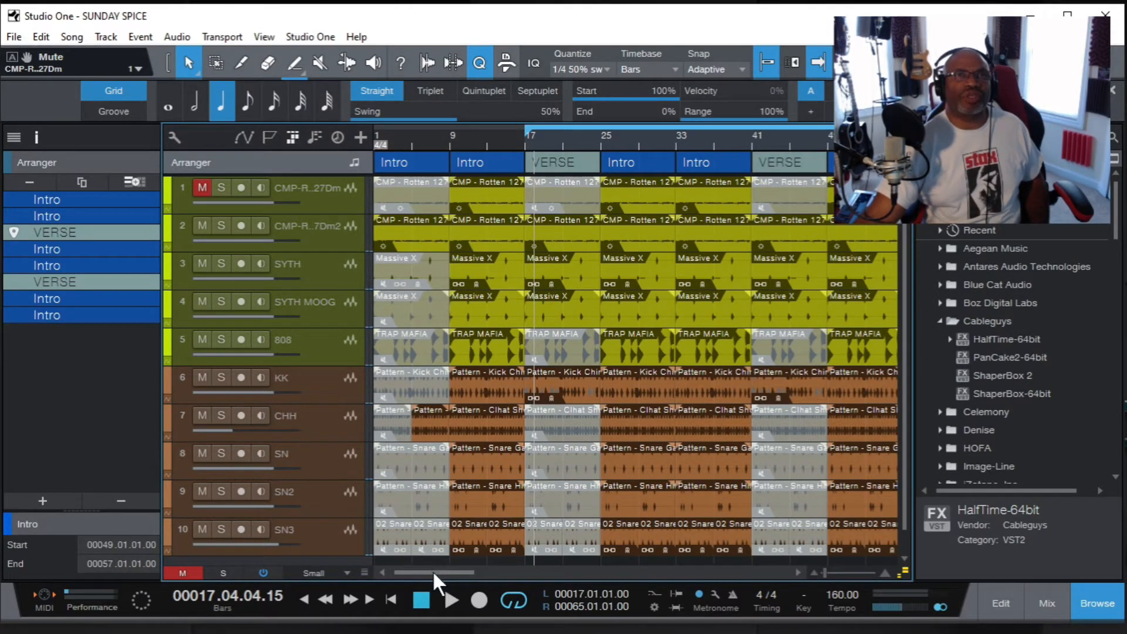
left_click(390, 600)
left_click(450, 599)
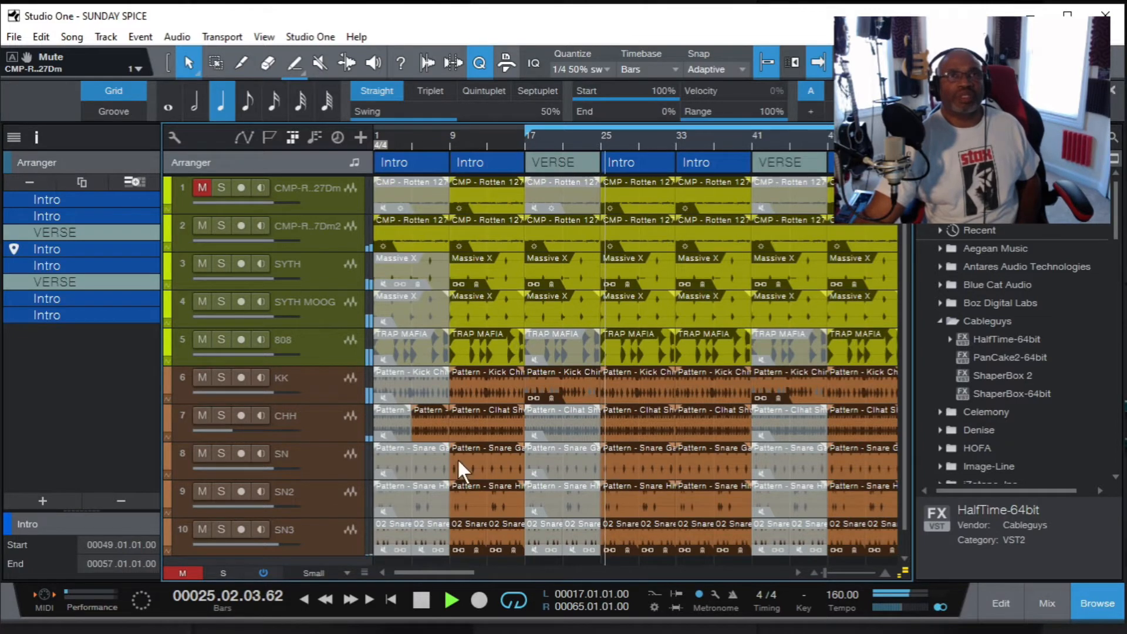
Create a shared duplicate of the VERSE section at bar 17 directly behind it, and play from bar 5 into bar 35.
right_click(565, 160)
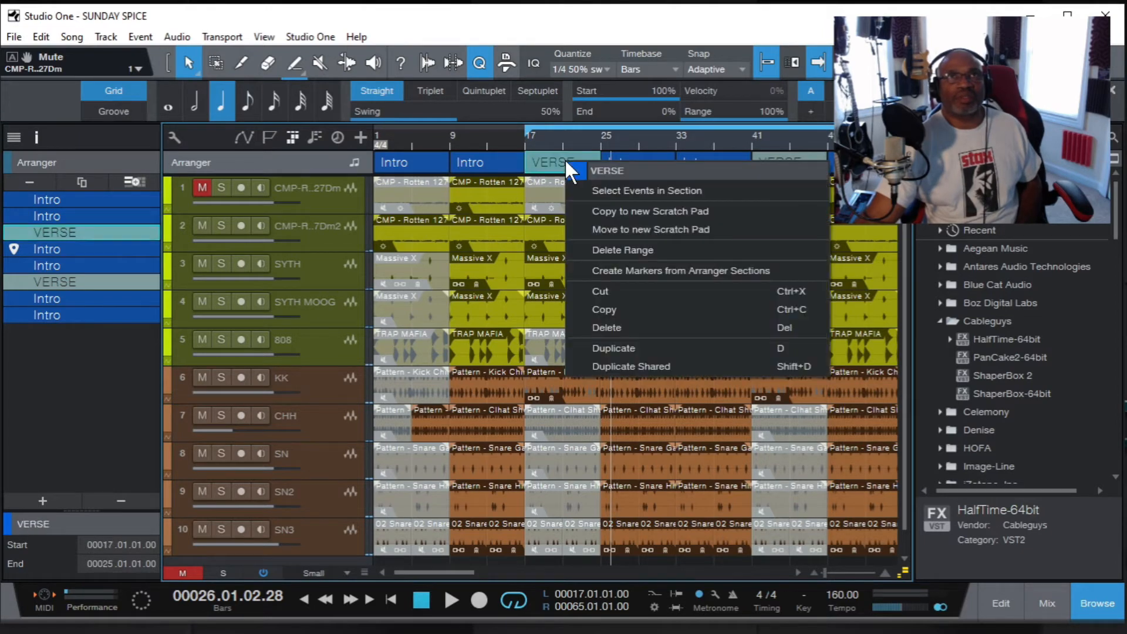
left_click(611, 366)
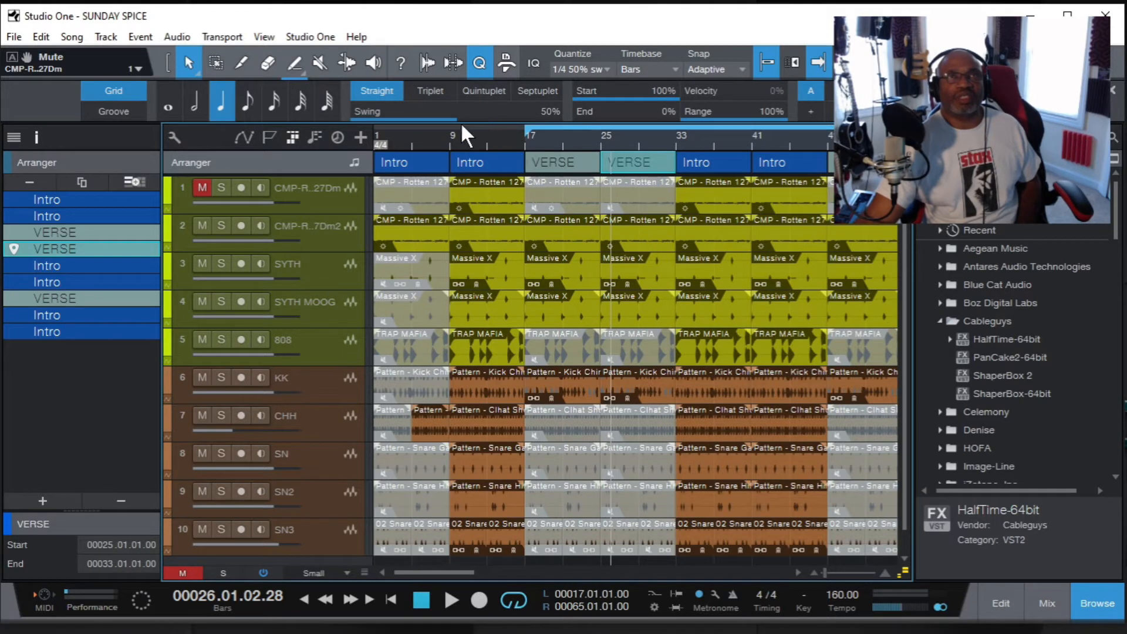
left_click(411, 135)
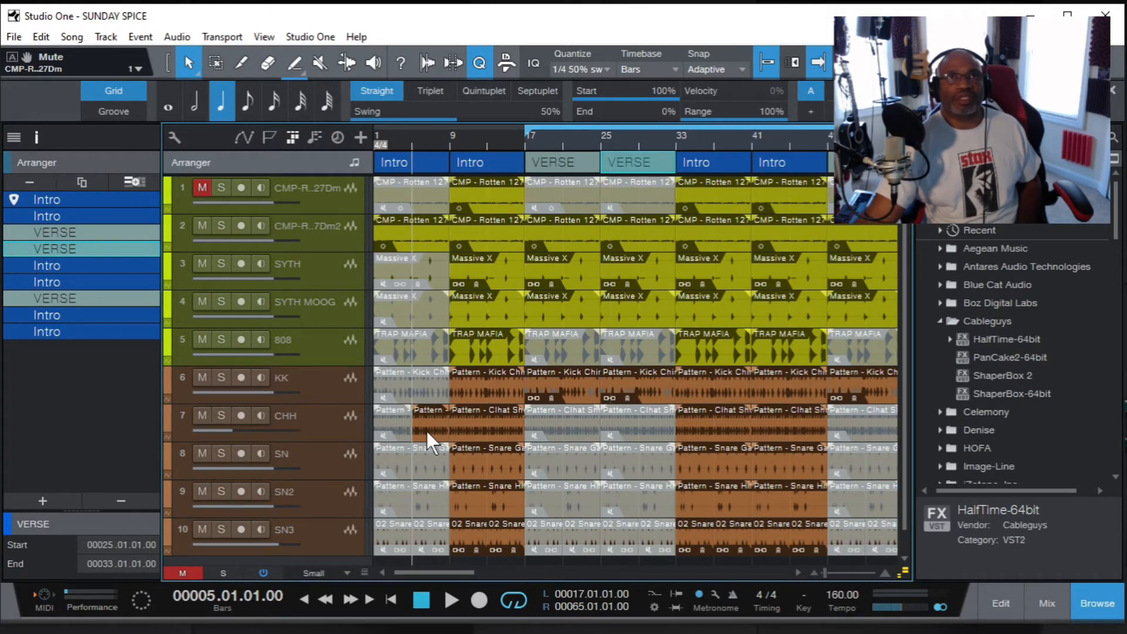
left_click(450, 599)
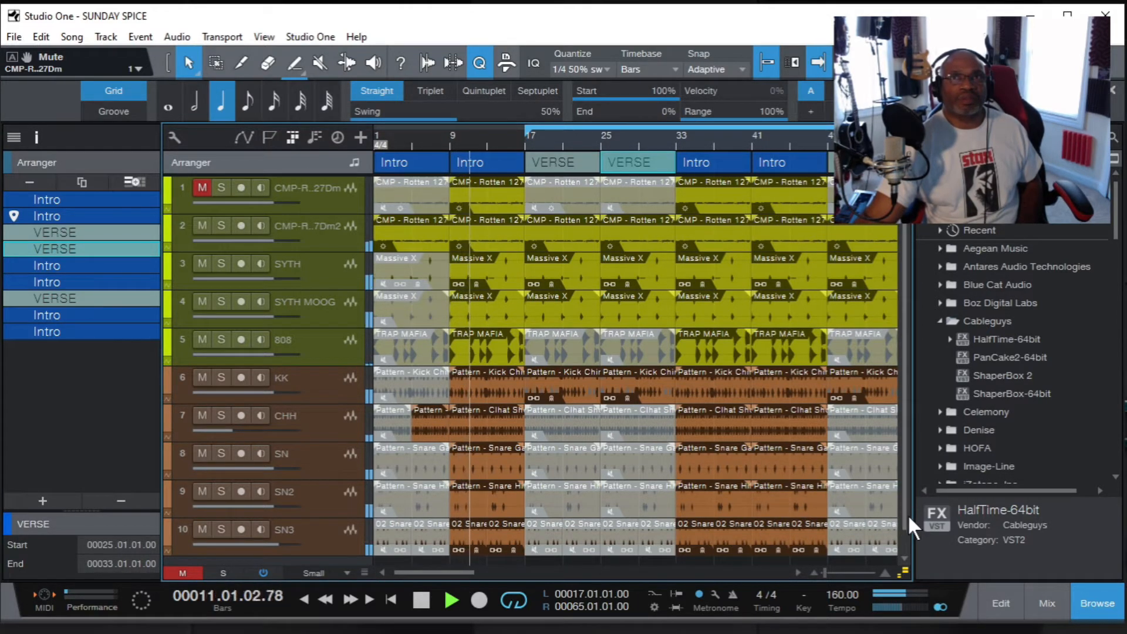
left_click_drag(907, 517, 906, 540)
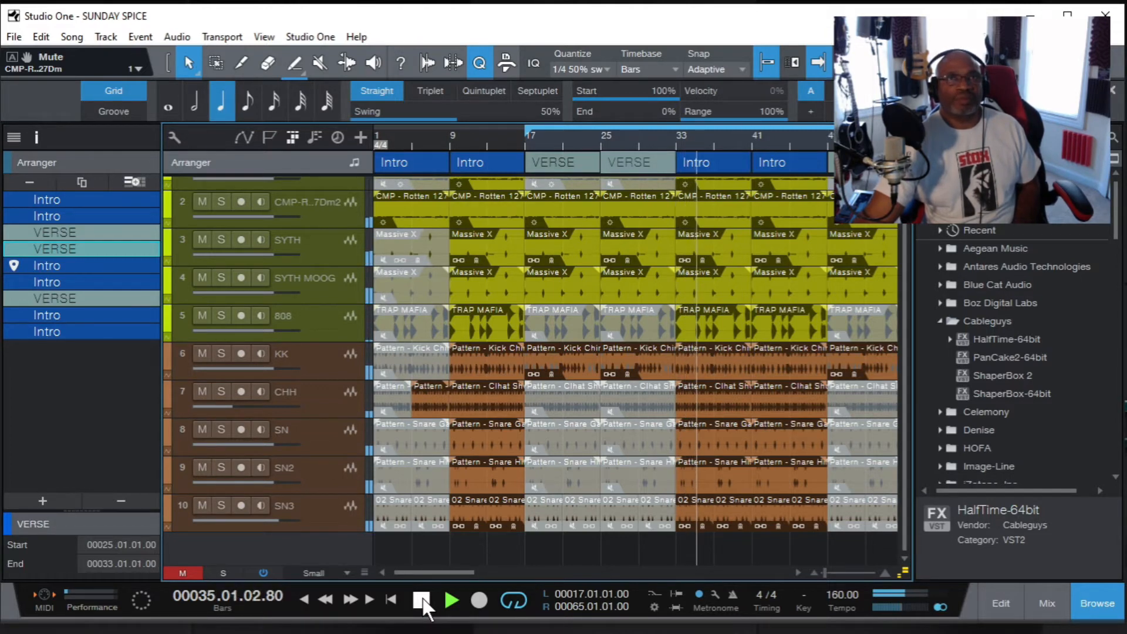
left_click(421, 598)
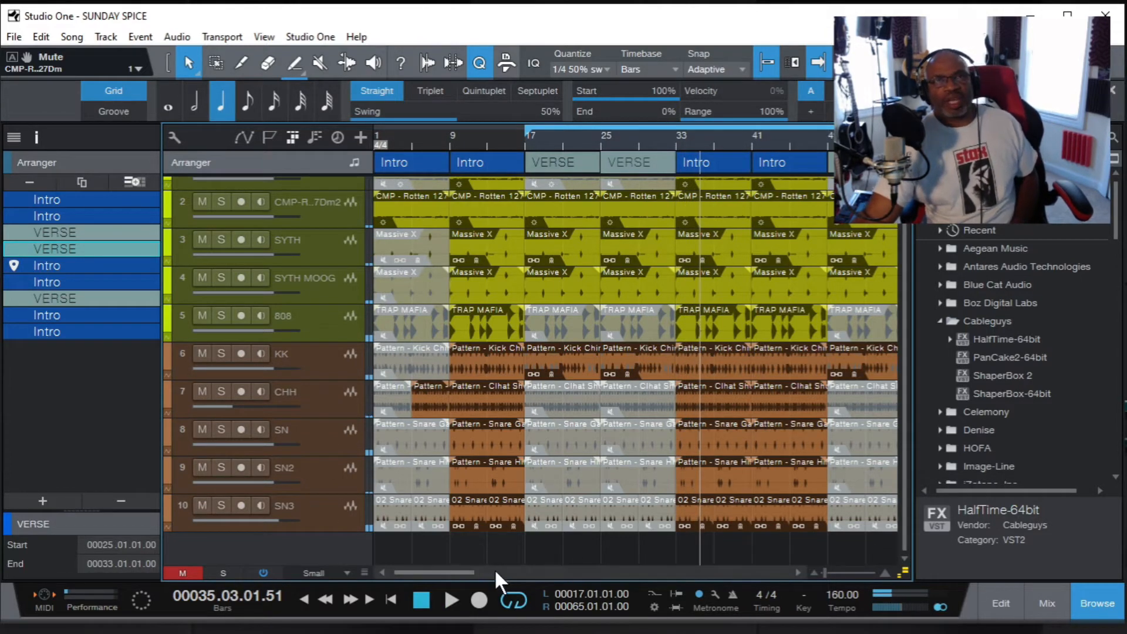
Import the TAG 160 audio file onto a new track at bar 9 and raise the event's gain by about 8.9 dB.
mouse_move(466, 570)
left_mouse_down()
mouse_move(524, 572)
mouse_move(466, 572)
mouse_move(484, 575)
left_mouse_up()
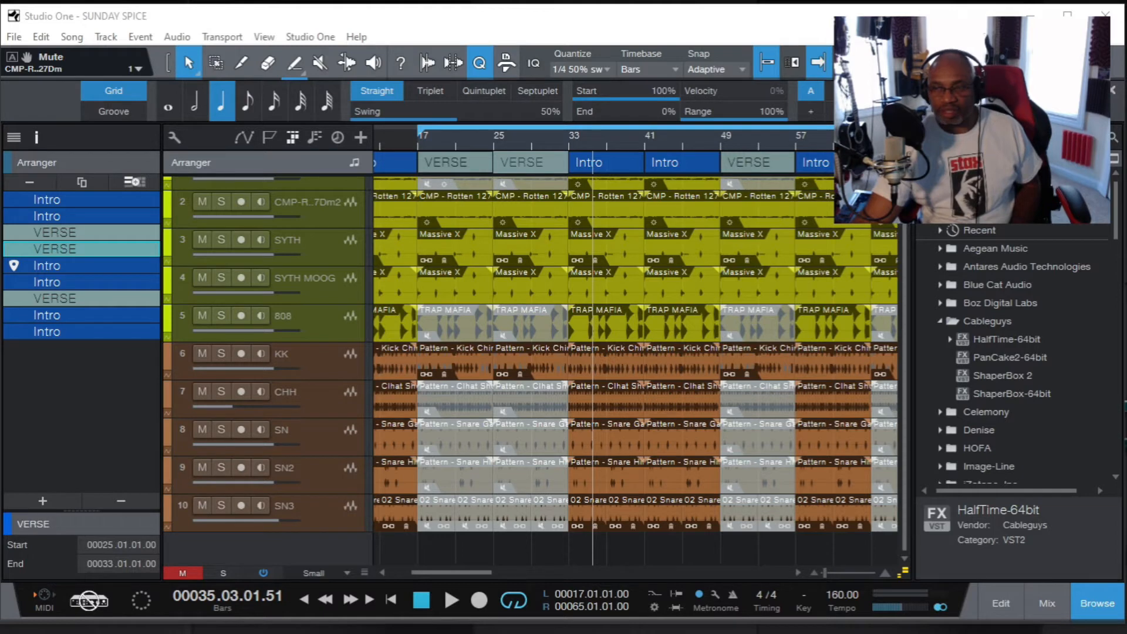
left_click_drag(0, 338, 456, 542)
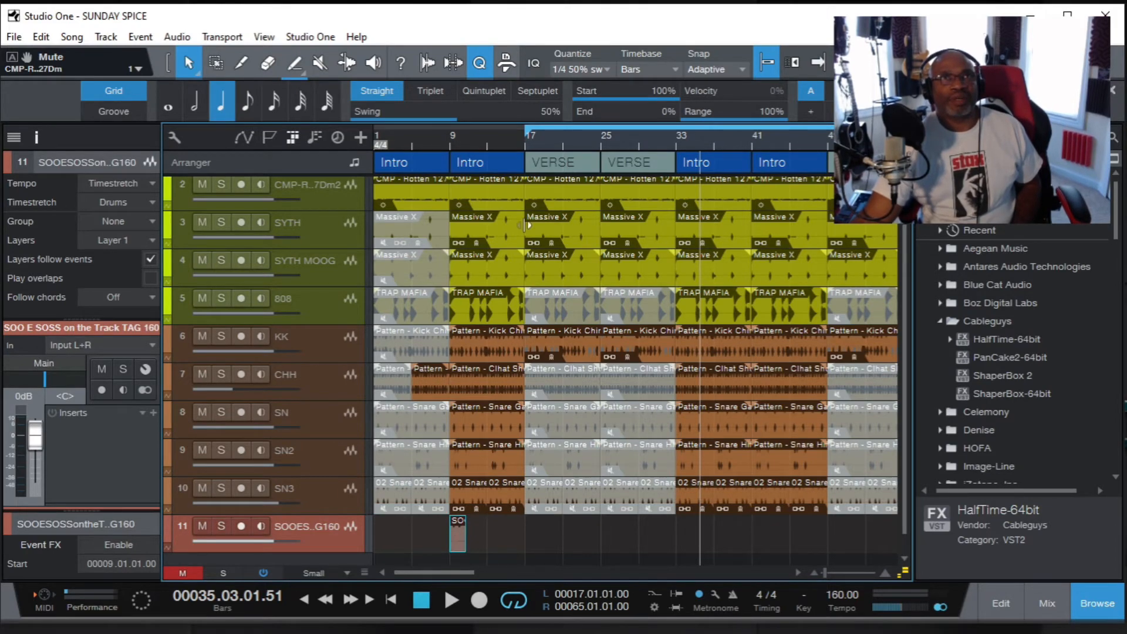
left_click_drag(464, 135, 465, 171)
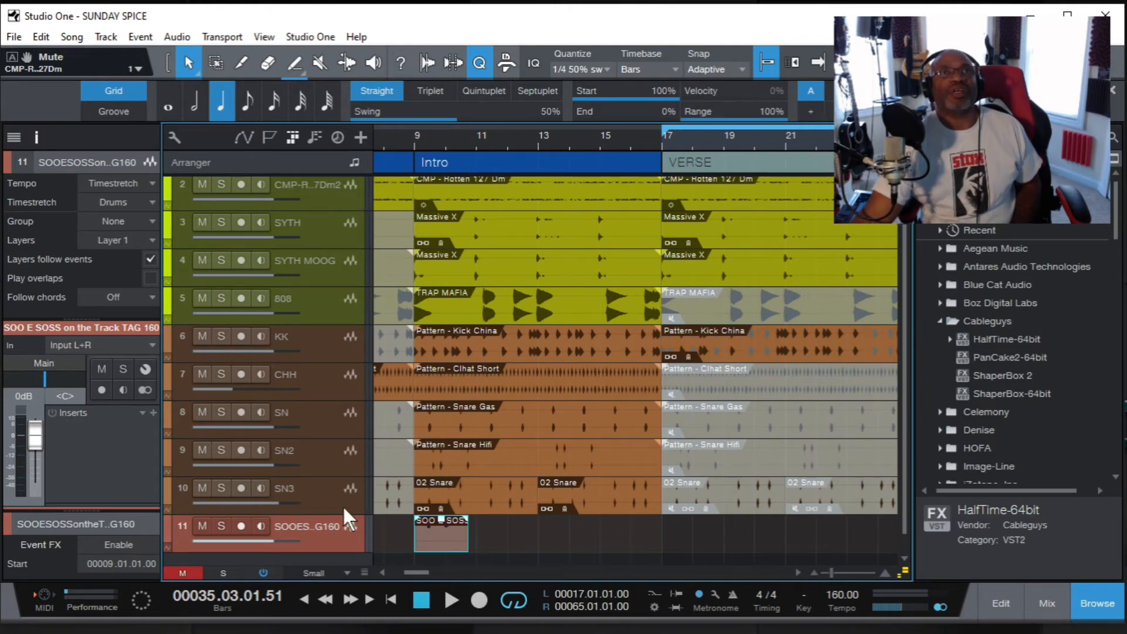
left_click_drag(446, 524, 448, 514)
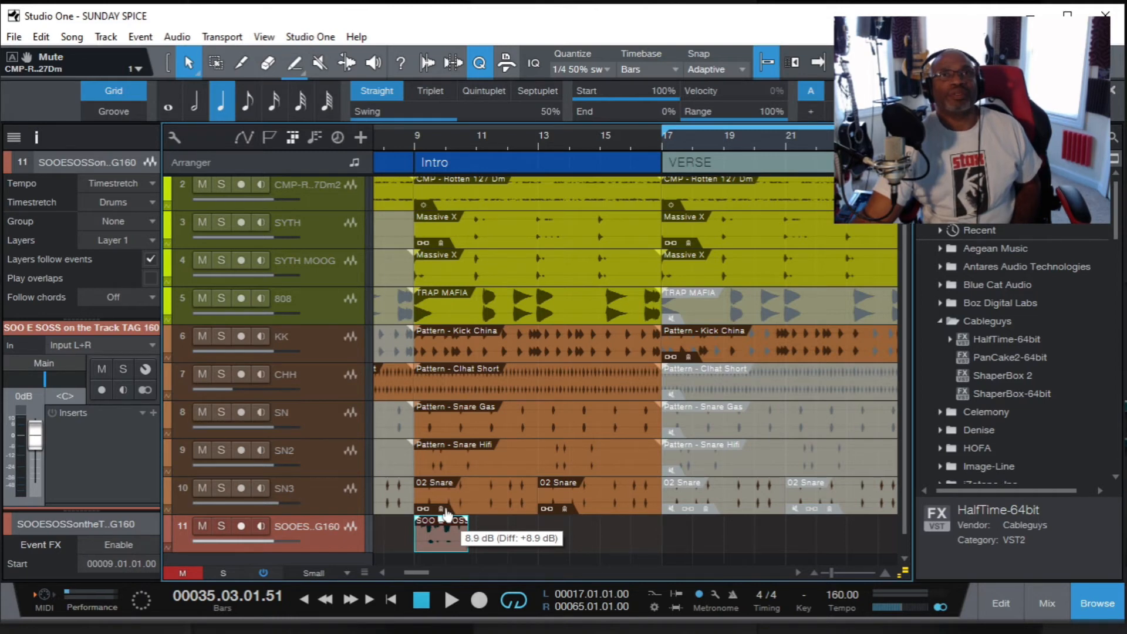
Play the opening of the song briefly and move the tag event to bar 5.
left_click(391, 597)
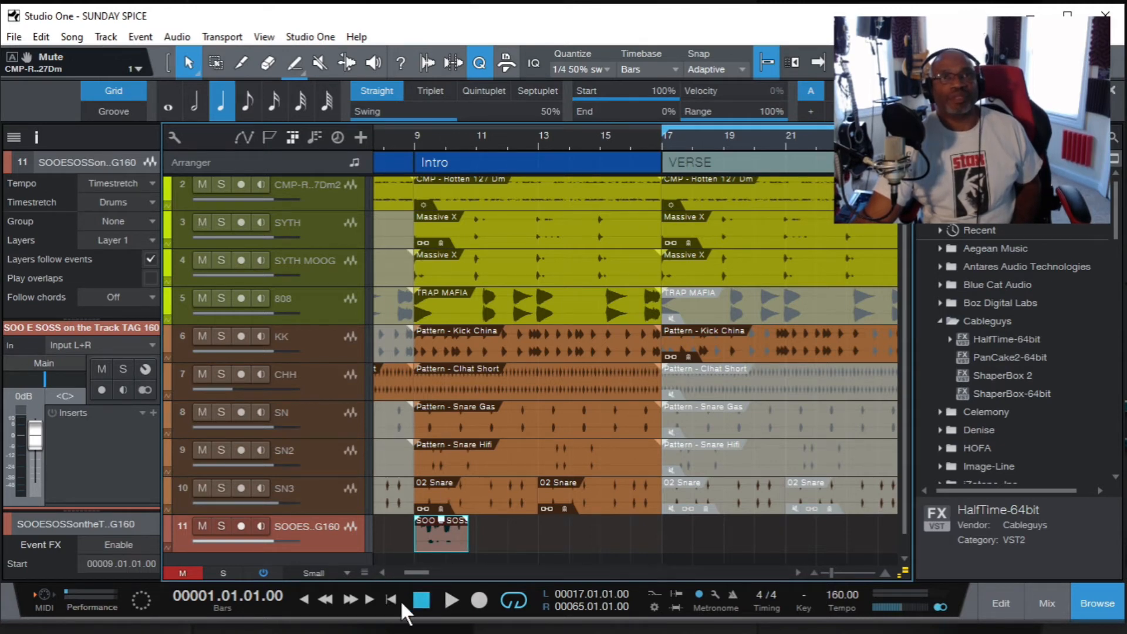
left_click(450, 596)
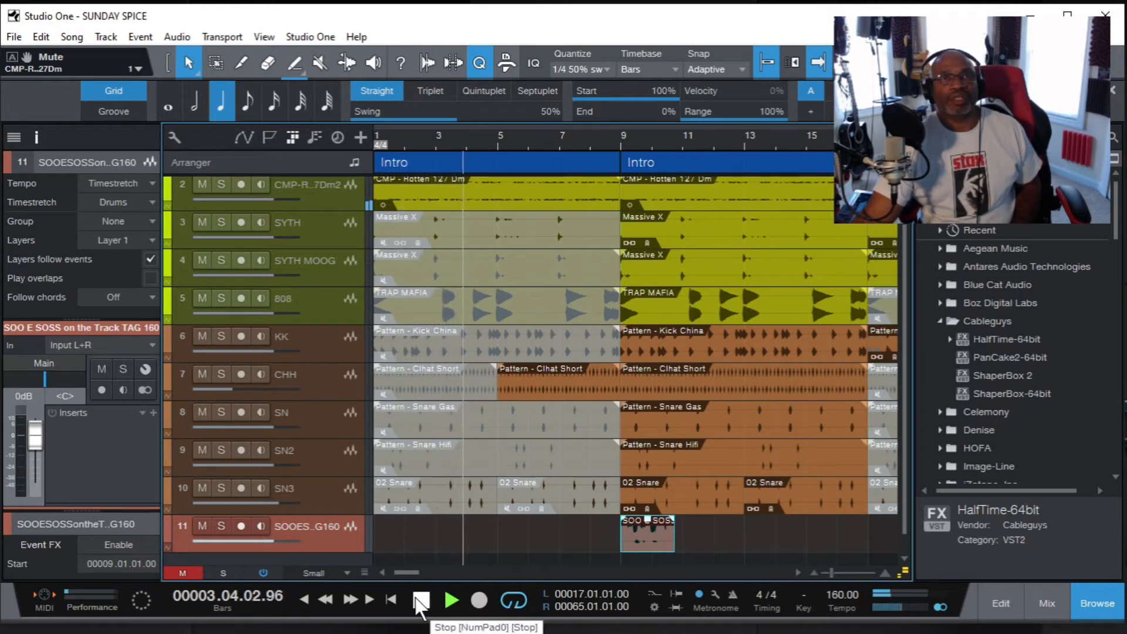
left_click(422, 600)
left_click_drag(643, 535, 519, 540)
Play the song from the beginning into the VERSE at bar 17 to check the tag's placement.
left_click(390, 598)
left_click(452, 600)
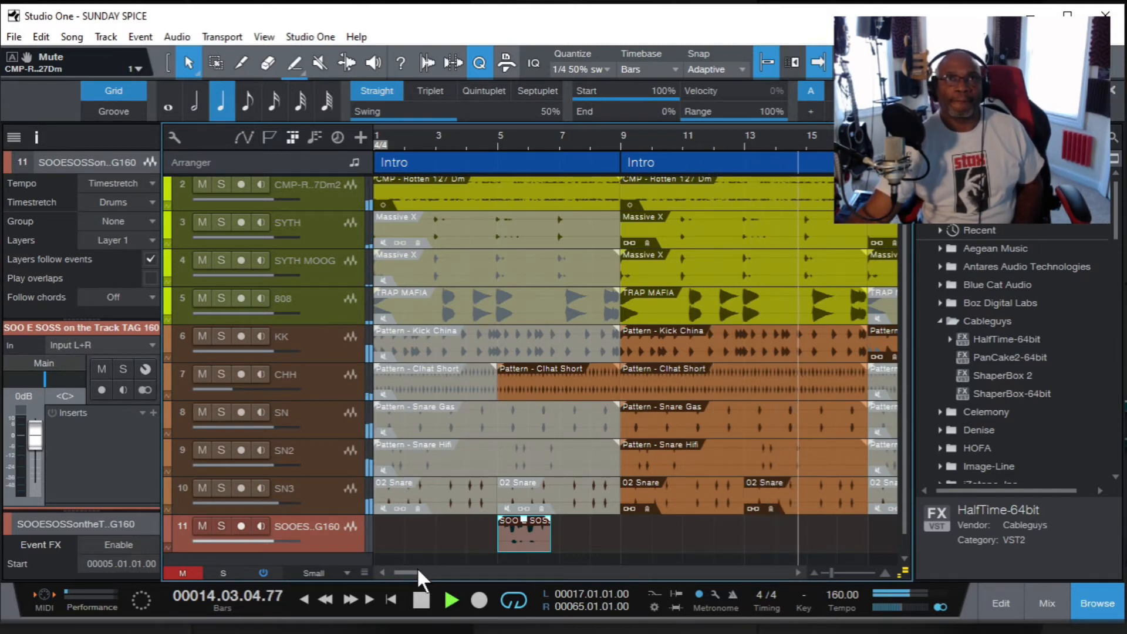
left_click_drag(416, 567, 438, 571)
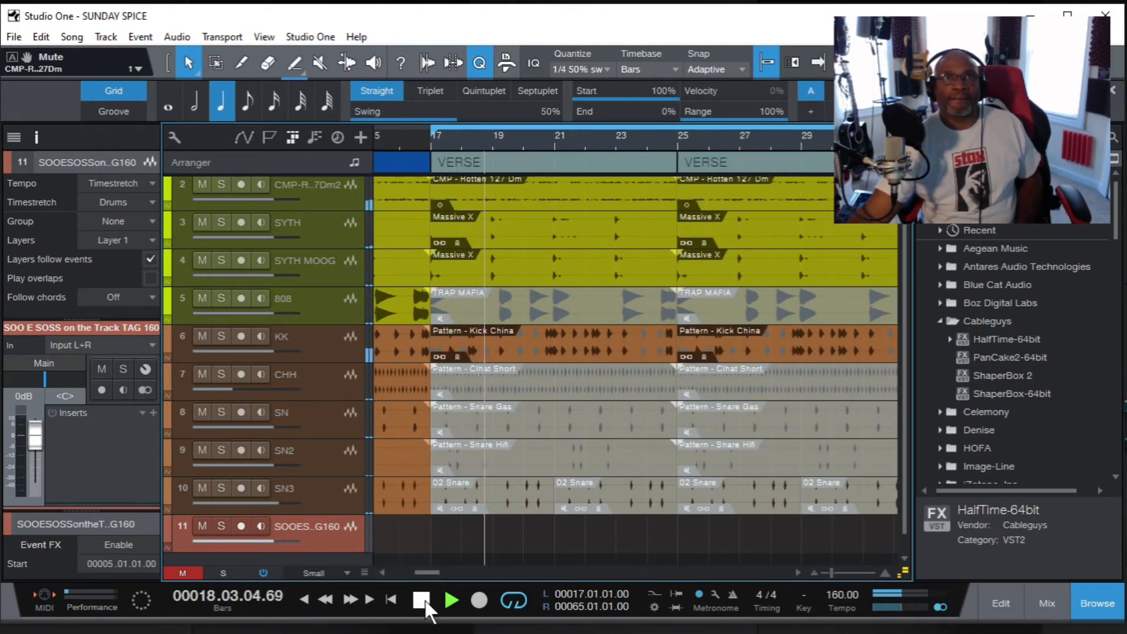
left_click(424, 598)
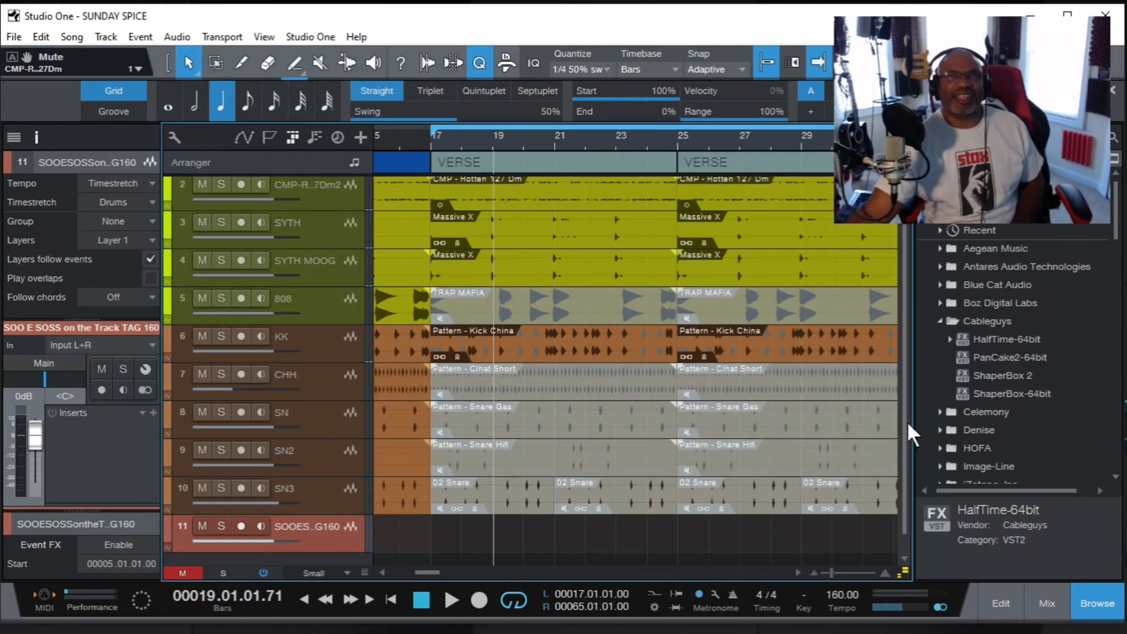
Play the transition from bar 15 into the VERSE at bar 17.
left_click(381, 129)
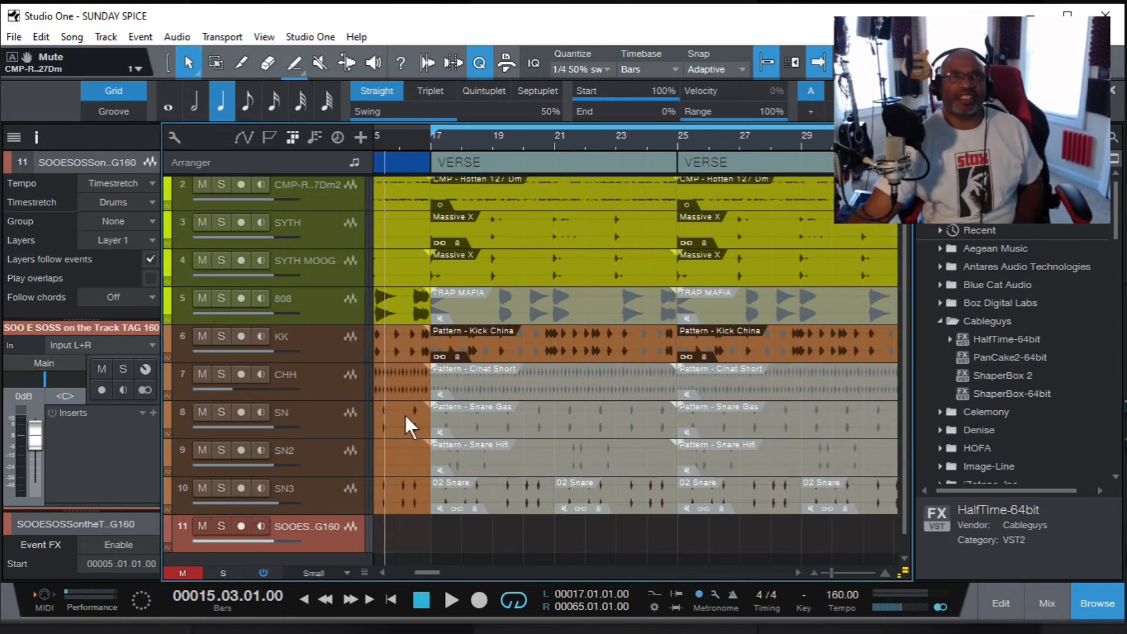
left_click(449, 604)
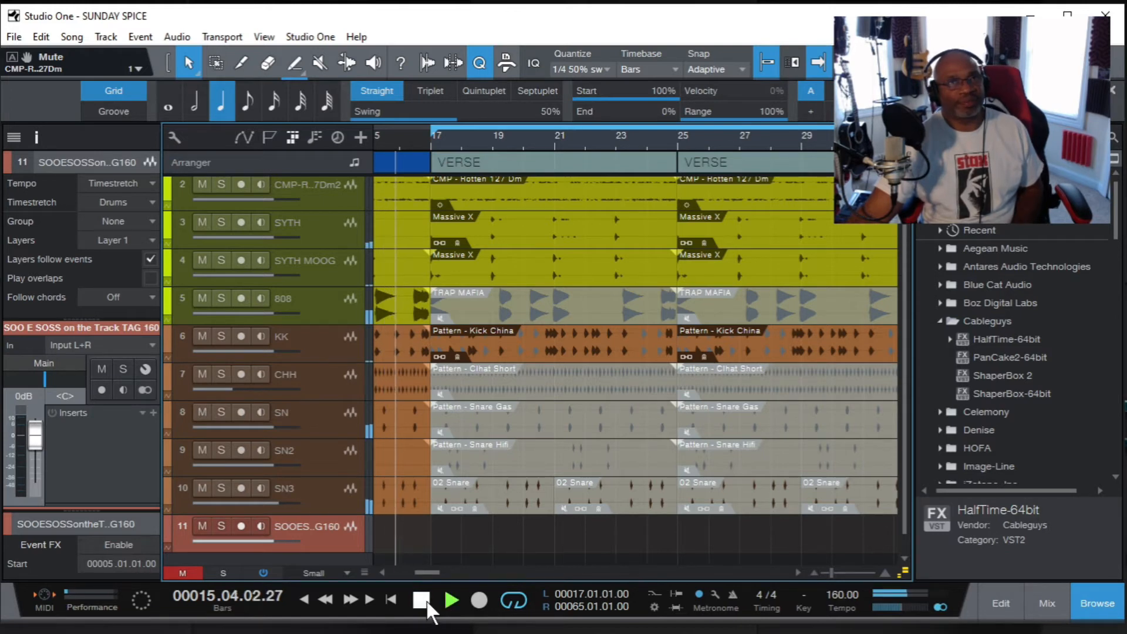
left_click(422, 600)
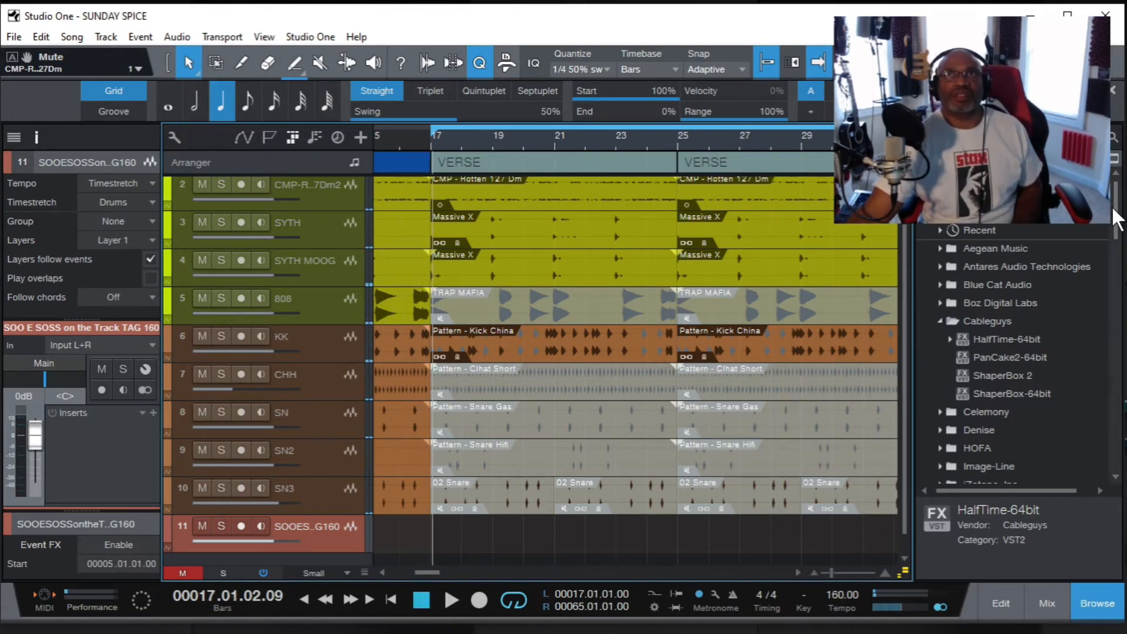
Find theRiser_x64 among the AIR Music Technology instruments and add it as a new instrument track below the tag track.
left_click(939, 136)
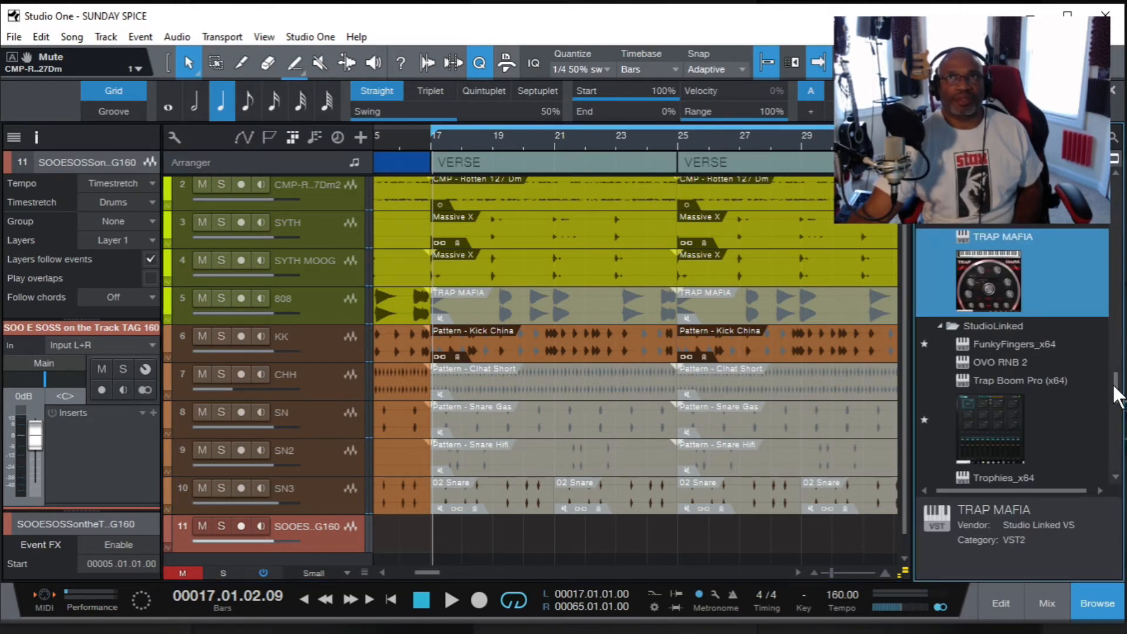
left_click_drag(1117, 389, 1080, 176)
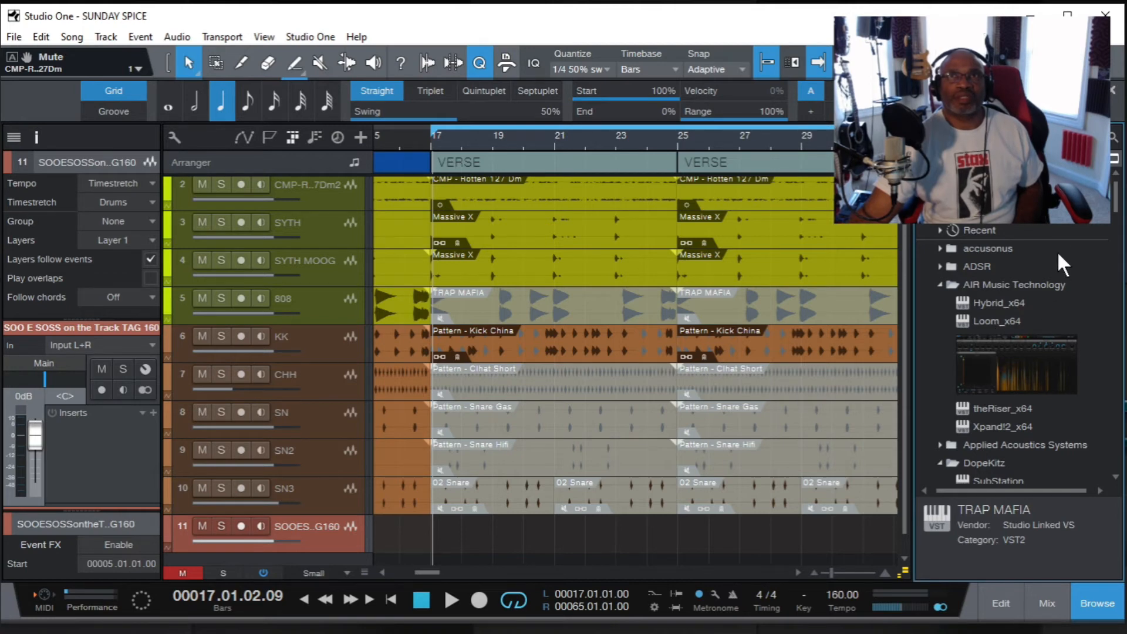
left_click(1110, 223)
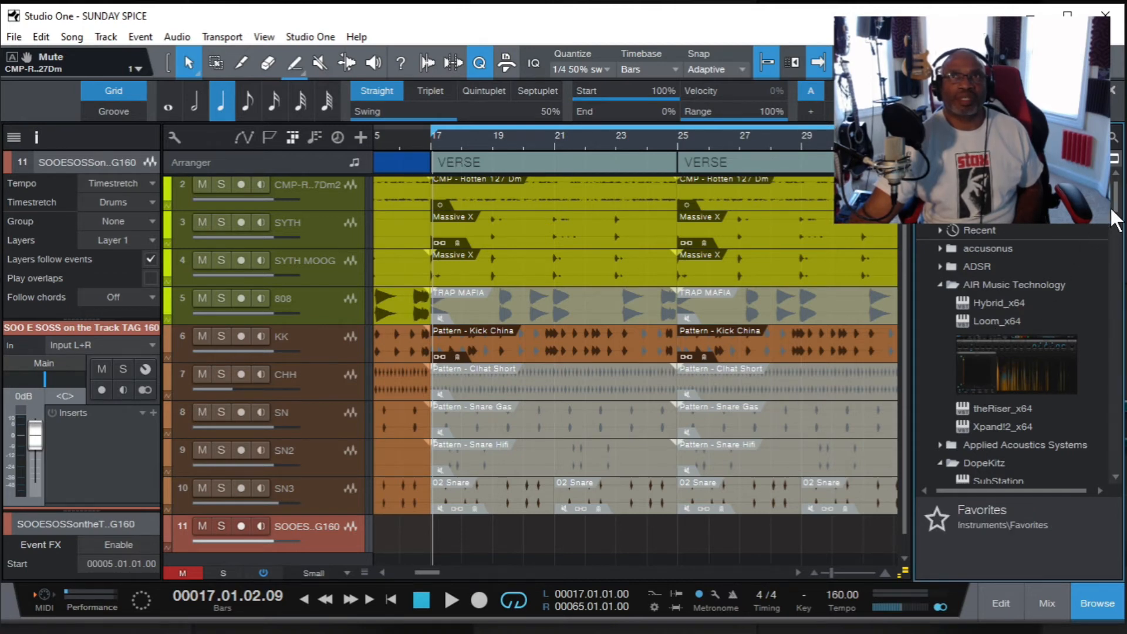
mouse_move(1114, 205)
left_mouse_down()
mouse_move(1119, 287)
mouse_move(1114, 210)
left_mouse_up()
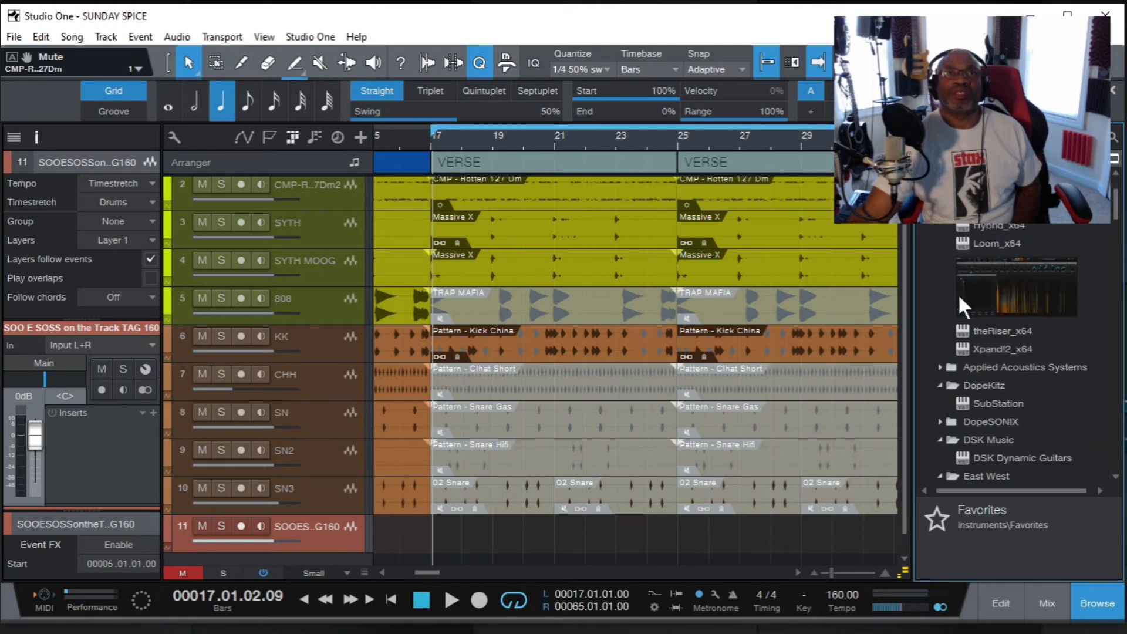
left_click_drag(983, 330, 452, 538)
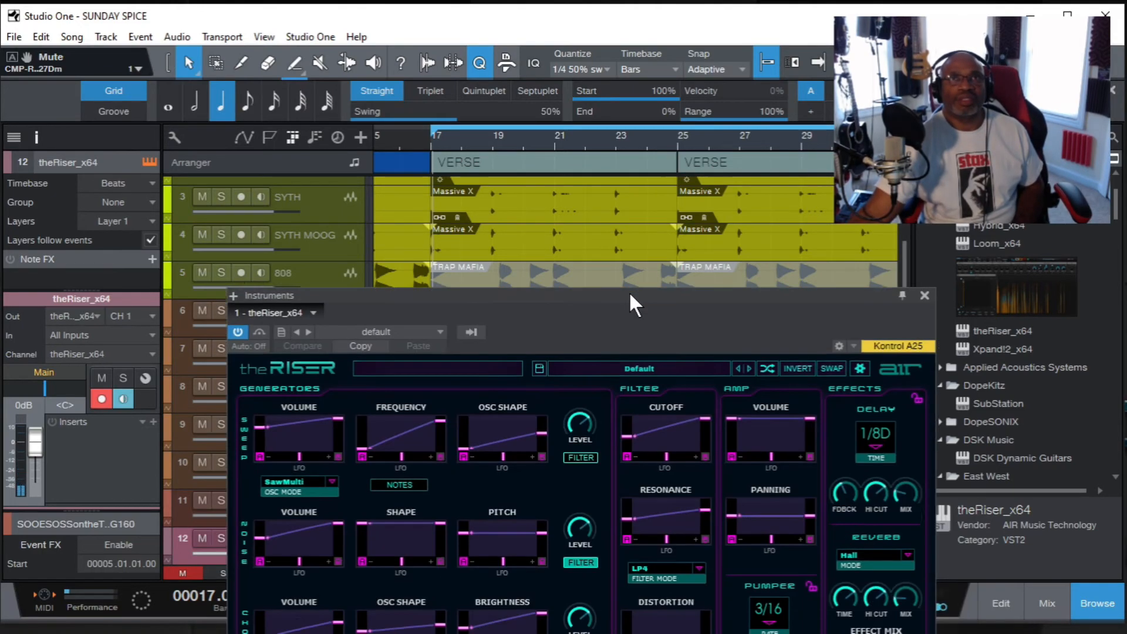
Load the 05 16th Pumping Reso Rise preset from Rhythmical Crescendos into theRiser and clear its window from the arrangement.
left_click_drag(629, 291, 542, 85)
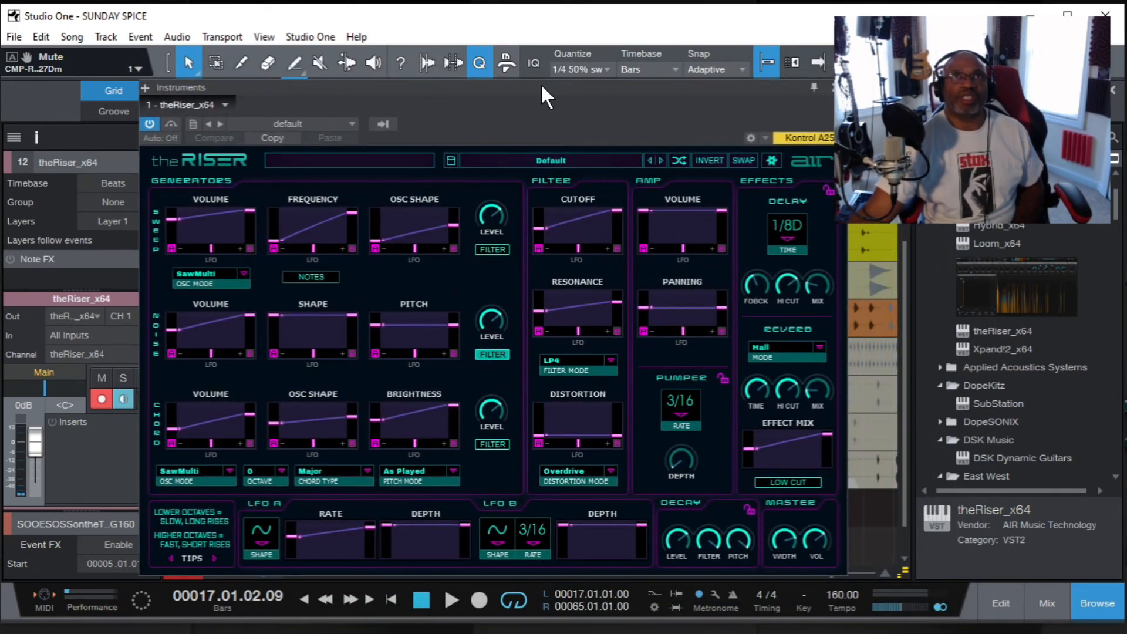
left_click(535, 158)
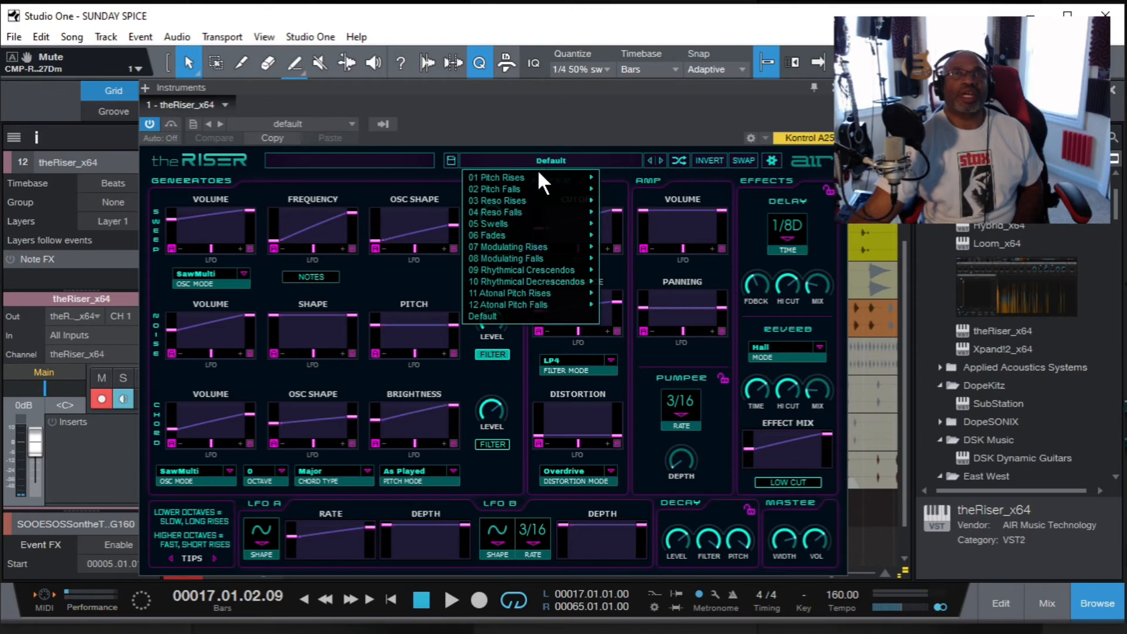
mouse_move(561, 175)
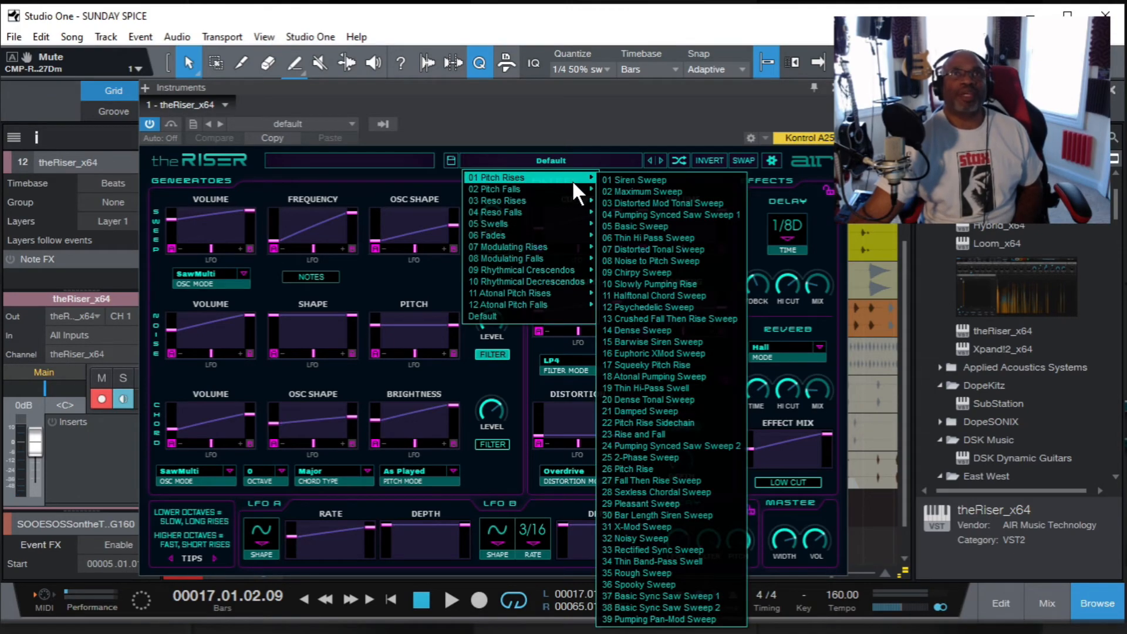
mouse_move(514, 189)
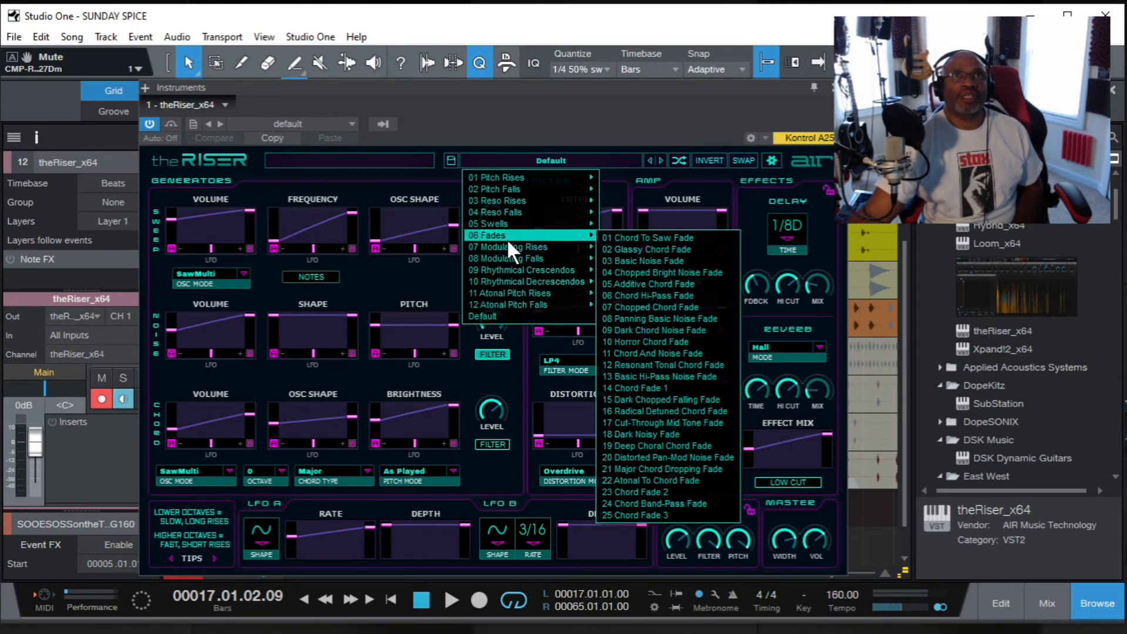
mouse_move(511, 281)
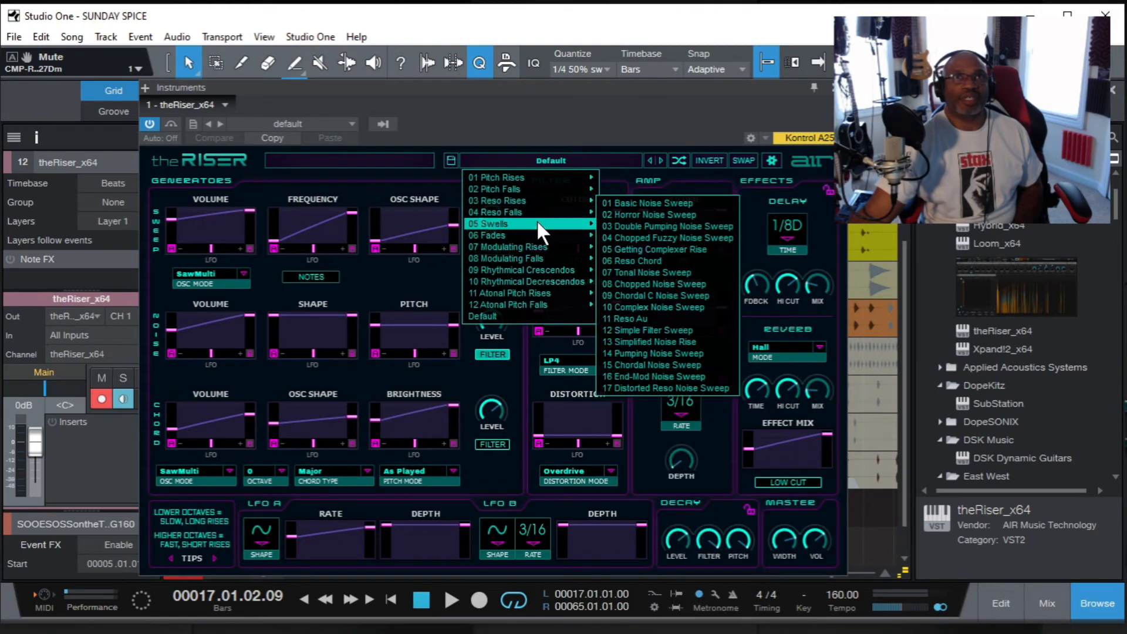
mouse_move(538, 234)
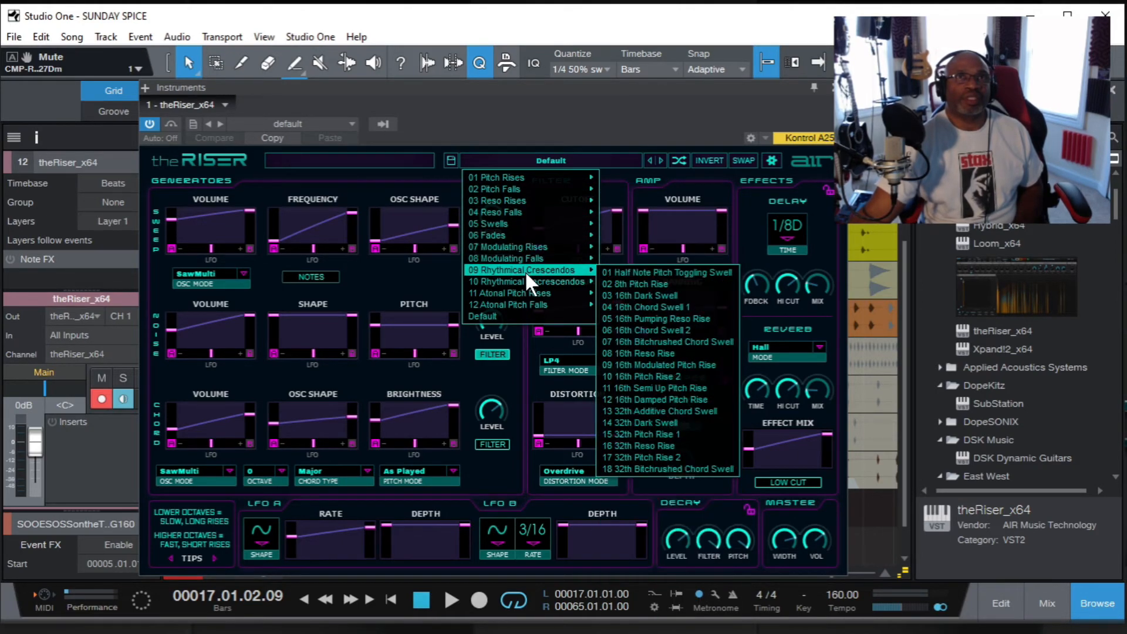
left_click(647, 318)
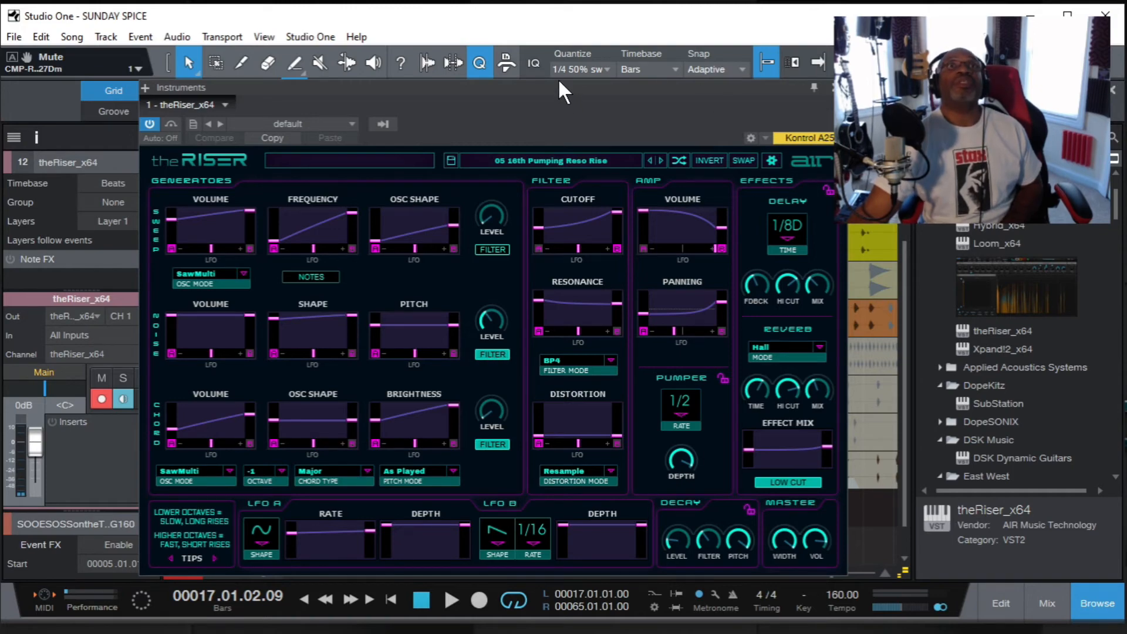
left_click_drag(559, 81, 664, 584)
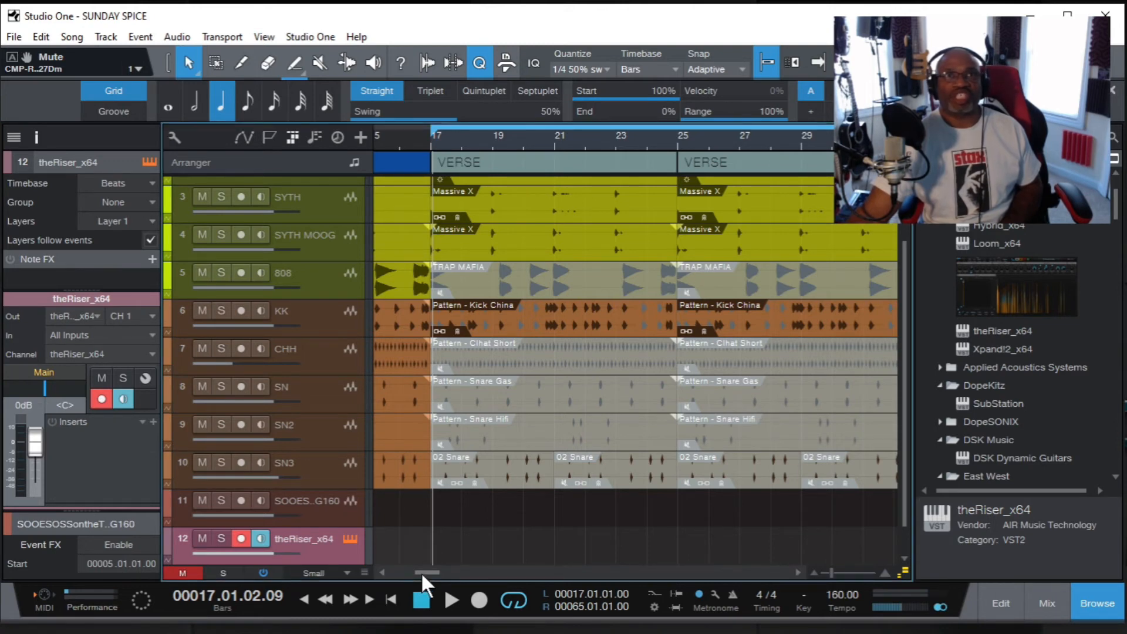
Play the VERSE from bar 17 with the riser track armed and show more of the arrangement.
left_click_drag(423, 573, 388, 572)
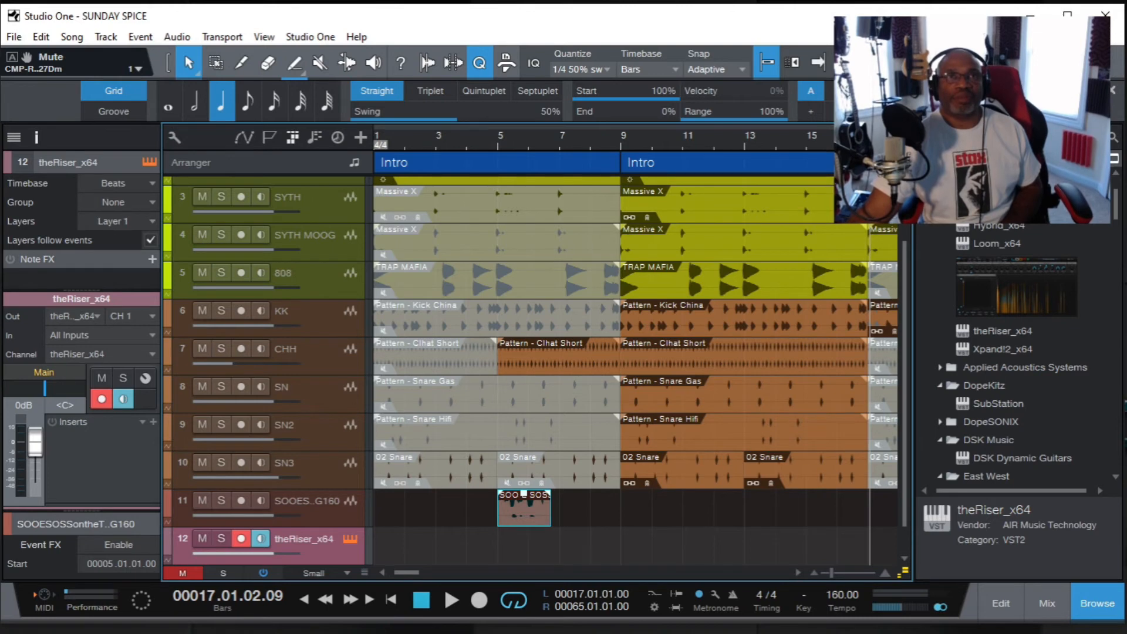
left_click(451, 600)
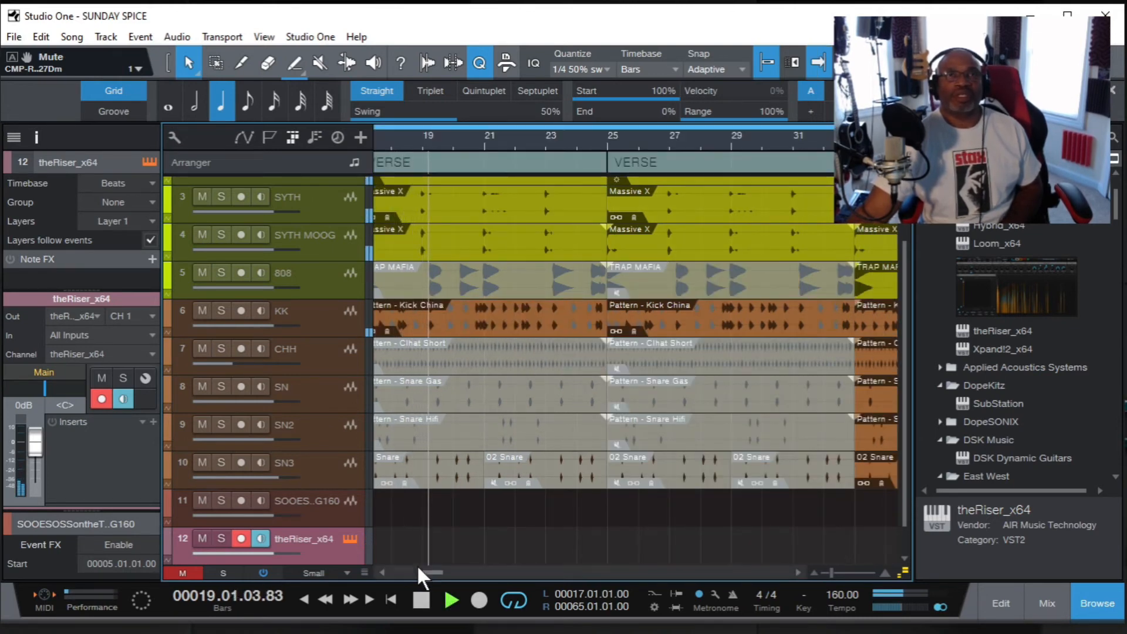
mouse_move(437, 572)
left_mouse_down()
mouse_move(452, 572)
mouse_move(443, 571)
left_mouse_up()
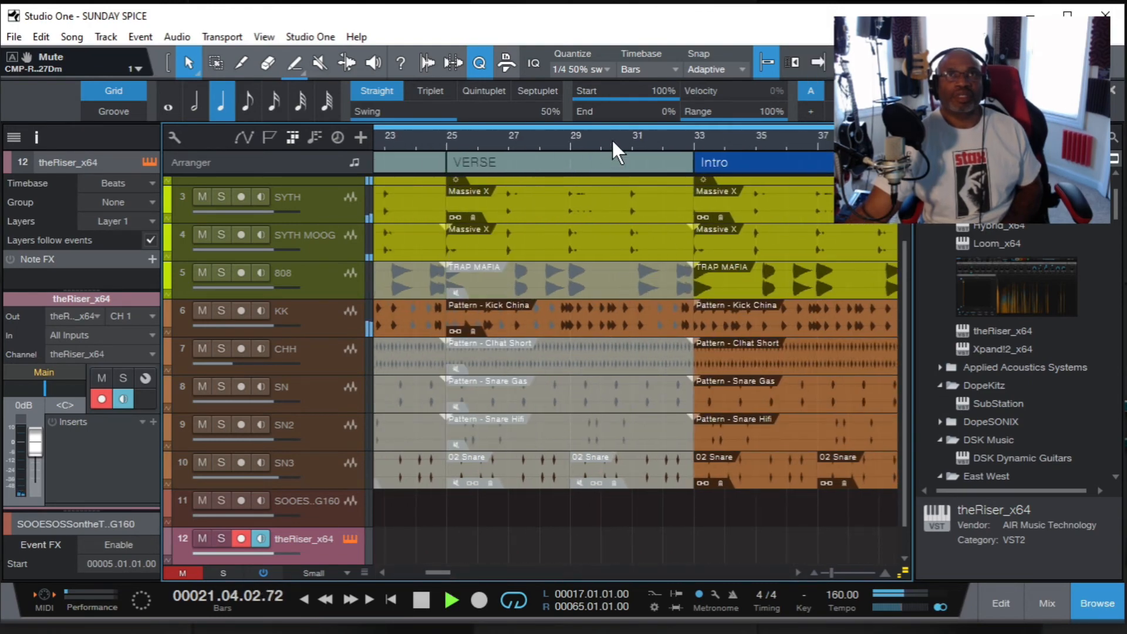
left_click_drag(612, 139, 622, 116)
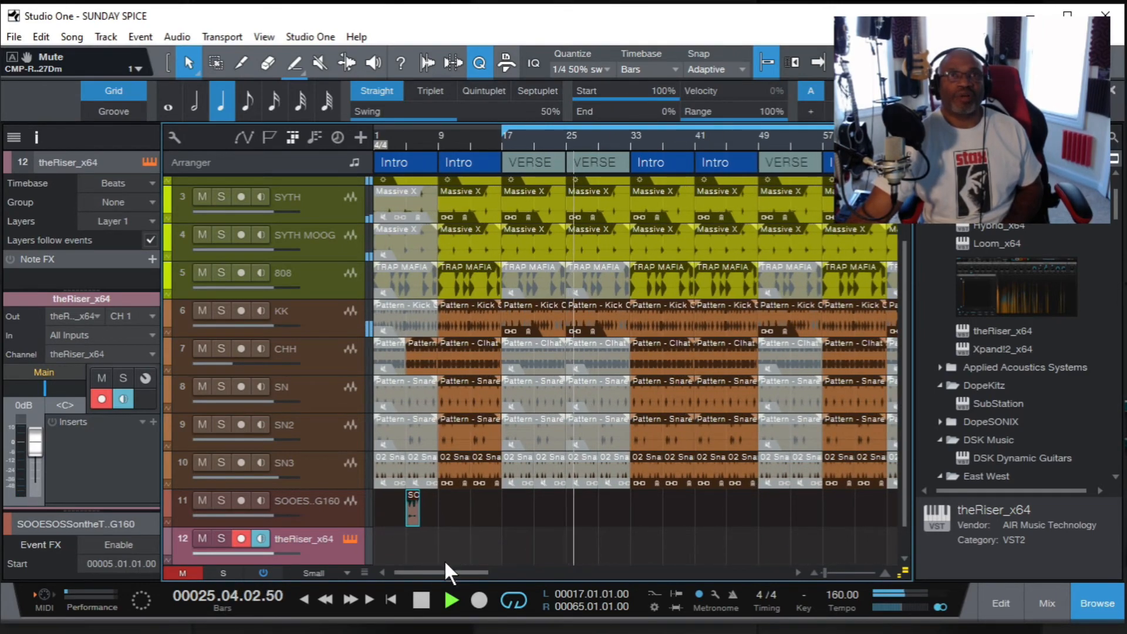
Play the song from the beginning past bar 9 to rehearse the riser's entry, restarting from bar 1 as needed.
left_click(391, 599)
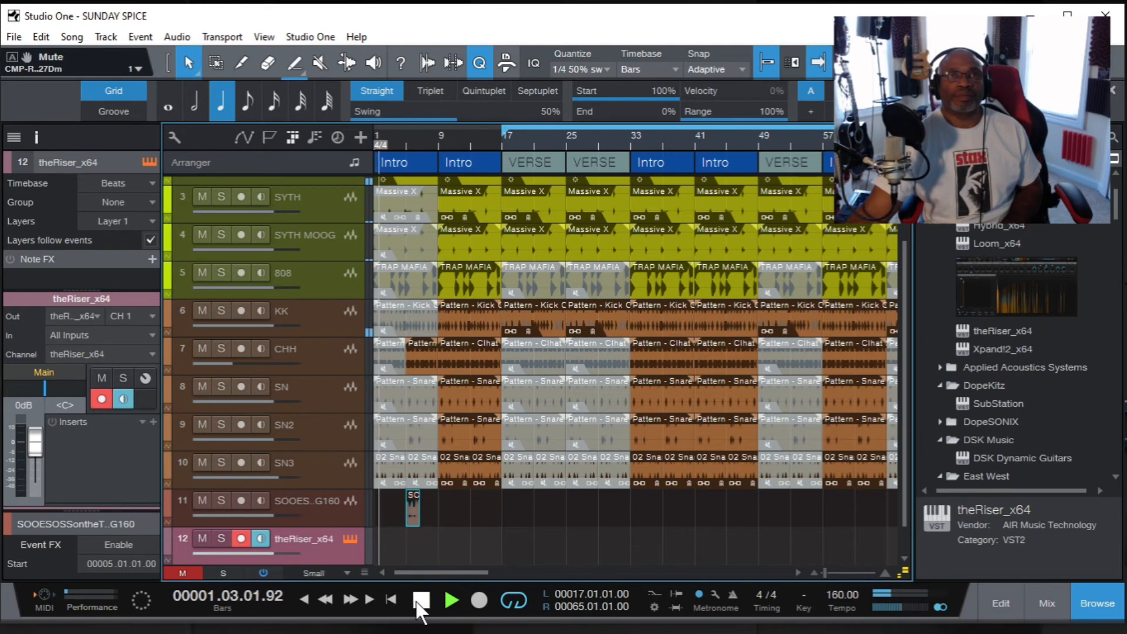
left_click(391, 599)
left_click(390, 599)
left_click(390, 599)
left_click(390, 599)
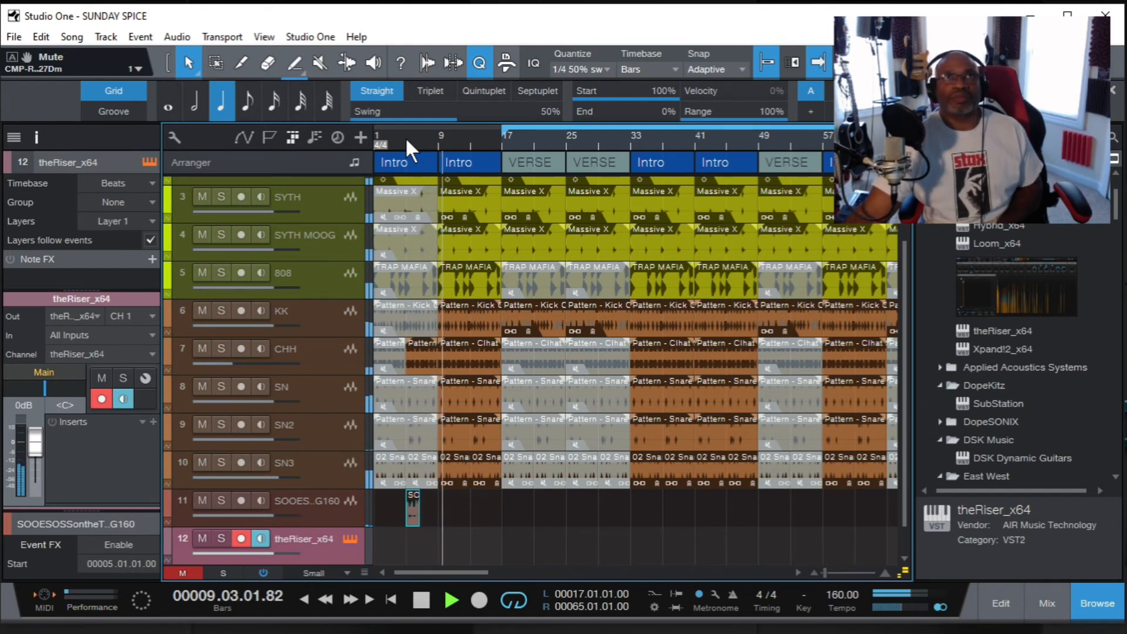
left_click(400, 133)
left_click(422, 600)
Record a riser part from bar 1 on theRiser_x64 track, playing the note just before bar 7 and stopping after bar 9.
left_click(391, 600)
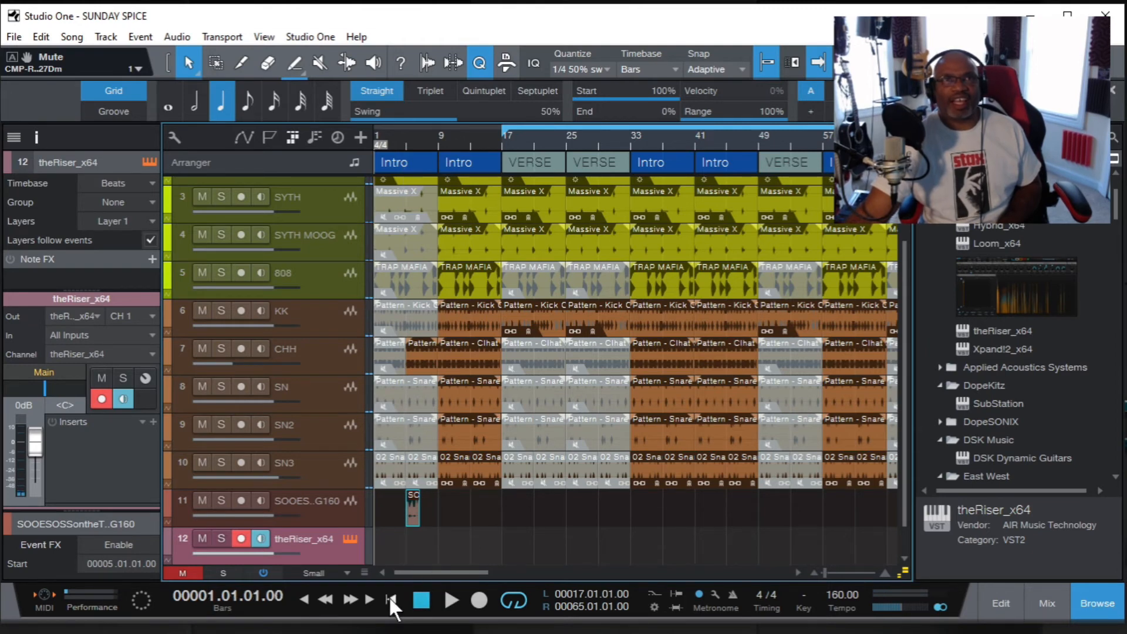
left_click(478, 600)
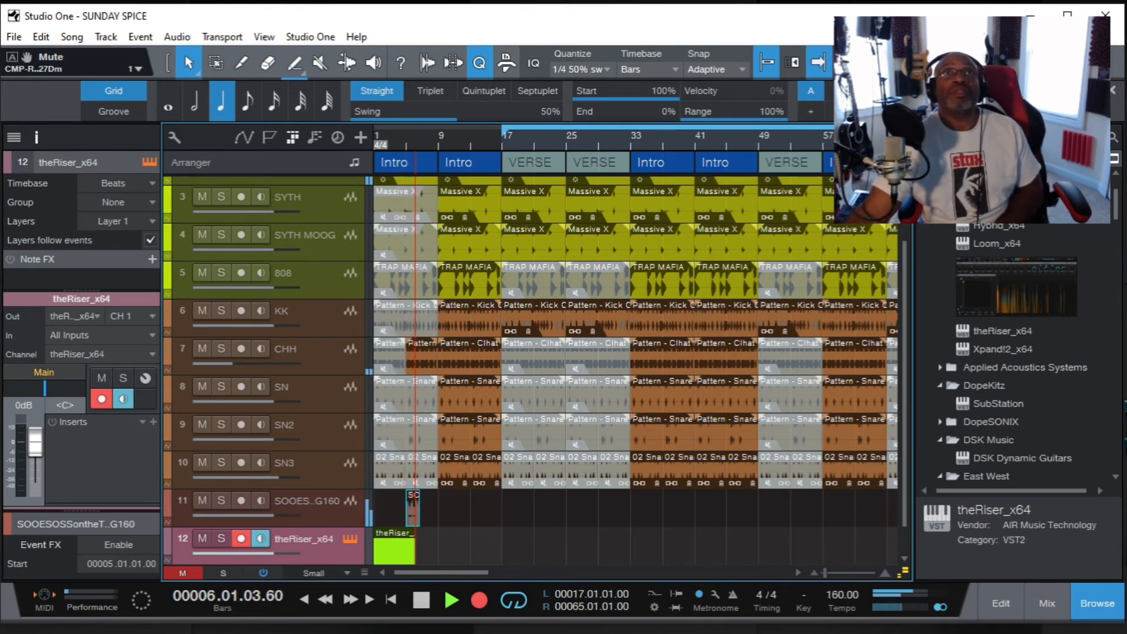
left_click(421, 600)
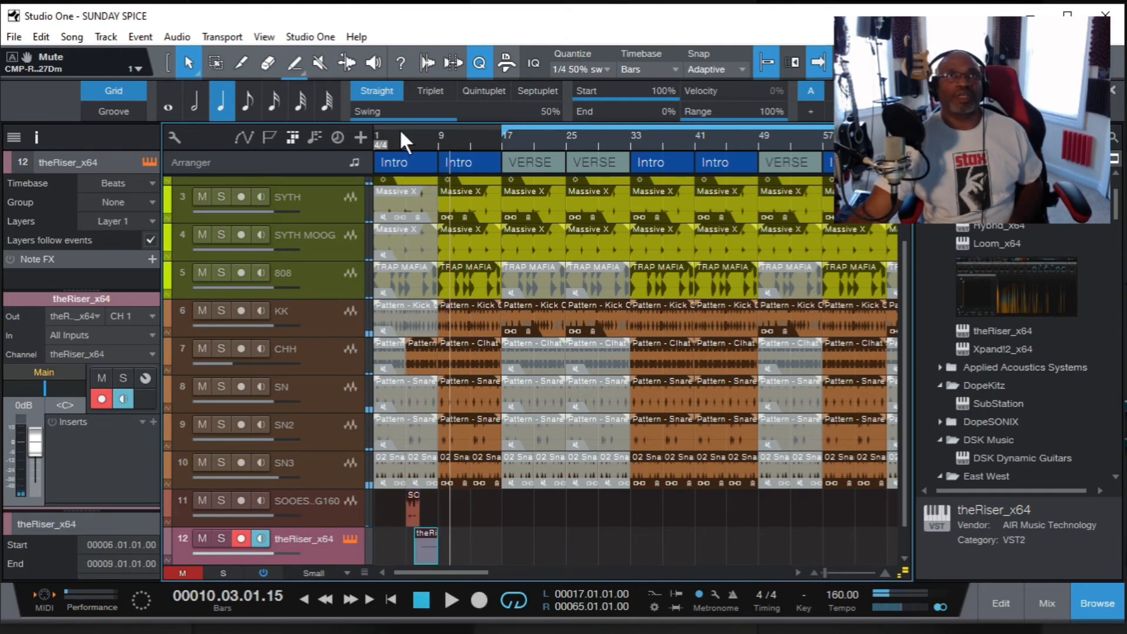
Play the recorded riser from bar 6 into the second Intro at bar 9.
left_click(417, 136)
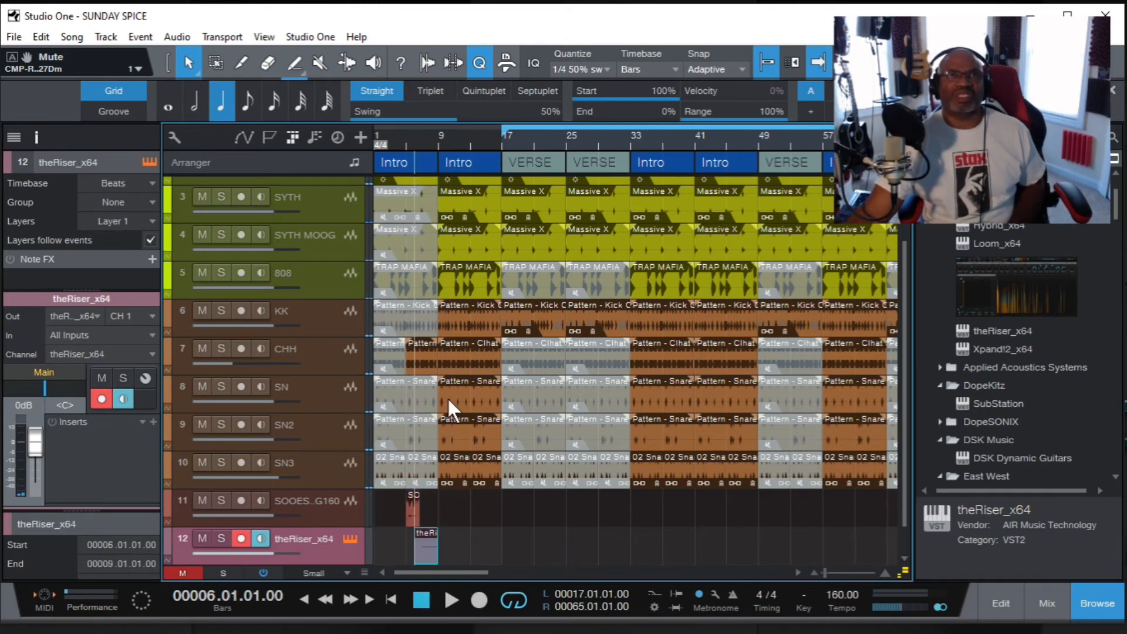
left_click(450, 599)
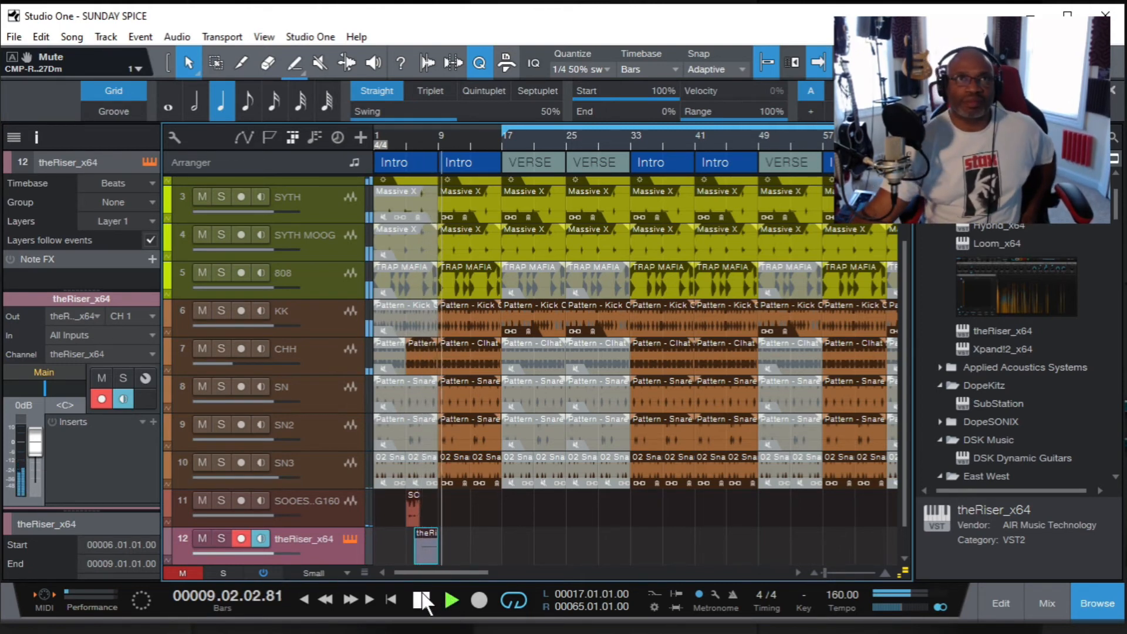
left_click(421, 598)
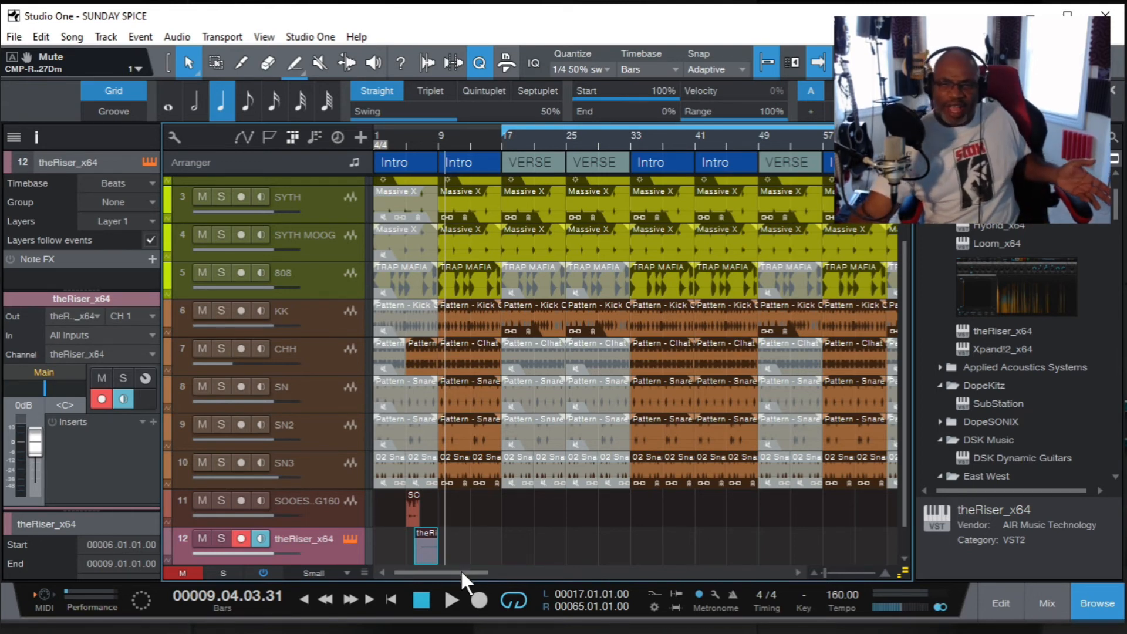
mouse_move(461, 571)
left_mouse_down()
mouse_move(538, 584)
mouse_move(461, 577)
left_mouse_up()
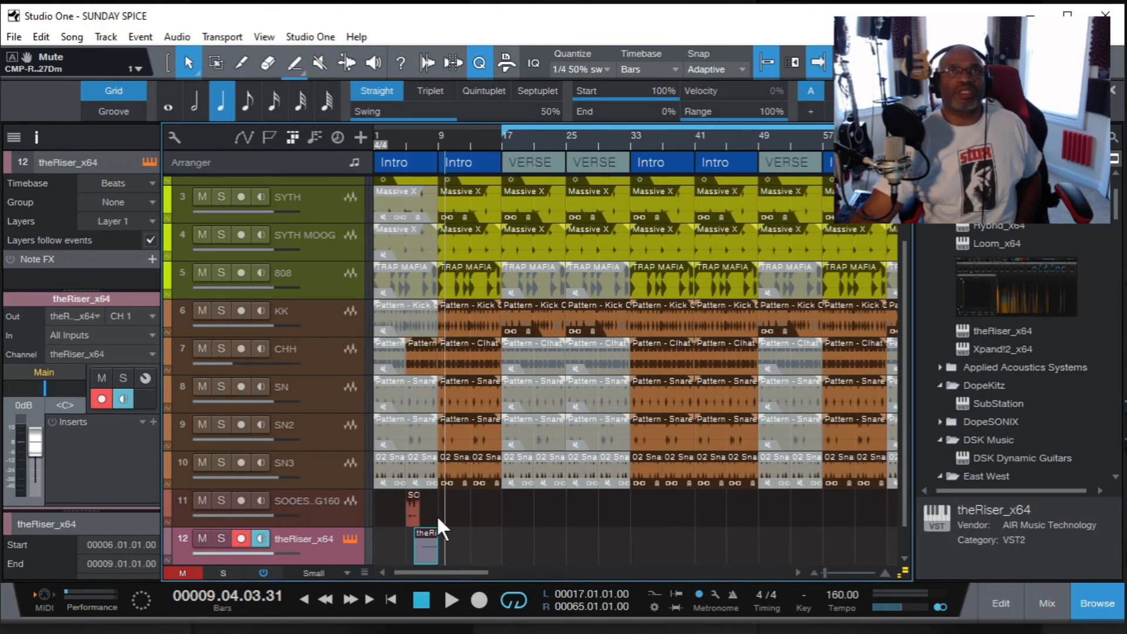
Extend the loop range's start back to bar 1 and play the song from the beginning through the riser to bar 10.
left_click_drag(503, 130, 375, 130)
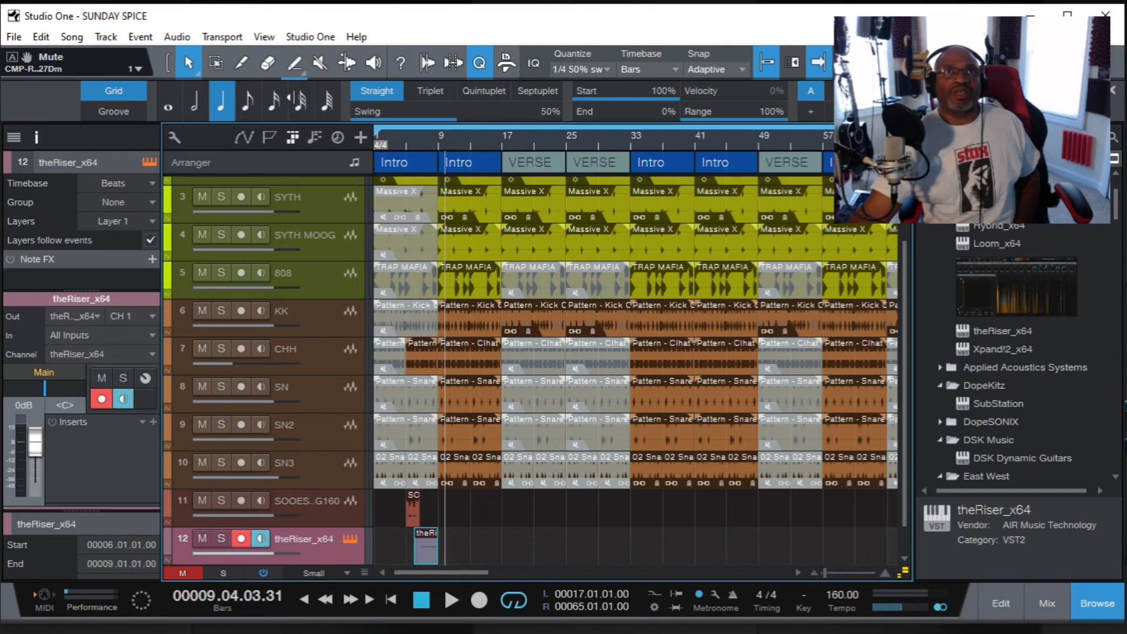
left_click(391, 598)
left_click(452, 606)
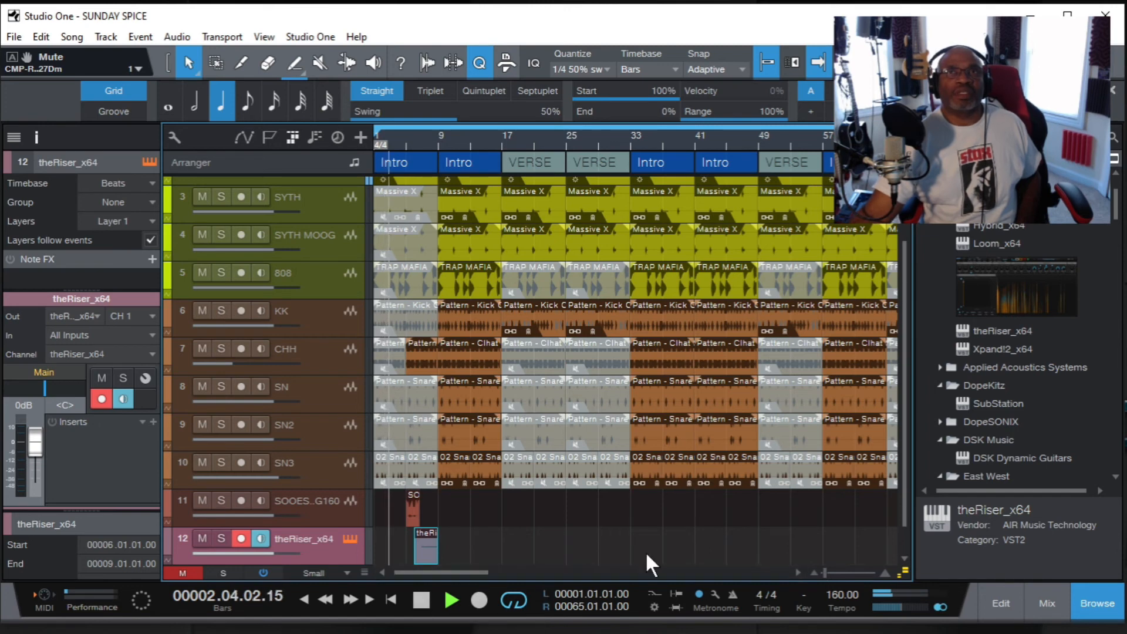
left_click_drag(903, 506, 903, 538)
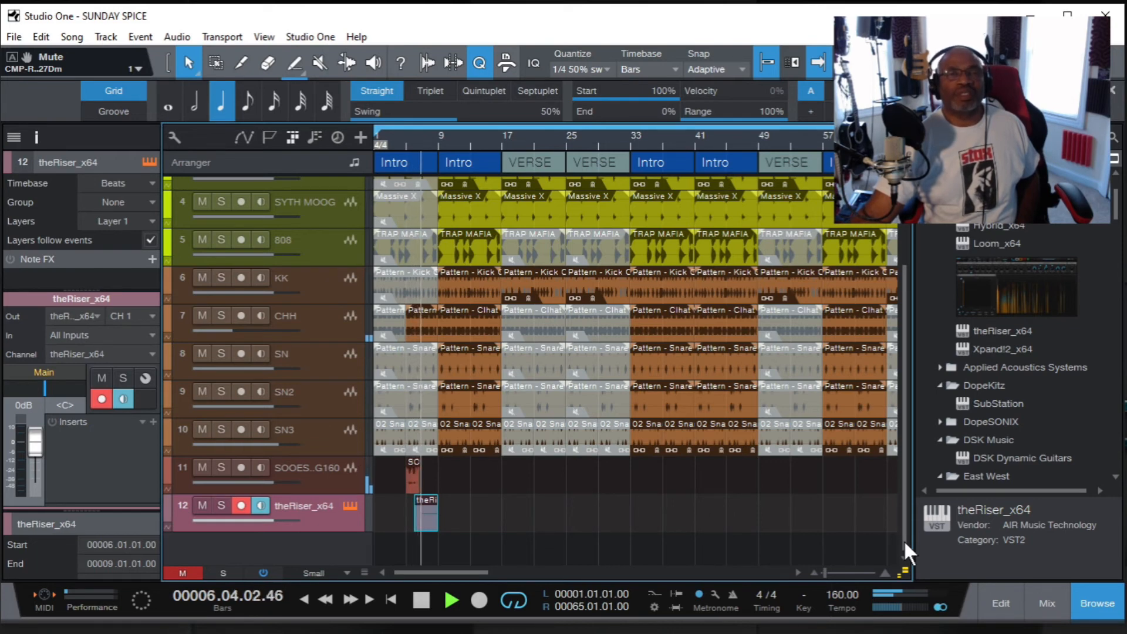
left_click(419, 600)
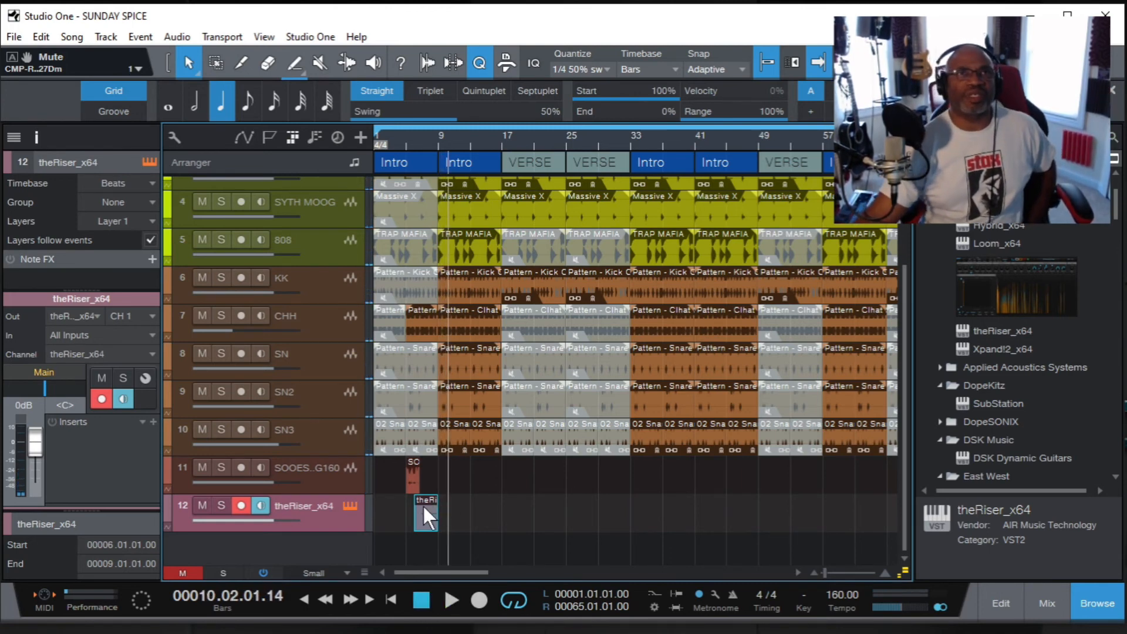
Trim the start of the riser's D 3 note to bar 7 in the note editor and return to the arrangement.
double_click(424, 508)
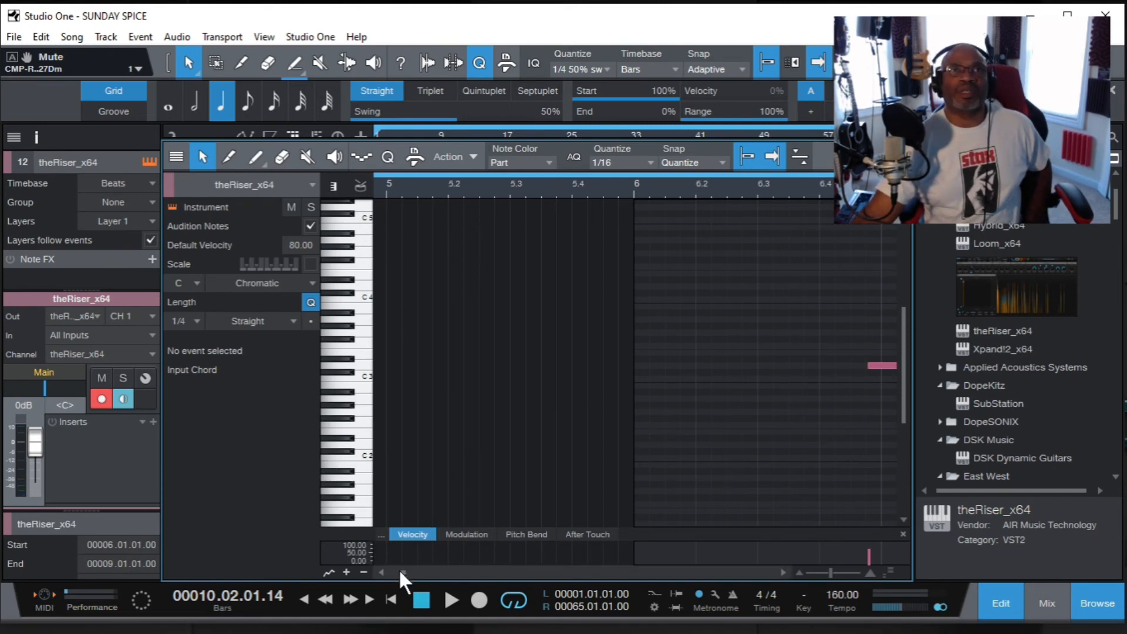
left_click_drag(399, 569, 399, 569)
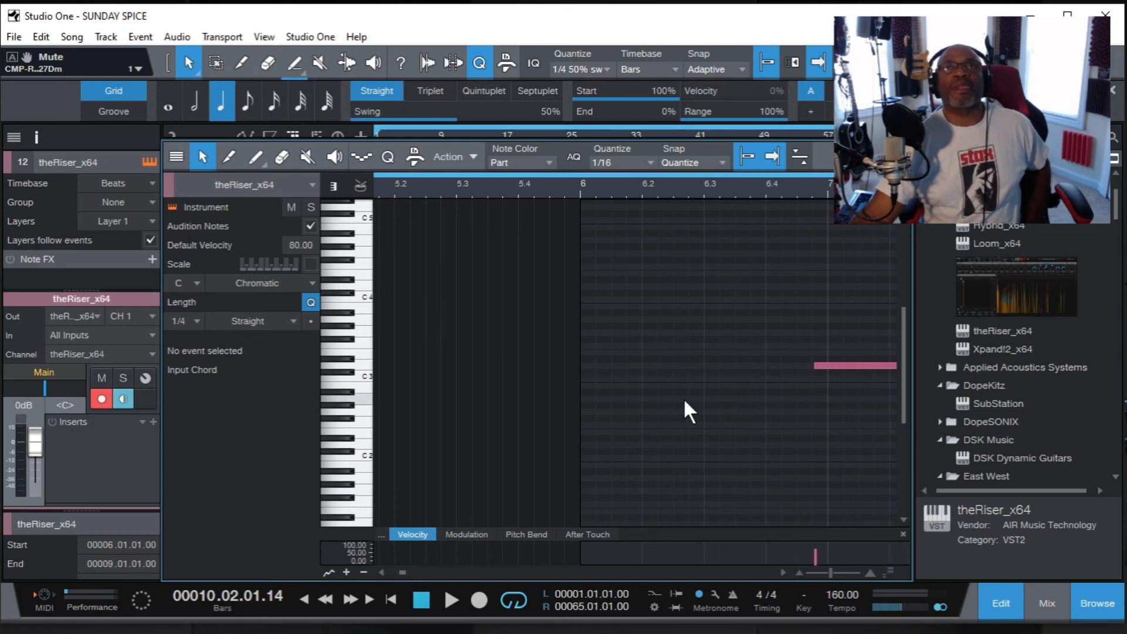
left_click(826, 362)
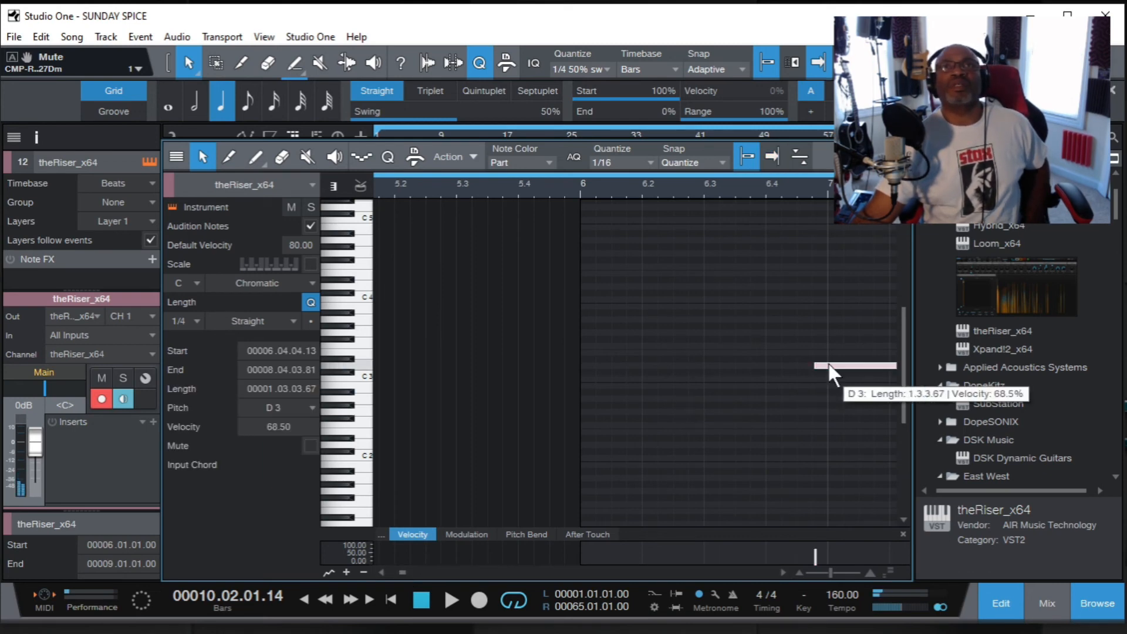
left_click_drag(816, 366, 827, 368)
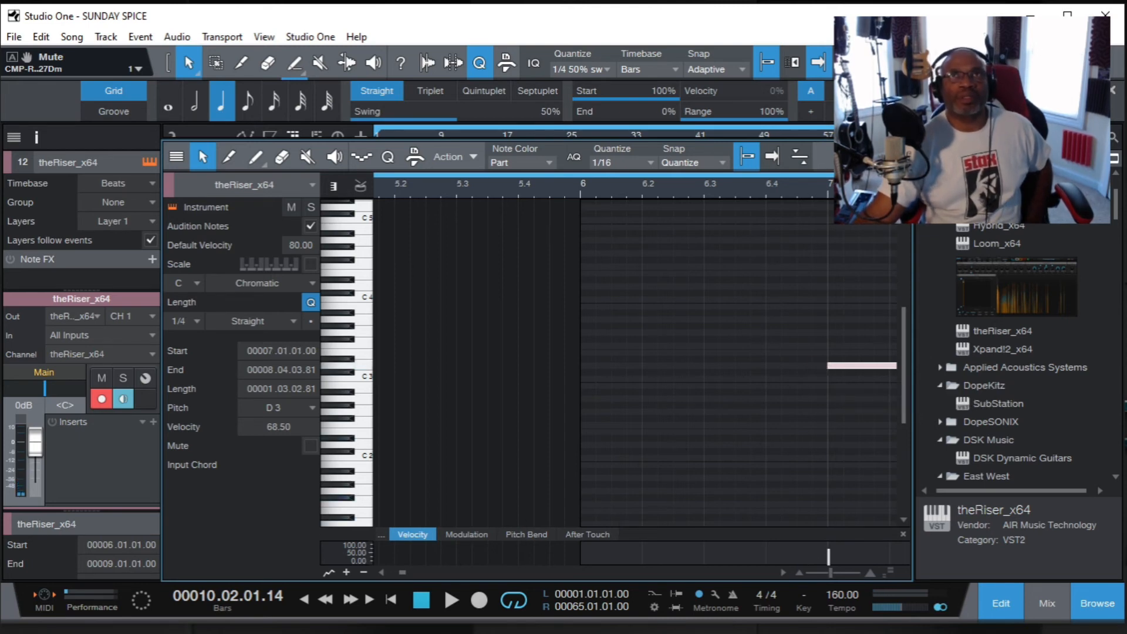
key("F2")
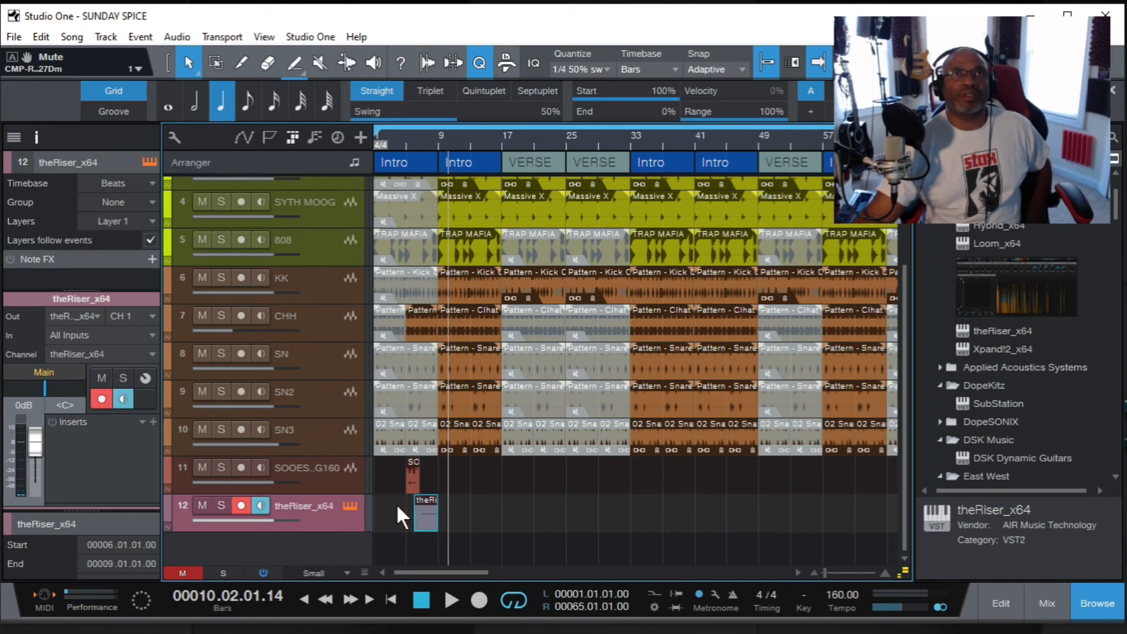
Play the song from the beginning to bar 10 to check the trimmed riser note's timing.
left_click(392, 597)
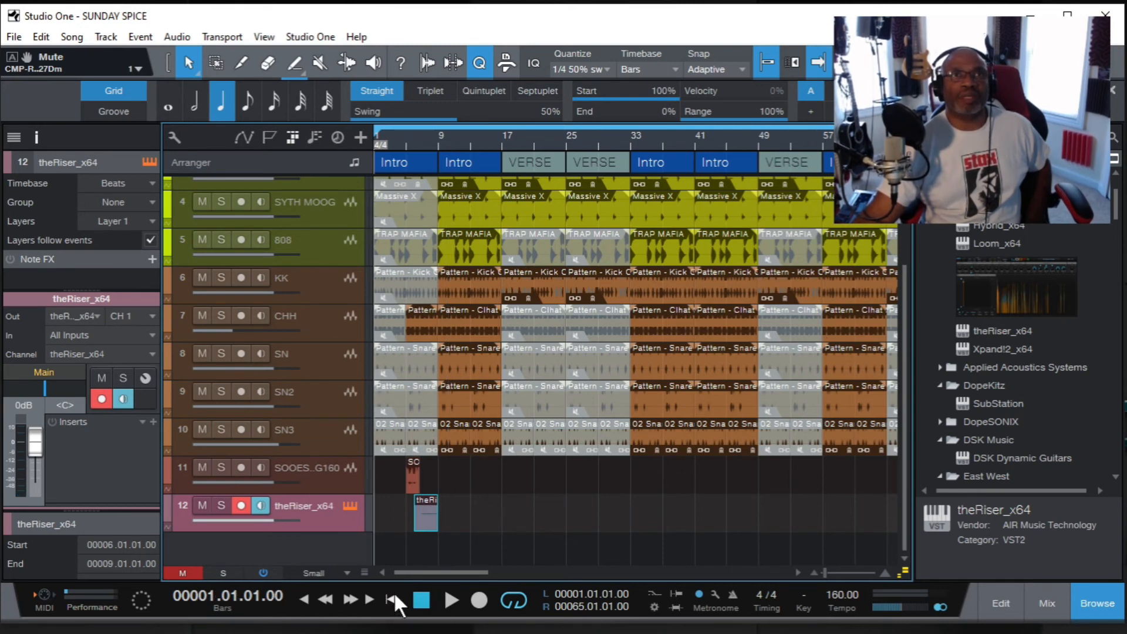
left_click(450, 600)
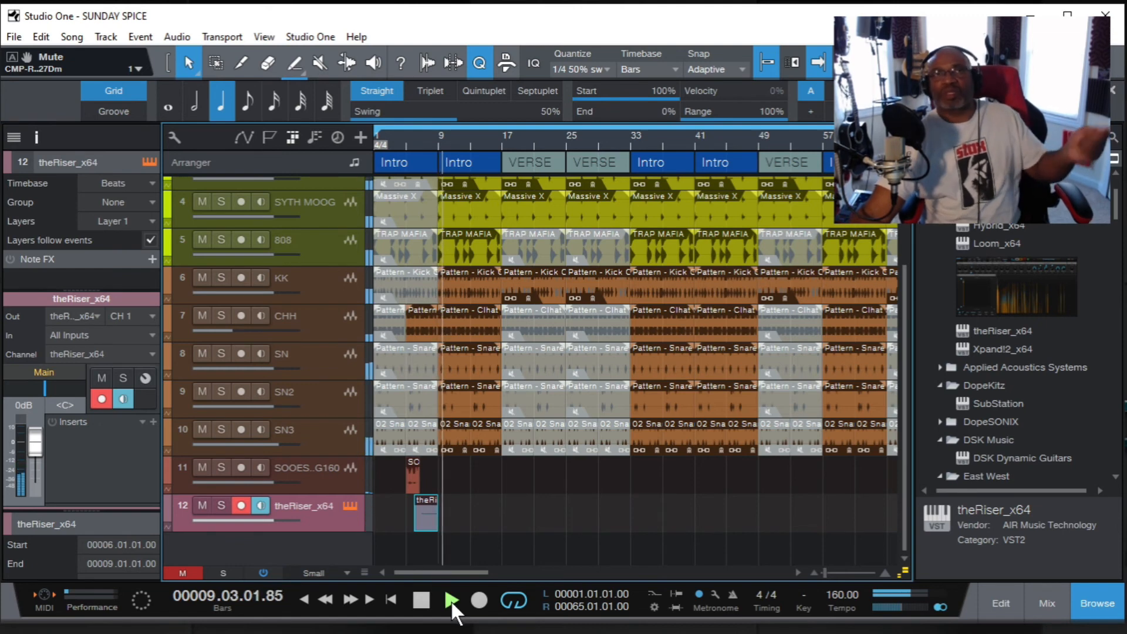
left_click(421, 598)
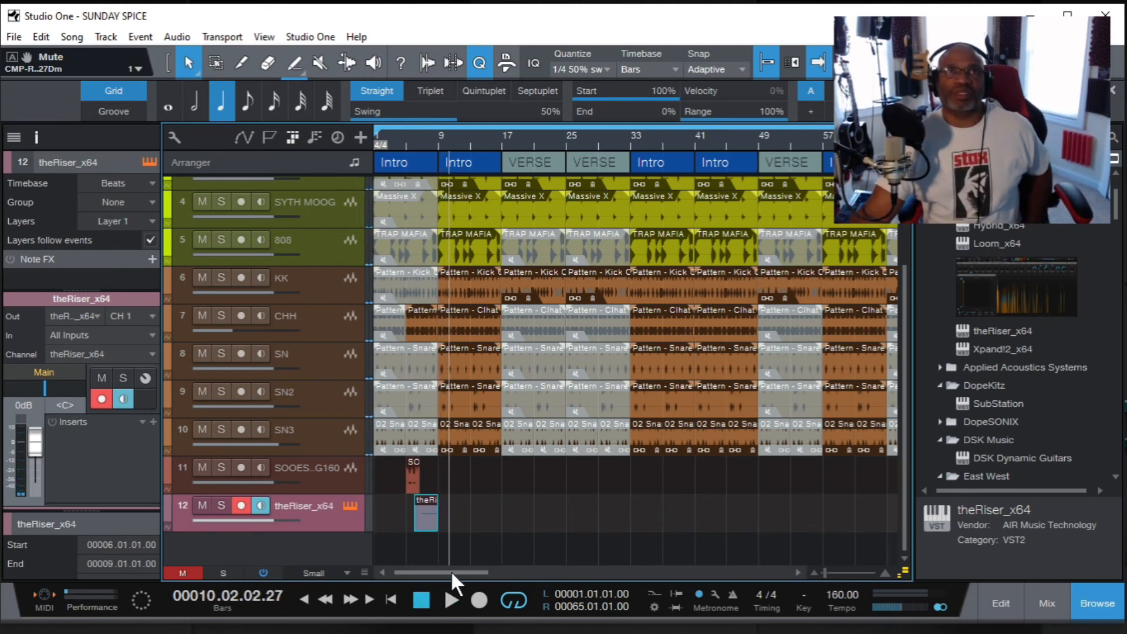
mouse_move(455, 569)
left_mouse_down()
mouse_move(573, 580)
mouse_move(443, 576)
left_mouse_up()
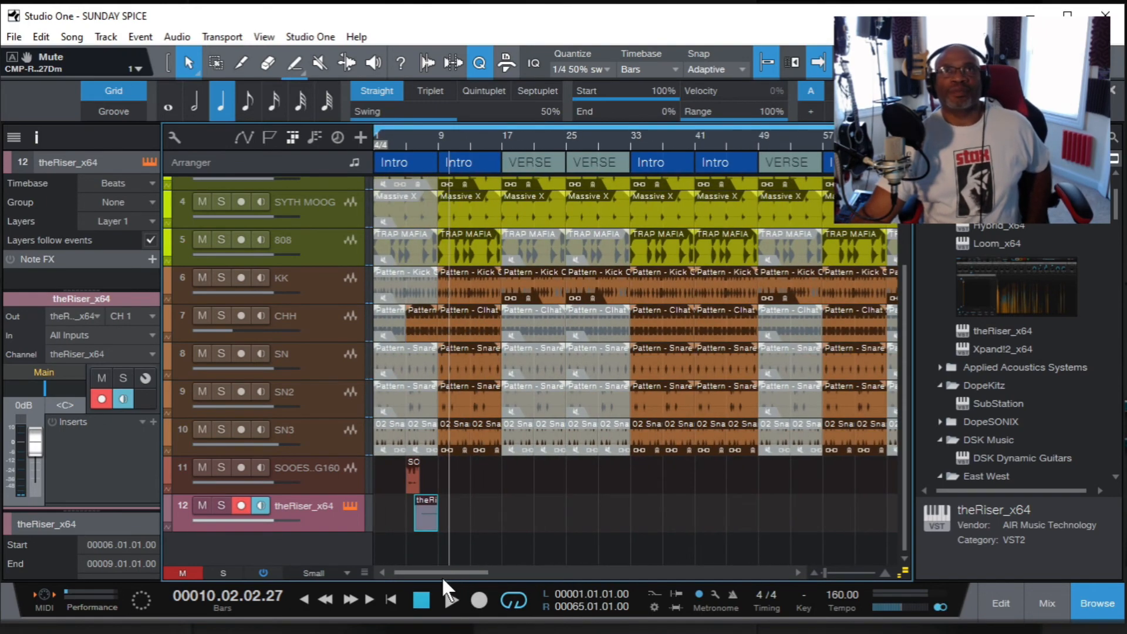